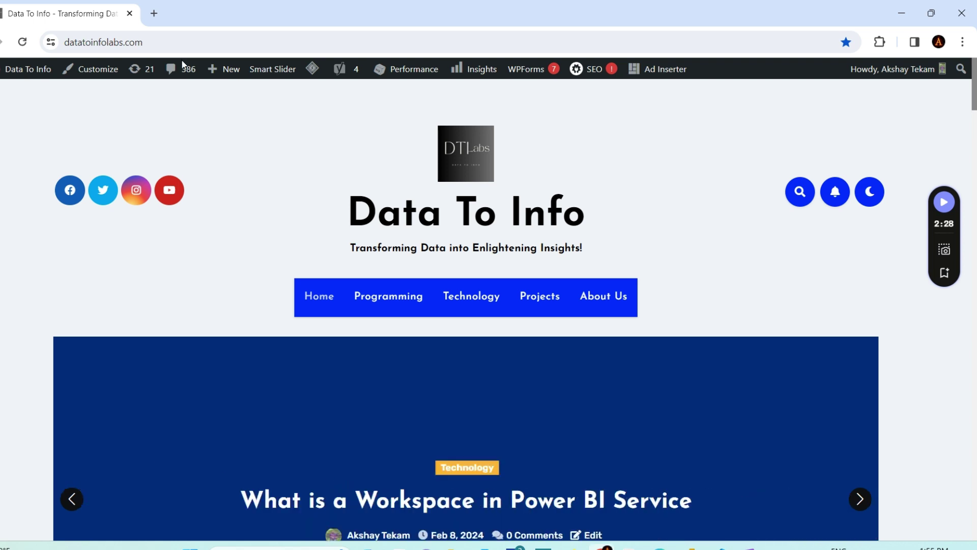
Open the "Supply Chain Management for Car in Power BI: Dashboard Project" post from the Data To Info home page
{"action": "left_click", "coordinate": [178, 41]}
{"action": "key", "text": "ctrl+a"}
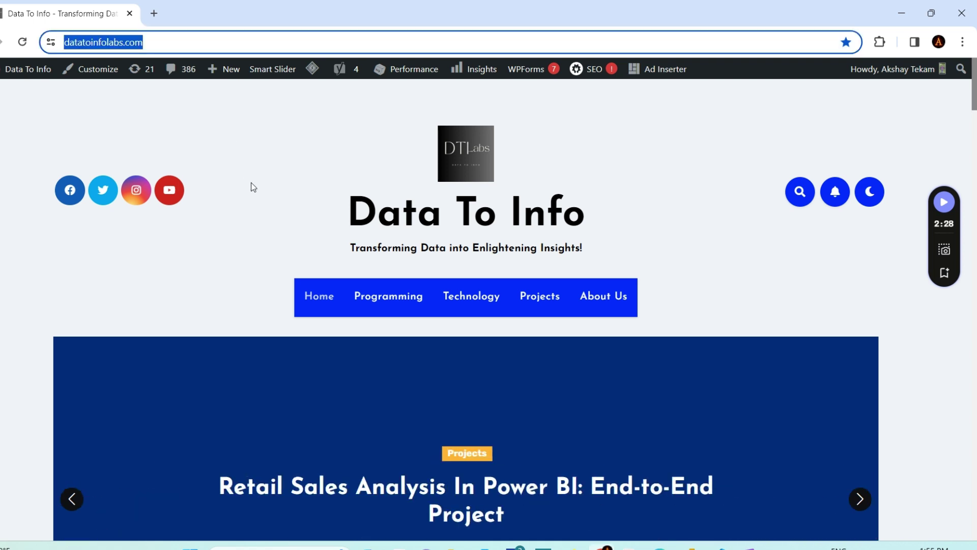
{"action": "left_click", "coordinate": [253, 208]}
{"action": "scroll", "coordinate": [251, 212], "scroll_direction": "down", "scroll_amount": 5}
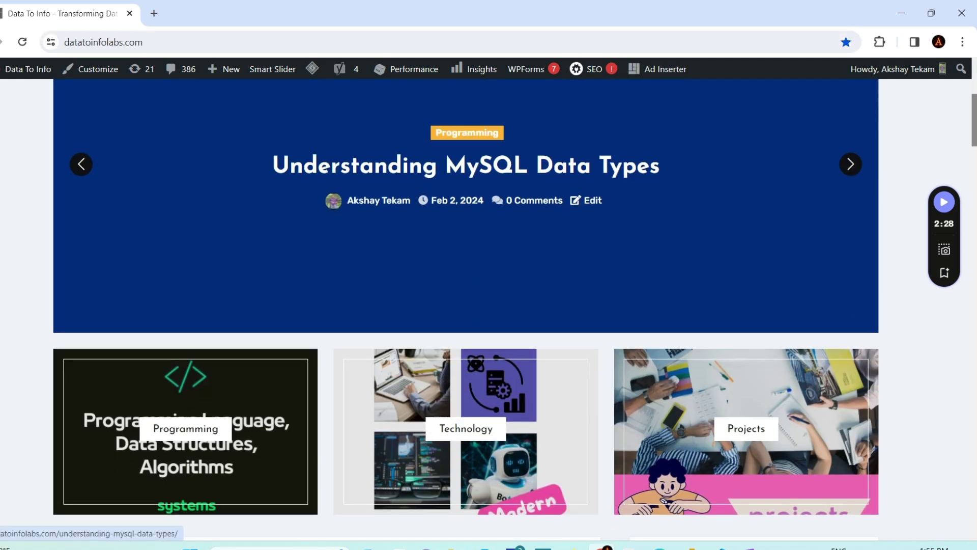
{"action": "scroll", "coordinate": [251, 212], "scroll_direction": "down", "scroll_amount": 8}
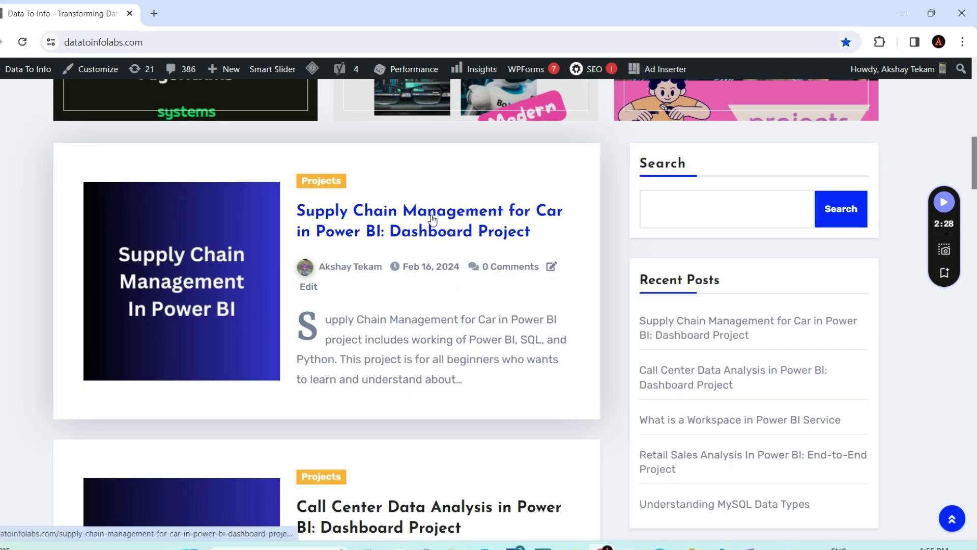
{"action": "left_click", "coordinate": [431, 219]}
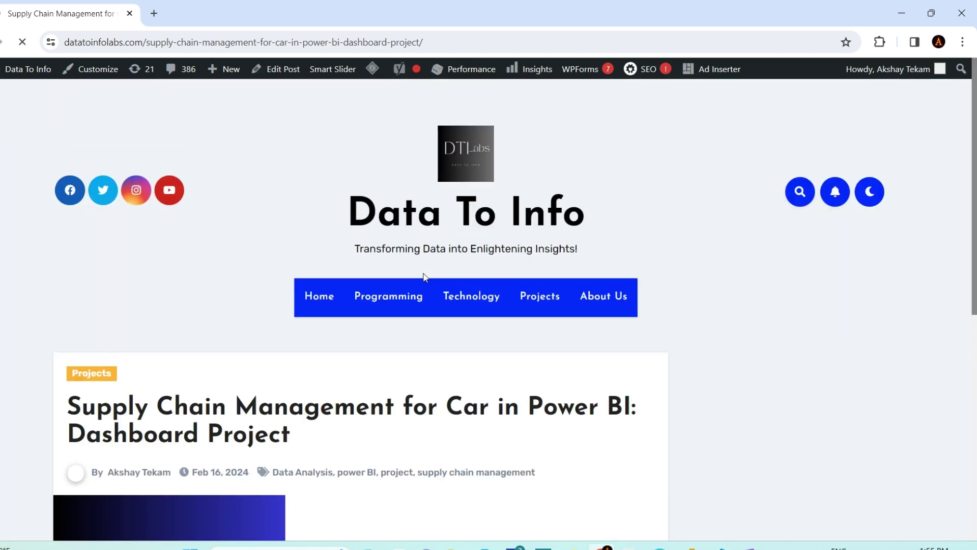
Find the post's Flow of the Project list and highlight the Data Gathering stage
{"action": "scroll", "coordinate": [445, 433], "scroll_direction": "down", "scroll_amount": 3}
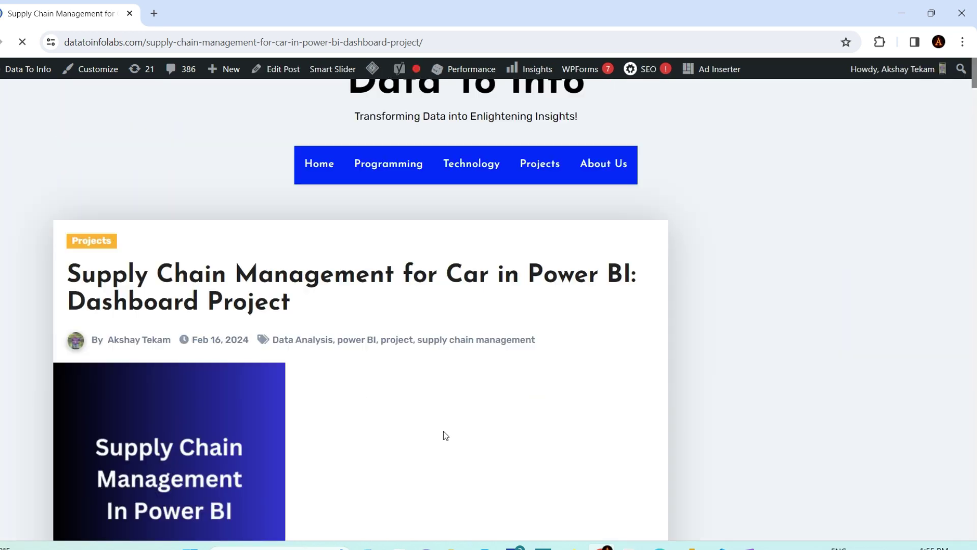
{"action": "scroll", "coordinate": [444, 432], "scroll_direction": "down", "scroll_amount": 15}
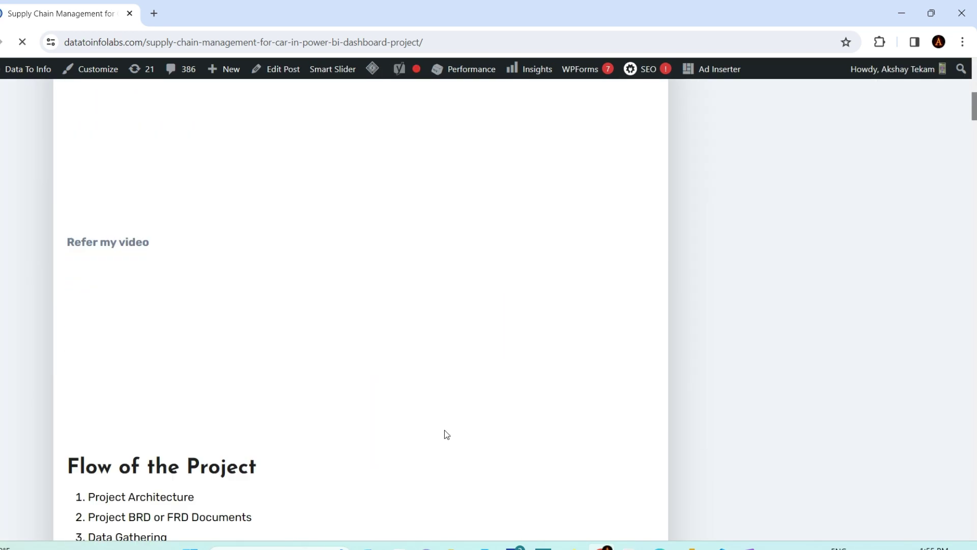
{"action": "scroll", "coordinate": [445, 427], "scroll_direction": "down", "scroll_amount": 7}
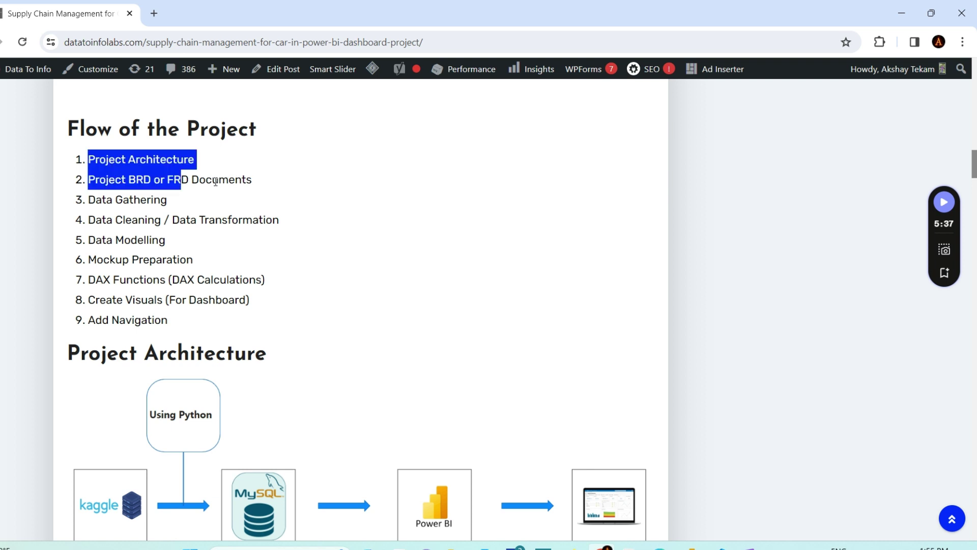
{"action": "left_click", "coordinate": [127, 199]}
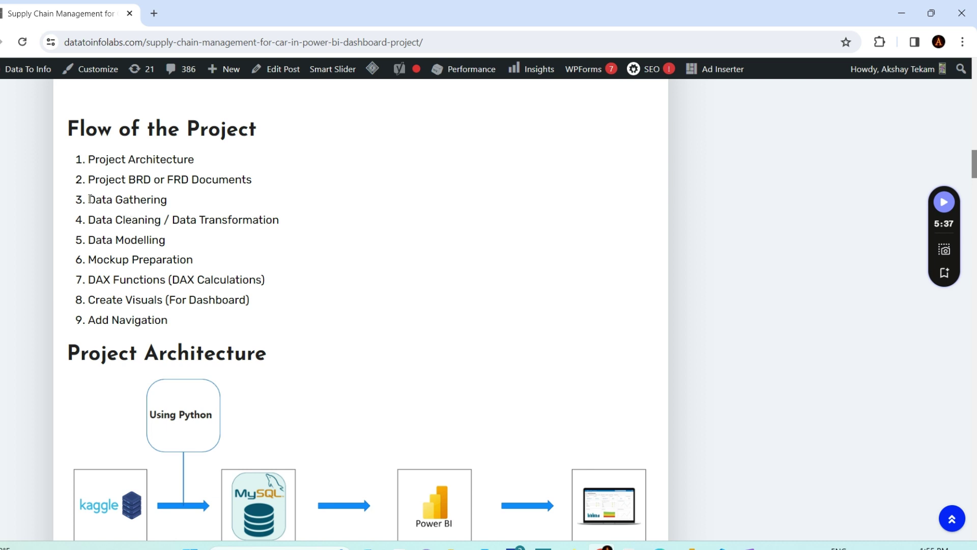
{"action": "left_click_drag", "start_coordinate": [90, 199], "coordinate": [171, 201]}
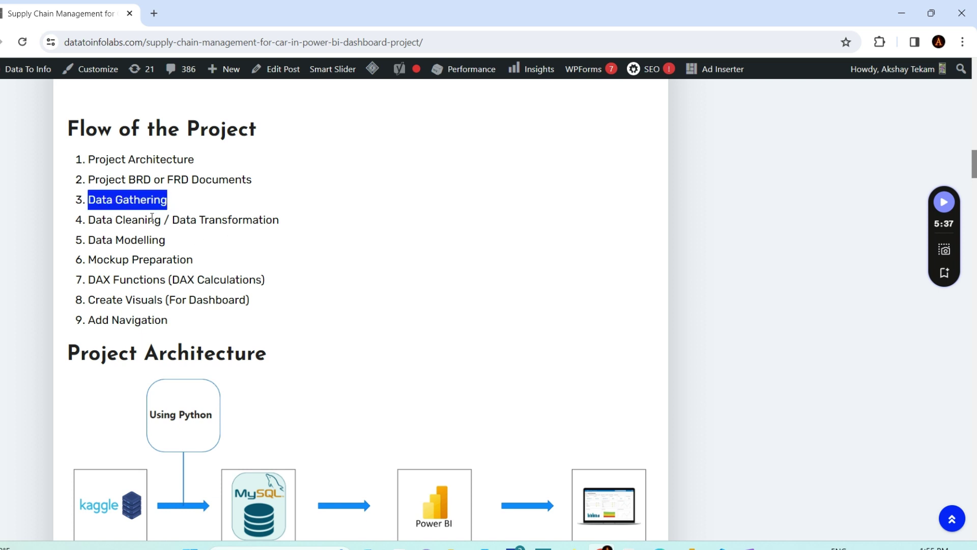
Highlight the Data Cleaning / Data Transformation, Data Modelling and Mockup Preparation stages one after another
{"action": "left_click", "coordinate": [130, 232]}
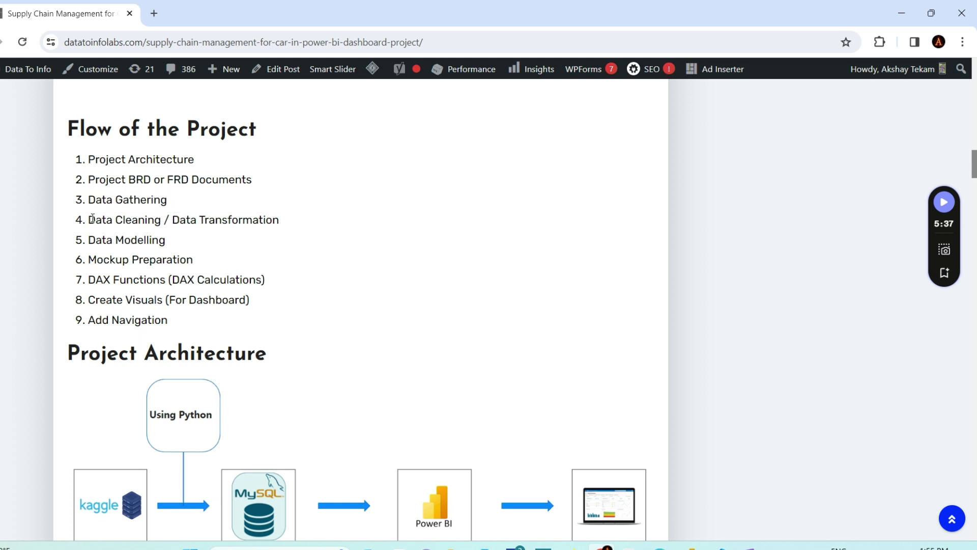
{"action": "left_click_drag", "start_coordinate": [88, 220], "coordinate": [295, 230]}
{"action": "left_click", "coordinate": [171, 247]}
{"action": "left_click_drag", "start_coordinate": [168, 241], "coordinate": [88, 240]}
{"action": "left_click", "coordinate": [191, 262]}
{"action": "left_click_drag", "start_coordinate": [201, 263], "coordinate": [87, 259]}
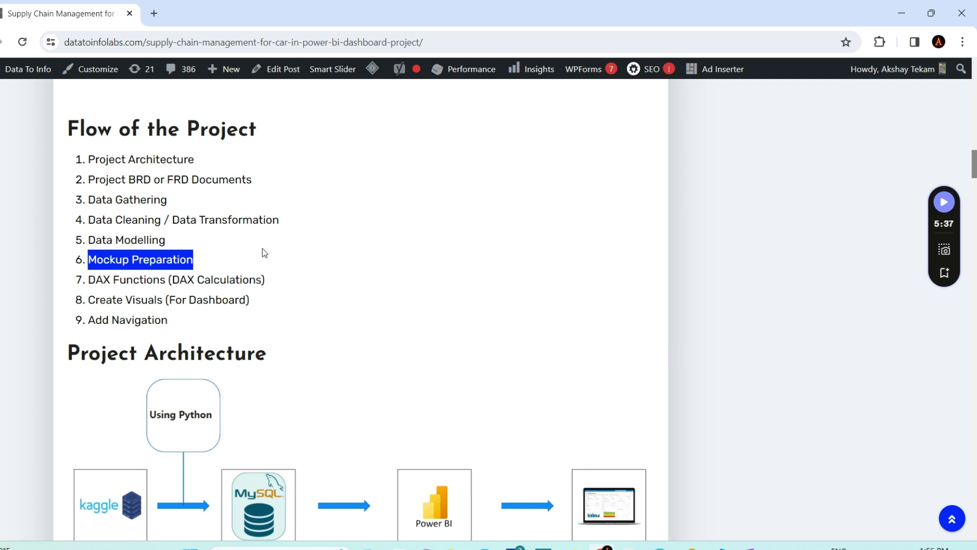
{"action": "left_click", "coordinate": [196, 247]}
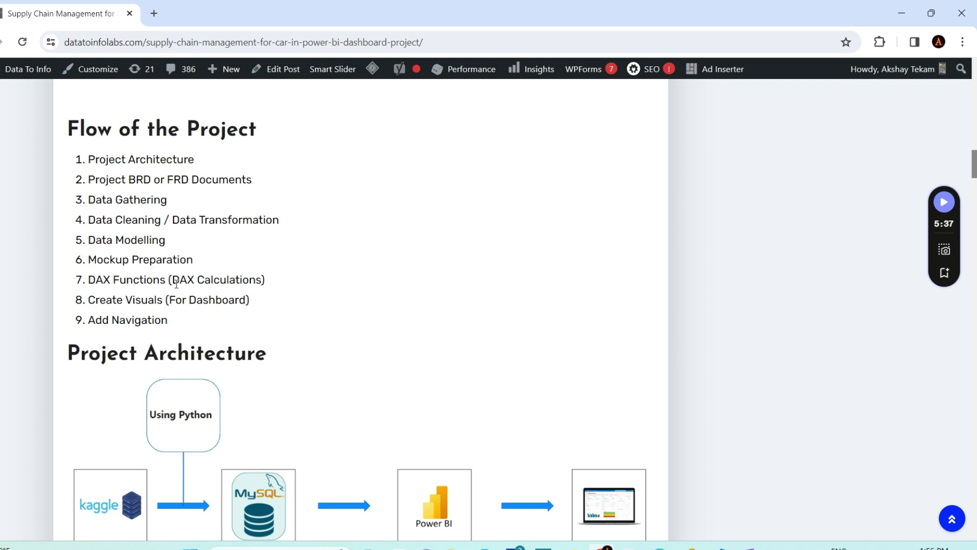
Highlight the DAX Functions stage, followed by the Create Visuals and Add Navigation stages of the project flow
{"action": "left_click_drag", "start_coordinate": [89, 279], "coordinate": [169, 279]}
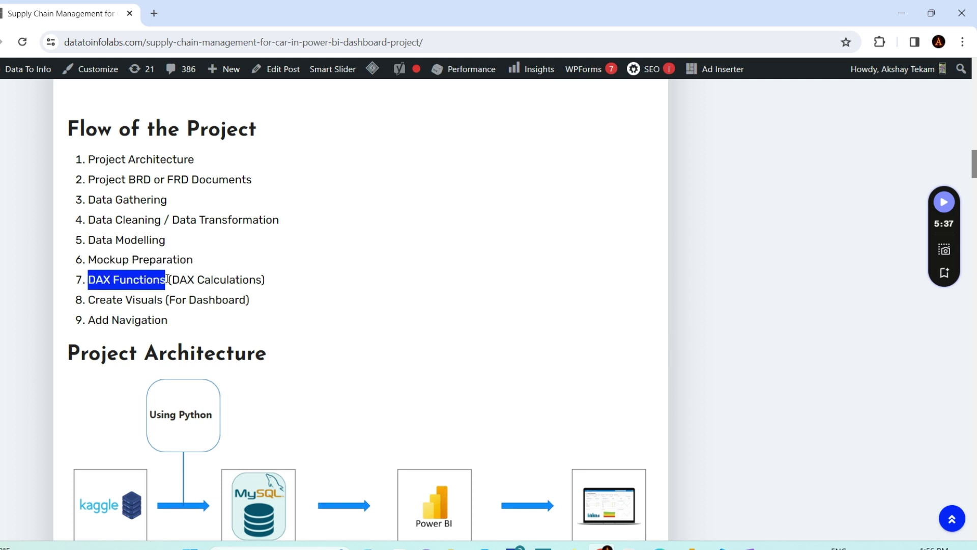
{"action": "left_click", "coordinate": [270, 244]}
{"action": "scroll", "coordinate": [163, 255], "scroll_direction": "down", "scroll_amount": 1}
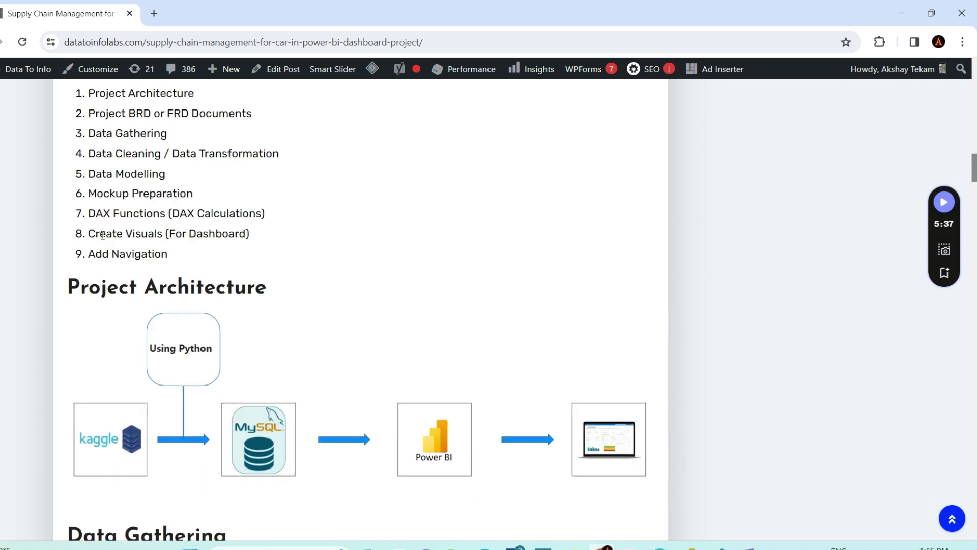
{"action": "left_click_drag", "start_coordinate": [89, 233], "coordinate": [180, 259]}
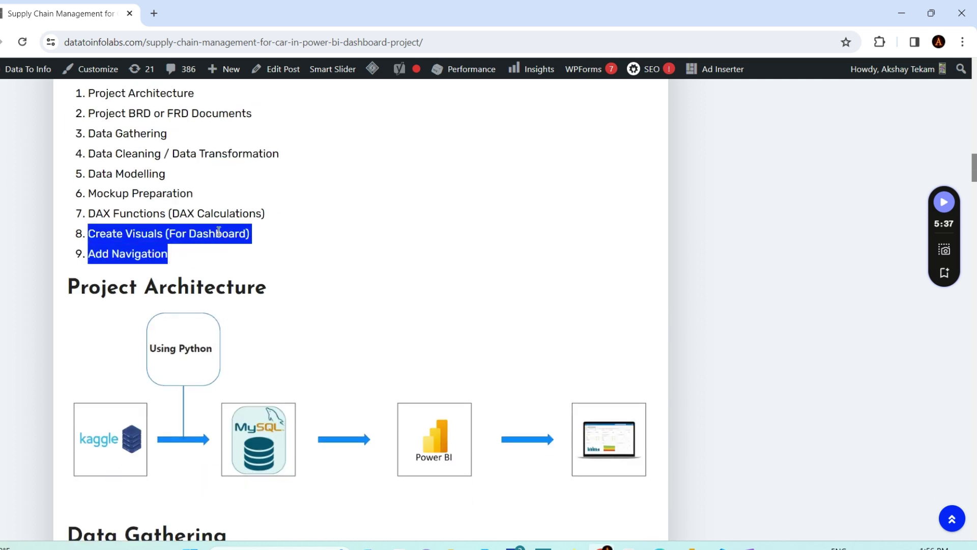
{"action": "left_click", "coordinate": [295, 221]}
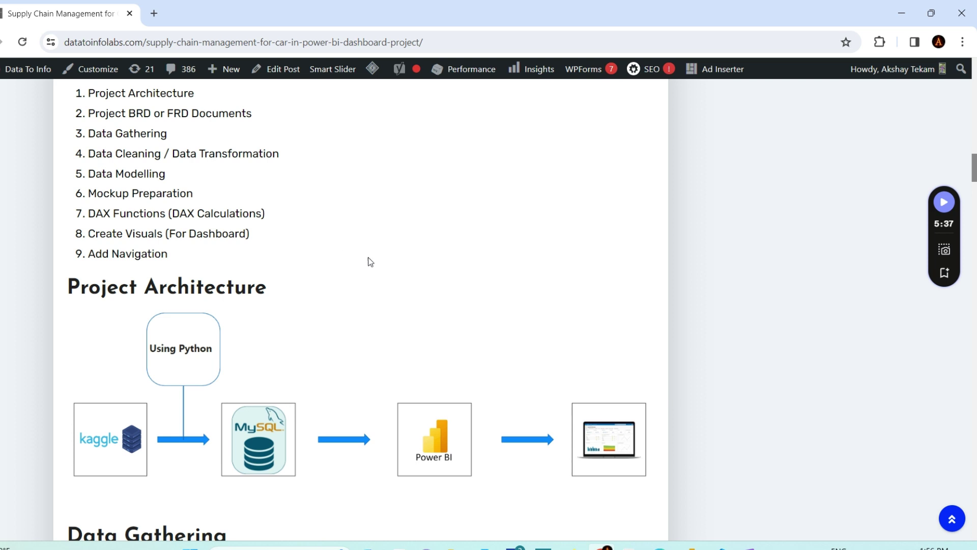
Switch to the finished PBI File report in Power BI Desktop, follow its customer view navigation and return to its Home page
{"action": "mouse_move", "coordinate": [691, 545]}
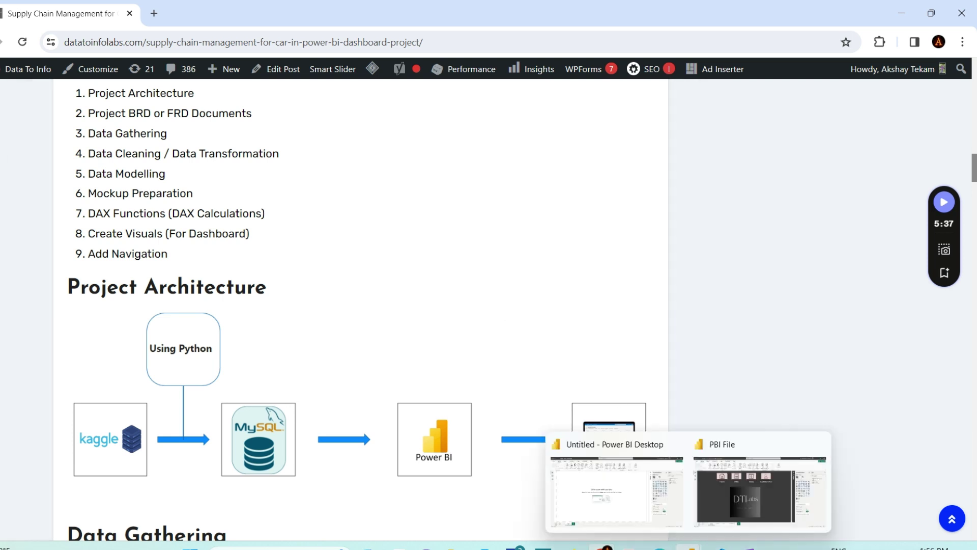
{"action": "left_click", "coordinate": [709, 496]}
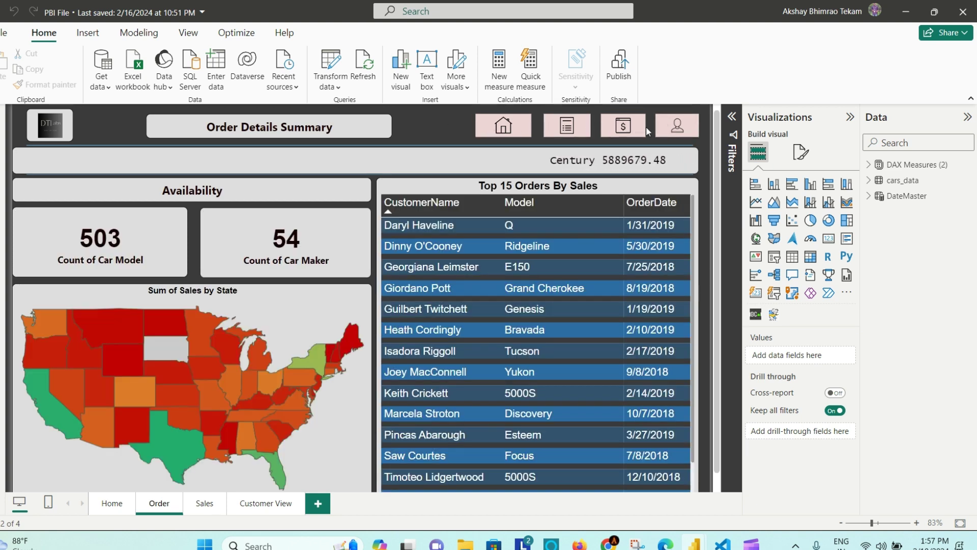
{"action": "left_click", "coordinate": [677, 128], "text": "ctrl"}
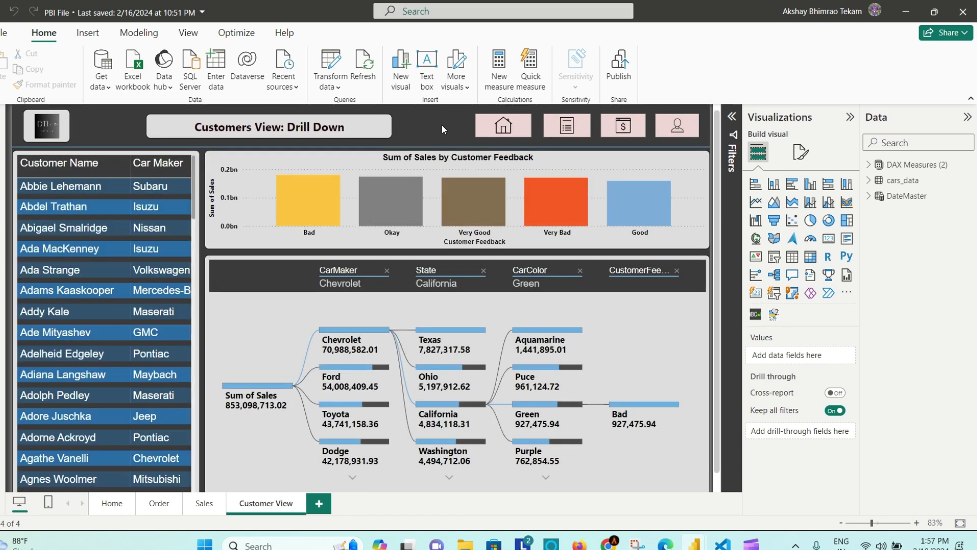
{"action": "left_click", "coordinate": [109, 508]}
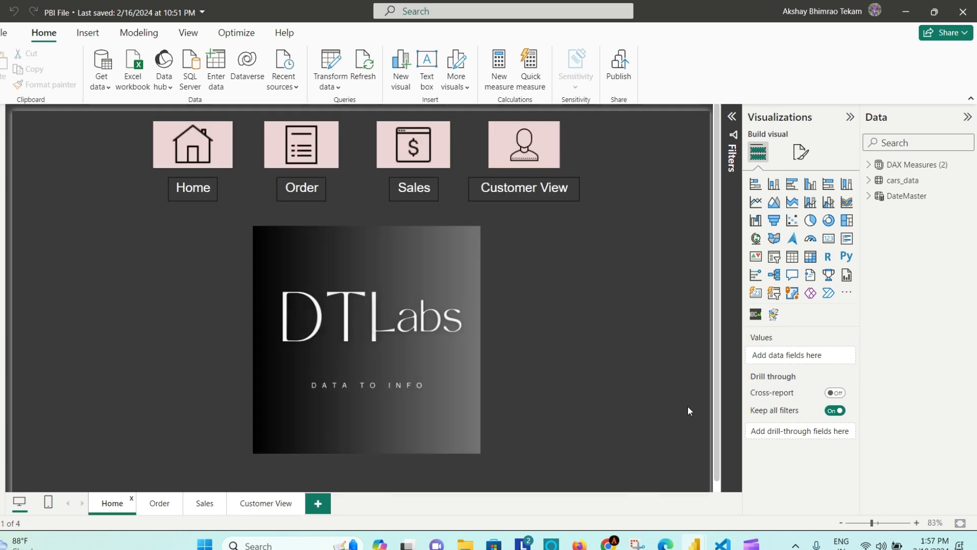
Switch to the Untitled Power BI Desktop report and examine the fields of the cars_data, DateMaster and DAX Measures tables
{"action": "mouse_move", "coordinate": [693, 544]}
{"action": "left_click", "coordinate": [637, 496]}
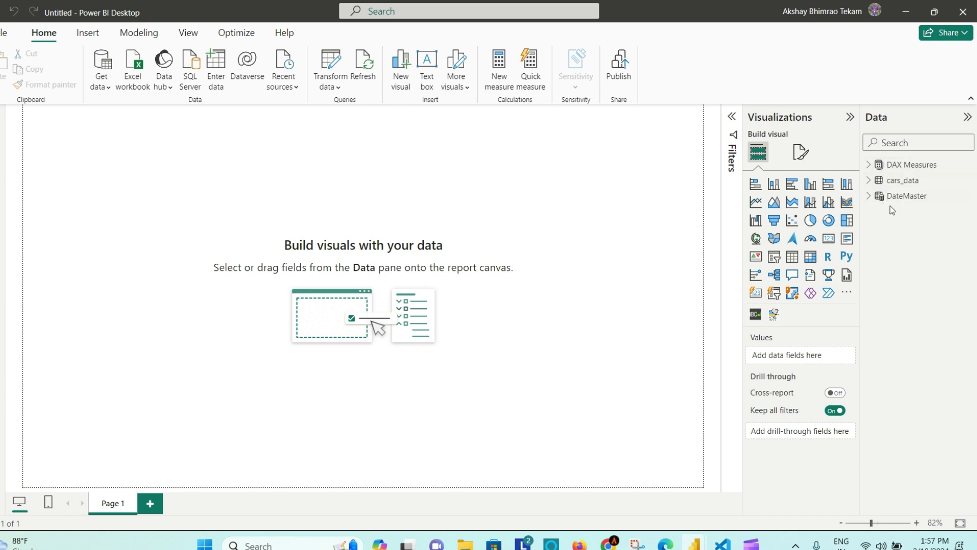
{"action": "left_click", "coordinate": [869, 181]}
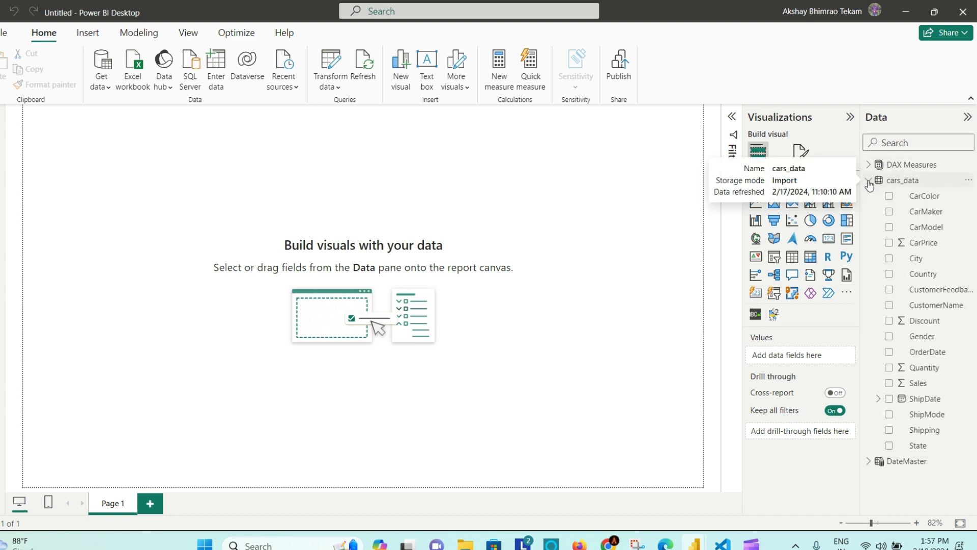
{"action": "left_click", "coordinate": [869, 181]}
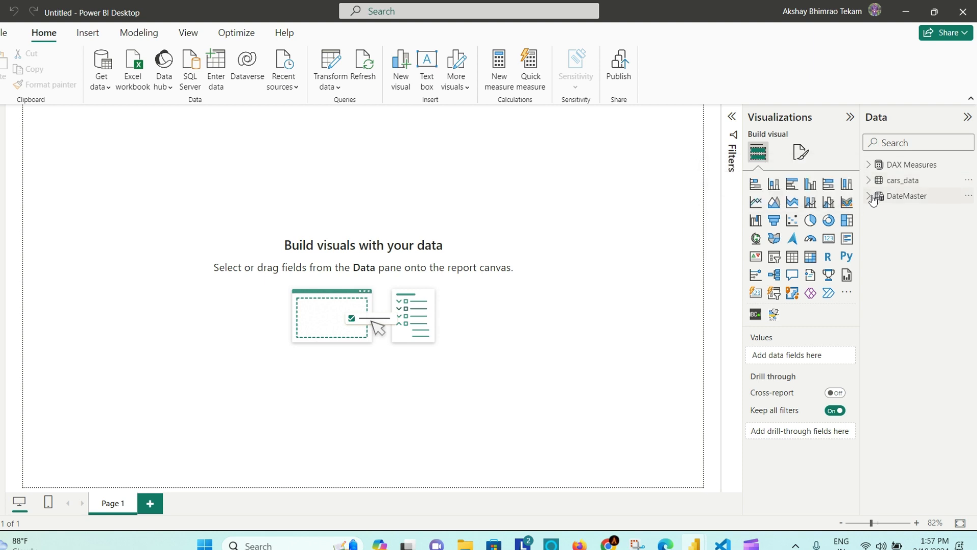
{"action": "left_click", "coordinate": [869, 198]}
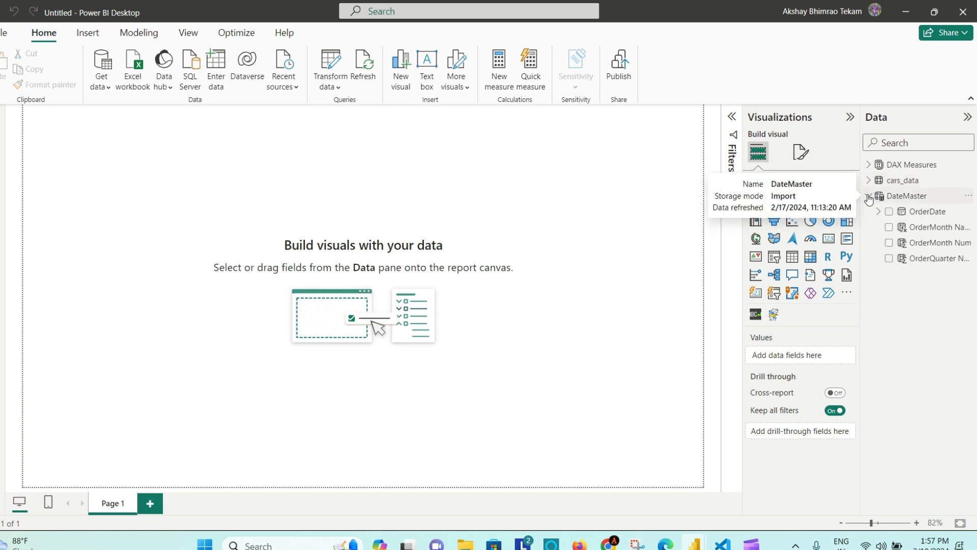
{"action": "left_click", "coordinate": [869, 197]}
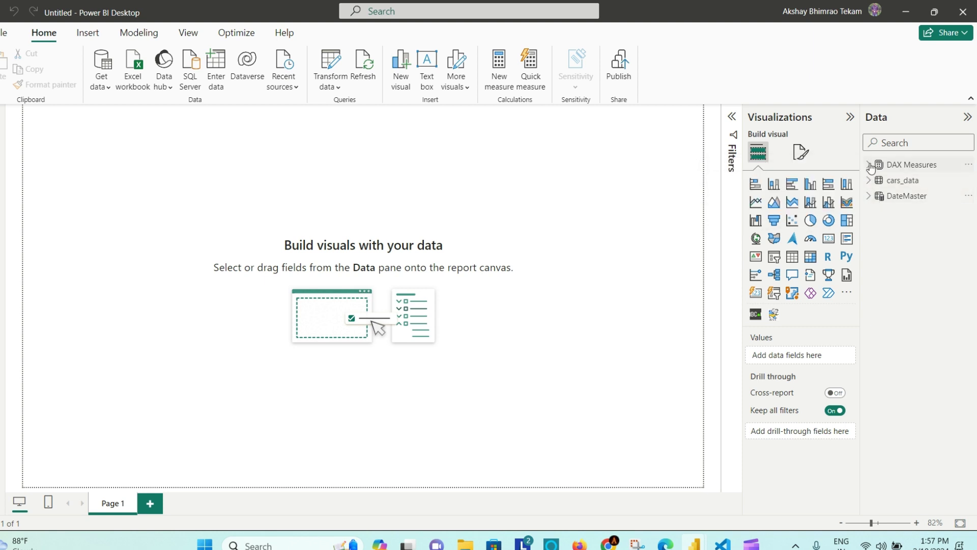
{"action": "left_click", "coordinate": [870, 165]}
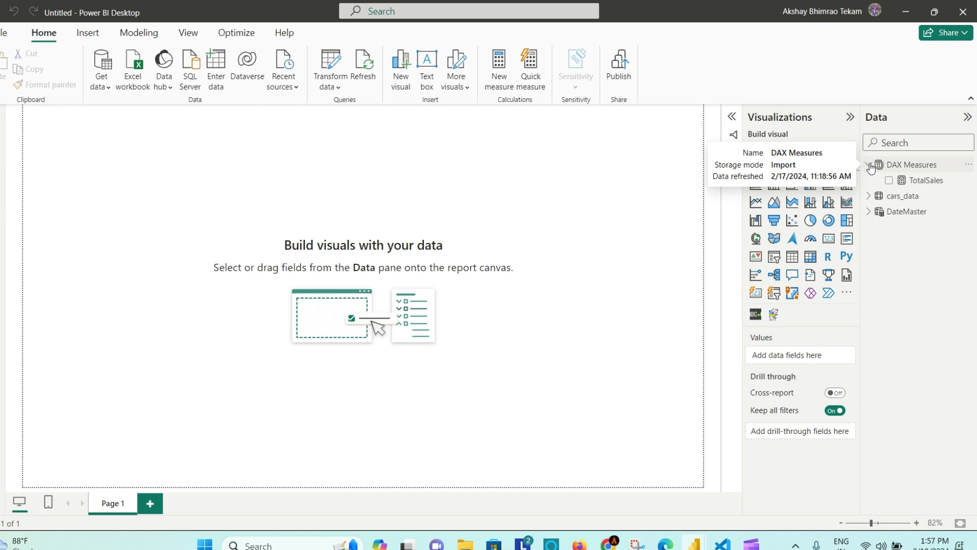
{"action": "left_click", "coordinate": [869, 165]}
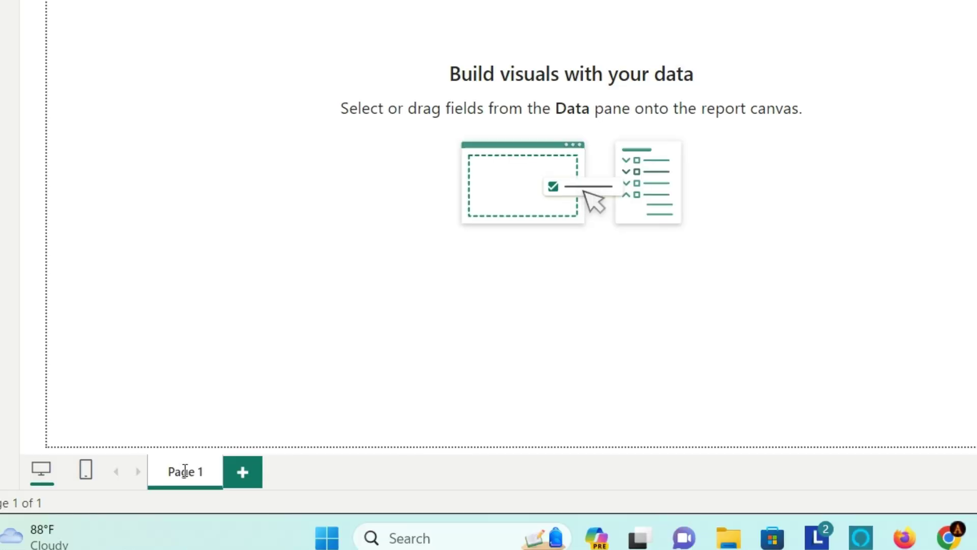
Rename the blank report's only page as Home
{"action": "double_click", "coordinate": [113, 504]}
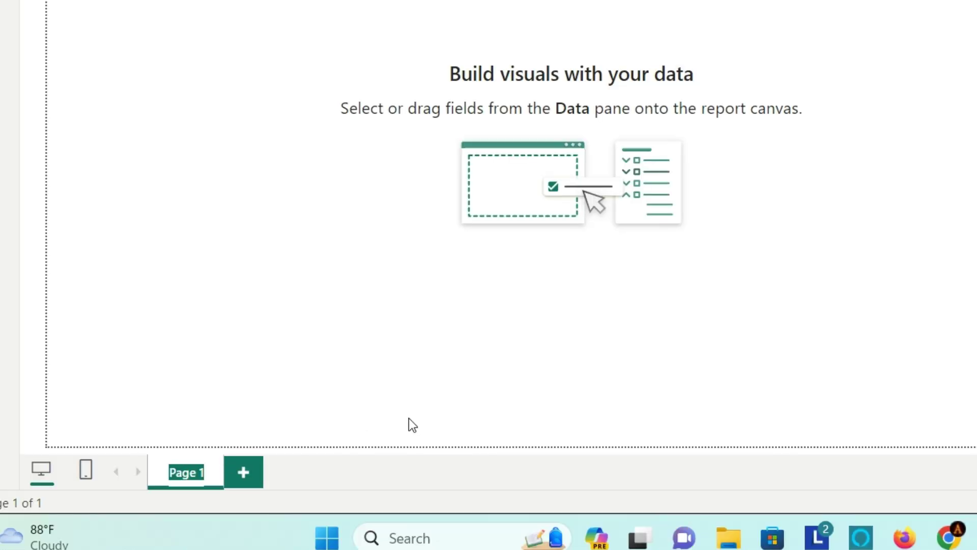
{"action": "type", "text": "Home"}
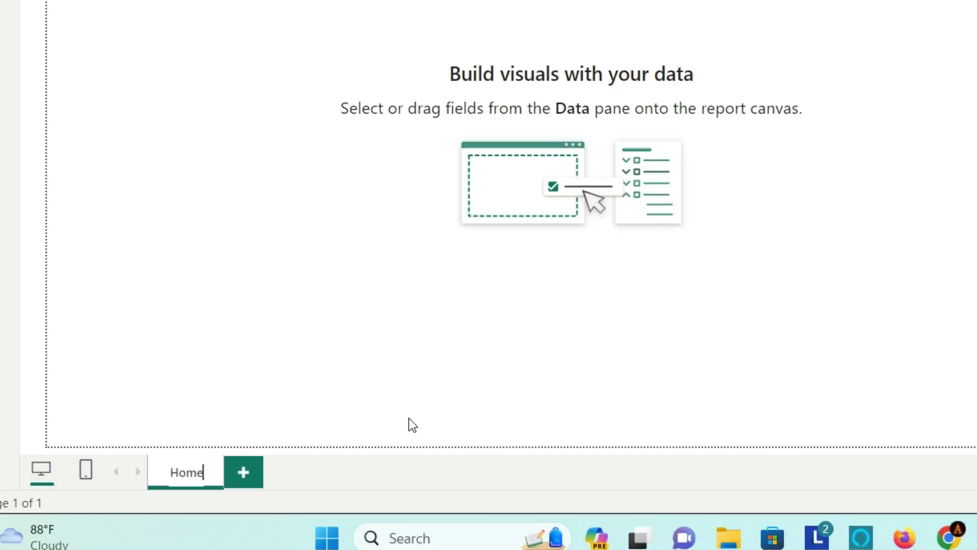
{"action": "key", "text": "Return"}
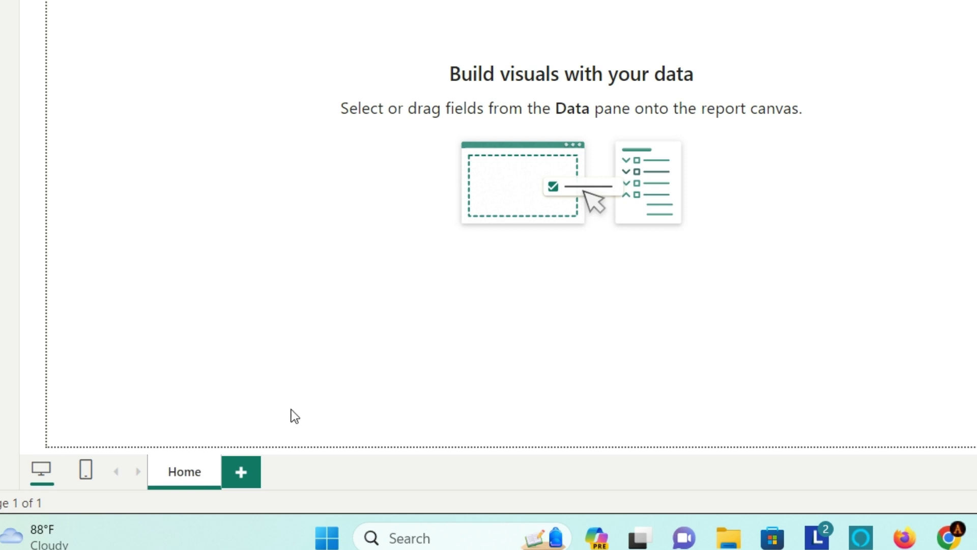
Add three new pages to the report after the Home page
{"action": "left_click", "coordinate": [240, 477]}
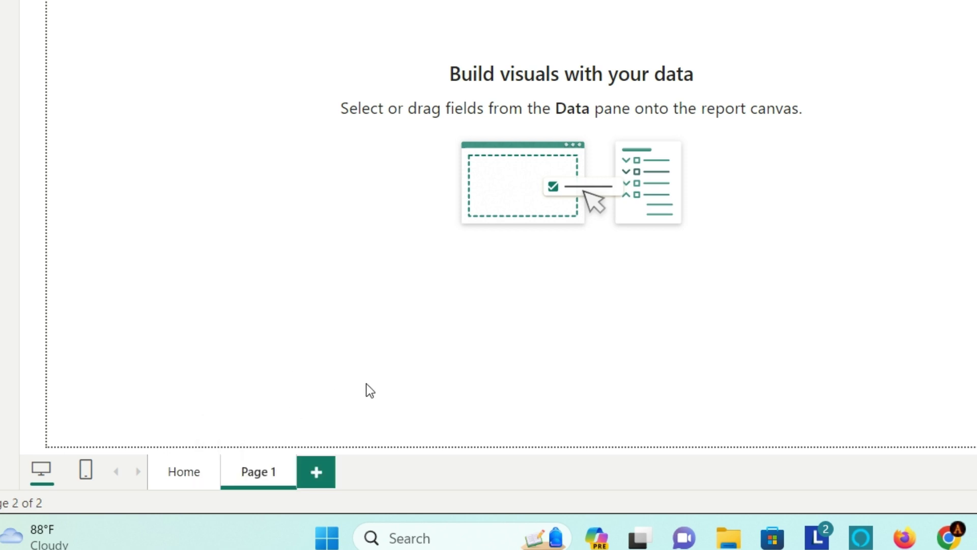
{"action": "left_click", "coordinate": [327, 474]}
{"action": "left_click", "coordinate": [399, 481]}
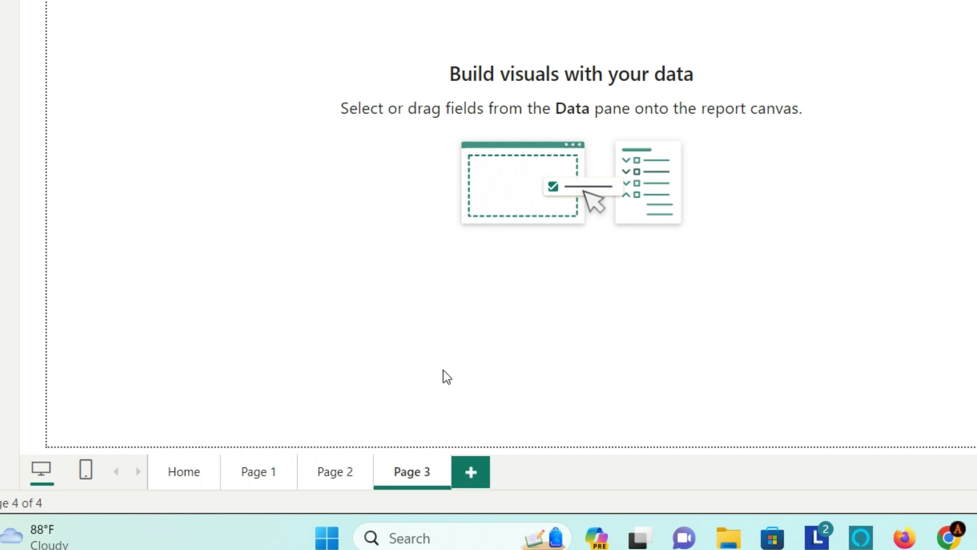
Rename the page directly after Home as Order
{"action": "left_click", "coordinate": [261, 471]}
{"action": "double_click", "coordinate": [261, 471]}
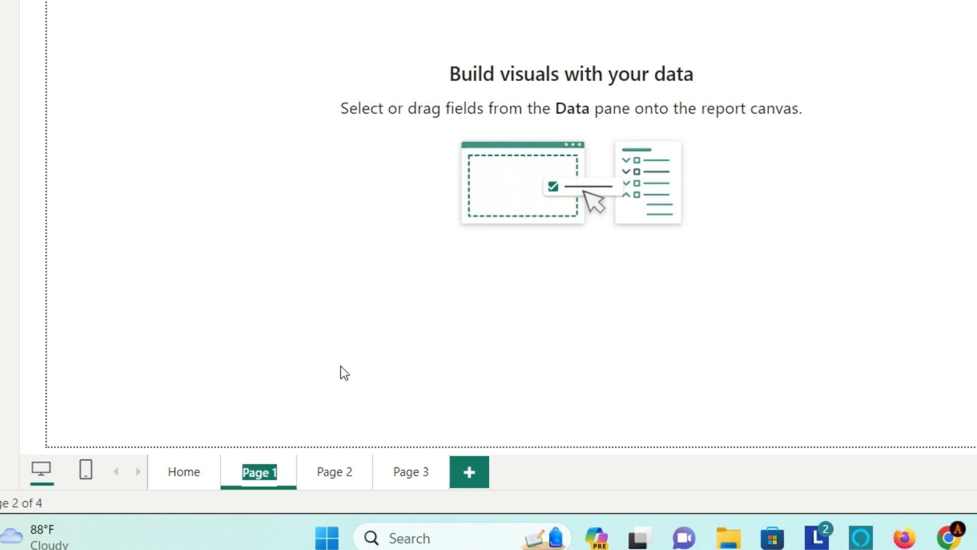
{"action": "type", "text": "O"}
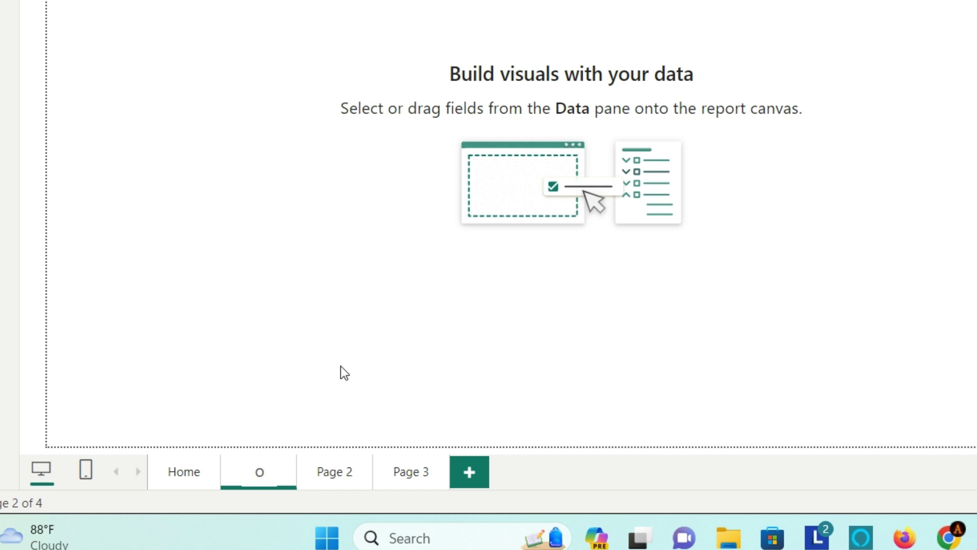
{"action": "type", "text": "rder"}
{"action": "key", "text": "Return"}
Rename the third report page as Sales
{"action": "double_click", "coordinate": [340, 474]}
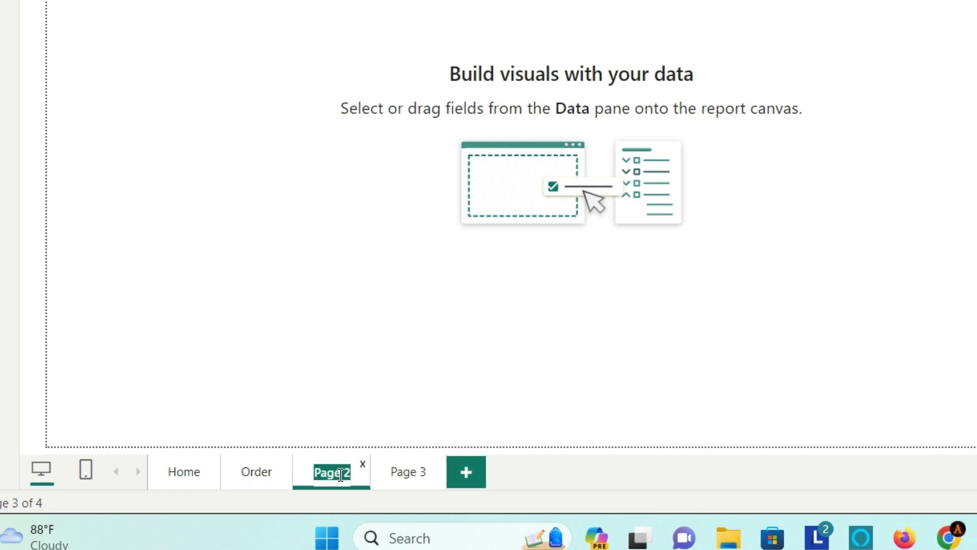
{"action": "type", "text": "Sales"}
{"action": "key", "text": "Return"}
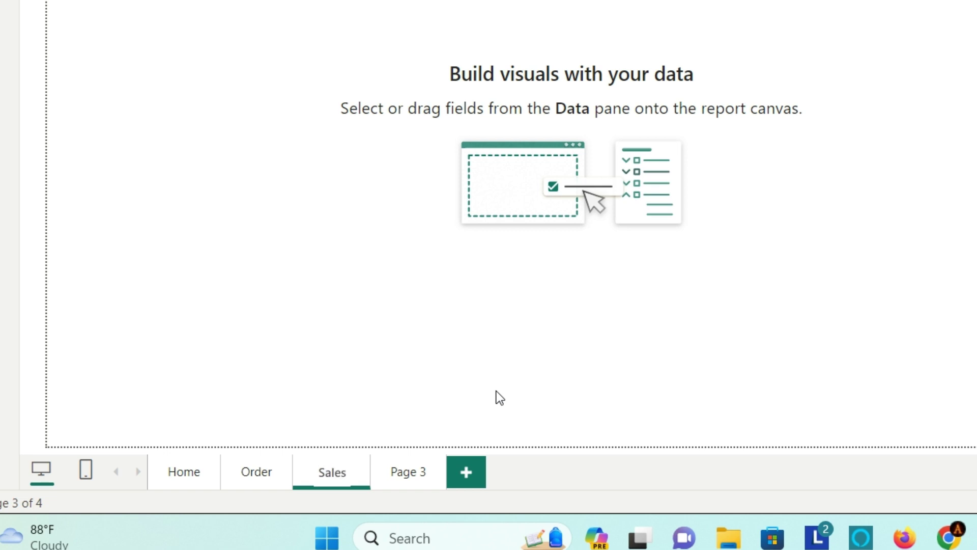
Rename the last report page as Customer View
{"action": "double_click", "coordinate": [400, 472]}
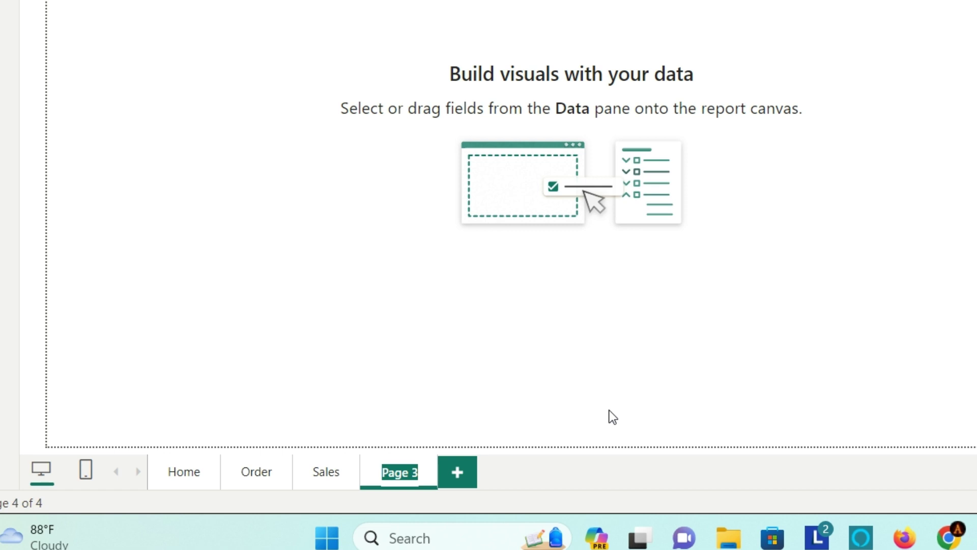
{"action": "type", "text": "Cus"}
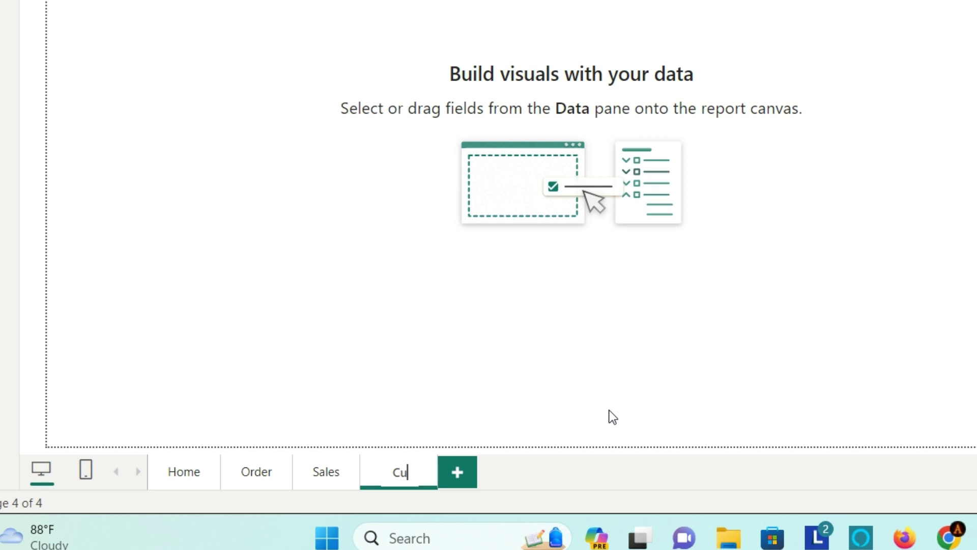
{"action": "type", "text": "tomer"}
{"action": "key", "text": "BackSpace"}
{"action": "key", "text": "BackSpace"}
{"action": "key", "text": "BackSpace"}
{"action": "key", "text": "BackSpace"}
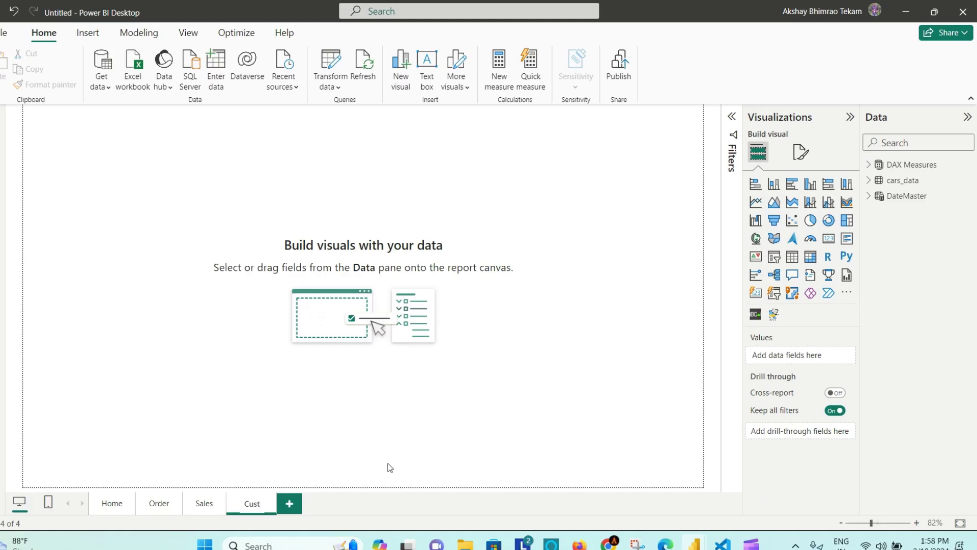
{"action": "type", "text": "ome"}
{"action": "type", "text": "r V"}
{"action": "type", "text": "iew"}
{"action": "key", "text": "Return"}
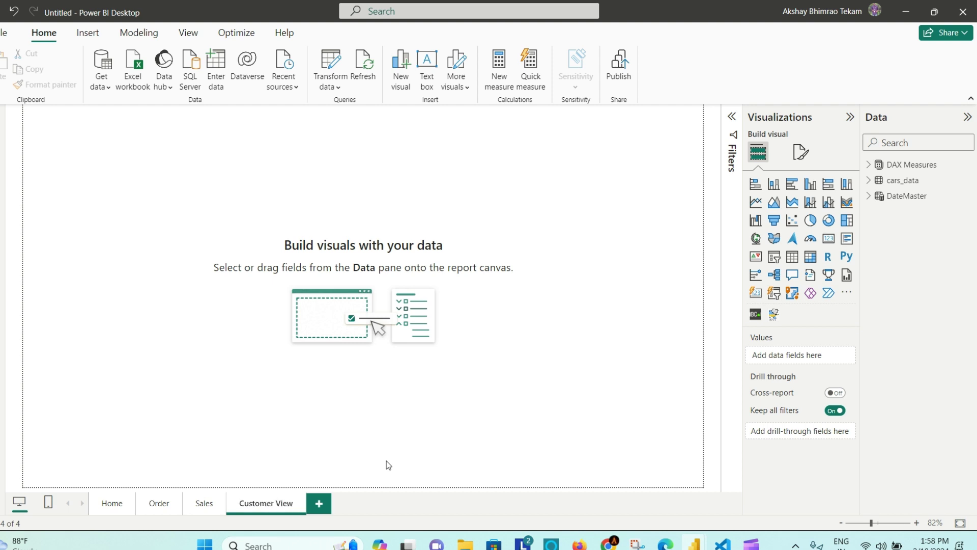
Set the vertical alignment of the Home page's canvas to Middle
{"action": "left_click", "coordinate": [115, 508]}
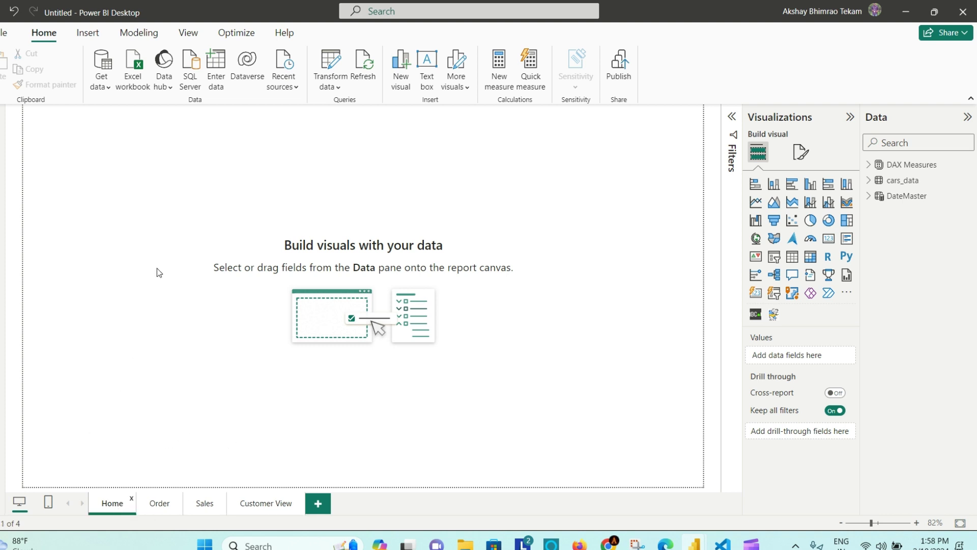
{"action": "left_click", "coordinate": [801, 151]}
{"action": "left_click", "coordinate": [759, 242]}
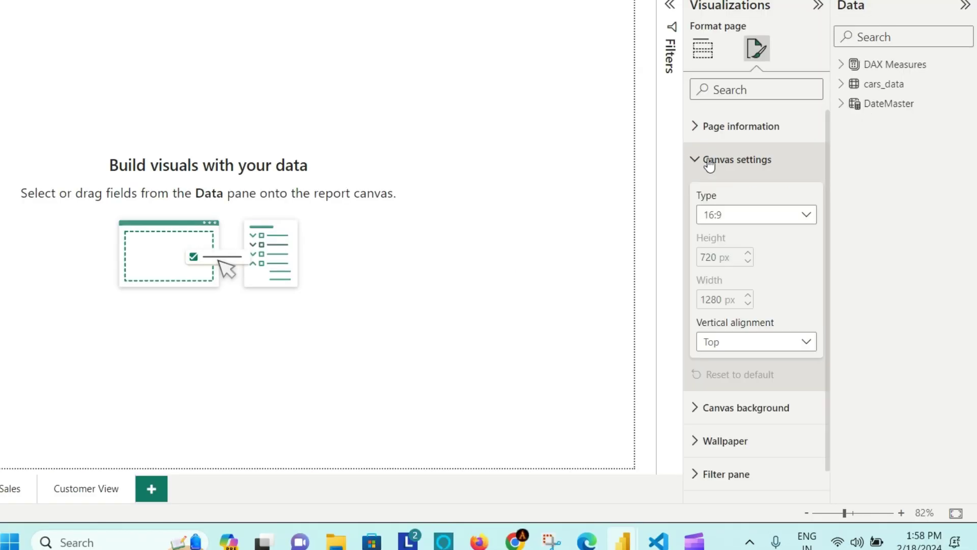
{"action": "left_click", "coordinate": [805, 214]}
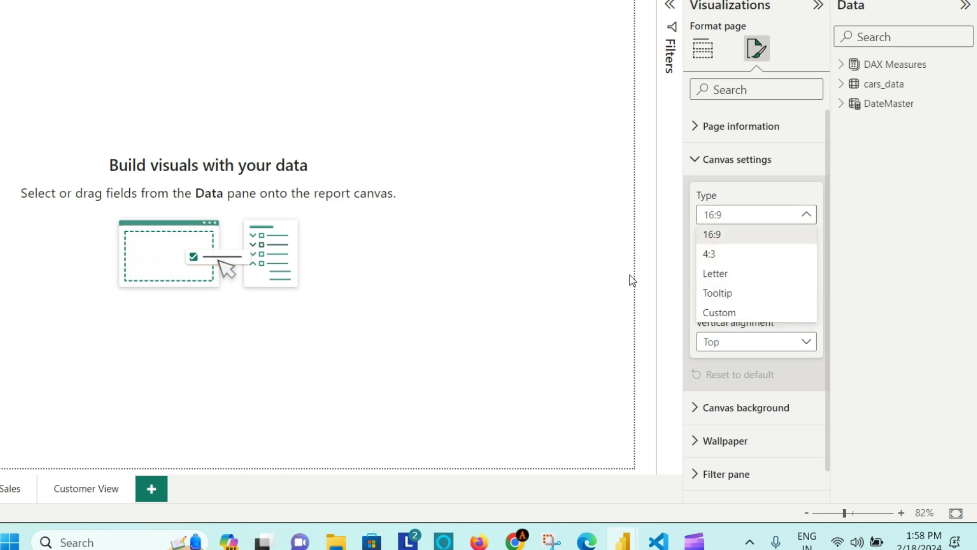
{"action": "left_click", "coordinate": [803, 184]}
{"action": "left_click", "coordinate": [783, 347]}
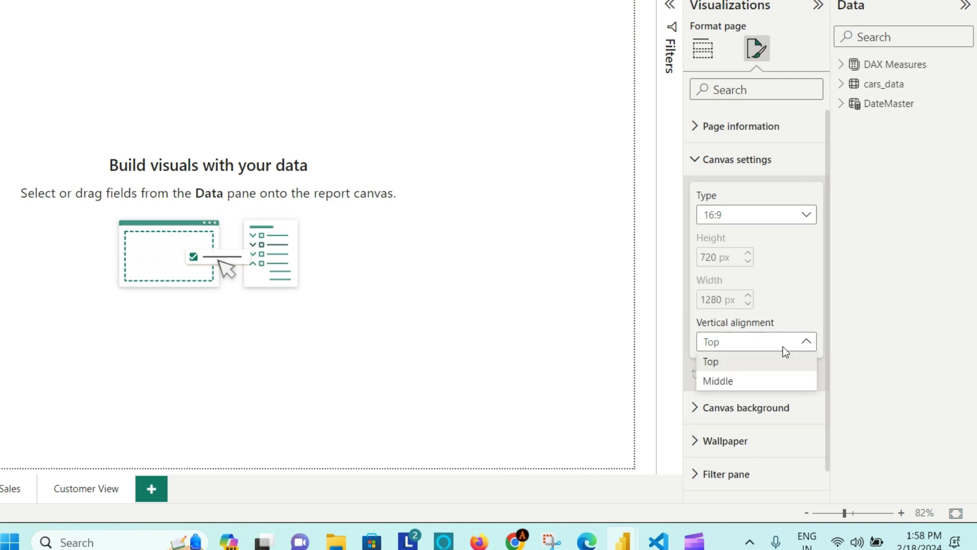
{"action": "left_click", "coordinate": [752, 378]}
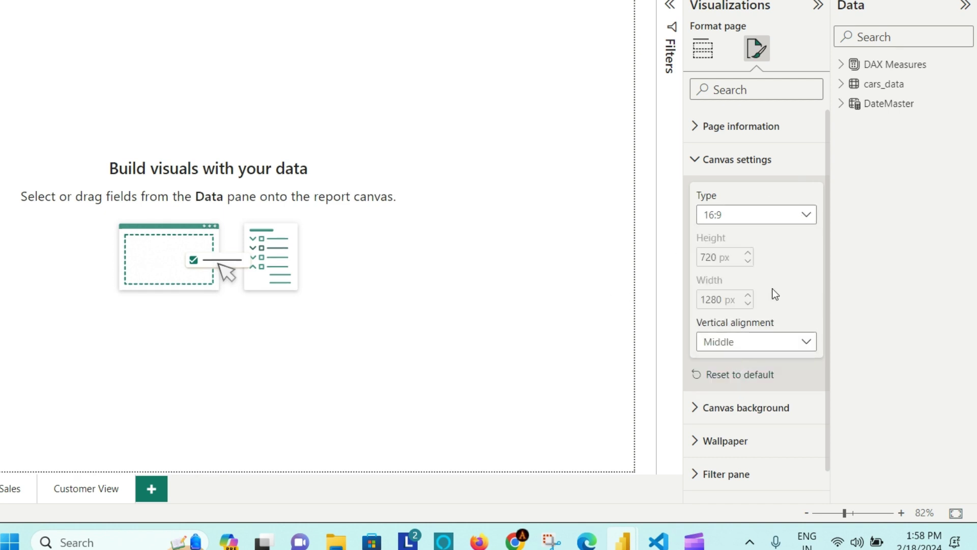
Change the Home page's canvas type to Custom with a width of 1300 px and a height of 750 px
{"action": "left_click", "coordinate": [799, 217]}
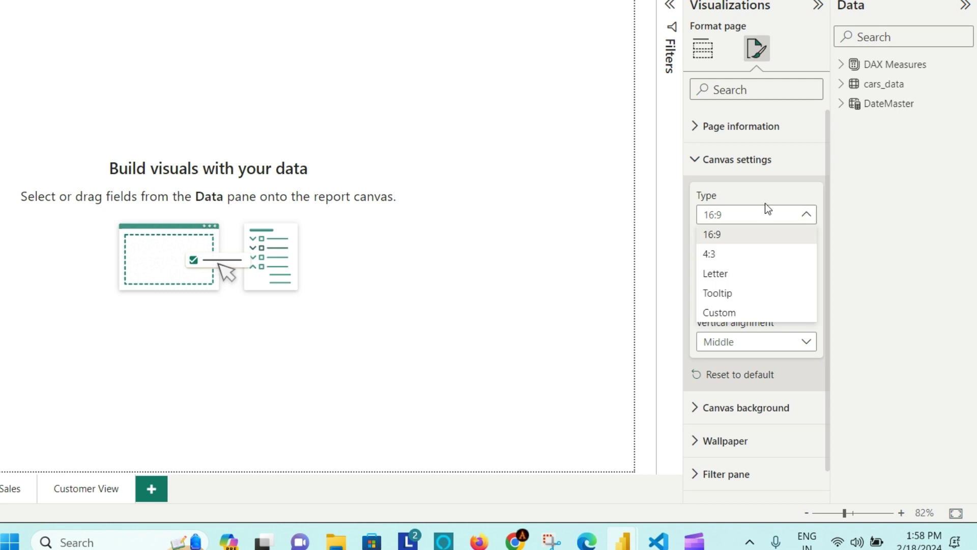
{"action": "left_click", "coordinate": [772, 312]}
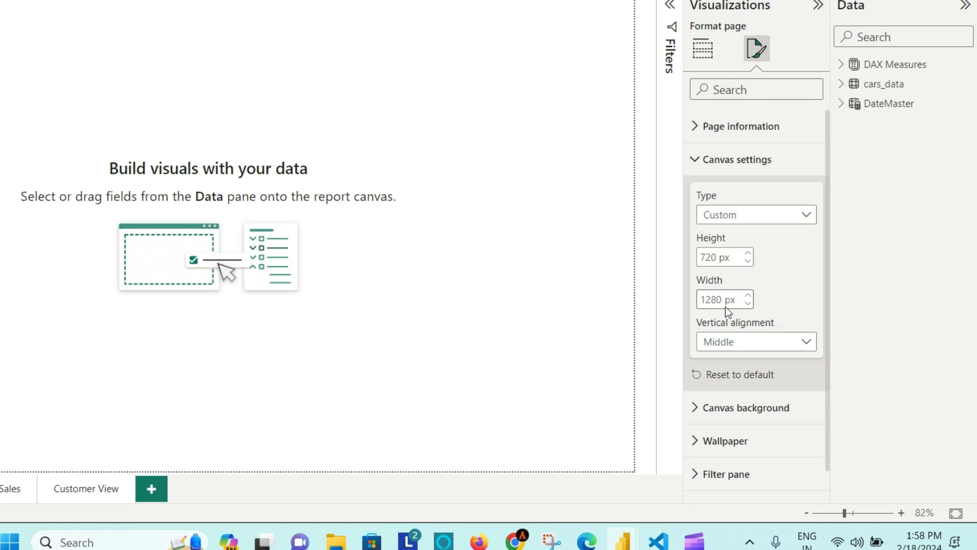
{"action": "double_click", "coordinate": [714, 299]}
{"action": "type", "text": "1300"}
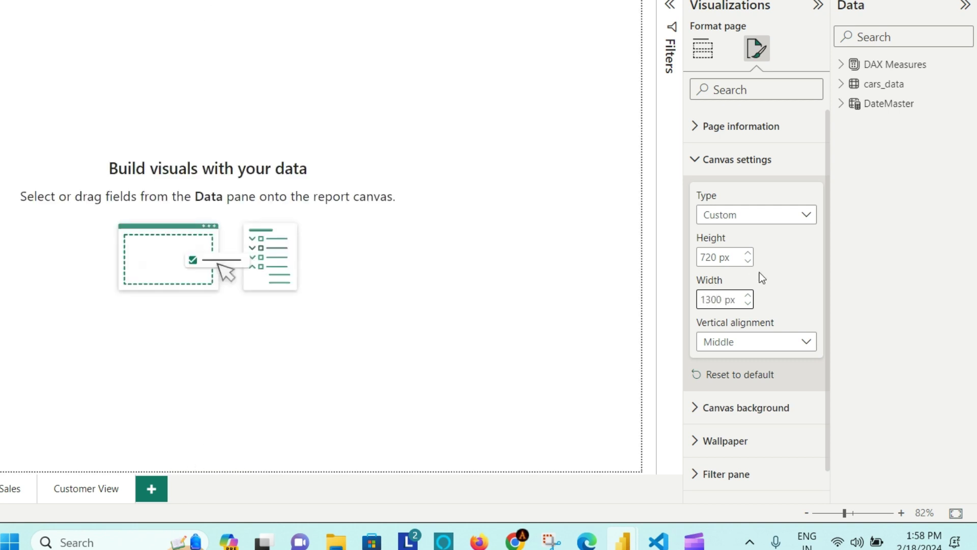
{"action": "left_click", "coordinate": [770, 274]}
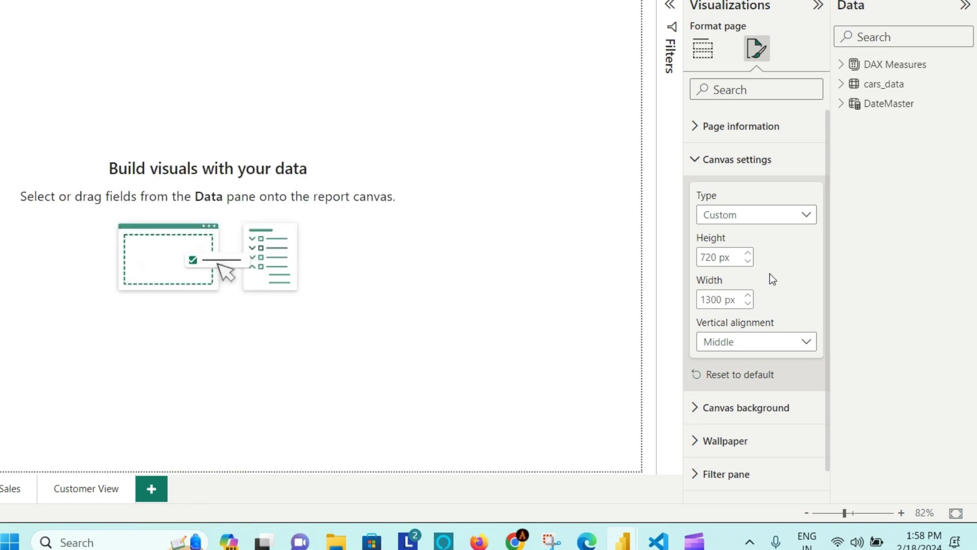
{"action": "double_click", "coordinate": [710, 257]}
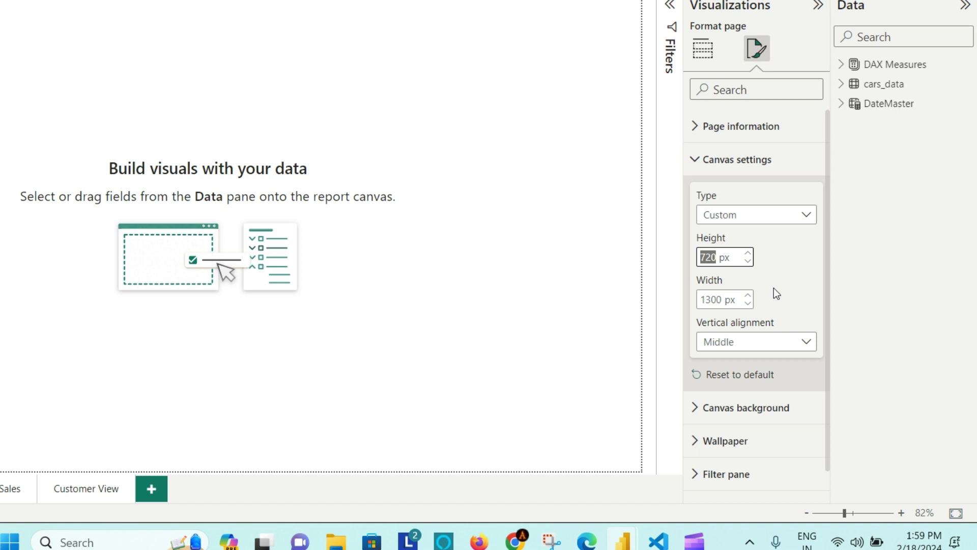
{"action": "type", "text": "750"}
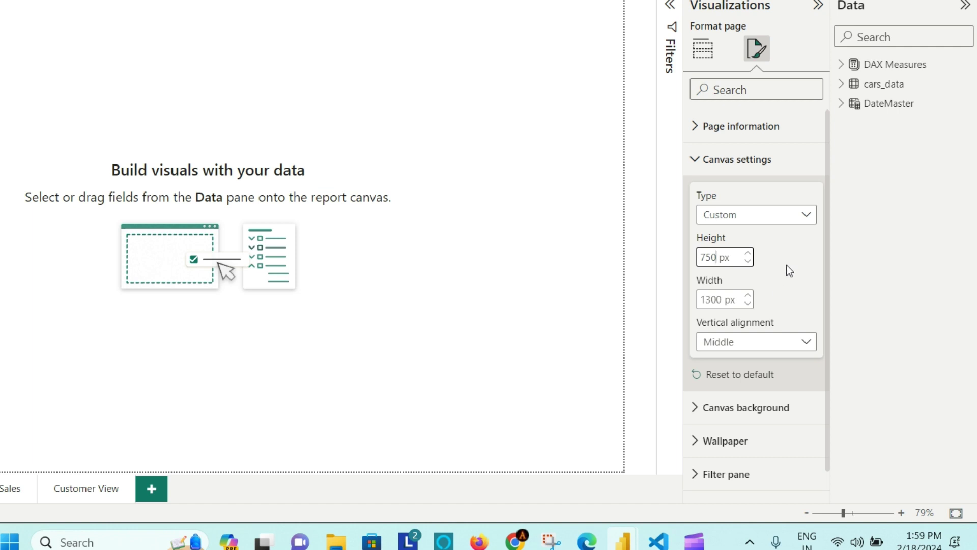
{"action": "left_click", "coordinate": [704, 161]}
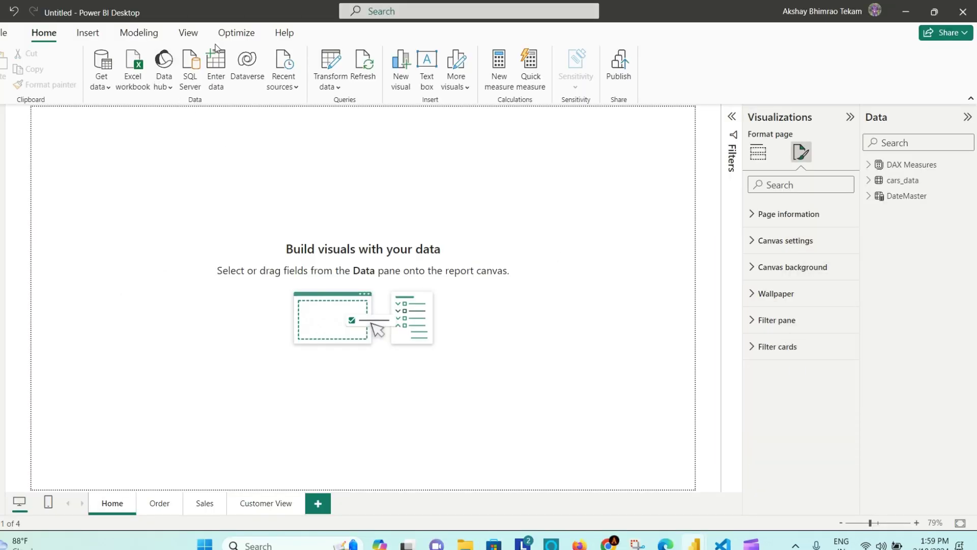
Set the page view of the Home page to Fit to width
{"action": "left_click", "coordinate": [189, 39]}
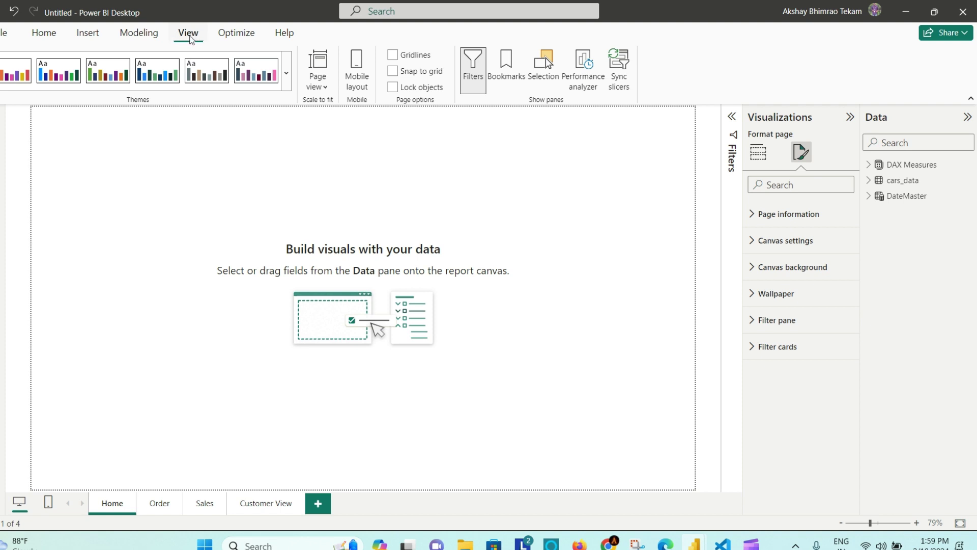
{"action": "left_click", "coordinate": [326, 87]}
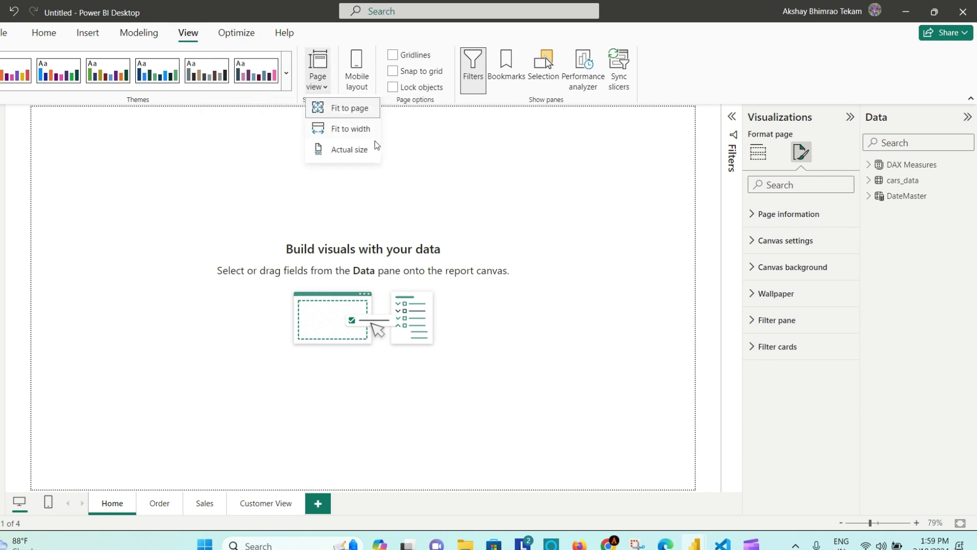
{"action": "left_click", "coordinate": [351, 129]}
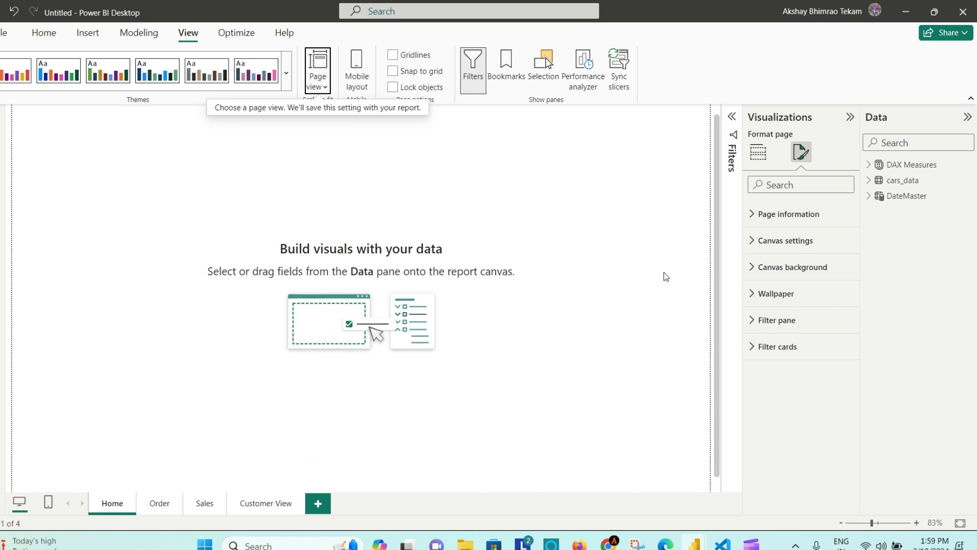
{"action": "left_click", "coordinate": [638, 213]}
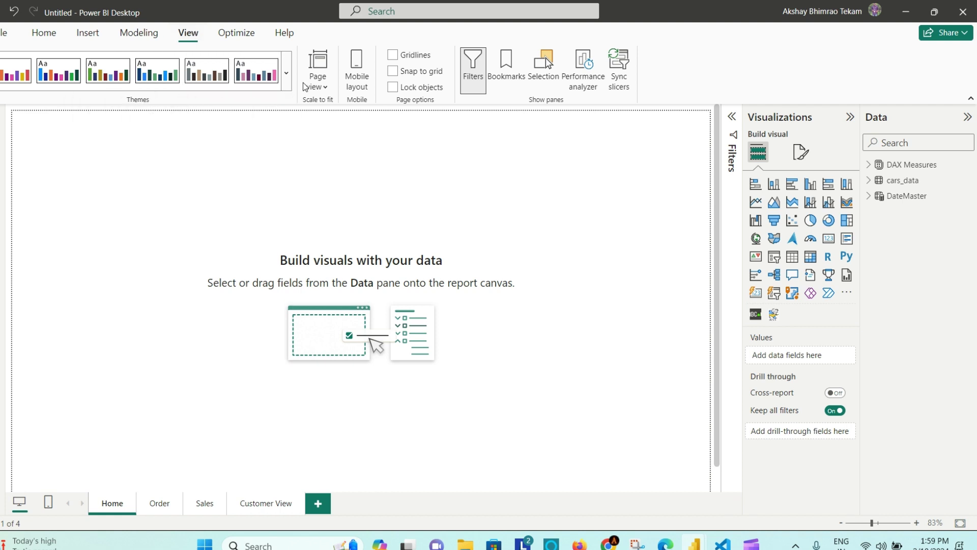
Apply the built-in Innovate theme to the report and check it on the Order, Sales, Customer View and Home pages
{"action": "left_click", "coordinate": [287, 76]}
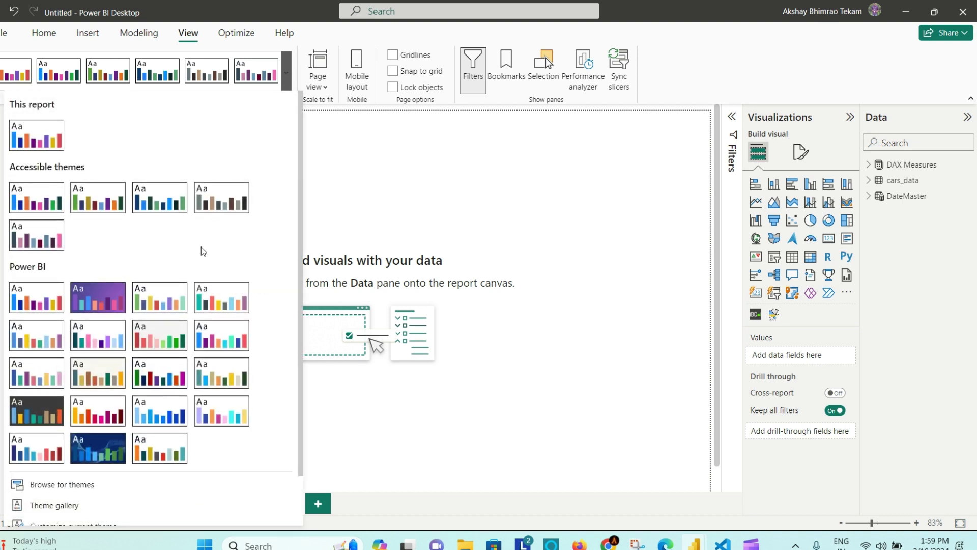
{"action": "scroll", "coordinate": [204, 295], "scroll_direction": "down", "scroll_amount": 1}
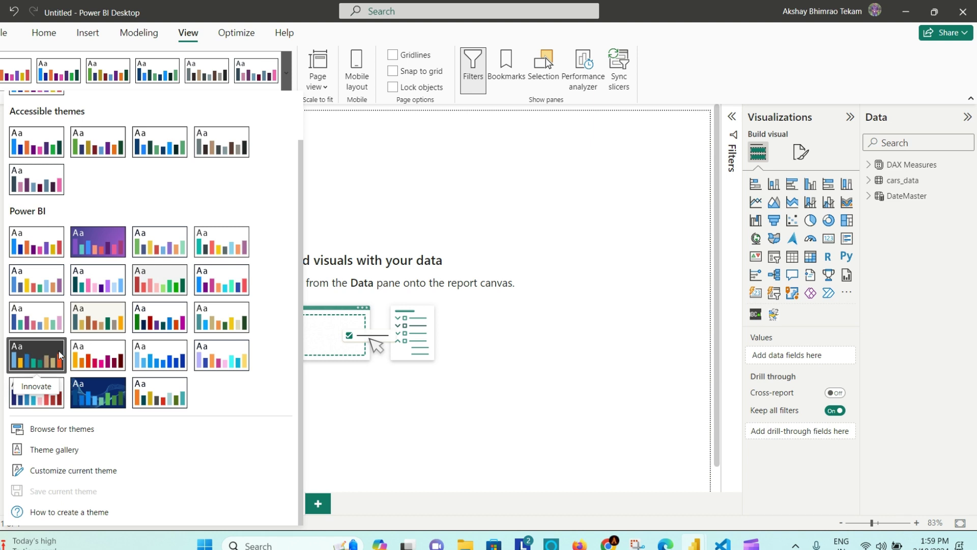
{"action": "left_click", "coordinate": [34, 352]}
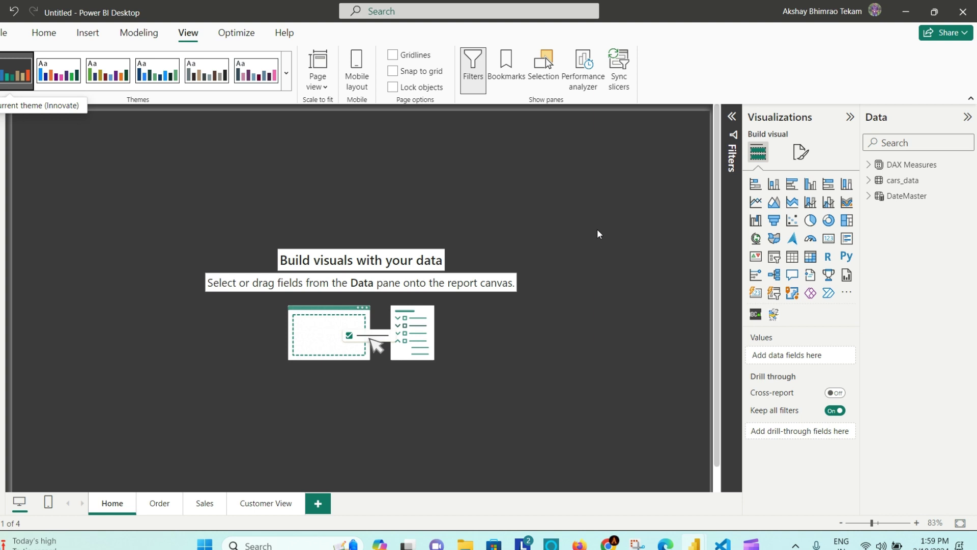
{"action": "left_click", "coordinate": [159, 503]}
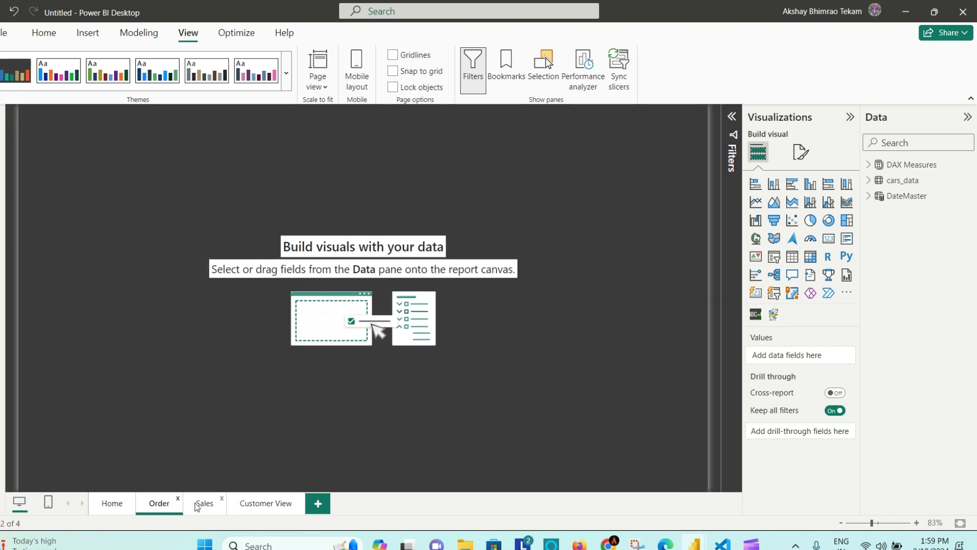
{"action": "left_click", "coordinate": [204, 503]}
{"action": "left_click", "coordinate": [273, 504]}
{"action": "left_click", "coordinate": [106, 503]}
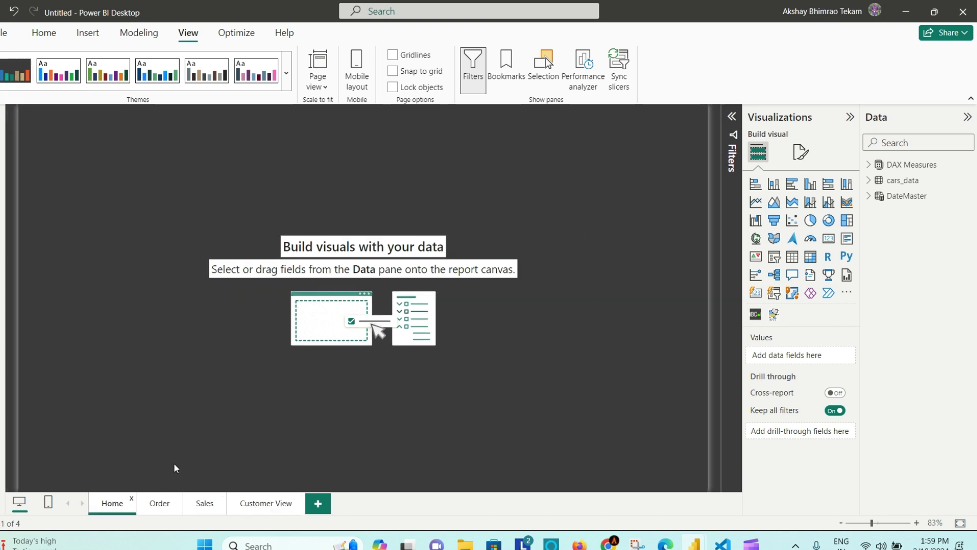
Insert the logo picture from the Downloads folder as an image on the Home page
{"action": "left_click", "coordinate": [43, 32]}
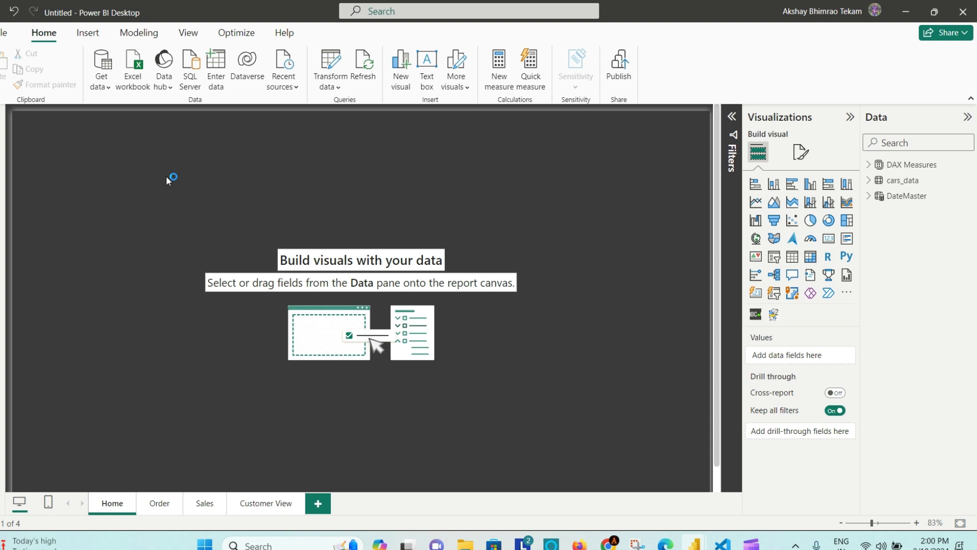
{"action": "left_click", "coordinate": [82, 33]}
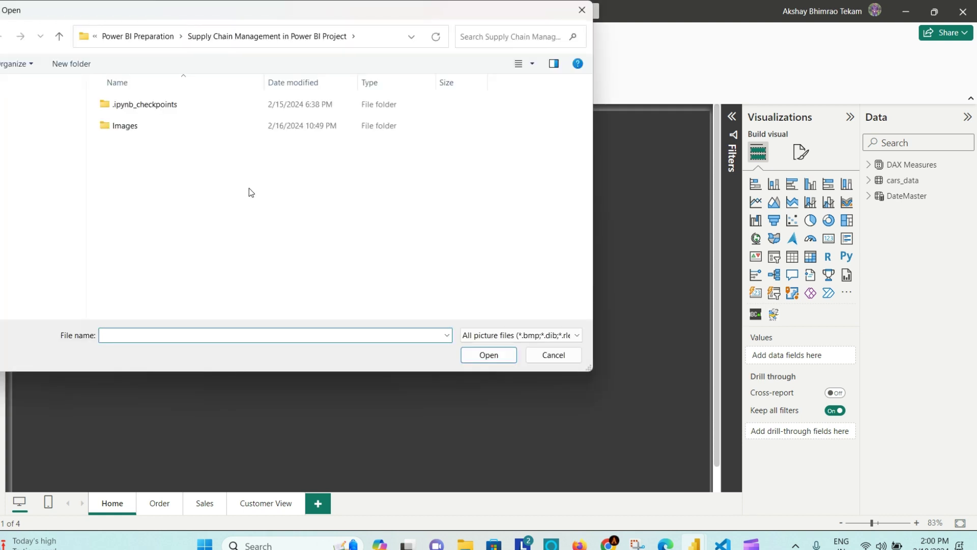
{"action": "left_click", "coordinate": [35, 210]}
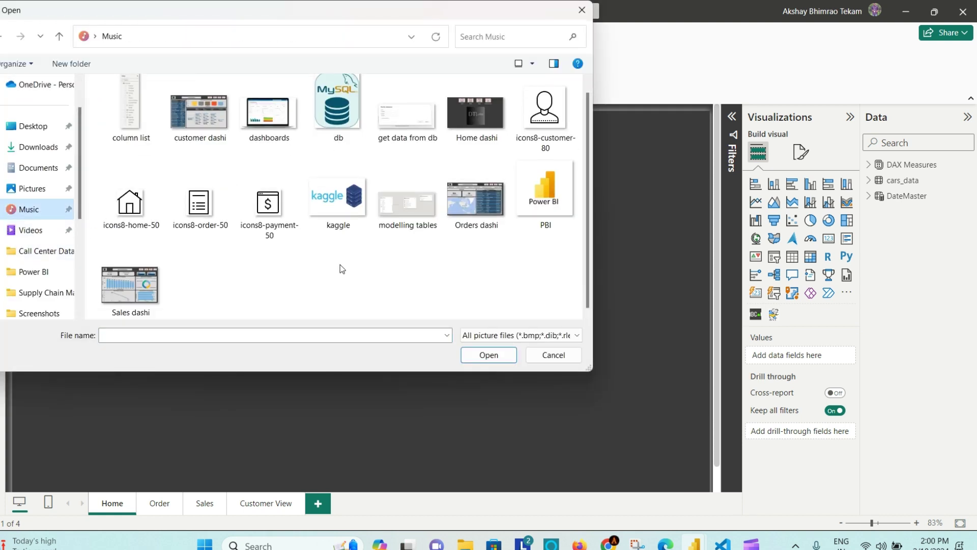
{"action": "left_click", "coordinate": [36, 148]}
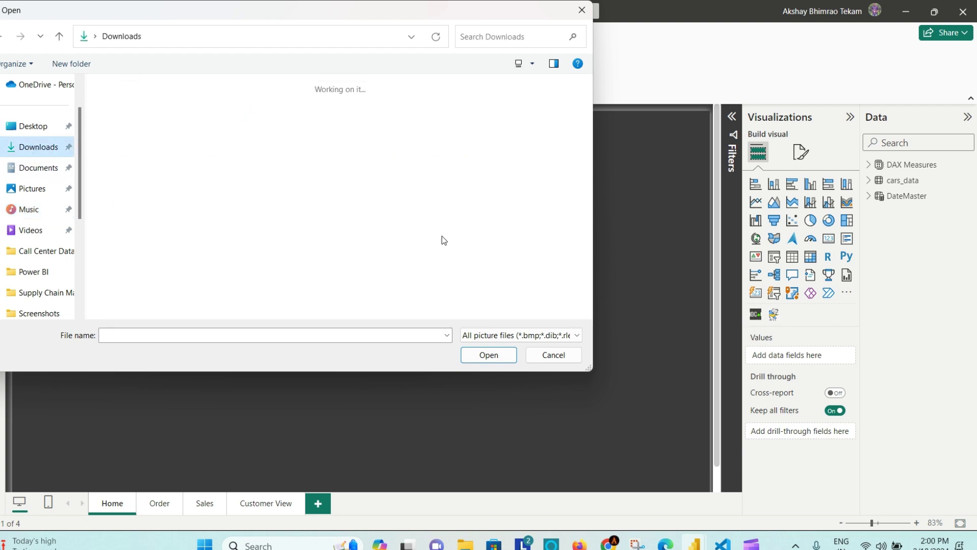
{"action": "left_click", "coordinate": [496, 260]}
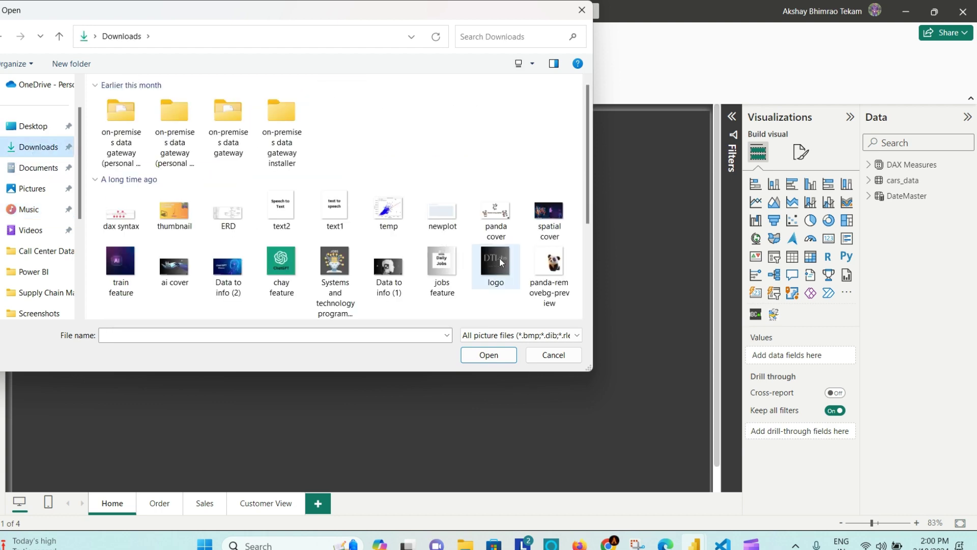
{"action": "left_click", "coordinate": [486, 359]}
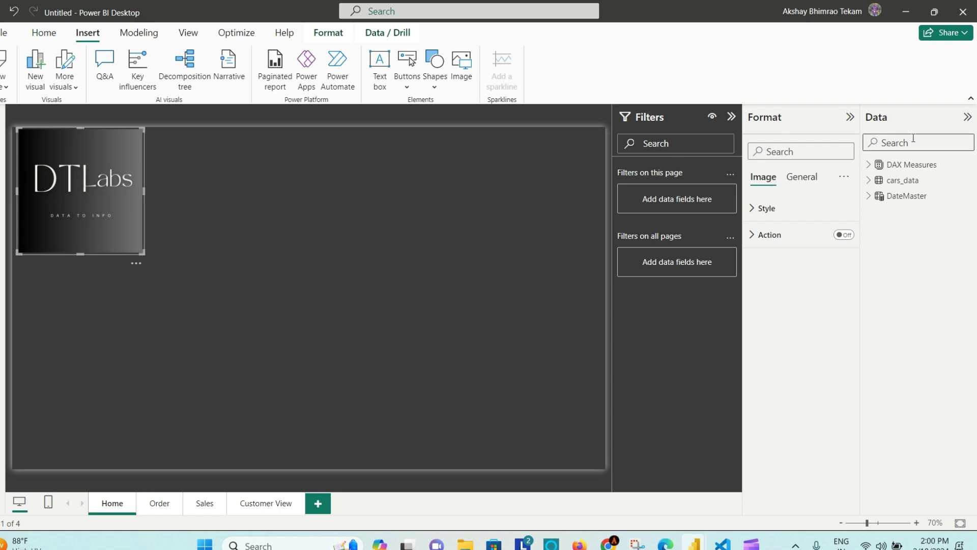
Collapse the Data and Filters panes and move the logo image to the middle of the Home page
{"action": "left_click", "coordinate": [967, 117]}
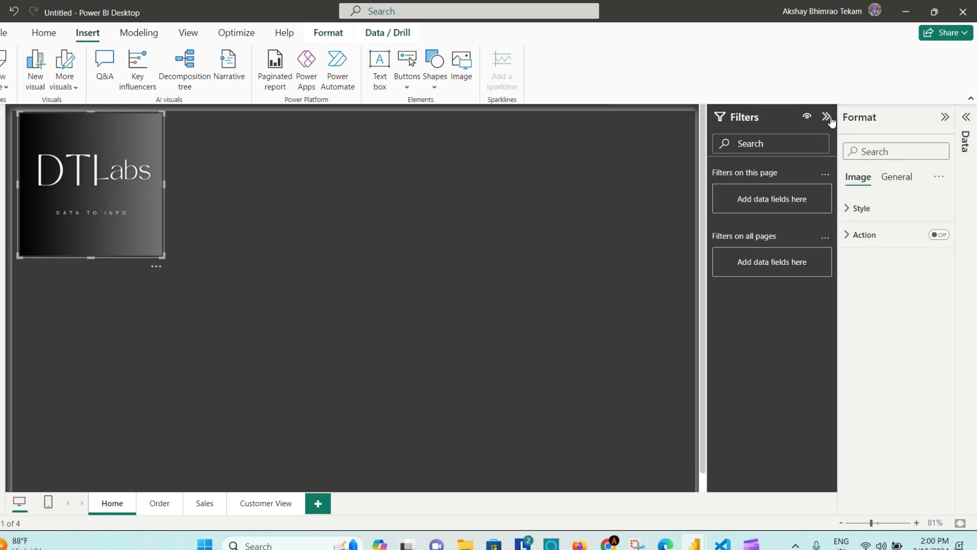
{"action": "left_click", "coordinate": [827, 117]}
{"action": "left_click_drag", "start_coordinate": [71, 141], "coordinate": [402, 243]}
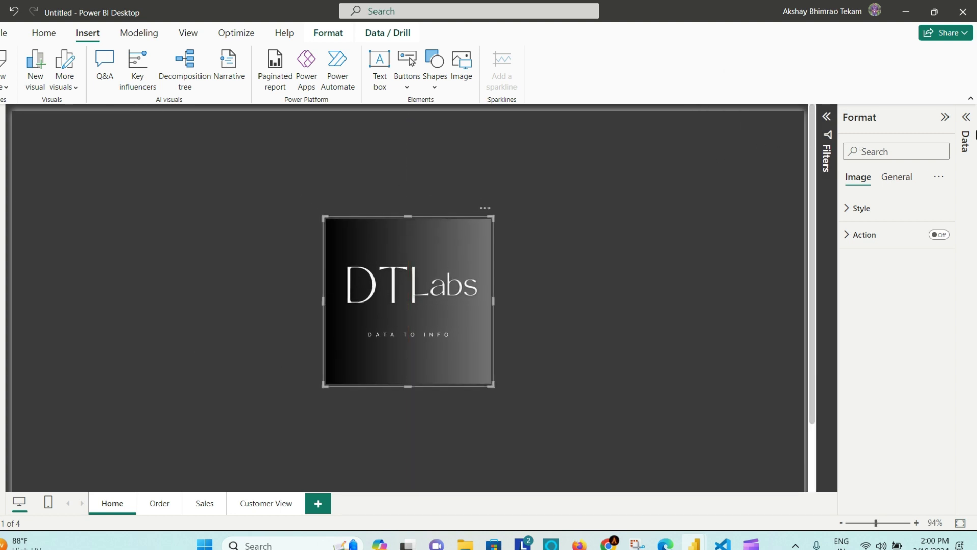
Expand the Data pane, then enlarge the logo image and place it centrally in the lower part of the Home page
{"action": "left_click", "coordinate": [966, 118]}
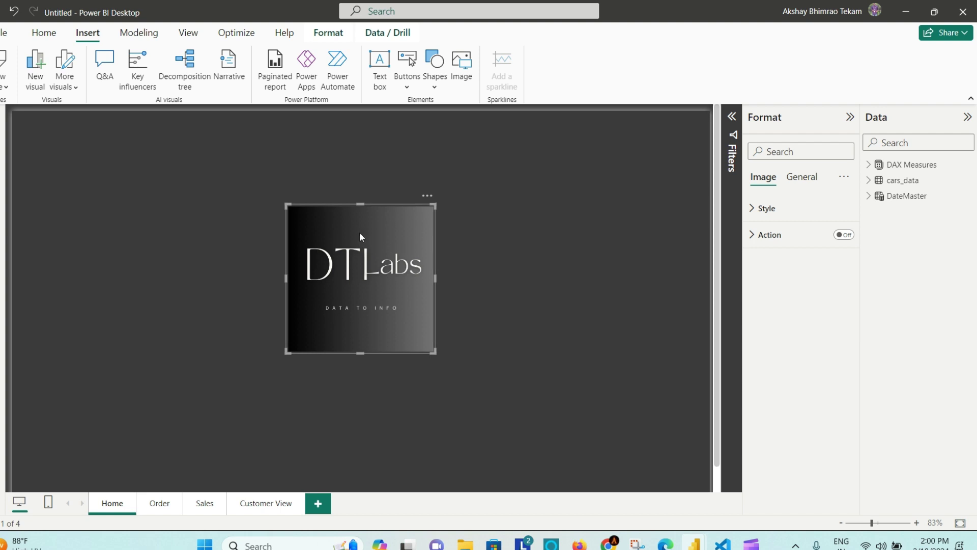
{"action": "left_click_drag", "start_coordinate": [360, 236], "coordinate": [355, 265]}
{"action": "left_click_drag", "start_coordinate": [280, 235], "coordinate": [186, 220]}
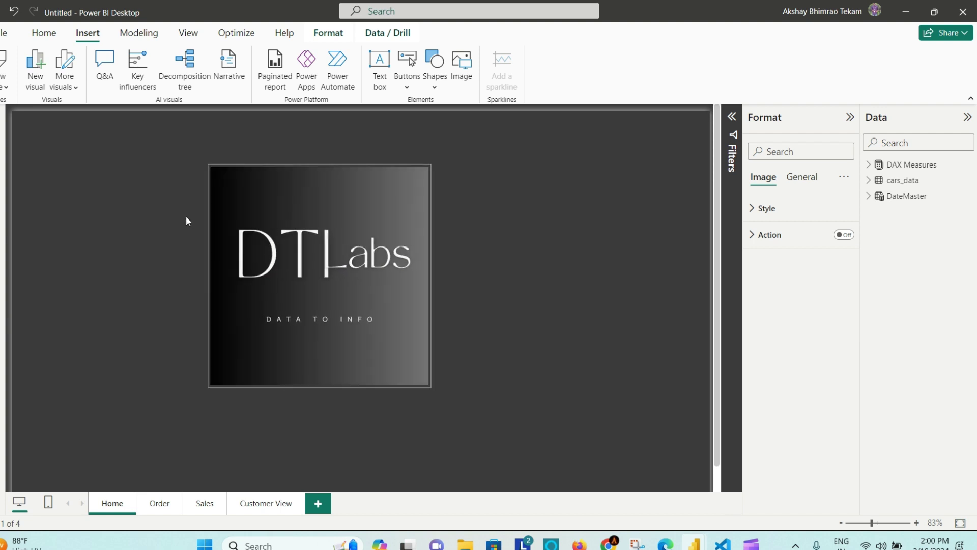
{"action": "left_click_drag", "start_coordinate": [364, 234], "coordinate": [413, 291]}
{"action": "left_click", "coordinate": [561, 273]}
{"action": "scroll", "coordinate": [561, 274], "scroll_direction": "down", "scroll_amount": 1}
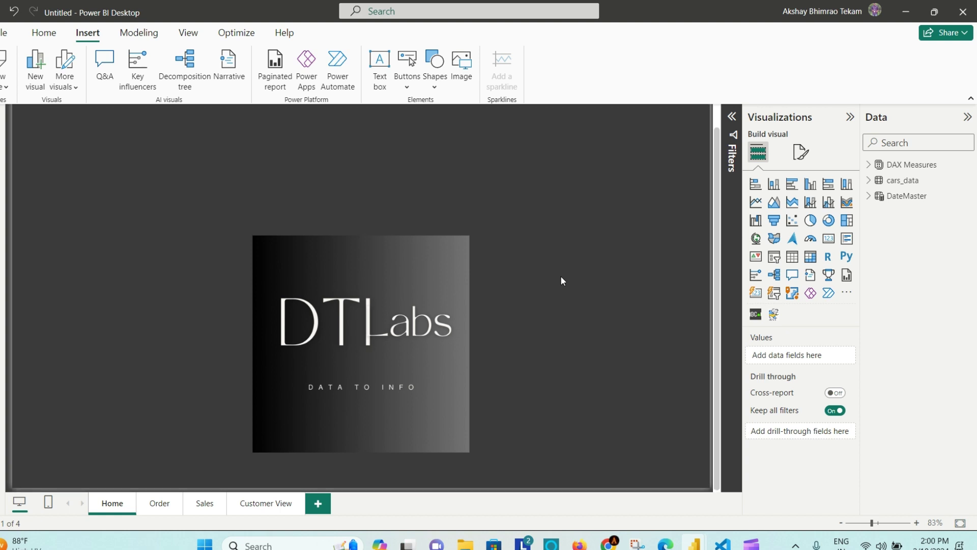
{"action": "scroll", "coordinate": [561, 276], "scroll_direction": "up", "scroll_amount": 1}
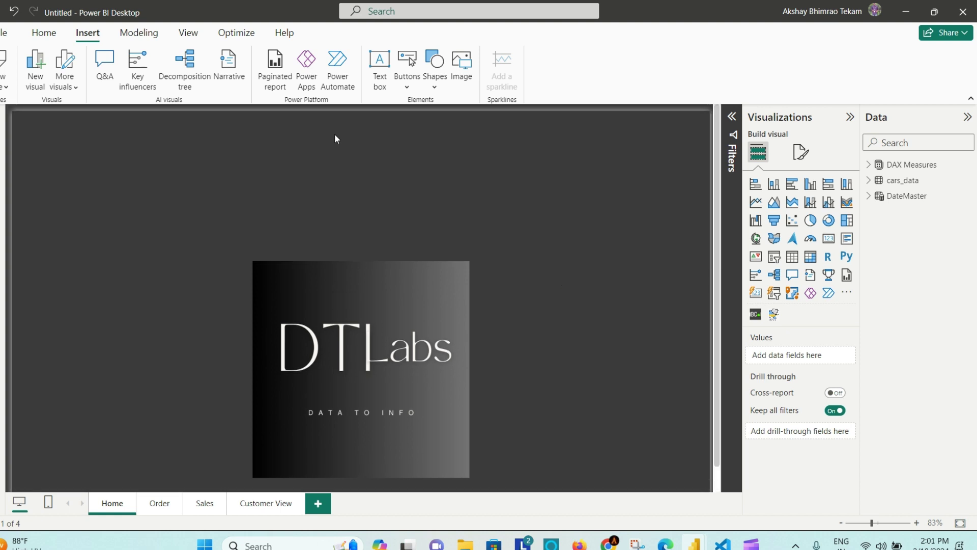
{"action": "left_click", "coordinate": [408, 85]}
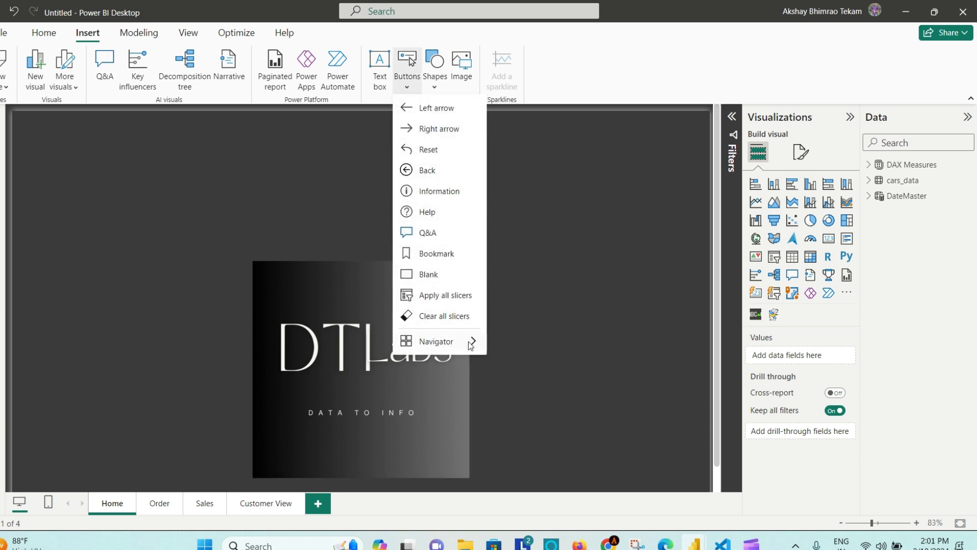
{"action": "mouse_move", "coordinate": [471, 341]}
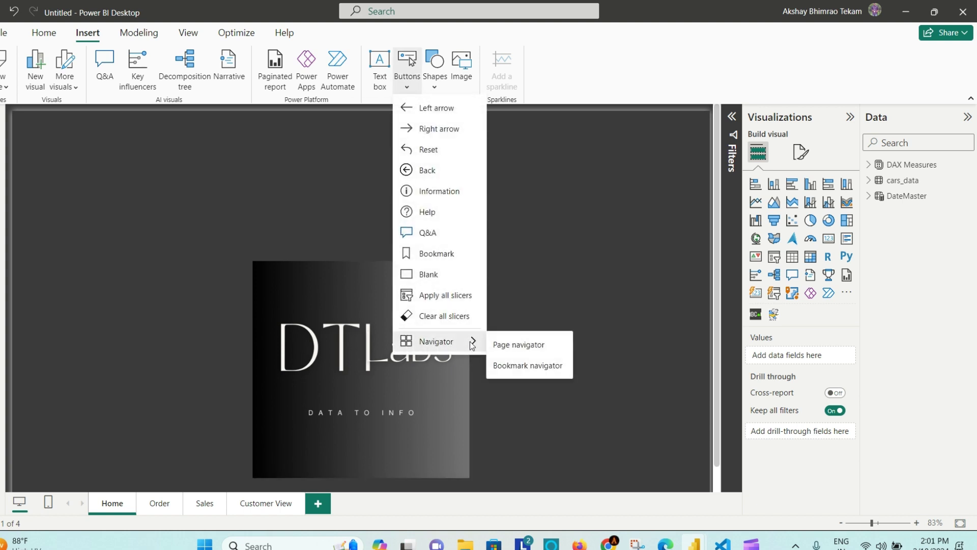
{"action": "left_click", "coordinate": [528, 346]}
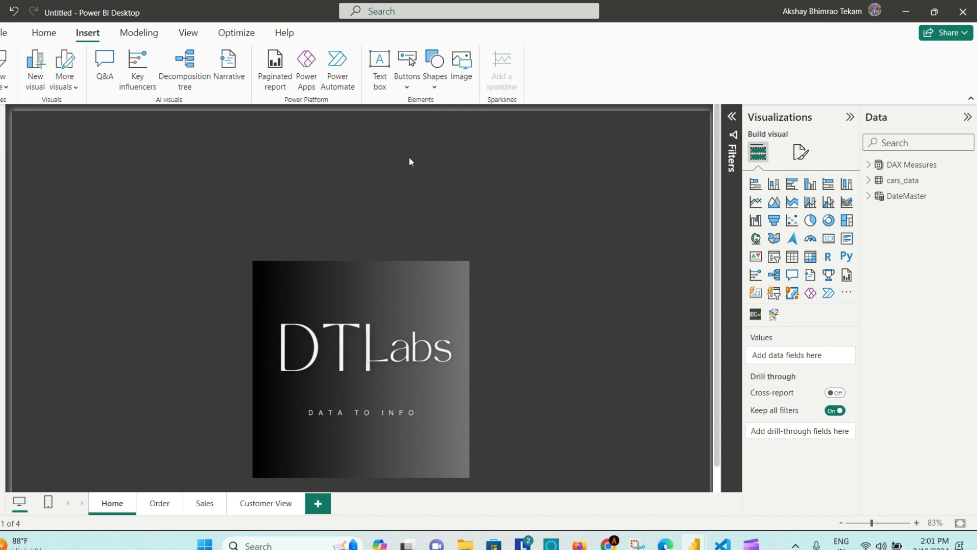
Insert the icons8-home-50 picture from the Music folder and move it to the upper left area of the Home page
{"action": "left_click", "coordinate": [463, 71]}
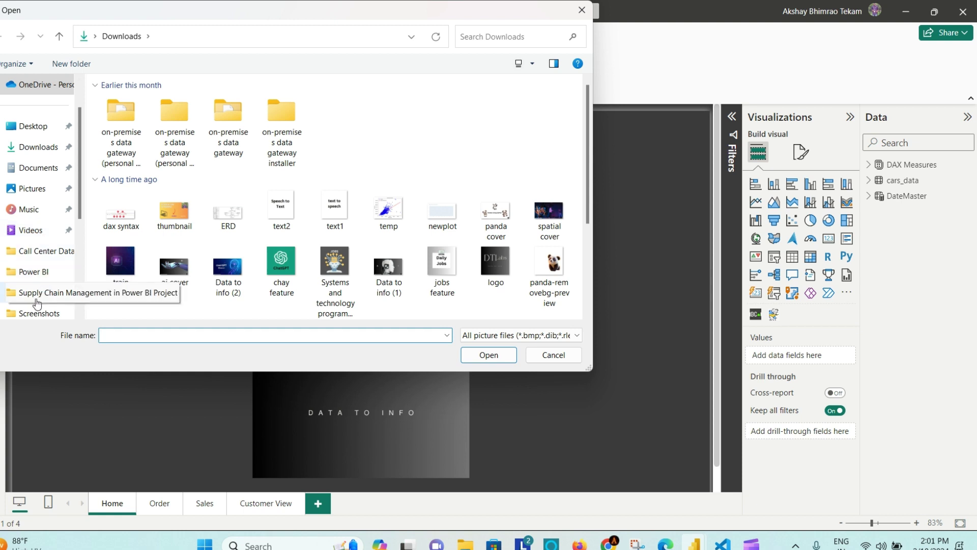
{"action": "left_click", "coordinate": [29, 211]}
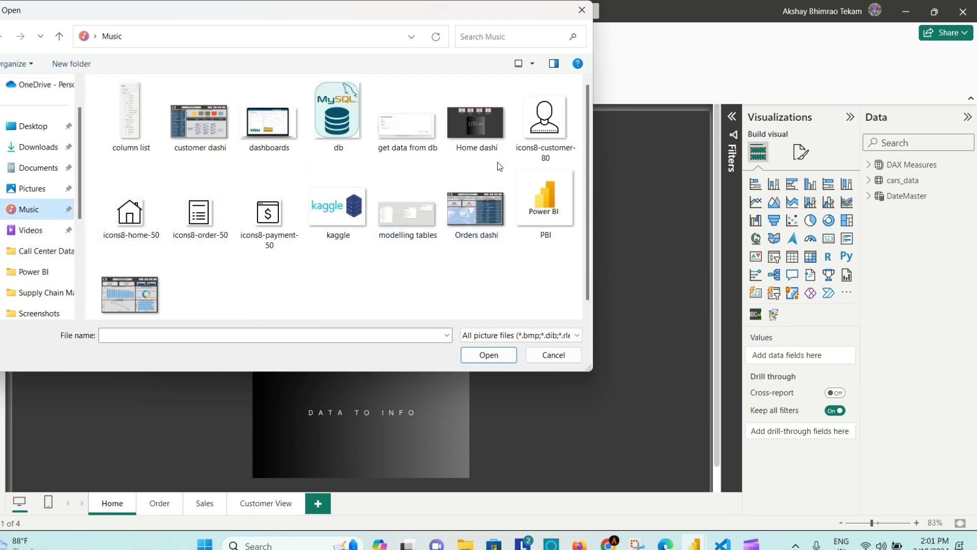
{"action": "left_click", "coordinate": [129, 217]}
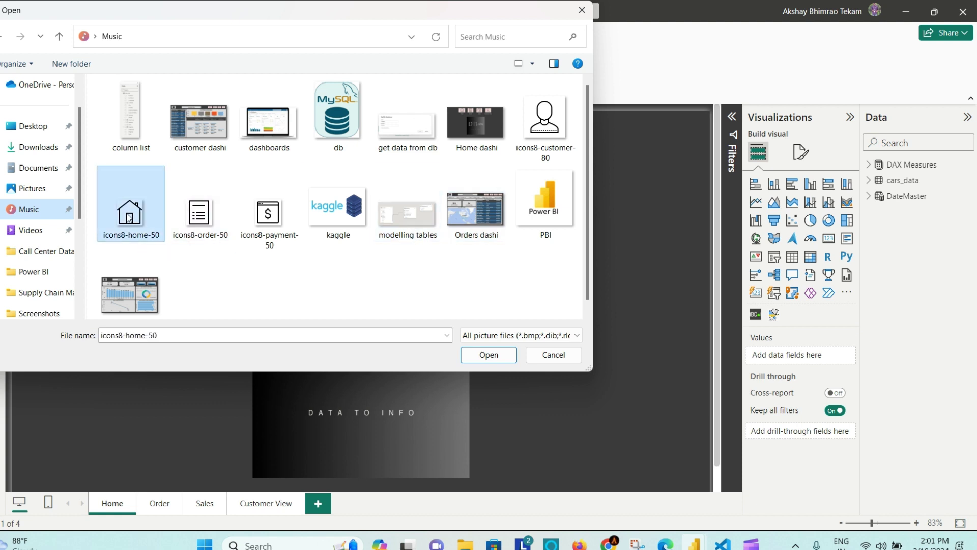
{"action": "left_click", "coordinate": [494, 358]}
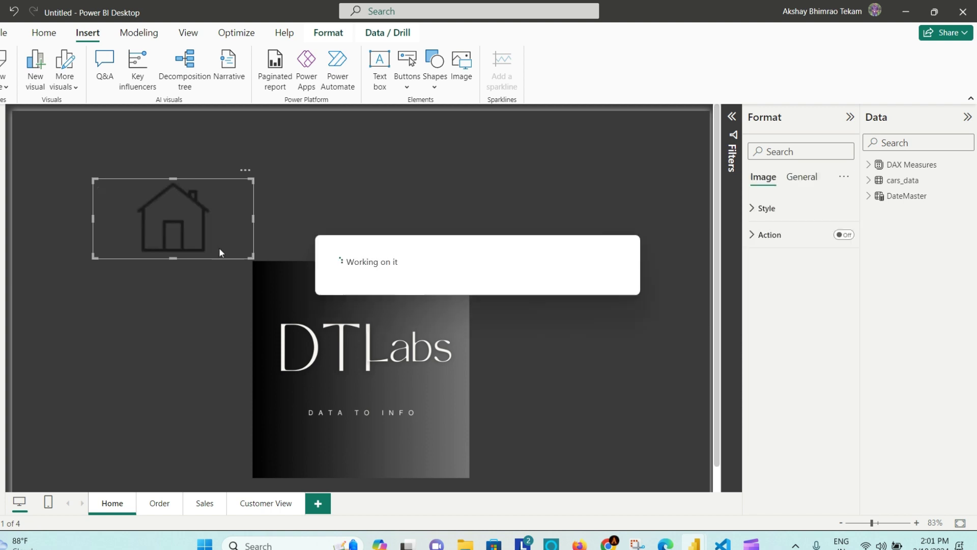
{"action": "left_click_drag", "start_coordinate": [181, 172], "coordinate": [167, 122]}
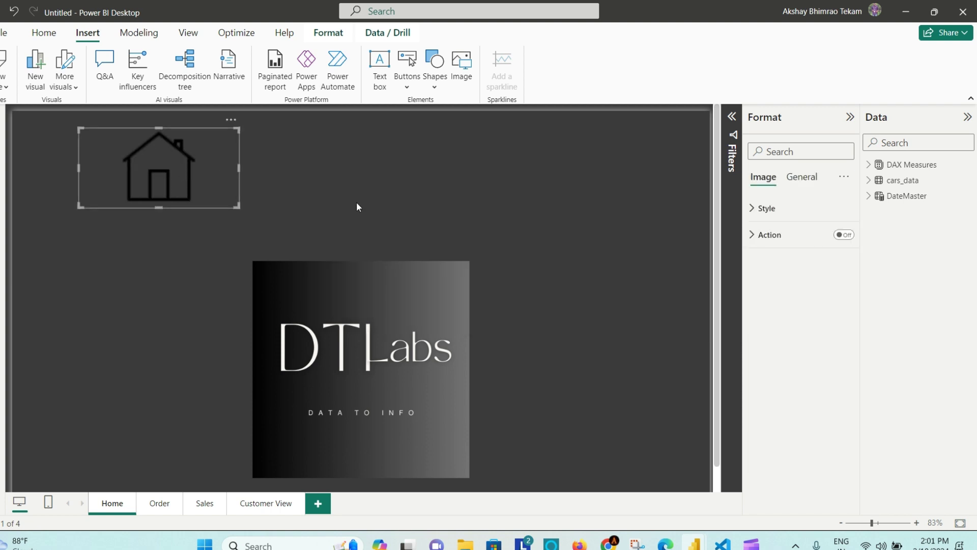
{"action": "left_click", "coordinate": [275, 143]}
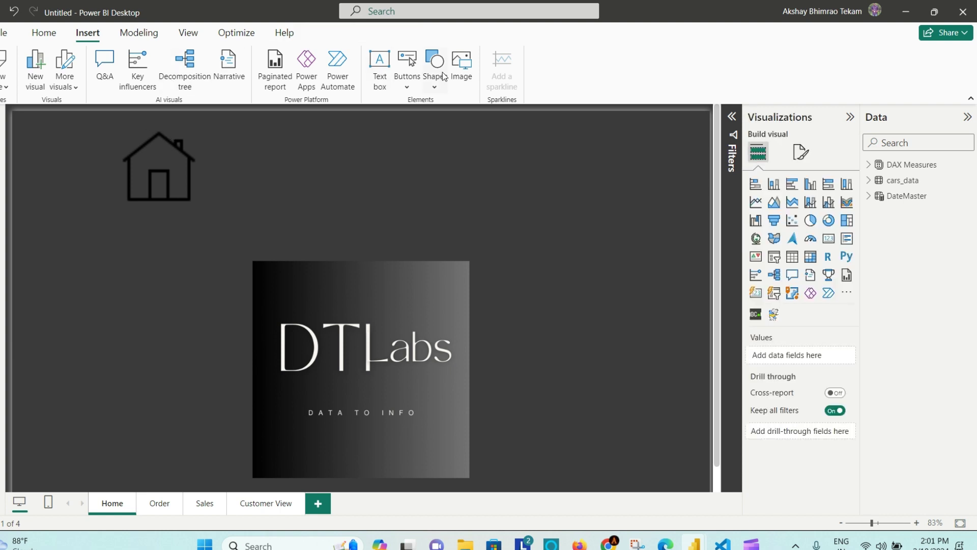
Insert the icons8-order-50 picture beside the home icon, above the logo, and narrow its frame
{"action": "left_click", "coordinate": [462, 63]}
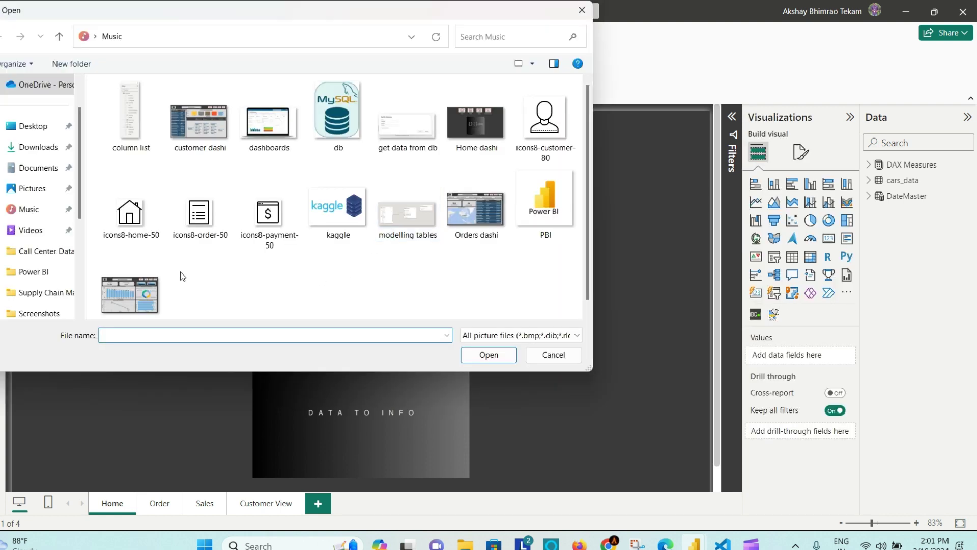
{"action": "left_click", "coordinate": [204, 210]}
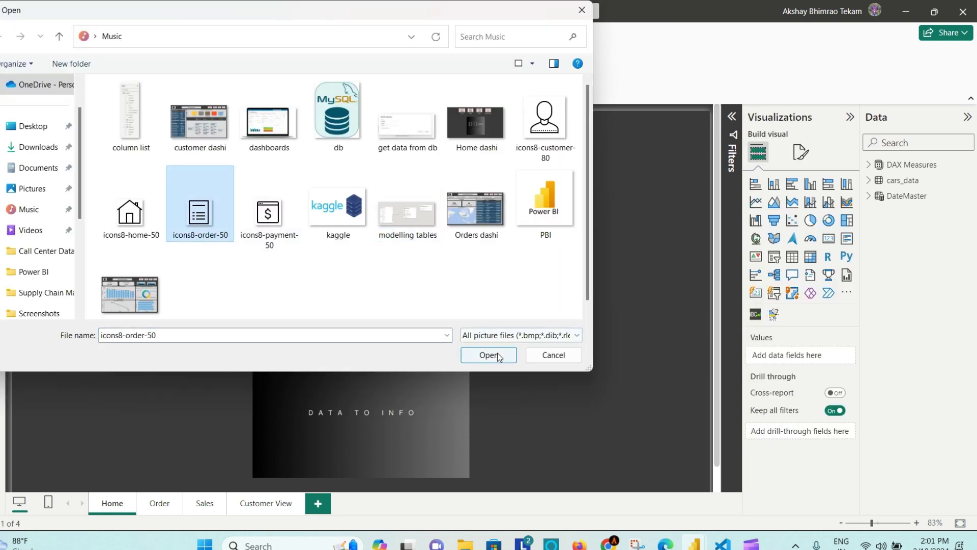
{"action": "left_click", "coordinate": [495, 354]}
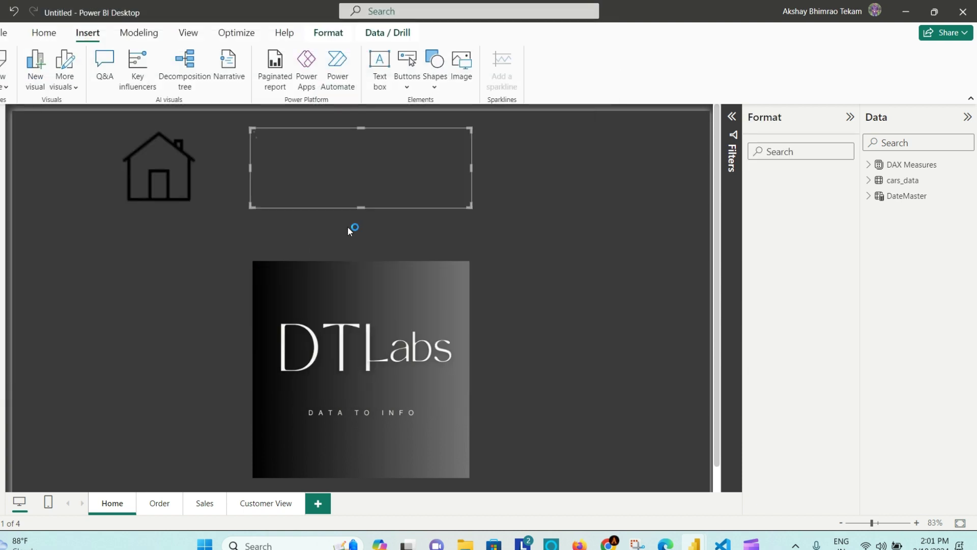
{"action": "left_click_drag", "start_coordinate": [377, 166], "coordinate": [372, 166]}
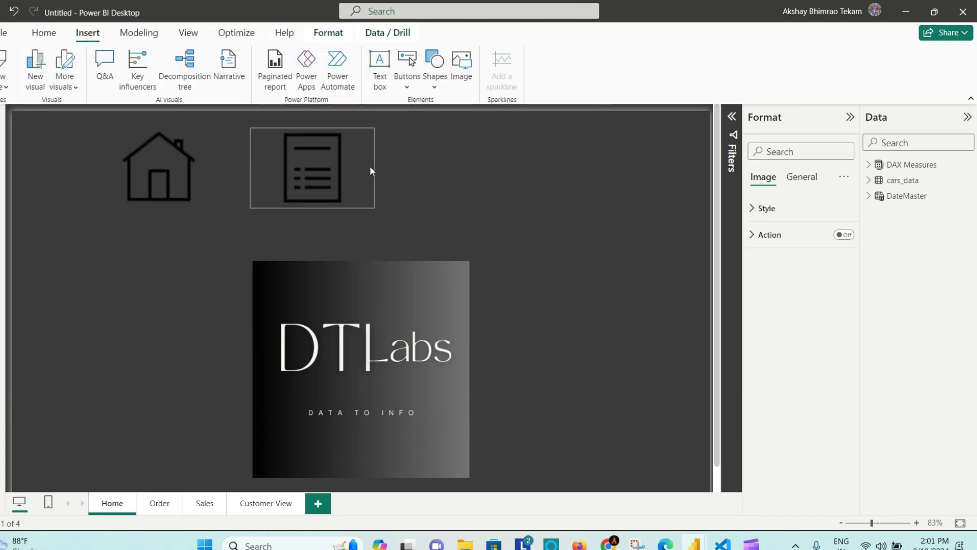
Insert the icons8-payment-50 picture to the right of the order icon on the Home page
{"action": "left_click", "coordinate": [494, 171]}
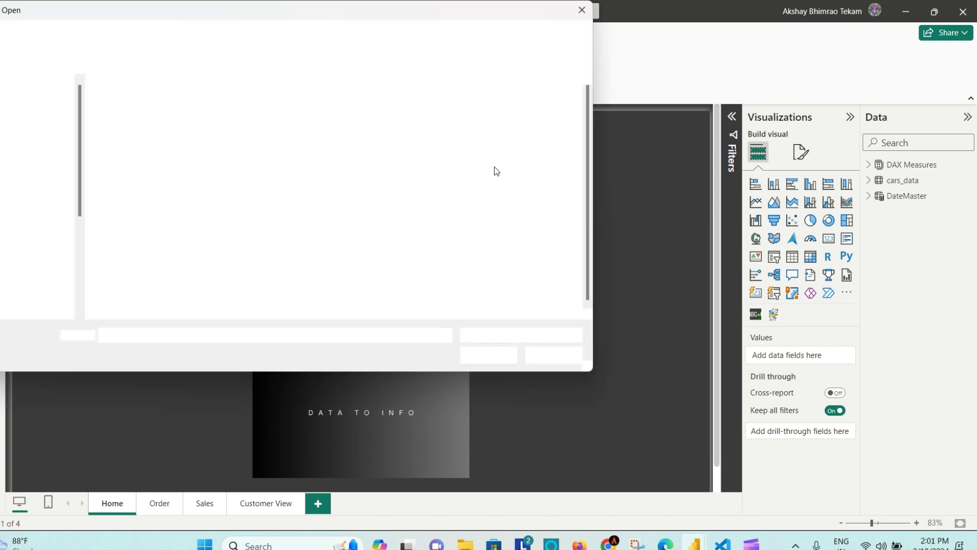
{"action": "left_click", "coordinate": [268, 210]}
{"action": "left_click", "coordinate": [480, 354]}
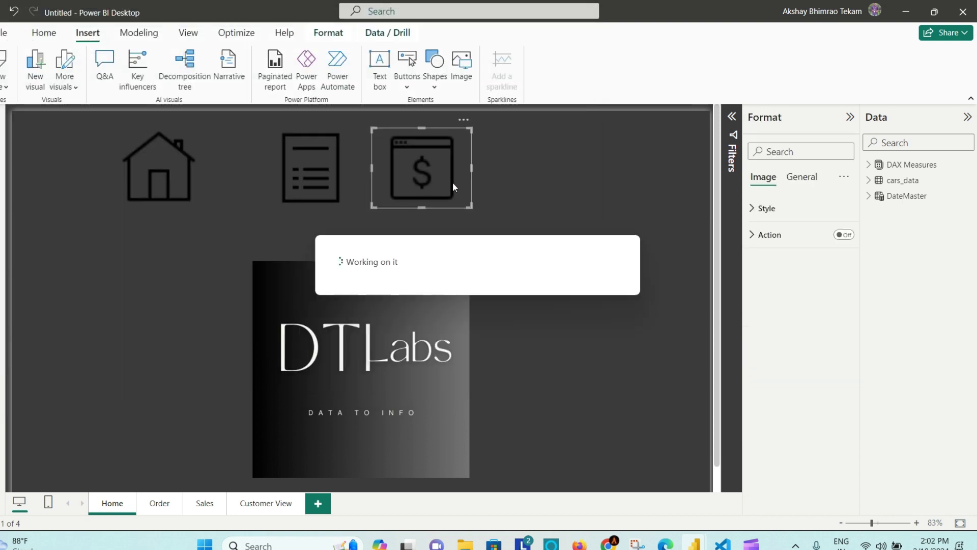
Insert the icons8-customer-80 picture at the right end of the icon row and shift it slightly further right
{"action": "left_click", "coordinate": [464, 67]}
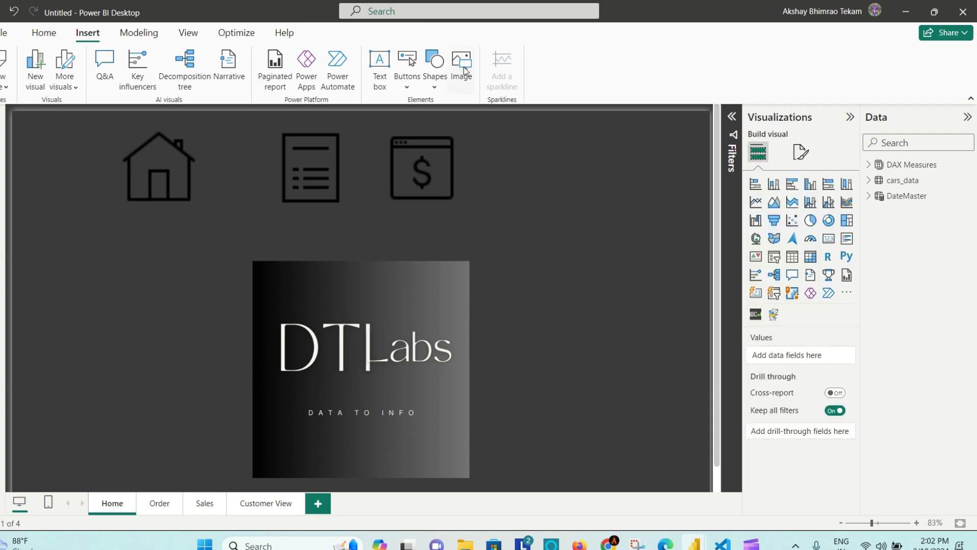
{"action": "left_click", "coordinate": [543, 142]}
{"action": "left_click", "coordinate": [487, 355]}
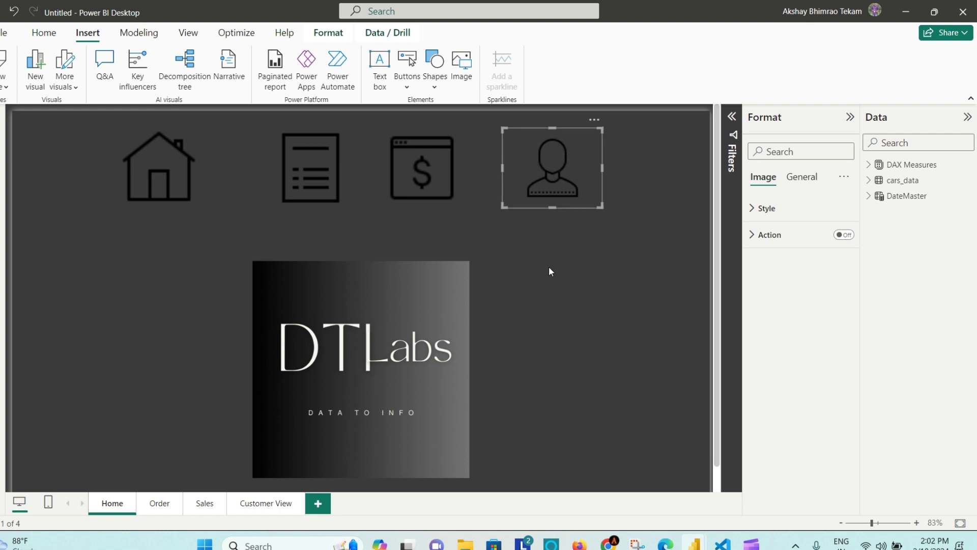
{"action": "left_click_drag", "start_coordinate": [554, 160], "coordinate": [573, 159]}
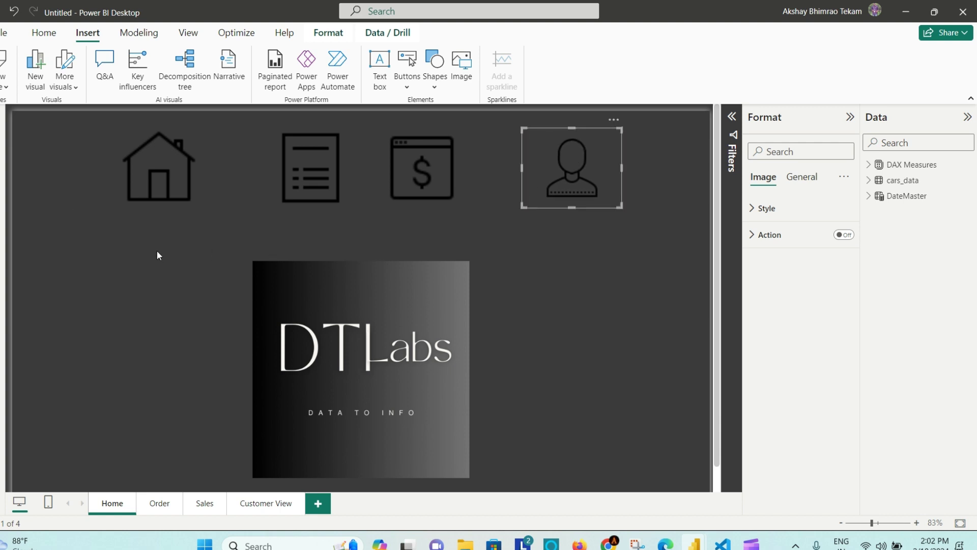
Narrow the home icon's frame and bring the icon closer to the order icon
{"action": "left_click", "coordinate": [163, 173]}
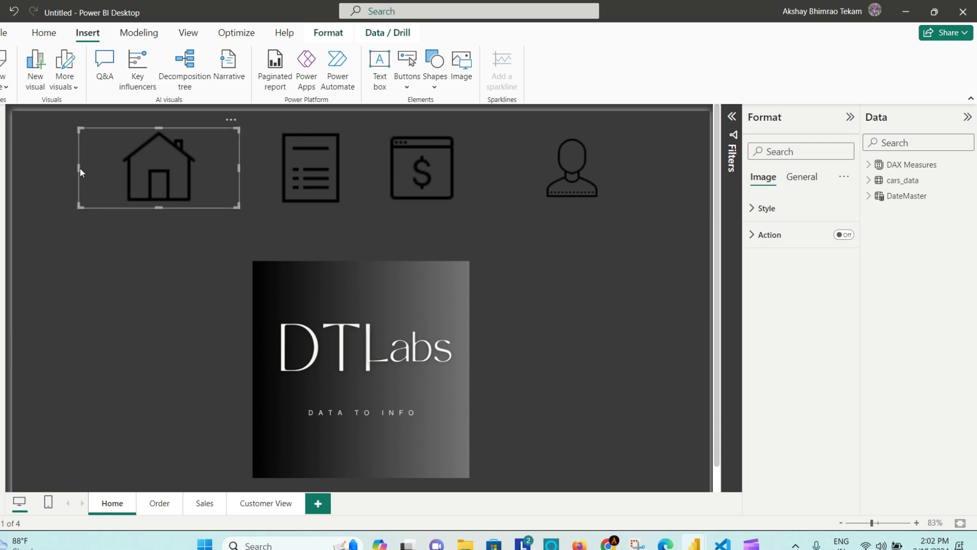
{"action": "left_click_drag", "start_coordinate": [80, 168], "coordinate": [175, 176]}
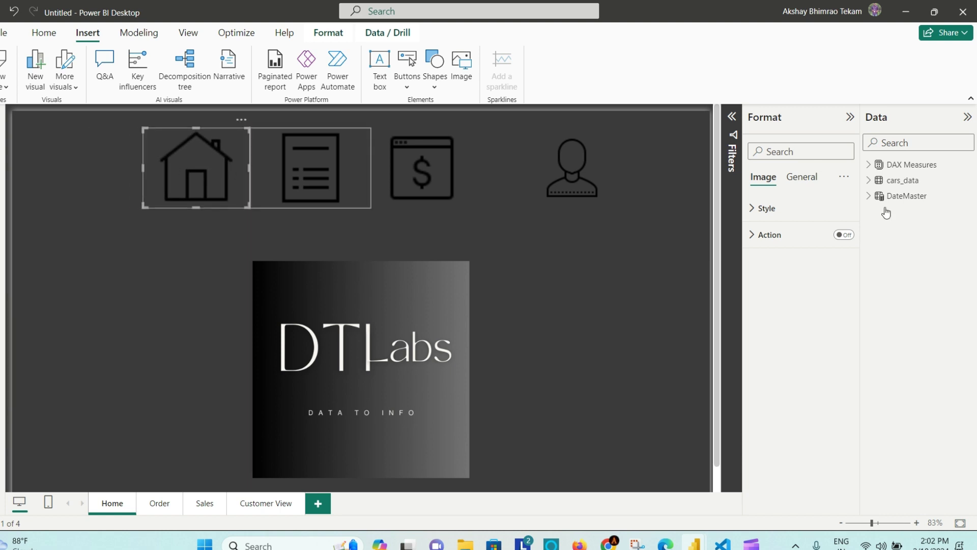
{"action": "left_click", "coordinate": [752, 209]}
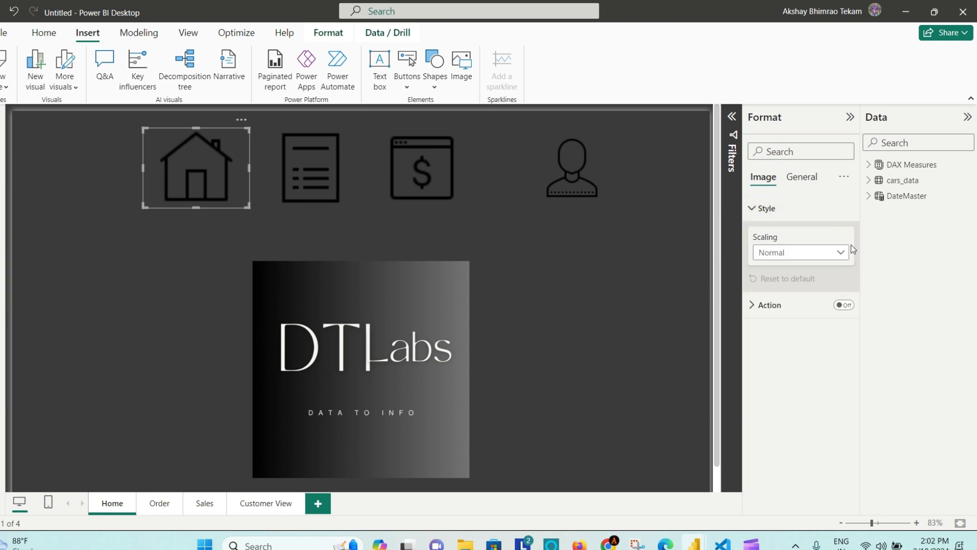
{"action": "left_click", "coordinate": [838, 255]}
{"action": "left_click", "coordinate": [838, 255]}
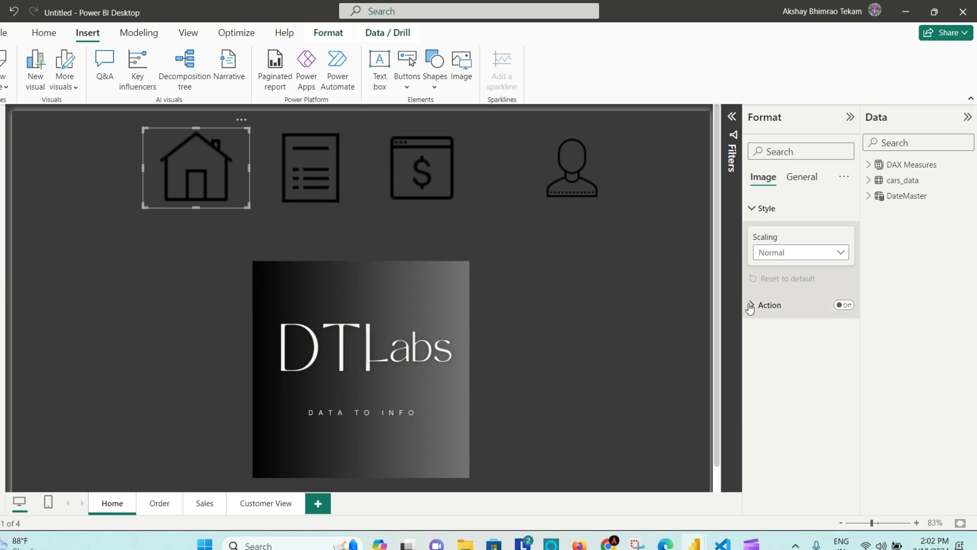
{"action": "left_click", "coordinate": [834, 312]}
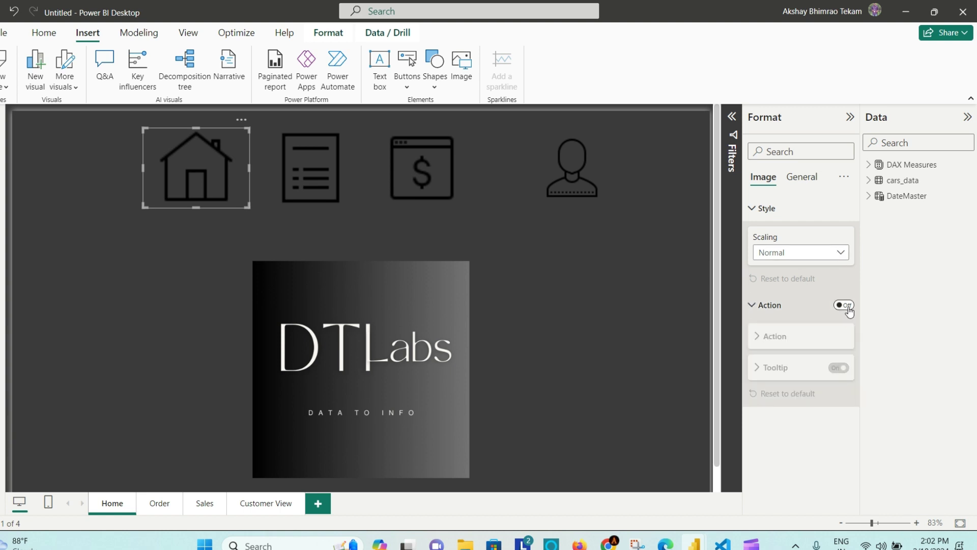
Turn on the background effect for the home icon and open the custom color picker for its background color
{"action": "left_click", "coordinate": [802, 177]}
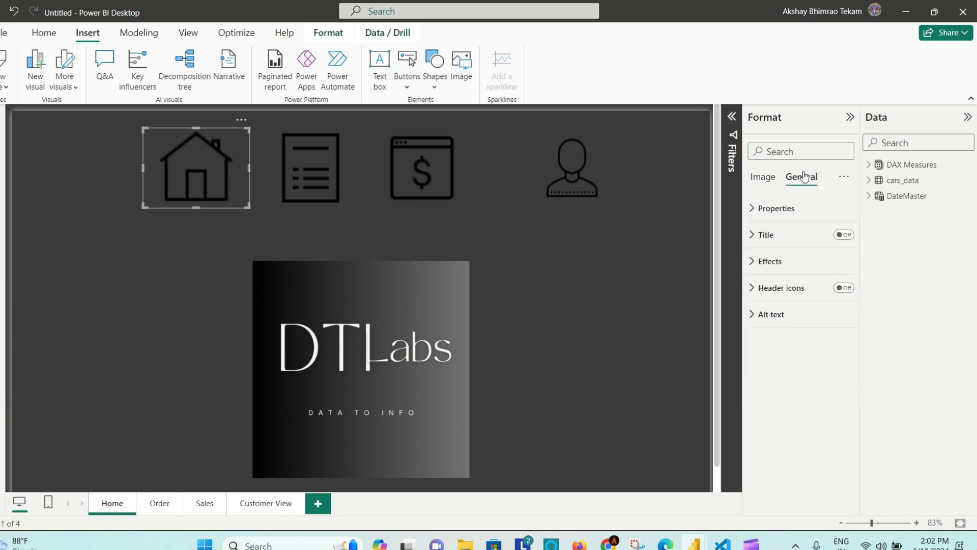
{"action": "left_click", "coordinate": [754, 211]}
{"action": "left_click", "coordinate": [755, 210]}
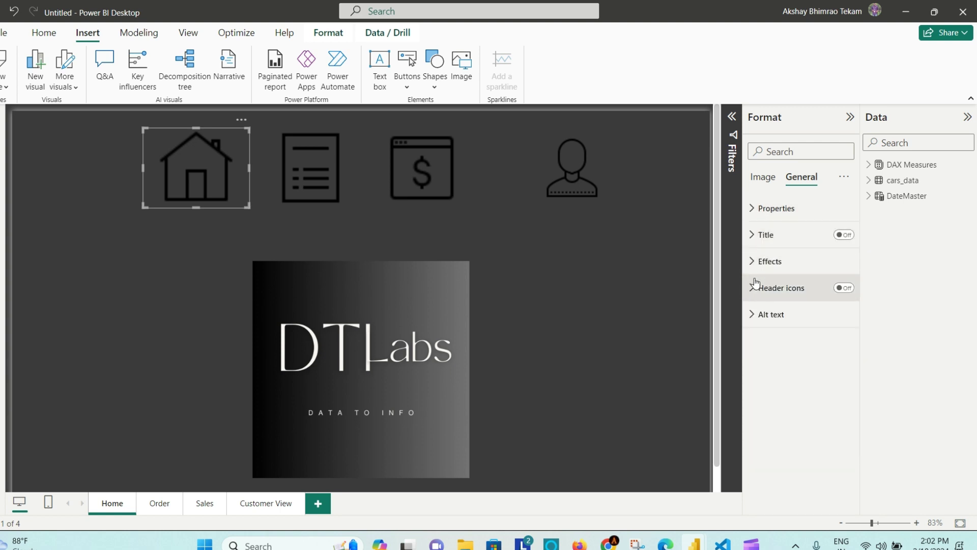
{"action": "left_click", "coordinate": [755, 261]}
{"action": "left_click", "coordinate": [838, 292]}
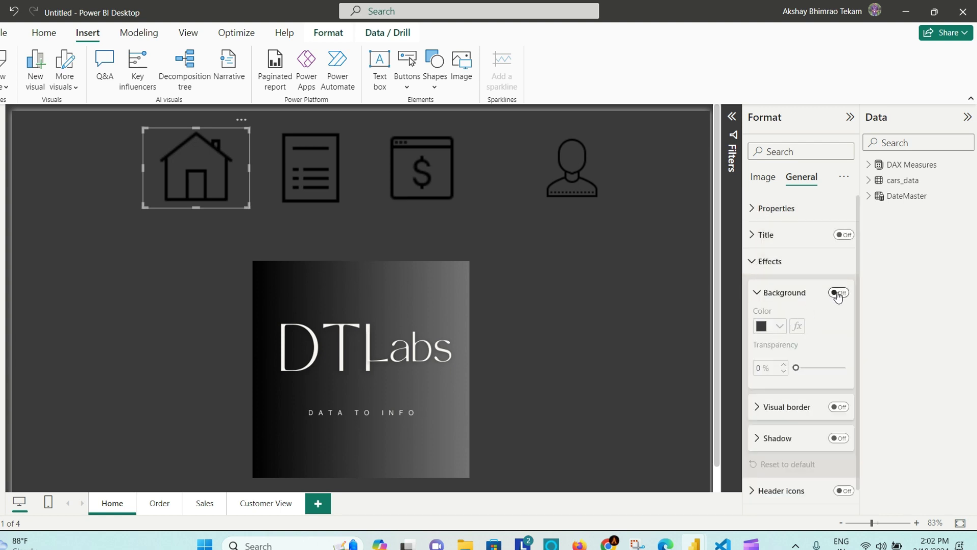
{"action": "left_click", "coordinate": [779, 326]}
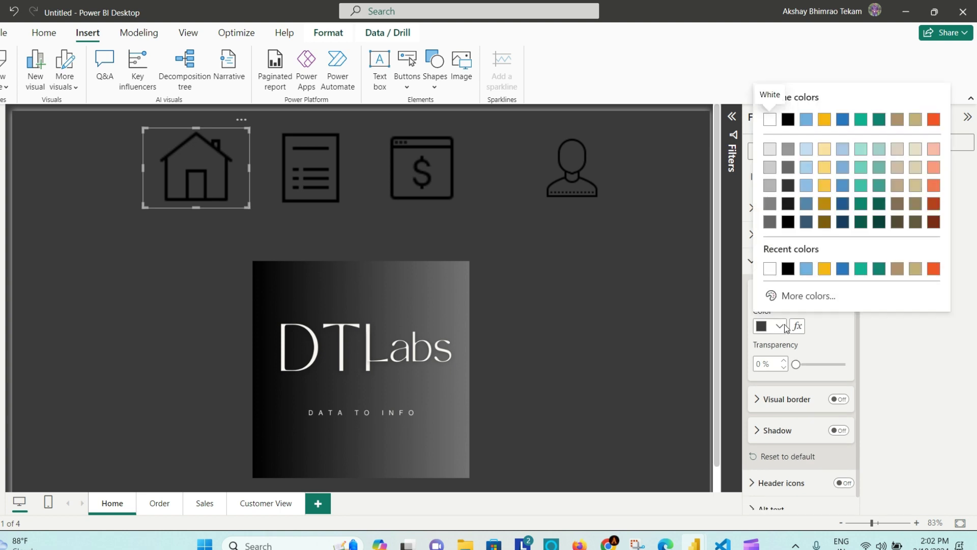
{"action": "left_click", "coordinate": [821, 300]}
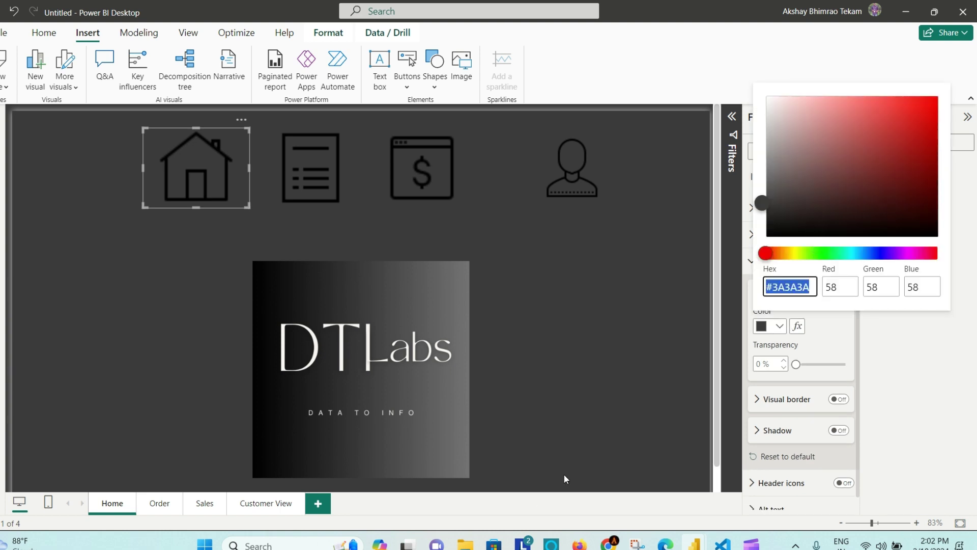
Switch to the PBI File report and copy the hex code #EED5D5 from its home icon's background color
{"action": "mouse_move", "coordinate": [694, 543]}
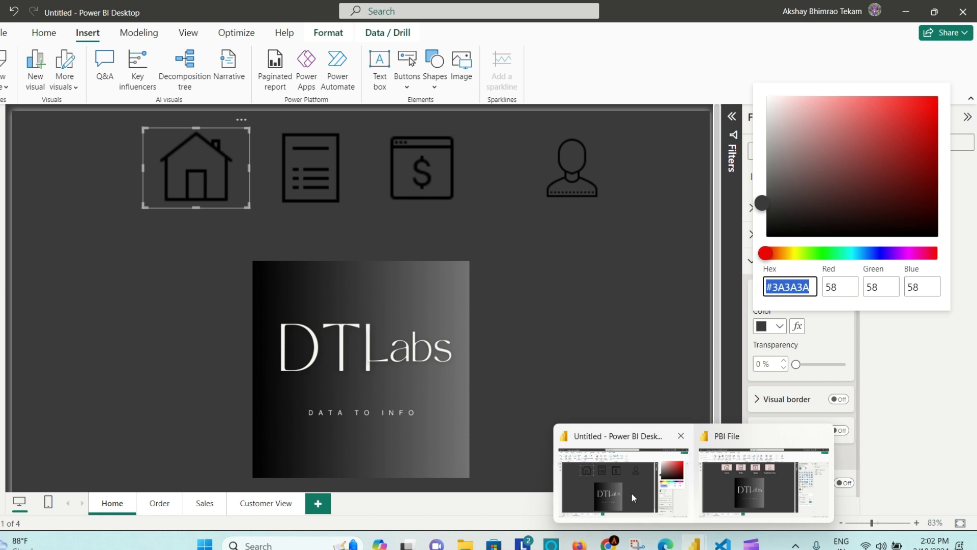
{"action": "left_click", "coordinate": [717, 487]}
{"action": "left_click", "coordinate": [220, 137]}
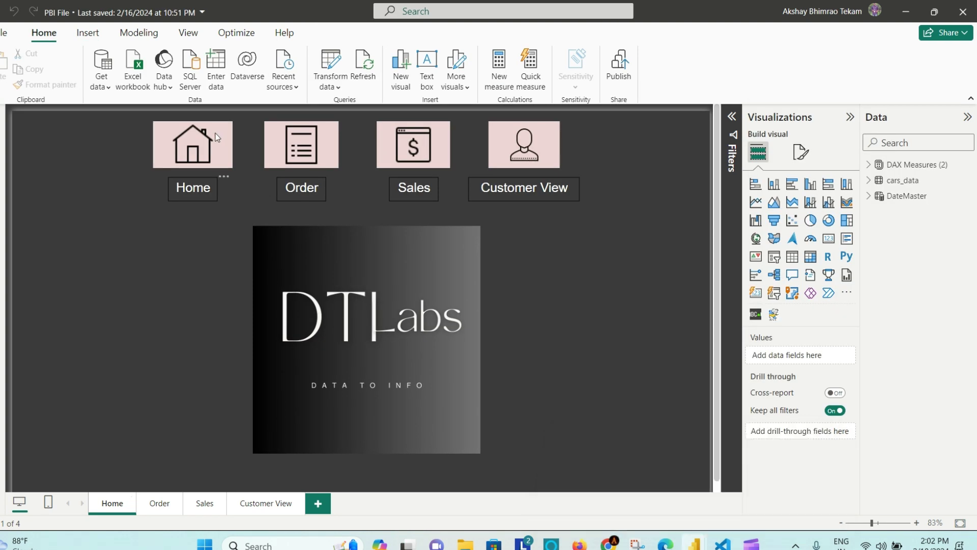
{"action": "left_click", "coordinate": [802, 177]}
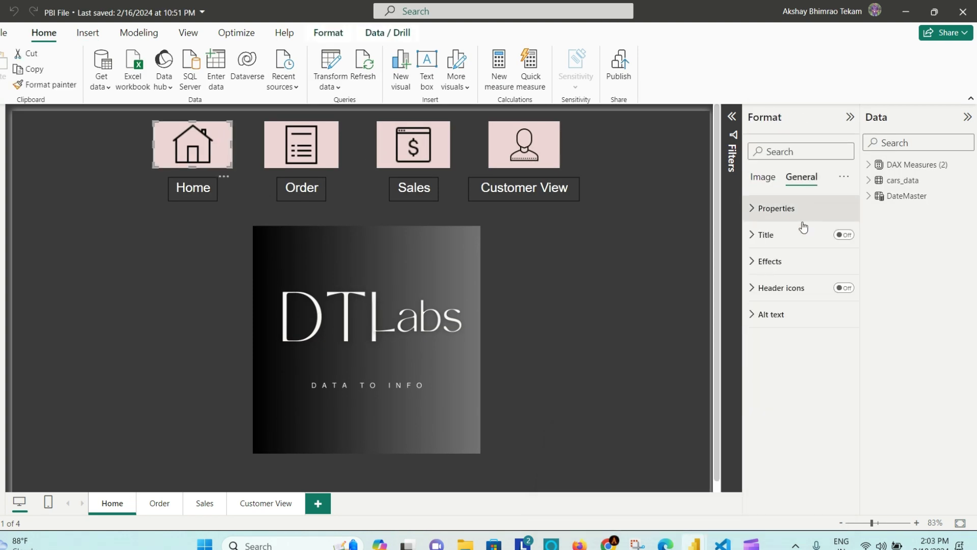
{"action": "left_click", "coordinate": [769, 261]}
{"action": "left_click", "coordinate": [775, 325]}
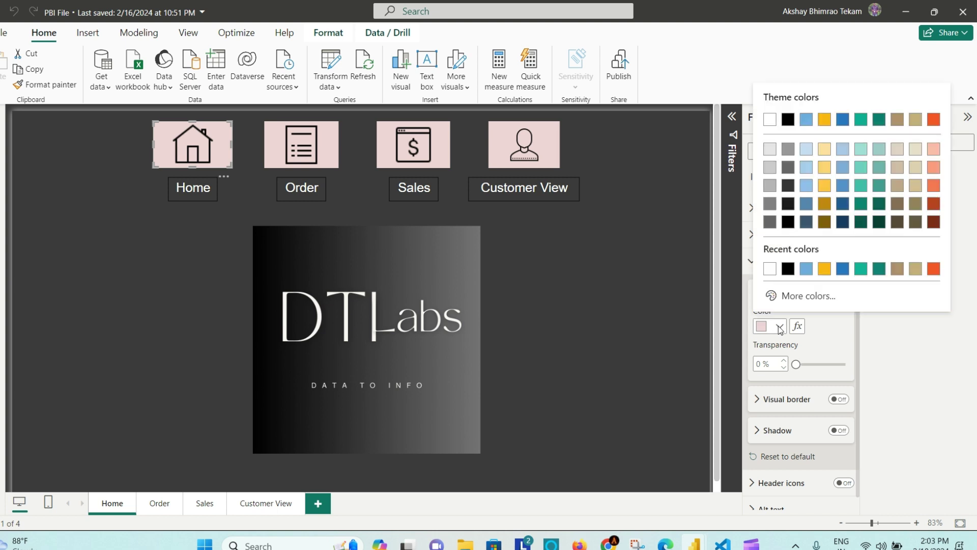
{"action": "left_click", "coordinate": [801, 295]}
{"action": "key", "text": "ctrl+c"}
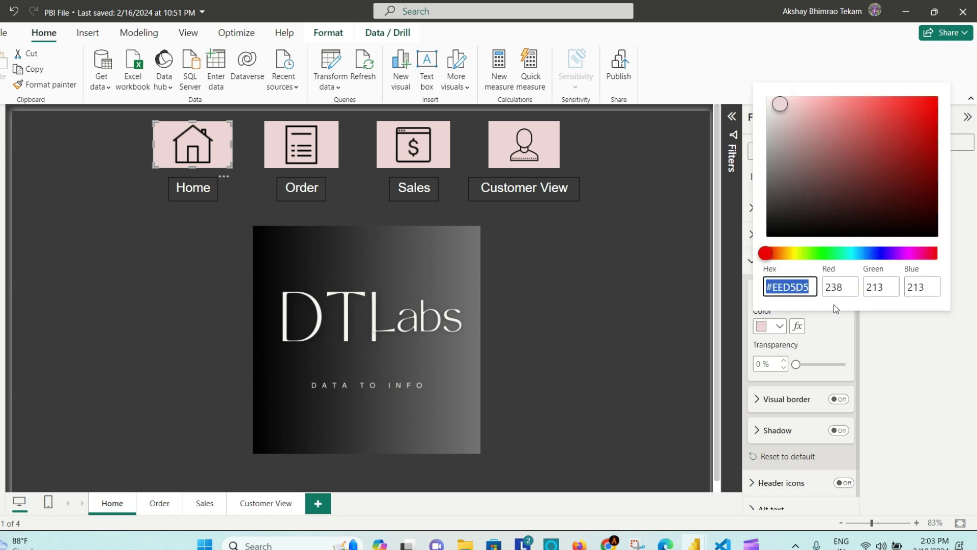
{"action": "left_click", "coordinate": [817, 346]}
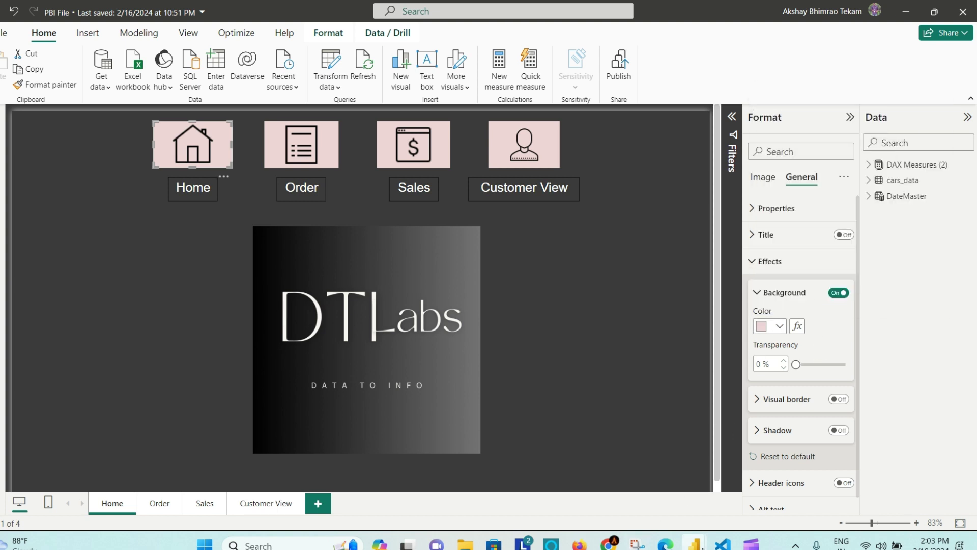
Return to the untitled report and set the home icon's background color to #EED5D5
{"action": "mouse_move", "coordinate": [694, 542]}
{"action": "left_click", "coordinate": [641, 488]}
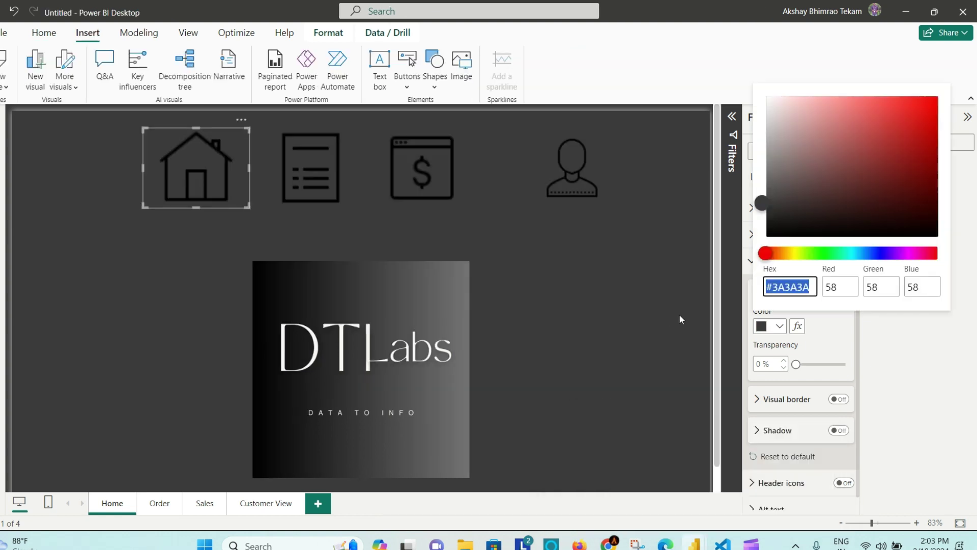
{"action": "key", "text": "ctrl+v"}
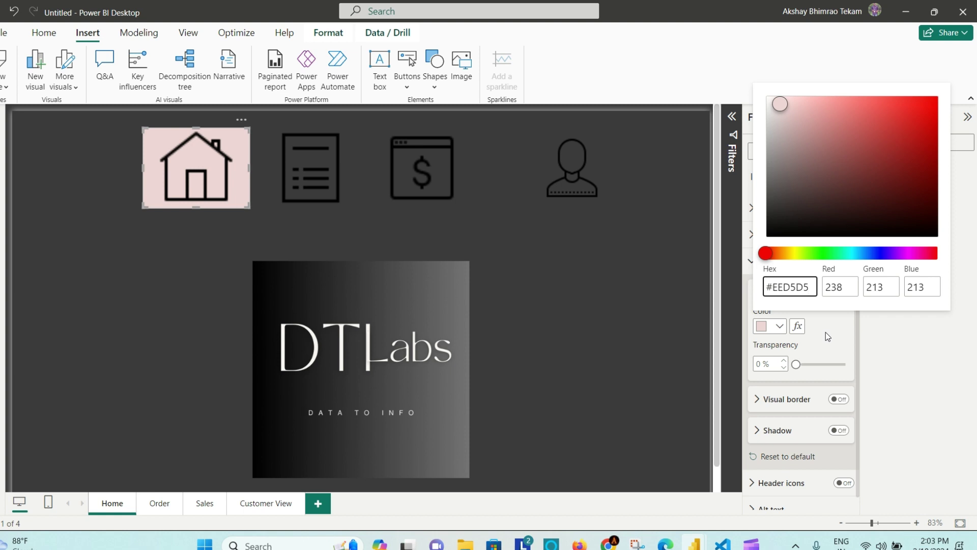
{"action": "left_click", "coordinate": [581, 272]}
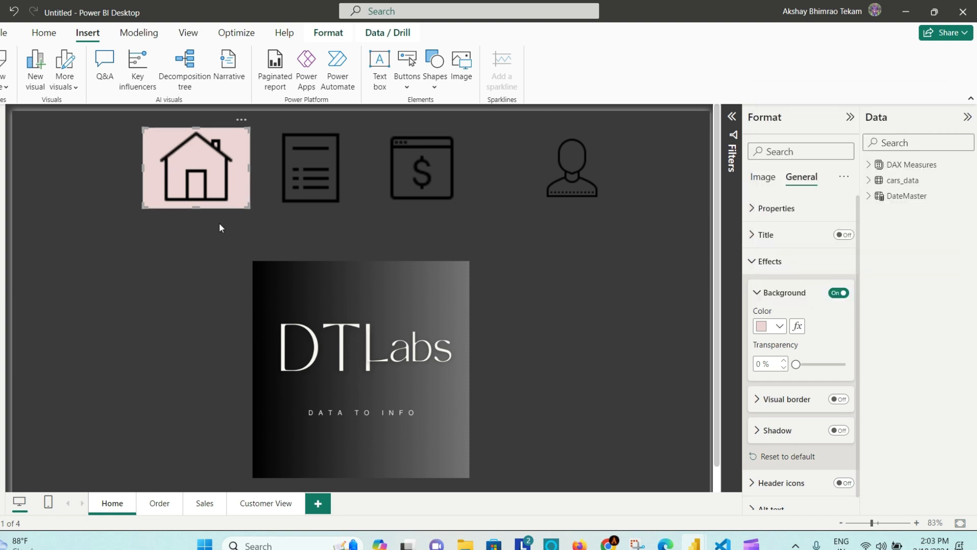
Shift the order and payment icons slightly right to open gaps between the icons in the row
{"action": "left_click", "coordinate": [314, 169]}
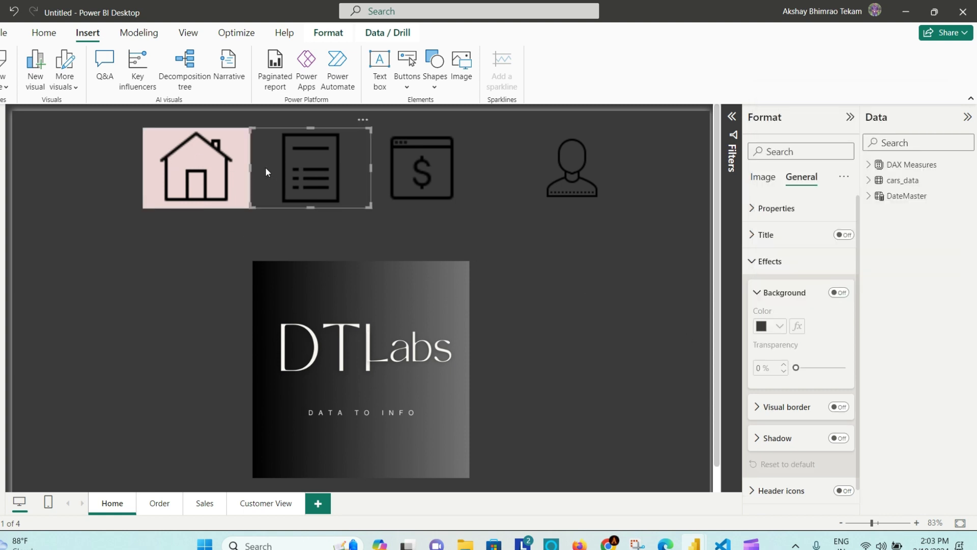
{"action": "left_click_drag", "start_coordinate": [250, 167], "coordinate": [334, 149]}
{"action": "left_click", "coordinate": [407, 160]}
{"action": "left_click_drag", "start_coordinate": [407, 161], "coordinate": [433, 160]}
{"action": "left_click", "coordinate": [552, 164]}
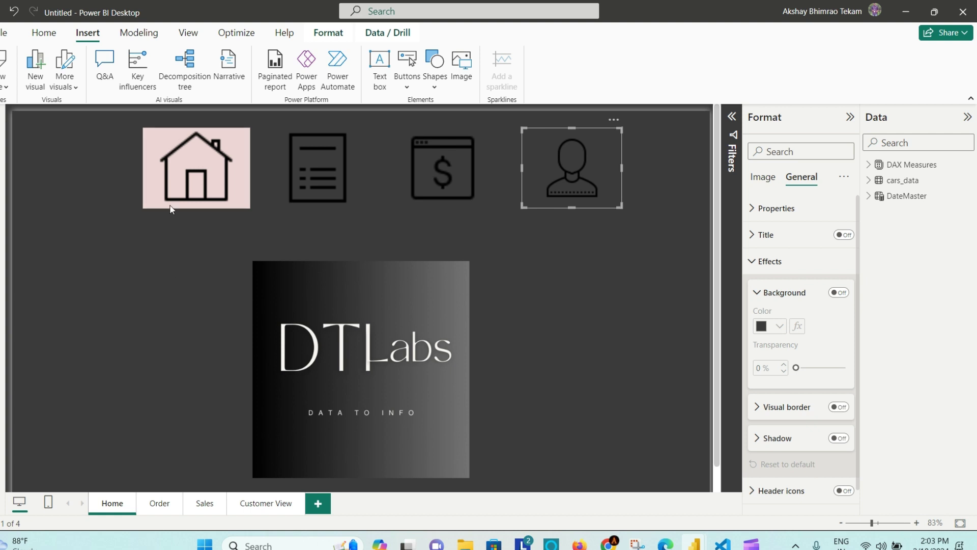
Copy the home icon's background formatting to the order, payment and customer icons with Format Painter
{"action": "left_click", "coordinate": [44, 34]}
{"action": "left_click", "coordinate": [209, 153]}
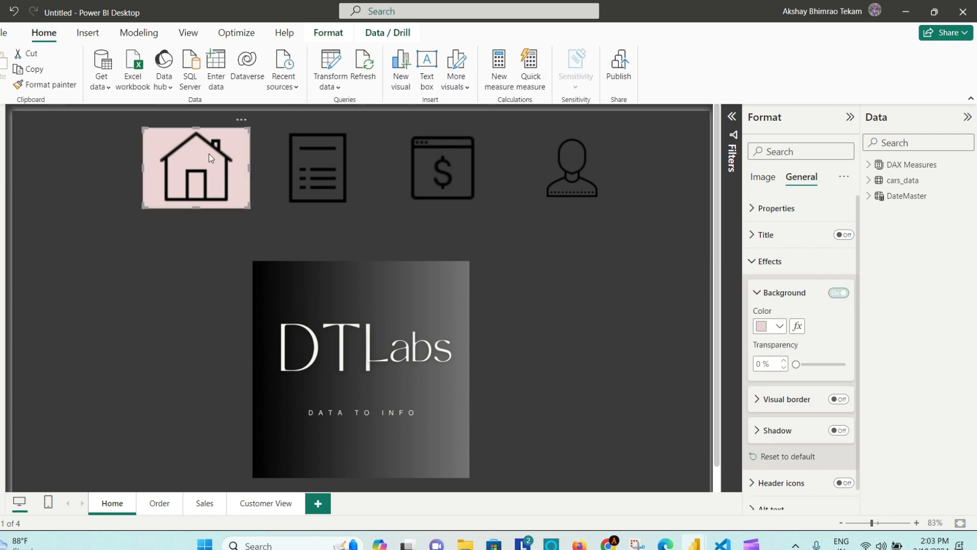
{"action": "left_click", "coordinate": [51, 84]}
{"action": "left_click", "coordinate": [341, 204]}
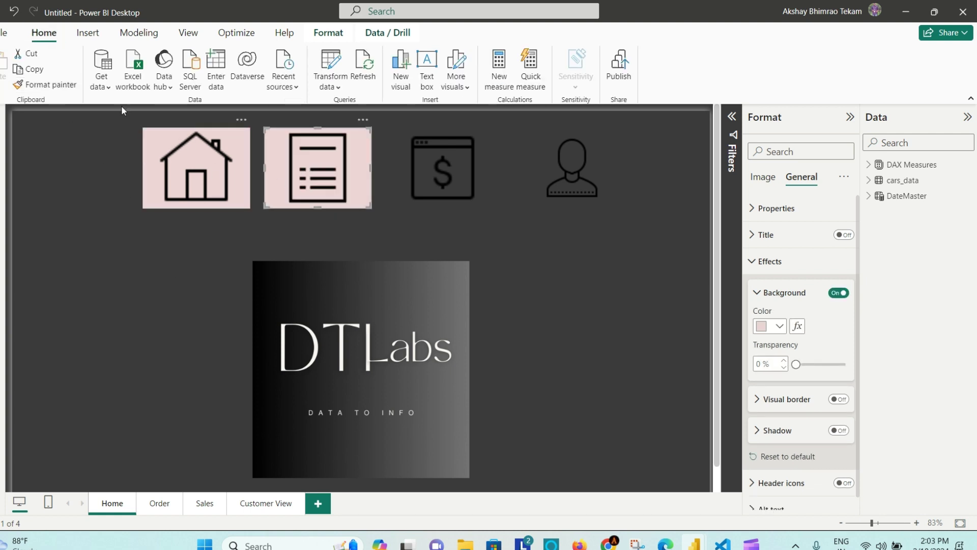
{"action": "left_click", "coordinate": [51, 85]}
{"action": "left_click", "coordinate": [442, 168]}
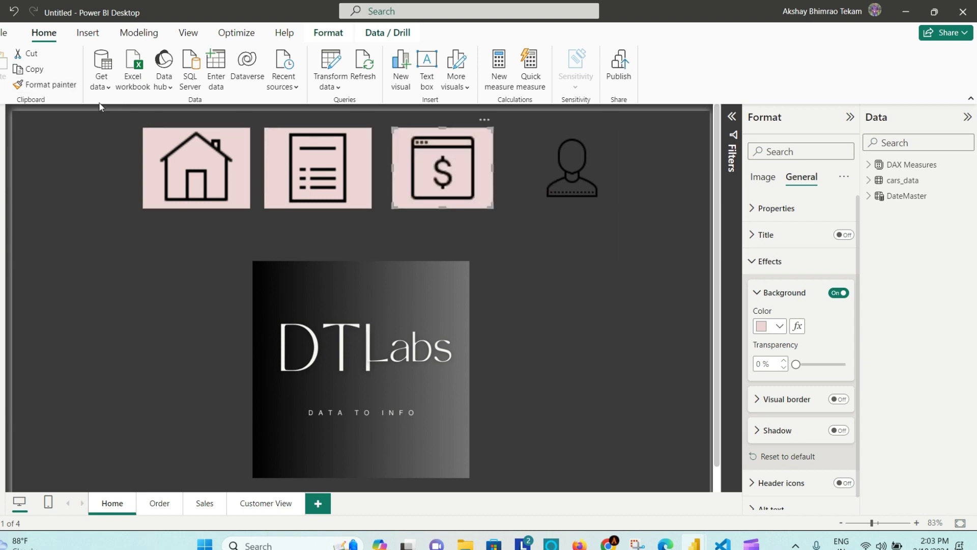
{"action": "left_click", "coordinate": [74, 87]}
{"action": "left_click", "coordinate": [567, 192]}
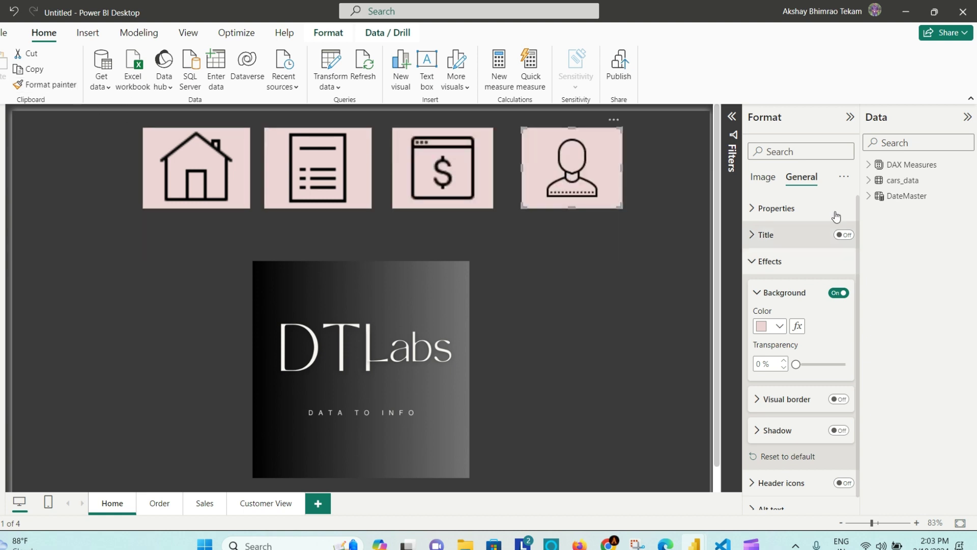
Turn on the visual border for the home icon
{"action": "left_click", "coordinate": [222, 193]}
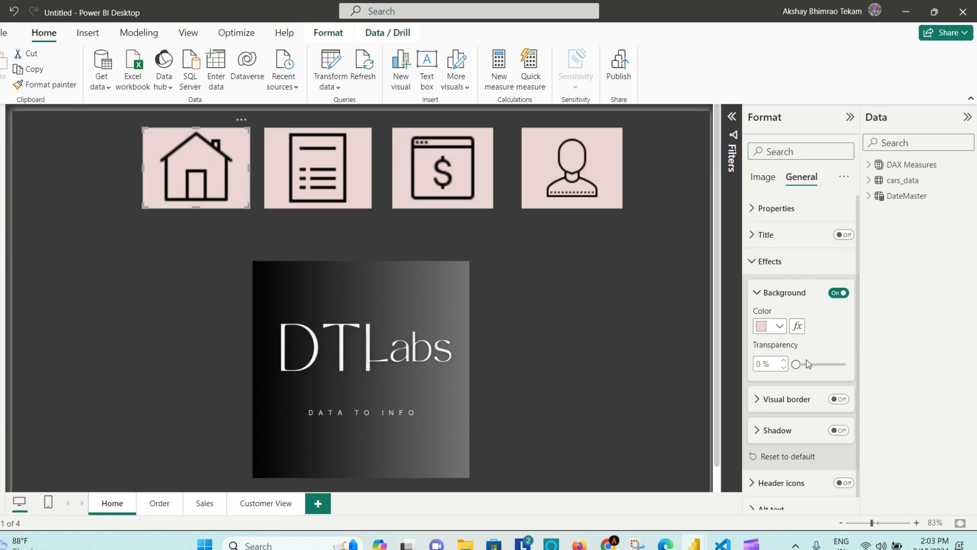
{"action": "scroll", "coordinate": [806, 359], "scroll_direction": "down", "scroll_amount": 1}
{"action": "left_click", "coordinate": [839, 386]}
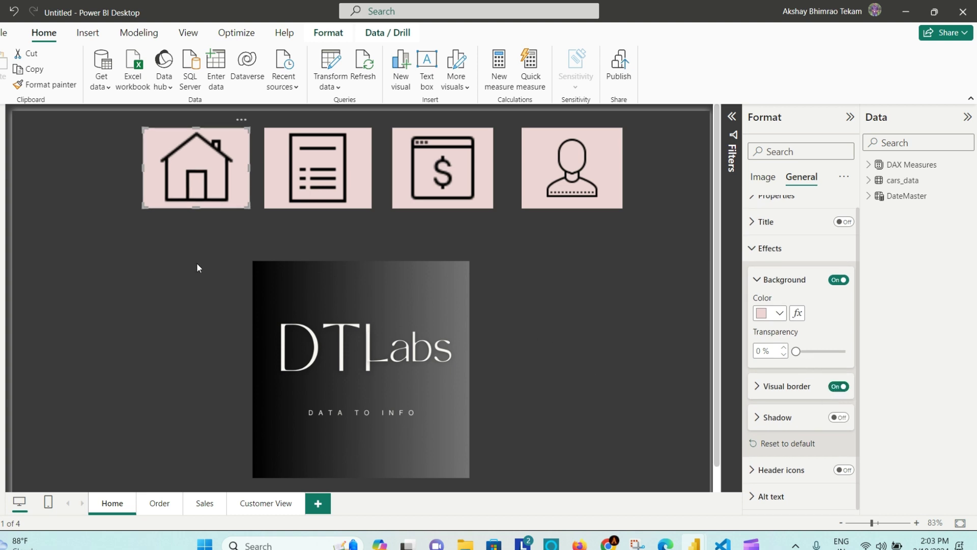
{"action": "left_click", "coordinate": [155, 263]}
Set the rounded corners of the home icon's visual border to 5 px
{"action": "left_click", "coordinate": [177, 203]}
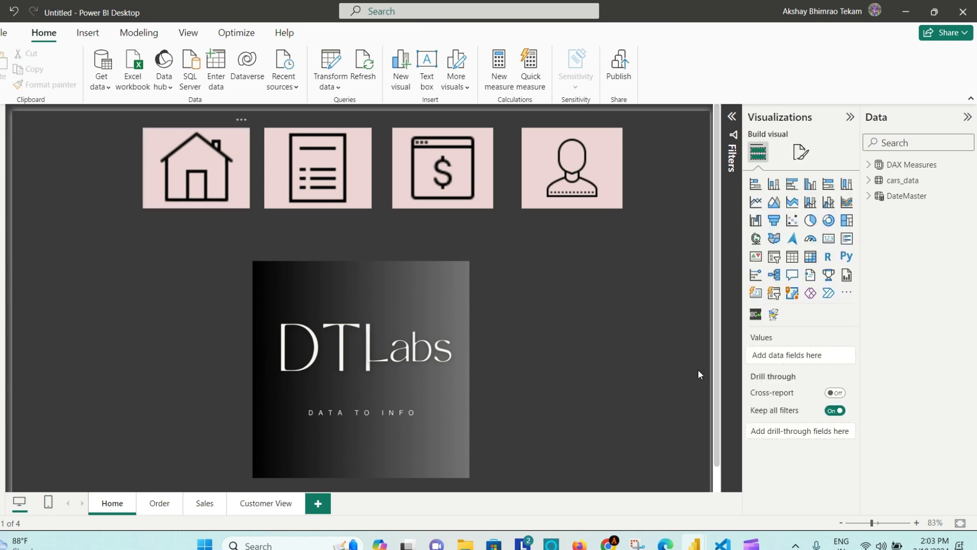
{"action": "left_click", "coordinate": [803, 178]}
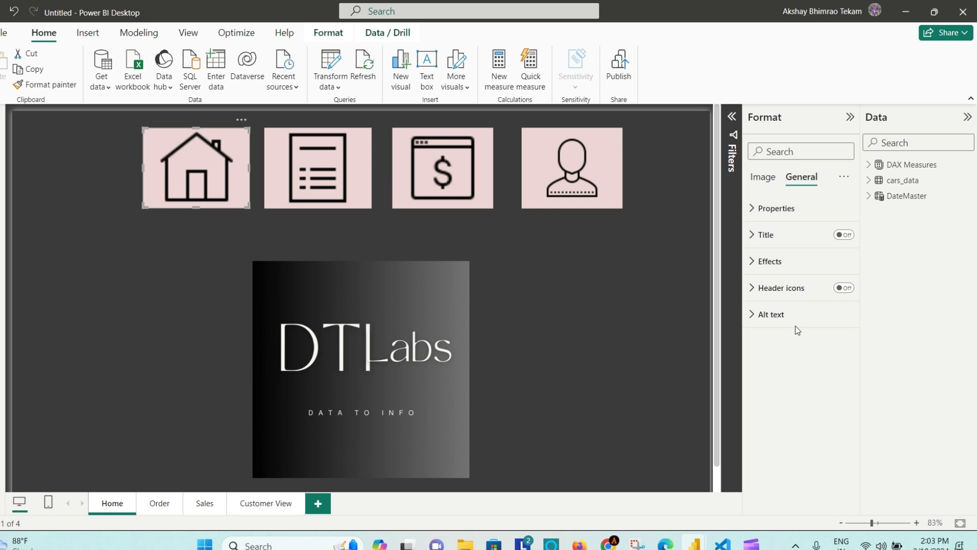
{"action": "left_click", "coordinate": [789, 261]}
{"action": "scroll", "coordinate": [806, 390], "scroll_direction": "down", "scroll_amount": 1}
{"action": "left_click", "coordinate": [763, 387]}
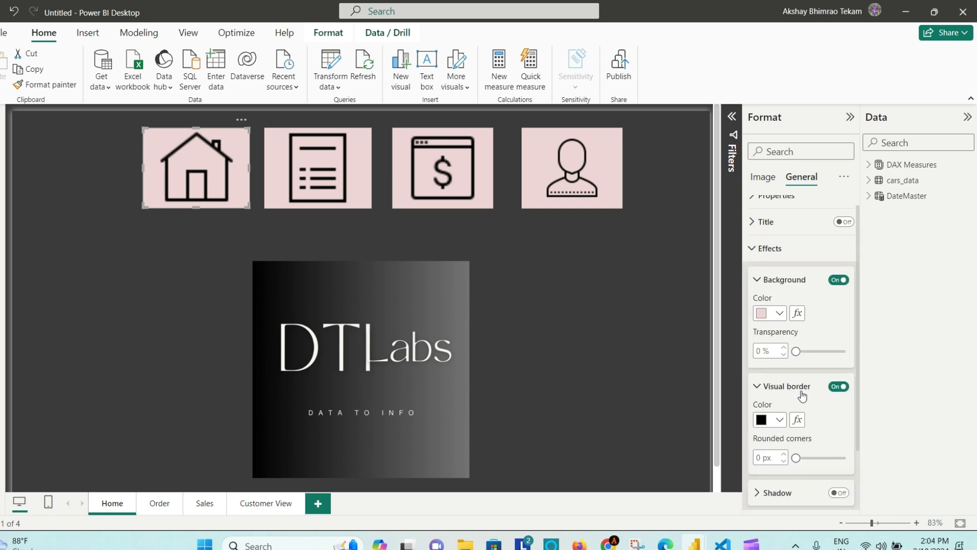
{"action": "scroll", "coordinate": [796, 395], "scroll_direction": "down", "scroll_amount": 3}
{"action": "left_click", "coordinate": [783, 379]}
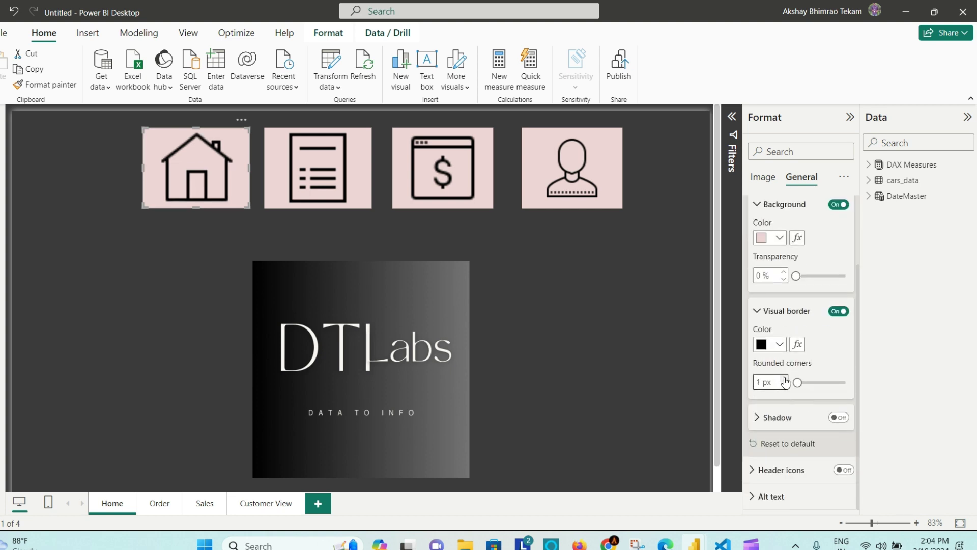
{"action": "left_click", "coordinate": [785, 379]}
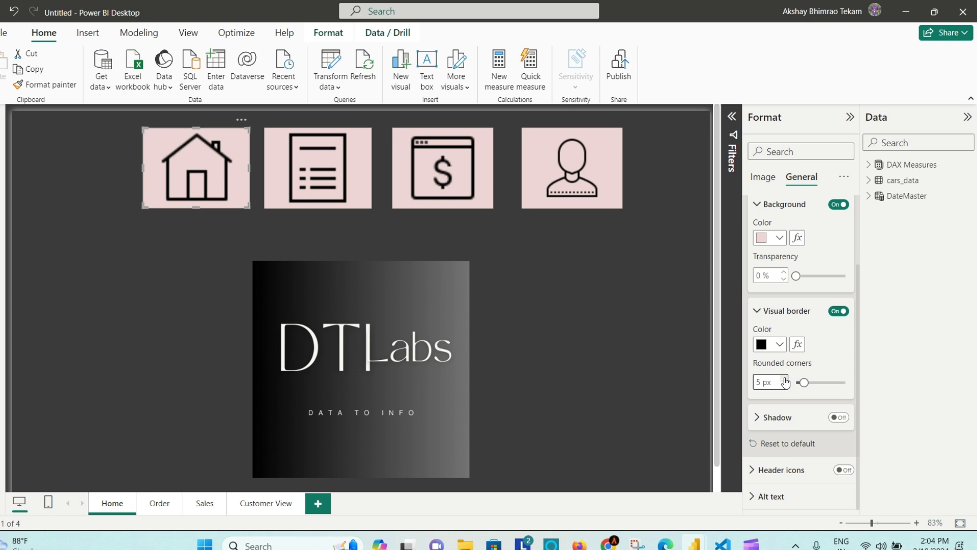
{"action": "left_click", "coordinate": [553, 294]}
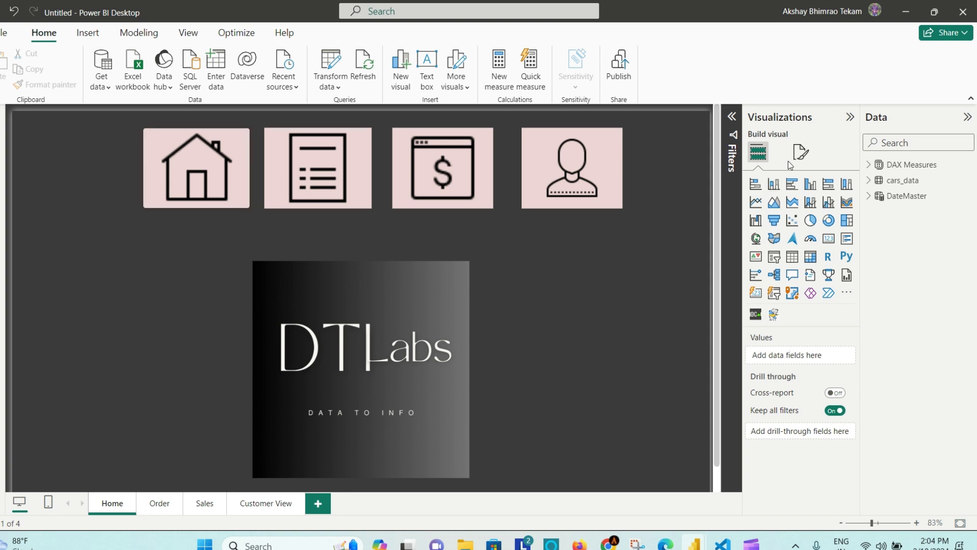
Apply the home icon's rounded border formatting to the order, payment and customer icons with Format Painter
{"action": "left_click", "coordinate": [168, 153]}
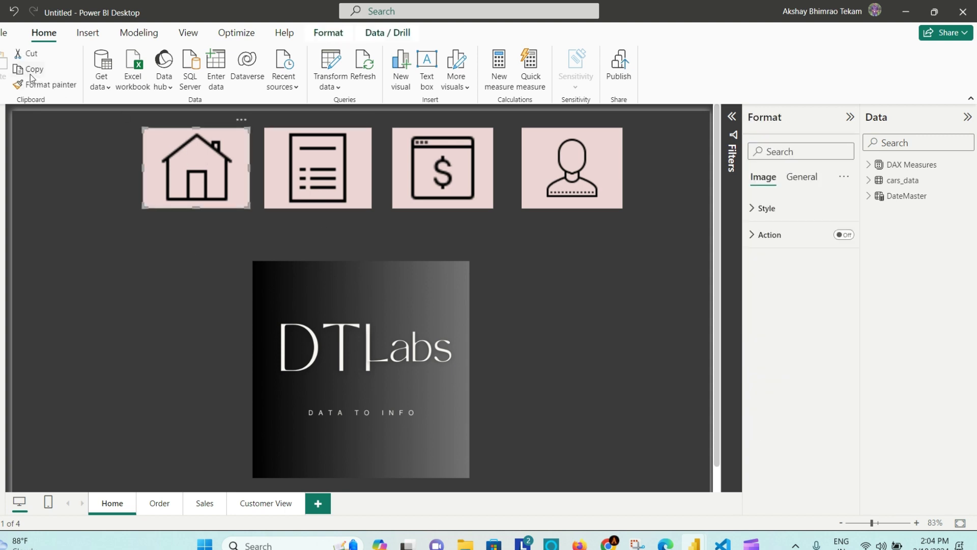
{"action": "left_click", "coordinate": [45, 85]}
{"action": "left_click", "coordinate": [295, 135]}
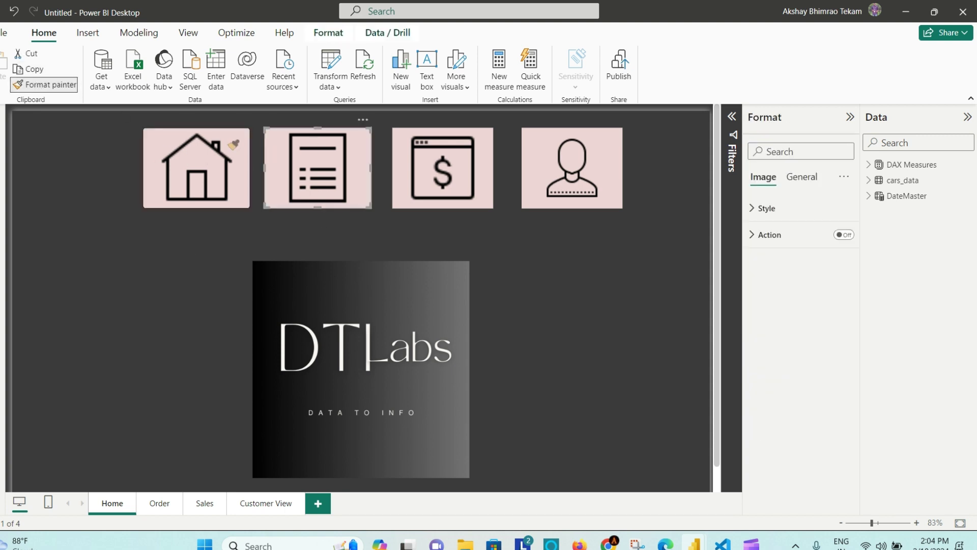
{"action": "left_click", "coordinate": [53, 83]}
{"action": "left_click", "coordinate": [441, 173]}
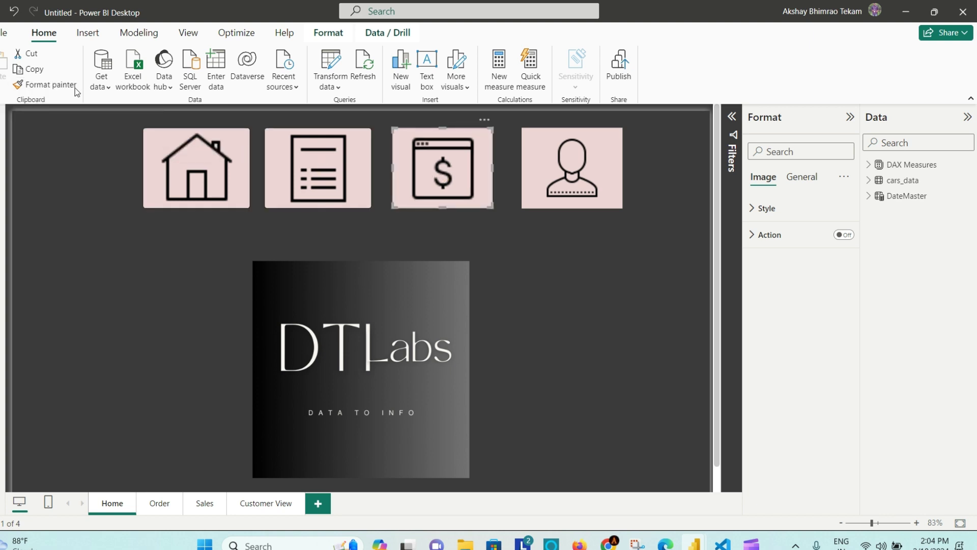
{"action": "left_click", "coordinate": [45, 85]}
{"action": "left_click", "coordinate": [580, 184]}
{"action": "left_click", "coordinate": [600, 260]}
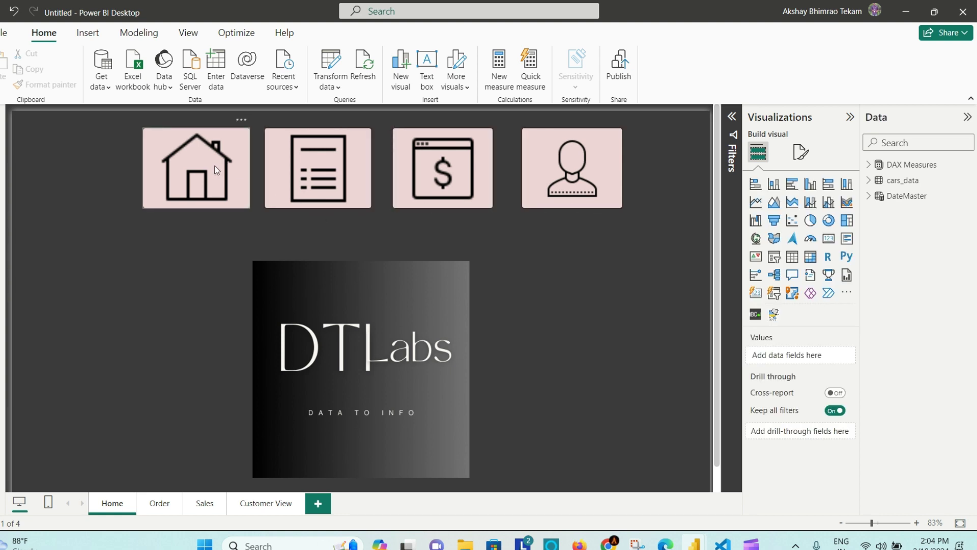
Nudge the home icon slightly right and shrink the order icon proportionally
{"action": "left_click_drag", "start_coordinate": [219, 167], "coordinate": [224, 167]}
{"action": "mouse_move", "coordinate": [328, 170]}
{"action": "left_mouse_down"}
{"action": "mouse_move", "coordinate": [320, 174]}
{"action": "mouse_move", "coordinate": [329, 174]}
{"action": "left_mouse_up"}
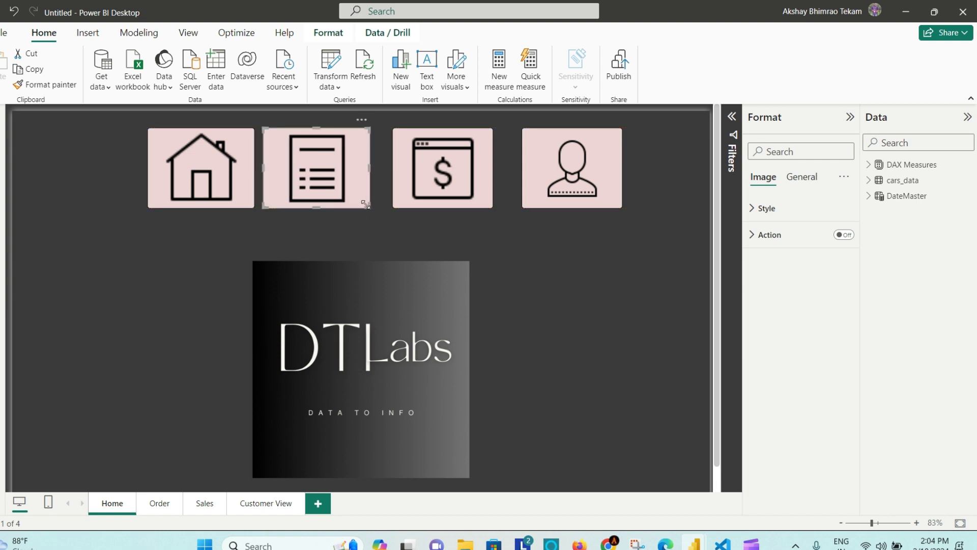
{"action": "left_click_drag", "start_coordinate": [369, 206], "coordinate": [358, 175]}
Shrink the payment, customer and home icons to match the order icon's reduced height
{"action": "left_click", "coordinate": [460, 172]}
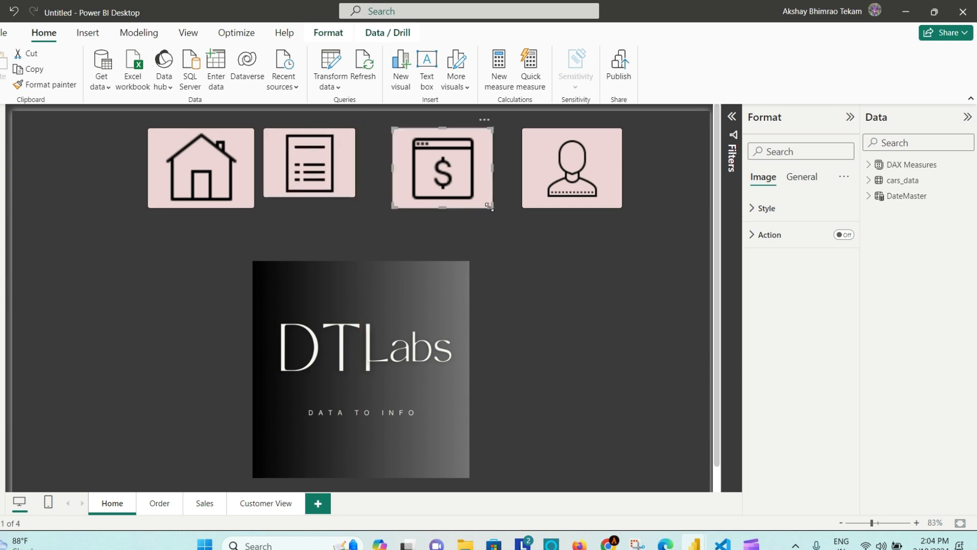
{"action": "left_click_drag", "start_coordinate": [493, 208], "coordinate": [478, 196]}
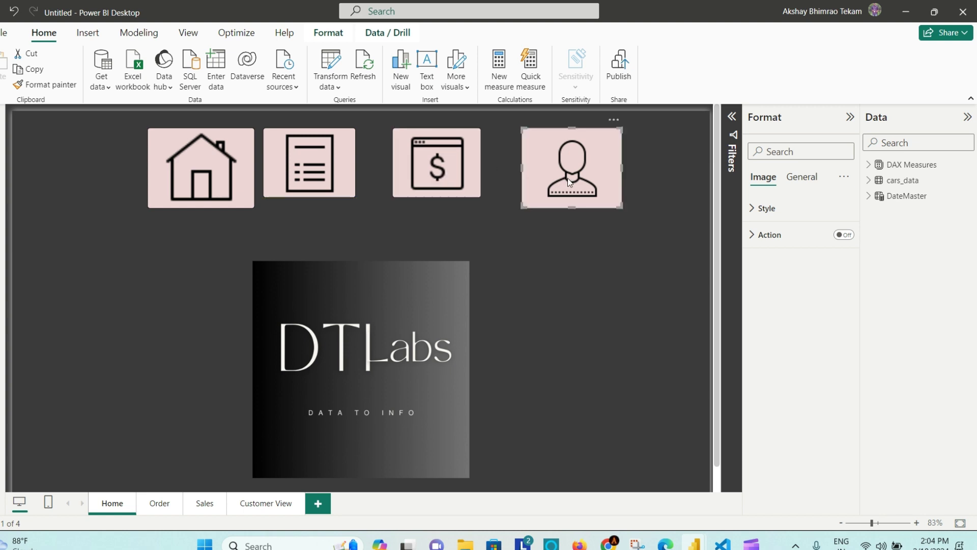
{"action": "left_click", "coordinate": [617, 204]}
{"action": "mouse_move", "coordinate": [618, 203]}
{"action": "left_mouse_down"}
{"action": "mouse_move", "coordinate": [591, 193]}
{"action": "mouse_move", "coordinate": [606, 204]}
{"action": "left_mouse_up"}
{"action": "left_click", "coordinate": [195, 206]}
{"action": "left_click_drag", "start_coordinate": [254, 208], "coordinate": [243, 198]}
Move the order and payment icons slightly right to even out the spacing in the icon row
{"action": "left_click_drag", "start_coordinate": [308, 166], "coordinate": [322, 166]}
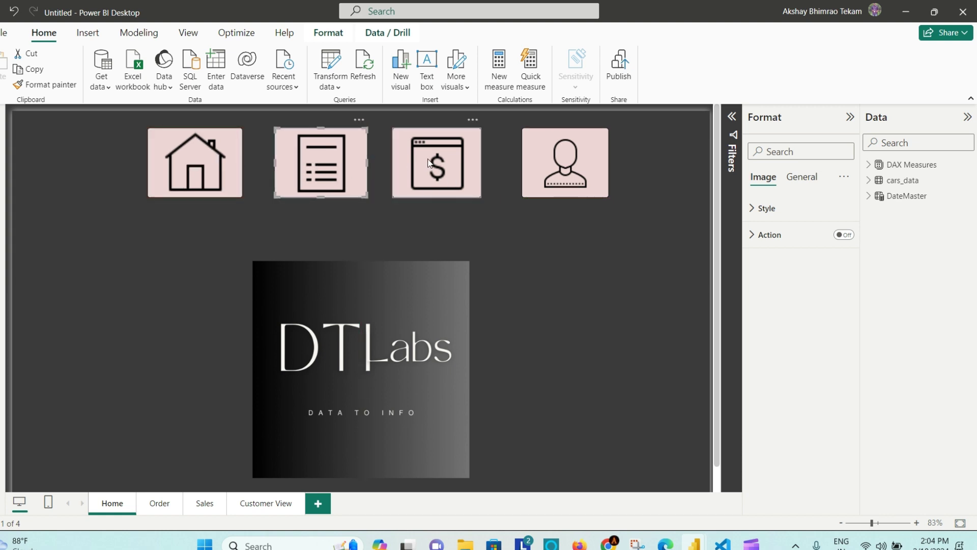
{"action": "left_click_drag", "start_coordinate": [426, 163], "coordinate": [435, 163]}
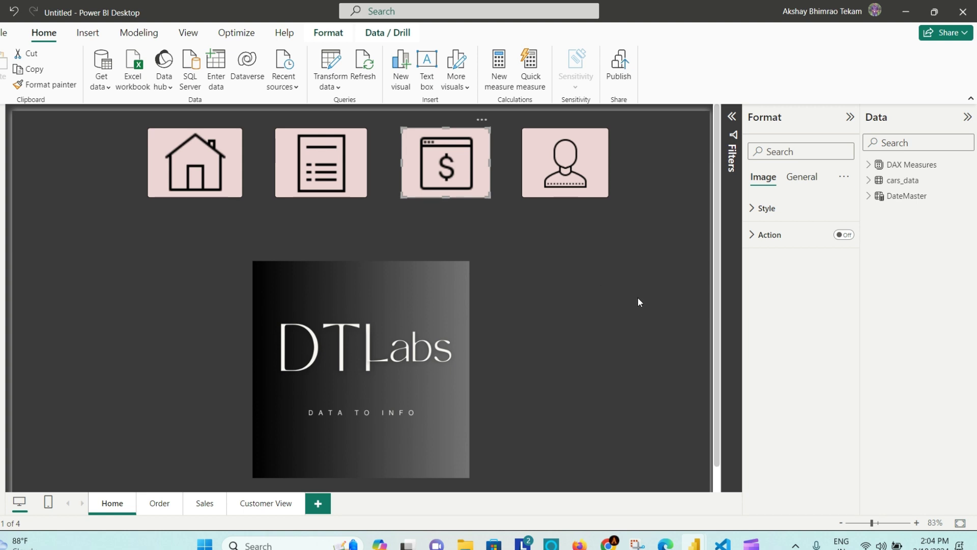
{"action": "left_click", "coordinate": [606, 267]}
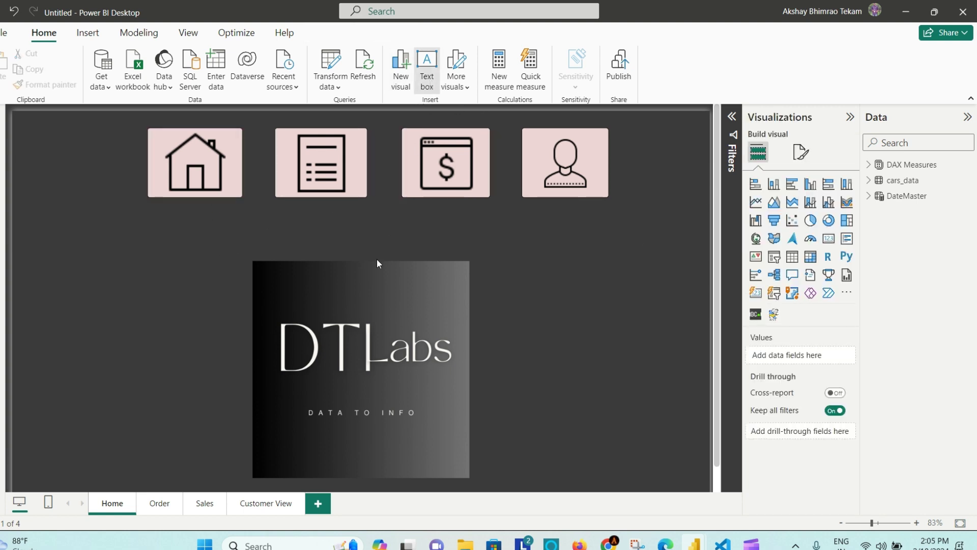
Add a text box reading "Home" in the empty space beside the home icon
{"action": "left_click", "coordinate": [356, 261]}
{"action": "left_click", "coordinate": [200, 185]}
{"action": "left_click", "coordinate": [113, 185]}
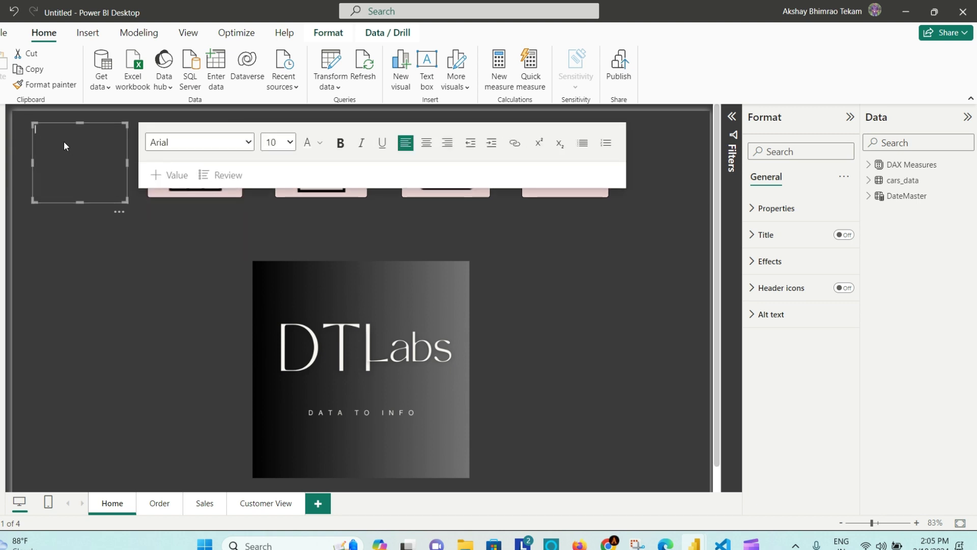
{"action": "type", "text": "Home"}
Format the Home label's text as bold 18-point Segoe UI
{"action": "left_click", "coordinate": [290, 143]}
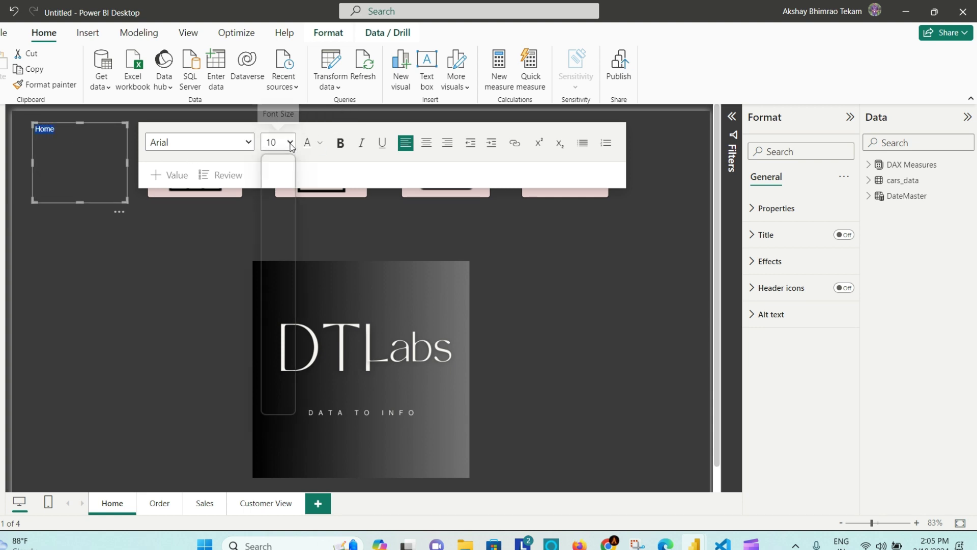
{"action": "left_click", "coordinate": [275, 251]}
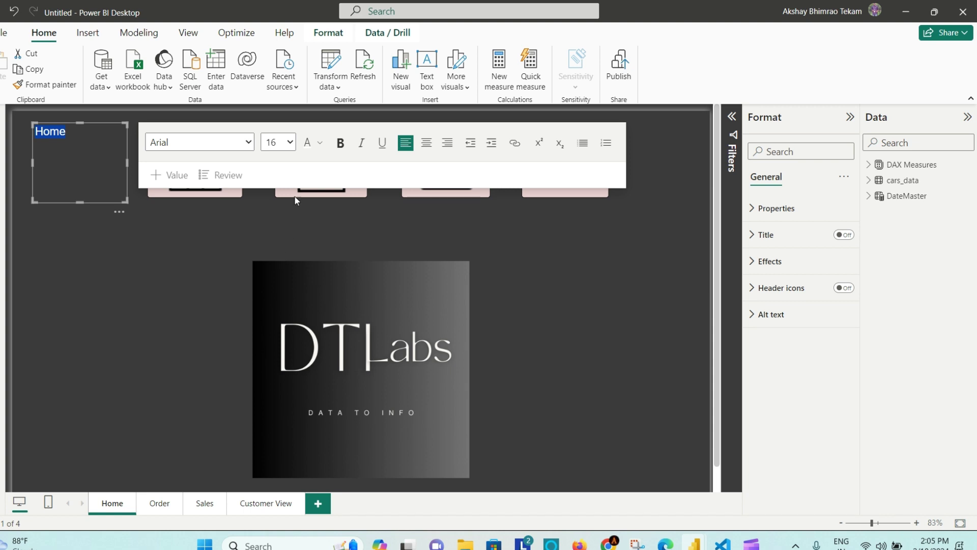
{"action": "left_click", "coordinate": [289, 144]}
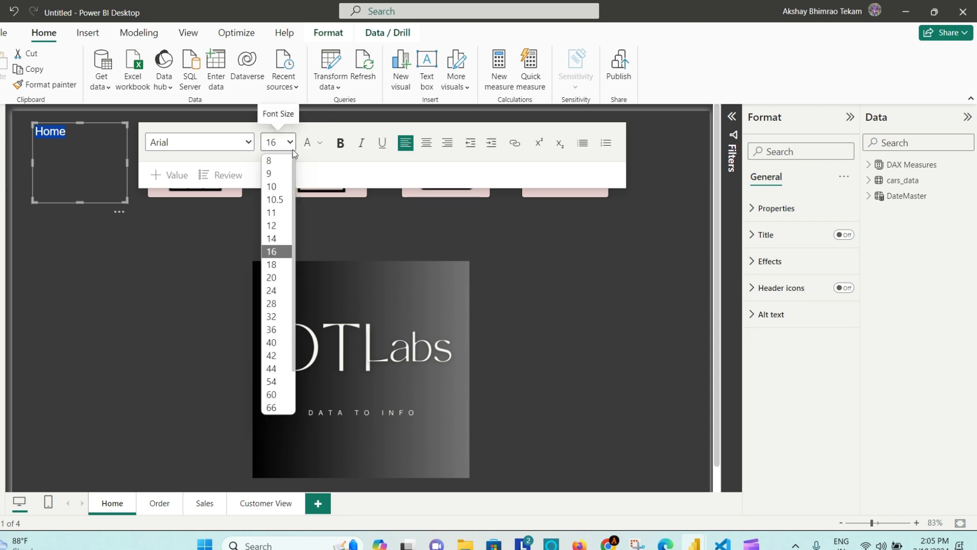
{"action": "left_click", "coordinate": [273, 268]}
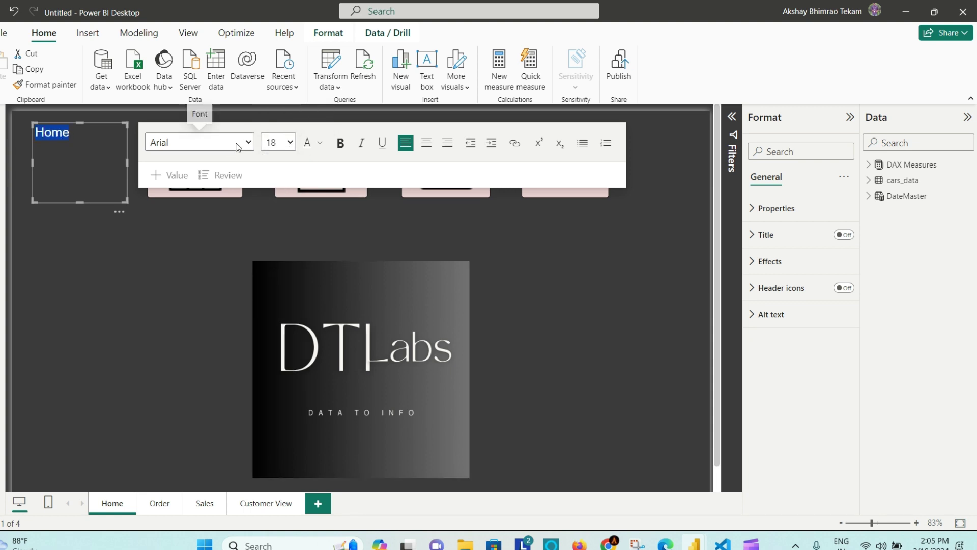
{"action": "left_click", "coordinate": [248, 143]}
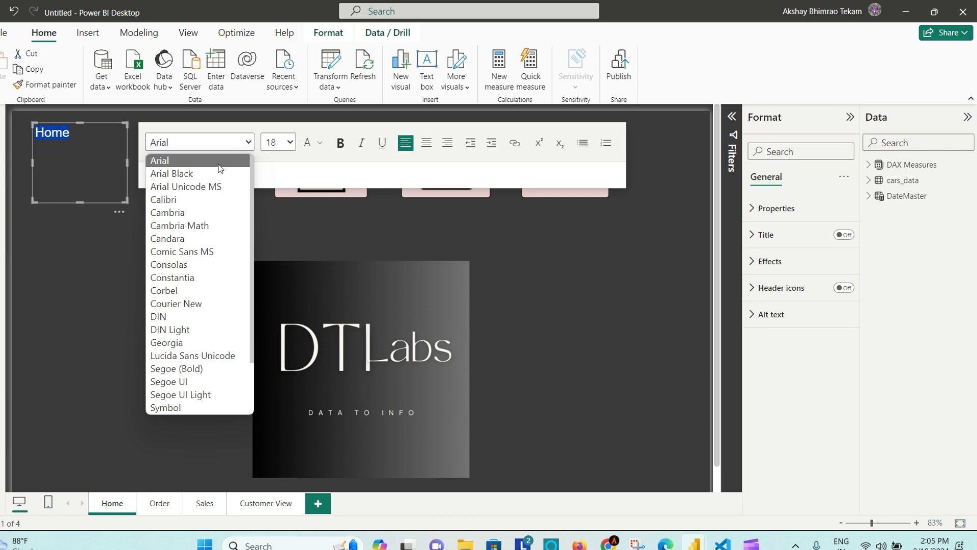
{"action": "left_click", "coordinate": [182, 382]}
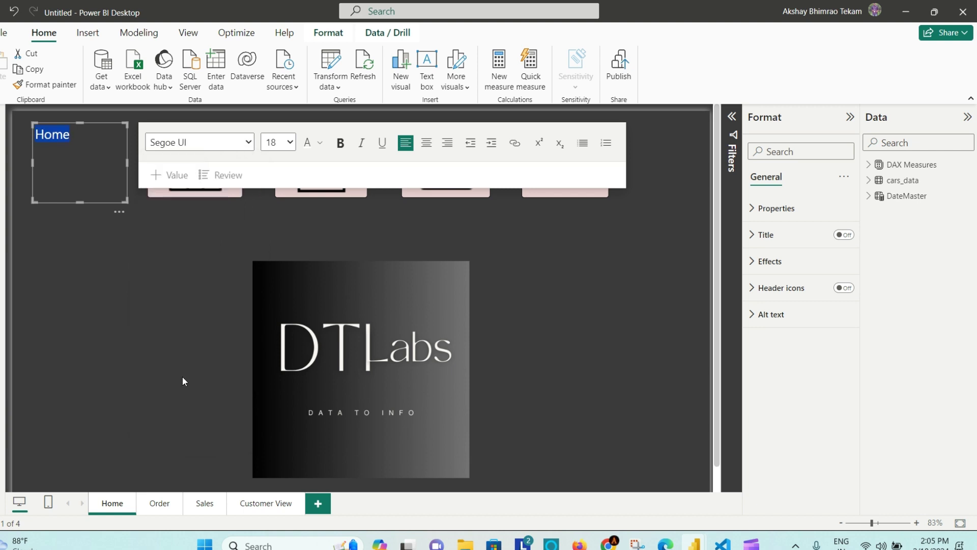
{"action": "left_click", "coordinate": [341, 142]}
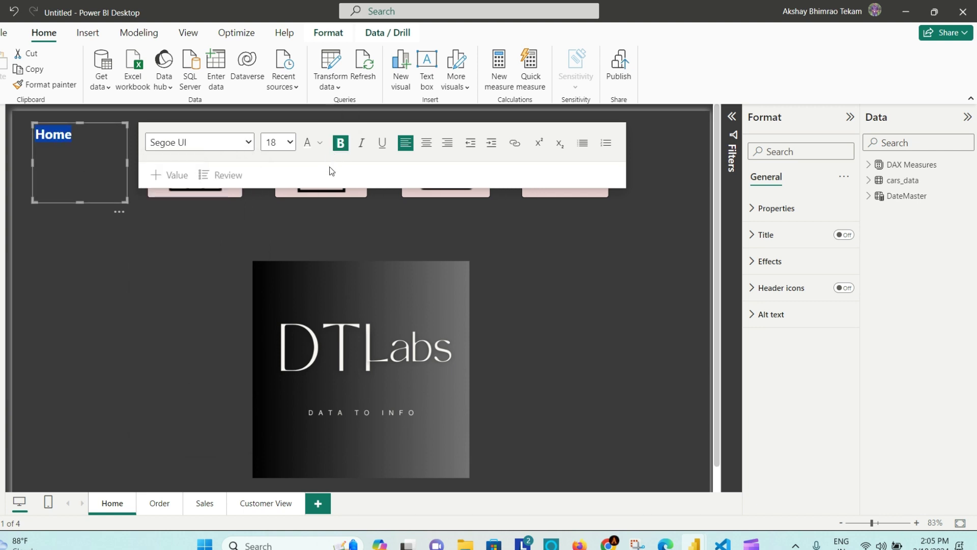
{"action": "left_click", "coordinate": [92, 154]}
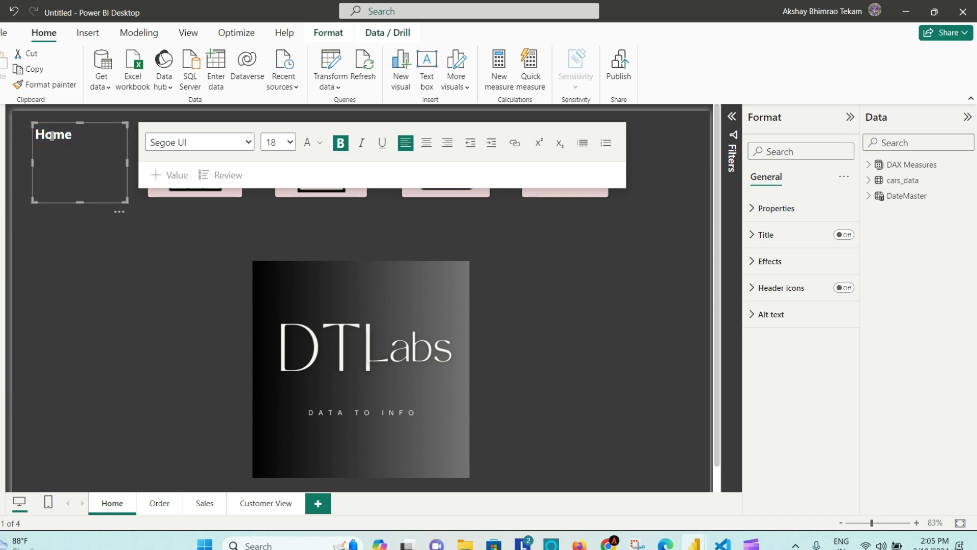
Shrink the Home label's box to fit its text and give it a light-coloured visual border
{"action": "left_click_drag", "start_coordinate": [125, 196], "coordinate": [84, 142]}
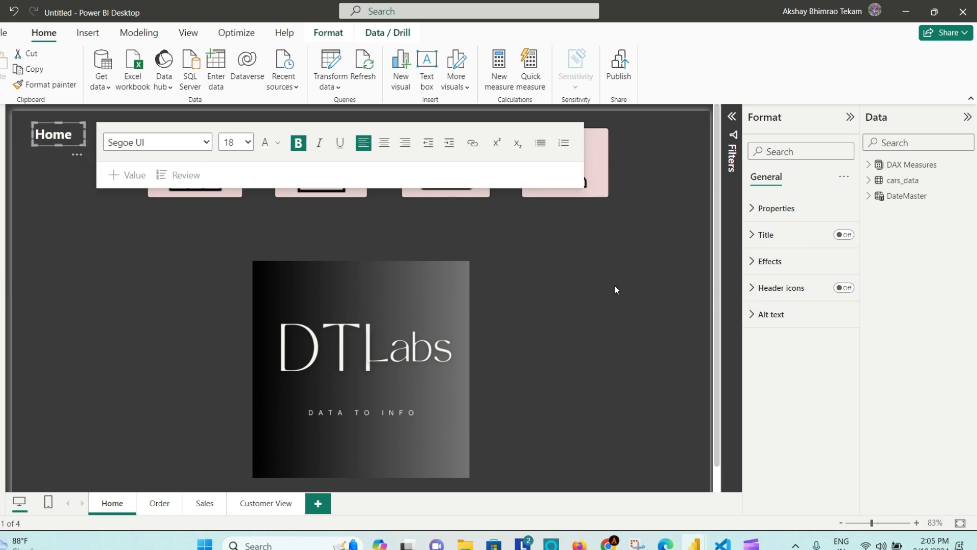
{"action": "left_click", "coordinate": [810, 265]}
{"action": "left_click", "coordinate": [838, 399]}
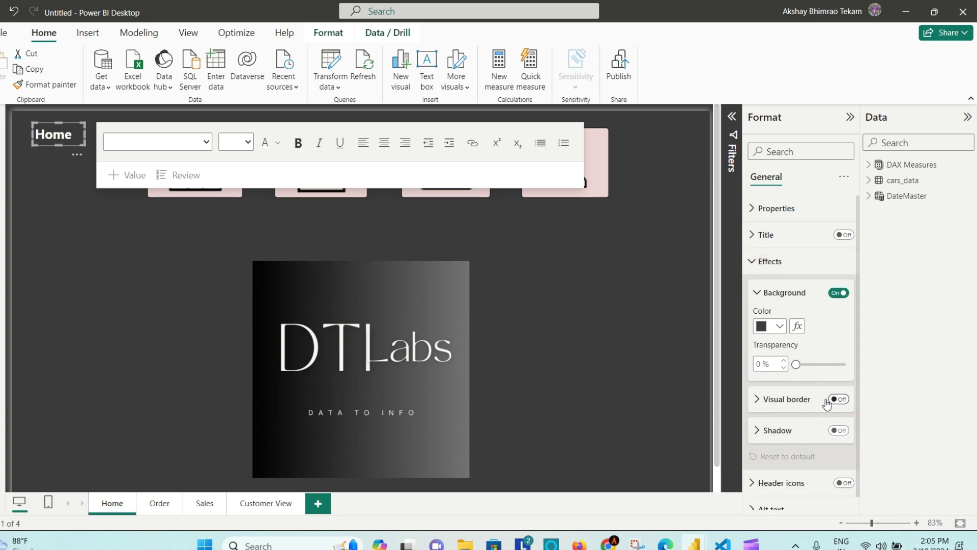
{"action": "left_click", "coordinate": [764, 401]}
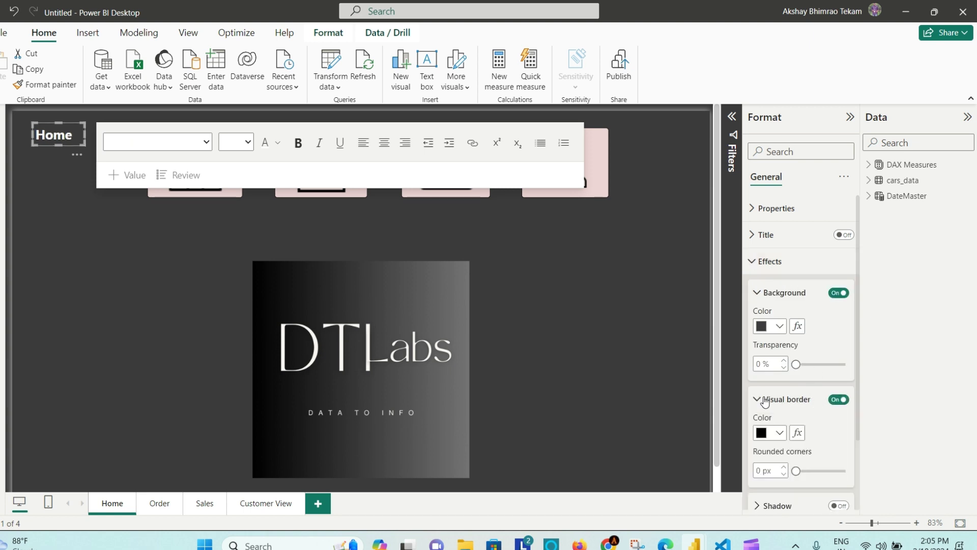
{"action": "left_click", "coordinate": [781, 434]}
{"action": "left_click", "coordinate": [769, 377]}
{"action": "left_click", "coordinate": [35, 199]}
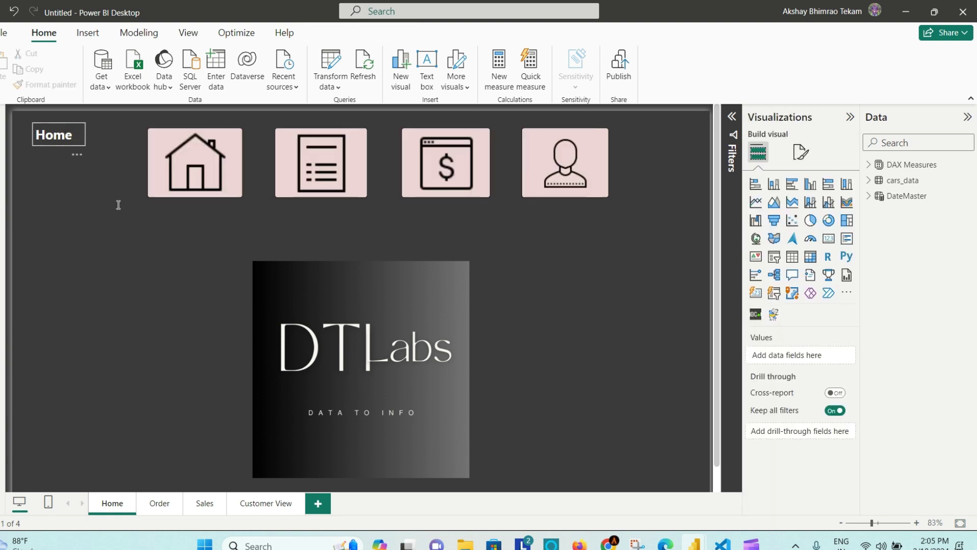
Place the Home label under the home icon and put copies of it under the order, payment and customer icons
{"action": "left_click_drag", "start_coordinate": [41, 128], "coordinate": [314, 214]}
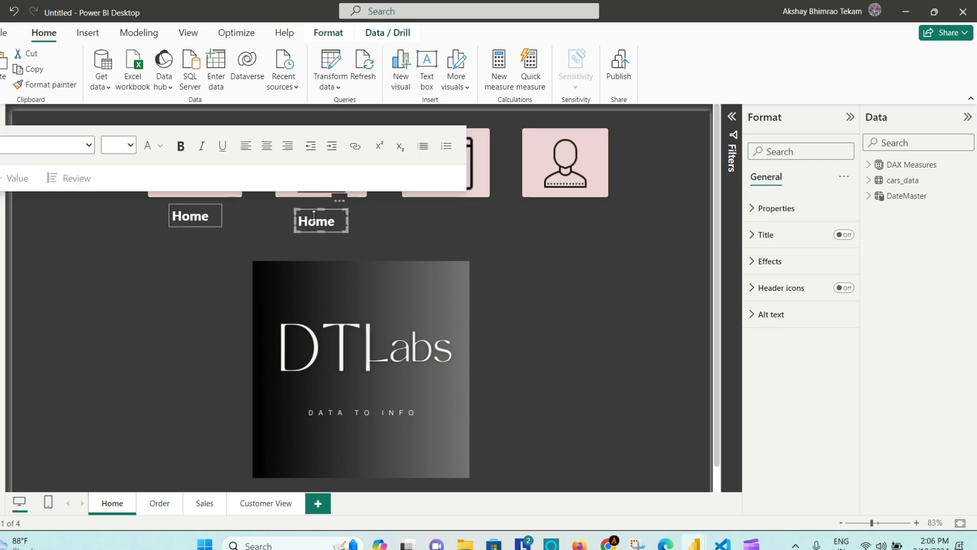
{"action": "key", "text": "ctrl+v"}
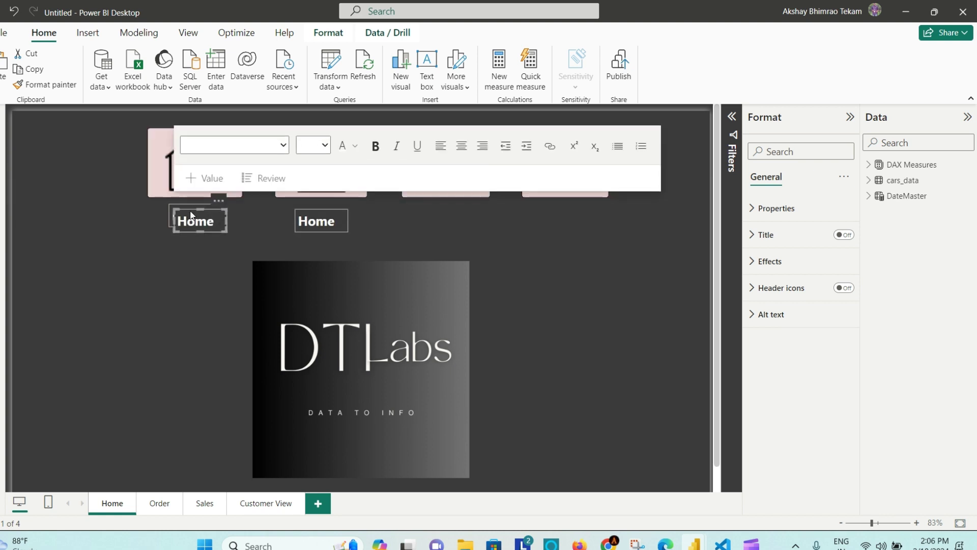
{"action": "left_click_drag", "start_coordinate": [191, 215], "coordinate": [441, 214]}
{"action": "left_click", "coordinate": [199, 210]}
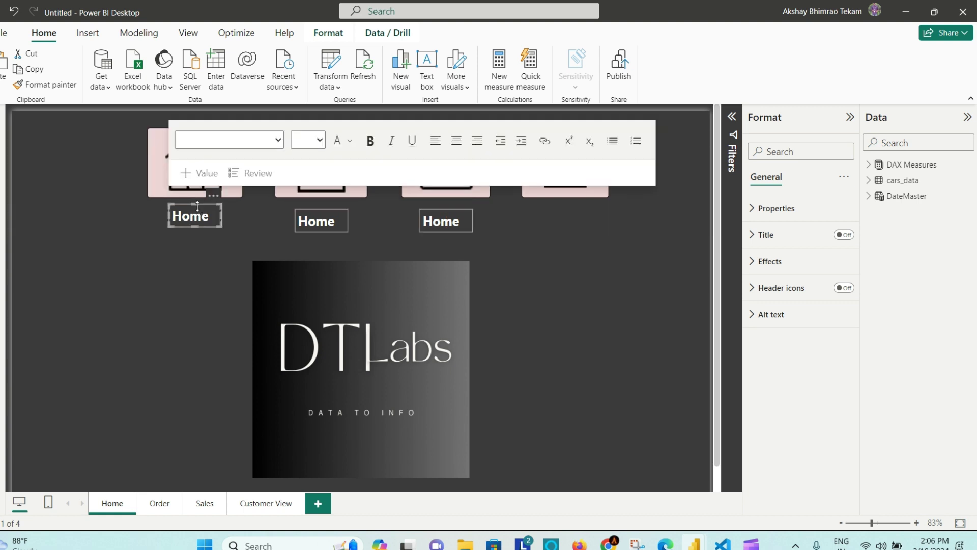
{"action": "key", "text": "ctrl+v"}
{"action": "left_click_drag", "start_coordinate": [186, 212], "coordinate": [550, 217]}
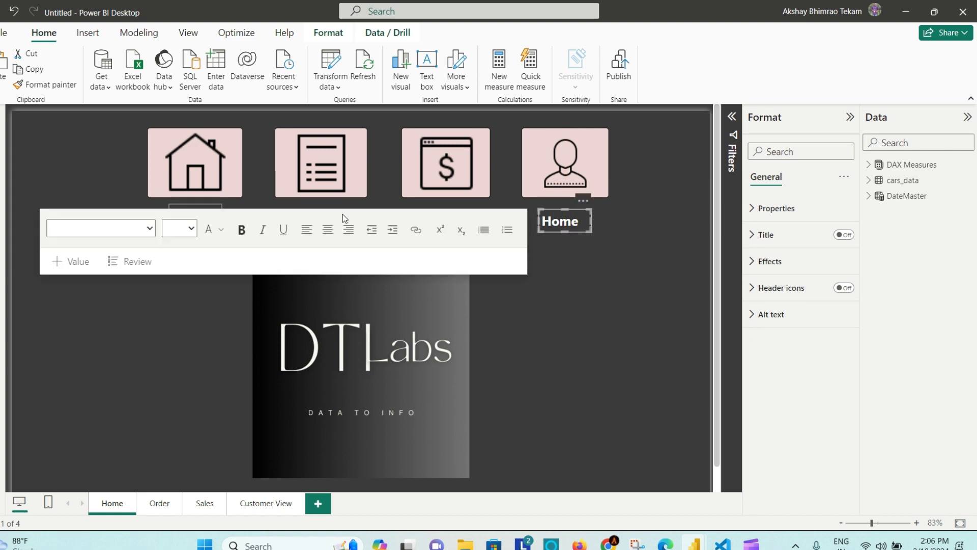
{"action": "left_click", "coordinate": [328, 184]}
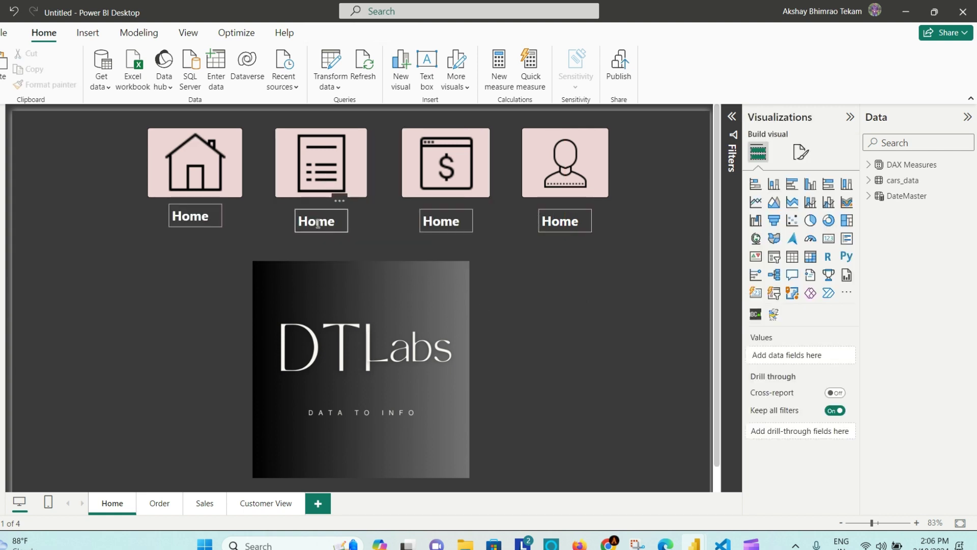
Change the label under the order icon to "Order" and the one under the payment icon to "Sales"
{"action": "left_click_drag", "start_coordinate": [317, 222], "coordinate": [323, 222]}
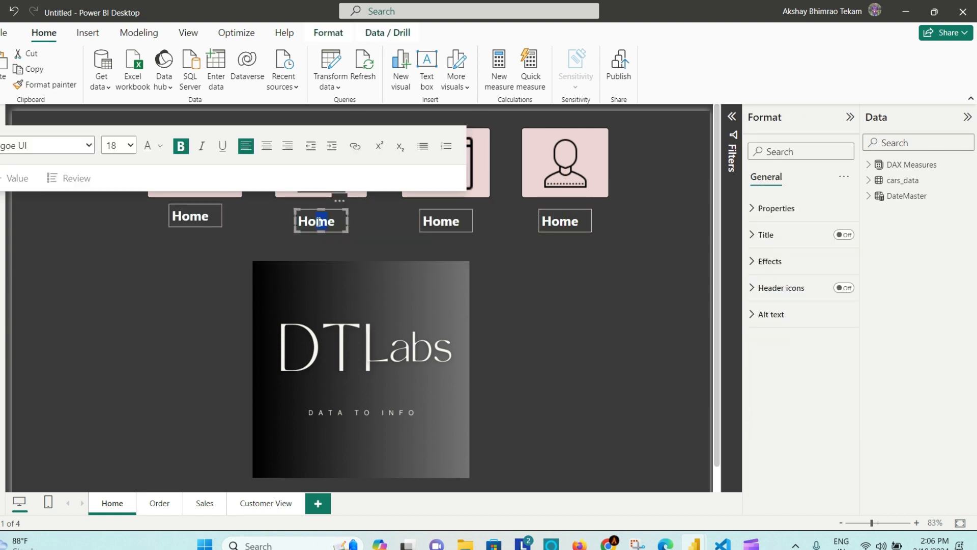
{"action": "double_click", "coordinate": [311, 222]}
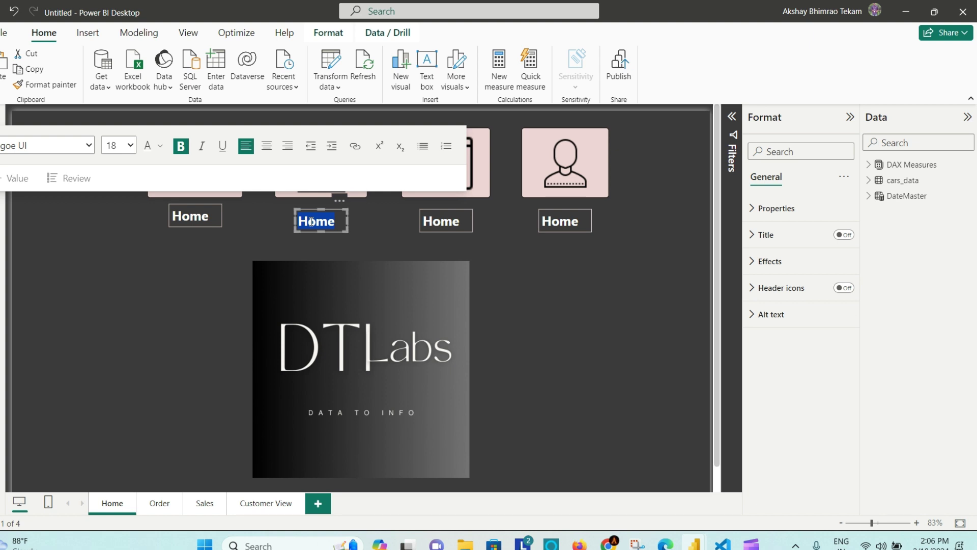
{"action": "type", "text": "Order"}
{"action": "left_click", "coordinate": [441, 220]}
{"action": "type", "text": "Sales"}
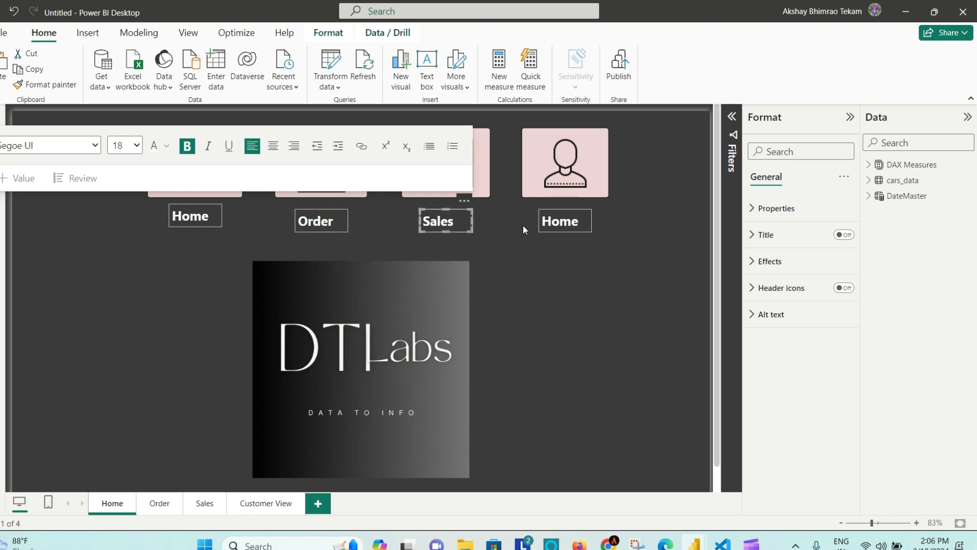
Change the label under the customer icon to "Customer View" and widen its box to fit the text on one line
{"action": "double_click", "coordinate": [565, 221]}
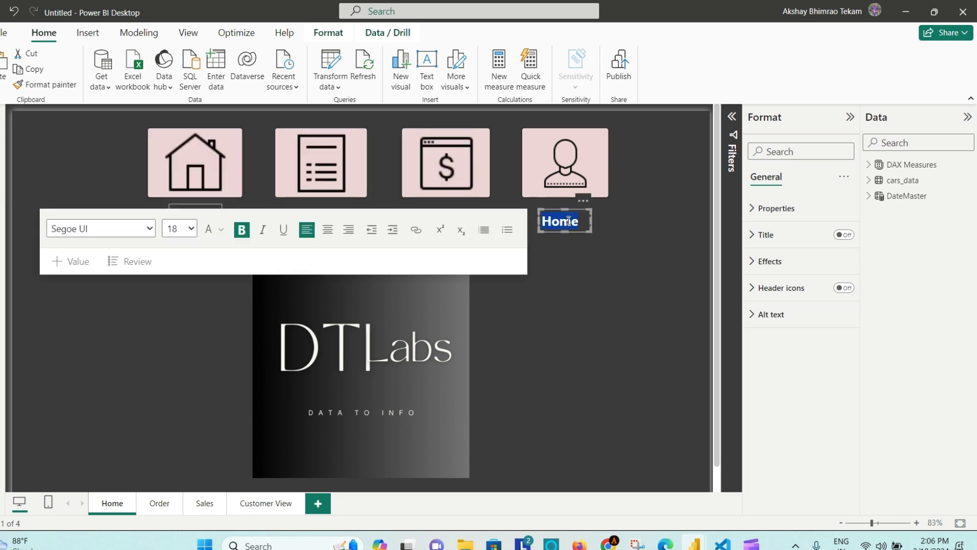
{"action": "type", "text": "Cust"}
{"action": "type", "text": "omer"}
{"action": "type", "text": " View"}
{"action": "left_click_drag", "start_coordinate": [590, 218], "coordinate": [637, 217]}
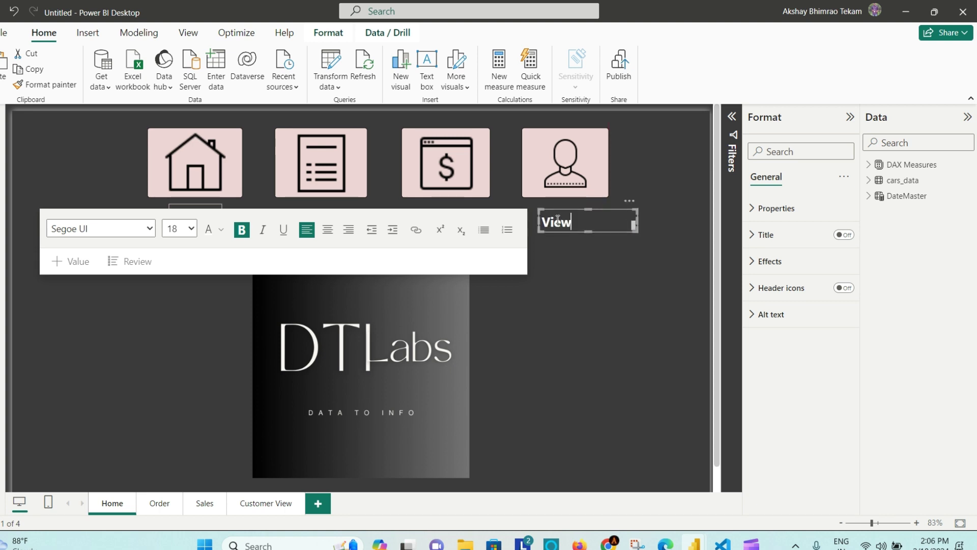
{"action": "key", "text": "ctrl+a"}
{"action": "type", "text": "Customer C"}
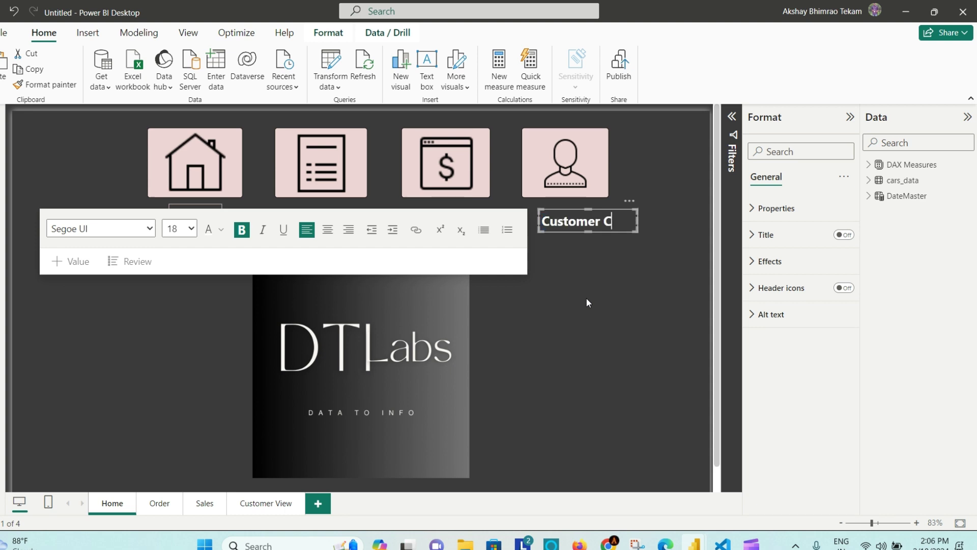
{"action": "type", "text": "u"}
{"action": "key", "text": "BackSpace"}
{"action": "key", "text": "BackSpace"}
{"action": "type", "text": "View"}
{"action": "left_click", "coordinate": [575, 298]}
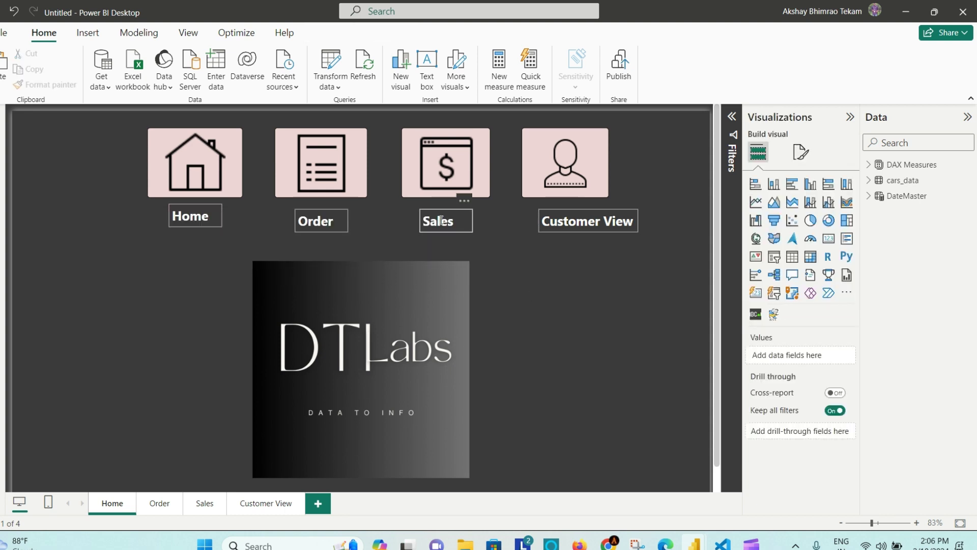
Center the text in the Home label
{"action": "left_click", "coordinate": [206, 212]}
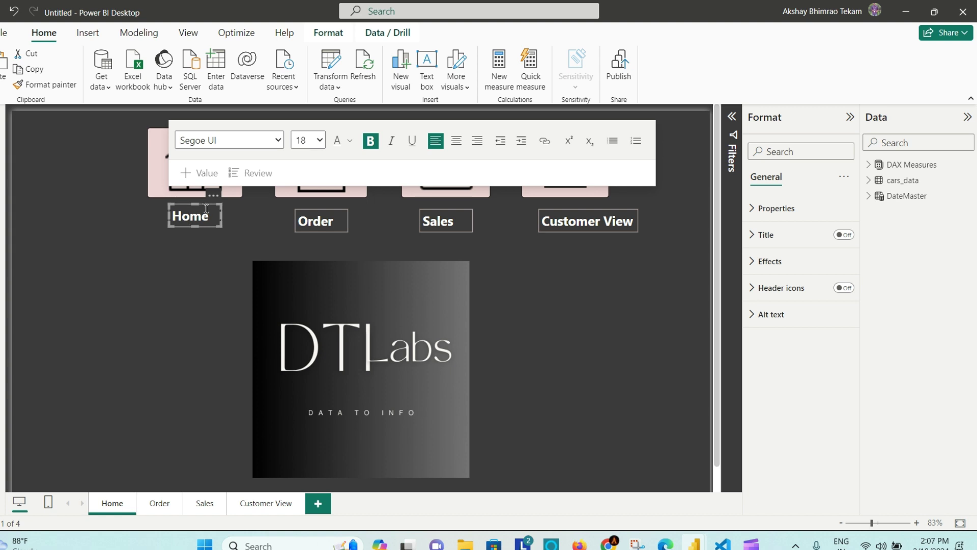
{"action": "left_click", "coordinate": [456, 143]}
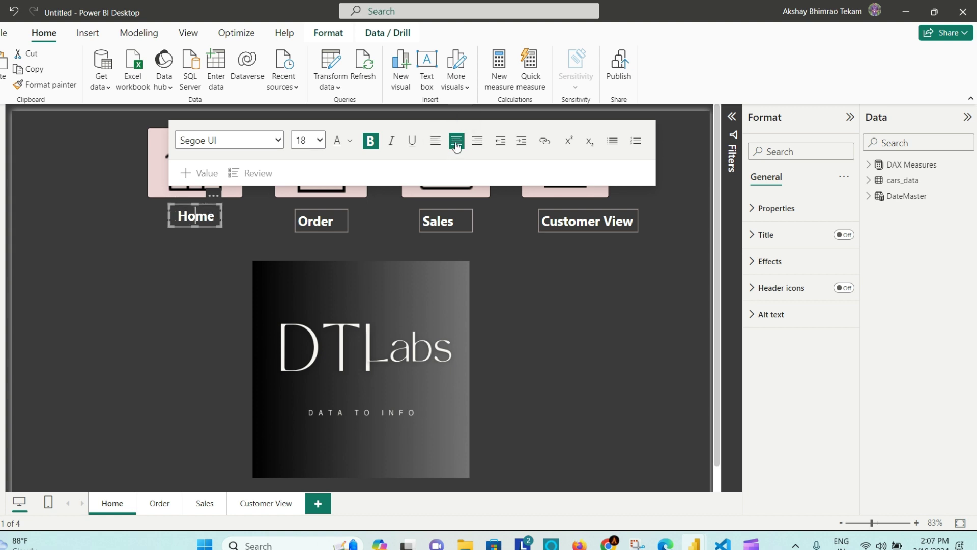
{"action": "left_click", "coordinate": [190, 250]}
Try to copy the Home label's centered alignment to the Order and Sales labels with Format Painter
{"action": "left_click", "coordinate": [179, 212]}
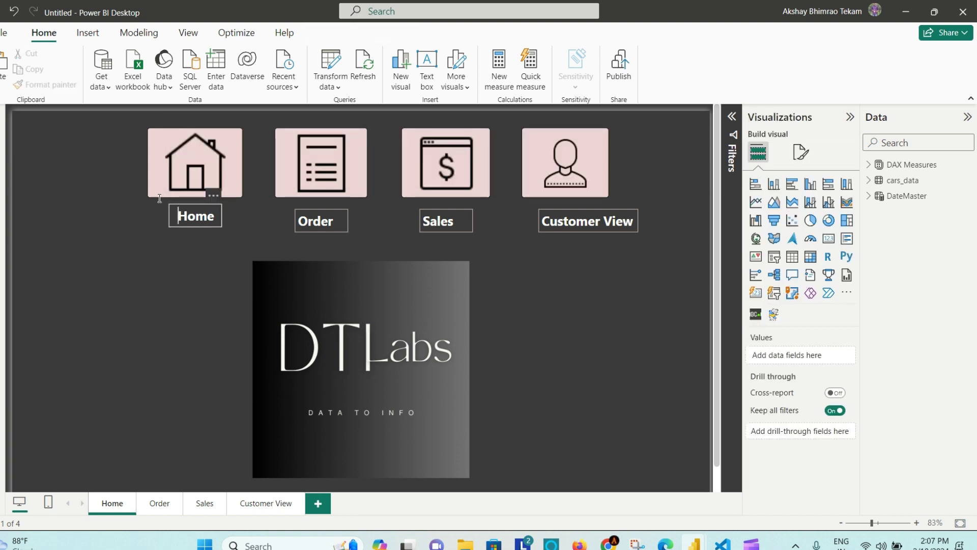
{"action": "left_click", "coordinate": [61, 84]}
{"action": "left_click", "coordinate": [328, 212]}
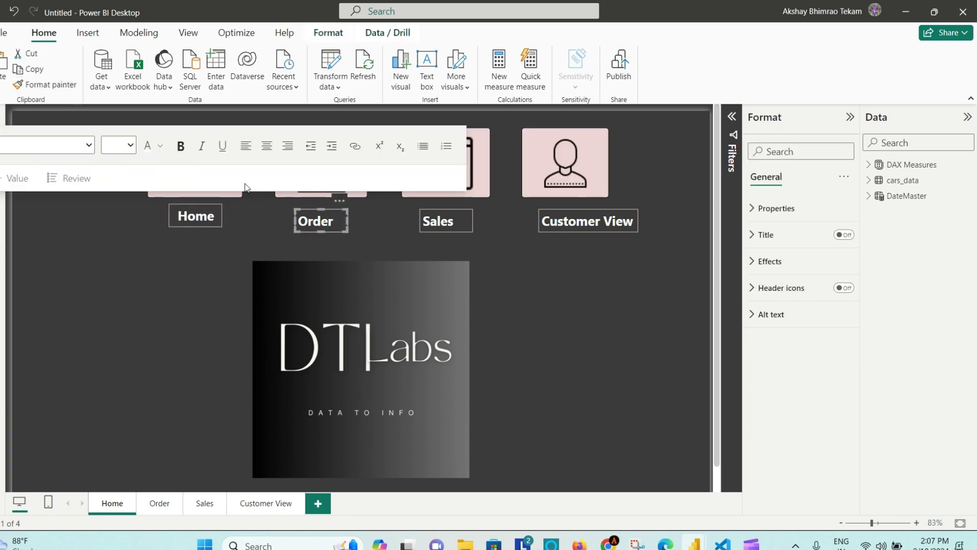
{"action": "left_click", "coordinate": [48, 87]}
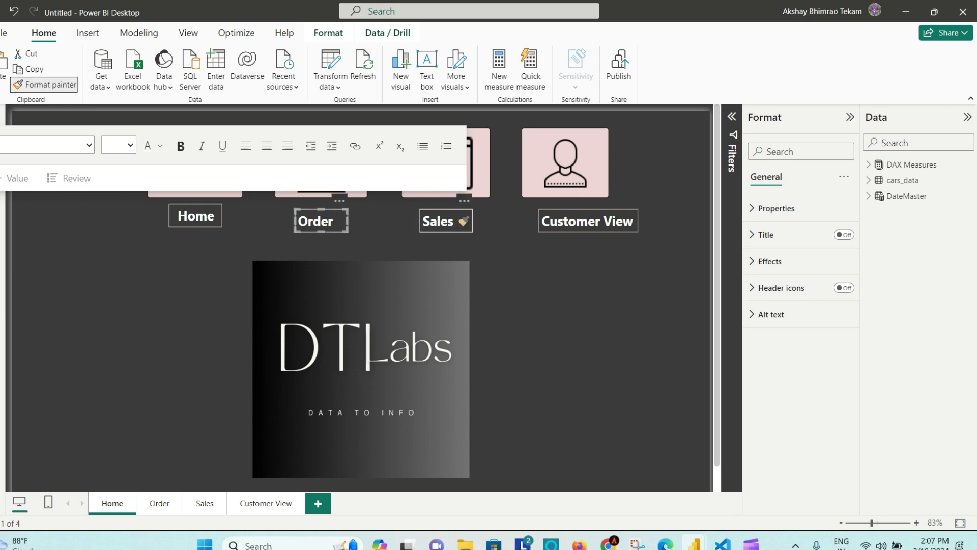
{"action": "left_click", "coordinate": [460, 220]}
{"action": "left_click", "coordinate": [208, 209]}
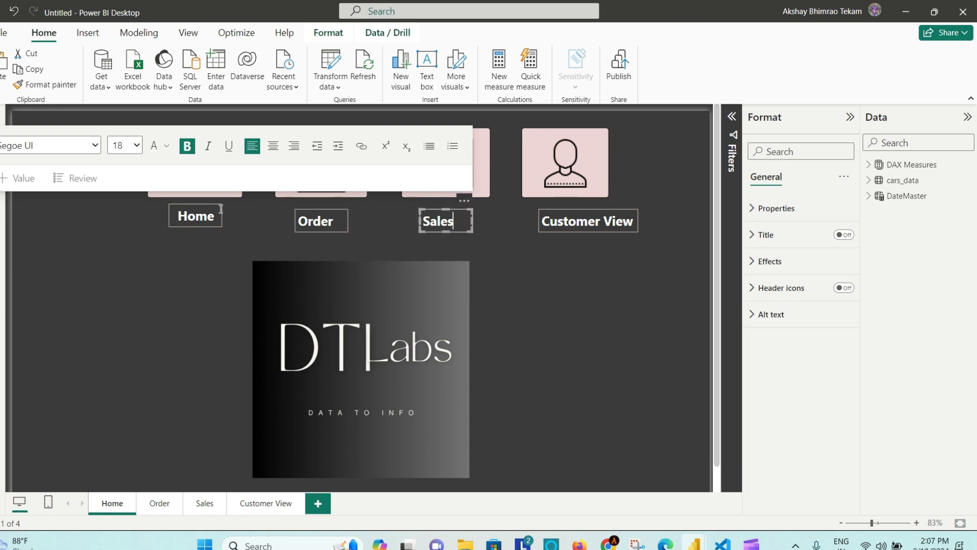
{"action": "left_click", "coordinate": [74, 85]}
{"action": "left_click", "coordinate": [324, 214]}
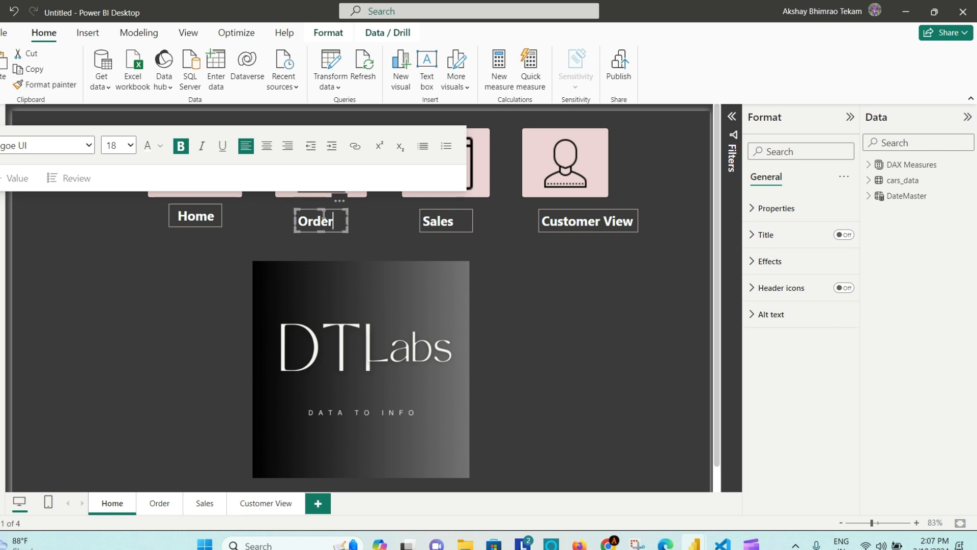
Center the text in the Order, Sales and Customer View labels
{"action": "double_click", "coordinate": [324, 214]}
{"action": "left_click", "coordinate": [266, 146]}
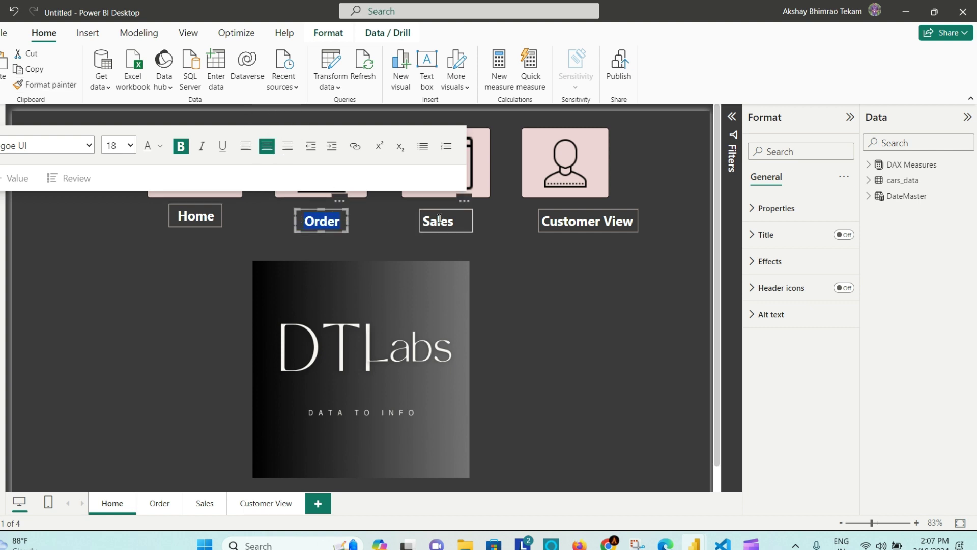
{"action": "double_click", "coordinate": [439, 218]}
{"action": "left_click", "coordinate": [592, 216]}
{"action": "double_click", "coordinate": [592, 216]}
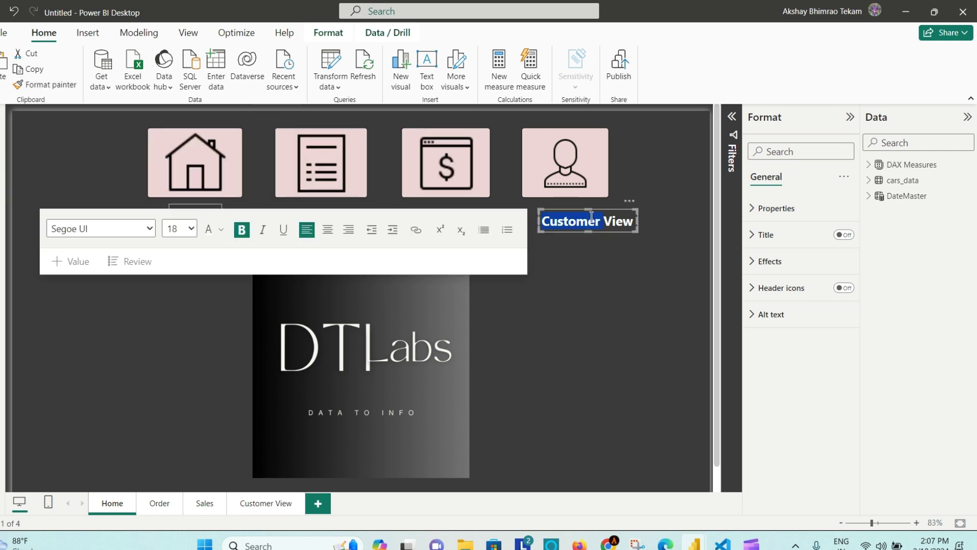
{"action": "left_click", "coordinate": [329, 232]}
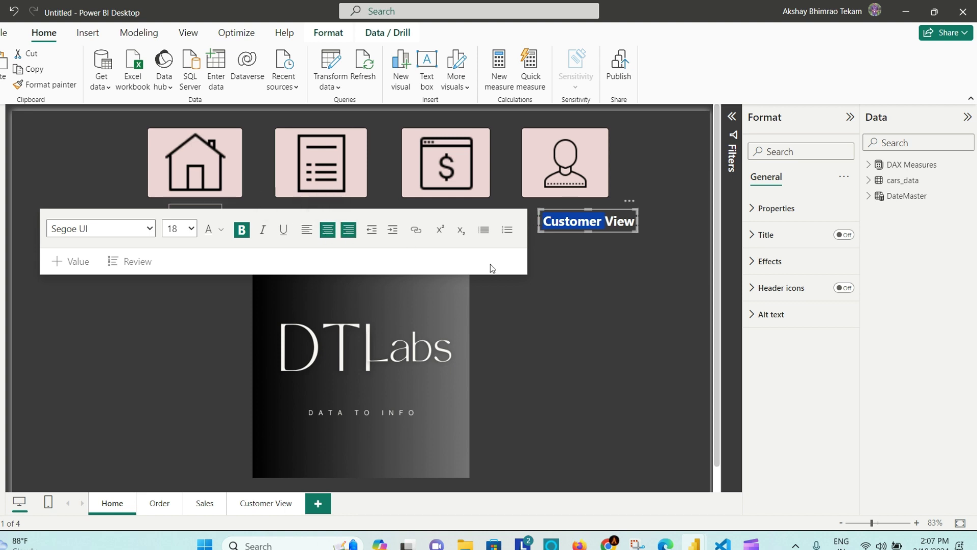
Move the Customer View label so it sits centered beneath the customer icon, level with the Order and Sales labels
{"action": "left_click", "coordinate": [631, 279]}
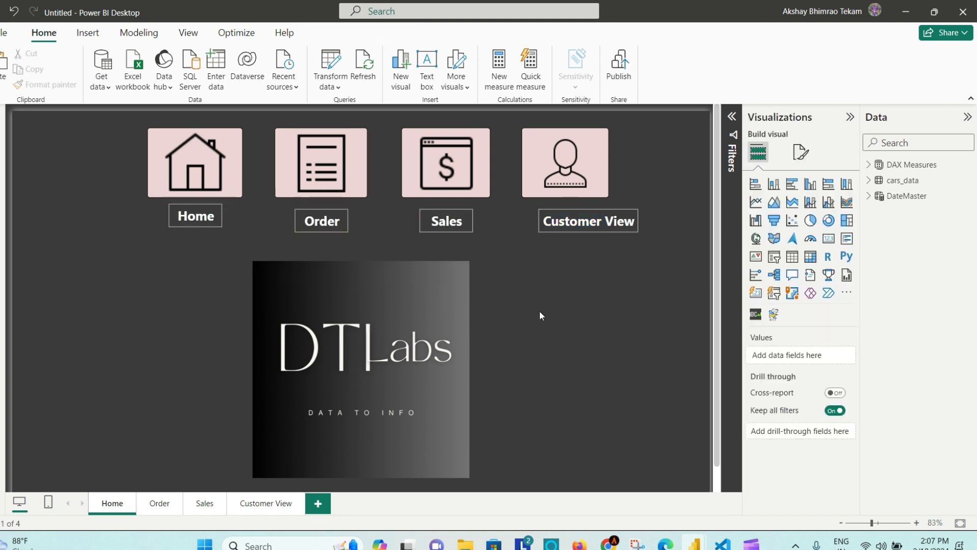
{"action": "triple_click", "coordinate": [634, 223]}
{"action": "key", "text": "Escape"}
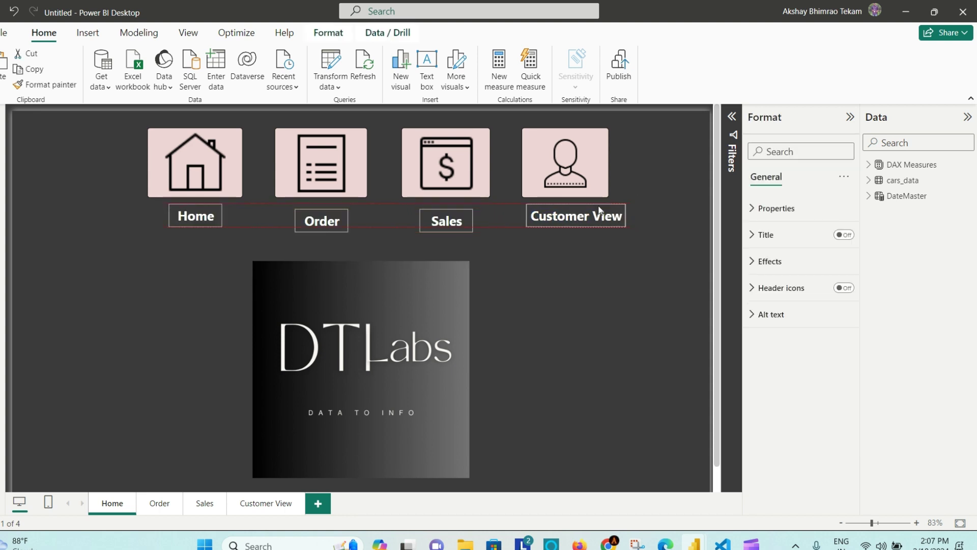
{"action": "left_click", "coordinate": [591, 214]}
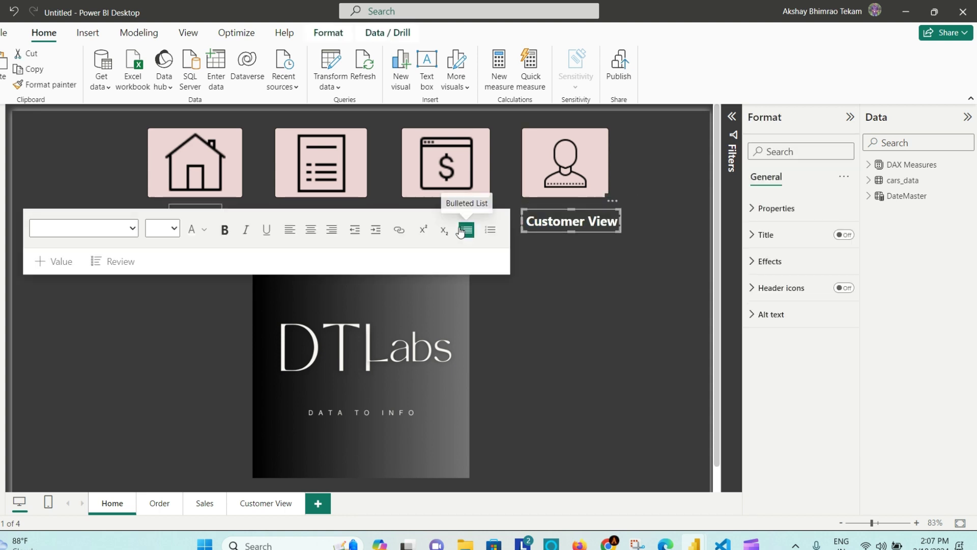
{"action": "left_click", "coordinate": [647, 325]}
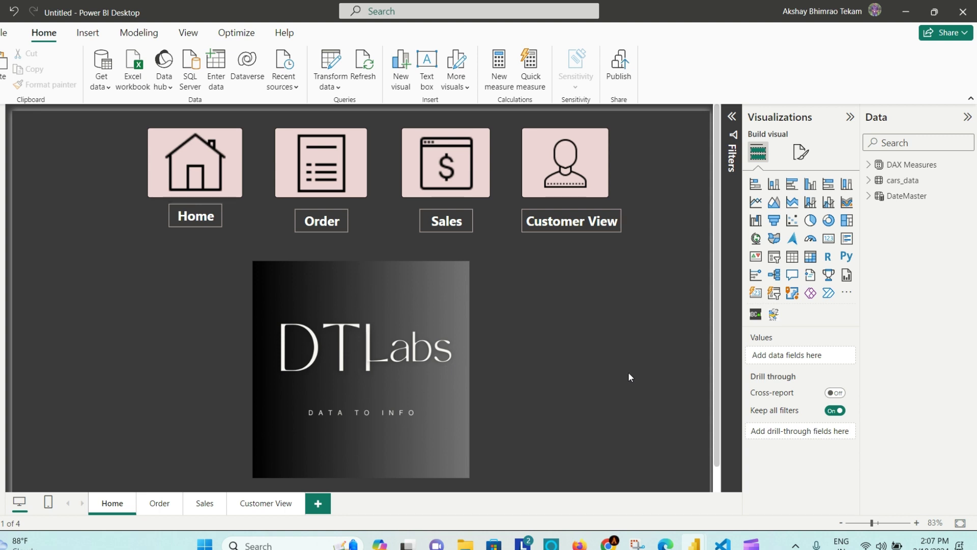
Set the Home label's font size to 14 and resize its box to fit the smaller text
{"action": "left_click", "coordinate": [205, 208]}
{"action": "left_click_drag", "start_coordinate": [217, 223], "coordinate": [222, 232]}
{"action": "double_click", "coordinate": [211, 219]}
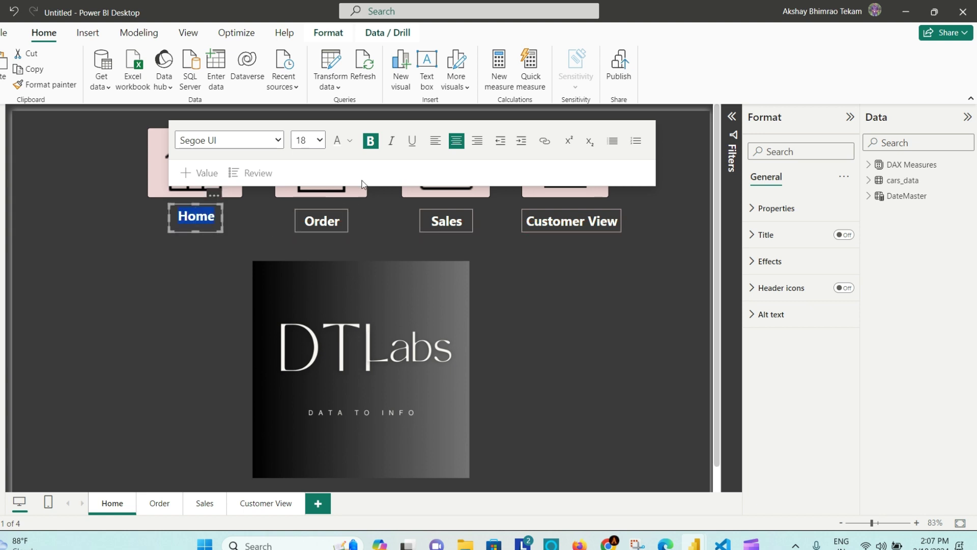
{"action": "left_click", "coordinate": [319, 140]}
{"action": "left_click", "coordinate": [309, 235]}
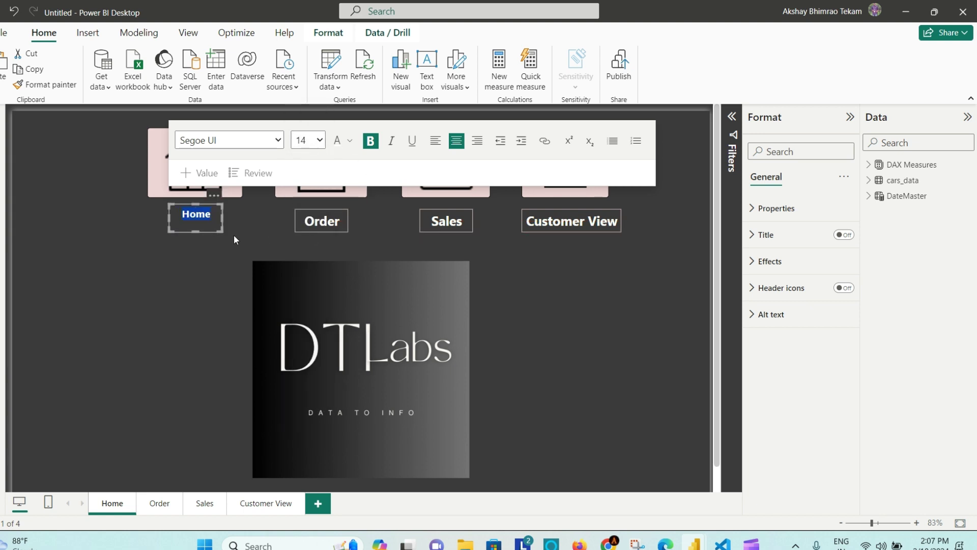
{"action": "left_click_drag", "start_coordinate": [222, 232], "coordinate": [225, 224]}
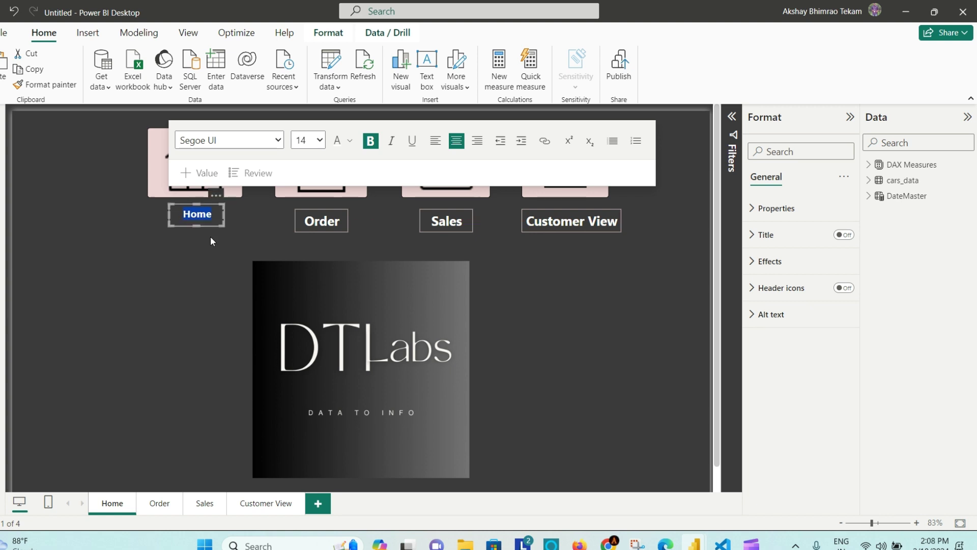
{"action": "left_click", "coordinate": [189, 255]}
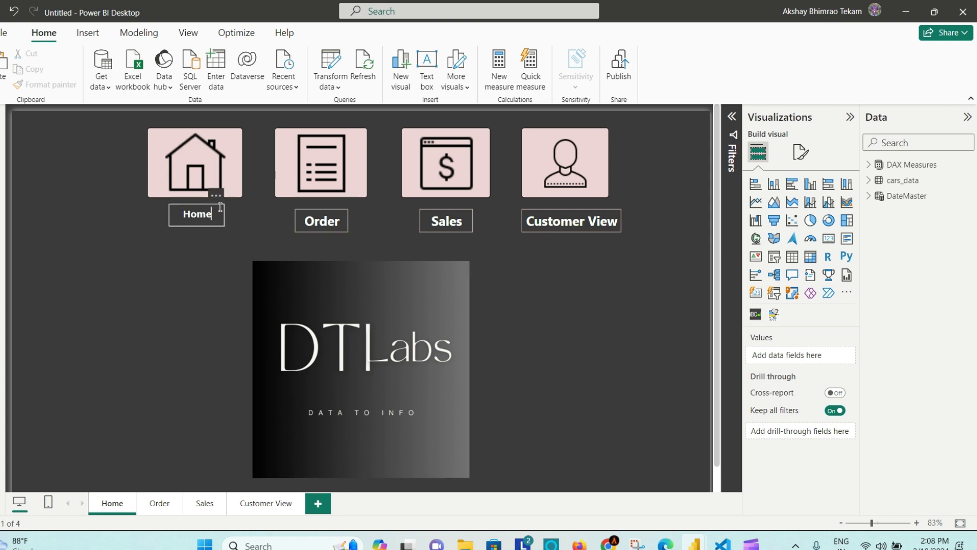
Try to copy the Home label's formatting to the Order label with Format Painter
{"action": "left_click", "coordinate": [174, 205]}
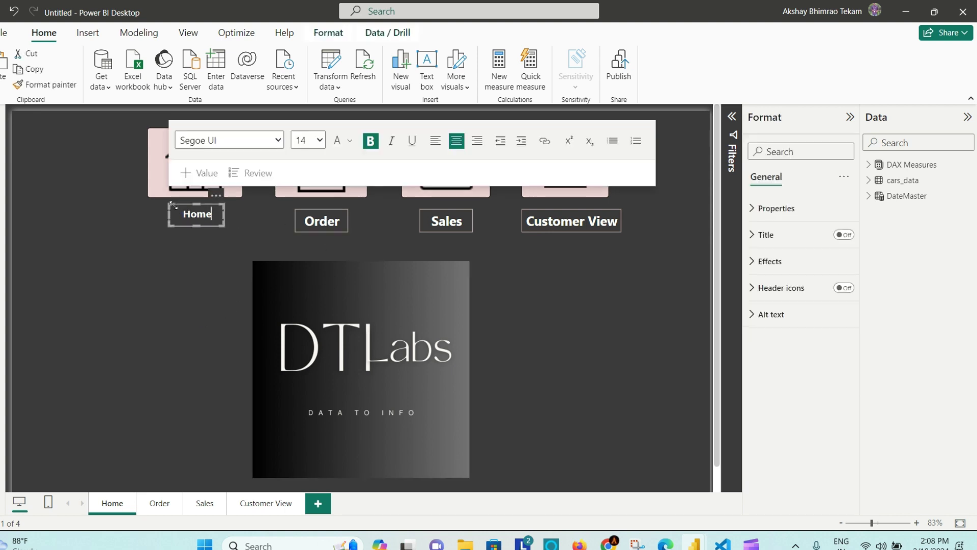
{"action": "left_click", "coordinate": [43, 85]}
{"action": "left_click", "coordinate": [301, 210]}
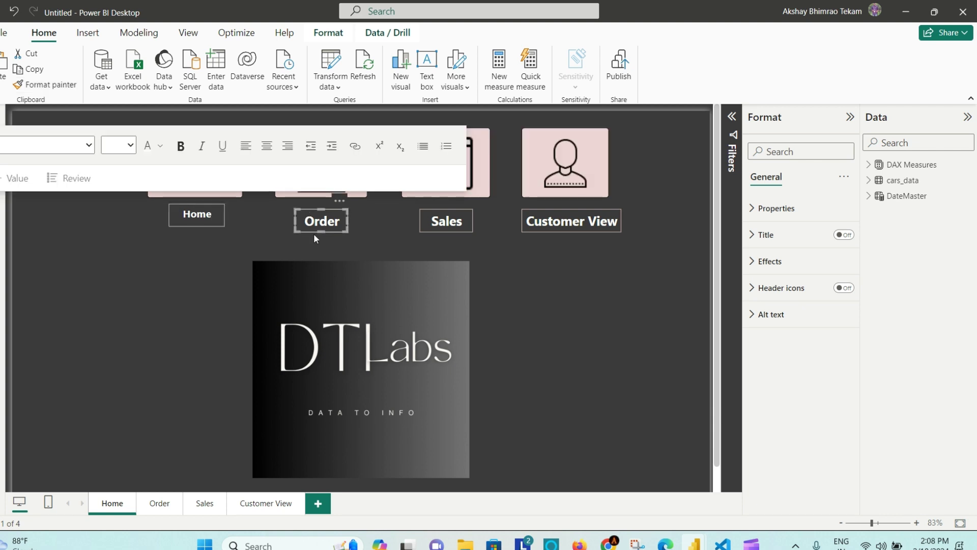
Set the Order label's font size to 14 and move it up level with the Home label
{"action": "double_click", "coordinate": [330, 221]}
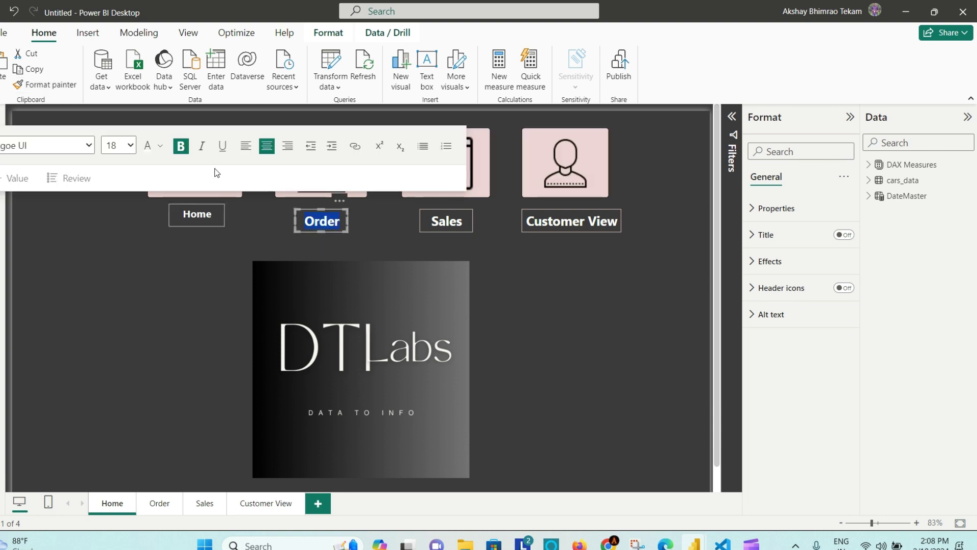
{"action": "left_click", "coordinate": [131, 146]}
{"action": "left_click", "coordinate": [113, 236]}
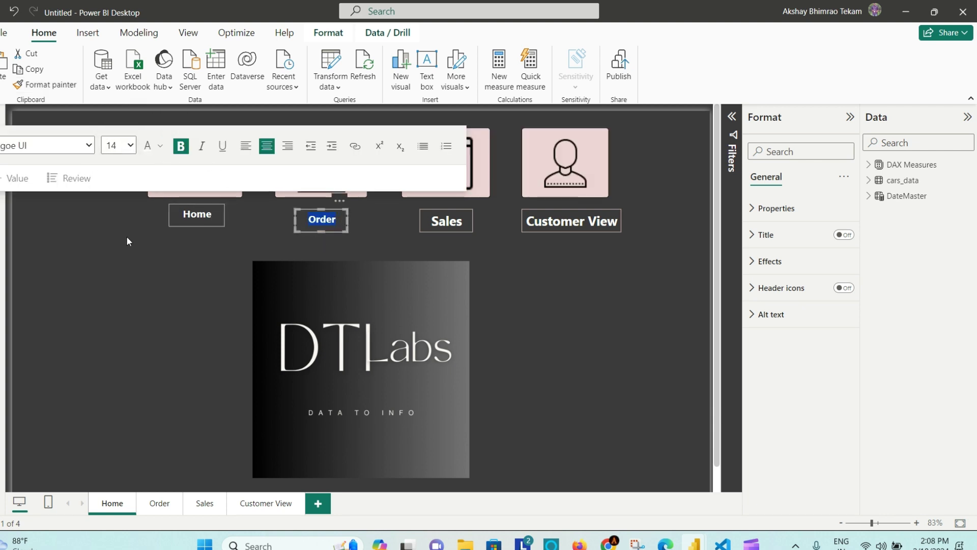
{"action": "left_click", "coordinate": [368, 202]}
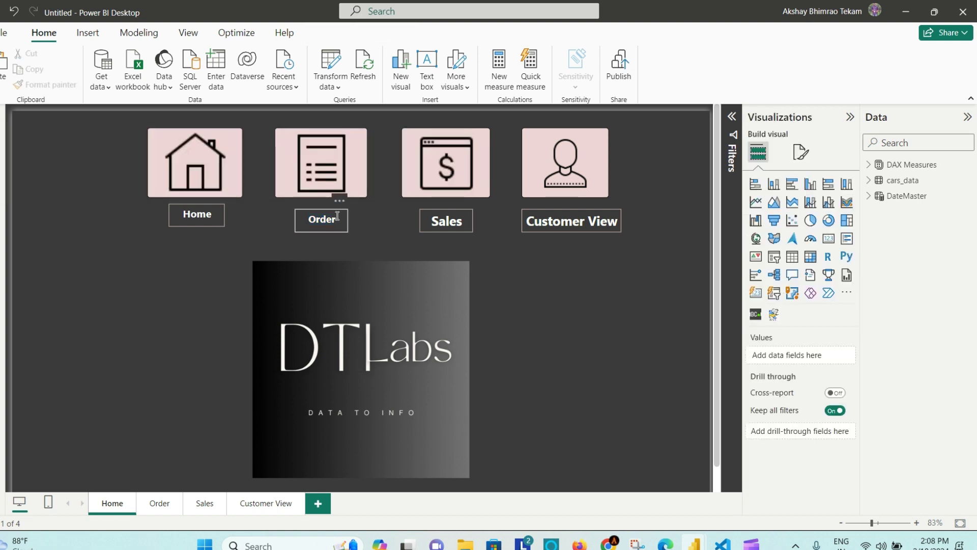
{"action": "left_click", "coordinate": [335, 211]}
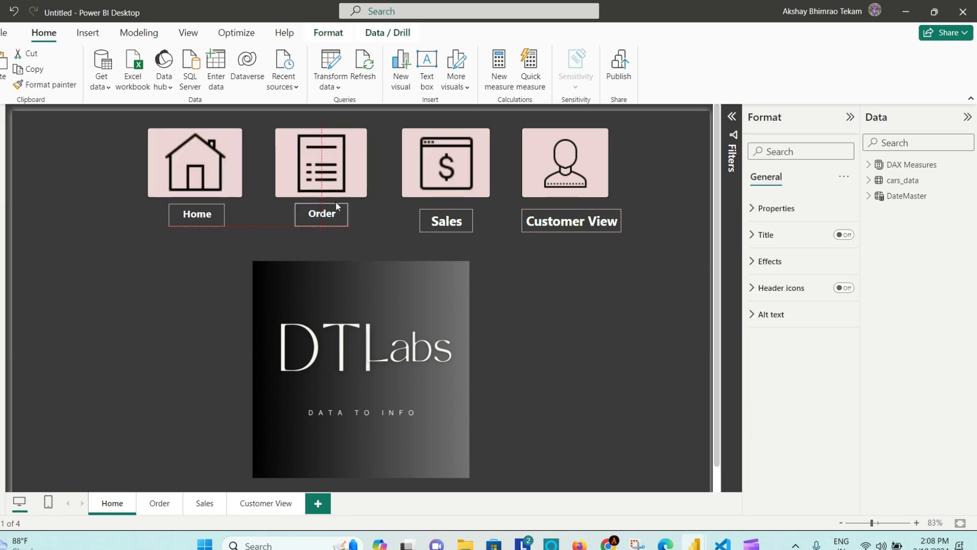
Set the Sales label's font size to 14 and move it up level with the Order label
{"action": "left_click", "coordinate": [448, 230]}
{"action": "left_click", "coordinate": [137, 148]}
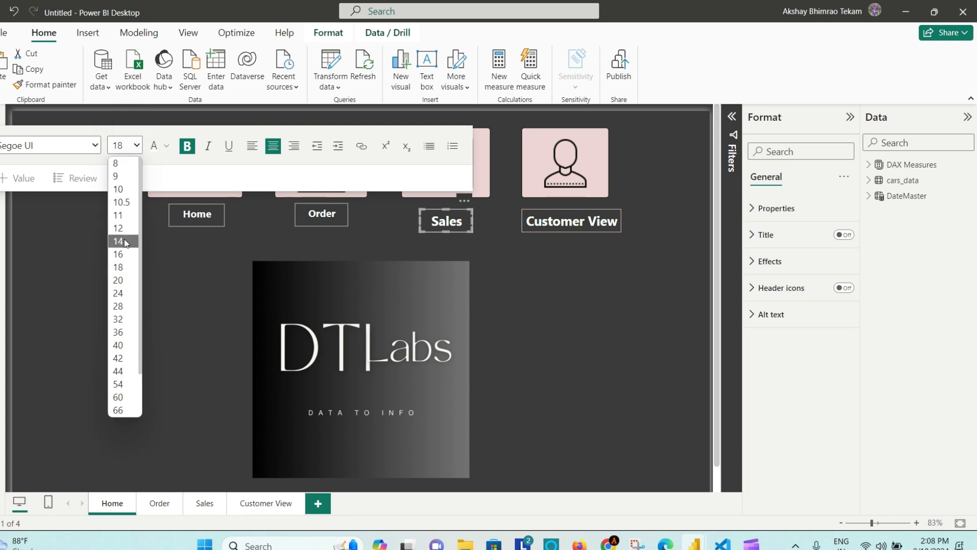
{"action": "left_click", "coordinate": [123, 242]}
{"action": "left_click_drag", "start_coordinate": [461, 222], "coordinate": [433, 220]}
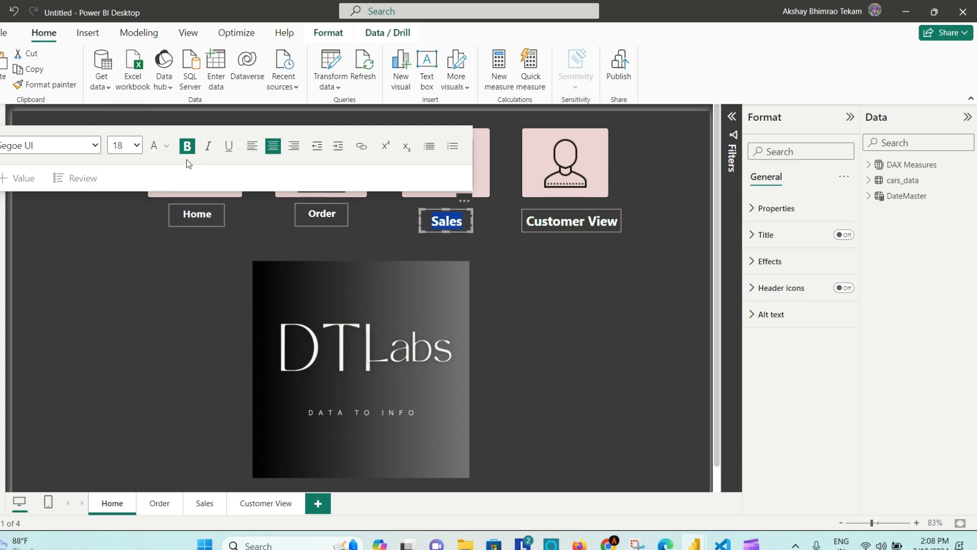
{"action": "left_click", "coordinate": [136, 146]}
{"action": "left_click", "coordinate": [123, 240]}
{"action": "key", "text": "Escape"}
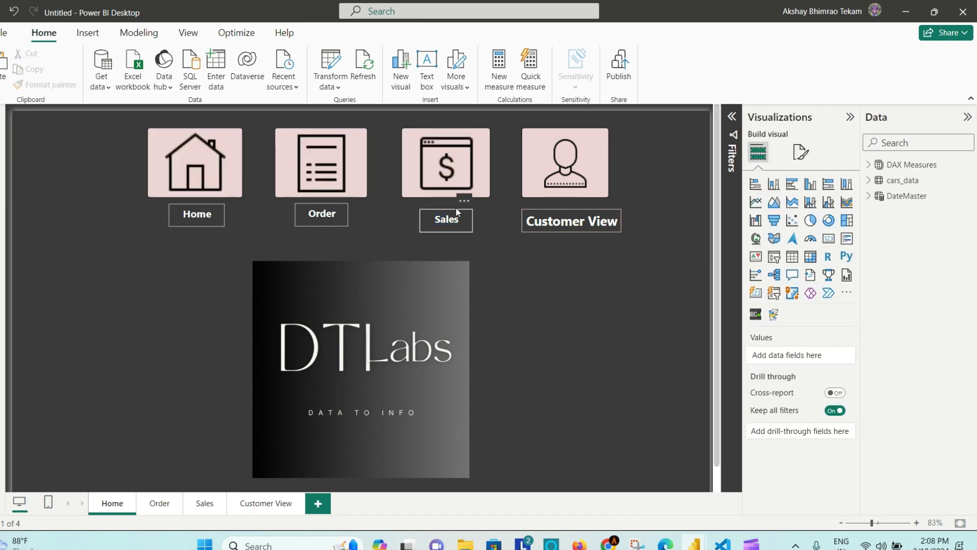
{"action": "left_click", "coordinate": [455, 210]}
Set the Customer View label's font size to 14 and align it under the customer icon, level with the other labels
{"action": "left_click", "coordinate": [534, 222]}
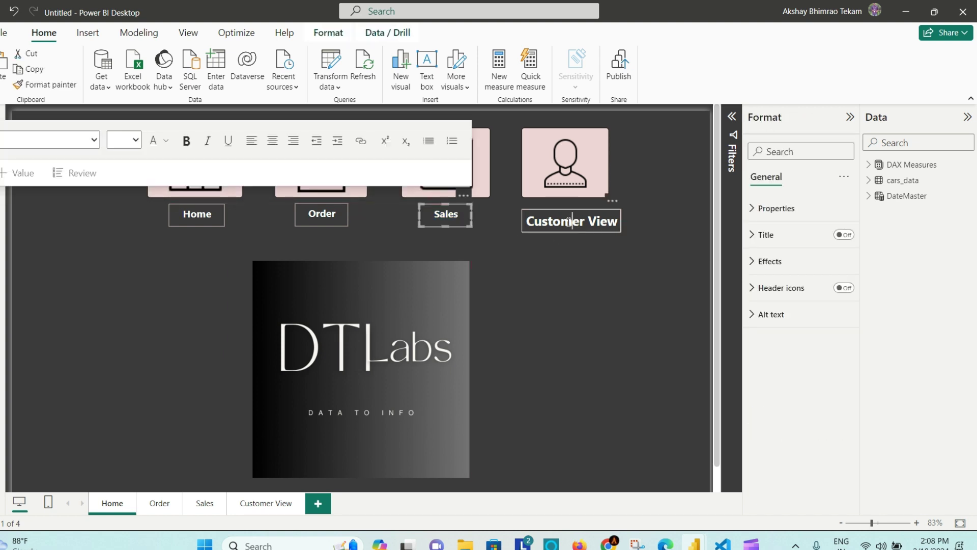
{"action": "key", "text": "ctrl+a"}
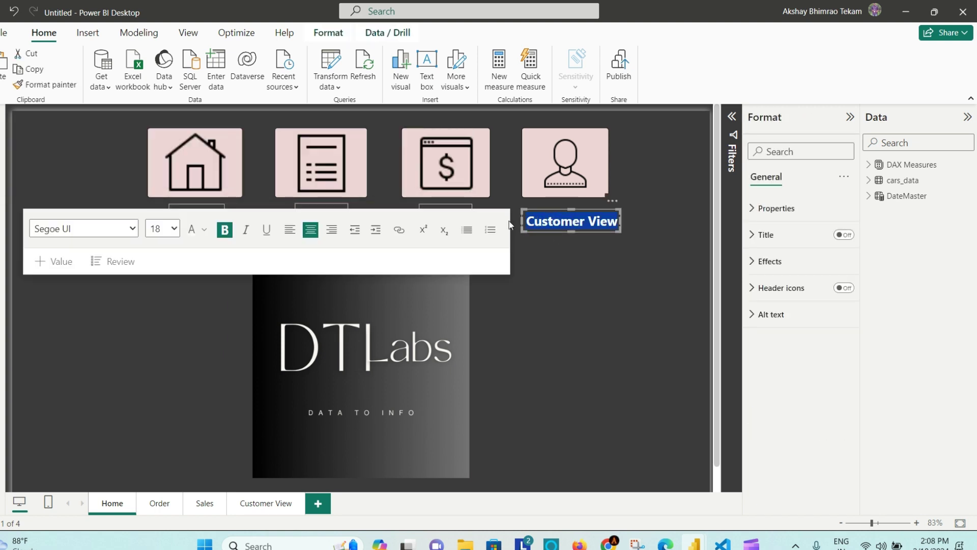
{"action": "left_click", "coordinate": [169, 230]}
{"action": "left_click", "coordinate": [155, 316]}
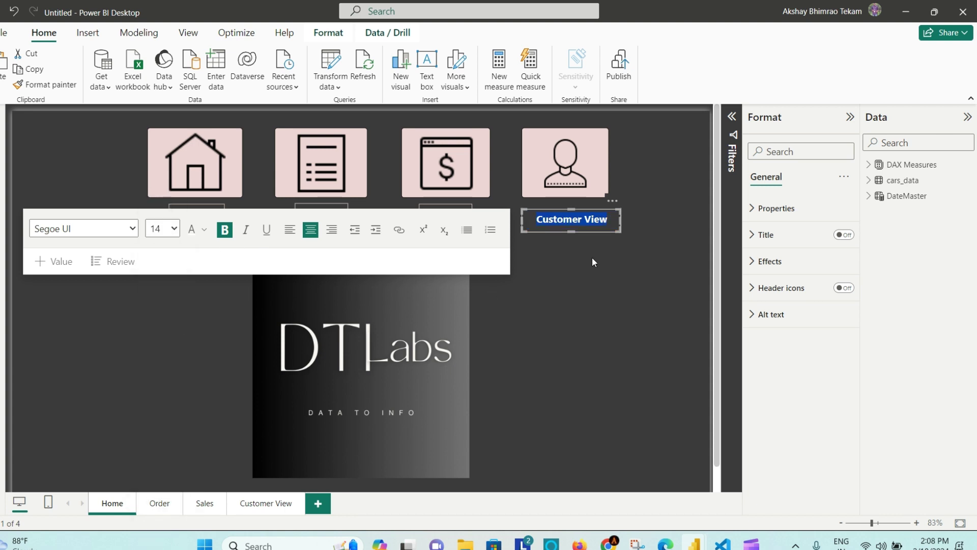
{"action": "key", "text": "Escape"}
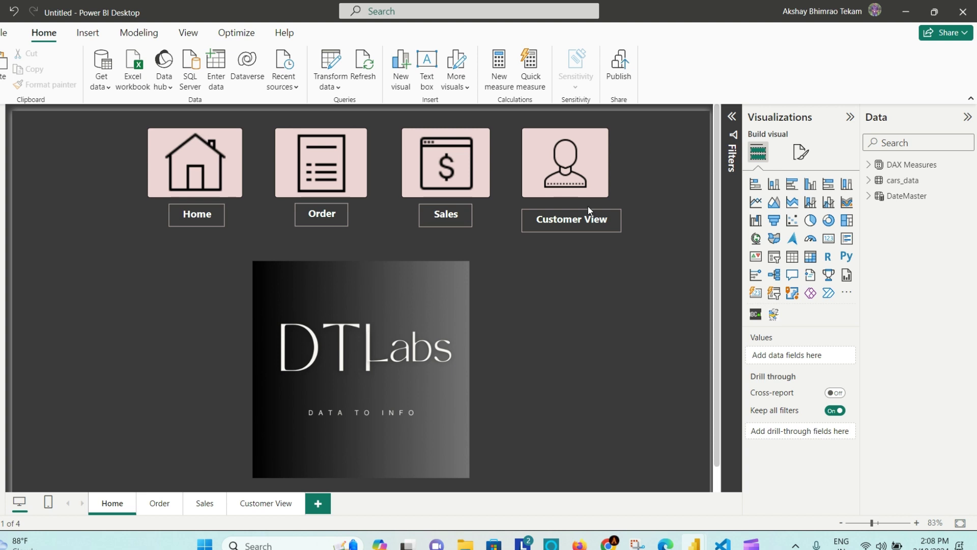
{"action": "left_click_drag", "start_coordinate": [589, 211], "coordinate": [587, 207]}
{"action": "left_click", "coordinate": [590, 281]}
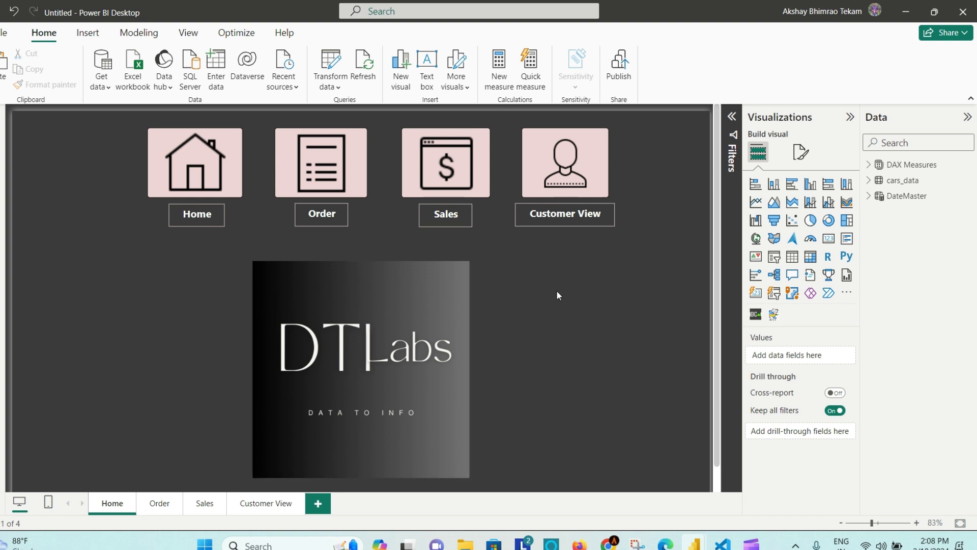
Copy the four page icons from the Home page to the Order page and place them near the page's upper-right corner
{"action": "left_click_drag", "start_coordinate": [91, 118], "coordinate": [643, 205]}
{"action": "left_click_drag", "start_coordinate": [93, 118], "coordinate": [111, 146]}
{"action": "left_click_drag", "start_coordinate": [113, 120], "coordinate": [643, 199]}
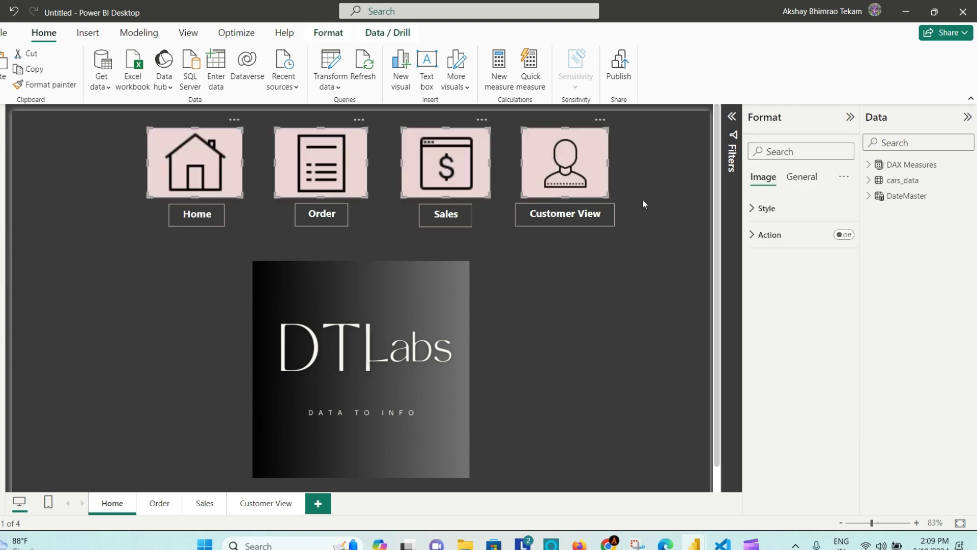
{"action": "left_click", "coordinate": [159, 503]}
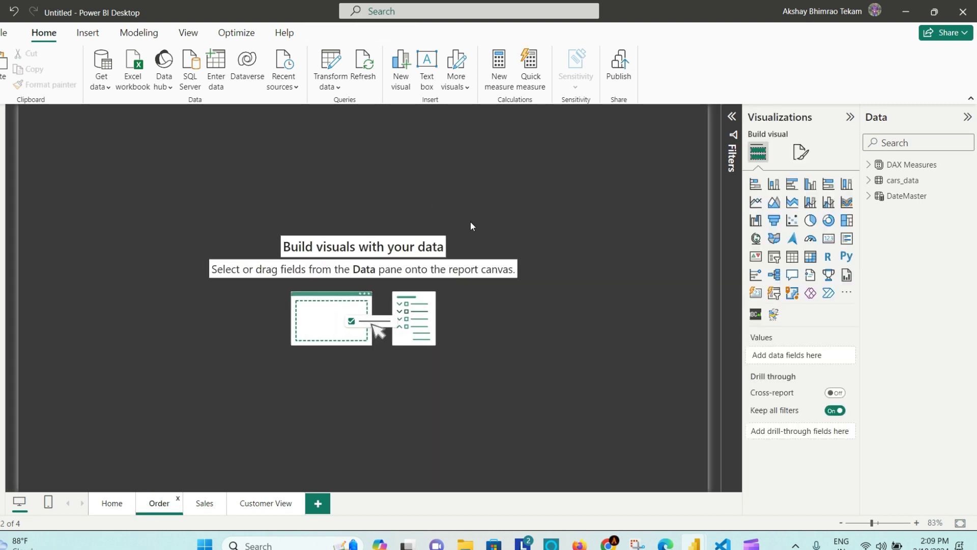
{"action": "key", "text": "ctrl+v"}
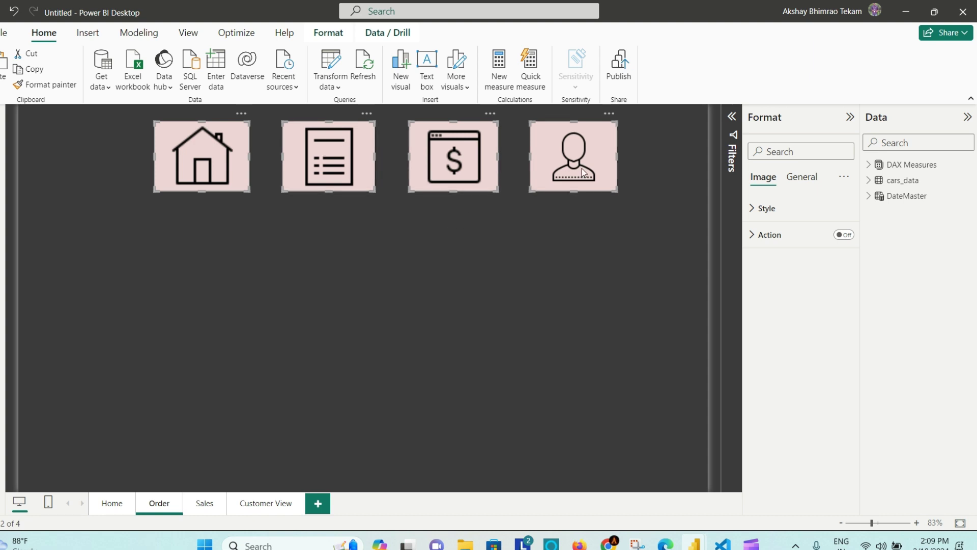
{"action": "left_click_drag", "start_coordinate": [588, 142], "coordinate": [662, 141]}
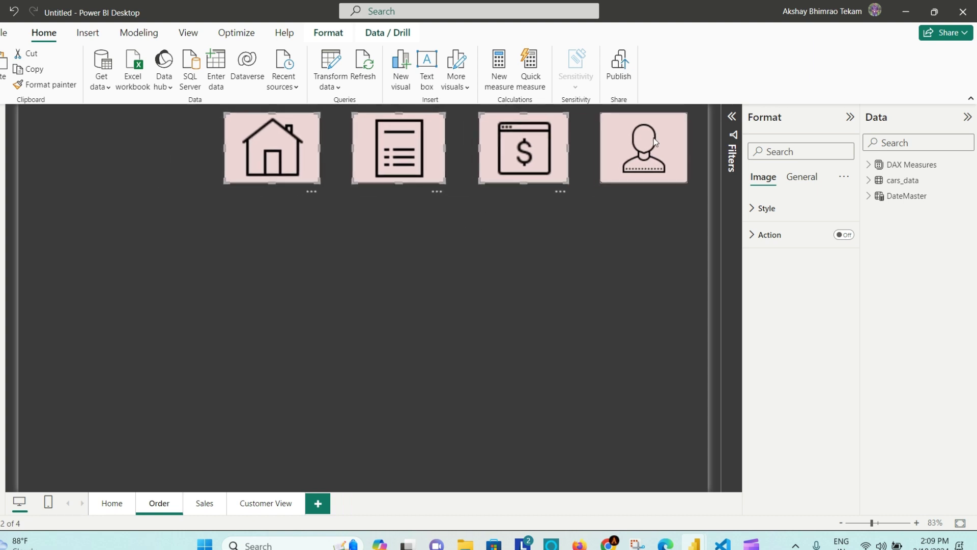
{"action": "left_click", "coordinate": [663, 141]}
Shrink the home, order, sales and customer icons on the Order page to about half size or smaller
{"action": "left_click", "coordinate": [264, 160]}
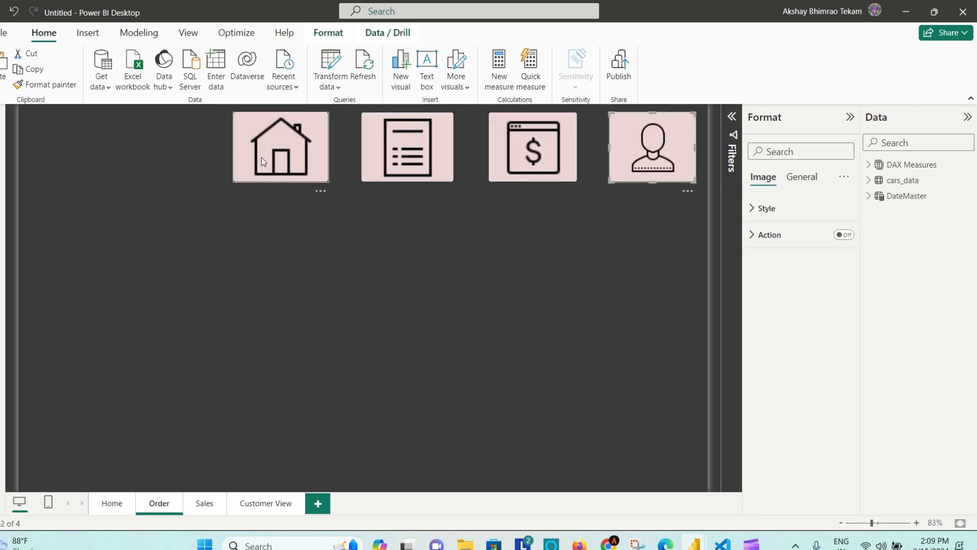
{"action": "left_click_drag", "start_coordinate": [234, 179], "coordinate": [283, 148]}
{"action": "left_click", "coordinate": [398, 179]}
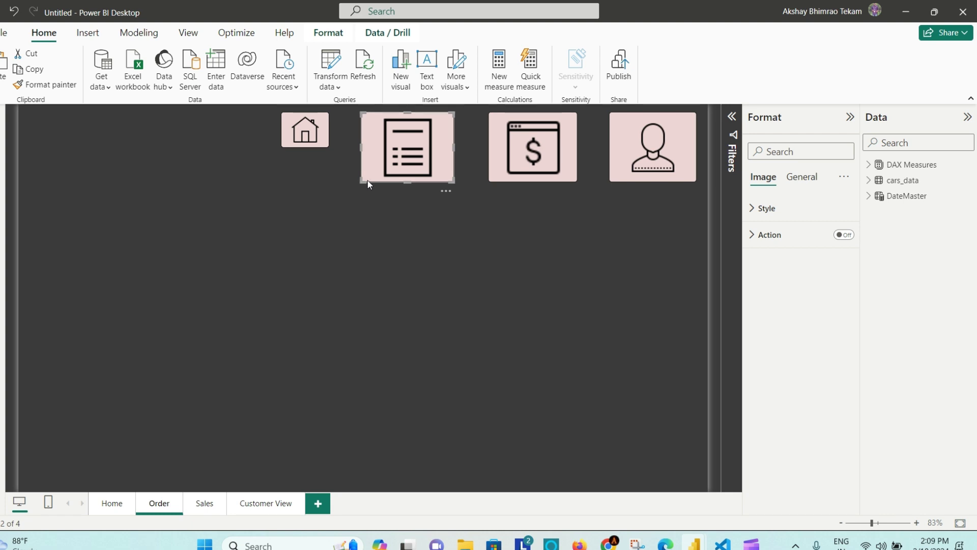
{"action": "left_click_drag", "start_coordinate": [362, 181], "coordinate": [408, 152]}
{"action": "left_click", "coordinate": [560, 146]}
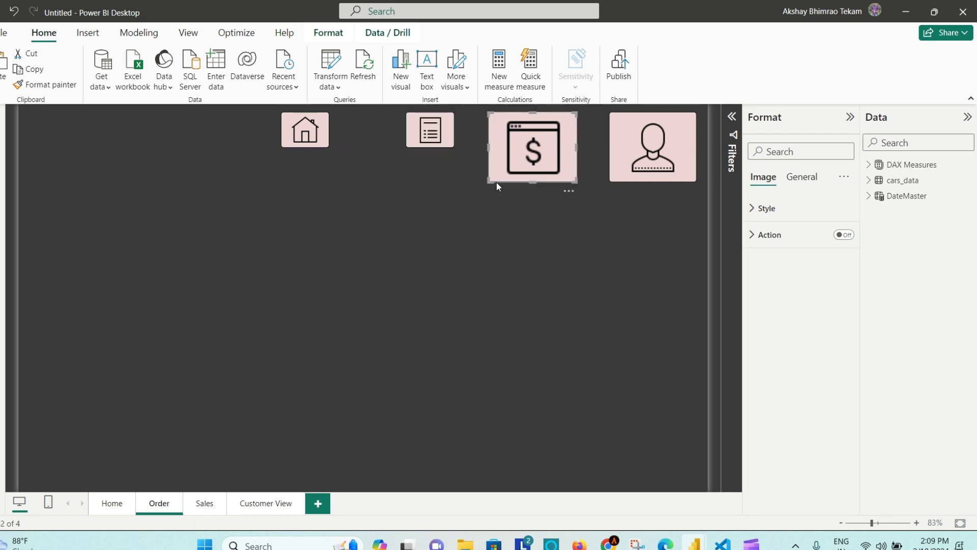
{"action": "left_click_drag", "start_coordinate": [490, 182], "coordinate": [533, 148]}
{"action": "left_click", "coordinate": [610, 176]}
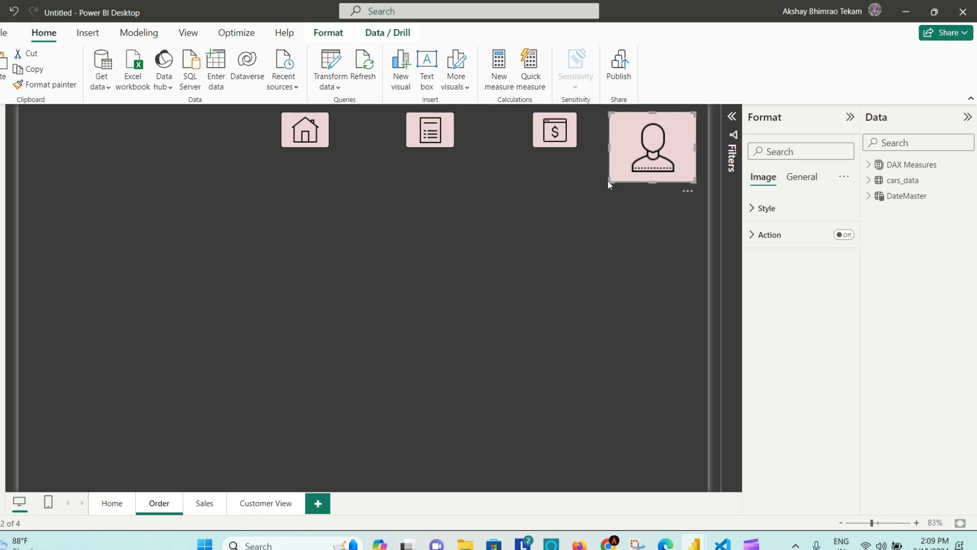
{"action": "left_click_drag", "start_coordinate": [607, 182], "coordinate": [656, 120]}
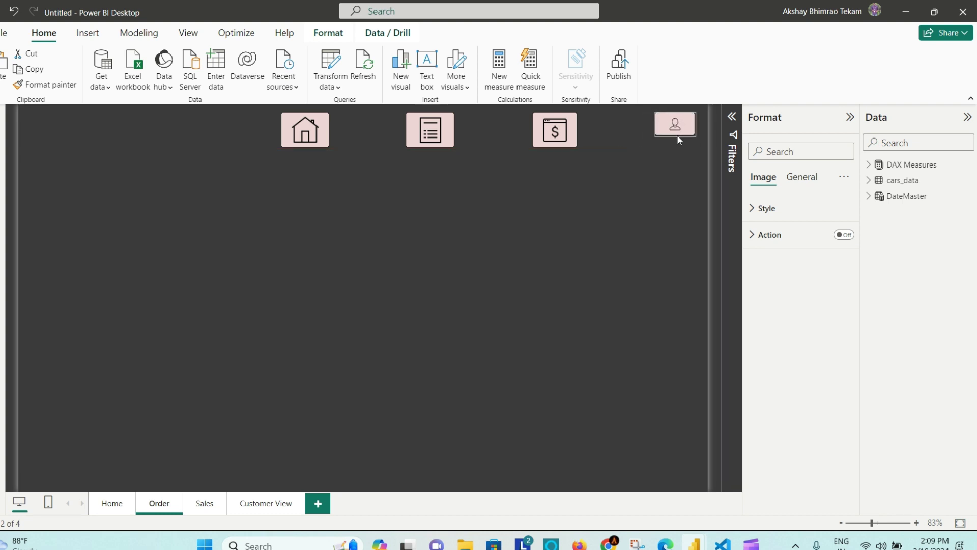
Reduce the sales, order and home icons to the customer icon's height and line them up closely beside it in one row
{"action": "left_click", "coordinate": [555, 141]}
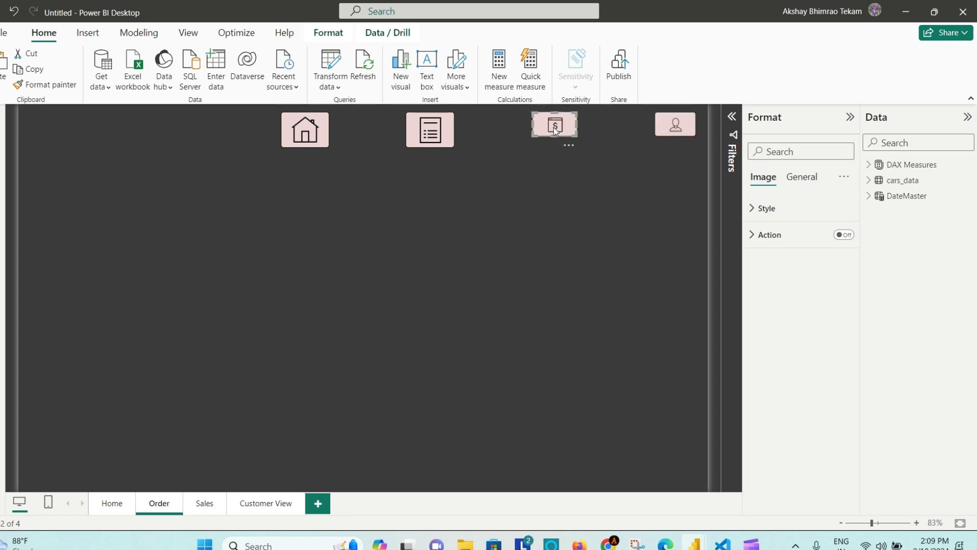
{"action": "left_click_drag", "start_coordinate": [562, 132], "coordinate": [612, 132]}
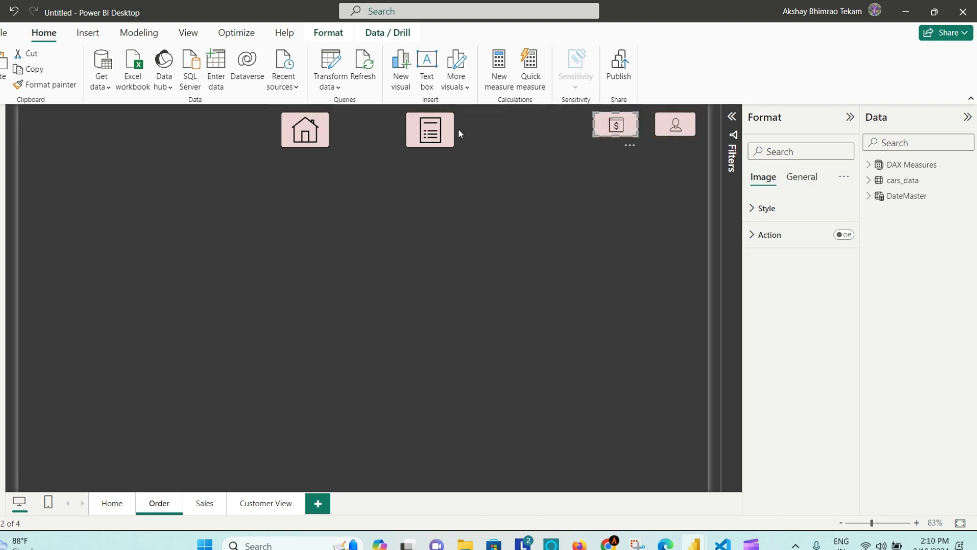
{"action": "left_click_drag", "start_coordinate": [437, 134], "coordinate": [555, 135]}
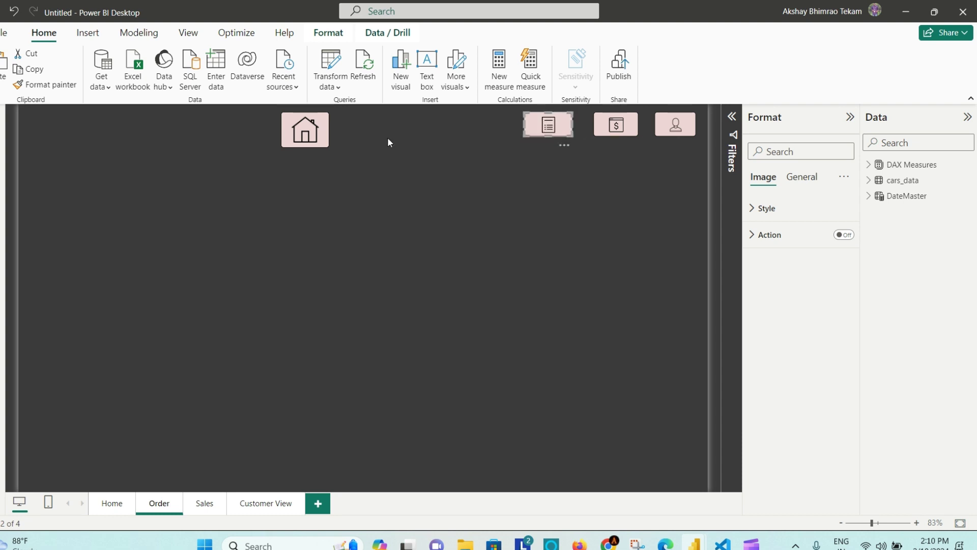
{"action": "left_click_drag", "start_coordinate": [298, 135], "coordinate": [482, 134]}
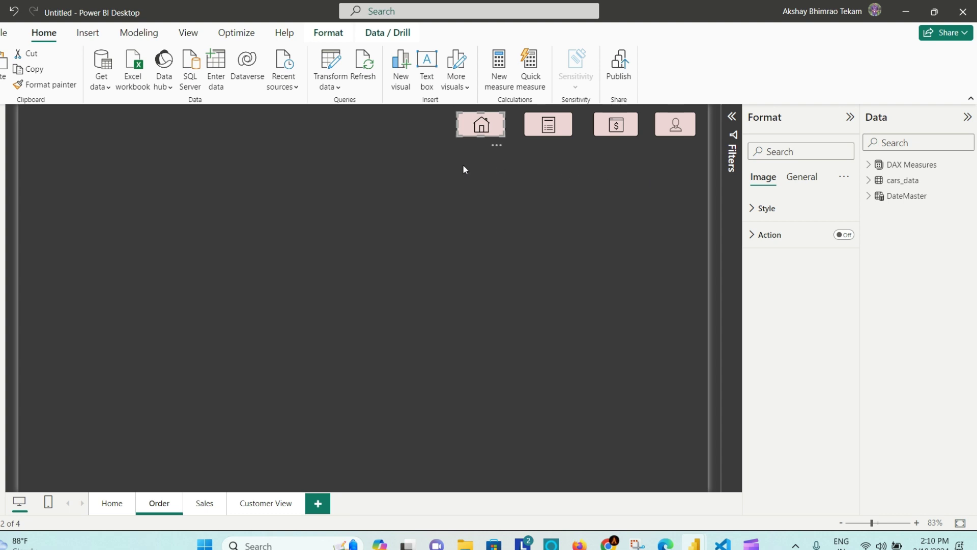
Set the alt text of the home icon on the Order page to "Home"
{"action": "left_click", "coordinate": [406, 167]}
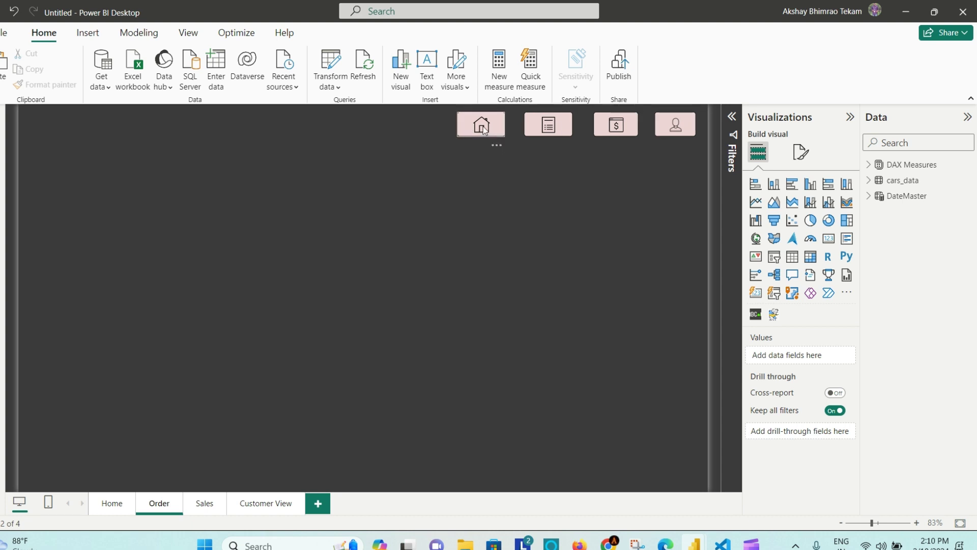
{"action": "left_click", "coordinate": [105, 503]}
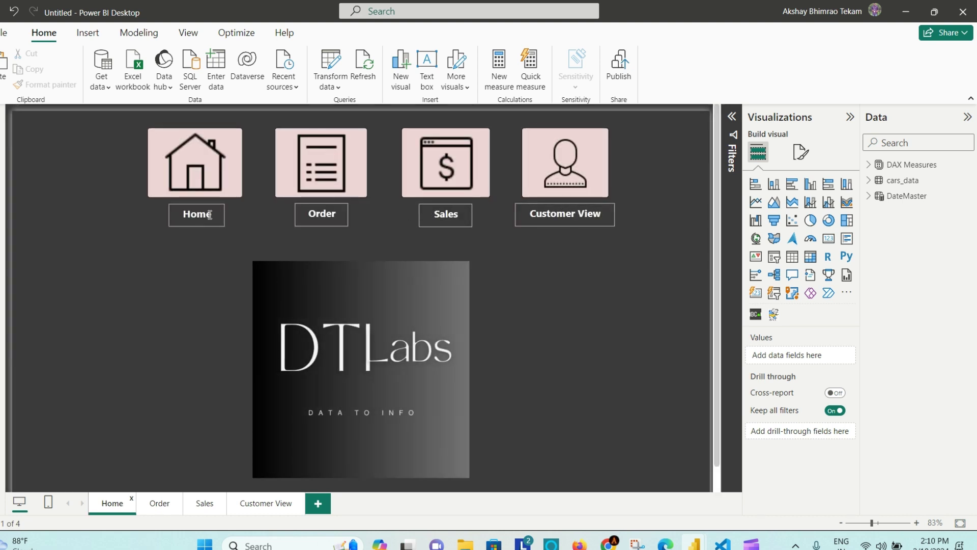
{"action": "left_click", "coordinate": [159, 502]}
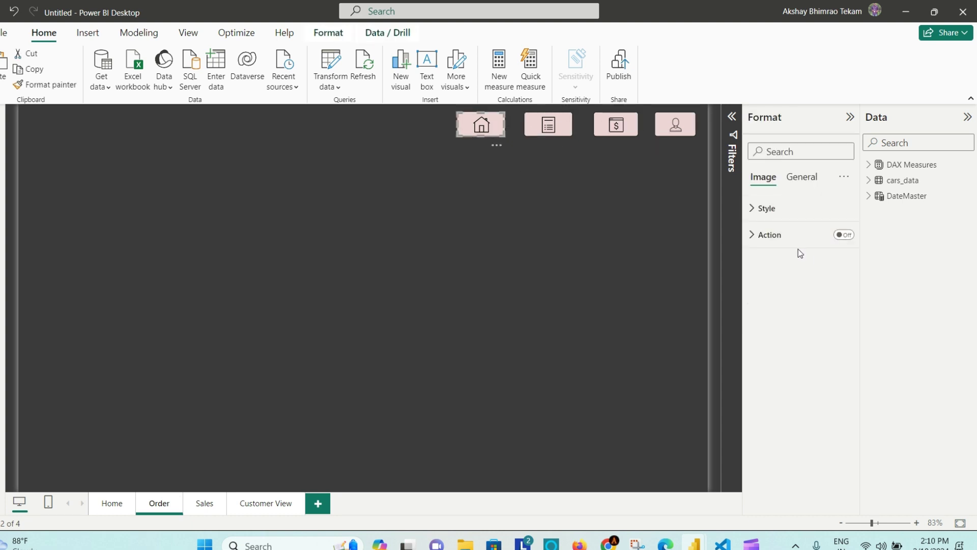
{"action": "left_click", "coordinate": [806, 179]}
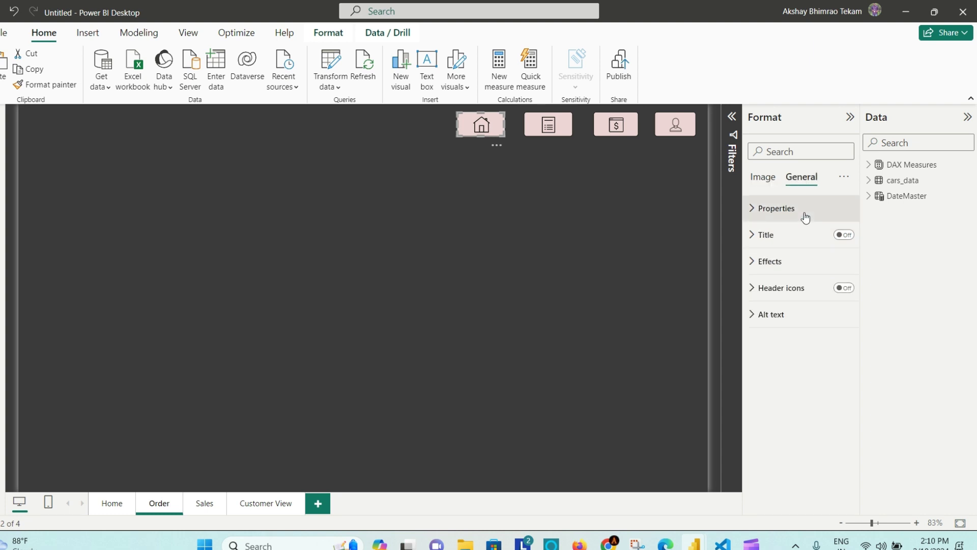
{"action": "left_click", "coordinate": [760, 315]}
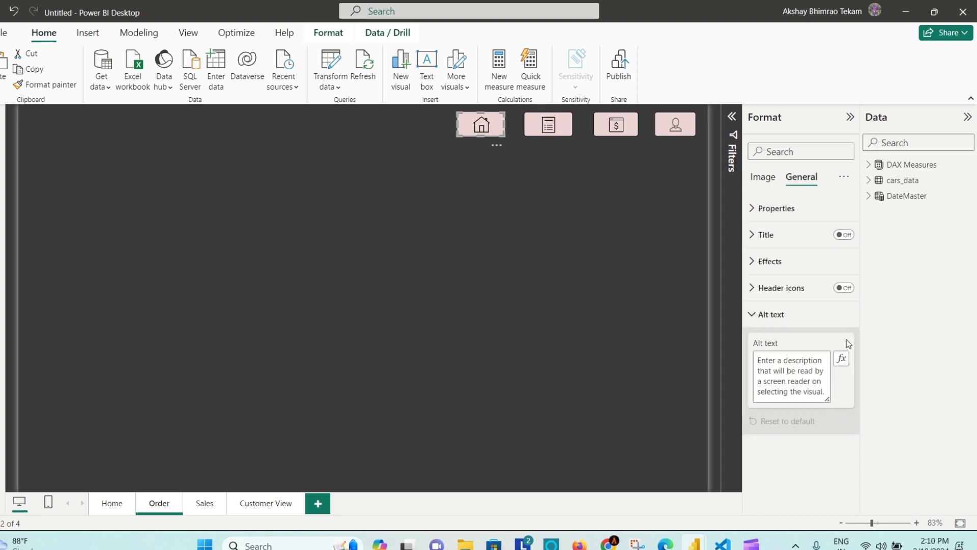
{"action": "left_click", "coordinate": [810, 371]}
{"action": "type", "text": "Home"}
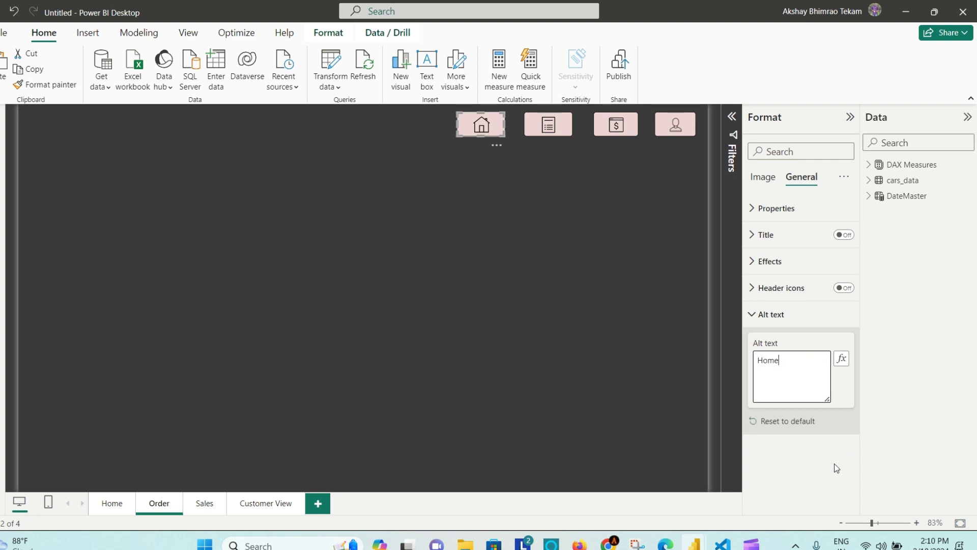
{"action": "left_click", "coordinate": [819, 460]}
{"action": "left_click", "coordinate": [568, 224]}
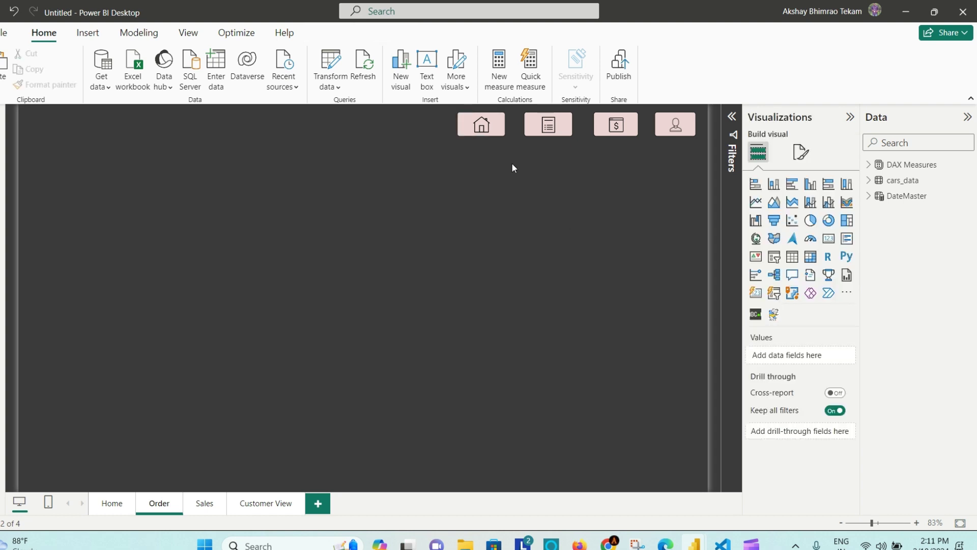
Look through the home icon's general formatting options, including size, background, border, header icons and alt text, for a hover label setting
{"action": "left_click", "coordinate": [801, 155]}
{"action": "left_click", "coordinate": [491, 123]}
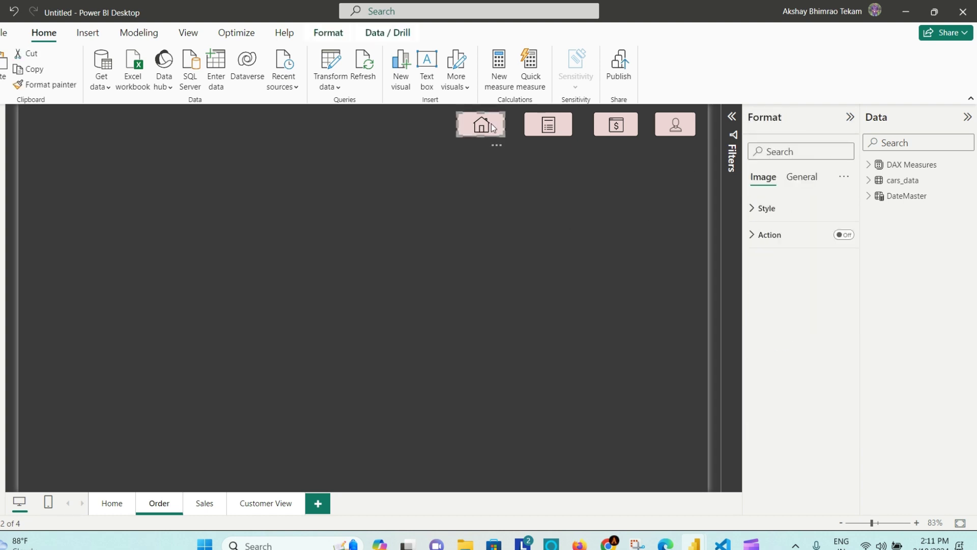
{"action": "left_click", "coordinate": [801, 182]}
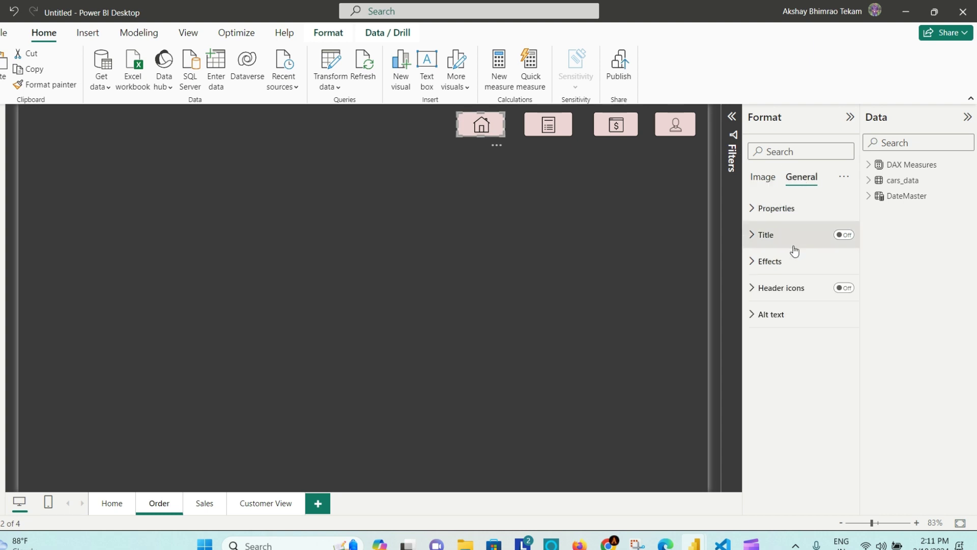
{"action": "left_click", "coordinate": [754, 262]}
{"action": "scroll", "coordinate": [781, 288], "scroll_direction": "down", "scroll_amount": 1}
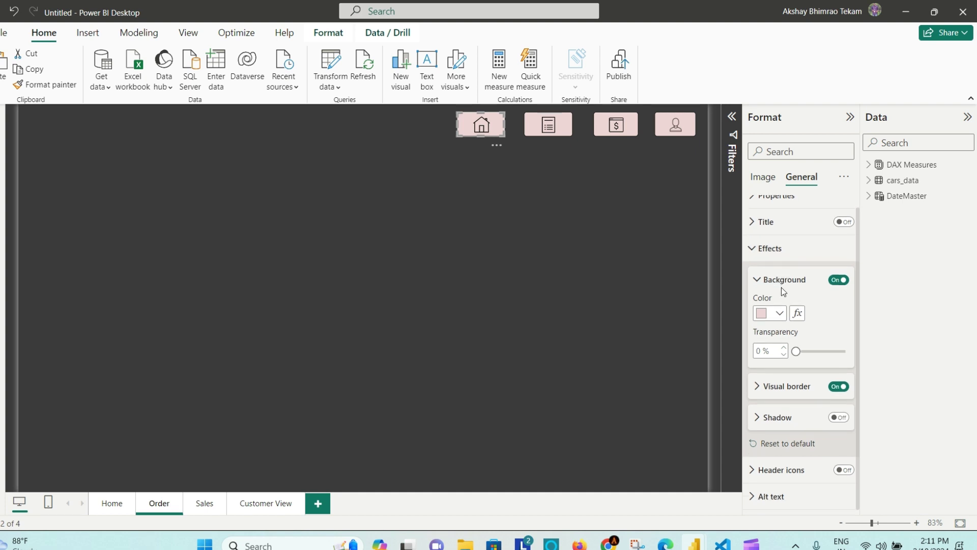
{"action": "scroll", "coordinate": [781, 287], "scroll_direction": "up", "scroll_amount": 1}
{"action": "left_click", "coordinate": [754, 208]}
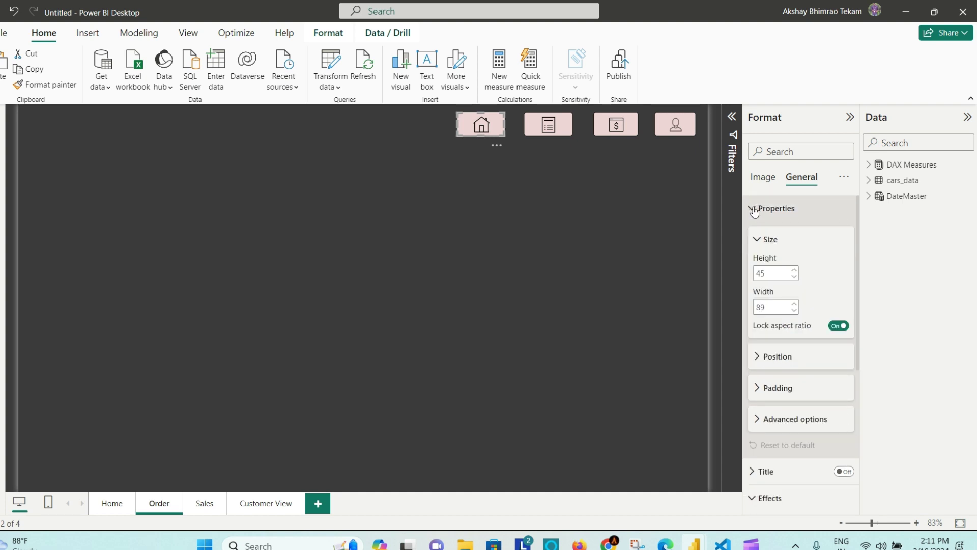
{"action": "scroll", "coordinate": [794, 326], "scroll_direction": "down", "scroll_amount": 3}
{"action": "scroll", "coordinate": [795, 336], "scroll_direction": "down", "scroll_amount": 1}
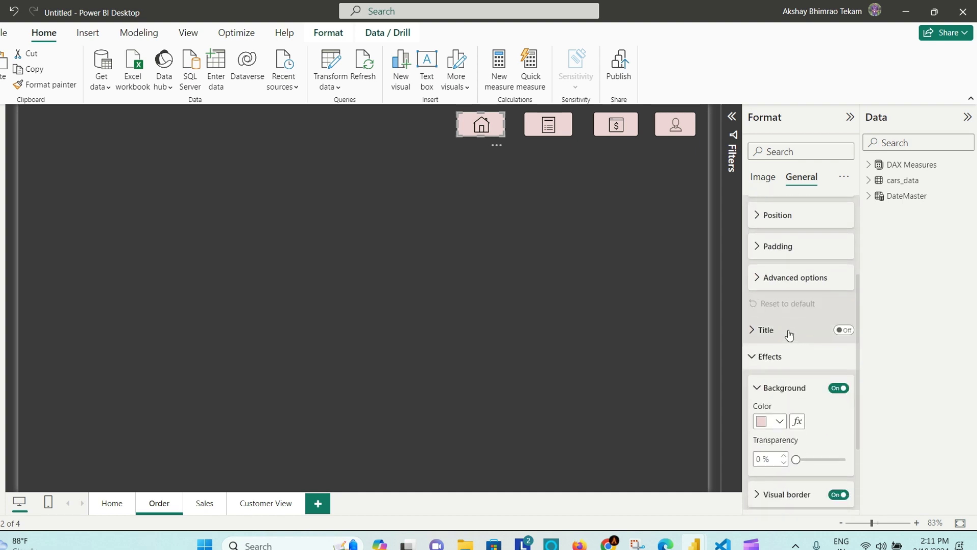
{"action": "left_click", "coordinate": [759, 278]}
{"action": "left_click", "coordinate": [759, 279]}
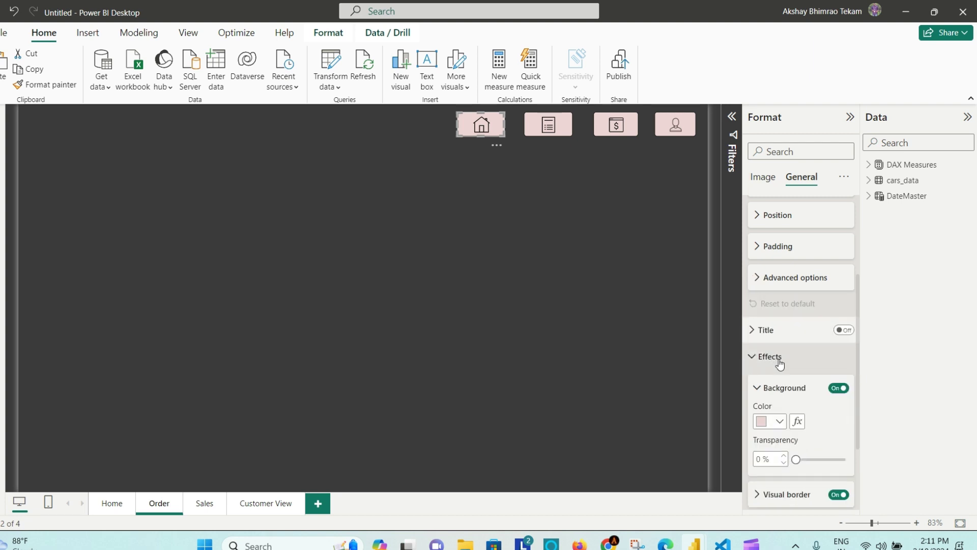
{"action": "scroll", "coordinate": [811, 368], "scroll_direction": "down", "scroll_amount": 3}
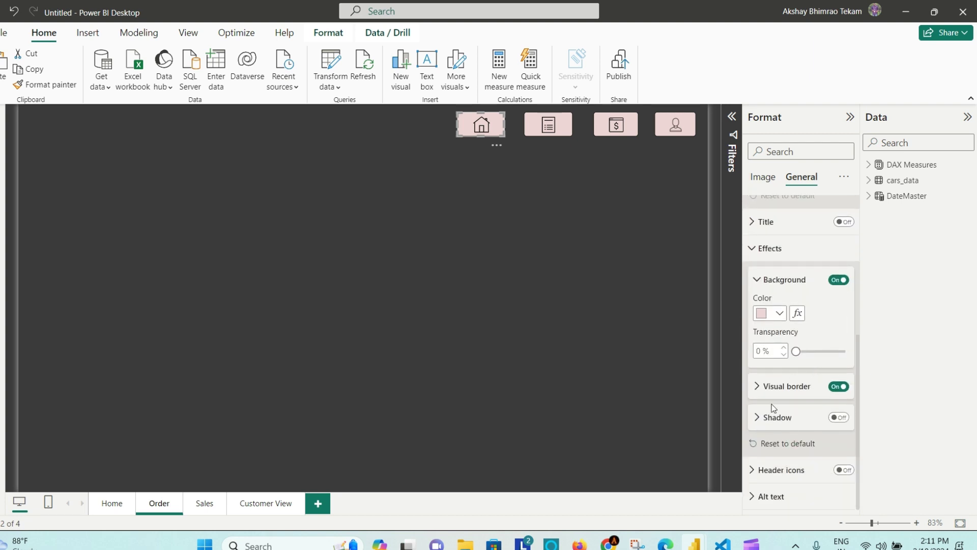
{"action": "left_click", "coordinate": [763, 387]}
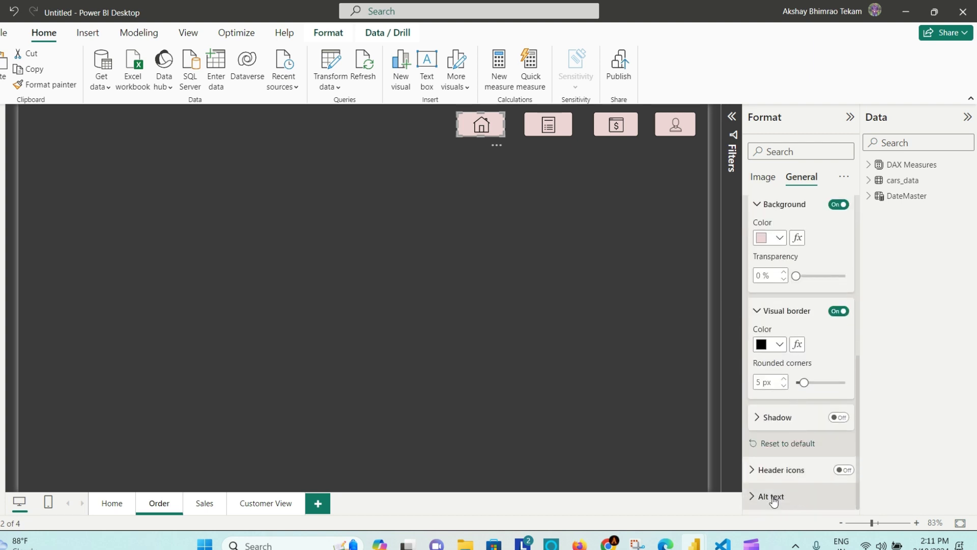
{"action": "left_click", "coordinate": [769, 469]}
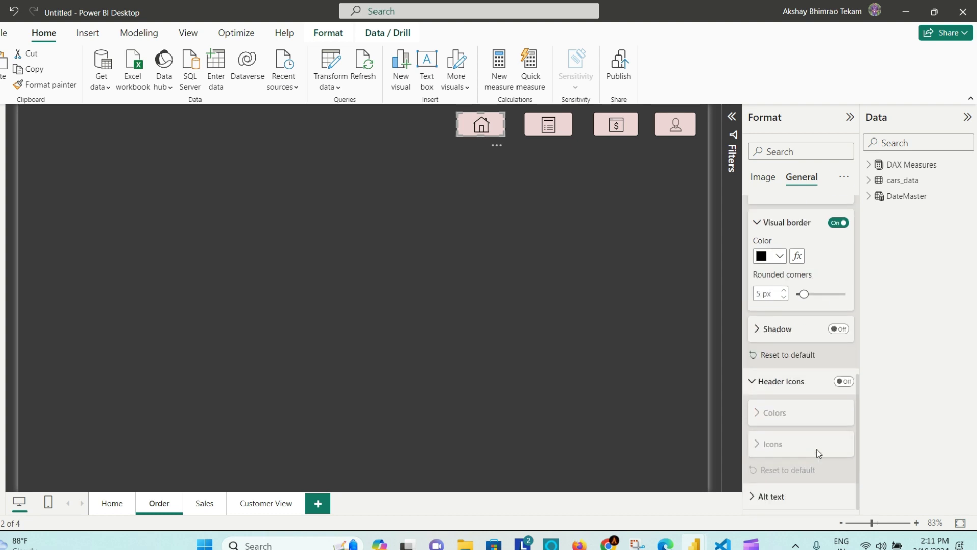
{"action": "left_click", "coordinate": [773, 496]}
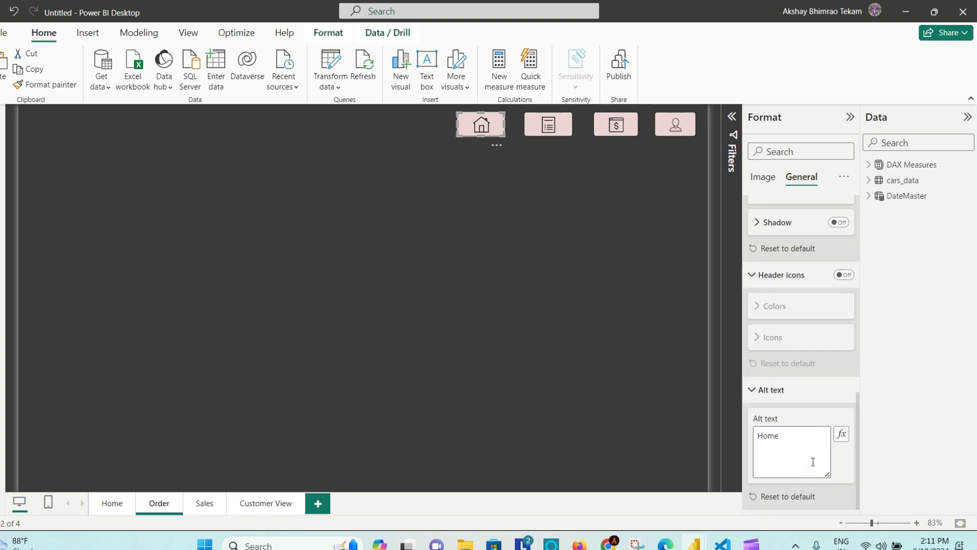
{"action": "left_click", "coordinate": [810, 441]}
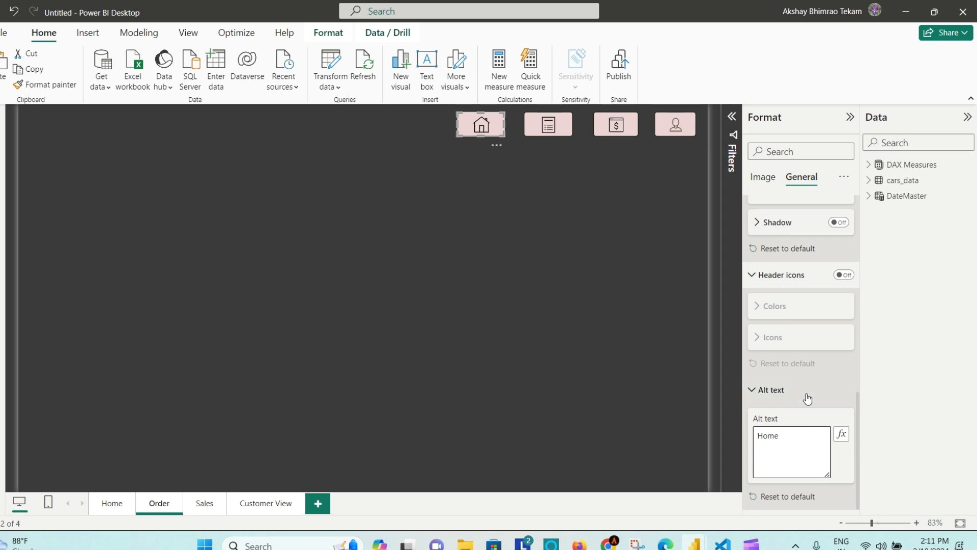
{"action": "scroll", "coordinate": [805, 393], "scroll_direction": "up", "scroll_amount": 8}
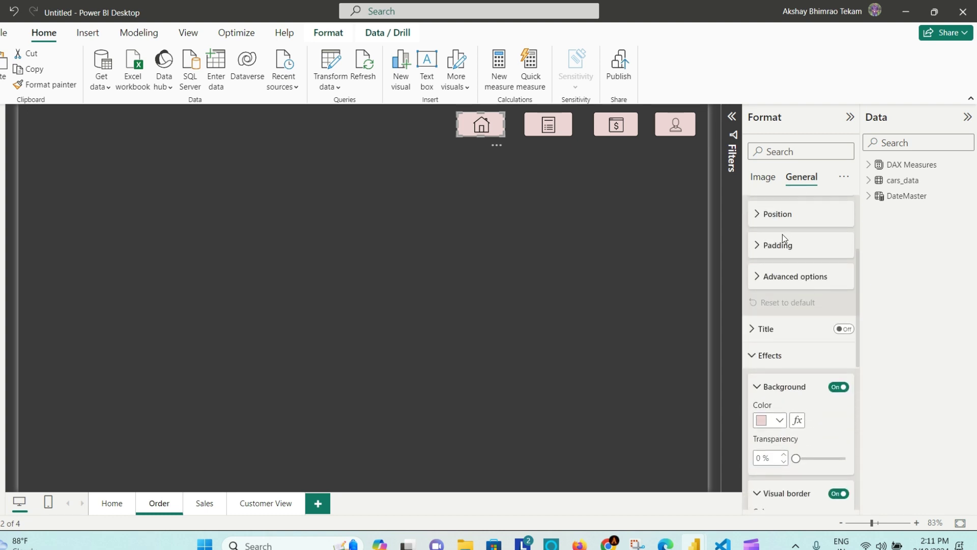
Turn on the action for the Order page's home icon and set its tooltip text to "Home"
{"action": "left_click", "coordinate": [770, 178]}
{"action": "left_click", "coordinate": [782, 213]}
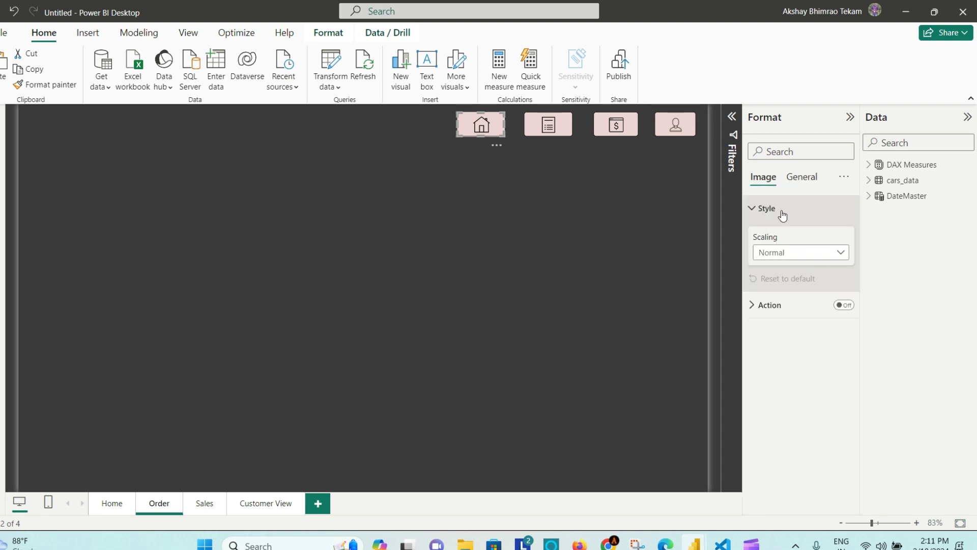
{"action": "left_click", "coordinate": [752, 304]}
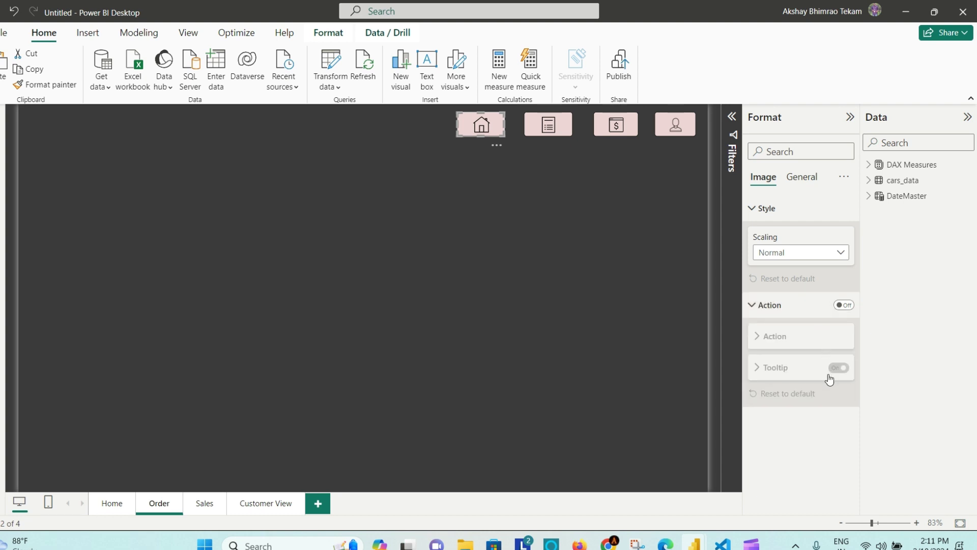
{"action": "left_click", "coordinate": [844, 305]}
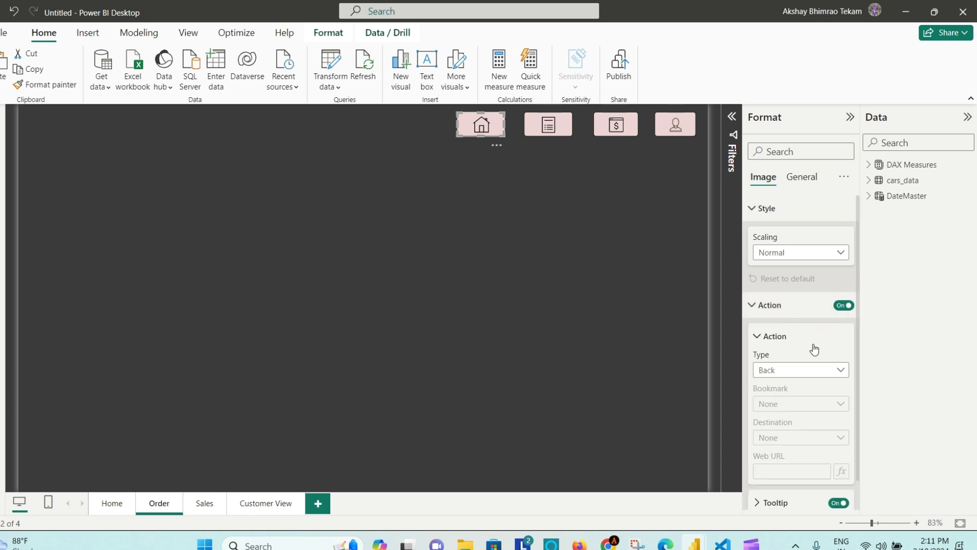
{"action": "scroll", "coordinate": [814, 349], "scroll_direction": "down", "scroll_amount": 1}
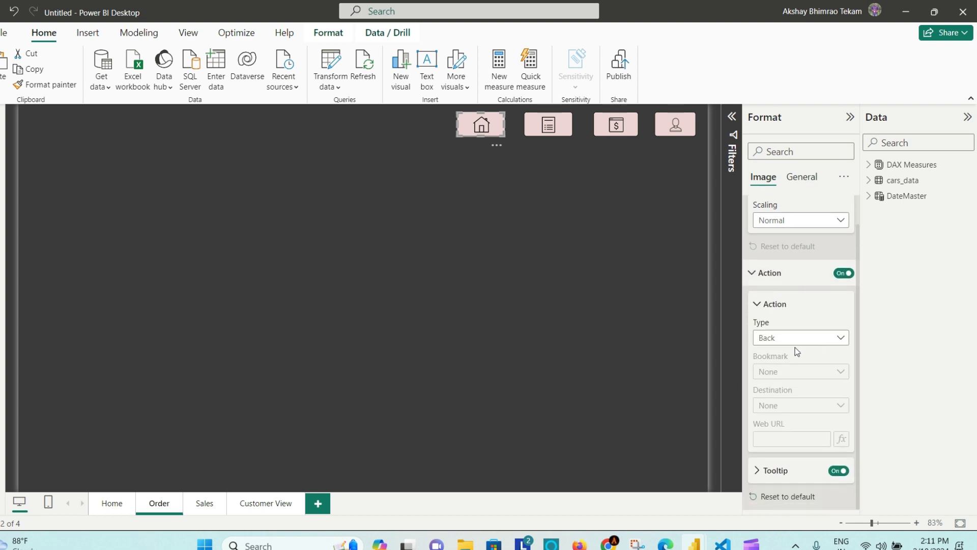
{"action": "left_click", "coordinate": [758, 470]}
{"action": "left_click", "coordinate": [804, 469]}
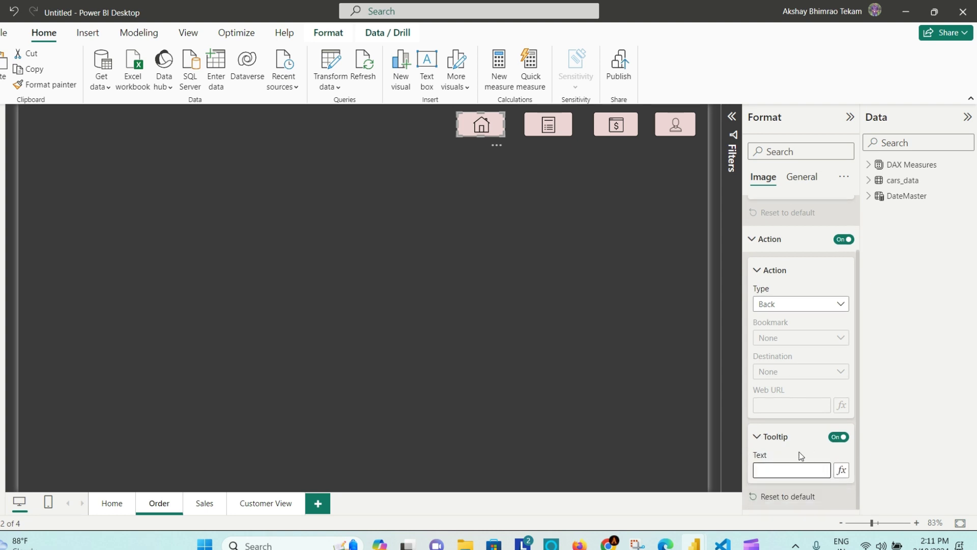
{"action": "type", "text": "Home"}
{"action": "left_click", "coordinate": [799, 452]}
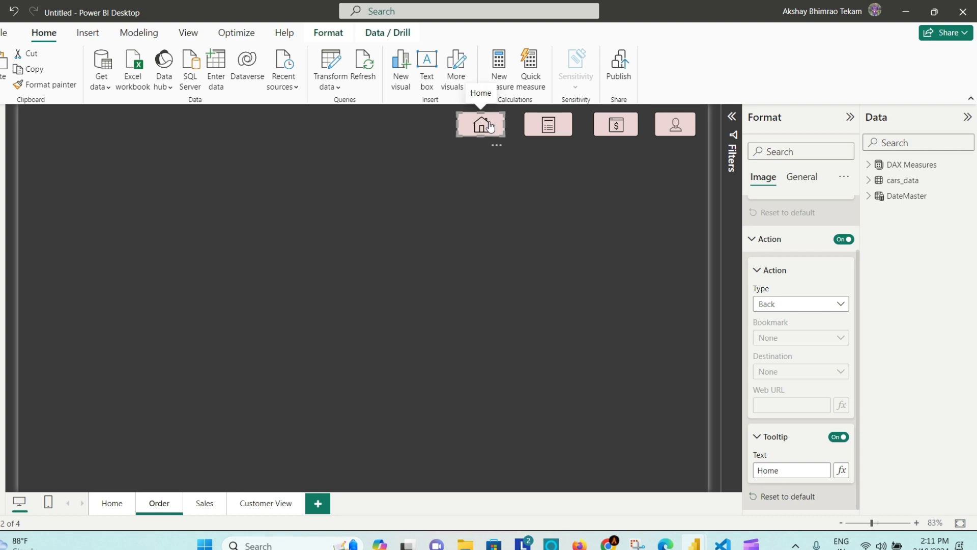
Turn on the action for the order icon on the Order page and fill in its tooltip text
{"action": "left_click", "coordinate": [569, 126]}
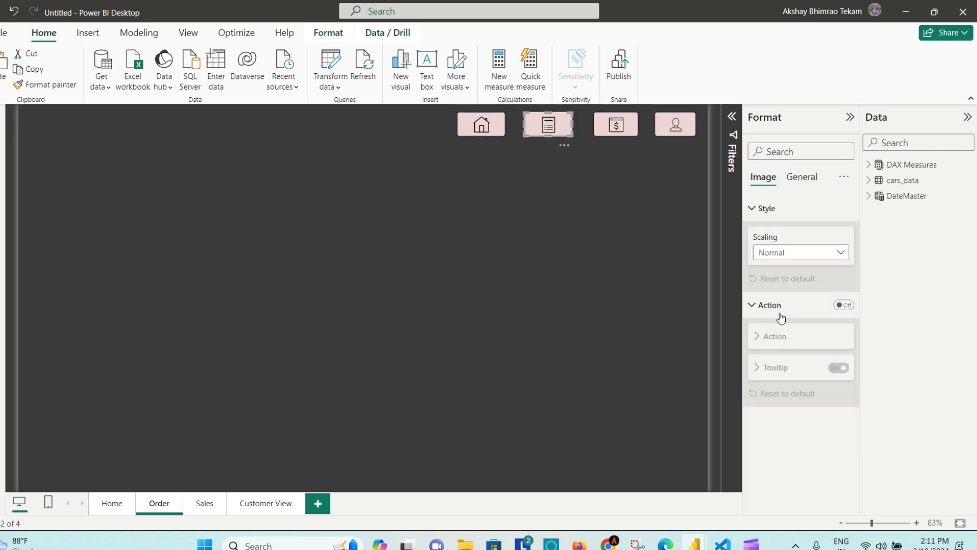
{"action": "left_click", "coordinate": [843, 305]}
{"action": "scroll", "coordinate": [813, 428], "scroll_direction": "down", "scroll_amount": 2}
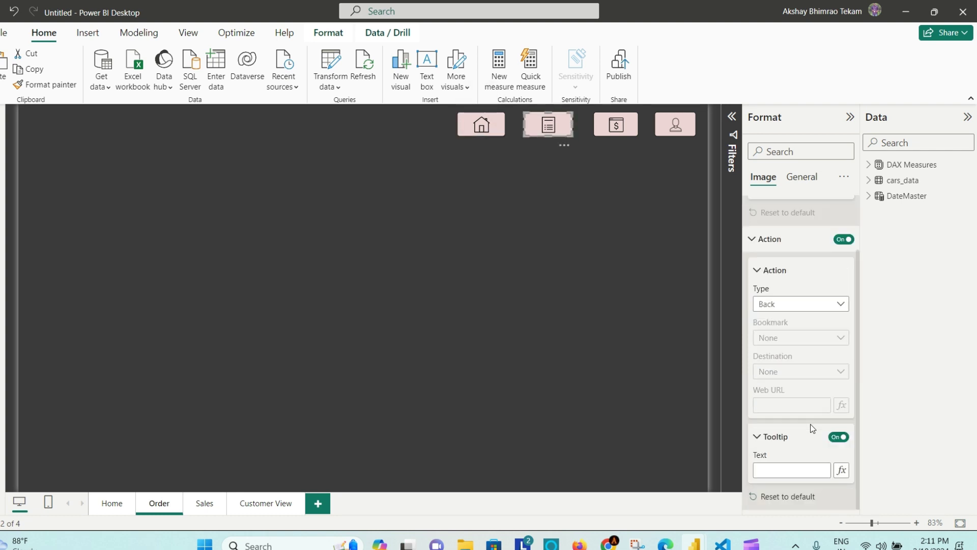
{"action": "left_click", "coordinate": [788, 467]}
Turn on the action for the sales icon on the Order page and fill in its tooltip text
{"action": "left_click", "coordinate": [617, 125]}
{"action": "left_click", "coordinate": [843, 305]}
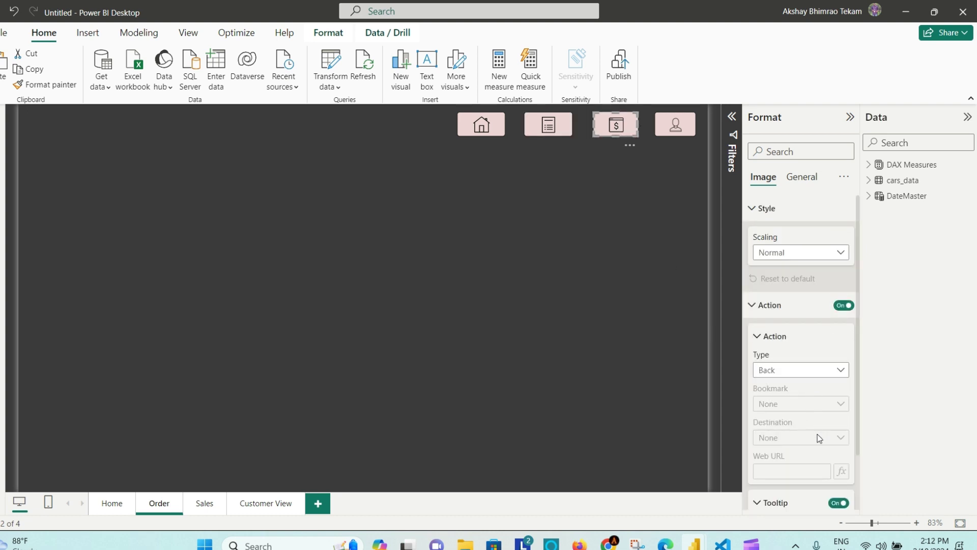
{"action": "scroll", "coordinate": [818, 436], "scroll_direction": "down", "scroll_amount": 2}
{"action": "left_click", "coordinate": [802, 470]}
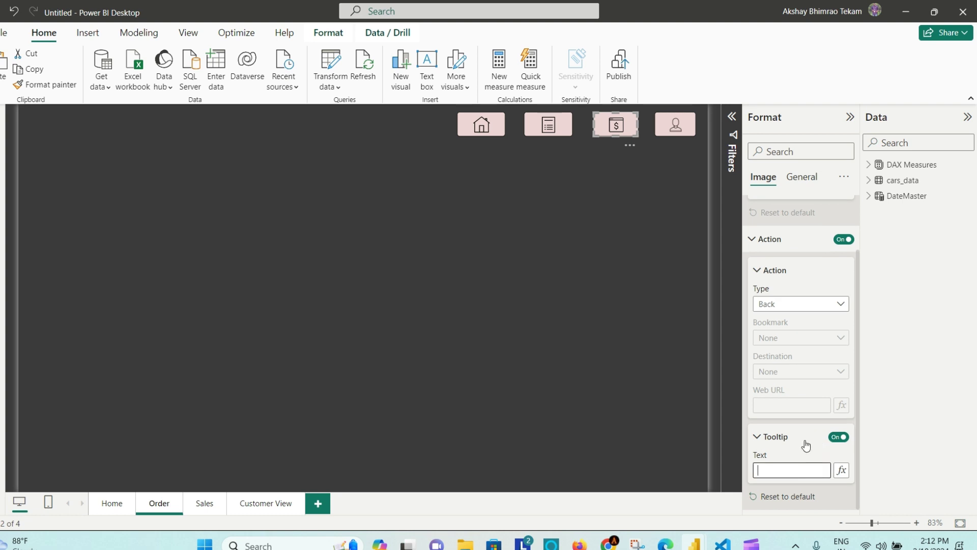
{"action": "left_click", "coordinate": [809, 453]}
Turn on the customer icon's action on the Order page and set its tooltip text to "Customer View"
{"action": "left_click", "coordinate": [678, 122]}
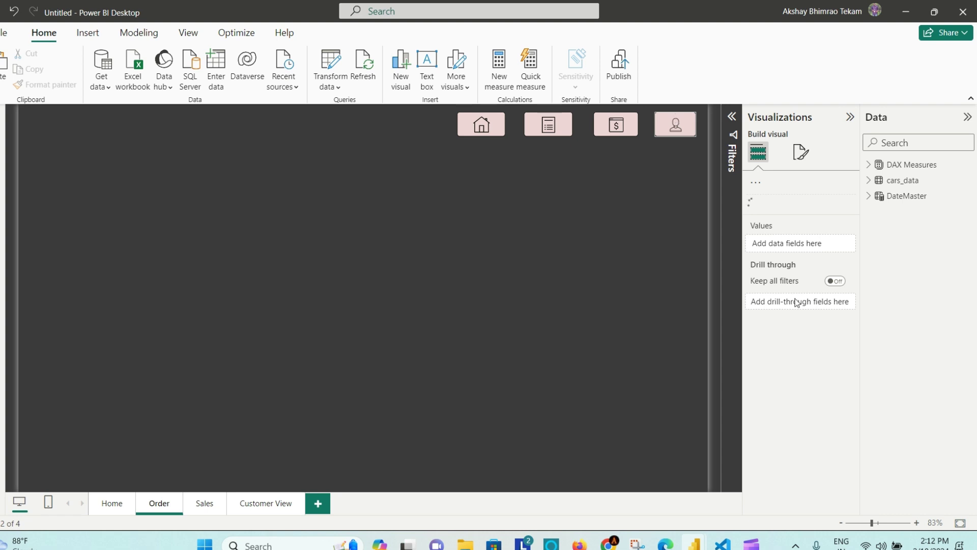
{"action": "left_click", "coordinate": [787, 232]}
{"action": "left_click", "coordinate": [843, 234]}
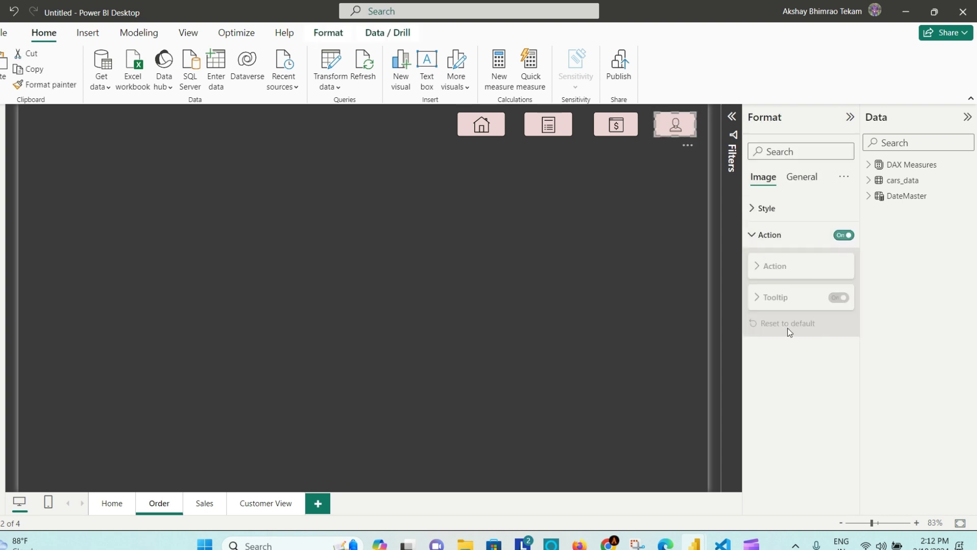
{"action": "left_click", "coordinate": [777, 439]}
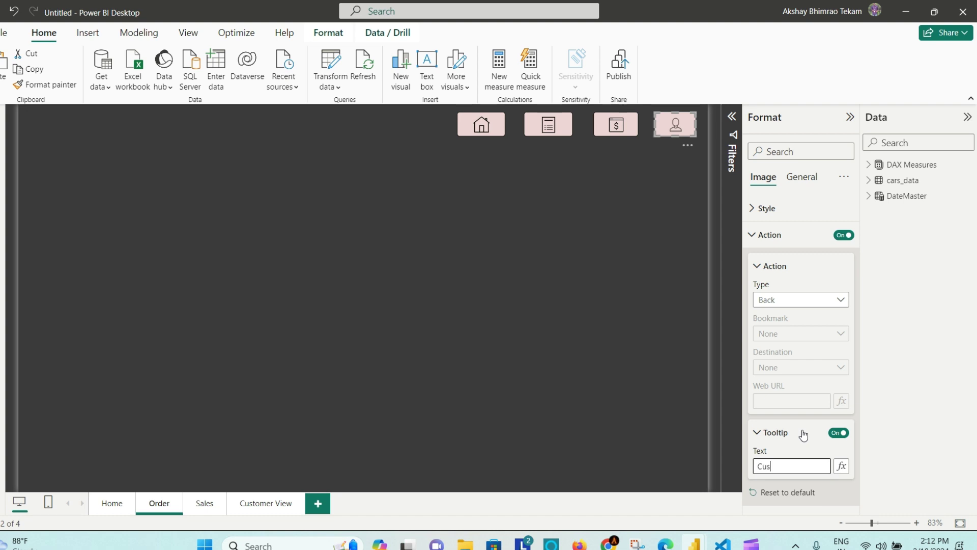
{"action": "type", "text": "Customer View"}
{"action": "left_click", "coordinate": [585, 267]}
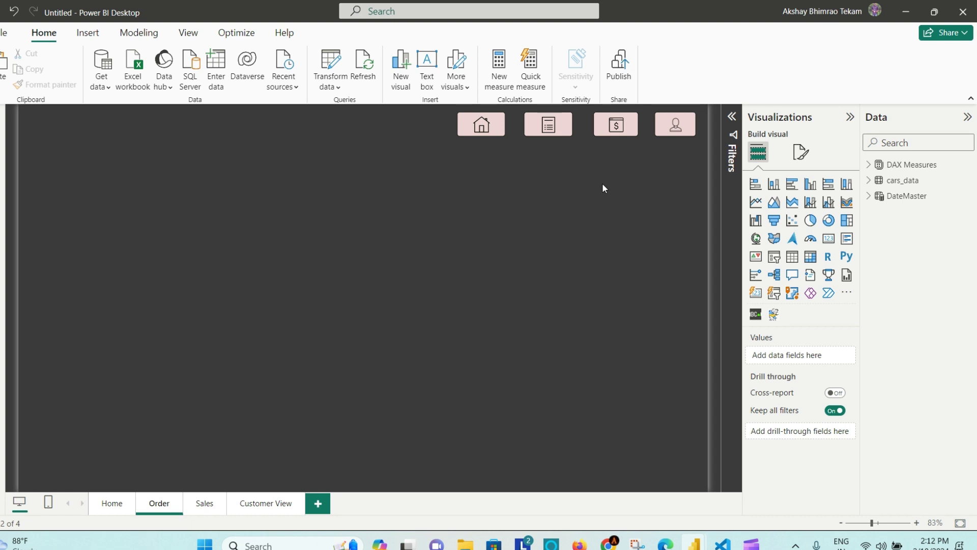
Turn on the action for the Home page's order icon, with type Page navigation and destination Order
{"action": "left_click", "coordinate": [111, 504]}
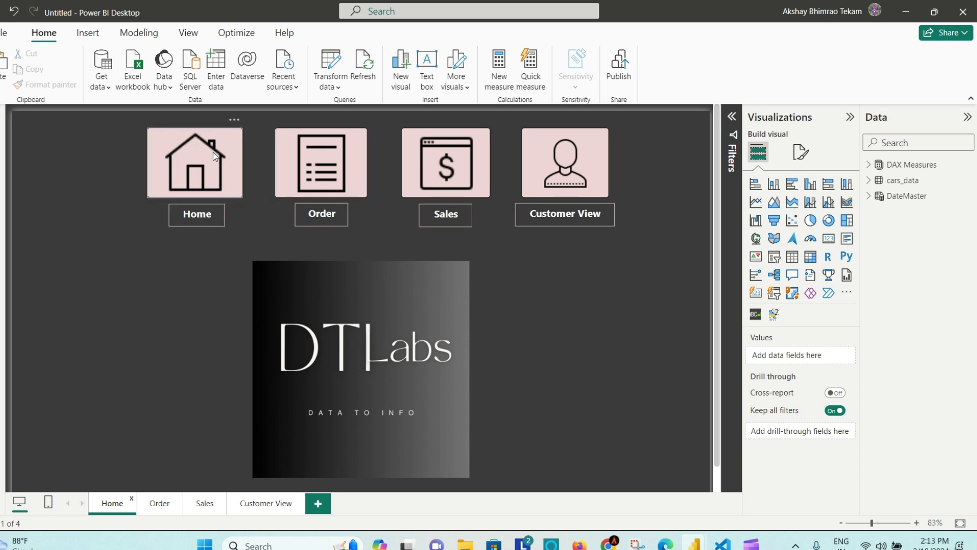
{"action": "left_click", "coordinate": [321, 161]}
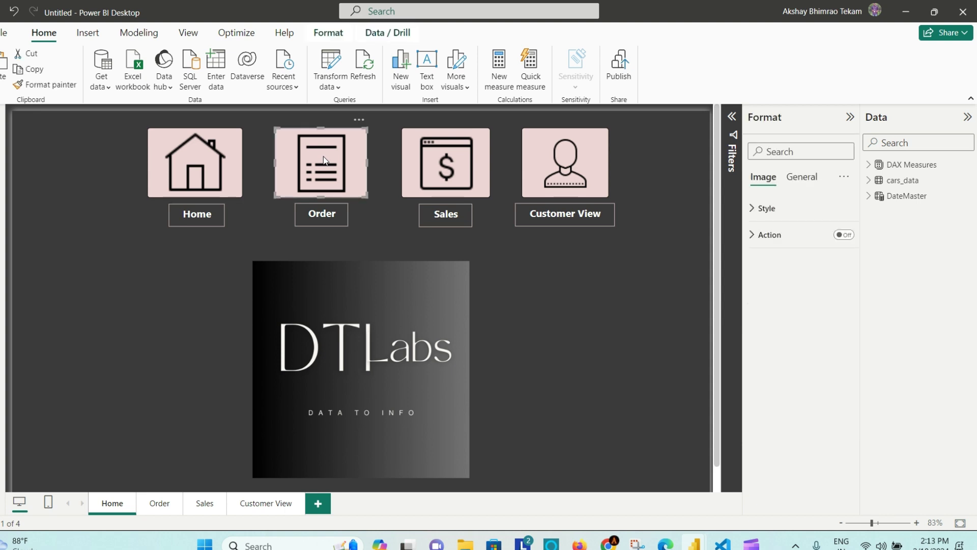
{"action": "left_click", "coordinate": [844, 235]}
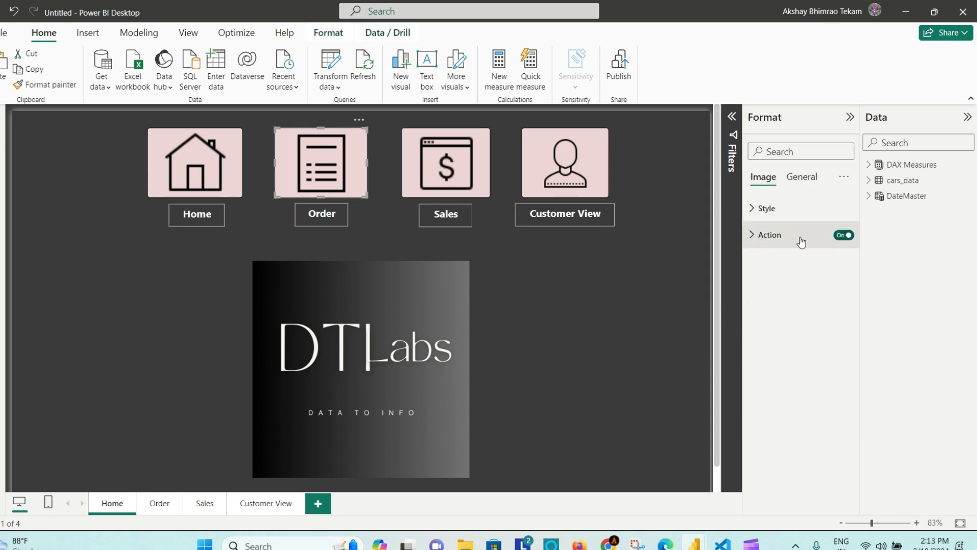
{"action": "left_click", "coordinate": [772, 234]}
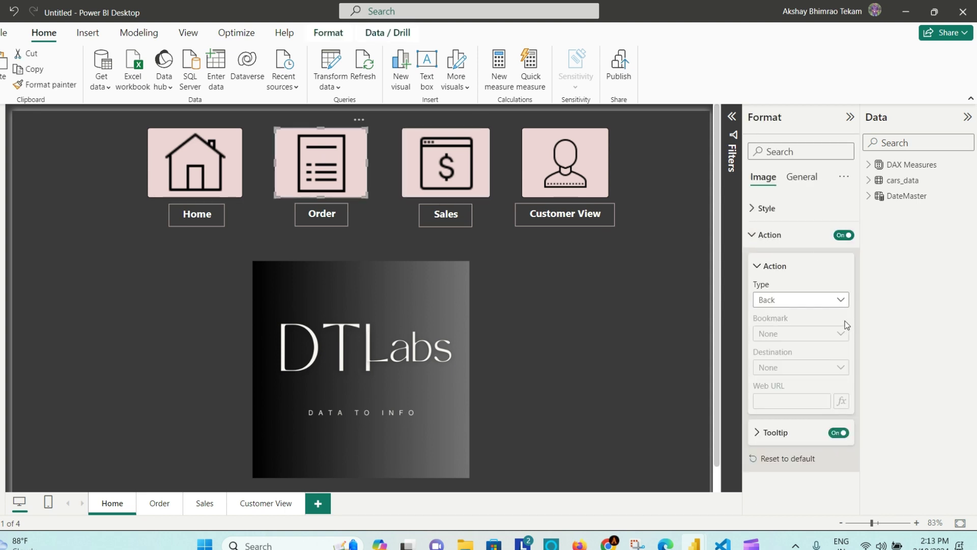
{"action": "left_click", "coordinate": [843, 303]}
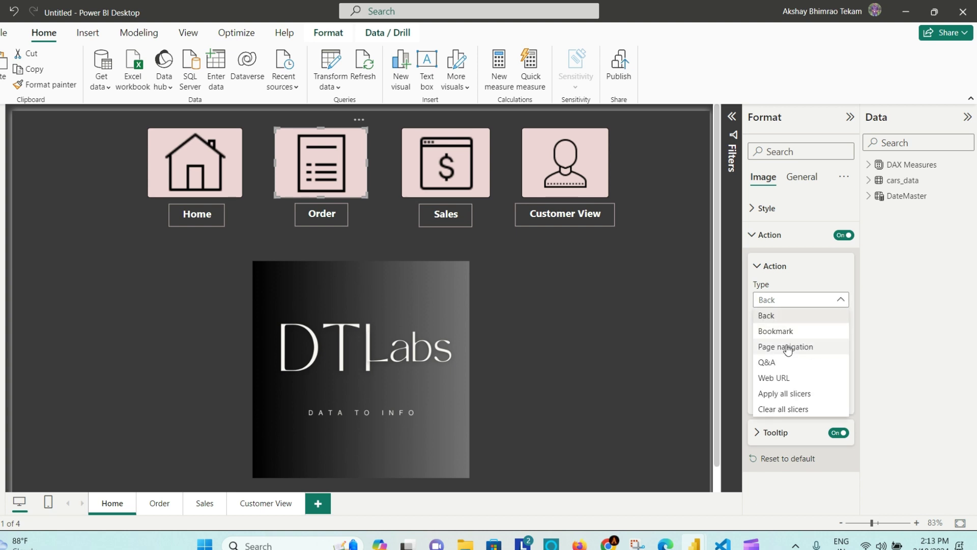
{"action": "left_click", "coordinate": [816, 348]}
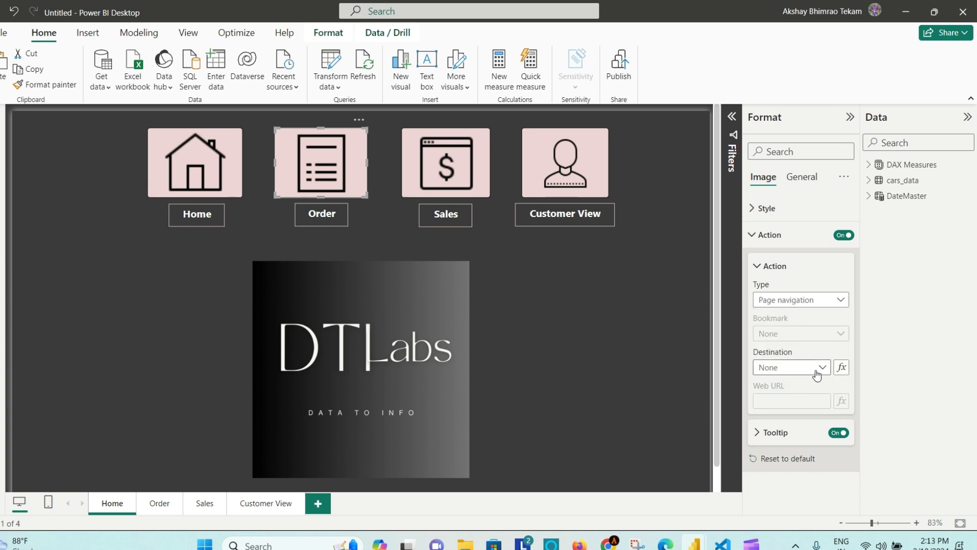
{"action": "left_click", "coordinate": [818, 371]}
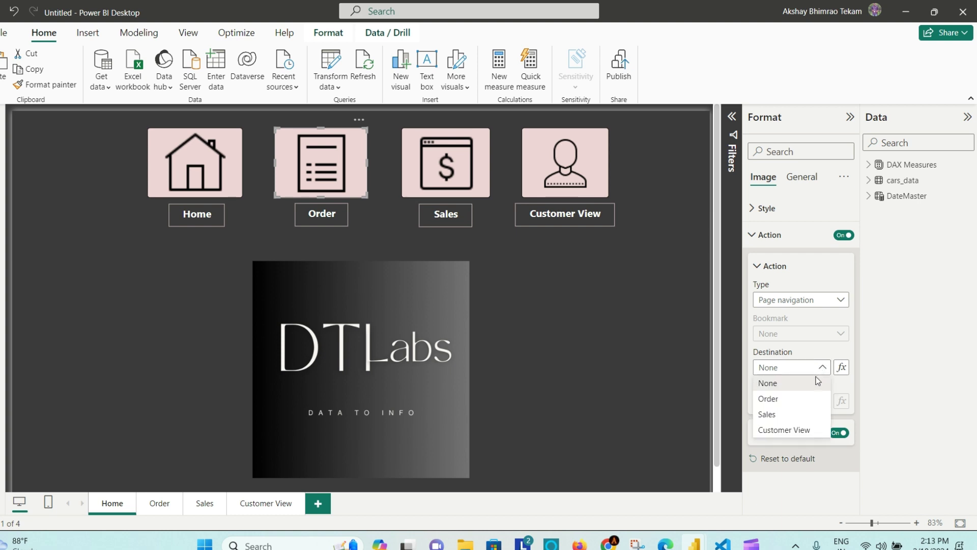
{"action": "left_click", "coordinate": [801, 398]}
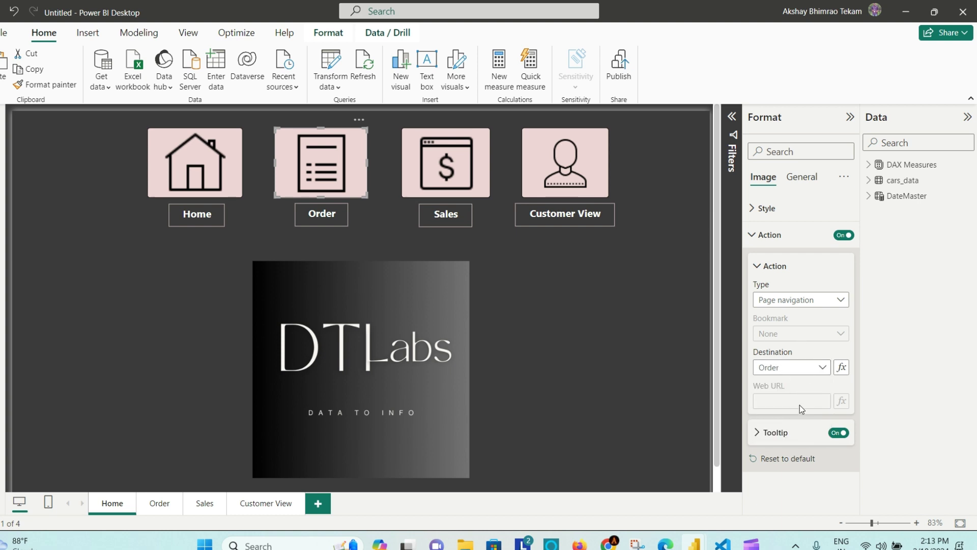
Turn on the action for the Home page's sales icon, with type Page navigation and destination Sales
{"action": "left_click", "coordinate": [439, 158]}
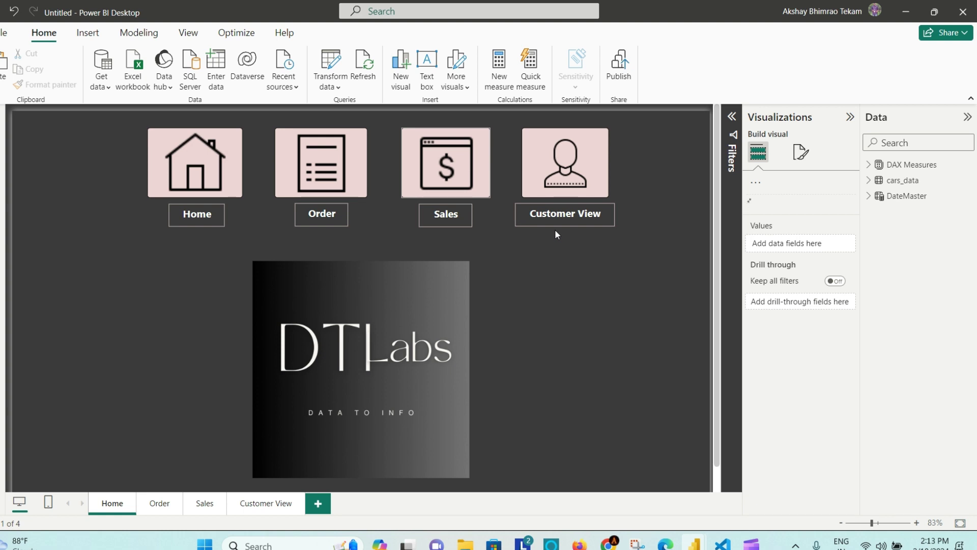
{"action": "left_click", "coordinate": [845, 234]}
{"action": "left_click", "coordinate": [777, 238]}
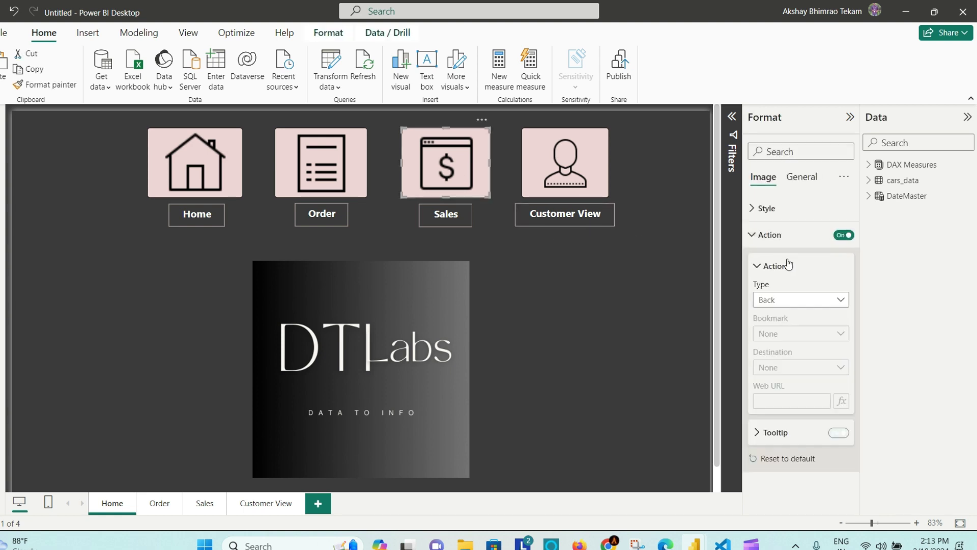
{"action": "left_click", "coordinate": [833, 300]}
{"action": "left_click", "coordinate": [807, 344]}
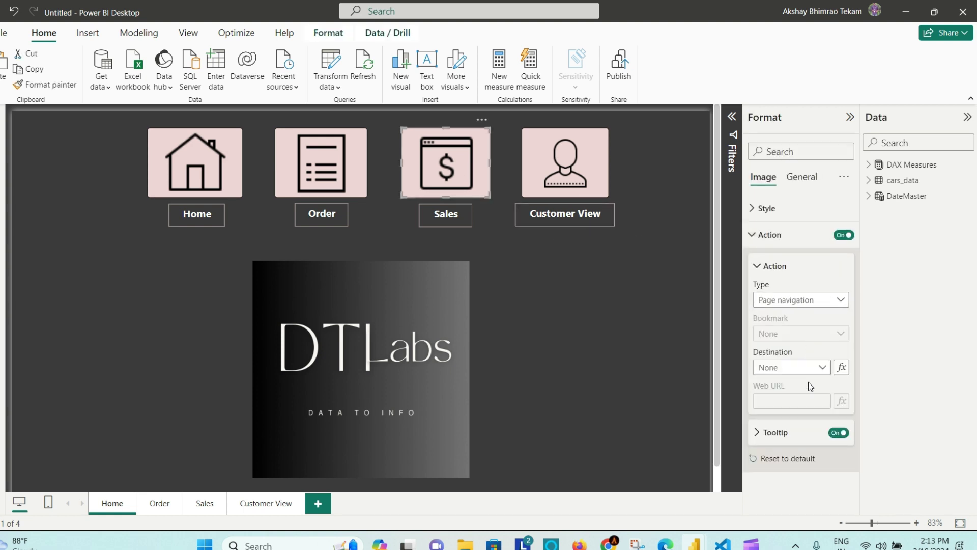
{"action": "left_click", "coordinate": [820, 370]}
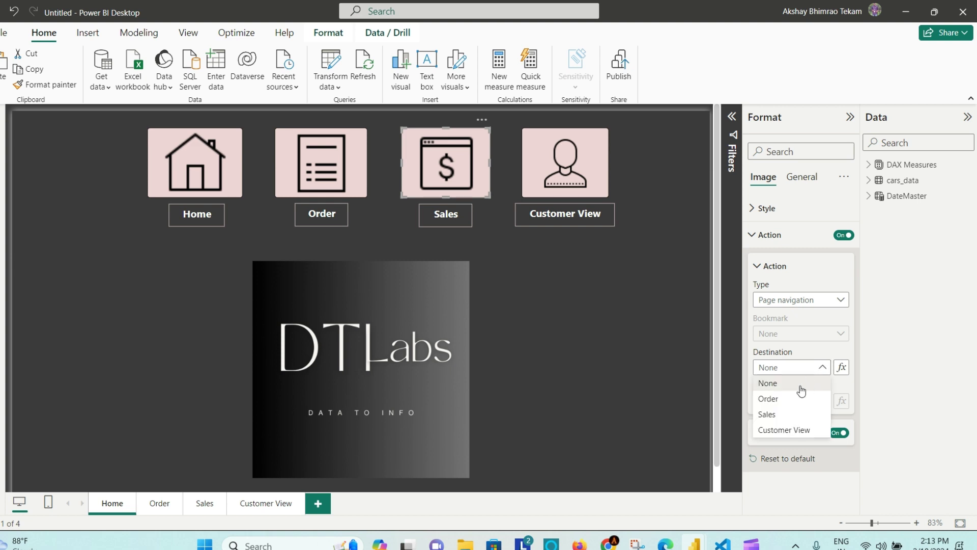
{"action": "left_click", "coordinate": [786, 415]}
Turn on the action for the Home page's customer icon, with type Page navigation and destination Customer View, and try the link
{"action": "left_click", "coordinate": [563, 163]}
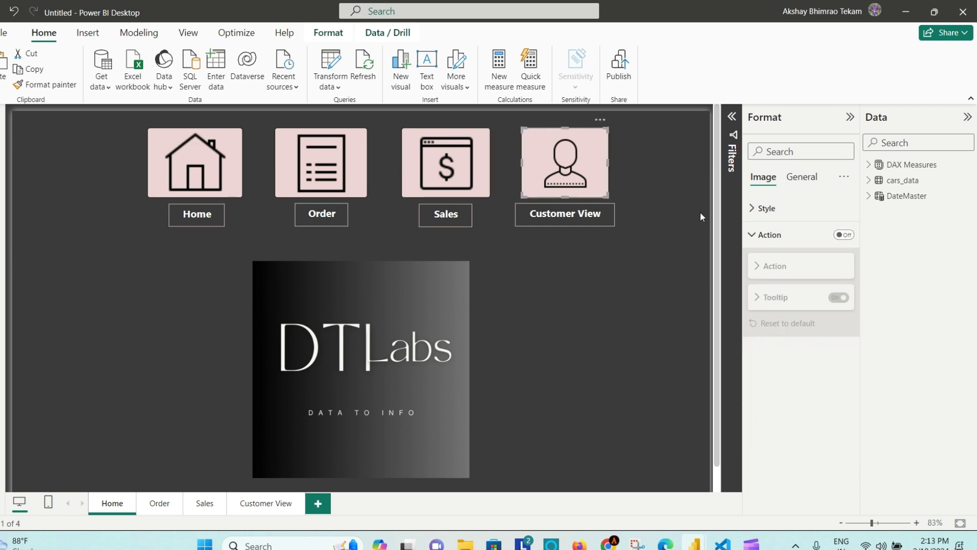
{"action": "left_click", "coordinate": [841, 236]}
{"action": "left_click", "coordinate": [784, 266]}
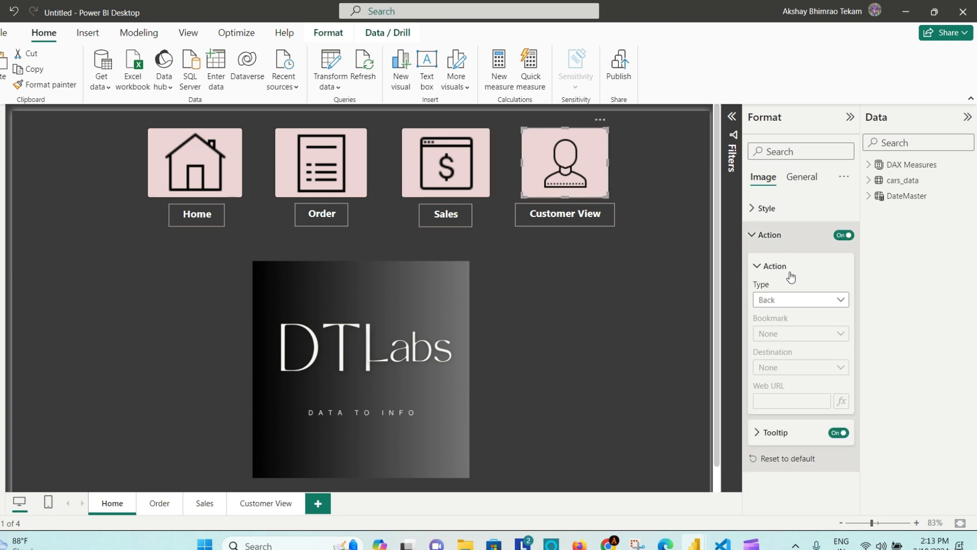
{"action": "left_click", "coordinate": [826, 302]}
{"action": "left_click", "coordinate": [806, 347]}
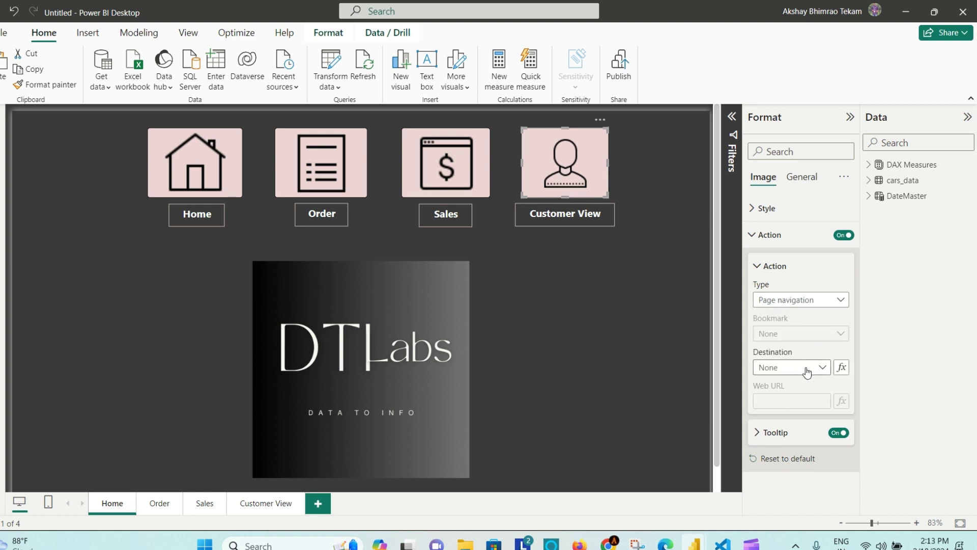
{"action": "left_click", "coordinate": [800, 368]}
{"action": "left_click", "coordinate": [789, 429]}
{"action": "left_click", "coordinate": [620, 300]}
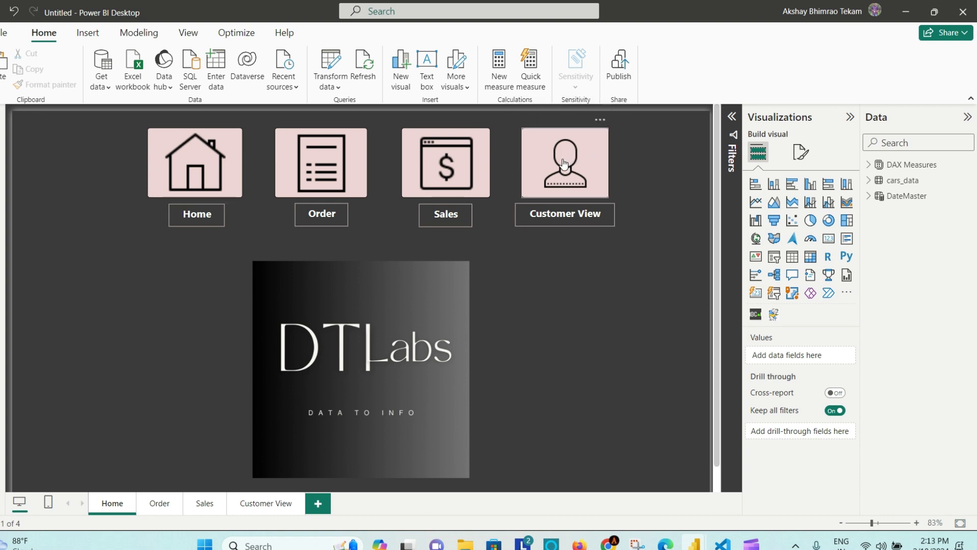
{"action": "left_click", "coordinate": [591, 186], "text": "ctrl"}
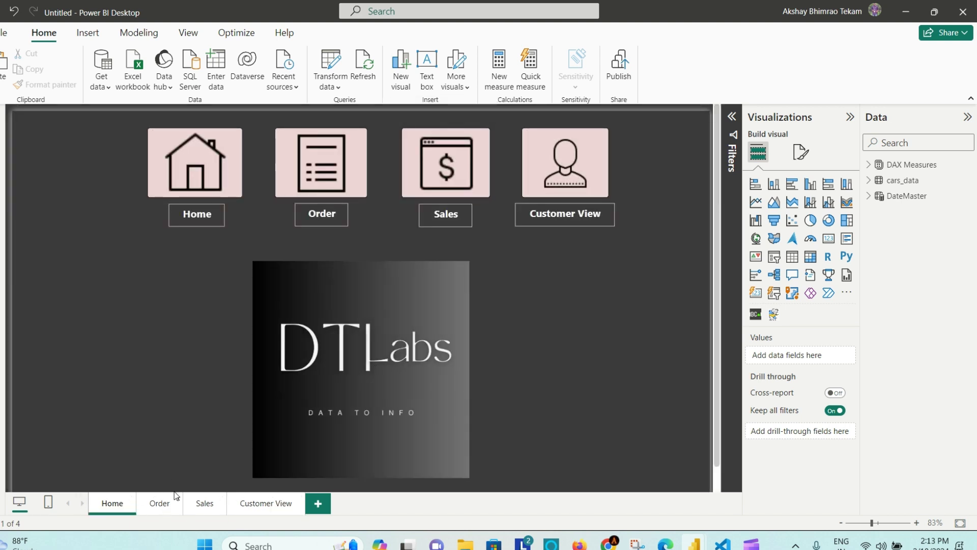
On the Order page, set the home icon's action type to Page navigation with destination None
{"action": "left_click", "coordinate": [159, 503]}
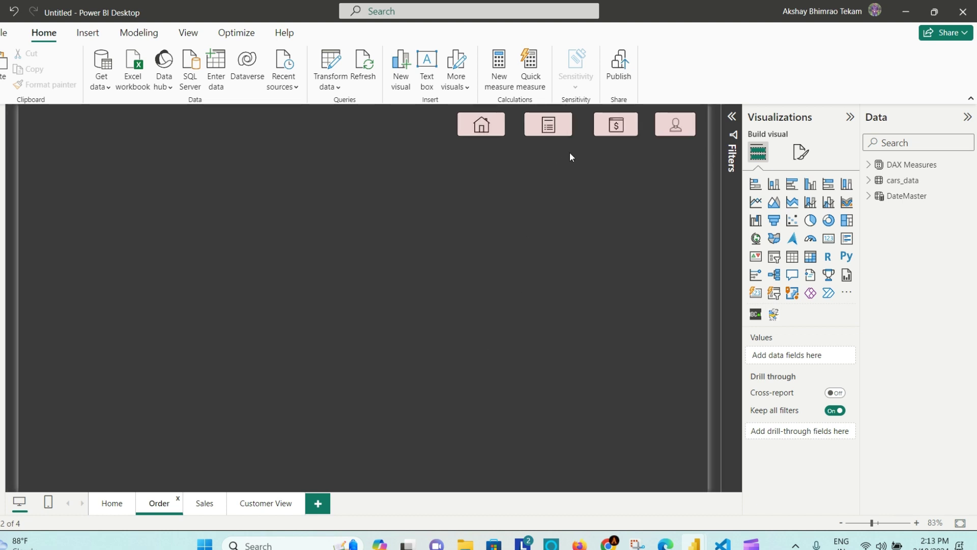
{"action": "left_click", "coordinate": [495, 127]}
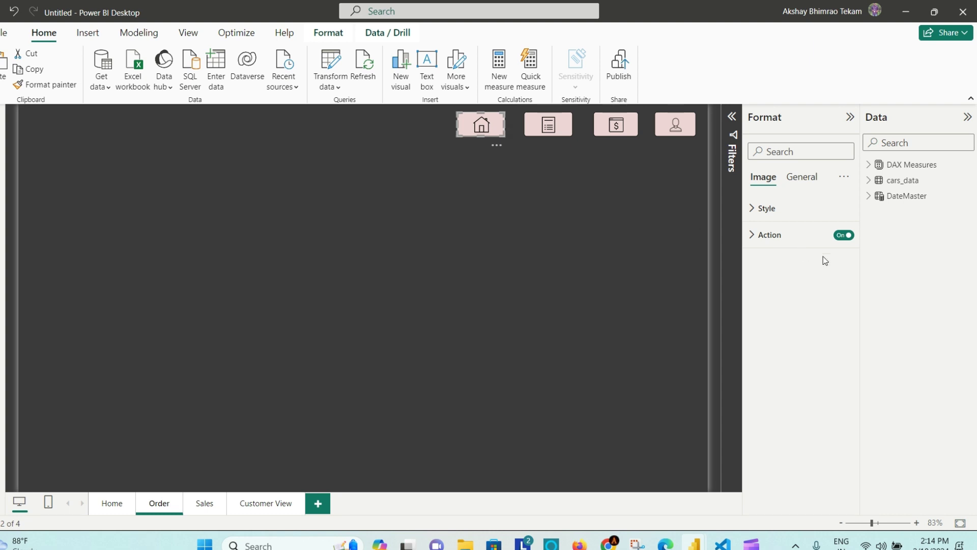
{"action": "left_click", "coordinate": [760, 235]}
{"action": "left_click", "coordinate": [820, 300]}
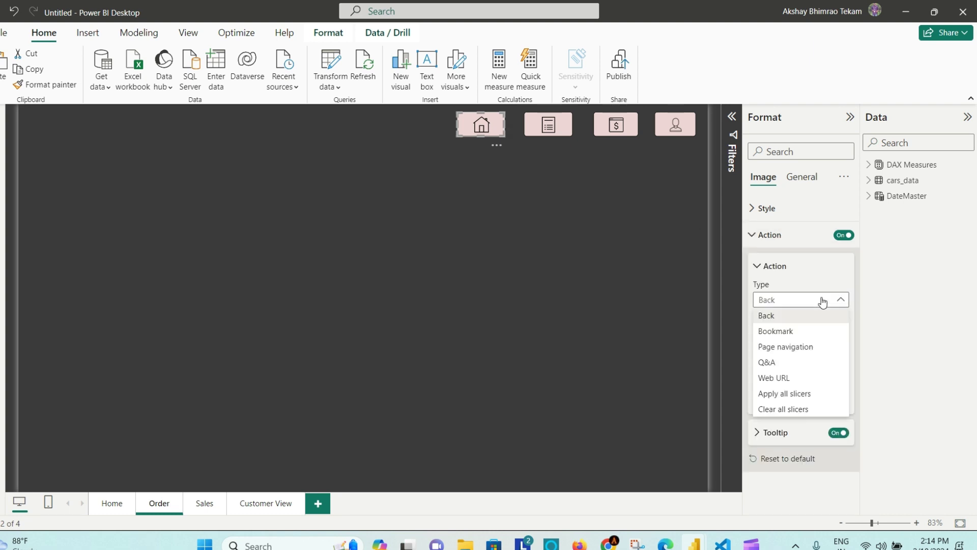
{"action": "left_click", "coordinate": [800, 346]}
{"action": "left_click", "coordinate": [821, 367]}
{"action": "left_click", "coordinate": [769, 382]}
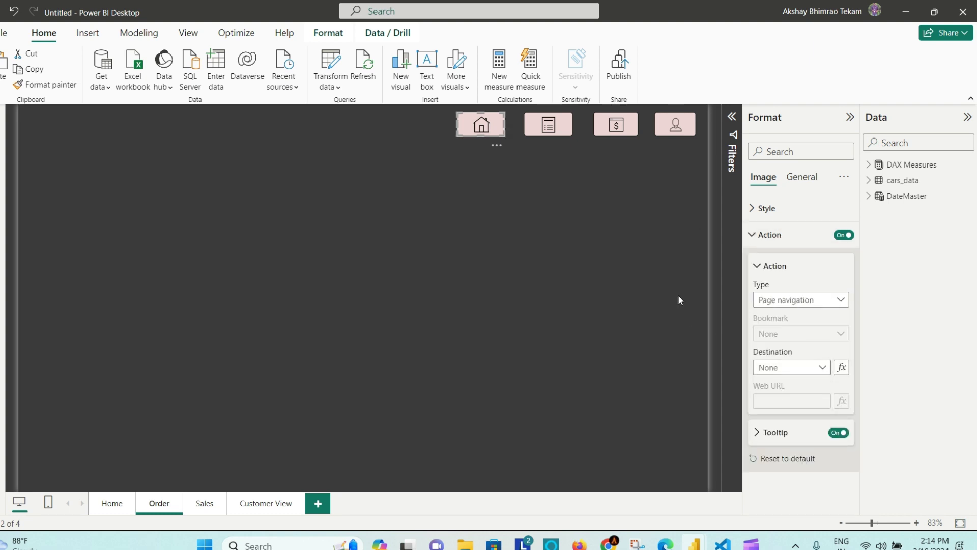
Set the Order page's order icon action type to Page navigation, leaving the destination at None
{"action": "left_click", "coordinate": [549, 125]}
{"action": "left_click", "coordinate": [829, 303]}
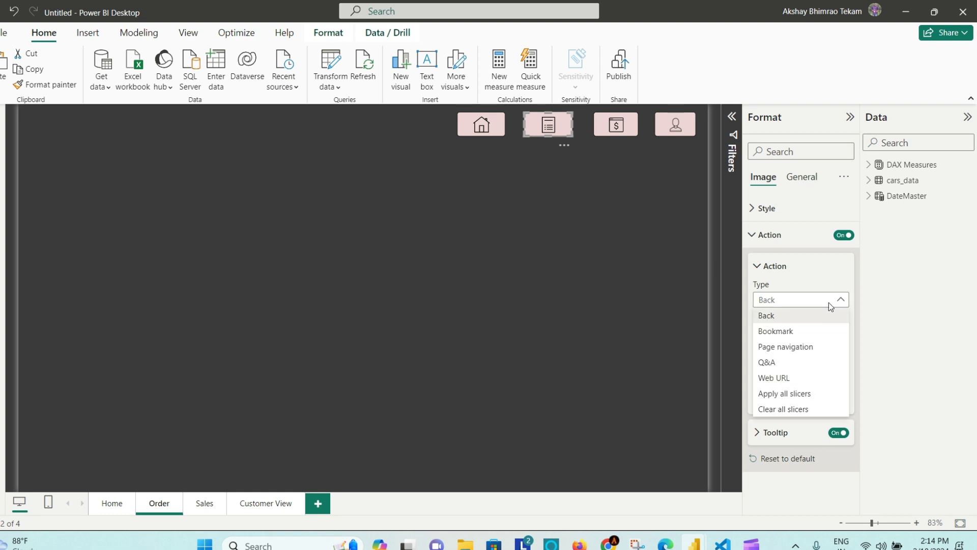
{"action": "left_click", "coordinate": [792, 346]}
{"action": "left_click", "coordinate": [809, 367]}
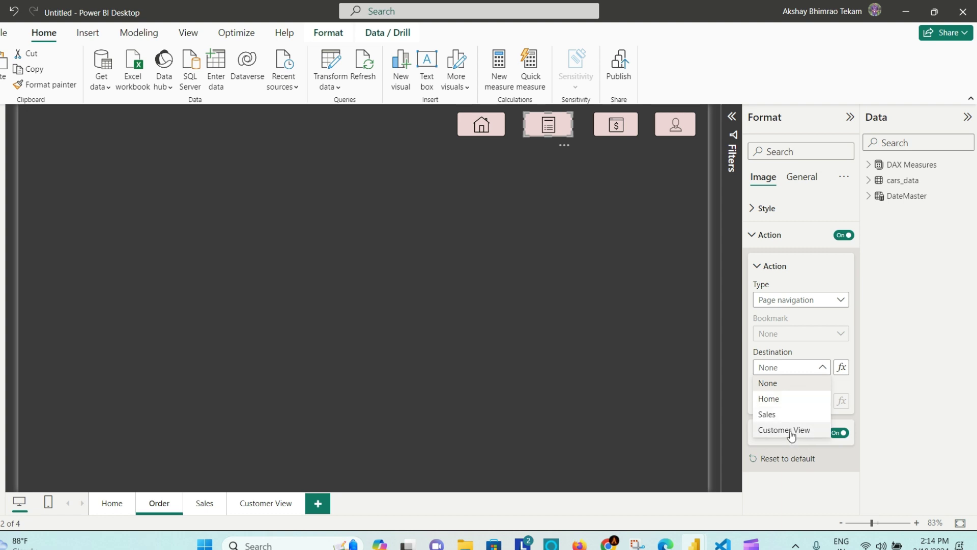
{"action": "left_click", "coordinate": [594, 174]}
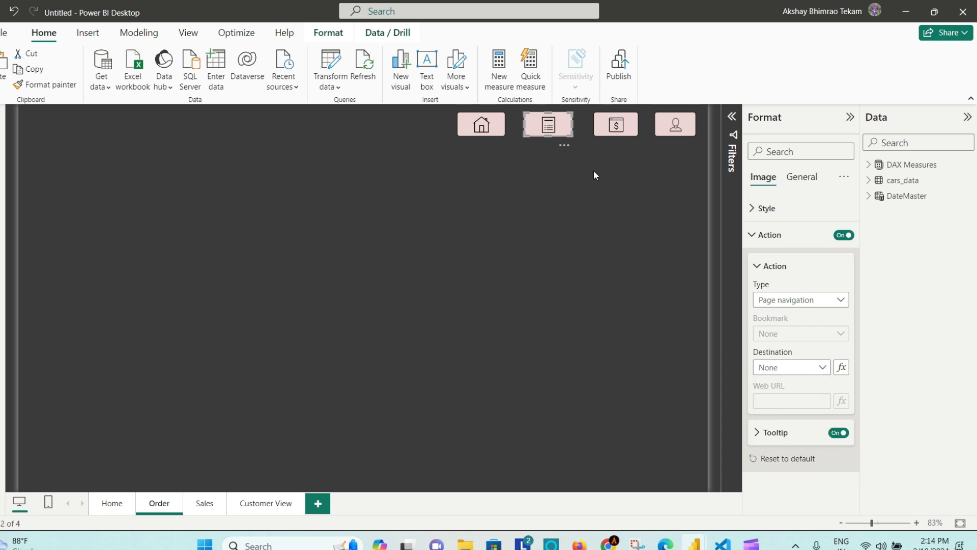
{"action": "left_click", "coordinate": [616, 125]}
{"action": "left_click", "coordinate": [559, 125]}
Set the Order page's sales icon action to Page navigation with destination Sales
{"action": "left_click", "coordinate": [615, 126]}
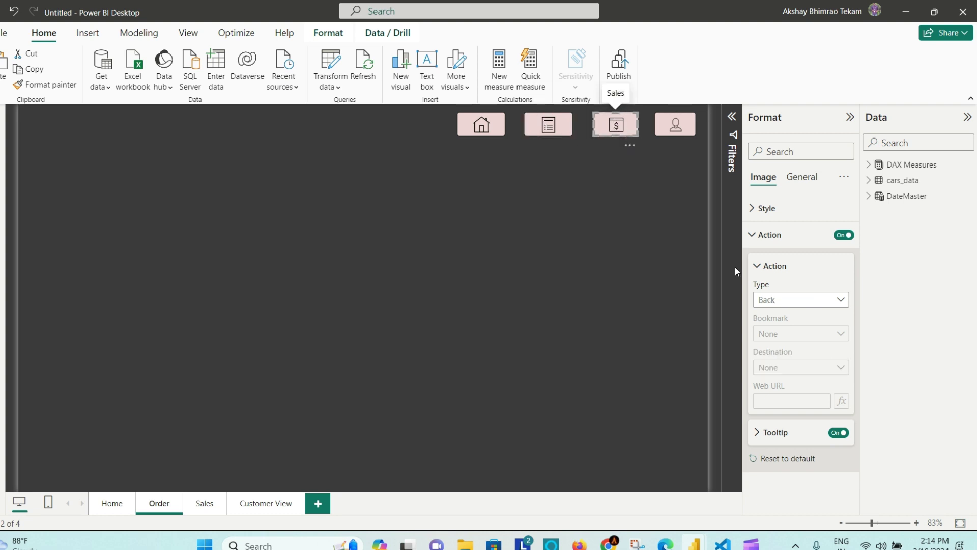
{"action": "left_click", "coordinate": [833, 302]}
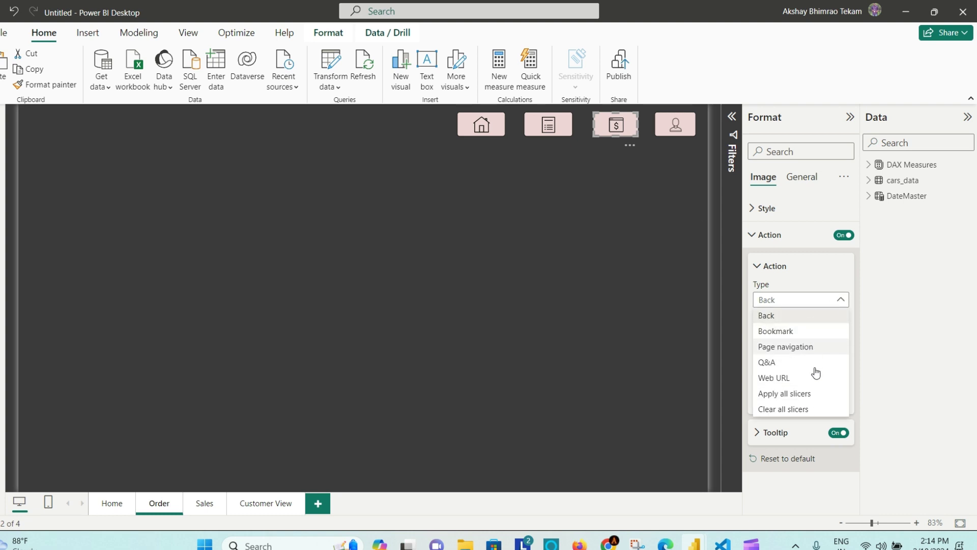
{"action": "left_click", "coordinate": [814, 347]}
{"action": "left_click", "coordinate": [821, 369]}
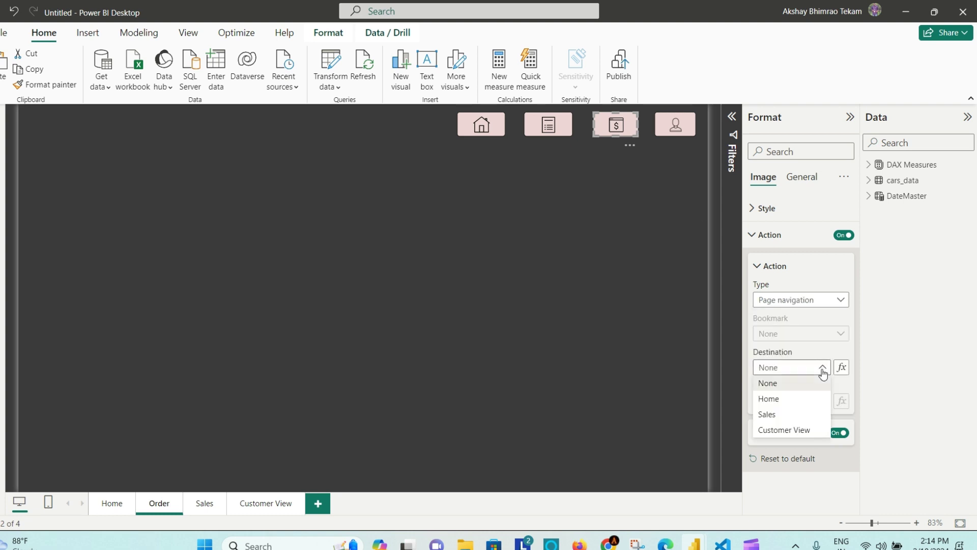
{"action": "left_click", "coordinate": [797, 415]}
Set the Order page's customer icon action to Page navigation with destination Customer View
{"action": "left_click", "coordinate": [681, 130]}
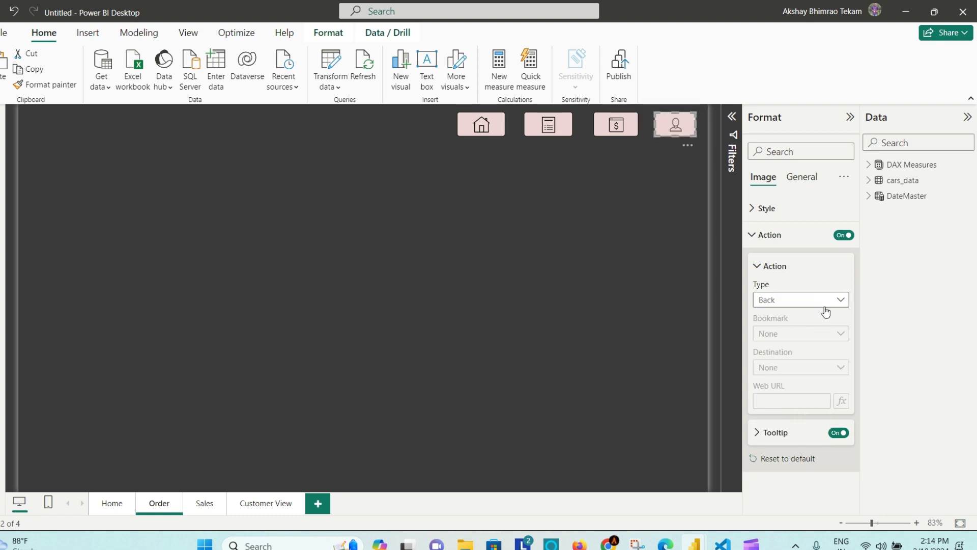
{"action": "left_click", "coordinate": [822, 301]}
{"action": "left_click", "coordinate": [806, 344]}
{"action": "left_click", "coordinate": [818, 368]}
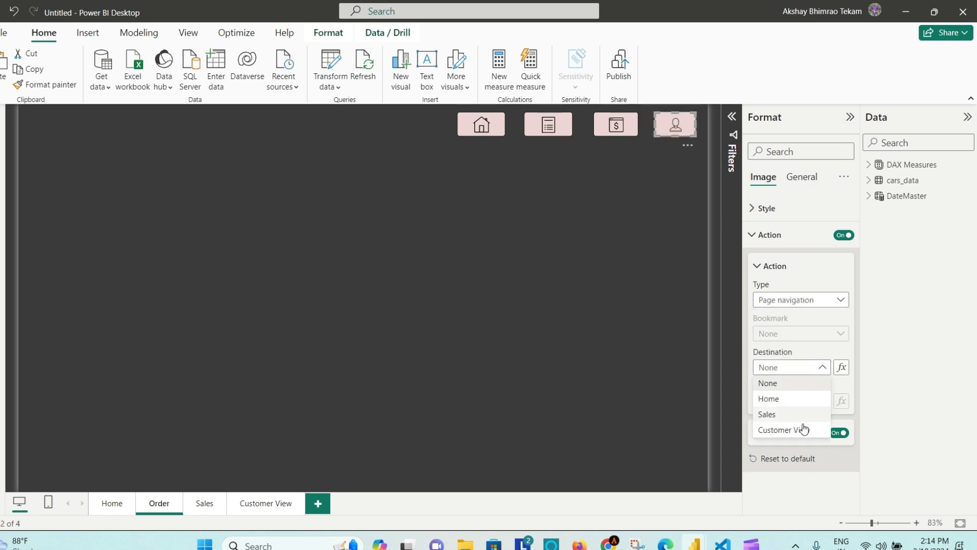
{"action": "left_click", "coordinate": [803, 428]}
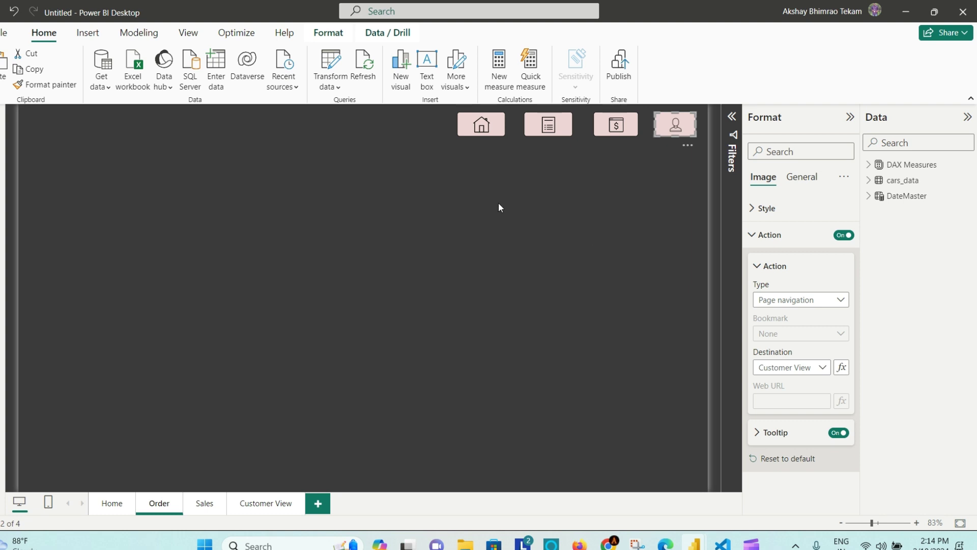
Copy the four navigation icons from the Order page and paste them onto the Sales and Customer View pages
{"action": "left_click", "coordinate": [412, 165]}
{"action": "left_click_drag", "start_coordinate": [408, 111], "coordinate": [701, 145]}
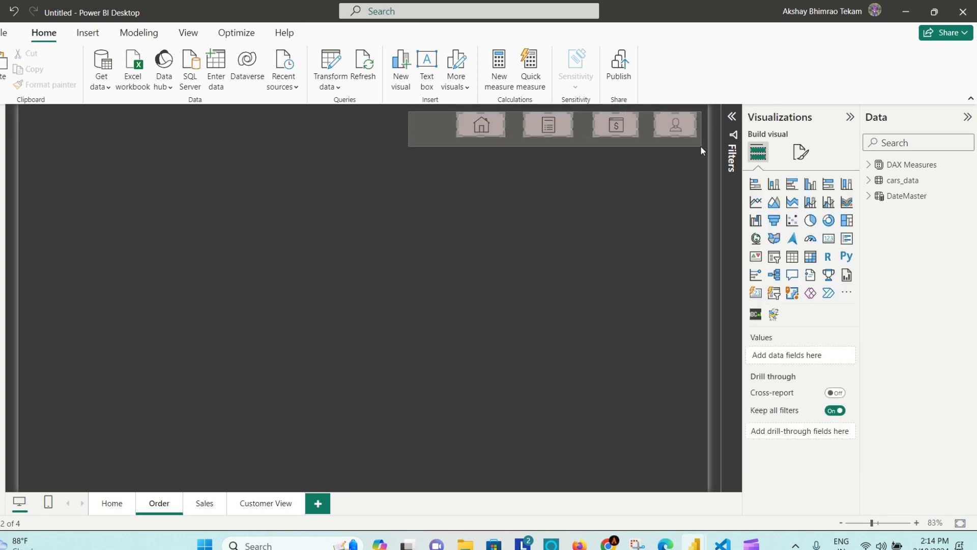
{"action": "left_click", "coordinate": [570, 209]}
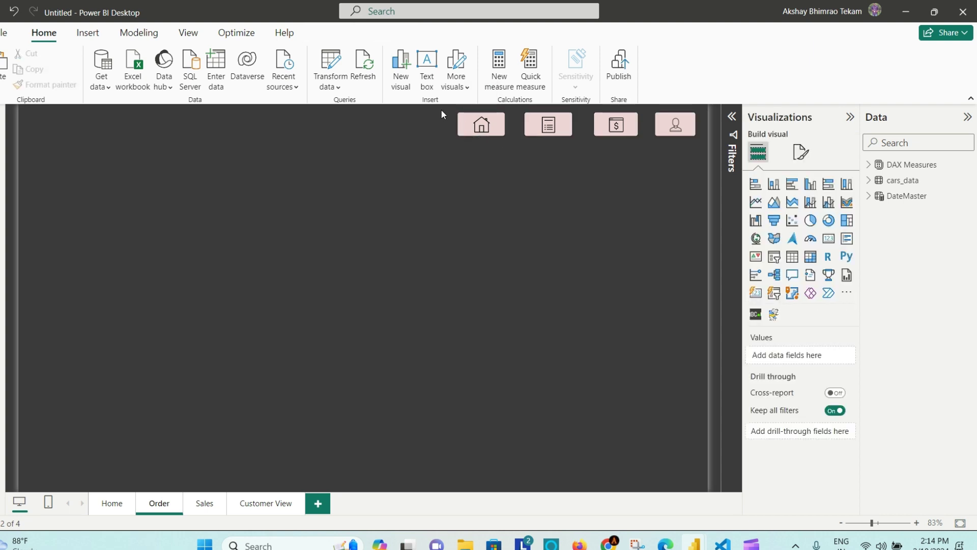
{"action": "left_click_drag", "start_coordinate": [438, 106], "coordinate": [703, 151]}
{"action": "left_click_drag", "start_coordinate": [646, 184], "coordinate": [642, 182]}
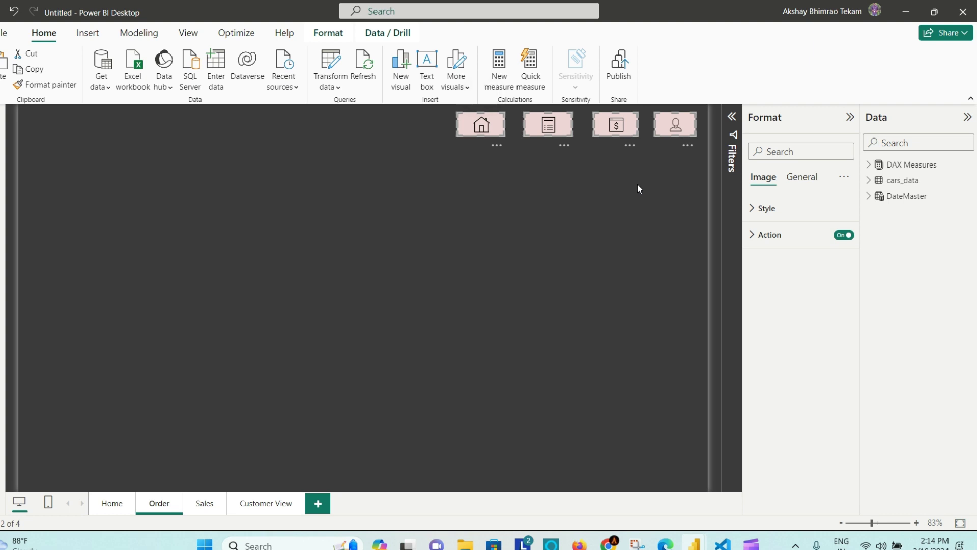
{"action": "left_click", "coordinate": [204, 504]}
{"action": "key", "text": "ctrl+v"}
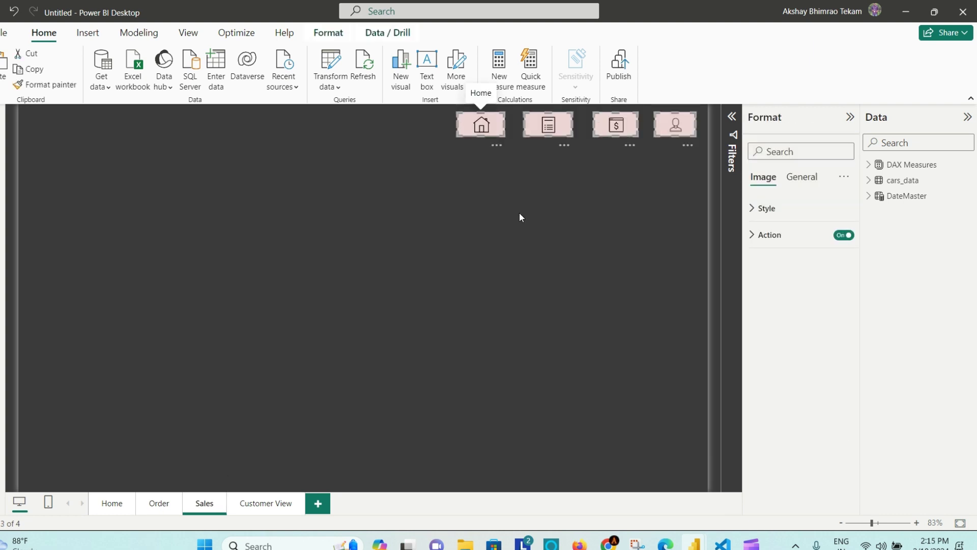
{"action": "left_click", "coordinate": [265, 504]}
{"action": "key", "text": "ctrl+v"}
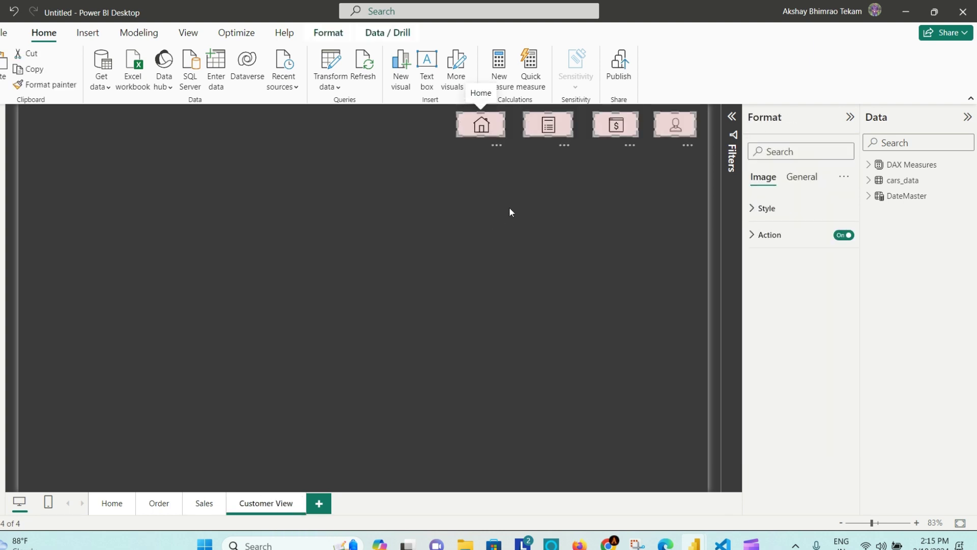
Set the Customer View page's order icon destination to Order, and check the actions of the sales and customer icons
{"action": "left_click", "coordinate": [480, 131]}
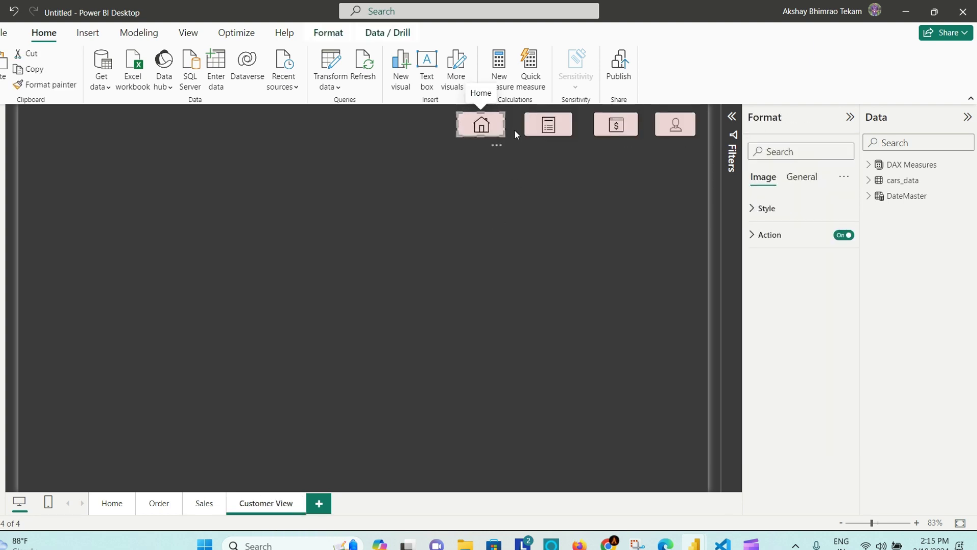
{"action": "left_click", "coordinate": [550, 126]}
{"action": "left_click", "coordinate": [762, 234]}
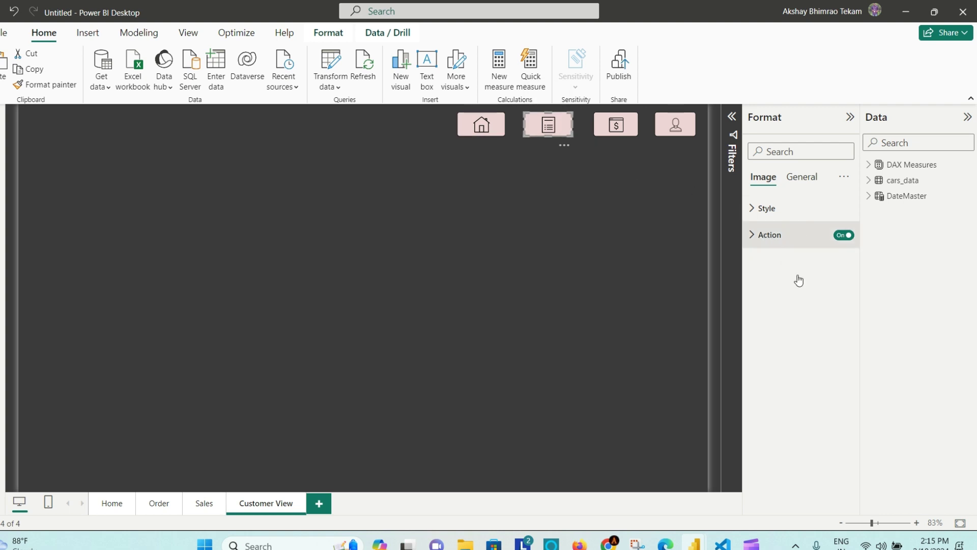
{"action": "left_click", "coordinate": [819, 371]}
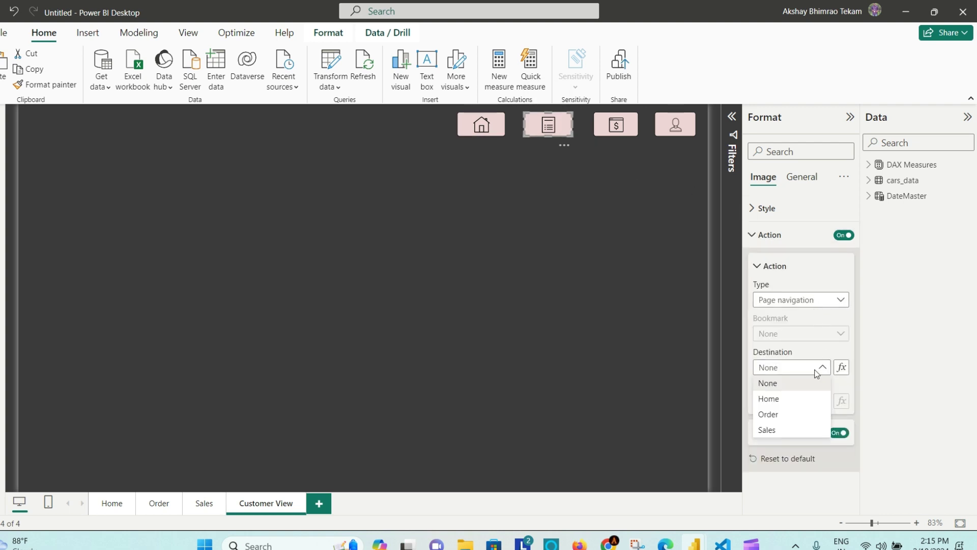
{"action": "left_click", "coordinate": [800, 413]}
{"action": "left_click", "coordinate": [610, 118]}
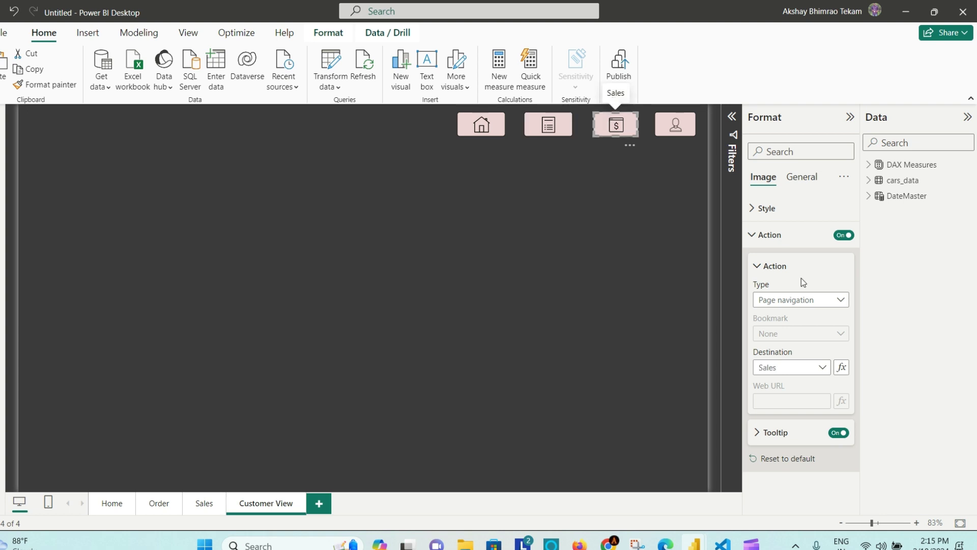
{"action": "left_click", "coordinate": [676, 128]}
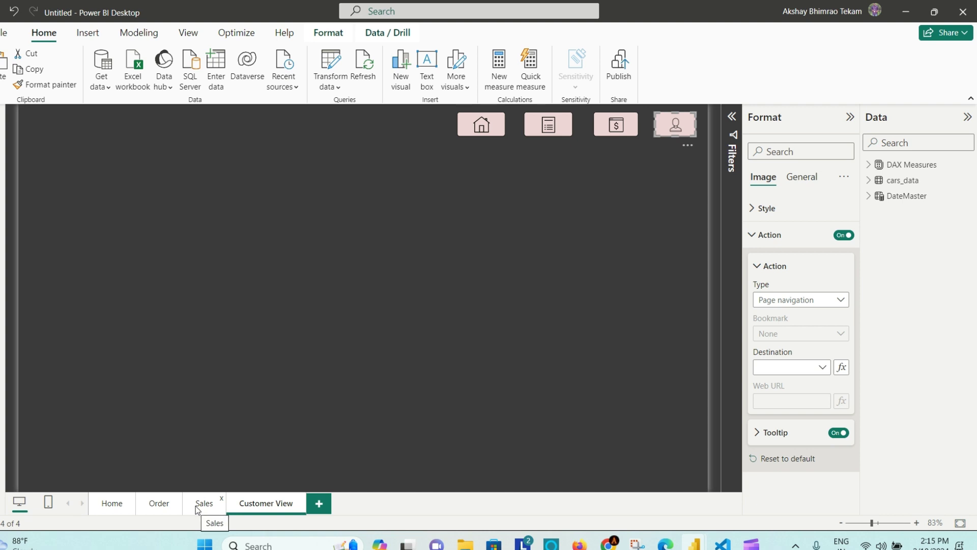
Check the sales icon's action on the Sales page, and set that page's order icon destination to Order
{"action": "left_click", "coordinate": [616, 125]}
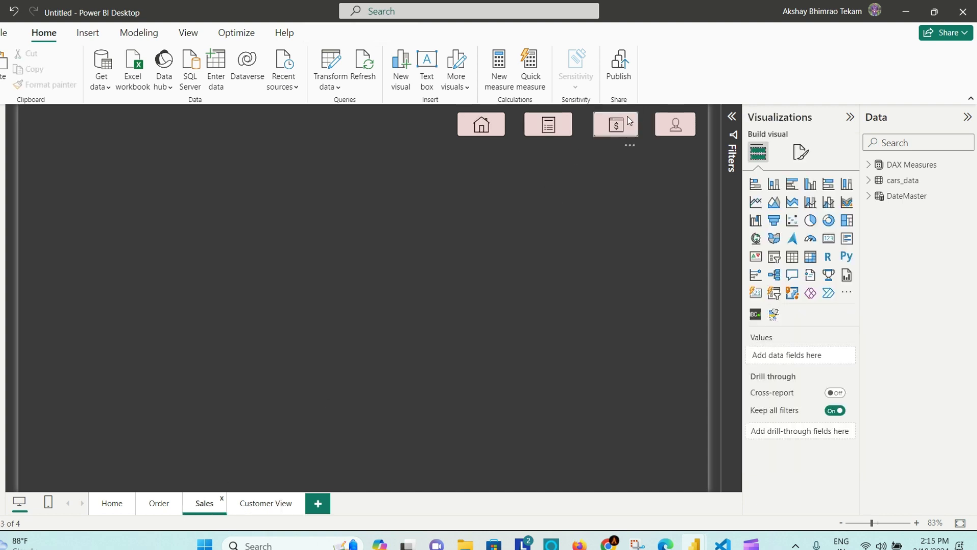
{"action": "left_click", "coordinate": [797, 237]}
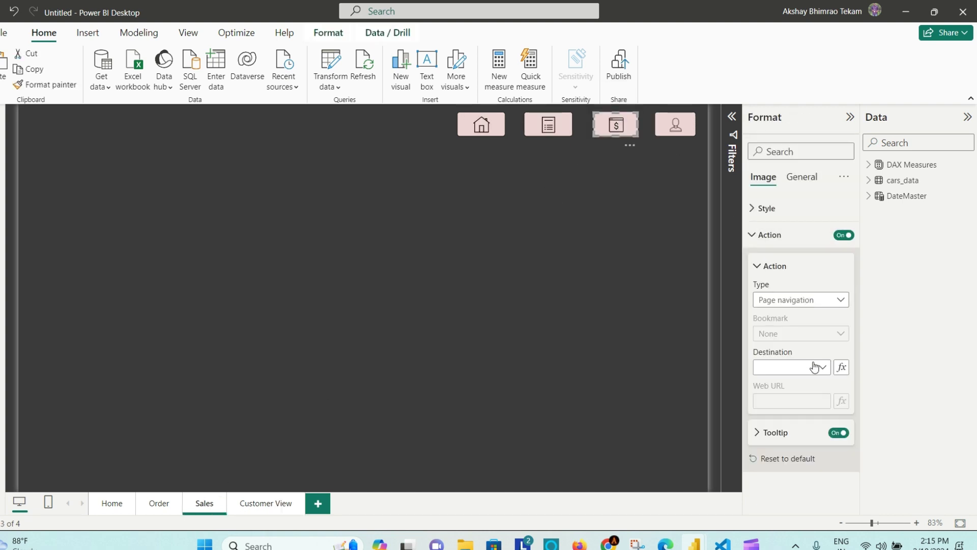
{"action": "left_click", "coordinate": [548, 124]}
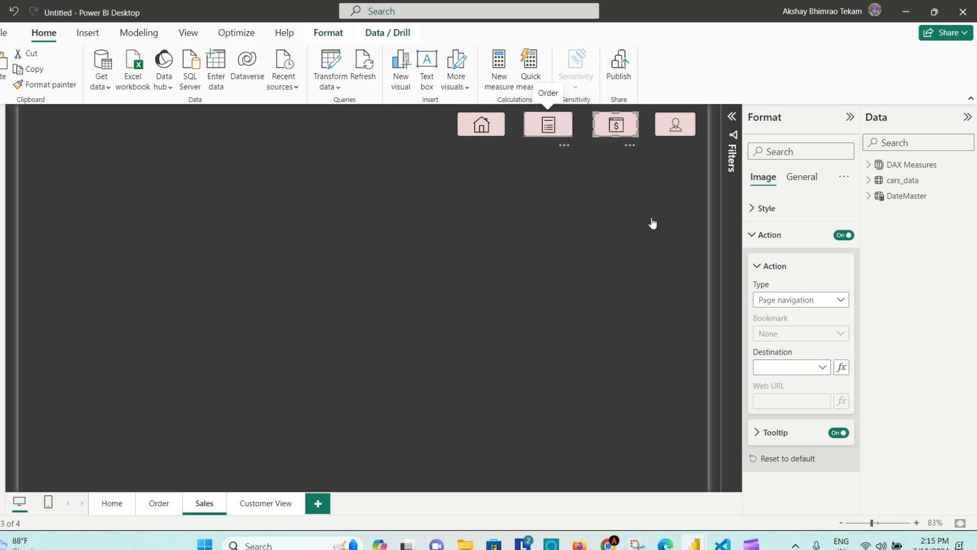
{"action": "left_click", "coordinate": [811, 368]}
{"action": "left_click", "coordinate": [792, 415]}
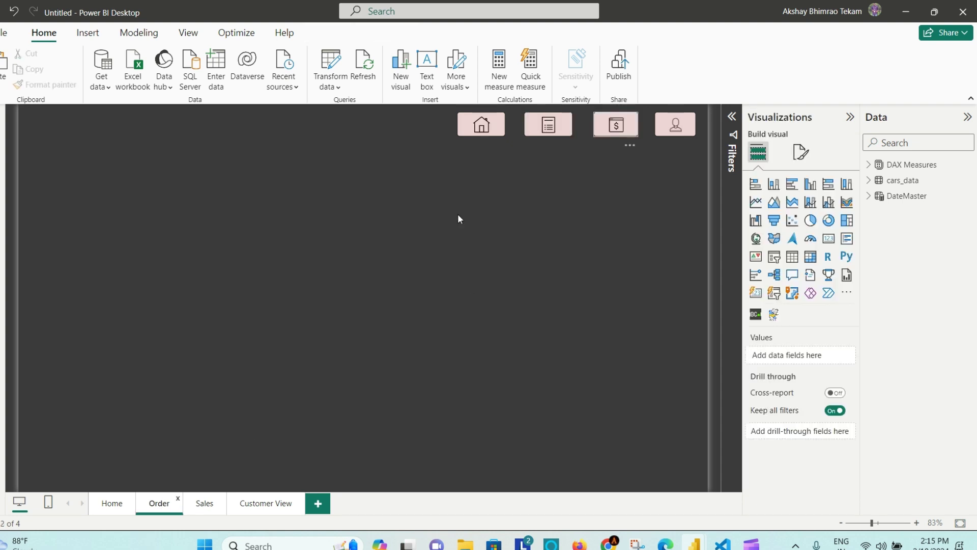
Examine the Order page layout in the reference report PBI File, and return to the untitled report
{"action": "left_click", "coordinate": [111, 503]}
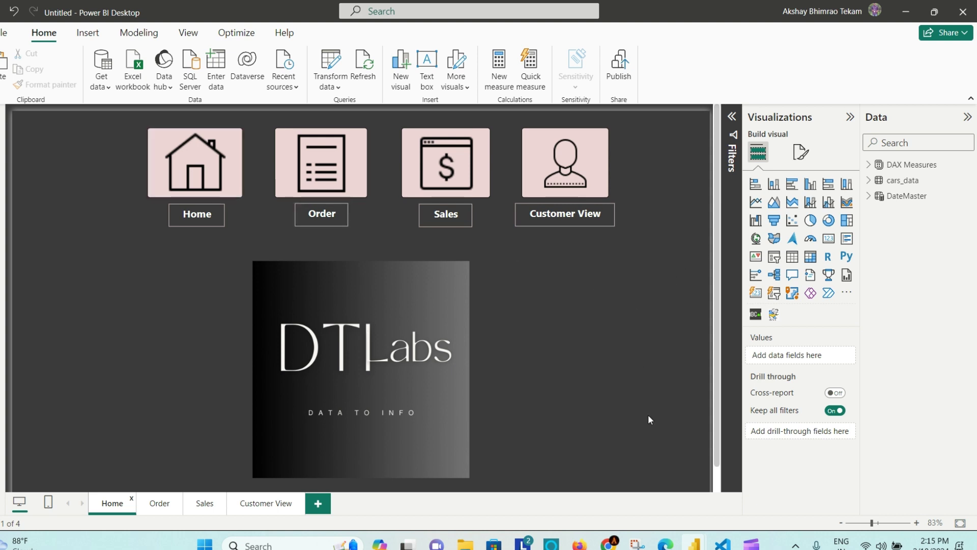
{"action": "mouse_move", "coordinate": [694, 544]}
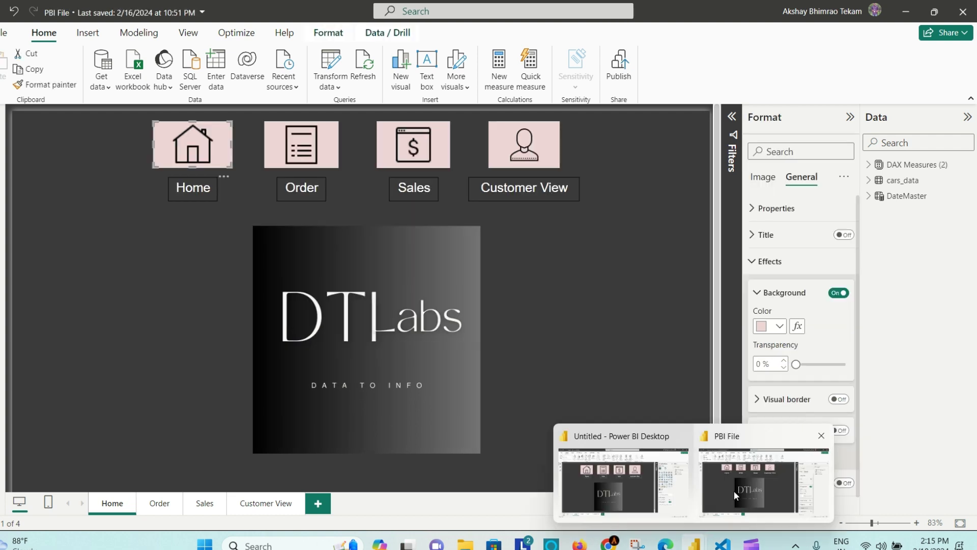
{"action": "left_click", "coordinate": [733, 493]}
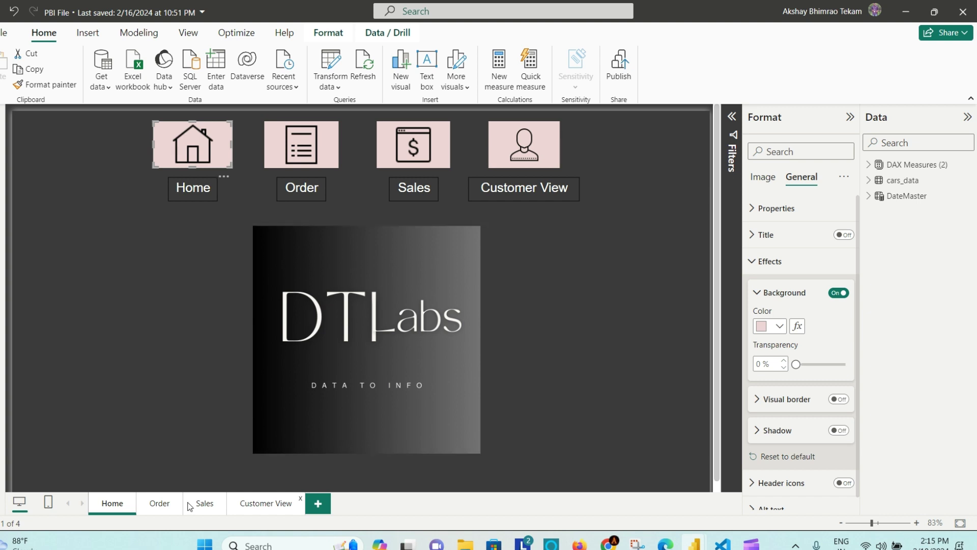
{"action": "left_click", "coordinate": [158, 506]}
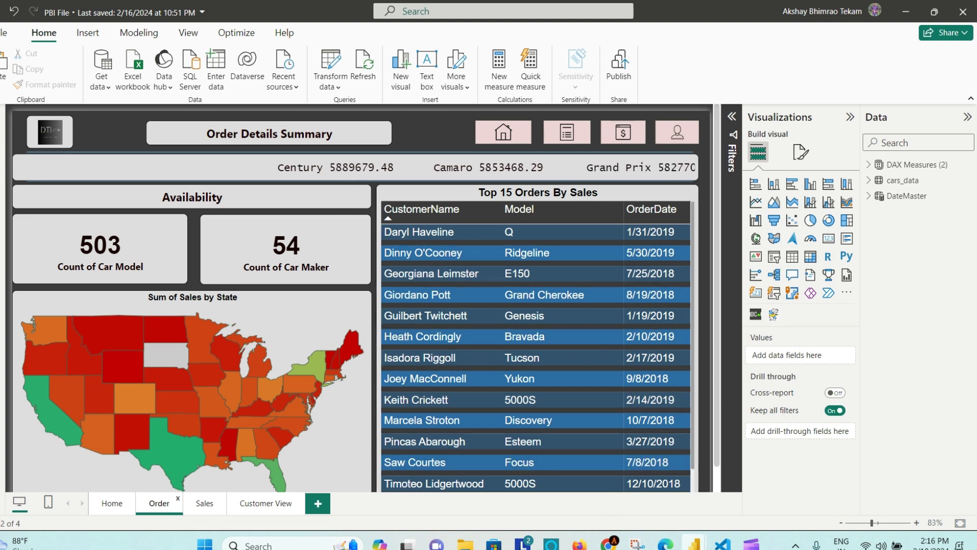
{"action": "mouse_move", "coordinate": [694, 542]}
{"action": "left_click", "coordinate": [659, 493]}
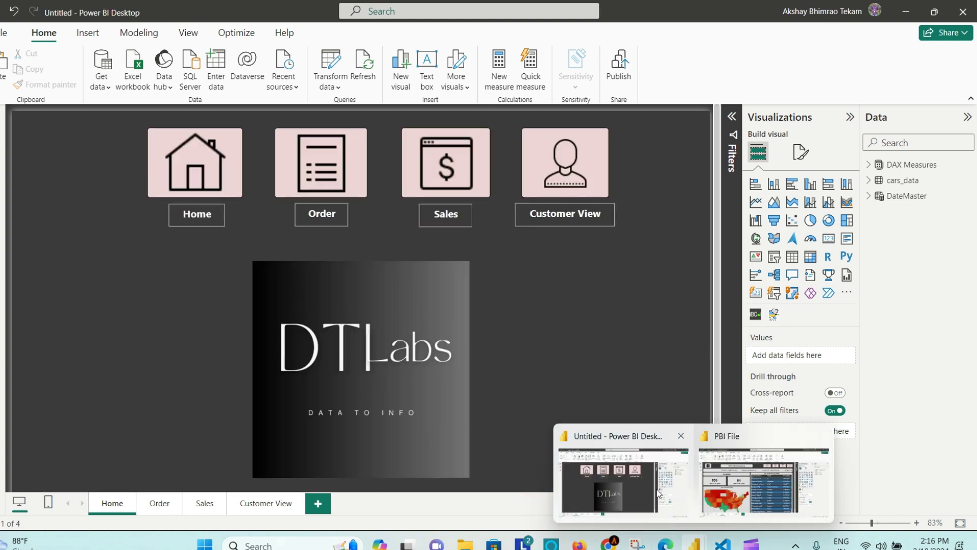
Insert a horizontal line shape on the Order page, spanning the canvas width directly below the navigation icons
{"action": "left_click", "coordinate": [160, 505]}
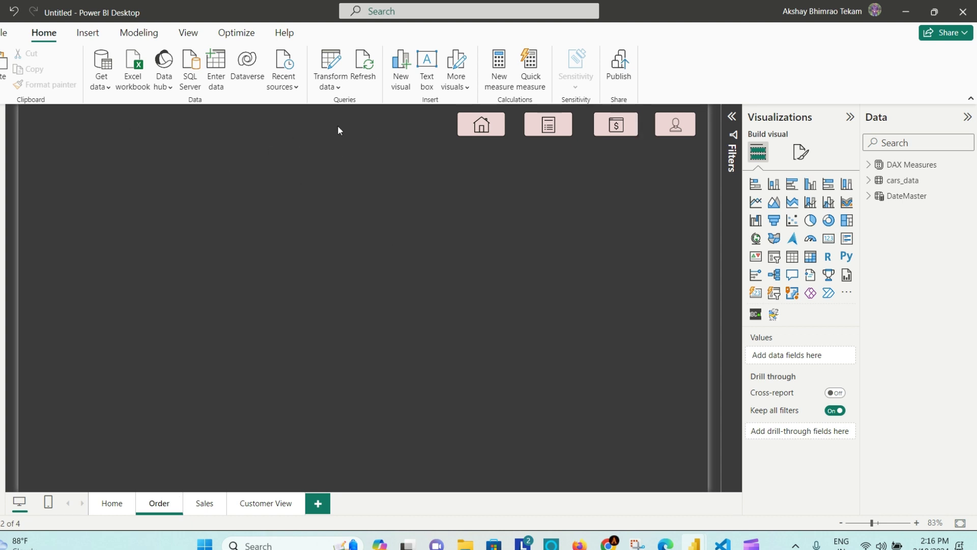
{"action": "left_click", "coordinate": [88, 33]}
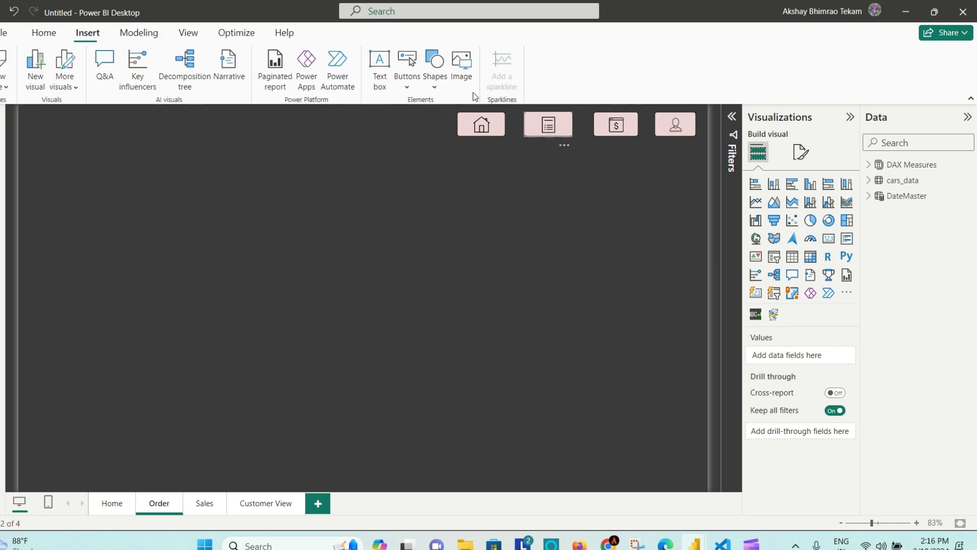
{"action": "left_click", "coordinate": [435, 69]}
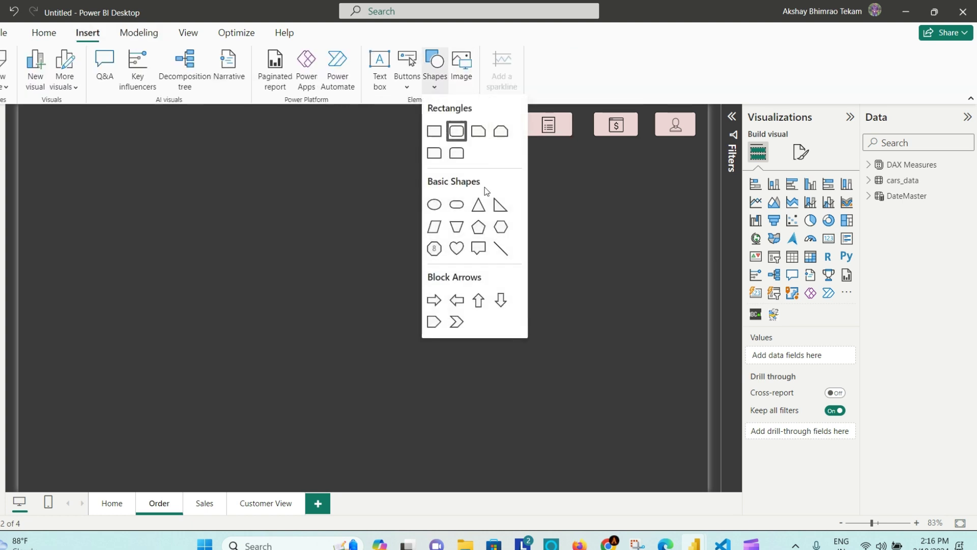
{"action": "left_click", "coordinate": [504, 252]}
{"action": "left_click_drag", "start_coordinate": [260, 294], "coordinate": [709, 318]}
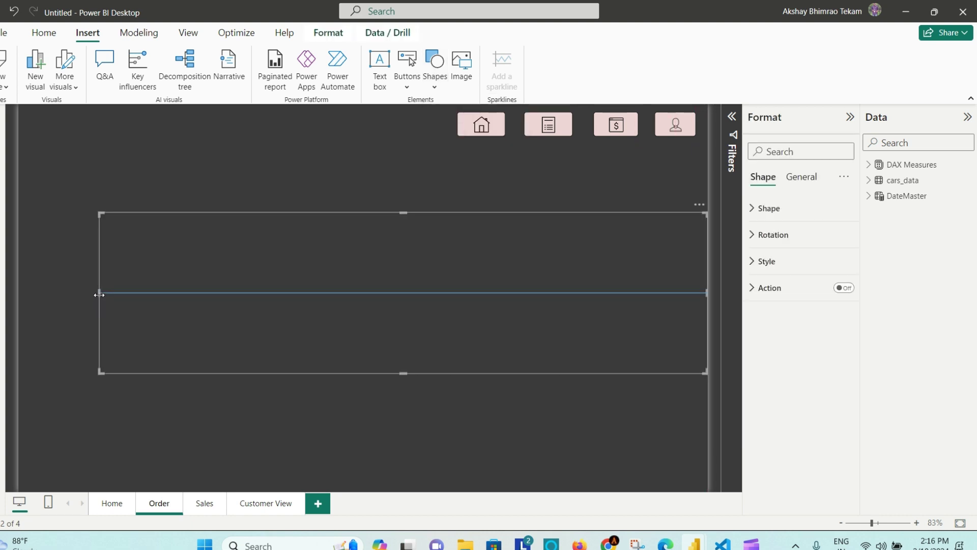
{"action": "left_click_drag", "start_coordinate": [99, 294], "coordinate": [20, 290]}
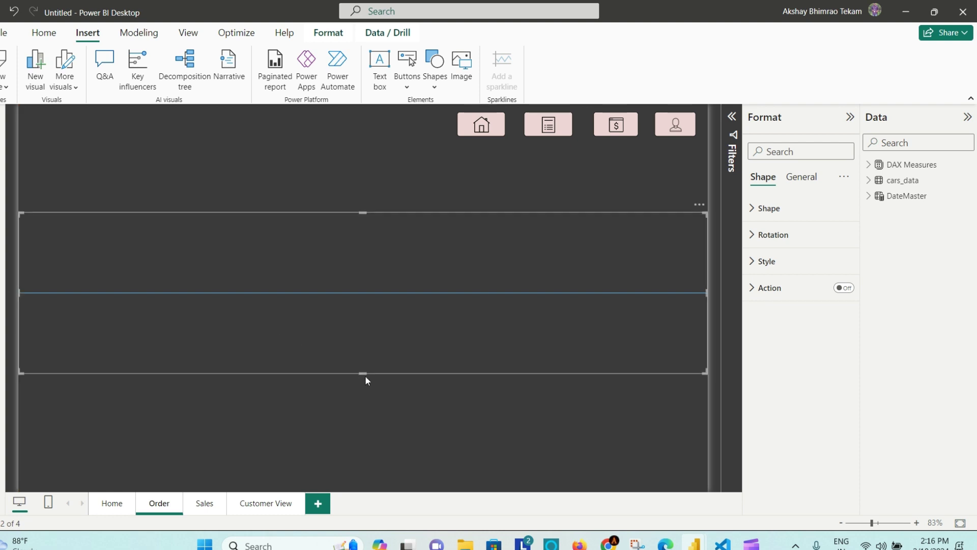
{"action": "left_click_drag", "start_coordinate": [364, 374], "coordinate": [401, 143]}
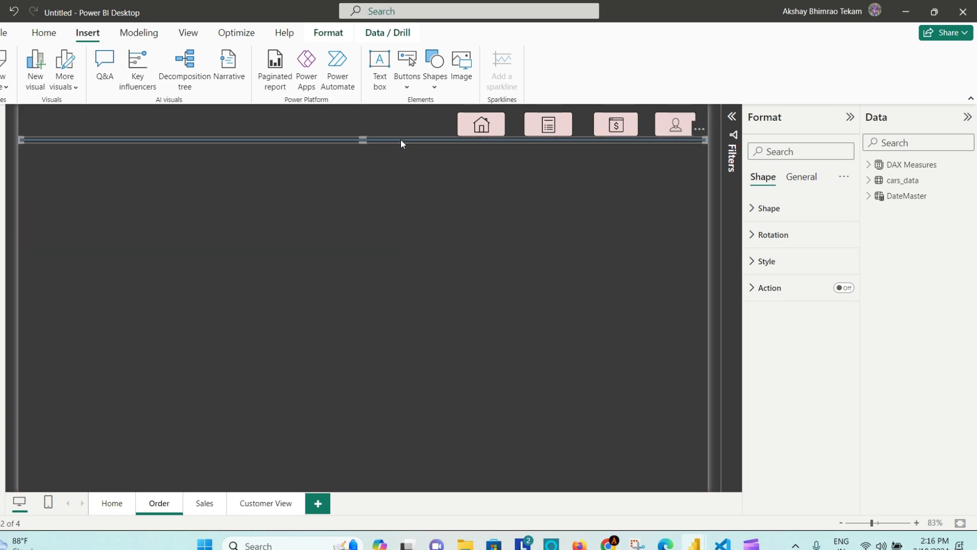
{"action": "left_click", "coordinate": [358, 201]}
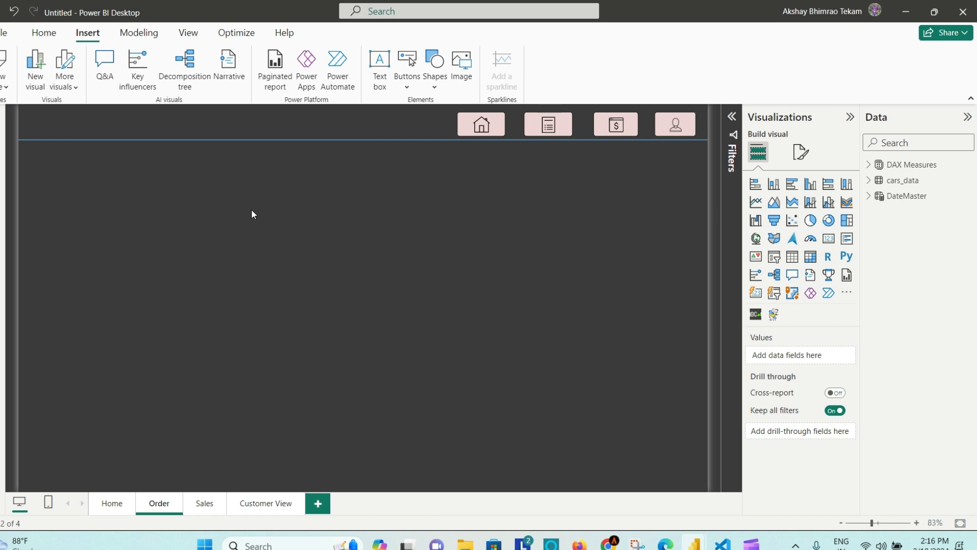
Copy the DTLabs logo from the Home page and paste it onto the Order page
{"action": "left_click", "coordinate": [113, 504]}
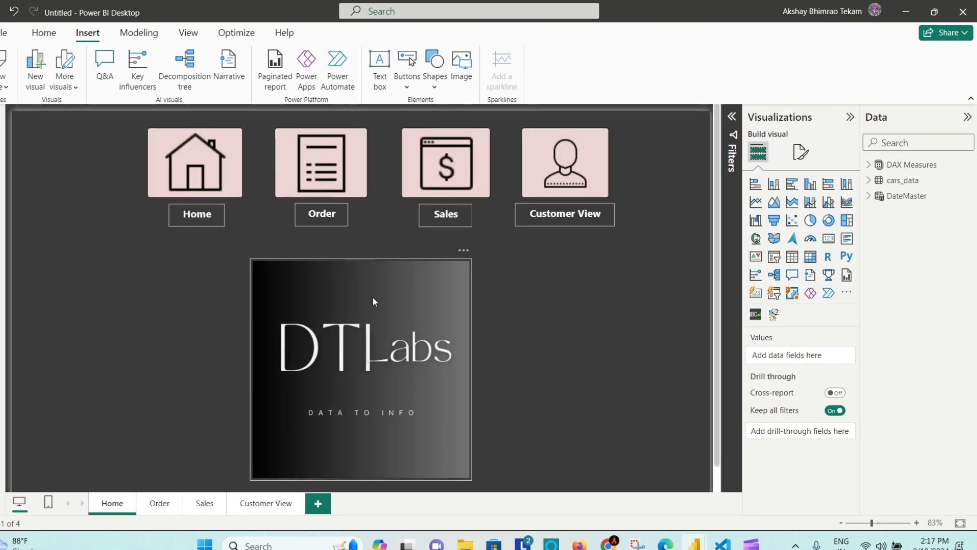
{"action": "left_click", "coordinate": [373, 302]}
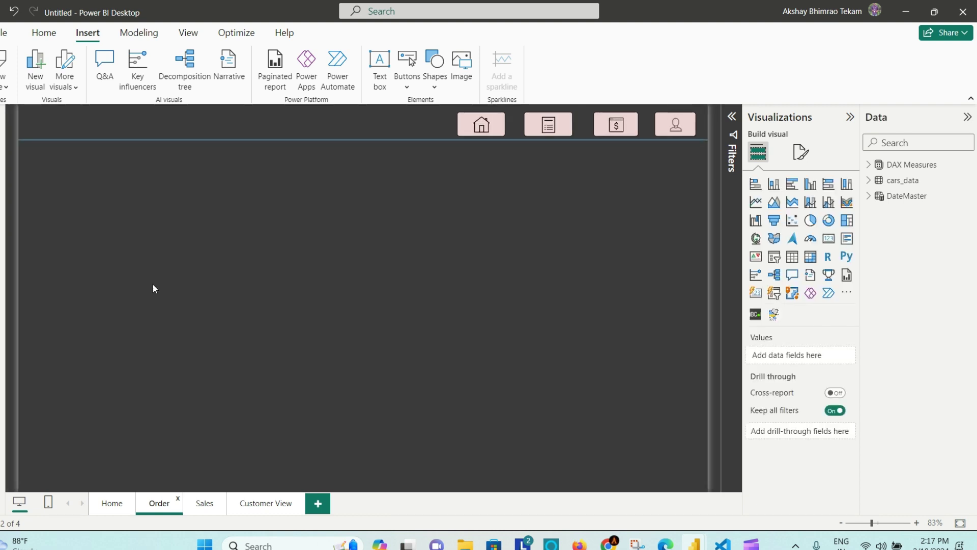
{"action": "key", "text": "ctrl+v"}
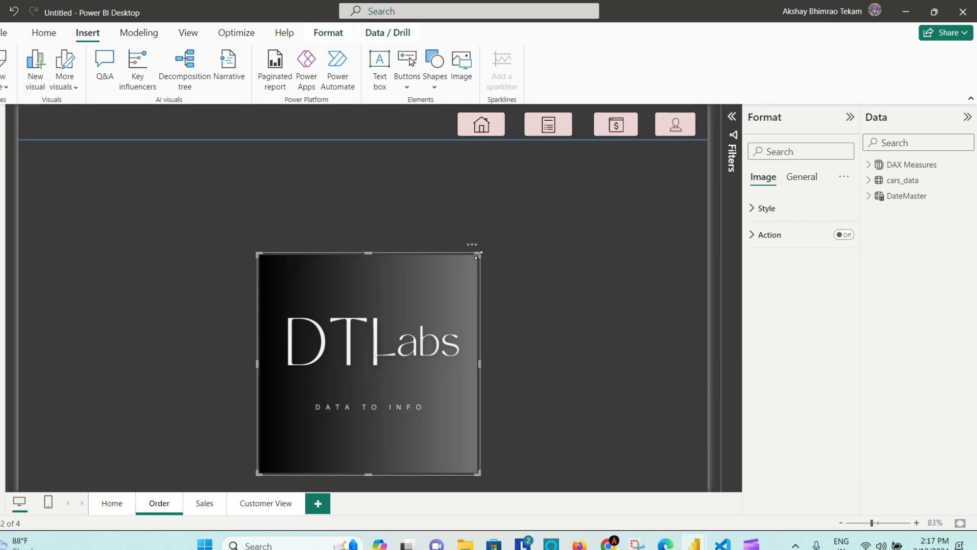
Shrink the pasted logo to icon size and place it in the Order page's upper-left corner above the line
{"action": "mouse_move", "coordinate": [479, 253]}
{"action": "left_mouse_down"}
{"action": "mouse_move", "coordinate": [484, 266]}
{"action": "mouse_move", "coordinate": [480, 252]}
{"action": "left_mouse_up"}
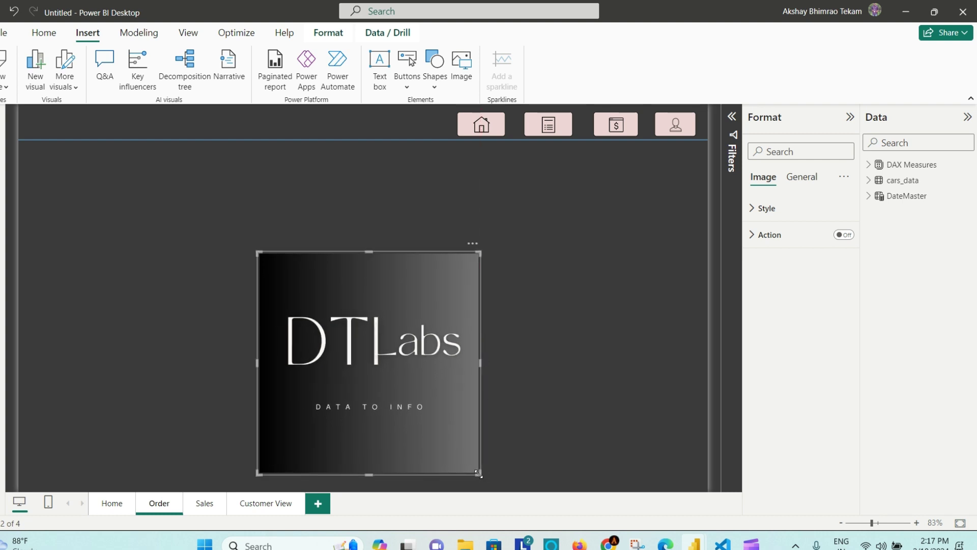
{"action": "left_click_drag", "start_coordinate": [479, 473], "coordinate": [54, 123]}
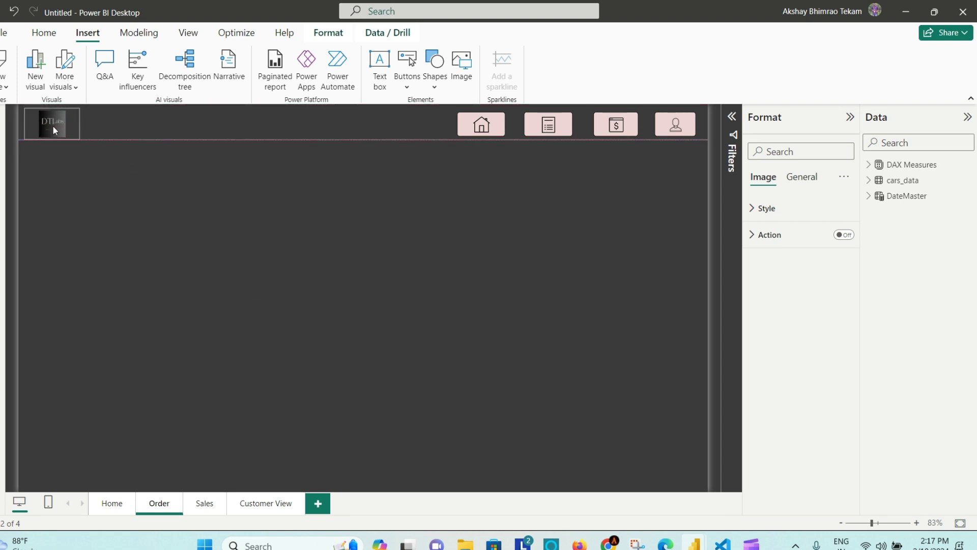
{"action": "mouse_move", "coordinate": [53, 126]}
{"action": "left_mouse_down"}
{"action": "mouse_move", "coordinate": [76, 135]}
{"action": "mouse_move", "coordinate": [76, 124]}
{"action": "mouse_move", "coordinate": [59, 123]}
{"action": "left_mouse_up"}
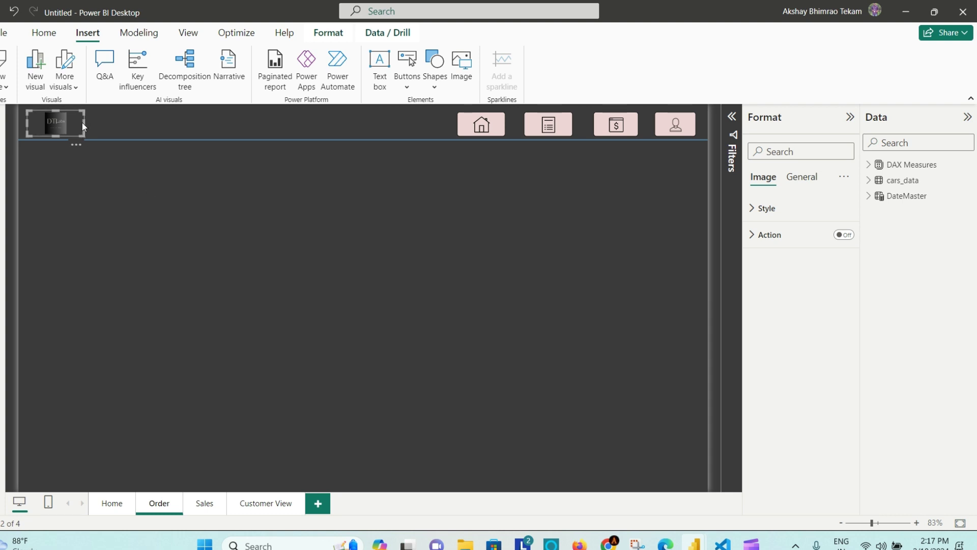
{"action": "left_click_drag", "start_coordinate": [83, 123], "coordinate": [77, 124]}
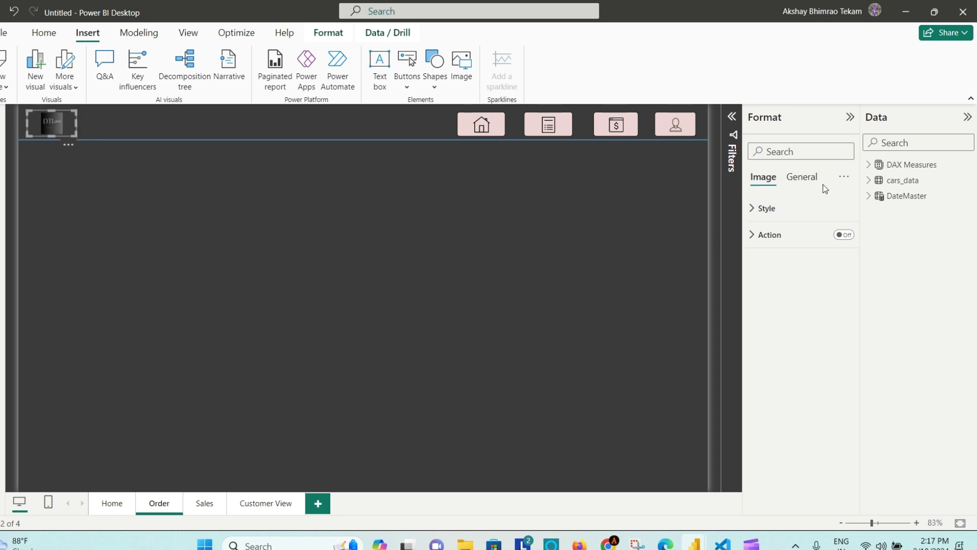
Turn on the background effect for the Order page logo and open its custom background color for editing
{"action": "left_click", "coordinate": [801, 179]}
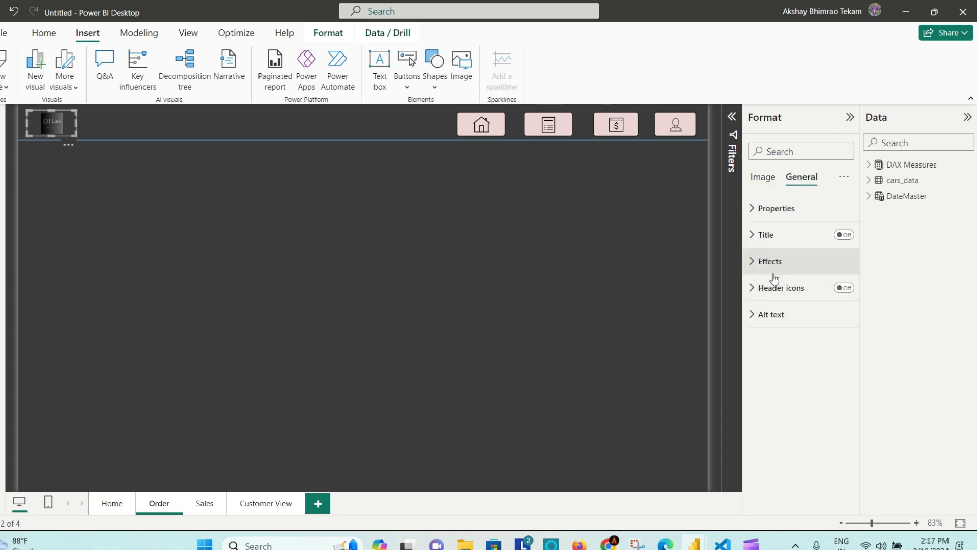
{"action": "left_click", "coordinate": [759, 263]}
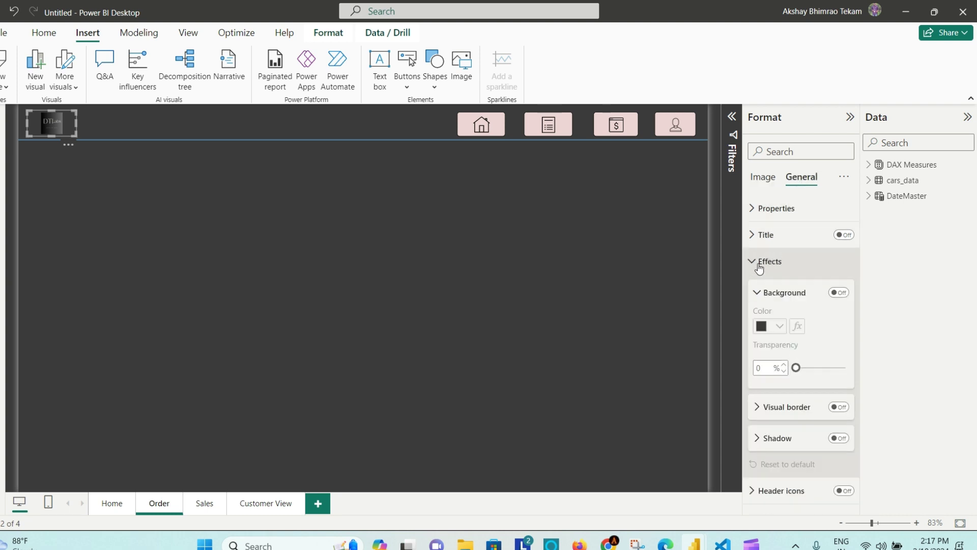
{"action": "left_click", "coordinate": [838, 292]}
{"action": "left_click", "coordinate": [780, 326]}
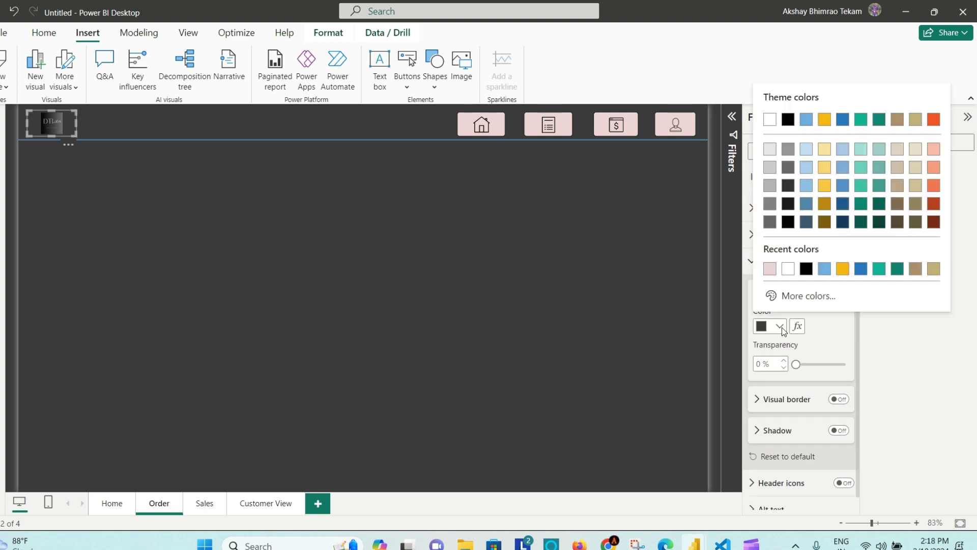
{"action": "left_click", "coordinate": [800, 296]}
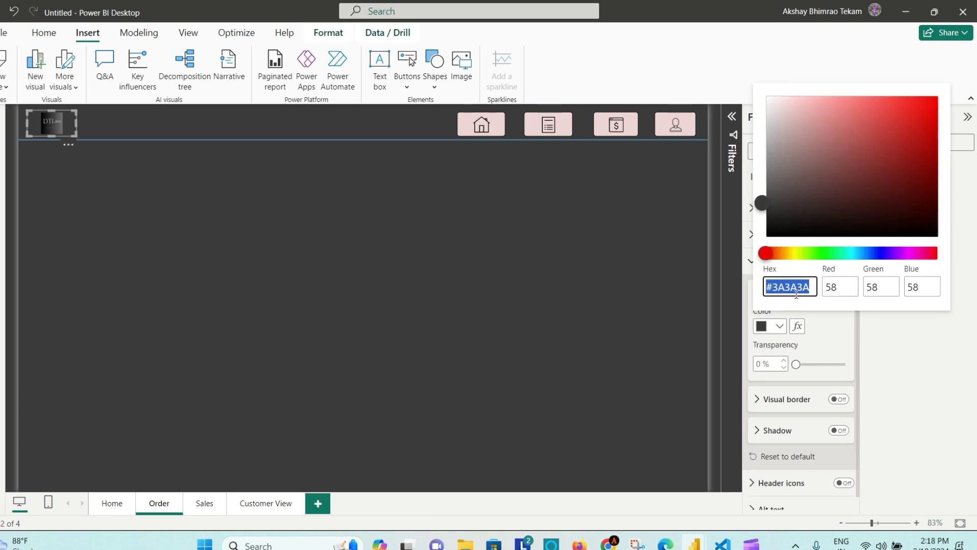
{"action": "key", "text": "BackSpace"}
{"action": "key", "text": "Escape"}
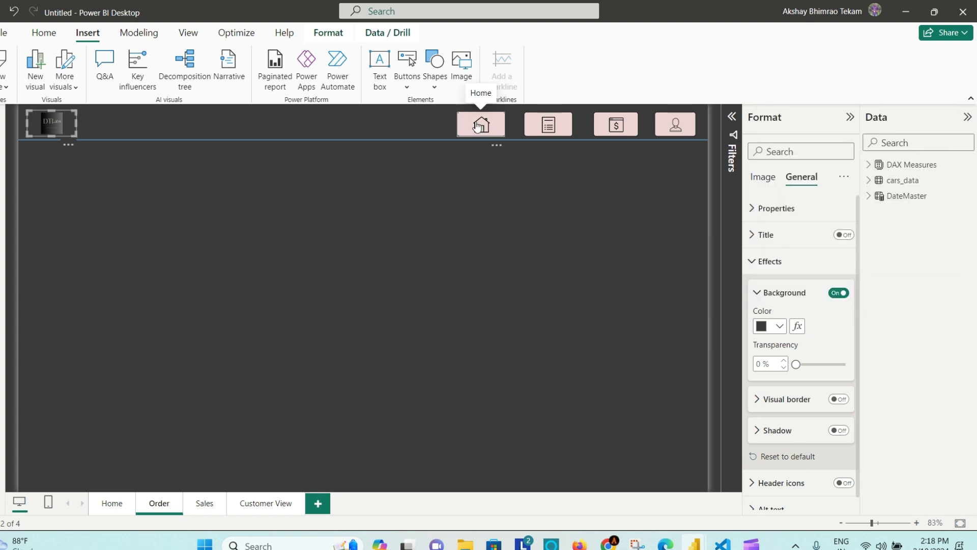
Copy the Home navigation icon's formatting onto the DTLabs logo on the Order page with Format Painter
{"action": "left_click", "coordinate": [479, 126]}
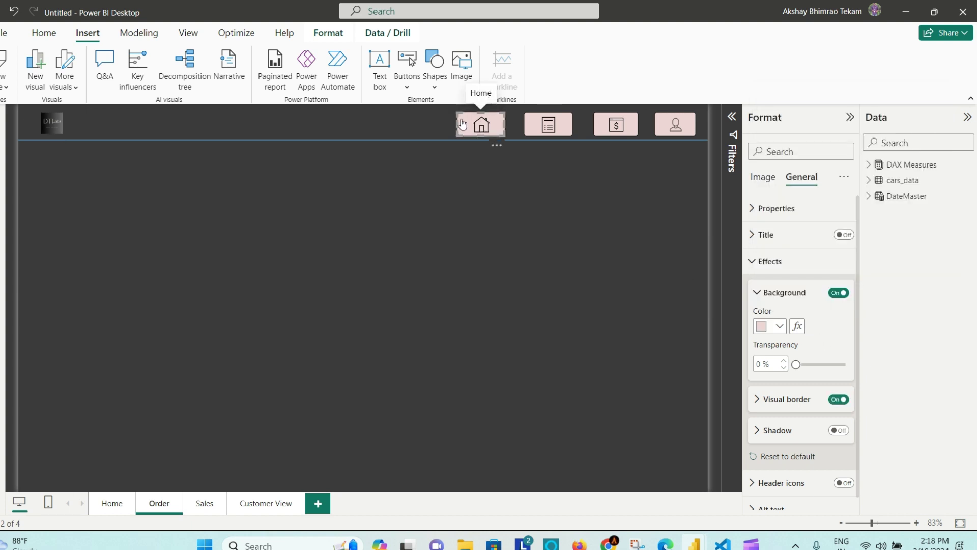
{"action": "left_click", "coordinate": [54, 35]}
{"action": "left_click", "coordinate": [46, 84]}
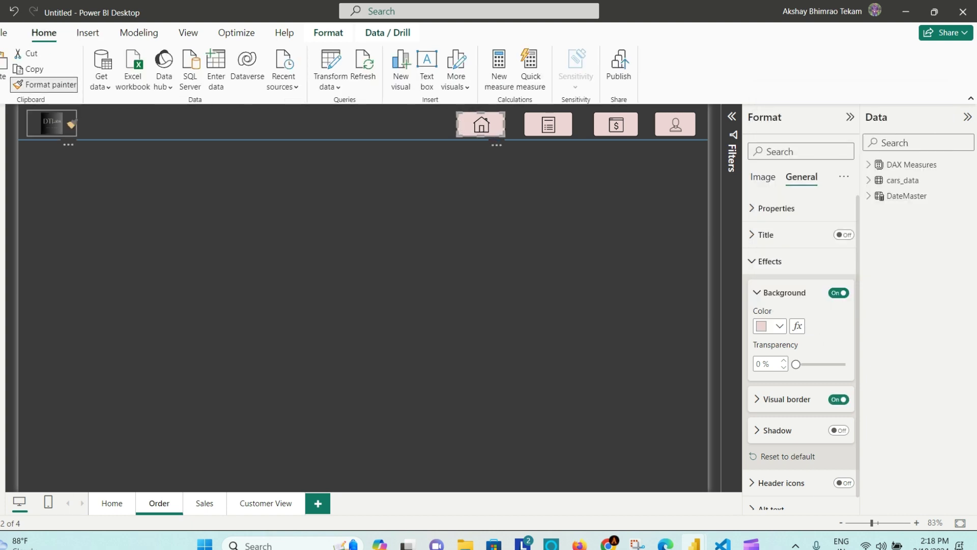
{"action": "left_click", "coordinate": [71, 123]}
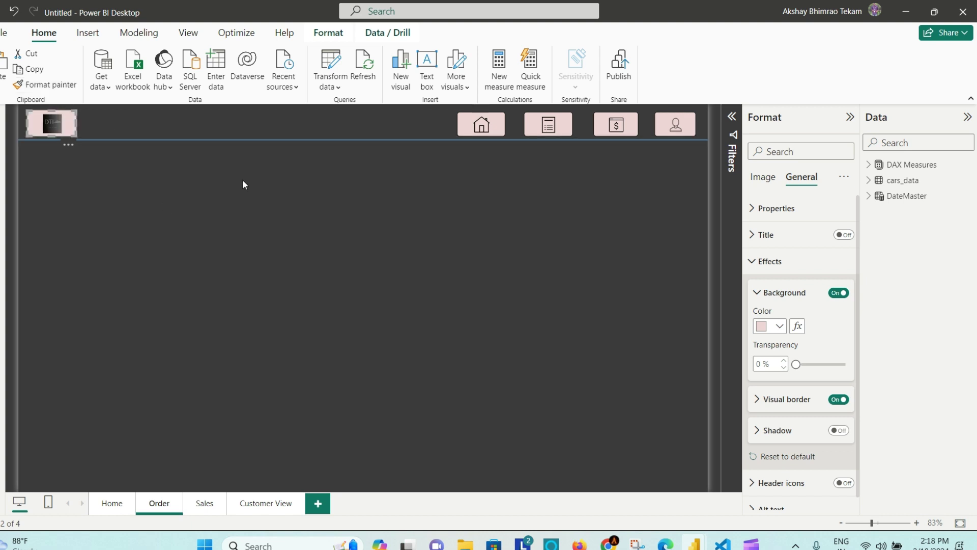
Add a canvas-wide text box below the header line on the Order page, containing the title "Orders Detail Summary"
{"action": "left_click", "coordinate": [259, 180]}
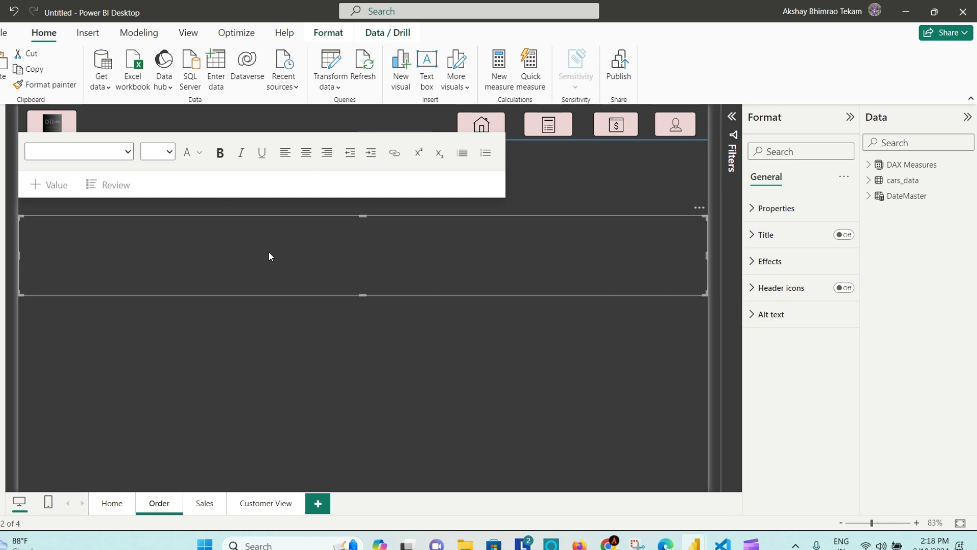
{"action": "left_click", "coordinate": [64, 231]}
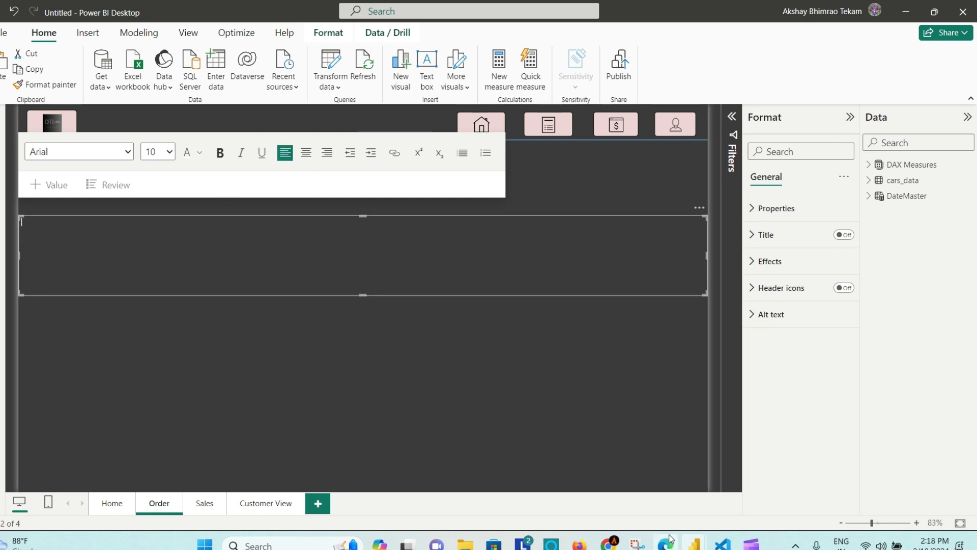
{"action": "mouse_move", "coordinate": [693, 543]}
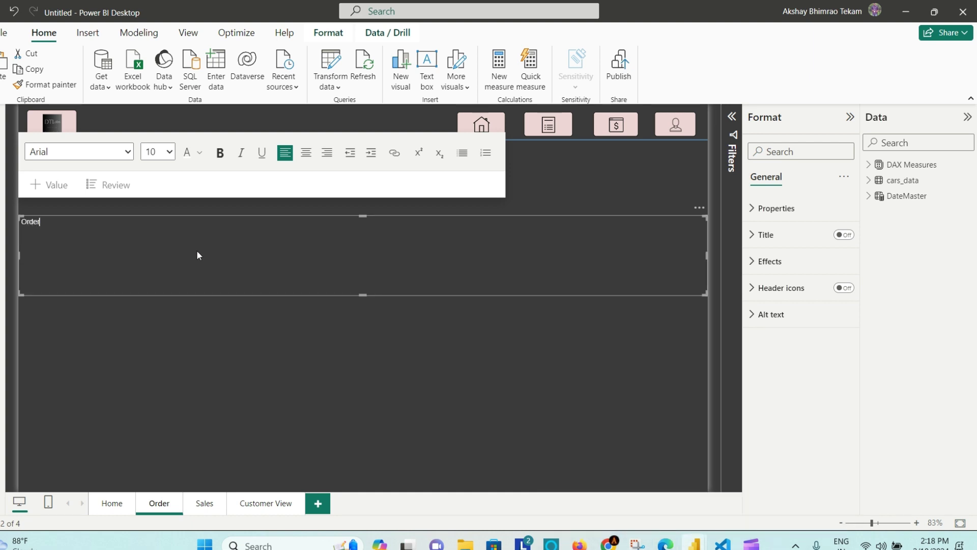
{"action": "type", "text": "Orders Detail Summary"}
Select the whole "Orders Detail Summary" title text and open its font size choices
{"action": "left_click_drag", "start_coordinate": [119, 227], "coordinate": [25, 216]}
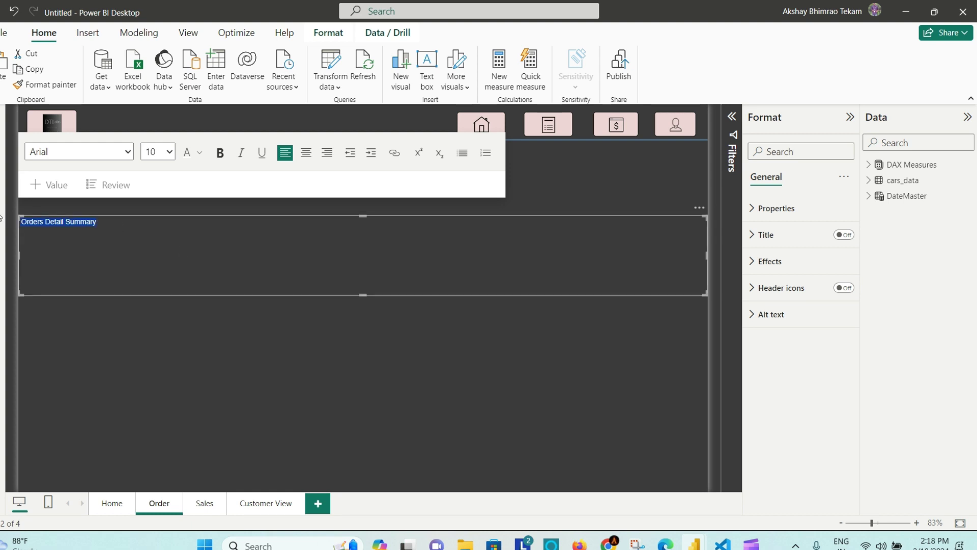
{"action": "left_click", "coordinate": [169, 152]}
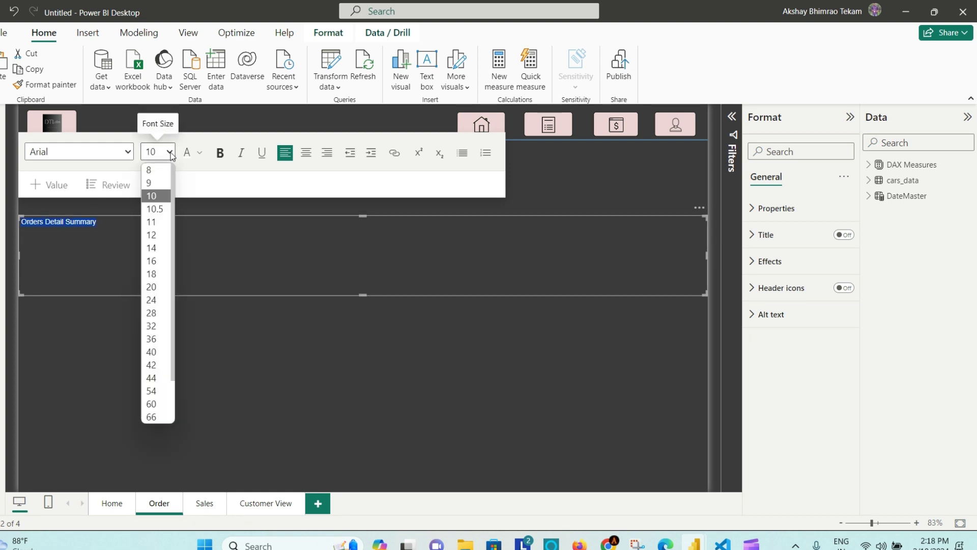
Format the "Orders Detail Summary" text as bold 18 pt Segoe UI with centred alignment
{"action": "left_click", "coordinate": [153, 260]}
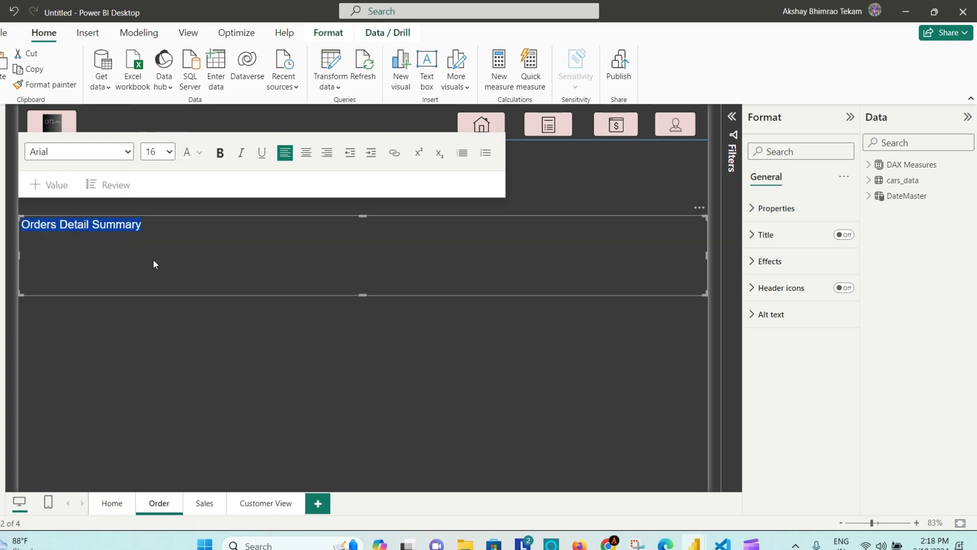
{"action": "left_click", "coordinate": [170, 155]}
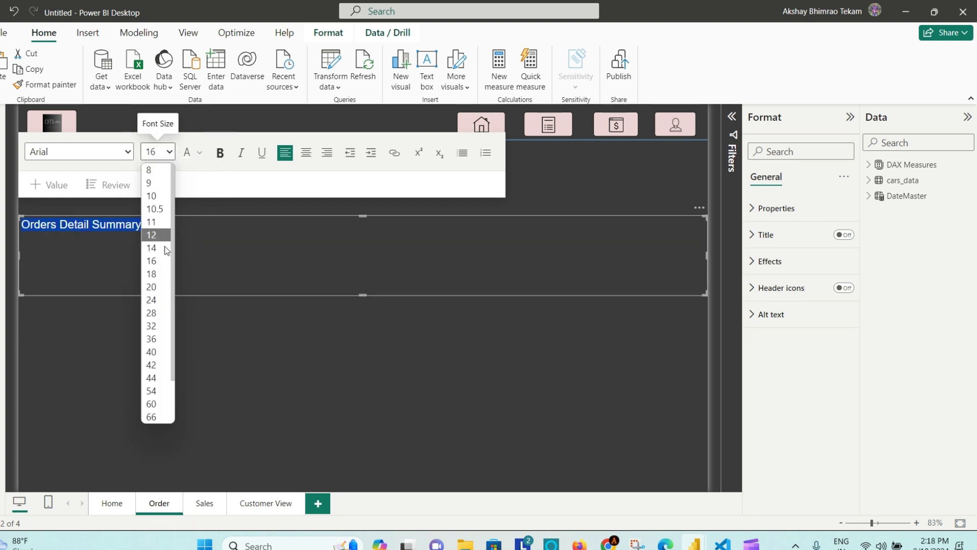
{"action": "left_click", "coordinate": [159, 272]}
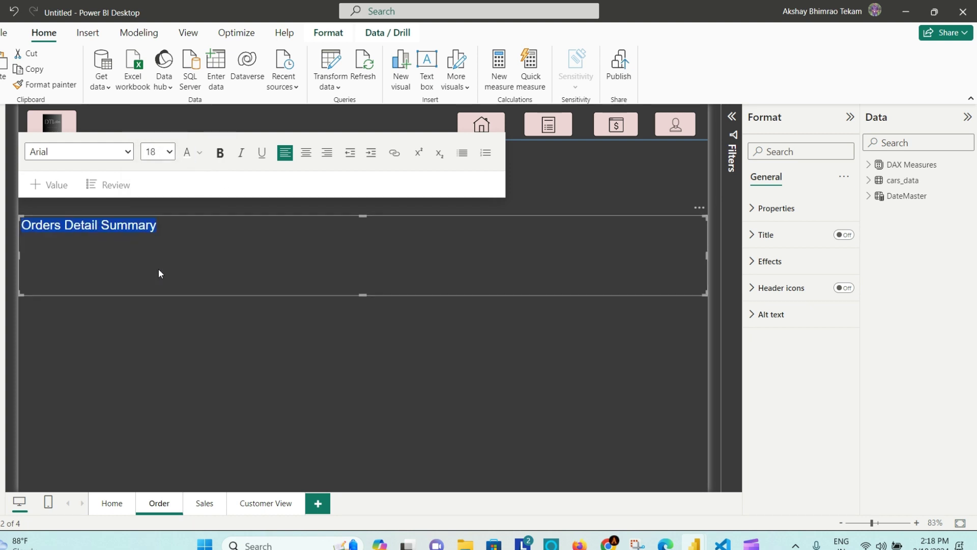
{"action": "left_click", "coordinate": [127, 151]}
{"action": "left_click", "coordinate": [65, 391]}
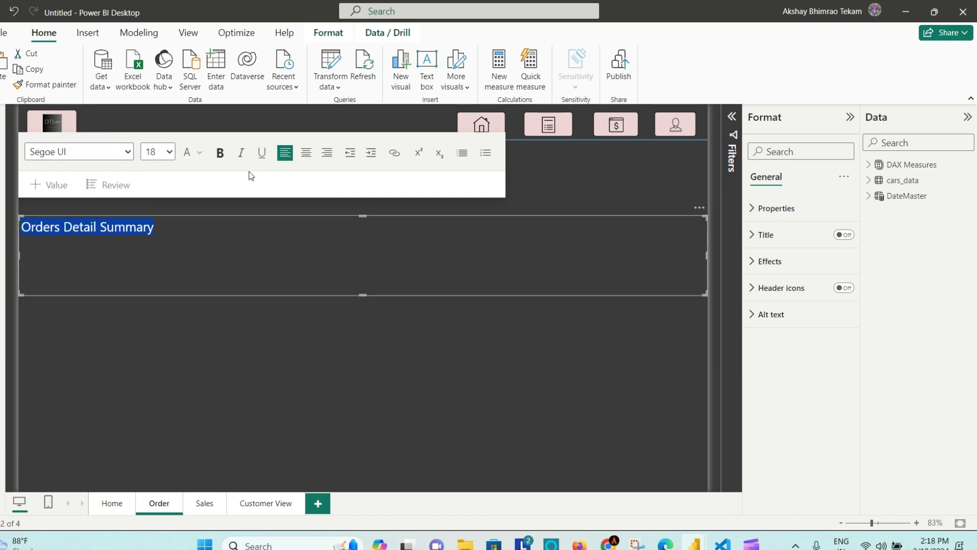
{"action": "left_click", "coordinate": [221, 153]}
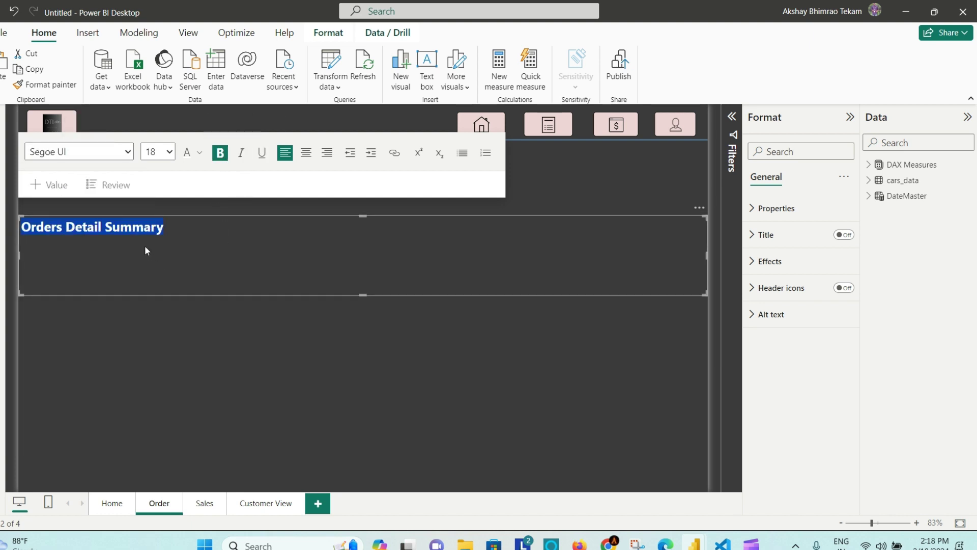
{"action": "left_click", "coordinate": [307, 153]}
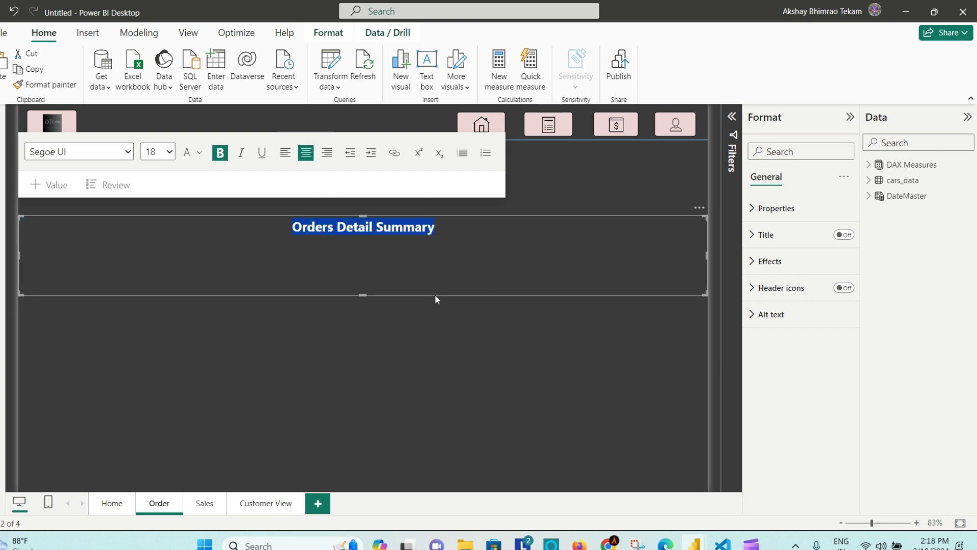
Shrink the "Orders Detail Summary" text box and place it in the header between the logo and the home icon
{"action": "left_click_drag", "start_coordinate": [366, 289], "coordinate": [375, 247]}
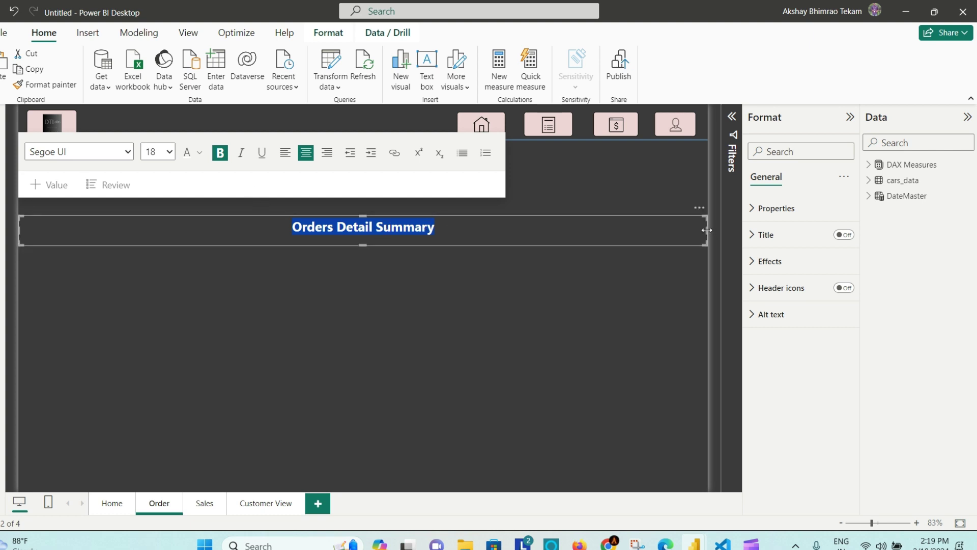
{"action": "left_click_drag", "start_coordinate": [707, 230], "coordinate": [337, 108]}
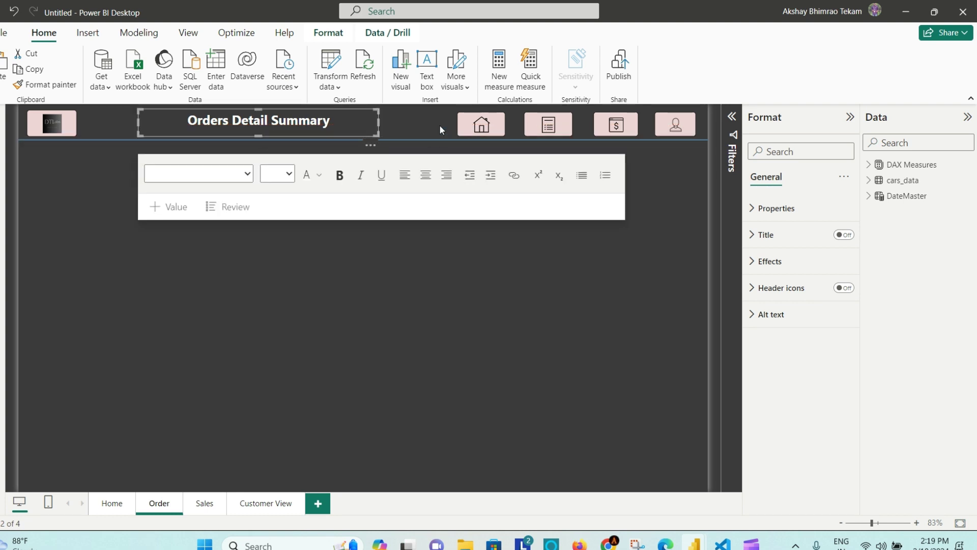
Copy the home icon's formatting onto the "Orders Detail Summary" text box with the format painter
{"action": "left_click", "coordinate": [482, 125]}
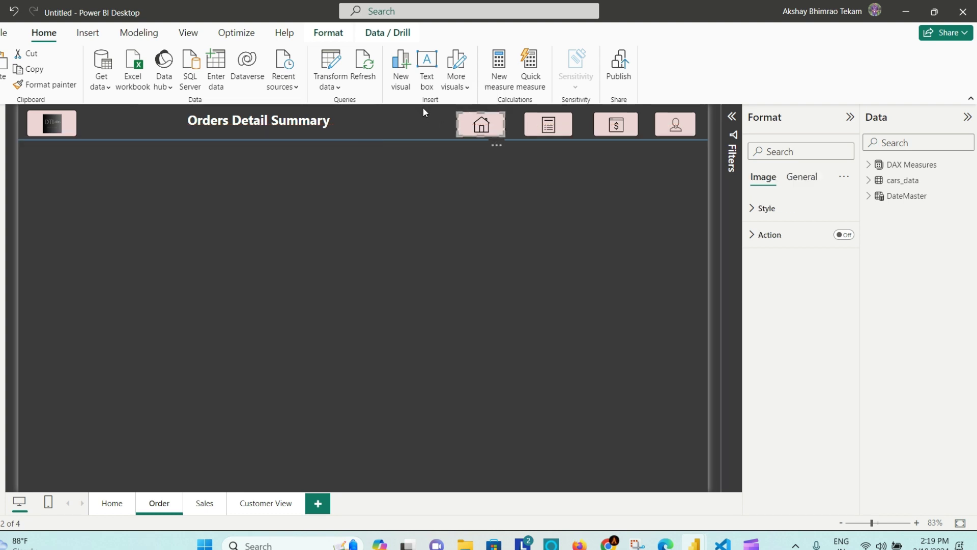
{"action": "left_click", "coordinate": [62, 85]}
{"action": "left_click", "coordinate": [167, 112]}
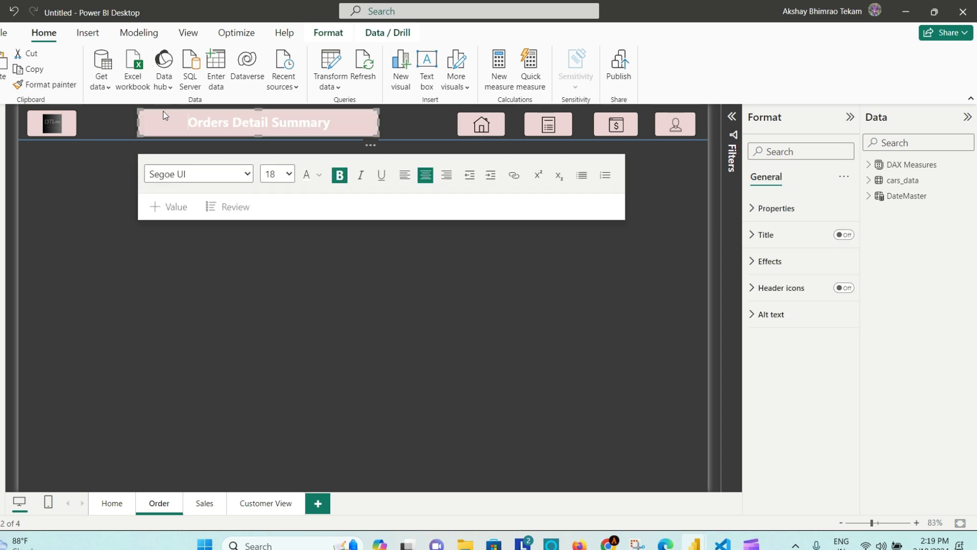
Set the font color of the "Orders Detail Summary" title to black
{"action": "triple_click", "coordinate": [304, 125]}
{"action": "left_click", "coordinate": [319, 175]}
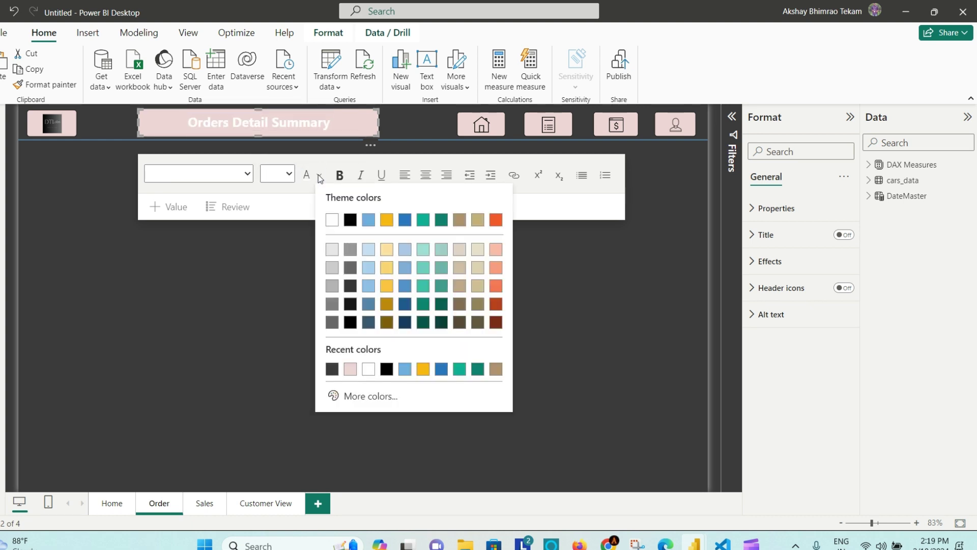
{"action": "left_click", "coordinate": [388, 370]}
{"action": "left_click", "coordinate": [388, 252]}
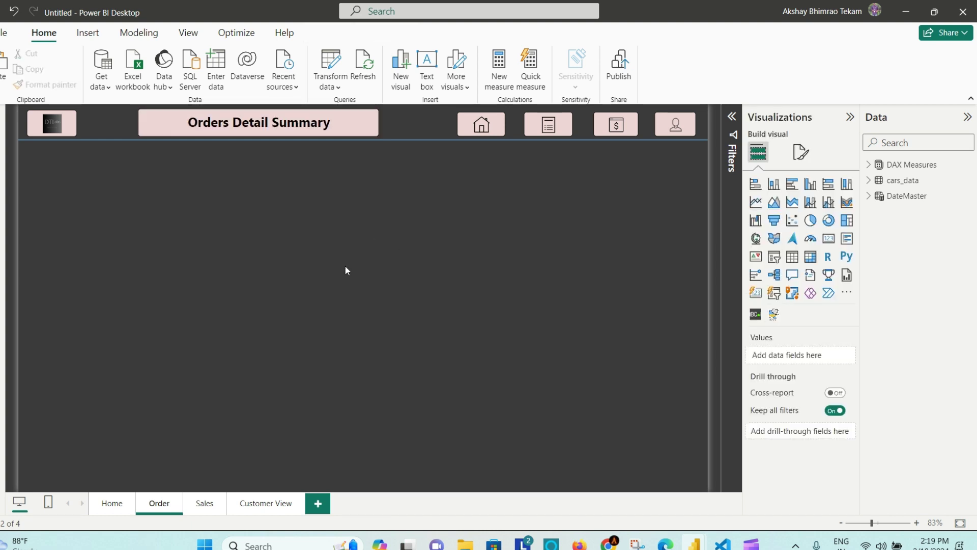
Lower the header divider line slightly and place a duplicate of it just below, leaving a narrow strip between them
{"action": "left_click", "coordinate": [401, 141]}
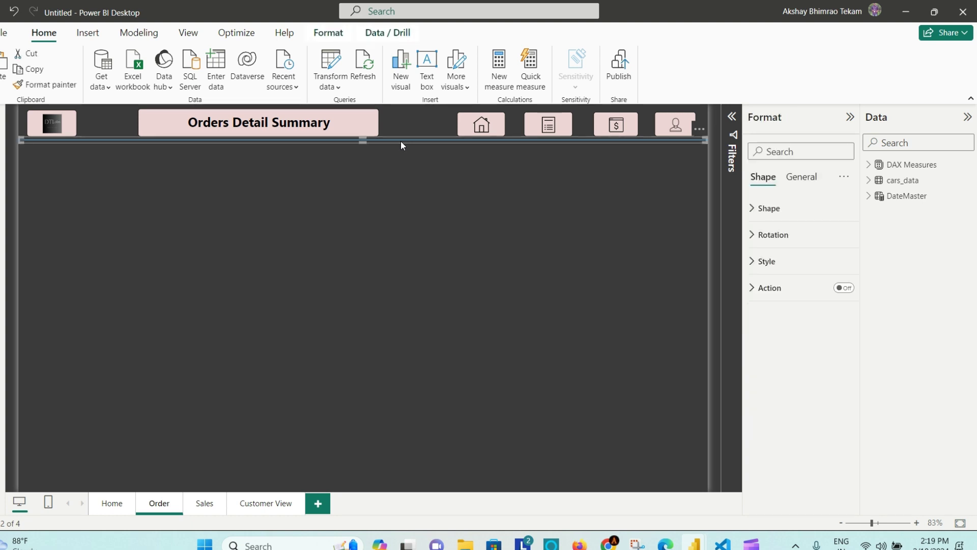
{"action": "left_click_drag", "start_coordinate": [401, 141], "coordinate": [395, 170]}
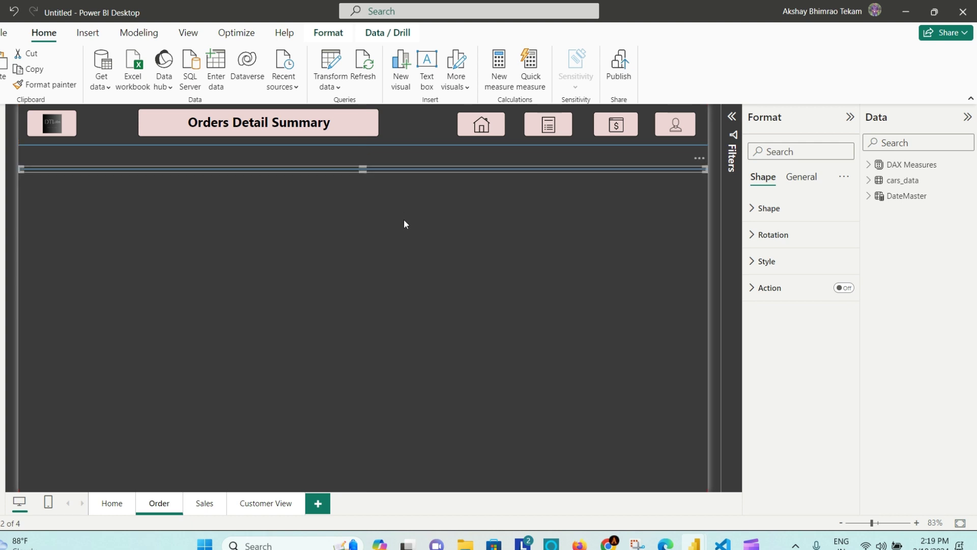
{"action": "left_click", "coordinate": [507, 157]}
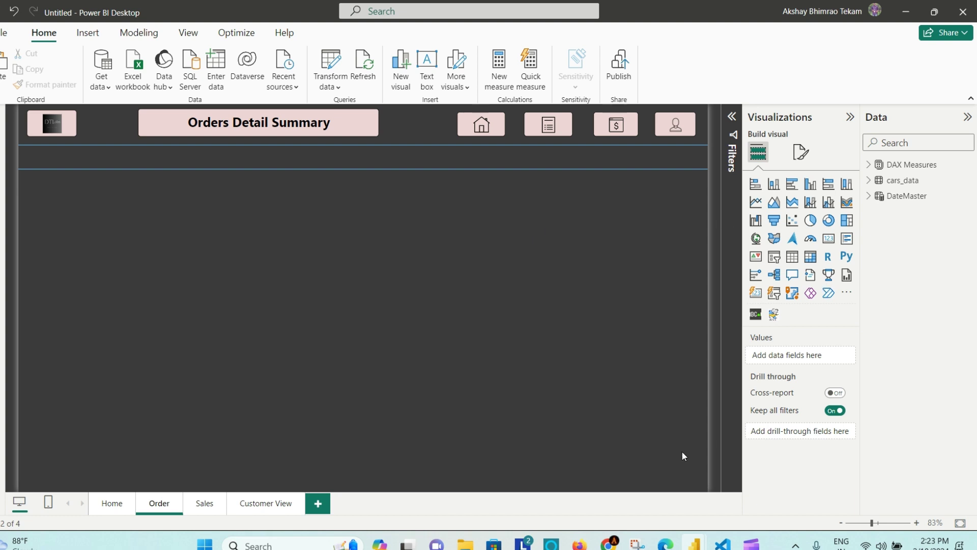
Add a Card (new) visual, narrow it to about half the page width and move it up beneath the divider lines
{"action": "mouse_move", "coordinate": [703, 540]}
{"action": "mouse_move", "coordinate": [740, 484]}
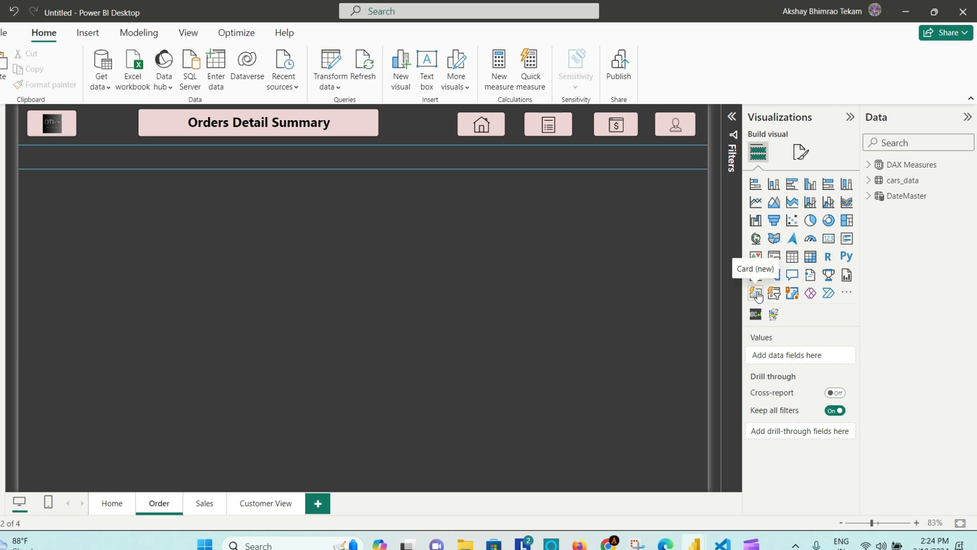
{"action": "left_click_drag", "start_coordinate": [757, 295], "coordinate": [500, 253]}
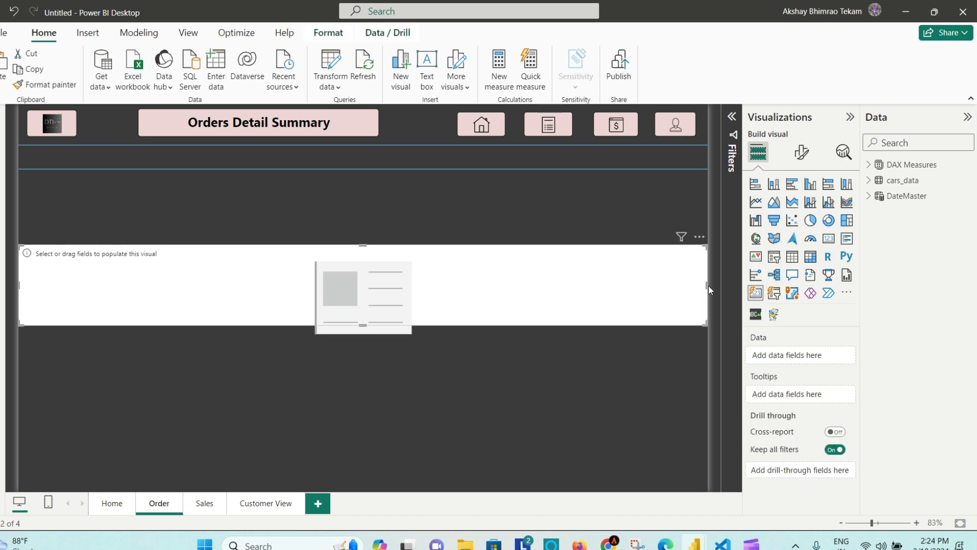
{"action": "left_click_drag", "start_coordinate": [708, 286], "coordinate": [362, 293]}
{"action": "left_click_drag", "start_coordinate": [222, 267], "coordinate": [225, 234]}
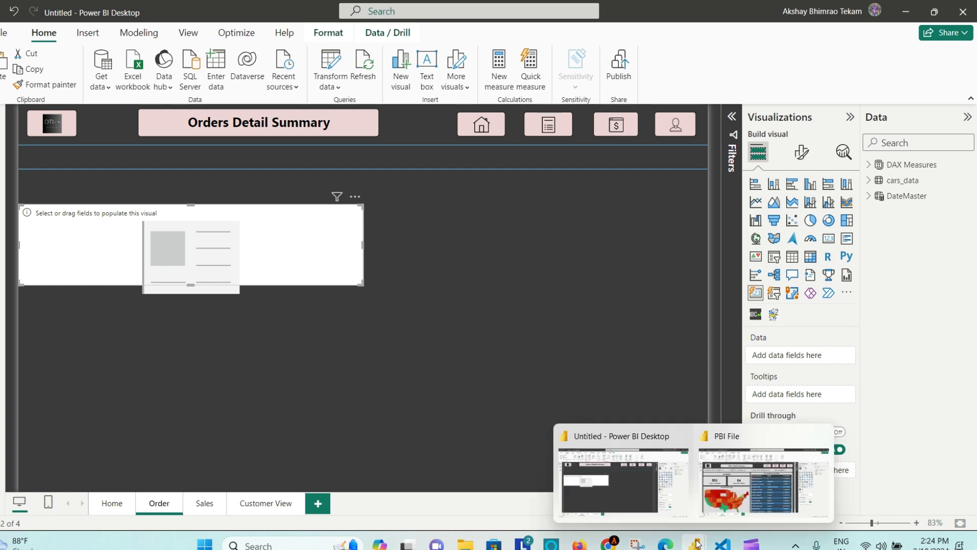
Check the Order page layout in PBI File, then widen the empty card visual to align with the title box's far edge
{"action": "left_click", "coordinate": [738, 503]}
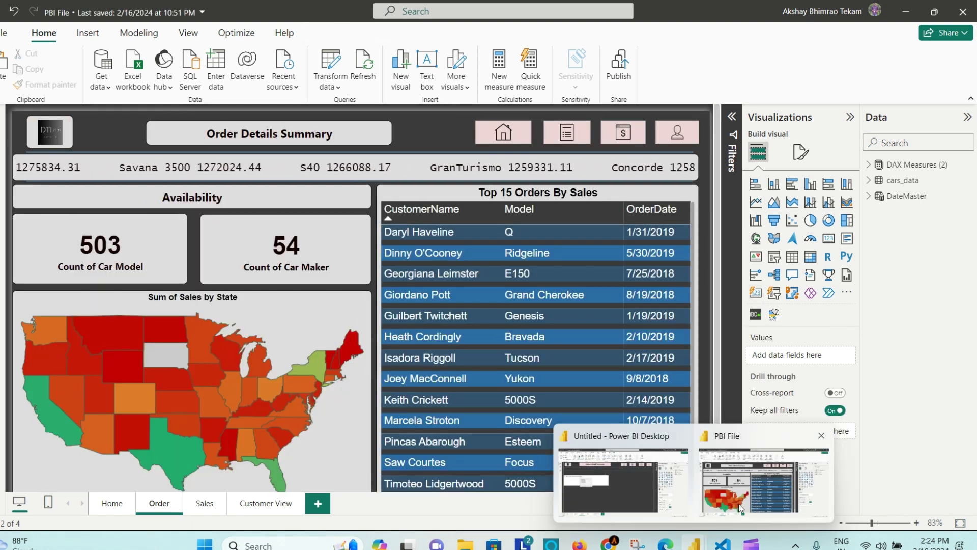
{"action": "left_click", "coordinate": [623, 481]}
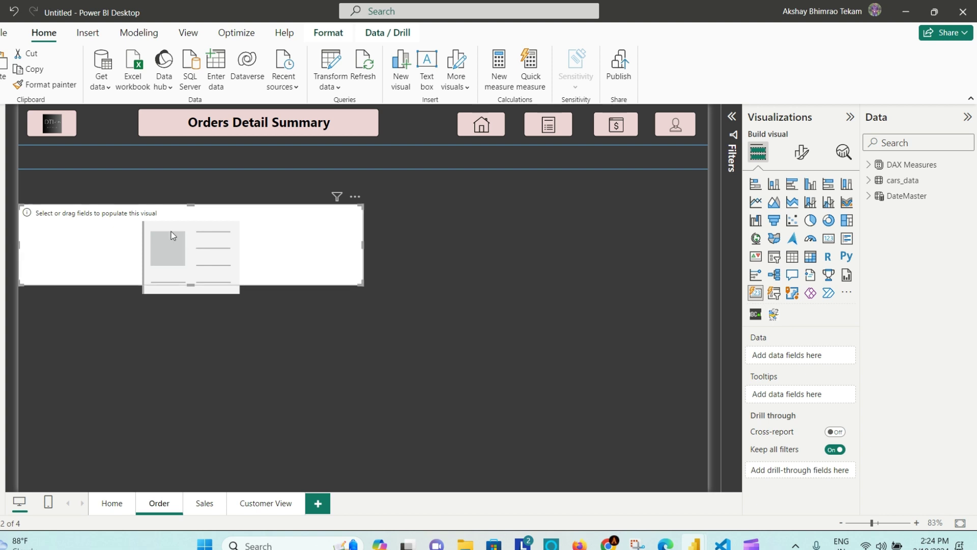
{"action": "left_click", "coordinate": [365, 244]}
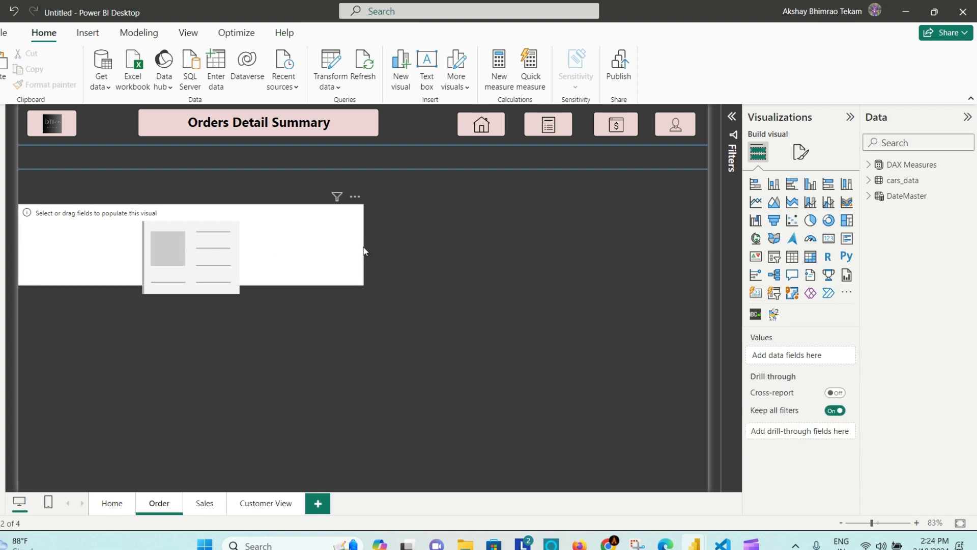
{"action": "left_click", "coordinate": [362, 243]}
{"action": "left_click_drag", "start_coordinate": [362, 244], "coordinate": [378, 245]}
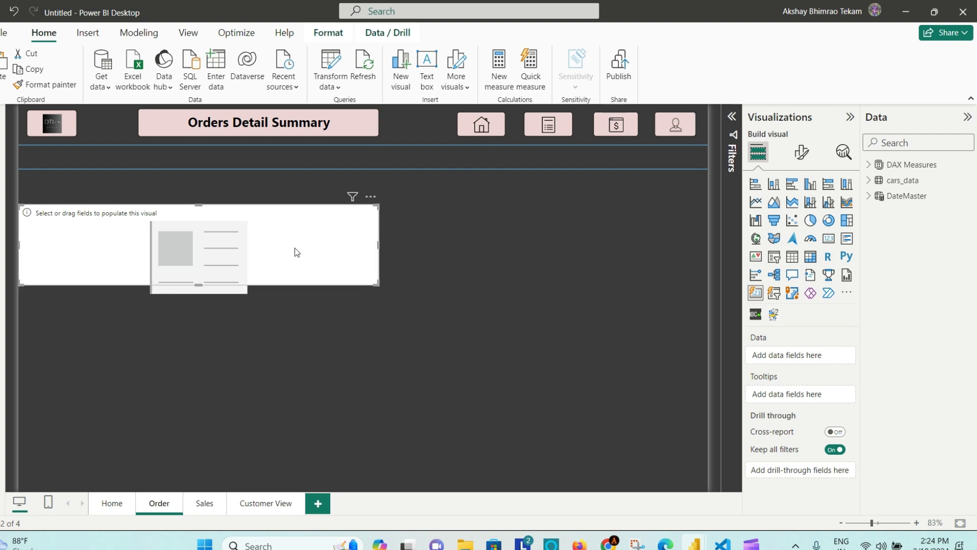
Add CarModel from cars_data to the card visual and summarize it by Count (Distinct)
{"action": "left_click", "coordinate": [871, 181]}
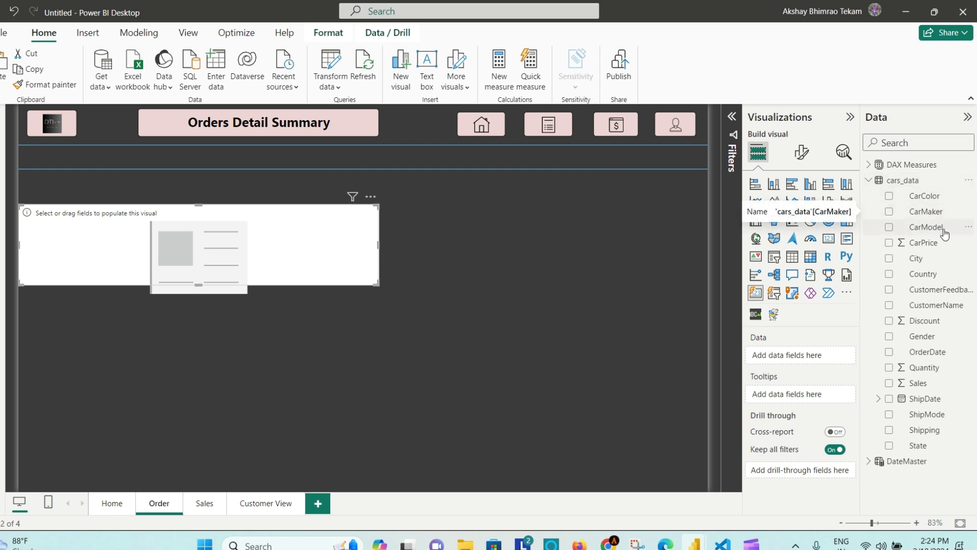
{"action": "left_click_drag", "start_coordinate": [944, 233], "coordinate": [175, 250]}
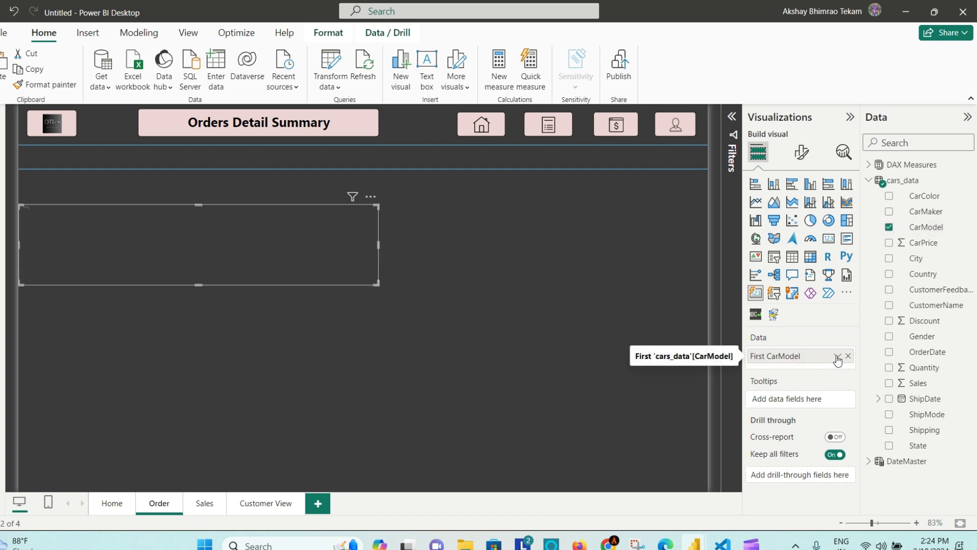
{"action": "left_click", "coordinate": [837, 358]}
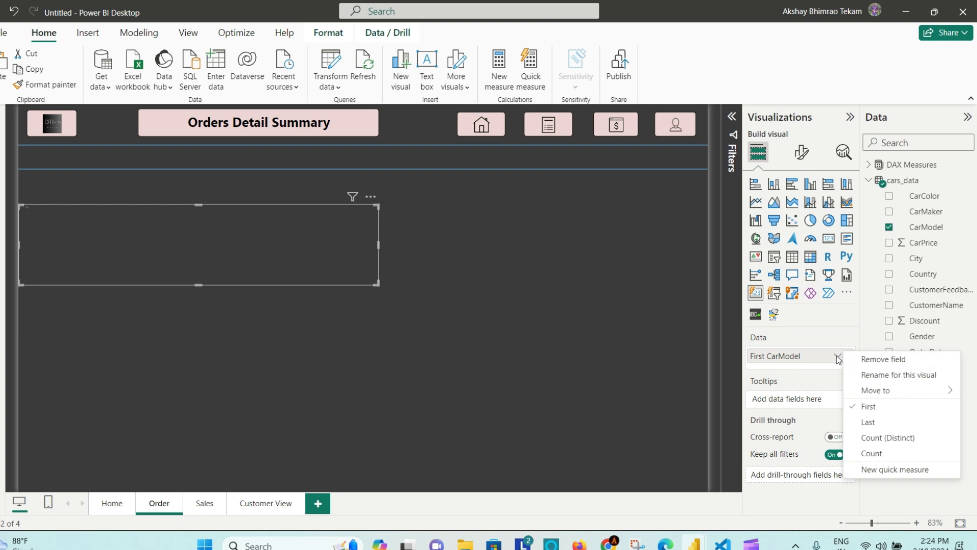
{"action": "left_click", "coordinate": [886, 441]}
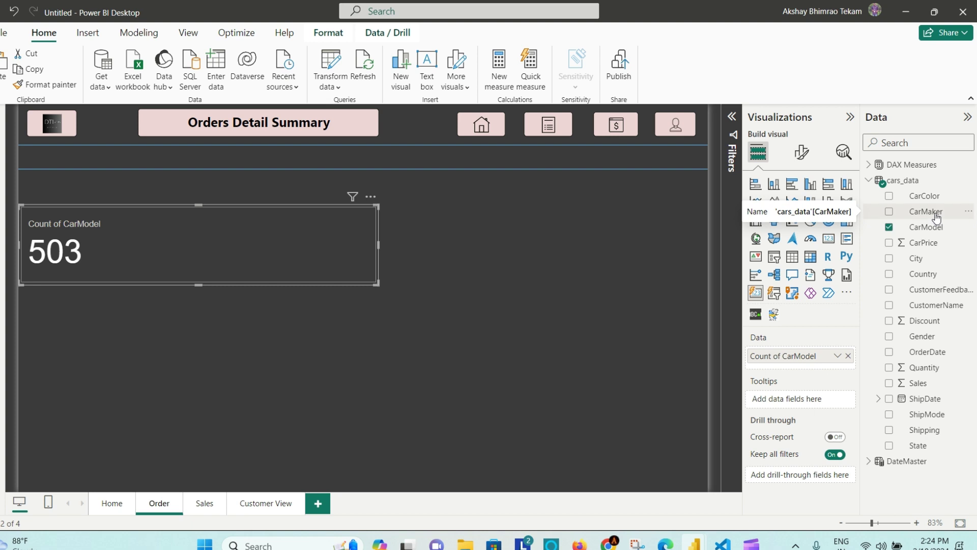
Add CarMaker to the card visual as a second value and summarize it by Count (Distinct)
{"action": "left_click_drag", "start_coordinate": [937, 216], "coordinate": [290, 242]}
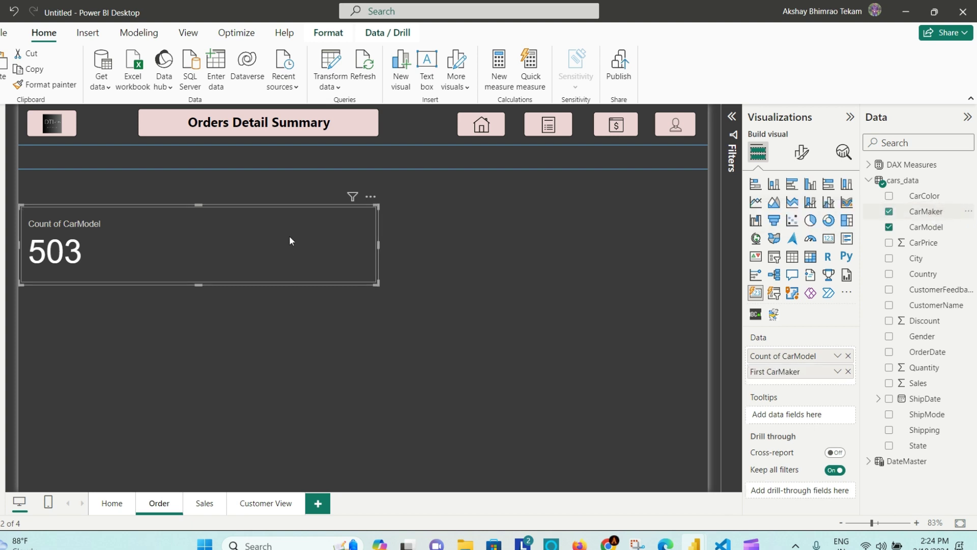
{"action": "left_click", "coordinate": [837, 371]}
{"action": "left_click", "coordinate": [902, 474]}
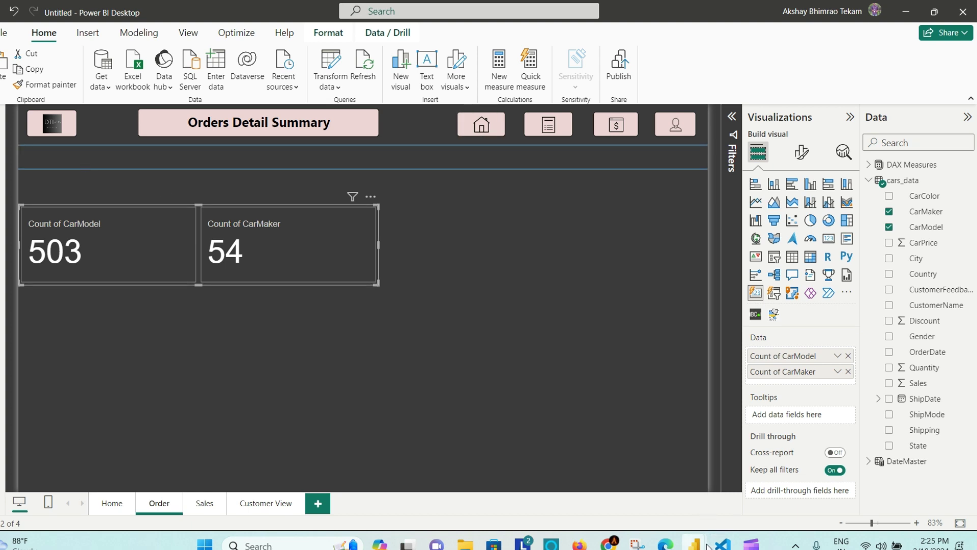
Compare the cards with those in PBI File and apply the title text box's formatting to the card visual with the format painter
{"action": "mouse_move", "coordinate": [704, 544]}
{"action": "mouse_move", "coordinate": [723, 479]}
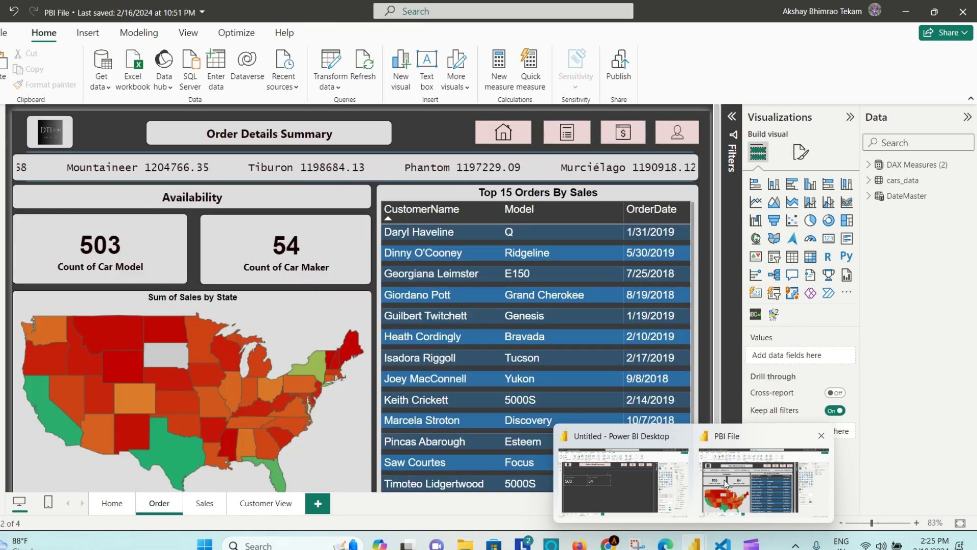
{"action": "left_click", "coordinate": [623, 481]}
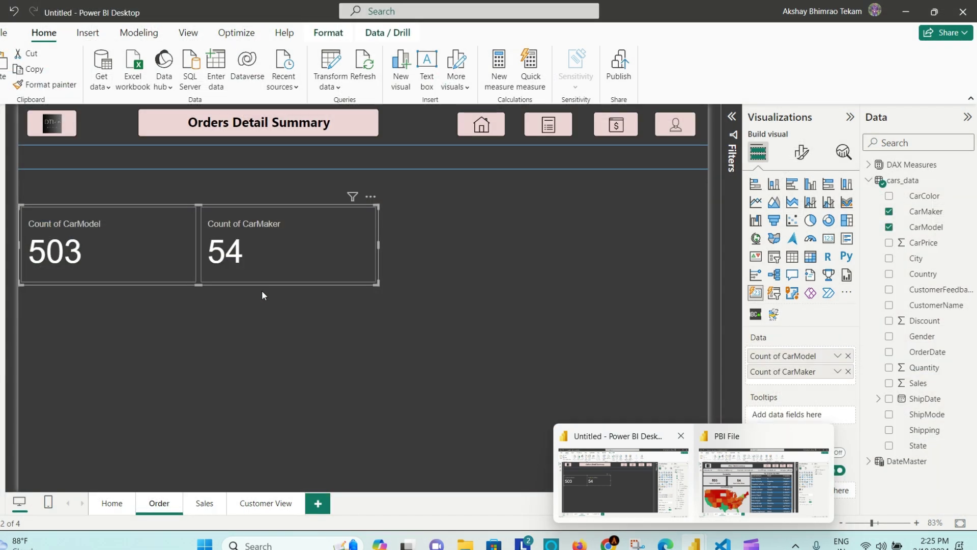
{"action": "left_click", "coordinate": [355, 123]}
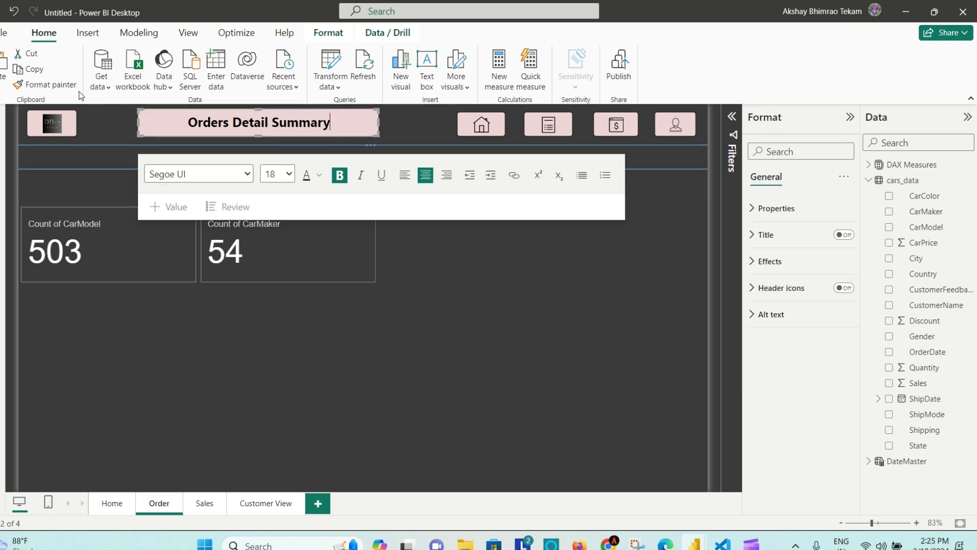
{"action": "left_click", "coordinate": [45, 85]}
{"action": "left_click", "coordinate": [165, 247]}
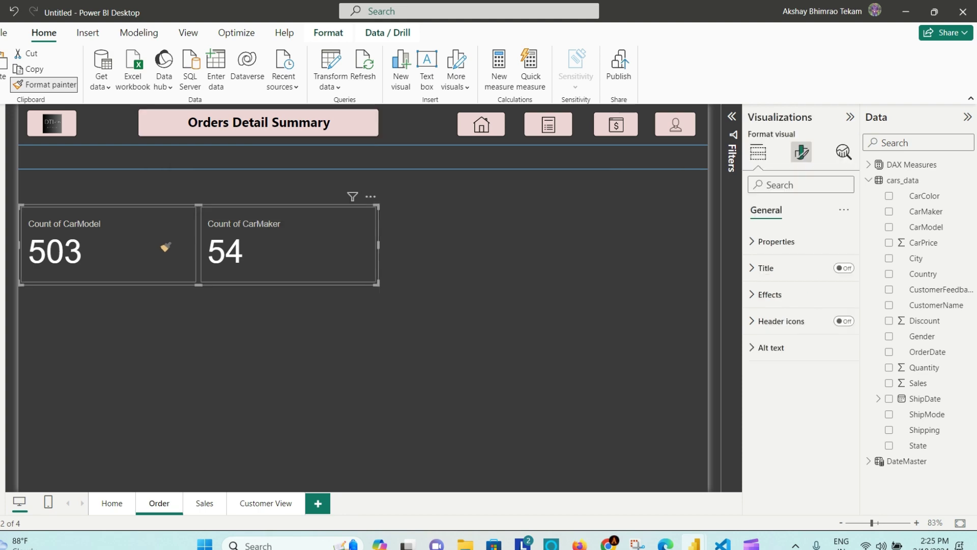
{"action": "left_click", "coordinate": [165, 248]}
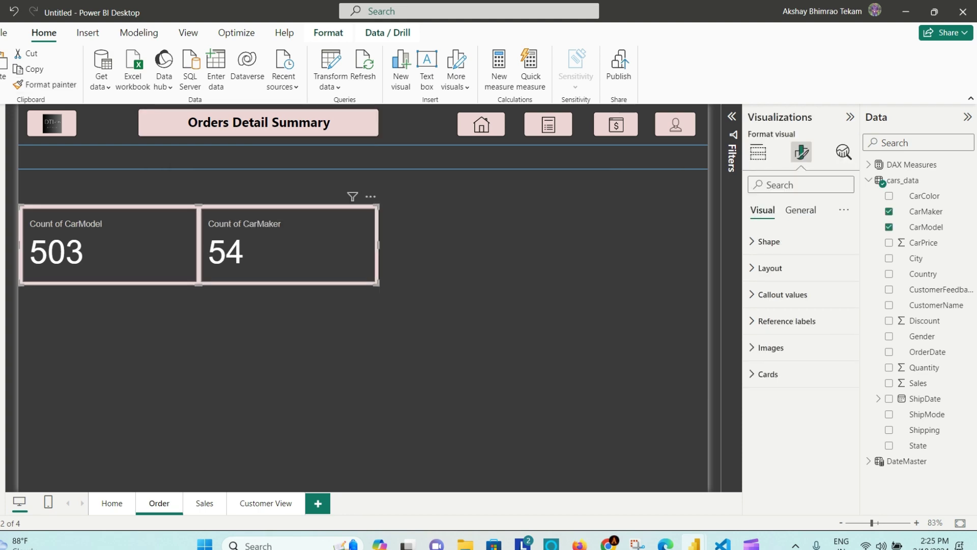
Copy the hex code #EED5D5 of the home icon's background color
{"action": "mouse_move", "coordinate": [695, 544]}
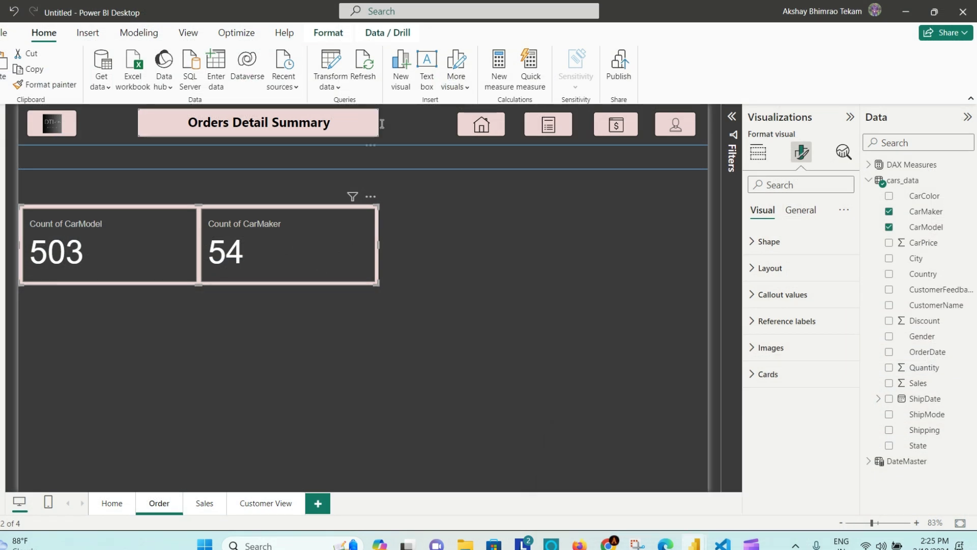
{"action": "left_click", "coordinate": [473, 125]}
{"action": "left_click", "coordinate": [803, 188]}
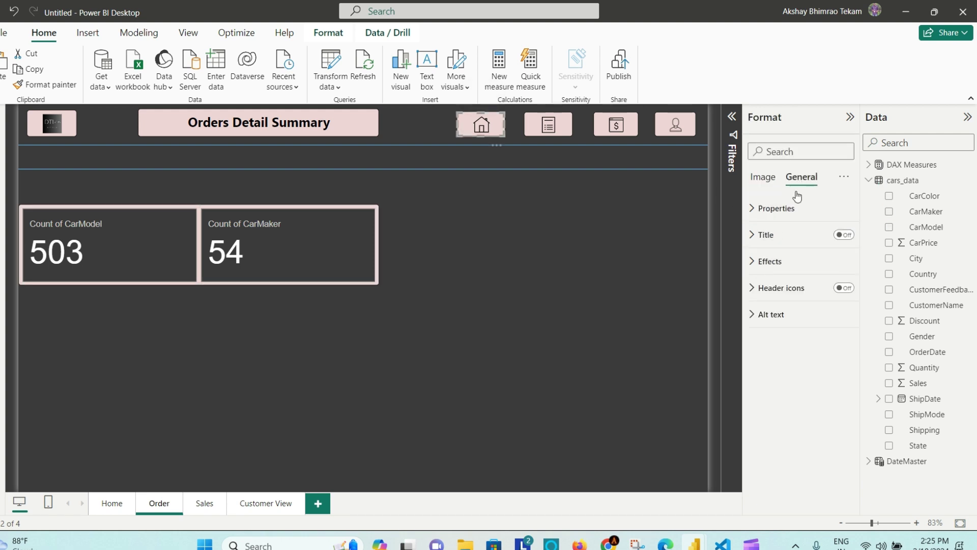
{"action": "left_click", "coordinate": [789, 263]}
{"action": "left_click", "coordinate": [779, 326]}
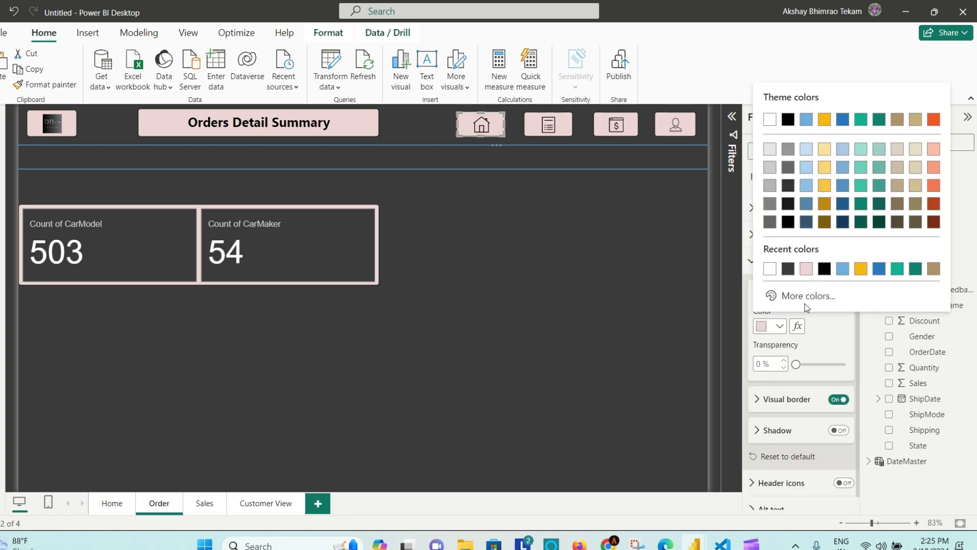
{"action": "left_click", "coordinate": [805, 296]}
{"action": "key", "text": "ctrl+c"}
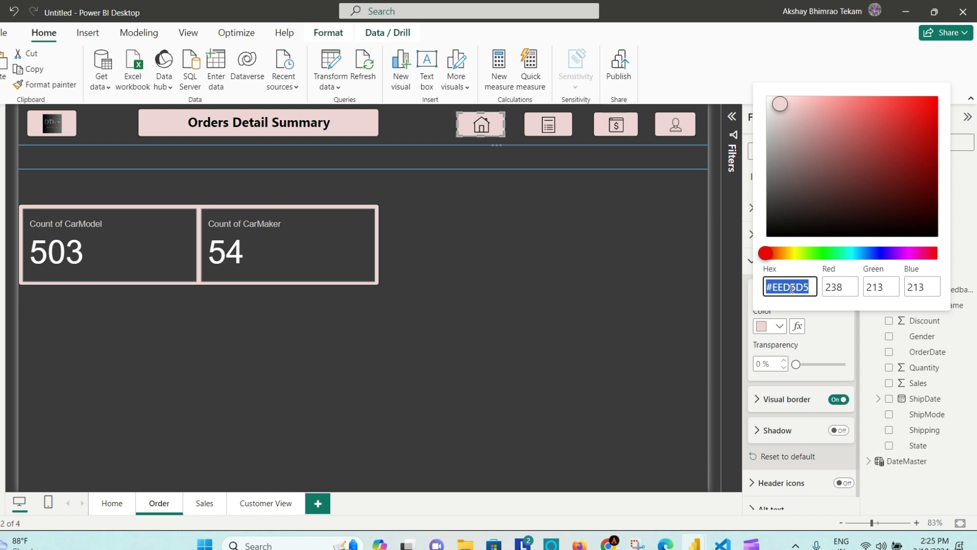
{"action": "left_click", "coordinate": [824, 332]}
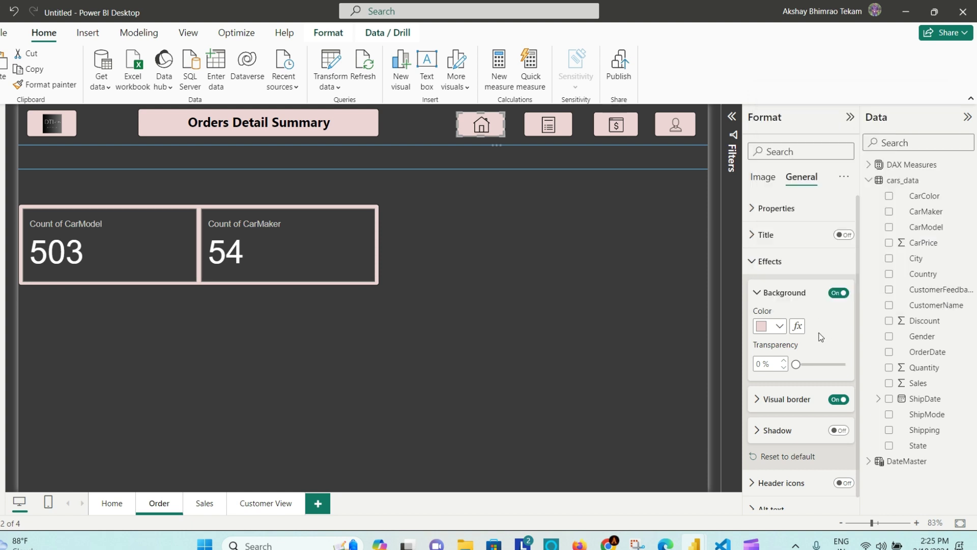
Set the background color of the CarModel and CarMaker count cards to the copied hex #EED5D5
{"action": "left_click", "coordinate": [298, 229]}
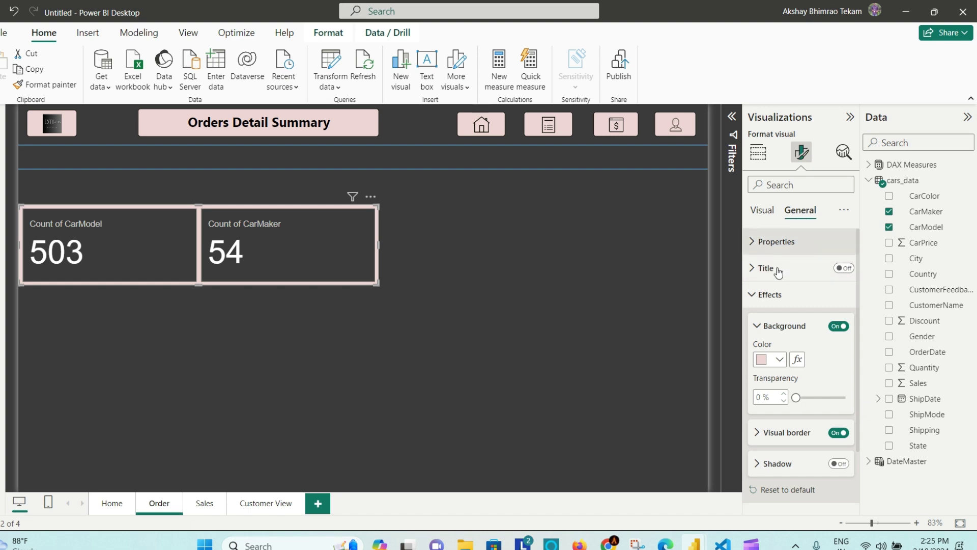
{"action": "left_click", "coordinate": [764, 295]}
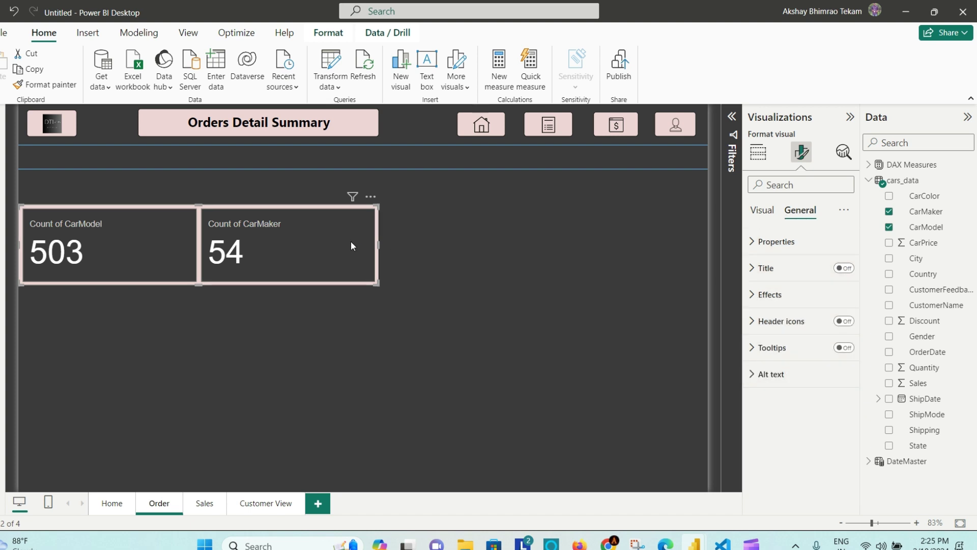
{"action": "left_click", "coordinate": [763, 210]}
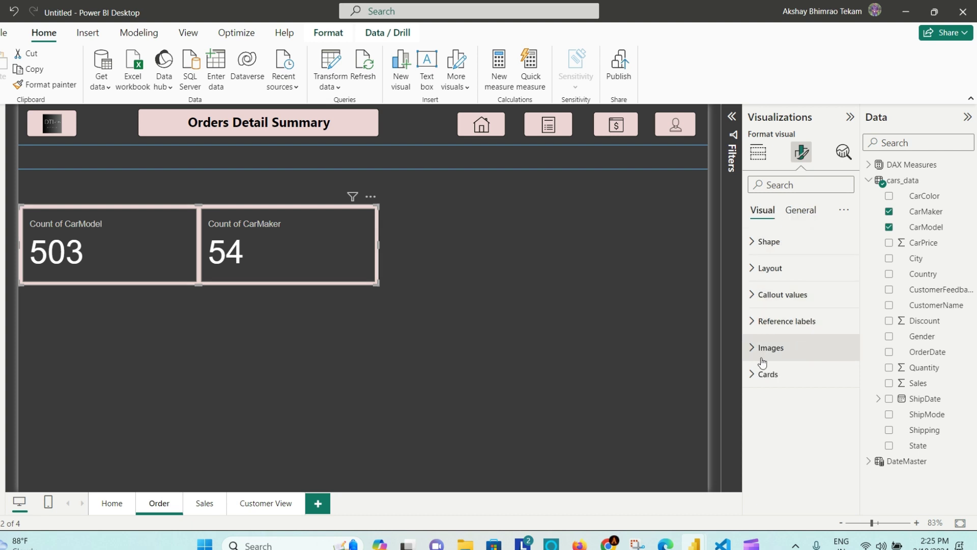
{"action": "left_click", "coordinate": [758, 373]}
{"action": "scroll", "coordinate": [803, 362], "scroll_direction": "down", "scroll_amount": 4}
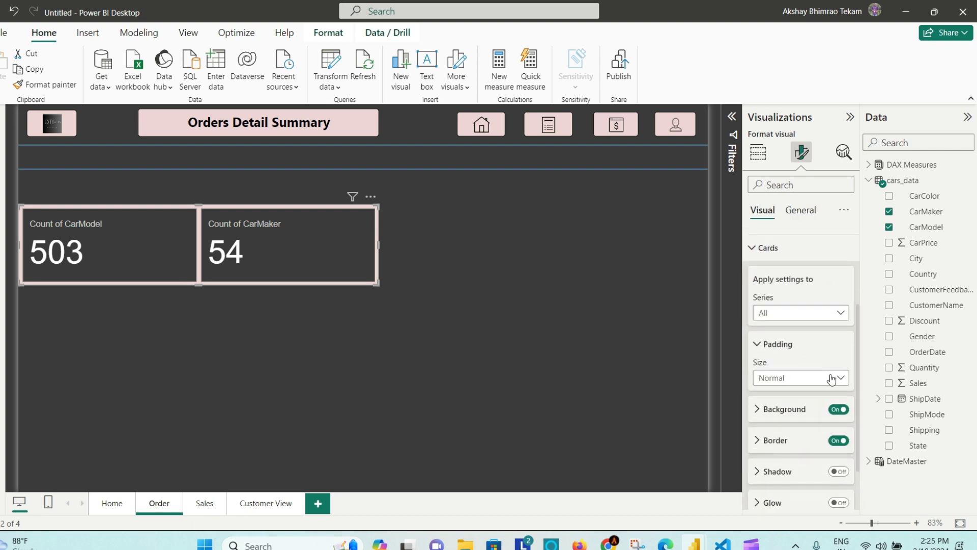
{"action": "left_click", "coordinate": [763, 348]}
{"action": "scroll", "coordinate": [817, 355], "scroll_direction": "down", "scroll_amount": 2}
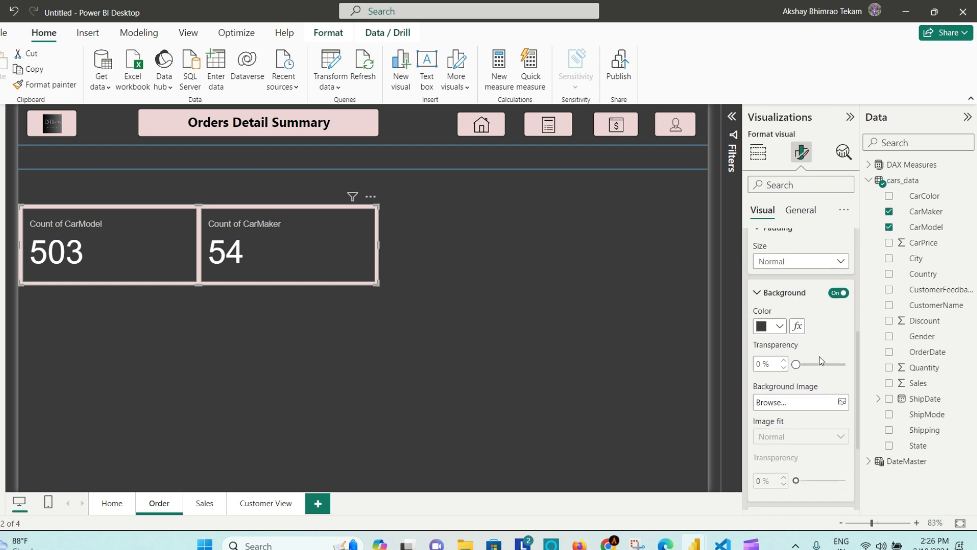
{"action": "left_click", "coordinate": [779, 296]}
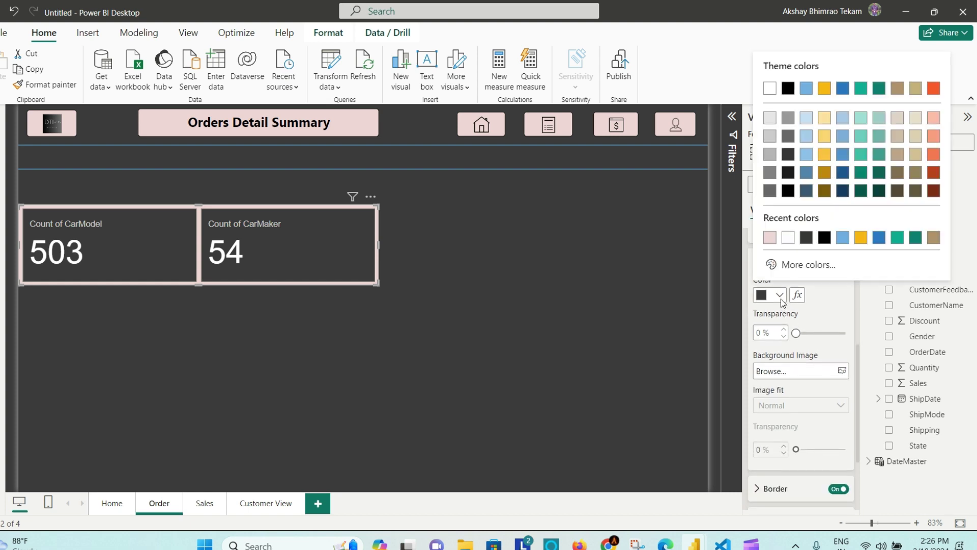
{"action": "left_click", "coordinate": [794, 264]}
{"action": "key", "text": "ctrl+v"}
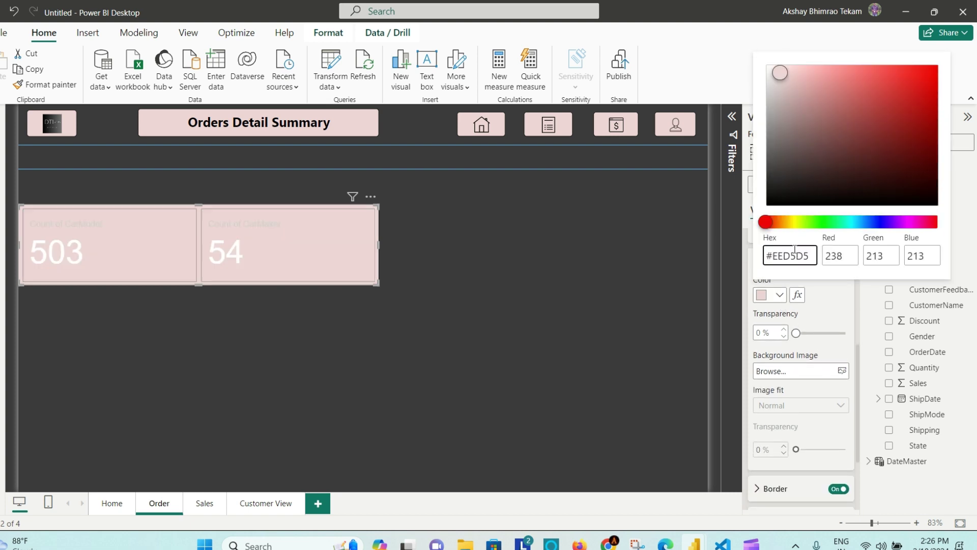
{"action": "left_click", "coordinate": [826, 297]}
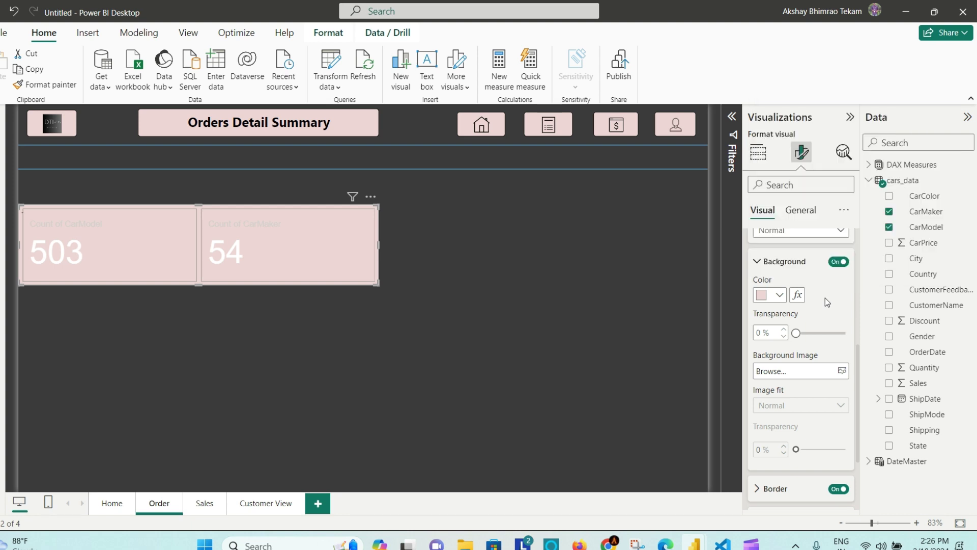
Try black as the card visual's overall background, and set it to the recently used dark gray instead
{"action": "left_click", "coordinate": [800, 210]}
{"action": "left_click", "coordinate": [786, 295]}
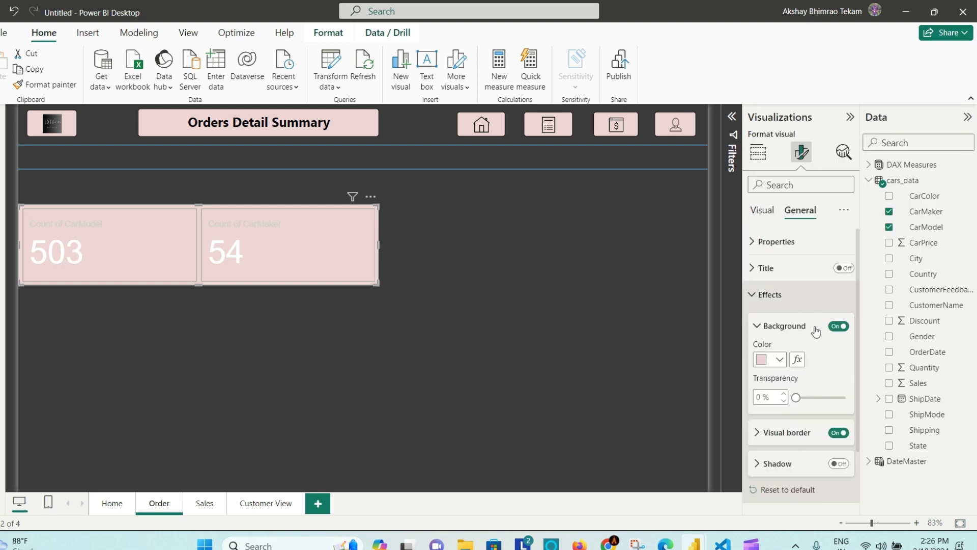
{"action": "left_click", "coordinate": [778, 360]}
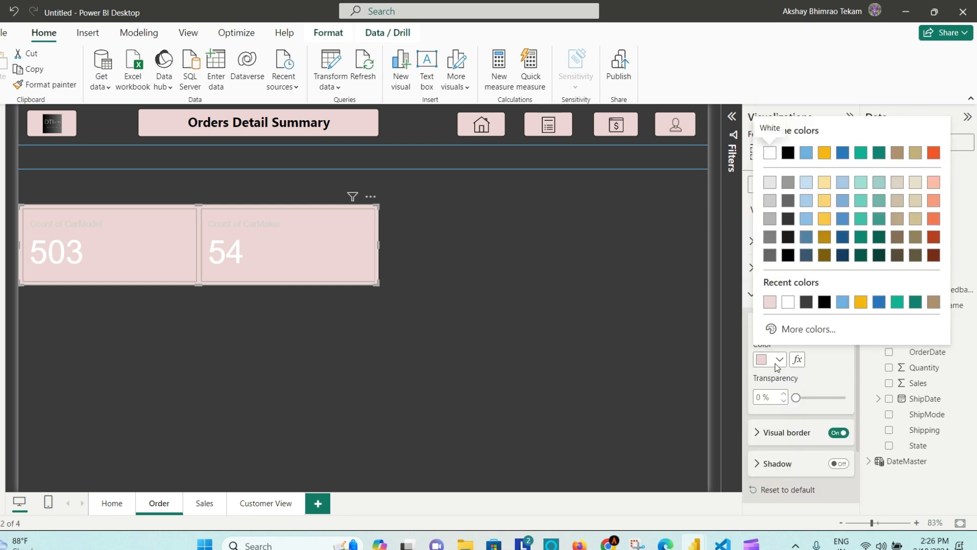
{"action": "left_click", "coordinate": [825, 304]}
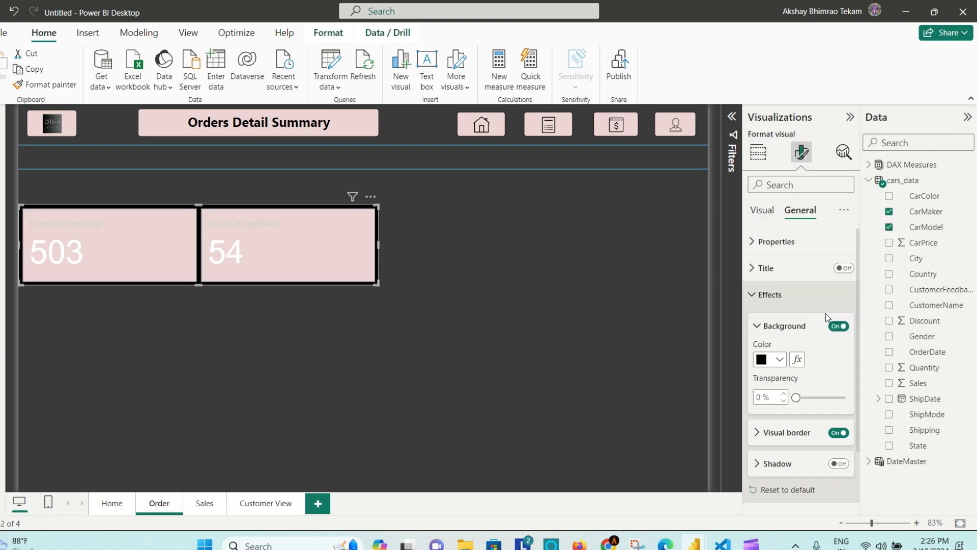
{"action": "left_click", "coordinate": [778, 359]}
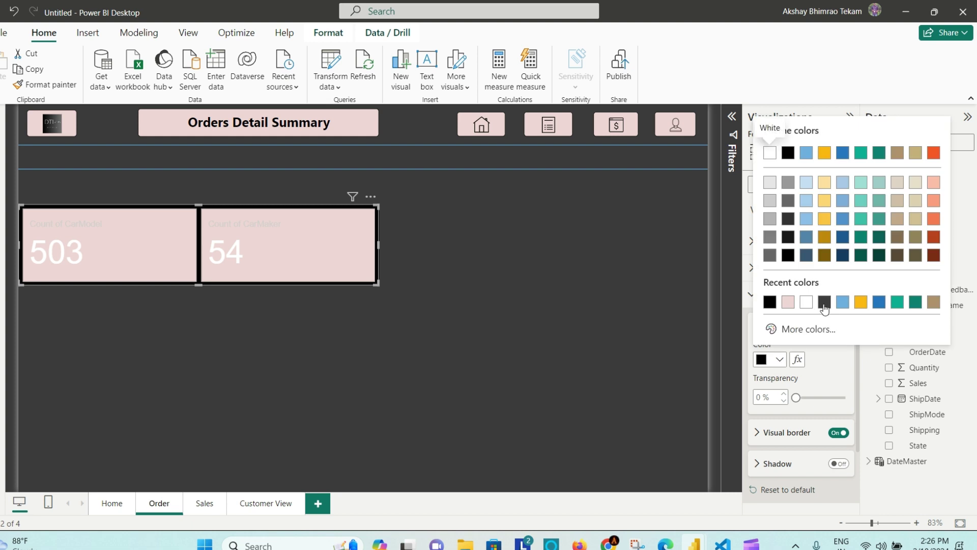
{"action": "left_click", "coordinate": [827, 305]}
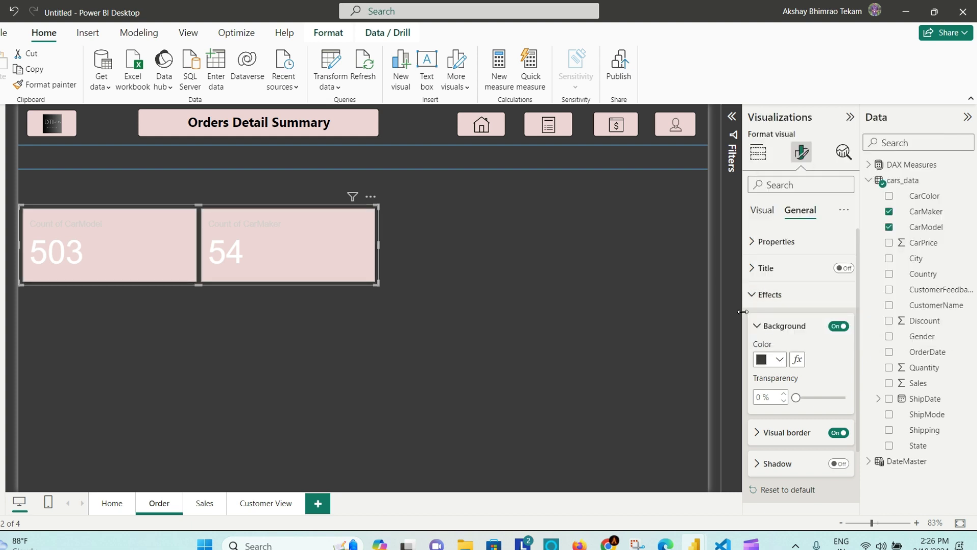
Set the rounded corners of the card visual's outer border to 8 px
{"action": "scroll", "coordinate": [808, 368], "scroll_direction": "down", "scroll_amount": 1}
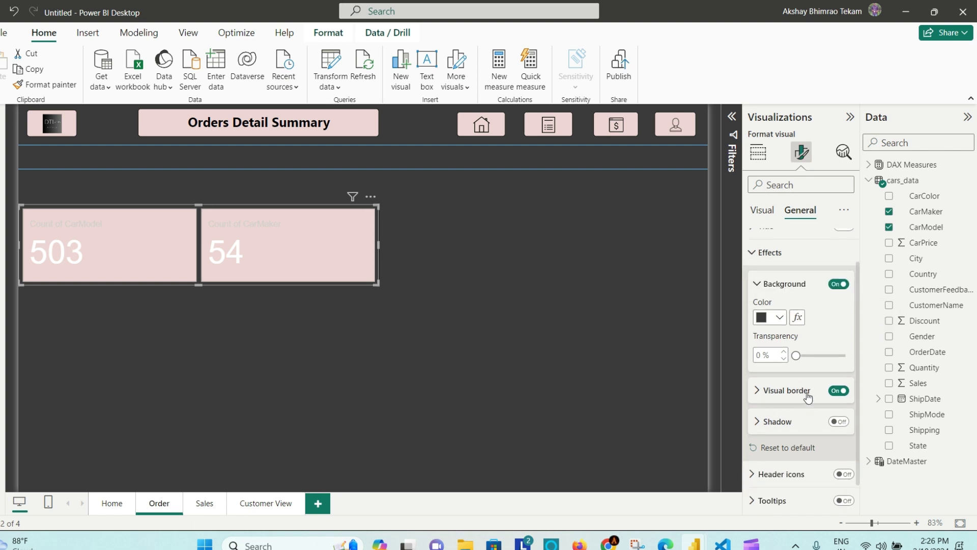
{"action": "left_click", "coordinate": [807, 395]}
{"action": "scroll", "coordinate": [786, 365], "scroll_direction": "down", "scroll_amount": 1}
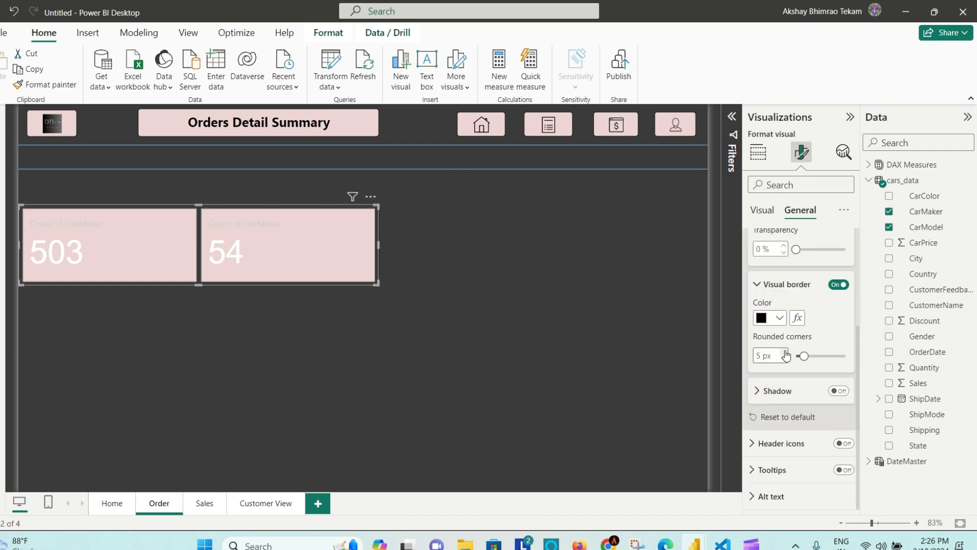
{"action": "left_click", "coordinate": [785, 352]}
{"action": "left_click", "coordinate": [785, 352]}
{"action": "left_click", "coordinate": [784, 351]}
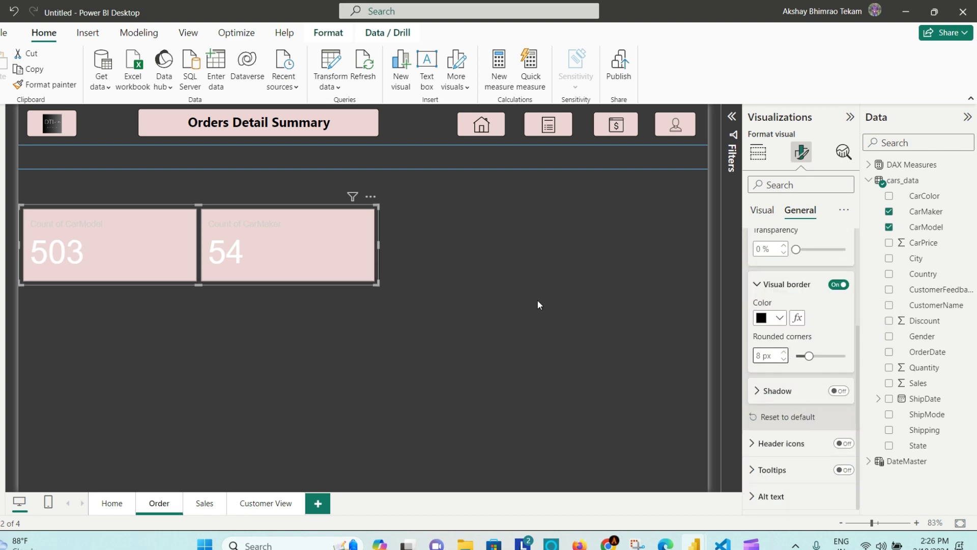
{"action": "left_click", "coordinate": [499, 313]}
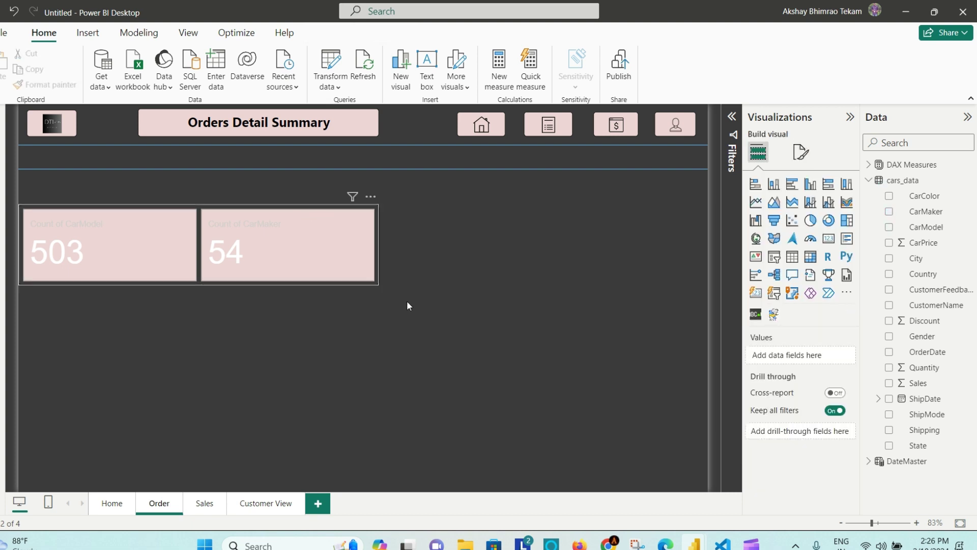
Try a thicker border of about 7 px with 1% transparency around the individual cards
{"action": "left_click", "coordinate": [801, 152]}
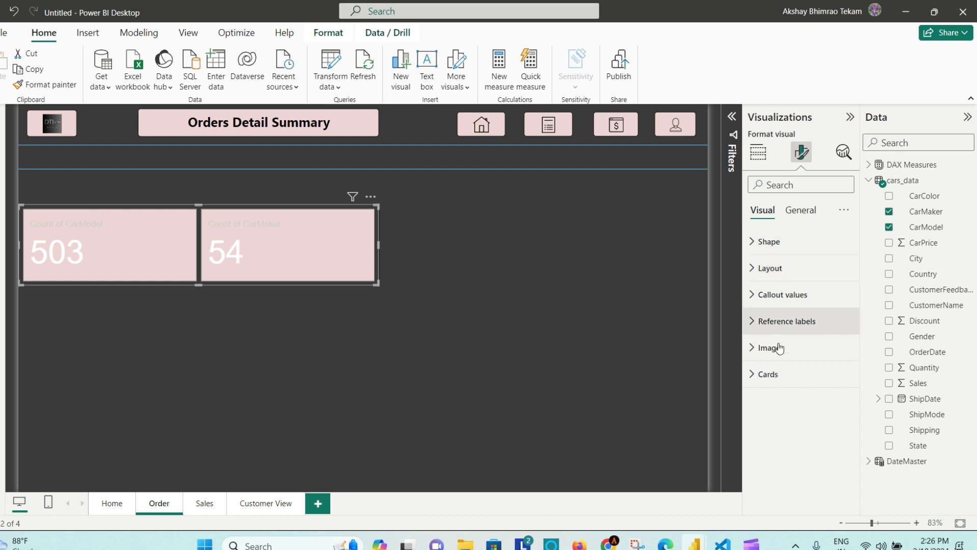
{"action": "left_click", "coordinate": [753, 375]}
{"action": "scroll", "coordinate": [817, 386], "scroll_direction": "down", "scroll_amount": 3}
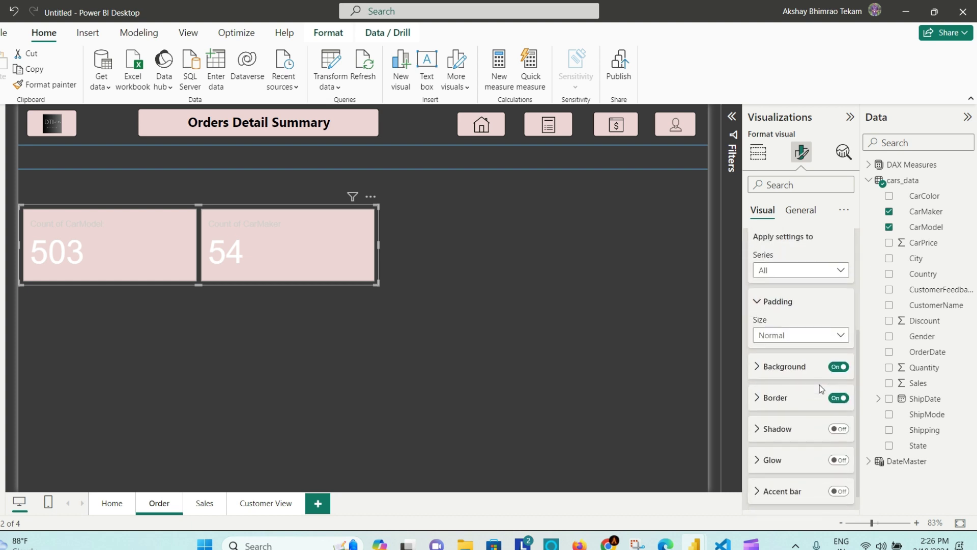
{"action": "left_click", "coordinate": [779, 398]}
{"action": "scroll", "coordinate": [795, 390], "scroll_direction": "down", "scroll_amount": 2}
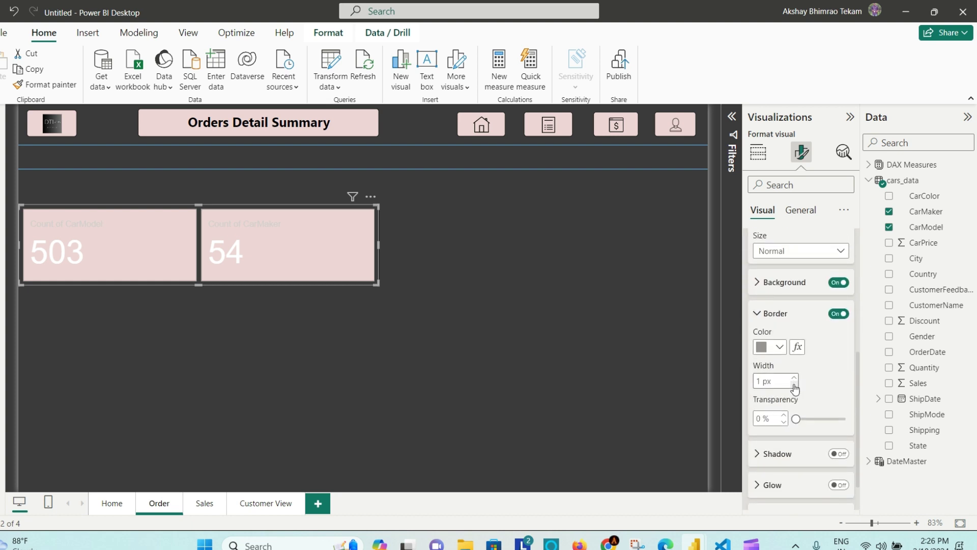
{"action": "scroll", "coordinate": [795, 388], "scroll_direction": "down", "scroll_amount": 2}
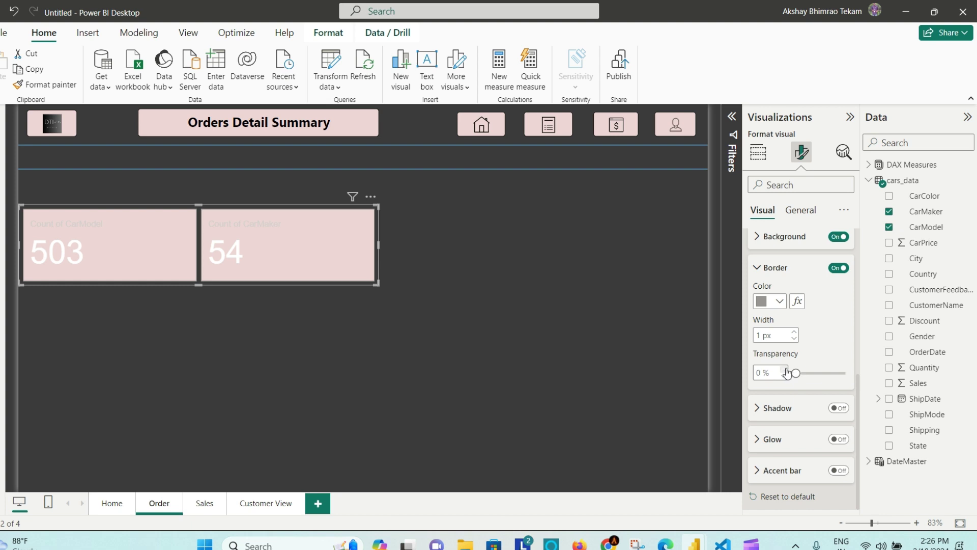
{"action": "left_click", "coordinate": [787, 371]}
{"action": "left_click", "coordinate": [794, 331]}
{"action": "left_click", "coordinate": [795, 332]}
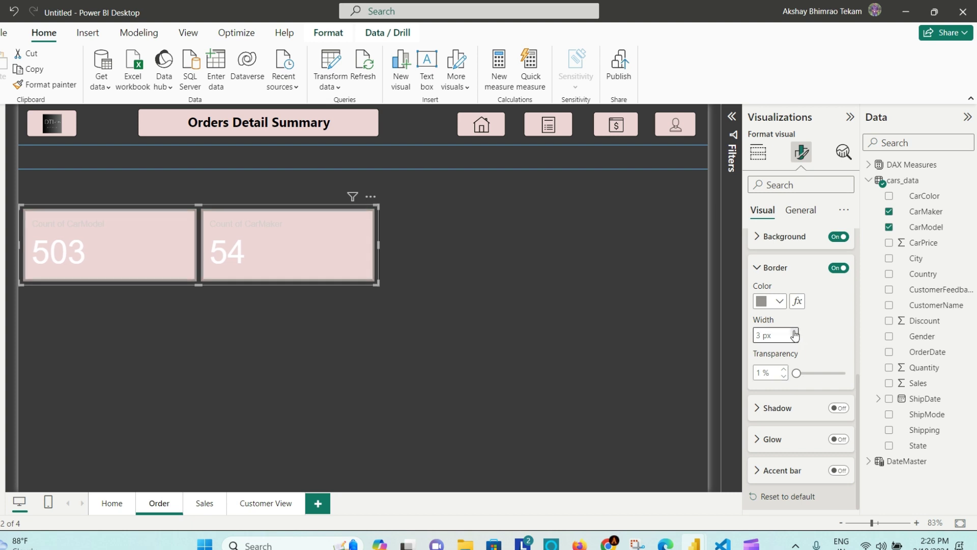
{"action": "left_click", "coordinate": [794, 331]}
{"action": "left_click", "coordinate": [794, 332]}
{"action": "left_click", "coordinate": [794, 332]}
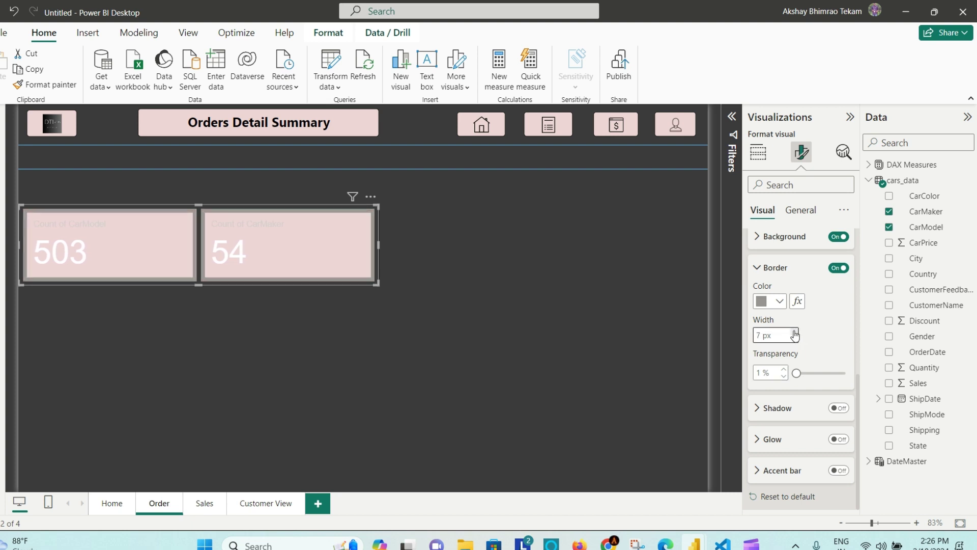
{"action": "left_click", "coordinate": [794, 332]}
{"action": "left_click", "coordinate": [471, 338]}
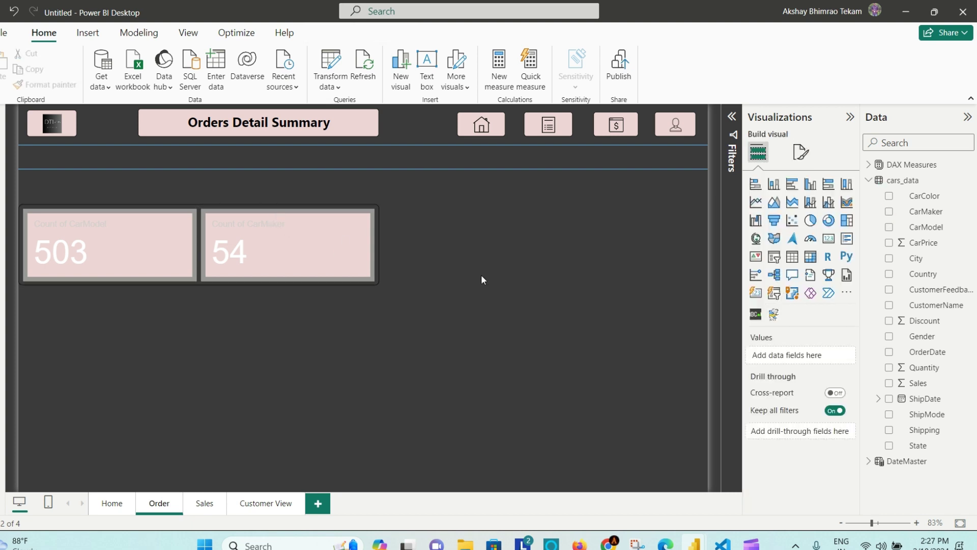
Change the shape of the count cards to Rounded Rectangle
{"action": "left_click", "coordinate": [802, 152]}
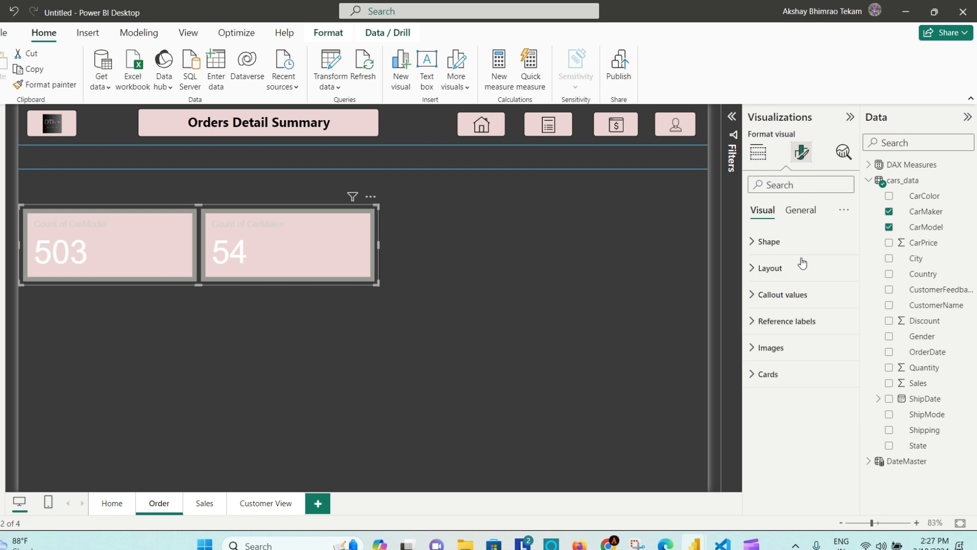
{"action": "left_click", "coordinate": [769, 242]}
{"action": "left_click", "coordinate": [839, 293]}
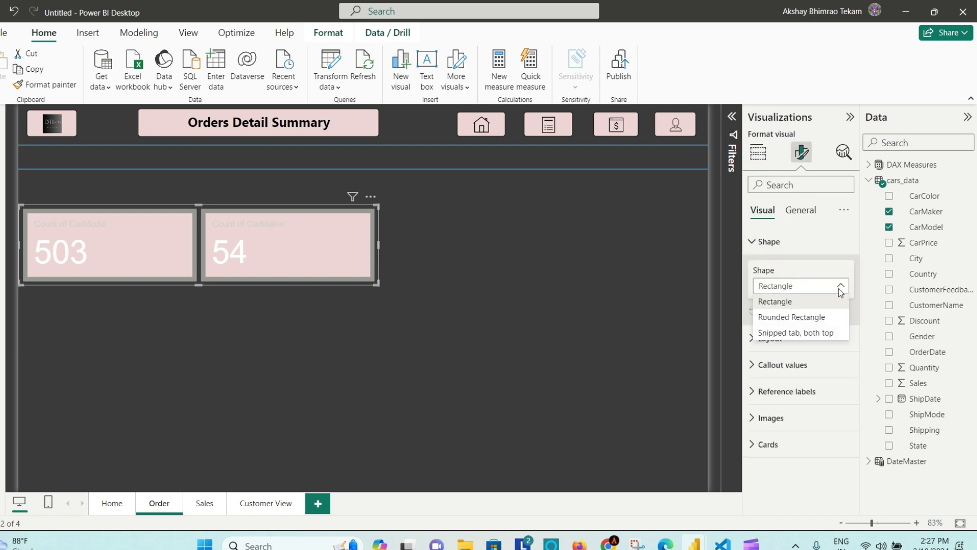
{"action": "left_click", "coordinate": [833, 316]}
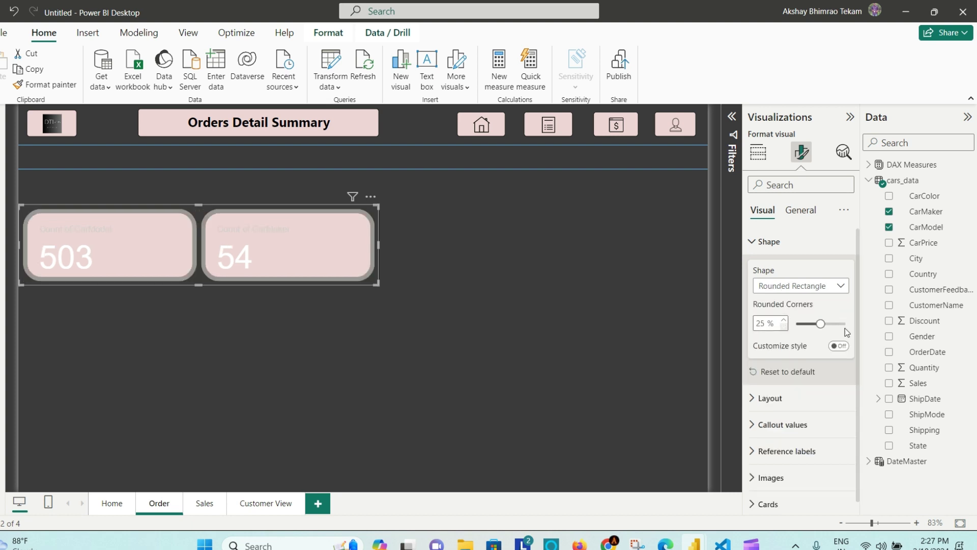
Turn off the border of the individual count cards
{"action": "scroll", "coordinate": [789, 460], "scroll_direction": "down", "scroll_amount": 1}
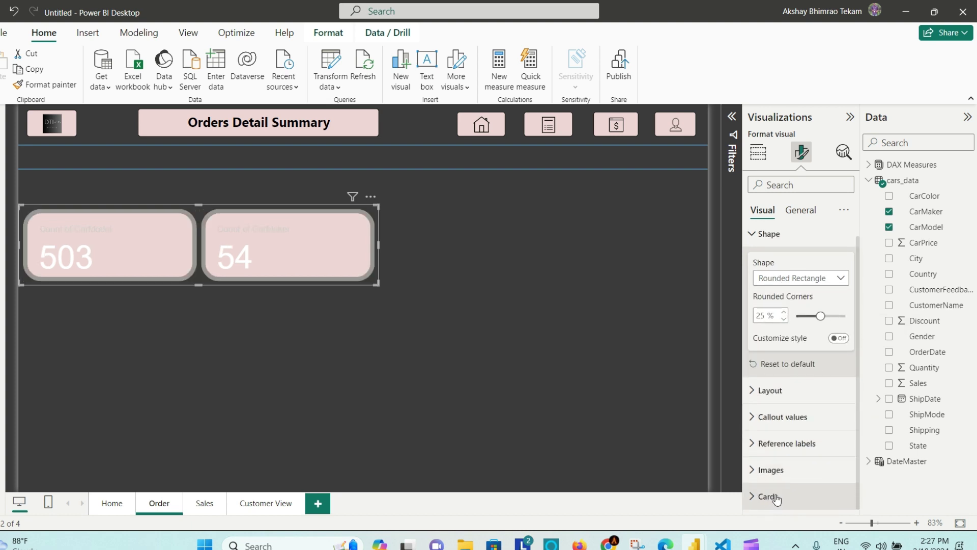
{"action": "left_click", "coordinate": [767, 496]}
{"action": "scroll", "coordinate": [799, 448], "scroll_direction": "down", "scroll_amount": 3}
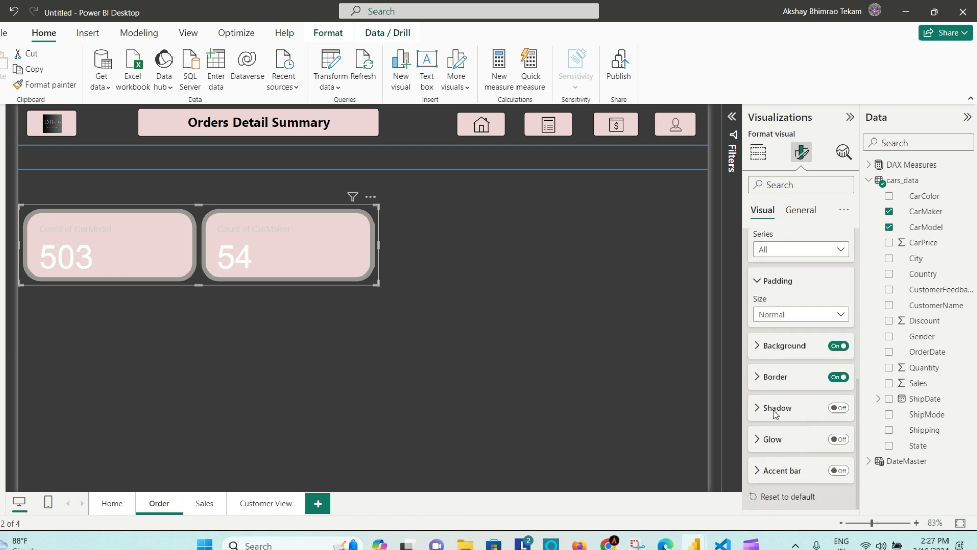
{"action": "left_click", "coordinate": [839, 379]}
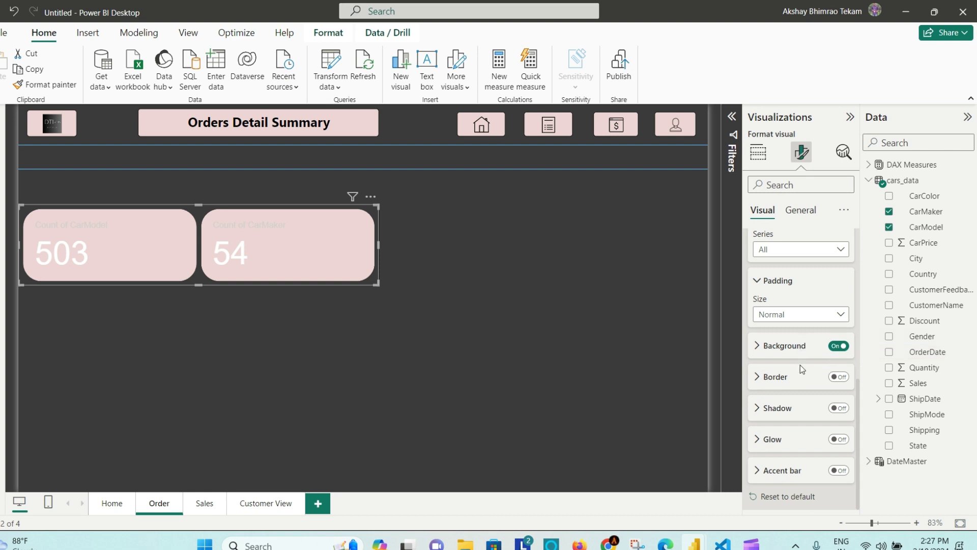
Make the callout values of the count cards bold and black
{"action": "scroll", "coordinate": [802, 362], "scroll_direction": "up", "scroll_amount": 3}
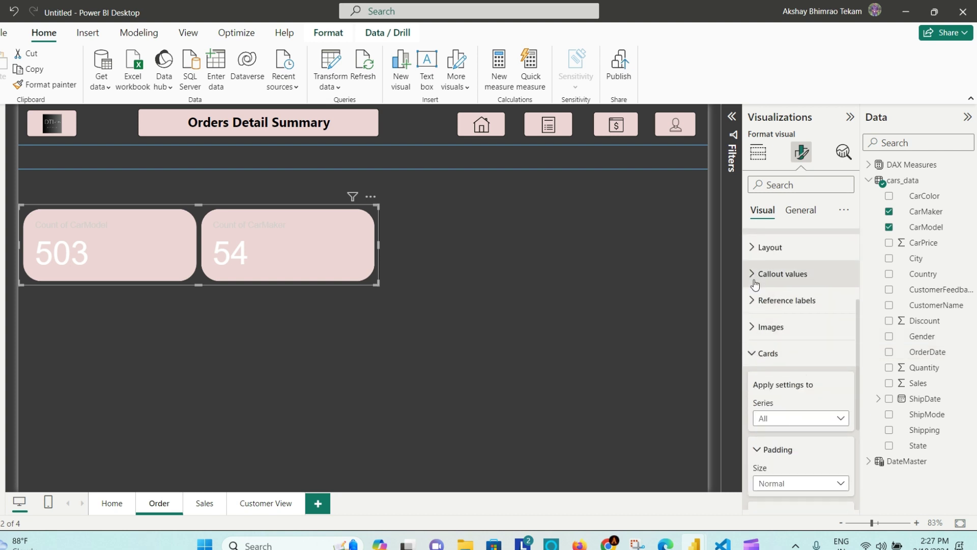
{"action": "left_click", "coordinate": [784, 283]}
{"action": "scroll", "coordinate": [792, 372], "scroll_direction": "down", "scroll_amount": 2}
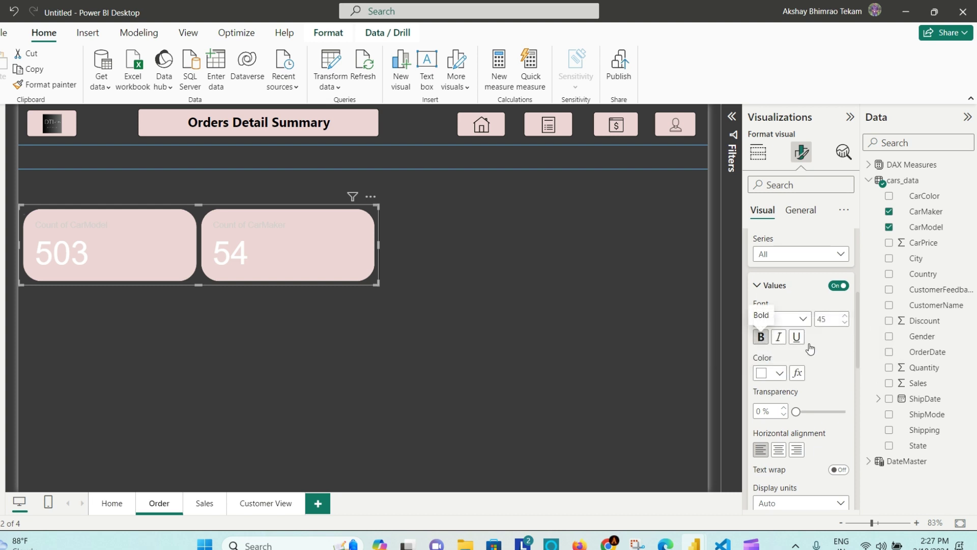
{"action": "left_click", "coordinate": [779, 373]}
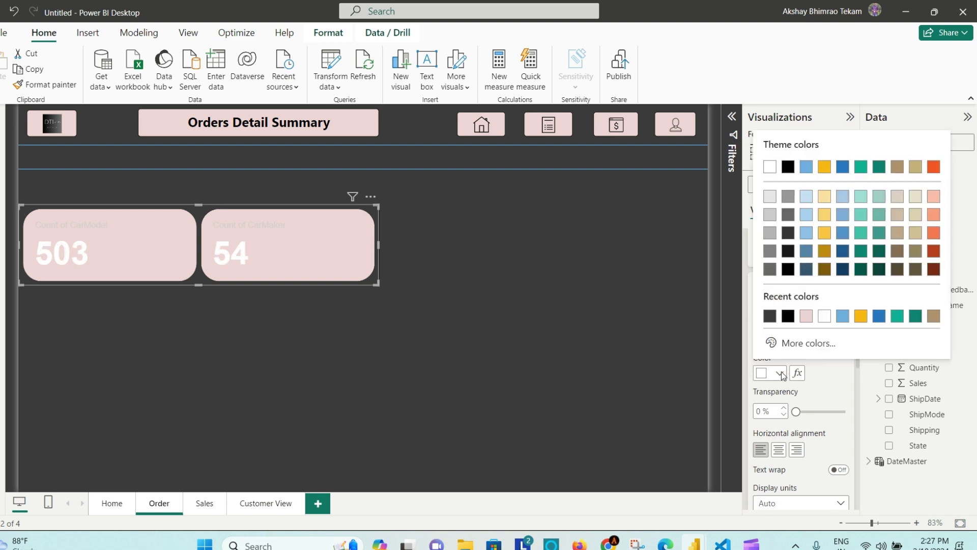
{"action": "left_click", "coordinate": [788, 316]}
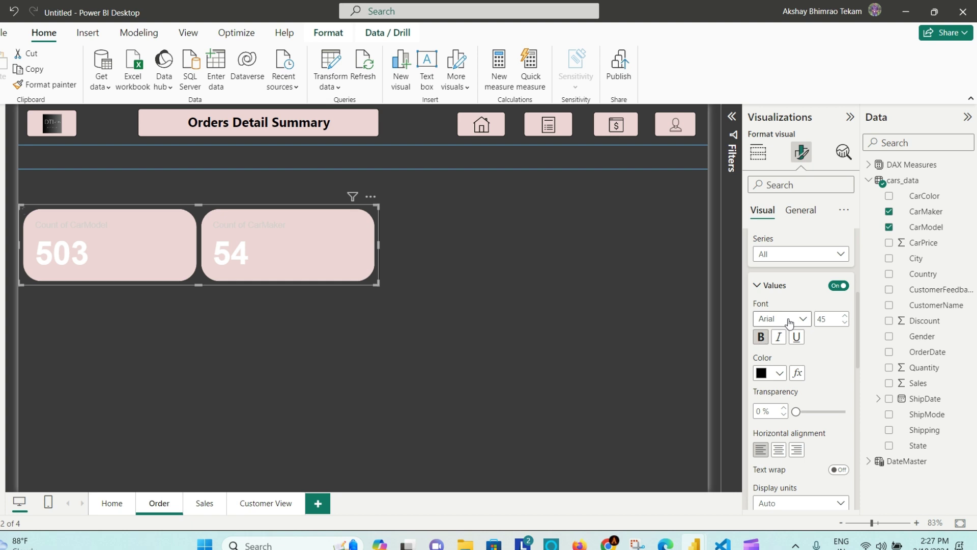
Set the callout values' font size to 35 and center them horizontally in the cards
{"action": "left_click", "coordinate": [845, 323]}
{"action": "left_click", "coordinate": [846, 326]}
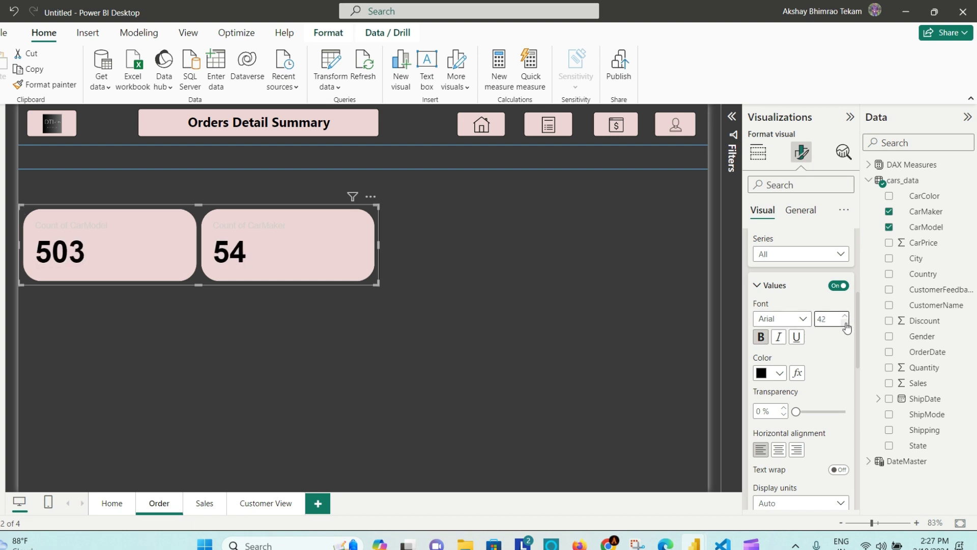
{"action": "left_click", "coordinate": [846, 326]}
{"action": "left_click", "coordinate": [846, 326]}
{"action": "left_click", "coordinate": [846, 326]}
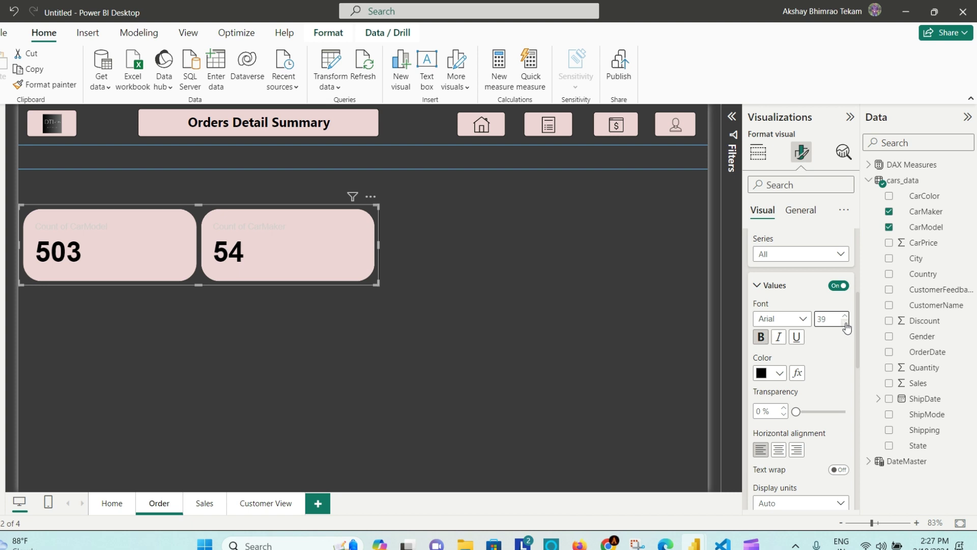
{"action": "left_click", "coordinate": [846, 325]}
{"action": "left_click", "coordinate": [846, 325]}
{"action": "left_click", "coordinate": [846, 326]}
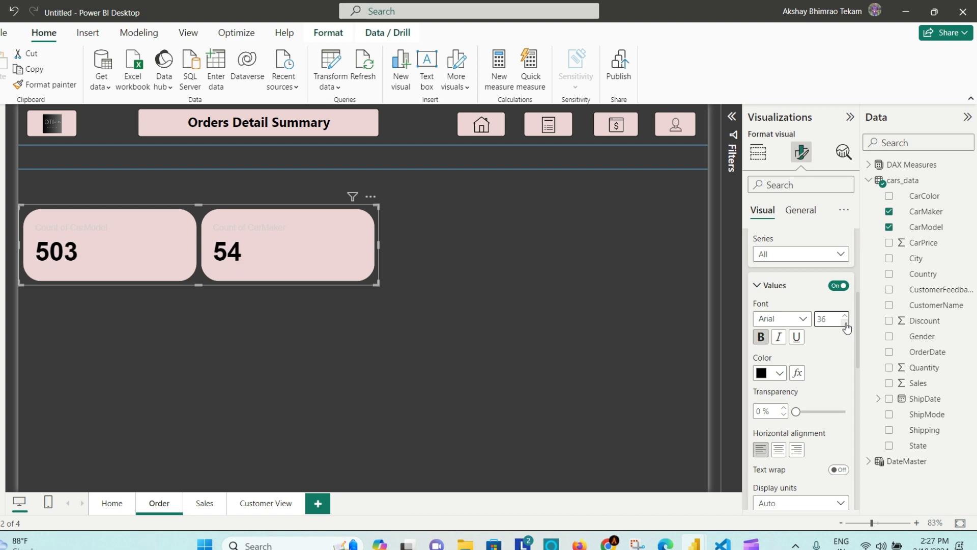
{"action": "left_click", "coordinate": [846, 326]}
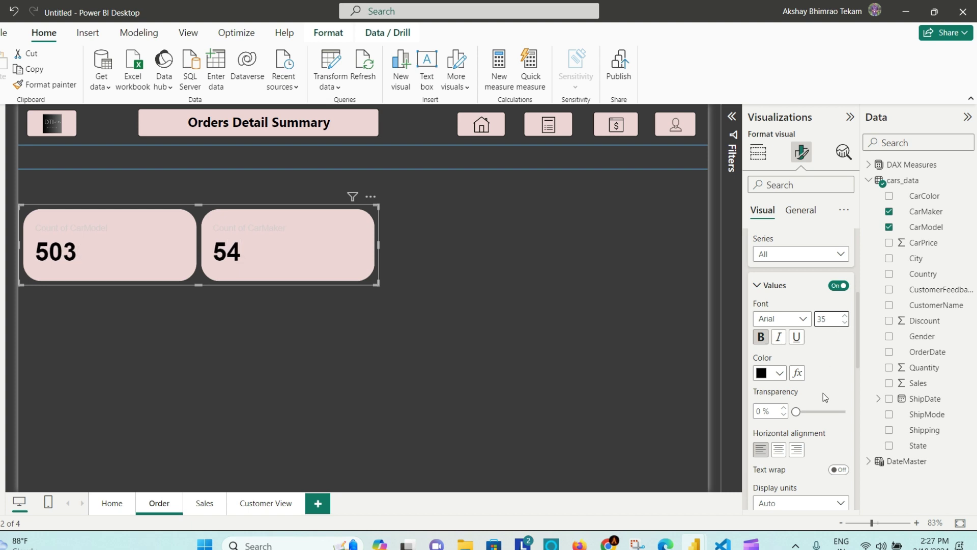
{"action": "scroll", "coordinate": [819, 392], "scroll_direction": "down", "scroll_amount": 3}
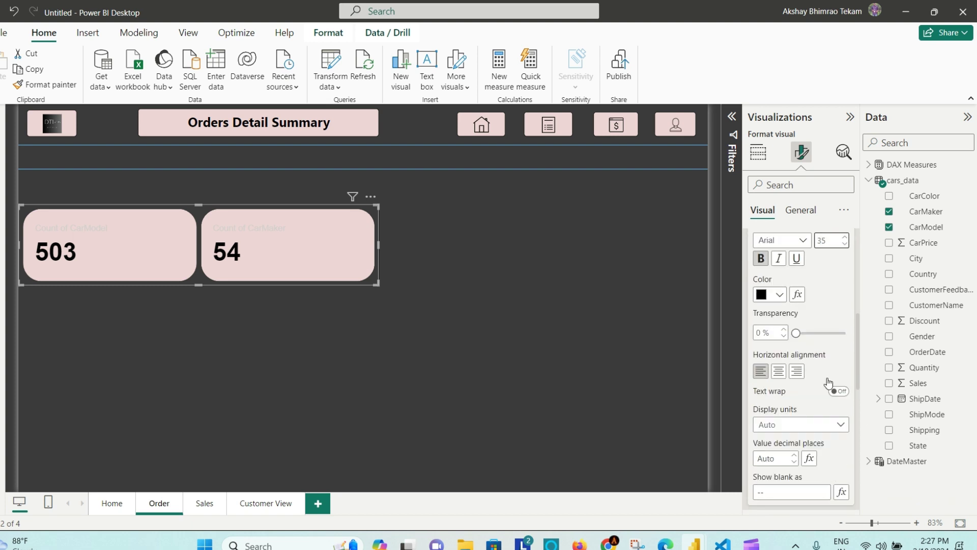
{"action": "left_click", "coordinate": [779, 323]}
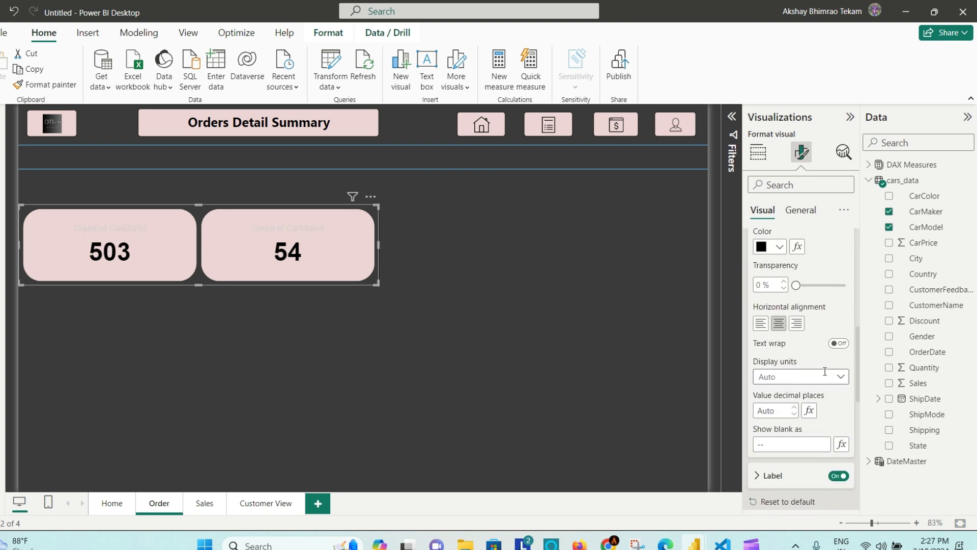
Change the color of the count cards' labels to black
{"action": "scroll", "coordinate": [811, 384], "scroll_direction": "down", "scroll_amount": 3}
{"action": "scroll", "coordinate": [806, 410], "scroll_direction": "down", "scroll_amount": 2}
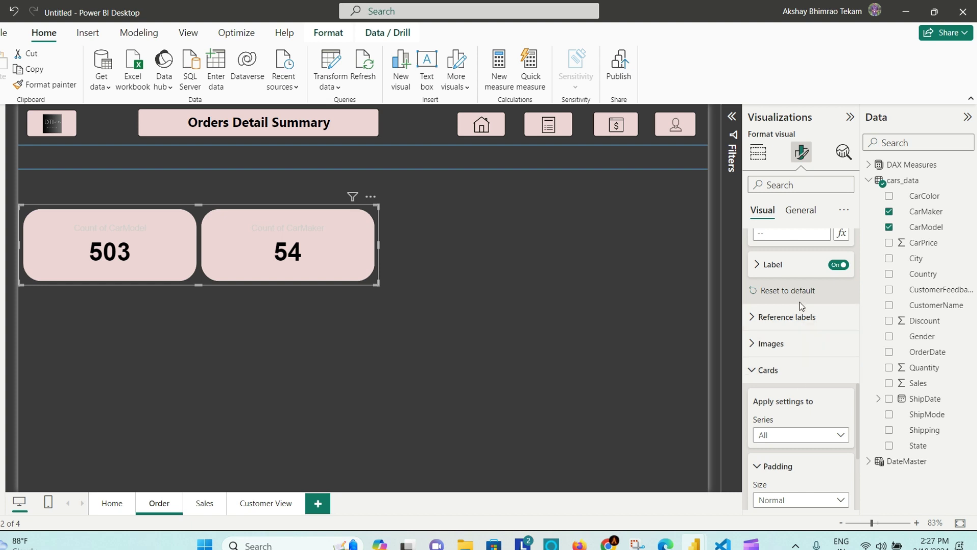
{"action": "left_click", "coordinate": [760, 265]}
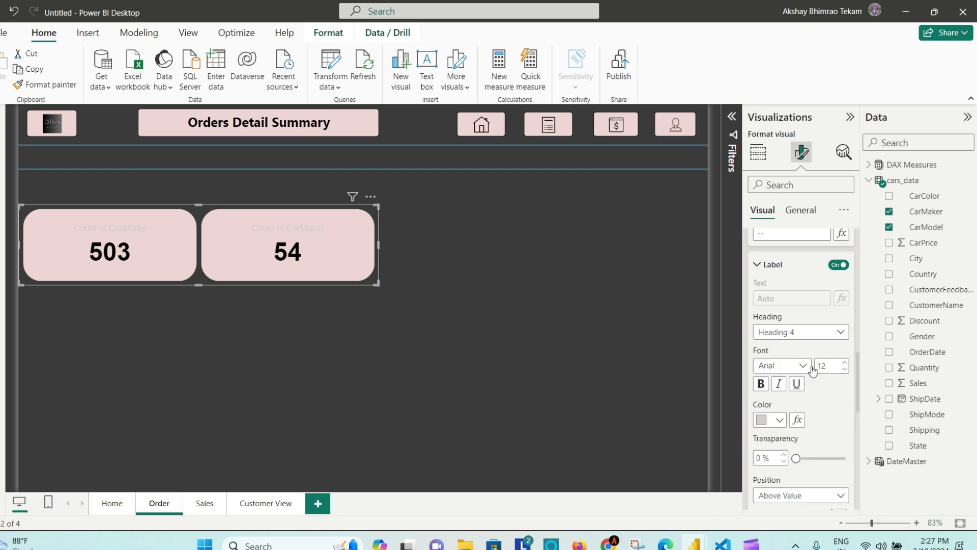
{"action": "scroll", "coordinate": [784, 387], "scroll_direction": "down", "scroll_amount": 1}
{"action": "left_click", "coordinate": [780, 377]}
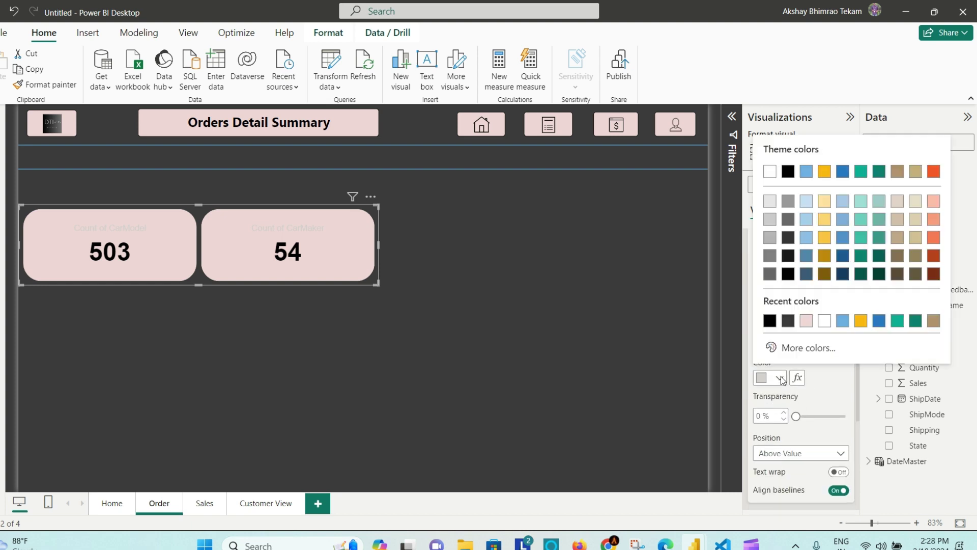
{"action": "left_click", "coordinate": [766, 323]}
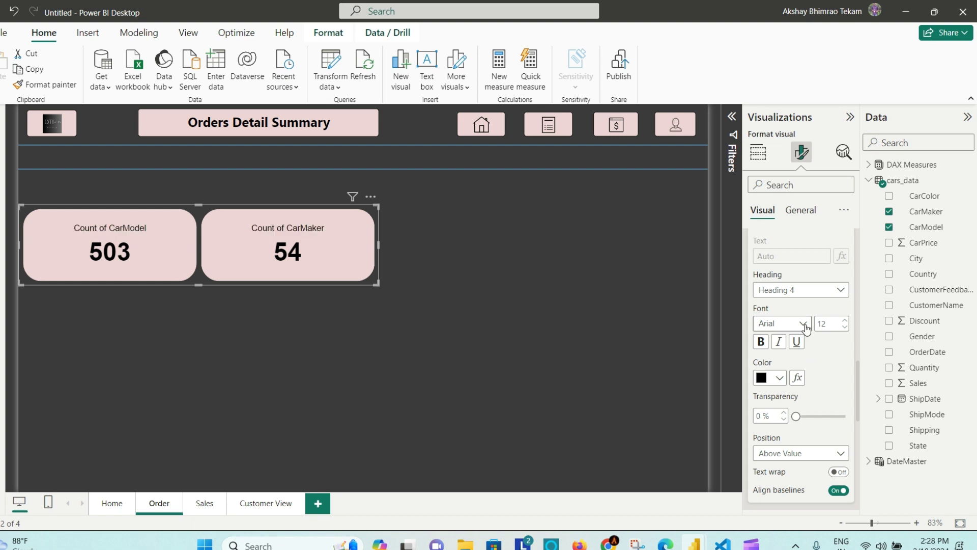
Format the card labels in bold Segoe UI at size 13
{"action": "left_click", "coordinate": [803, 323]}
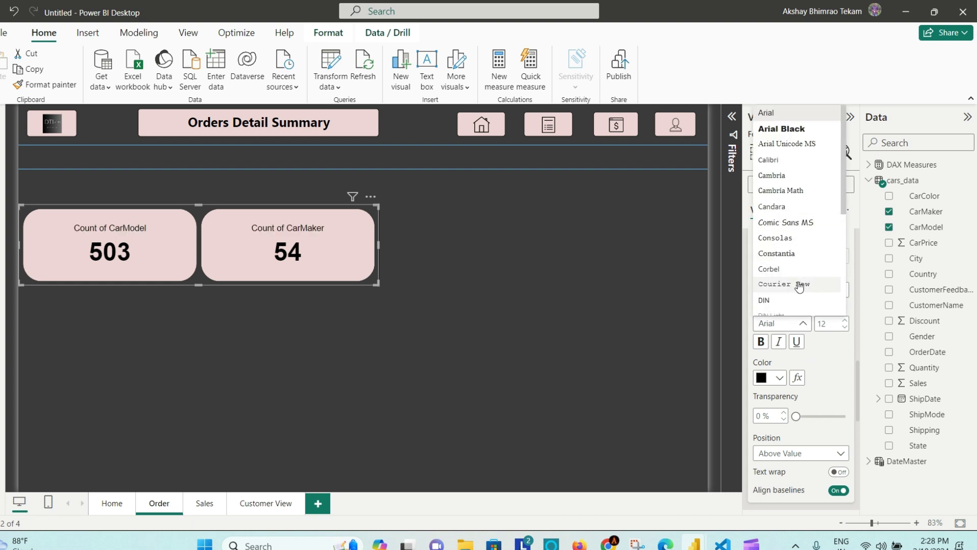
{"action": "scroll", "coordinate": [790, 298], "scroll_direction": "down", "scroll_amount": 1}
{"action": "left_click", "coordinate": [792, 300]}
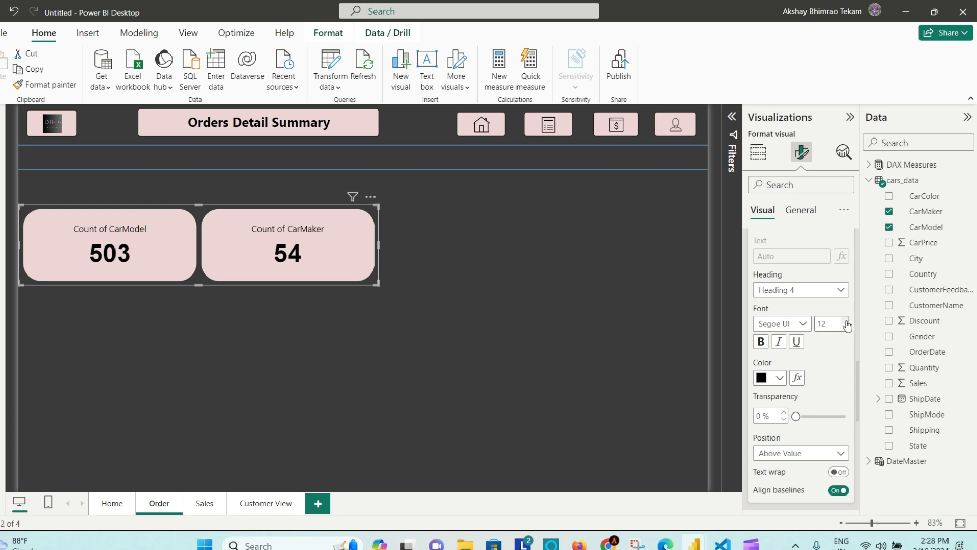
{"action": "left_click", "coordinate": [845, 320]}
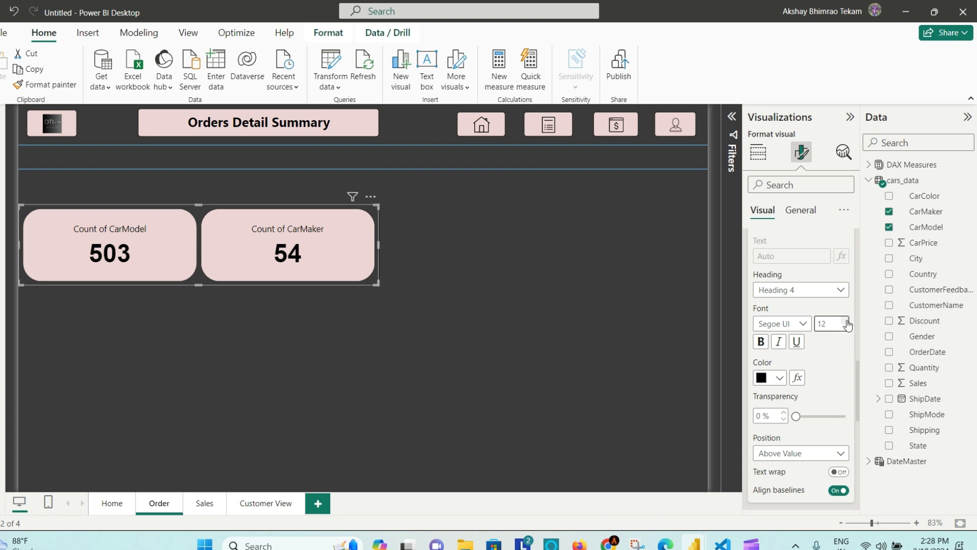
{"action": "left_click", "coordinate": [762, 342]}
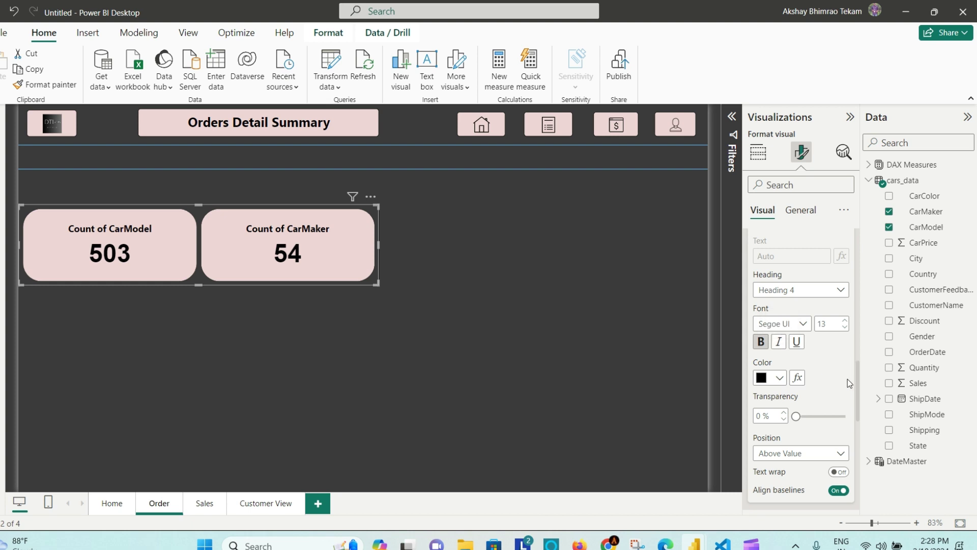
Turn on the accent bar for the count cards and place it at the bottom of each card
{"action": "scroll", "coordinate": [826, 382], "scroll_direction": "down", "scroll_amount": 3}
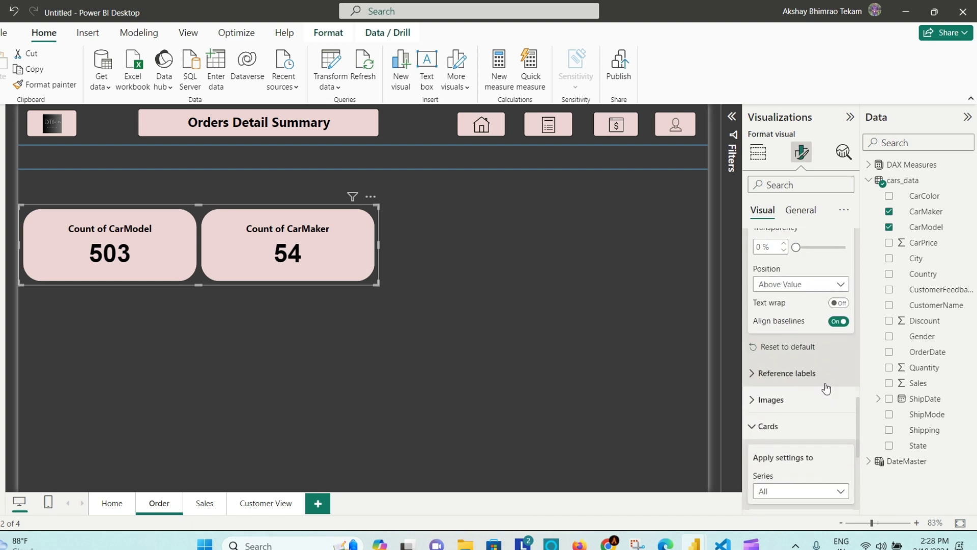
{"action": "scroll", "coordinate": [826, 388], "scroll_direction": "down", "scroll_amount": 3}
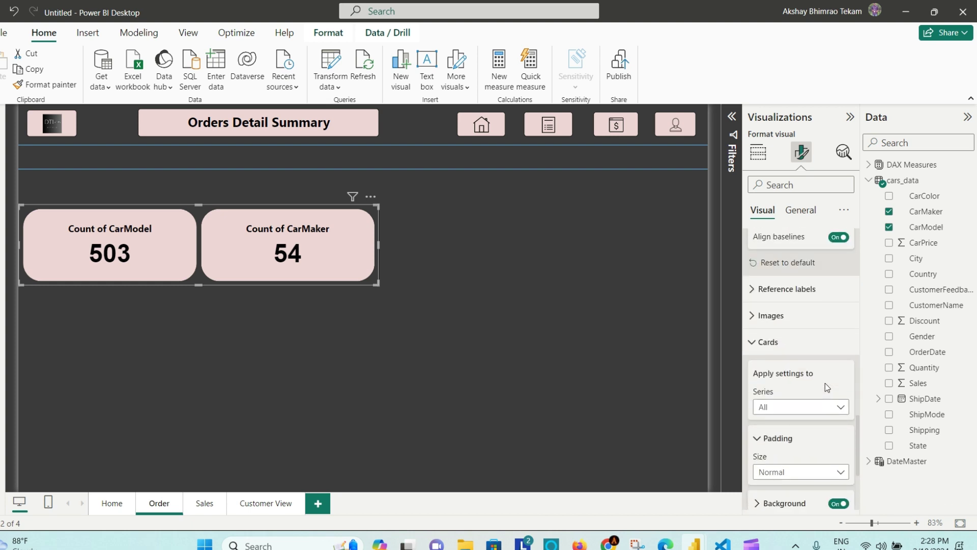
{"action": "scroll", "coordinate": [826, 383], "scroll_direction": "down", "scroll_amount": 5}
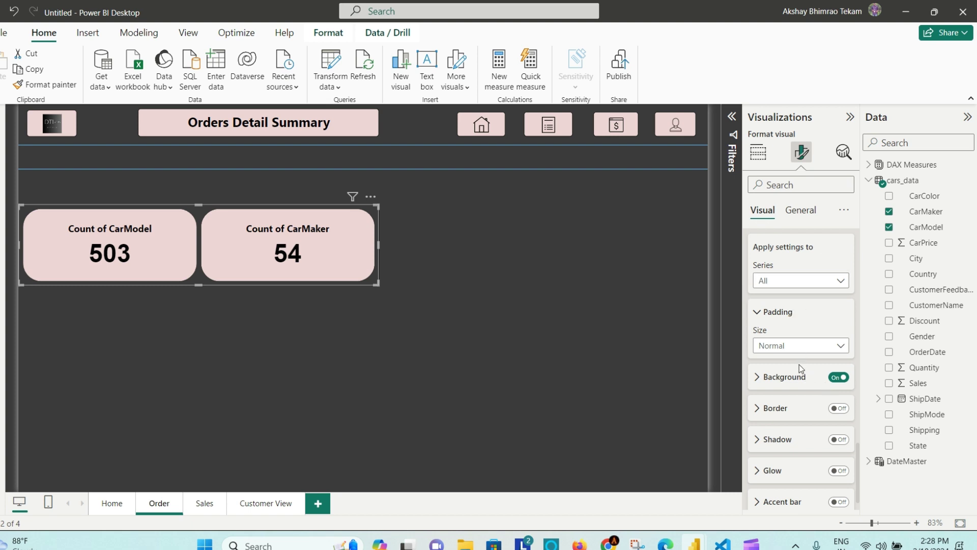
{"action": "scroll", "coordinate": [800, 367], "scroll_direction": "down", "scroll_amount": 1}
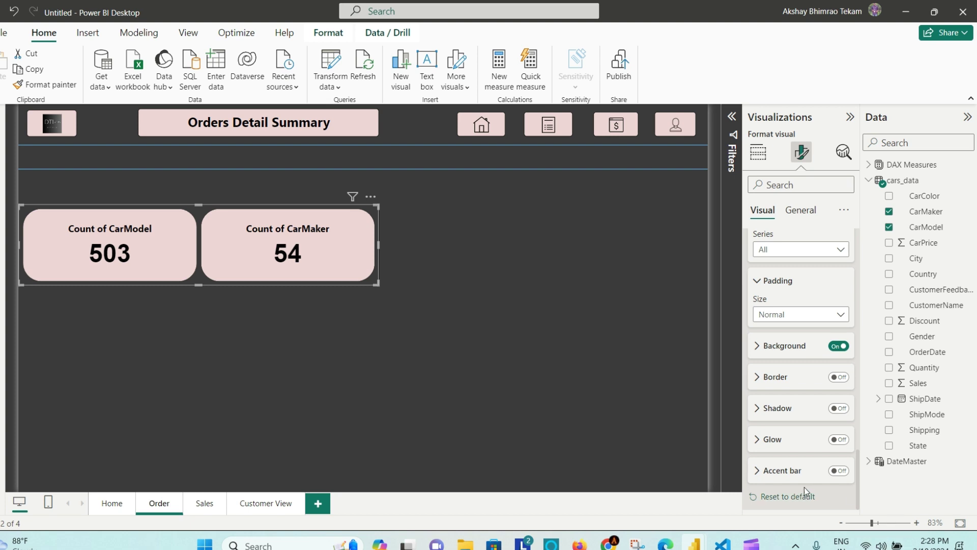
{"action": "left_click", "coordinate": [838, 471]}
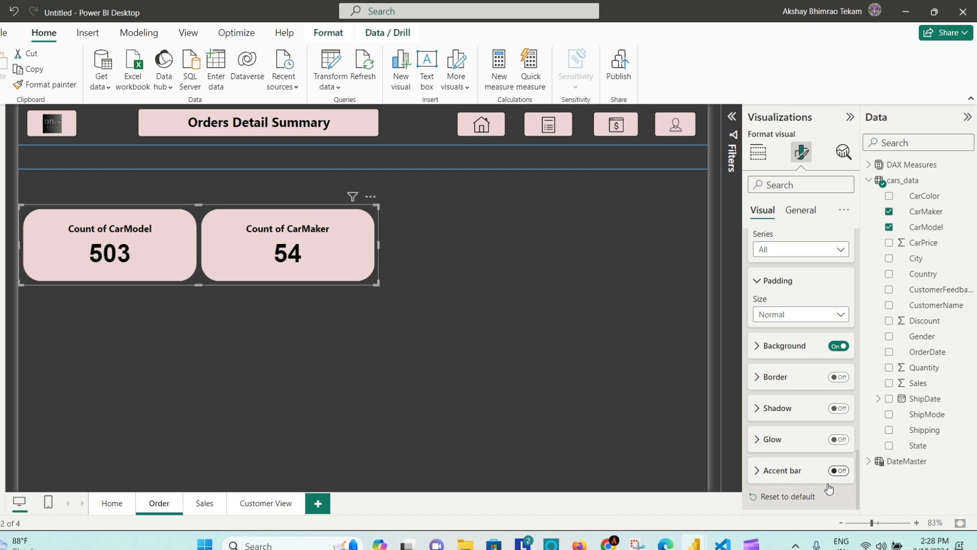
{"action": "left_click", "coordinate": [763, 473]}
{"action": "scroll", "coordinate": [804, 473], "scroll_direction": "down", "scroll_amount": 1}
{"action": "left_click", "coordinate": [848, 361]}
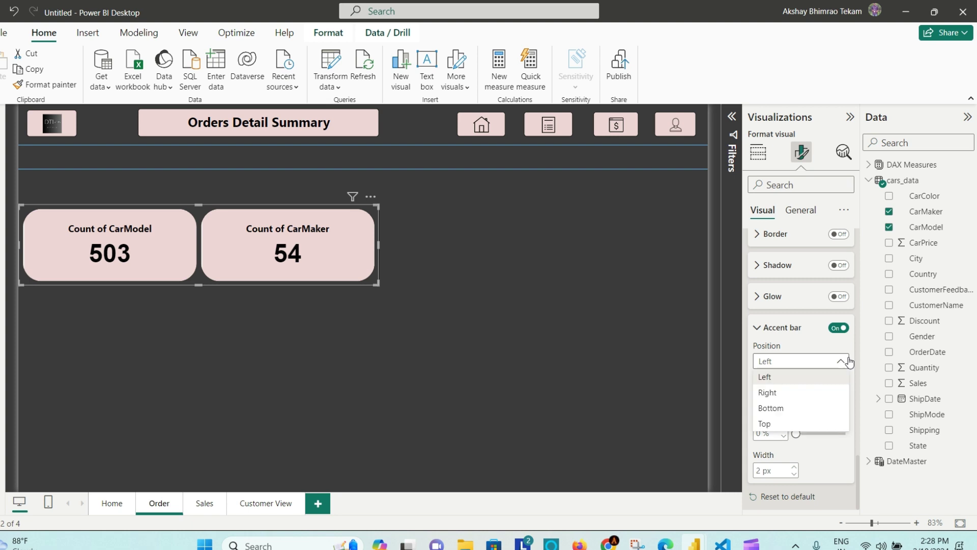
{"action": "left_click", "coordinate": [817, 409]}
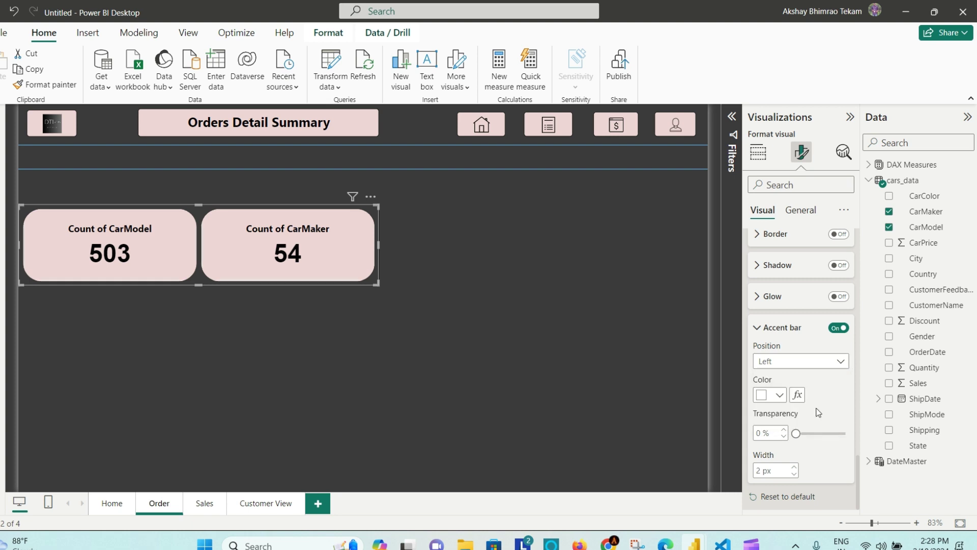
Color the cards' accent bar light yellow and set its width to 3 px
{"action": "left_click", "coordinate": [780, 396]}
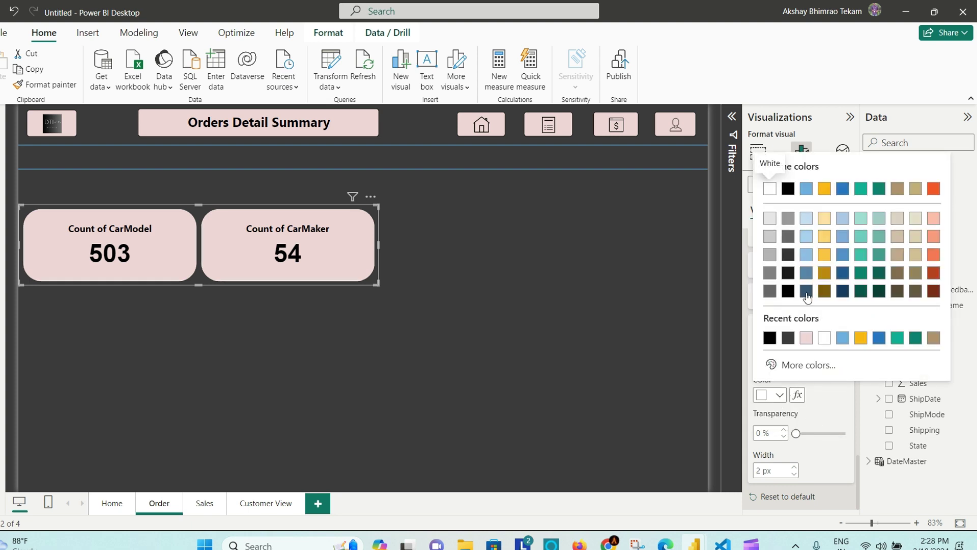
{"action": "left_click", "coordinate": [825, 238]}
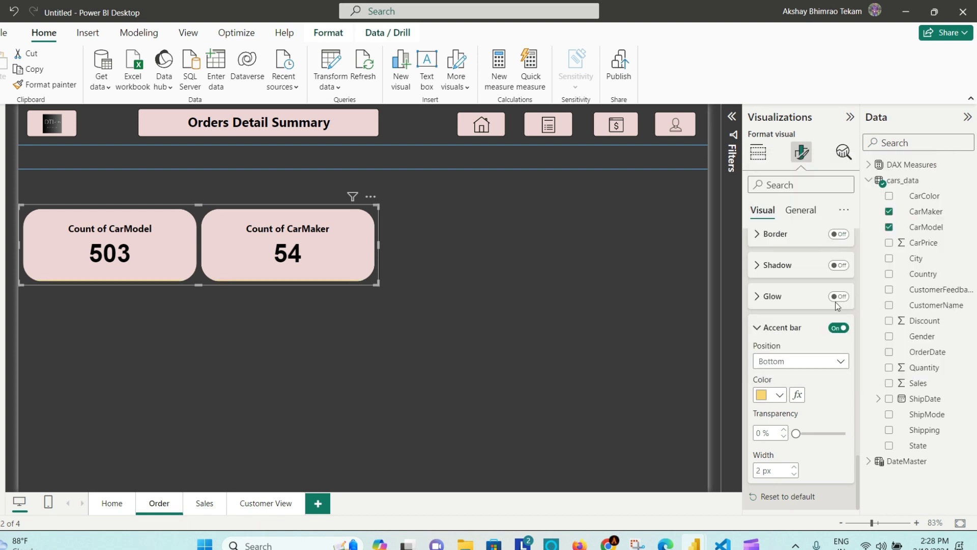
{"action": "left_click", "coordinate": [794, 468]}
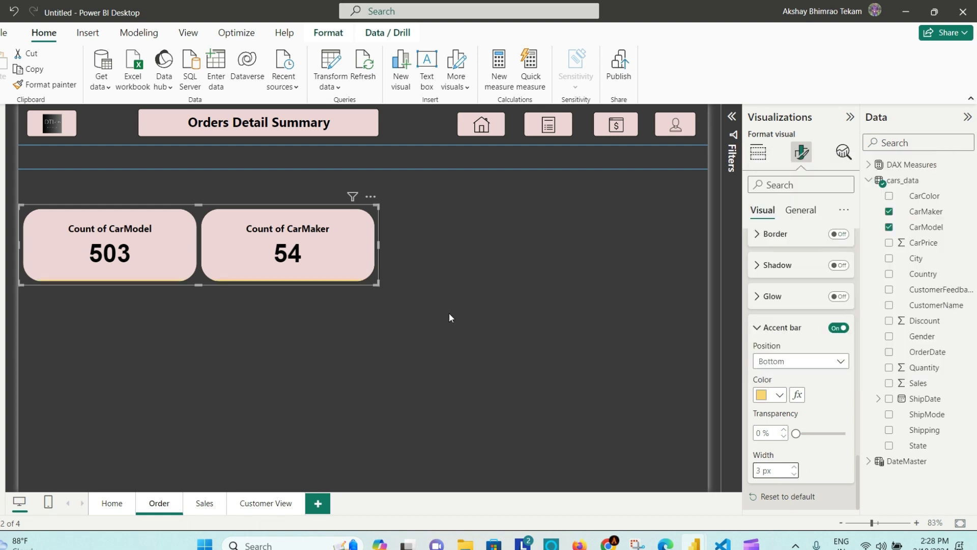
Move the card visual slightly so its left edge lines up with the logo in the header
{"action": "left_click", "coordinate": [453, 272]}
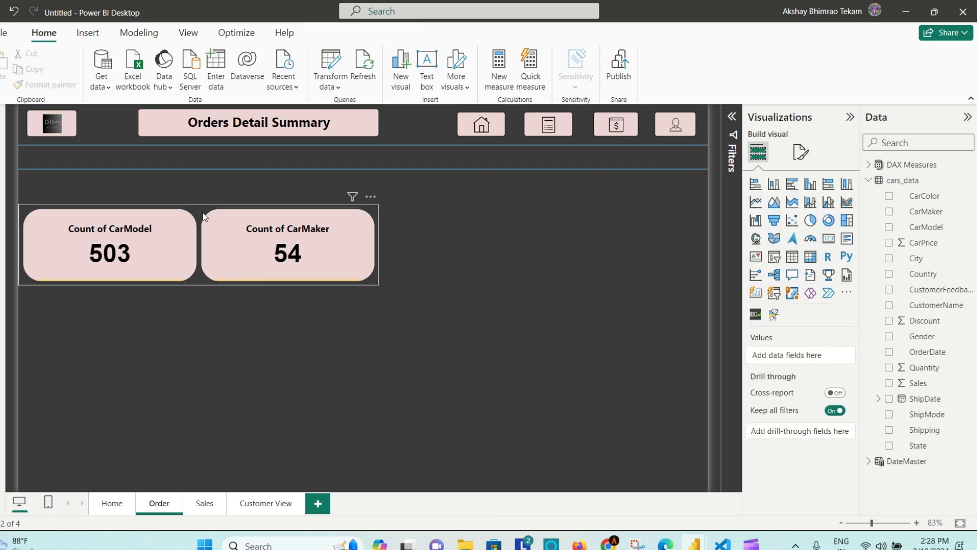
{"action": "mouse_move", "coordinate": [207, 201]}
{"action": "left_mouse_down"}
{"action": "mouse_move", "coordinate": [215, 195]}
{"action": "mouse_move", "coordinate": [211, 214]}
{"action": "left_mouse_up"}
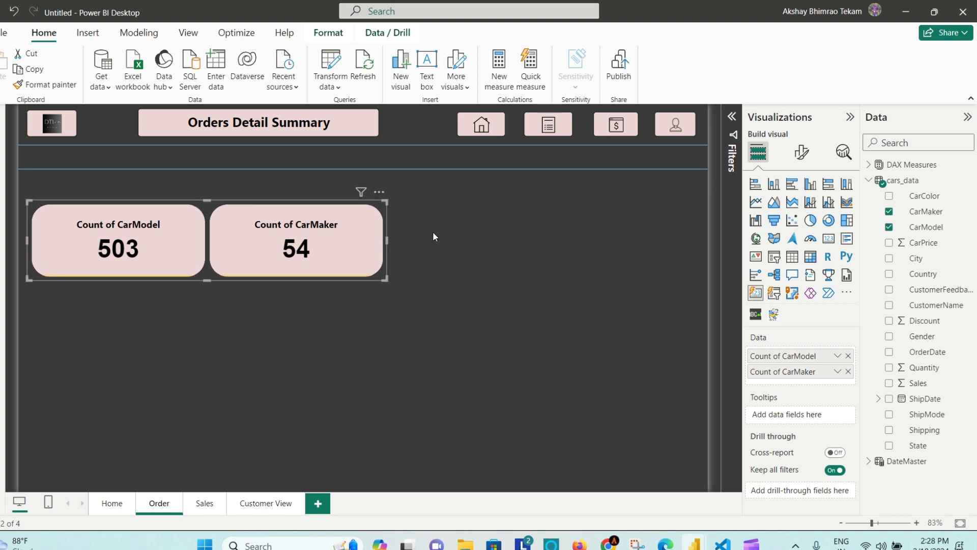
{"action": "left_click", "coordinate": [386, 184]}
Duplicate the "Orders Detail Summary" text box, place the copy just above the count cards and change its text to "Availability"
{"action": "left_click", "coordinate": [361, 117]}
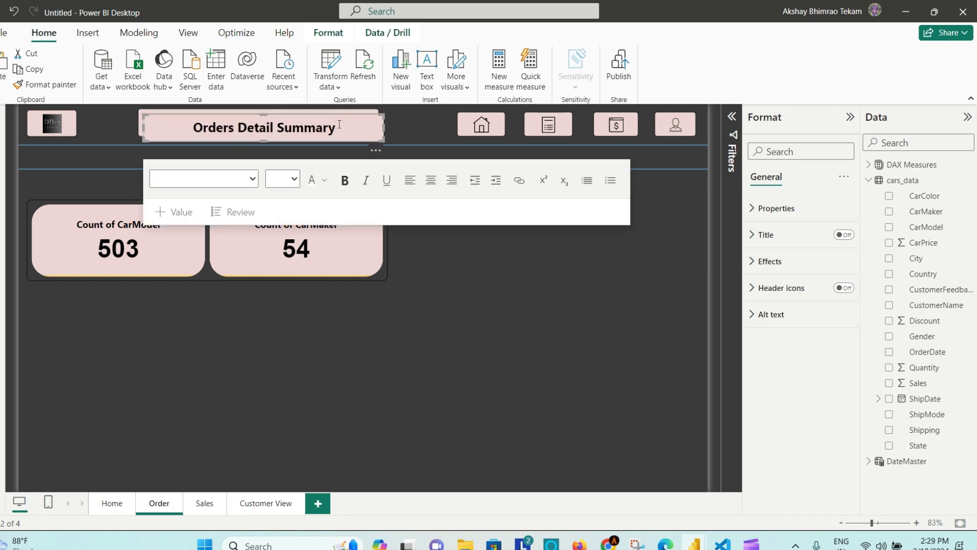
{"action": "left_click_drag", "start_coordinate": [327, 121], "coordinate": [91, 190]}
{"action": "type", "text": "Av"}
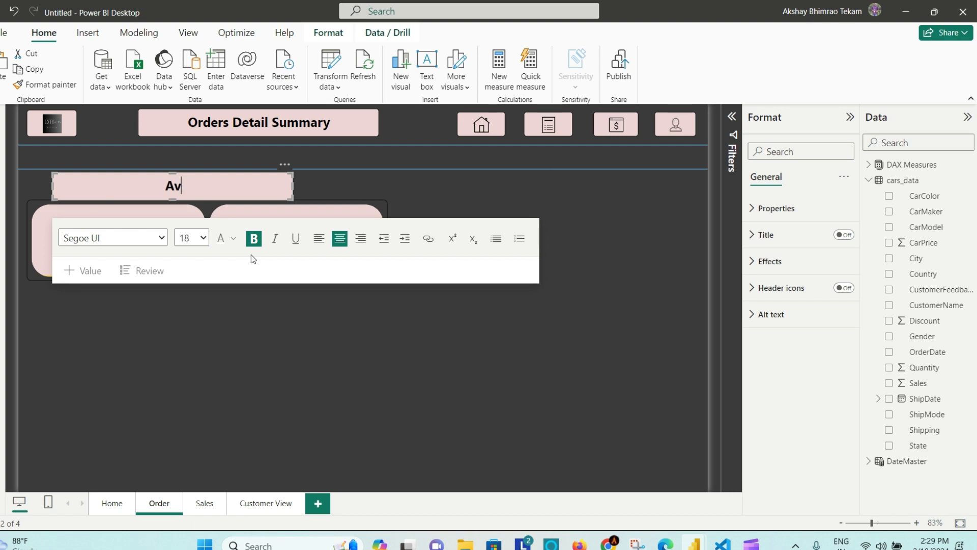
{"action": "type", "text": "ailability"}
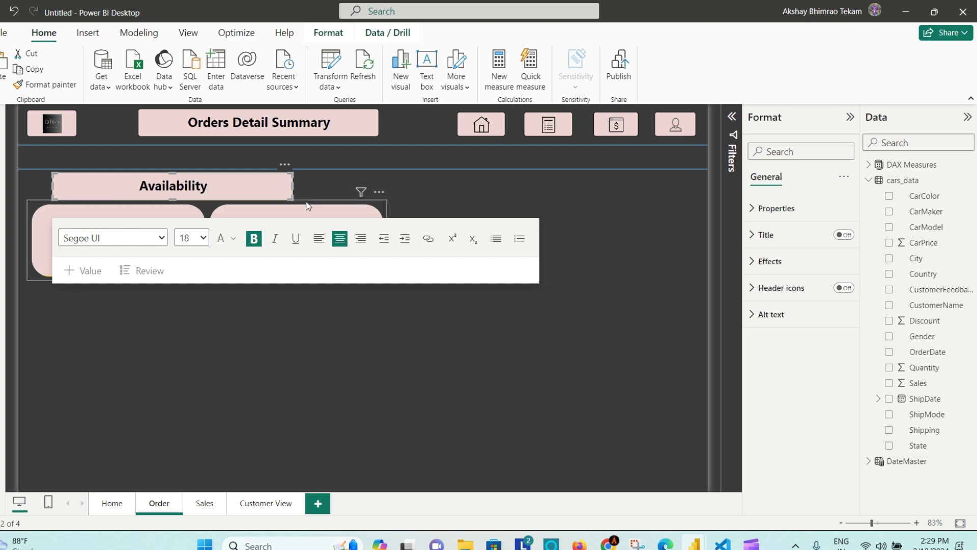
Widen the "Availability" heading on both sides to match the full width of the card visual
{"action": "left_click_drag", "start_coordinate": [294, 190], "coordinate": [388, 191]}
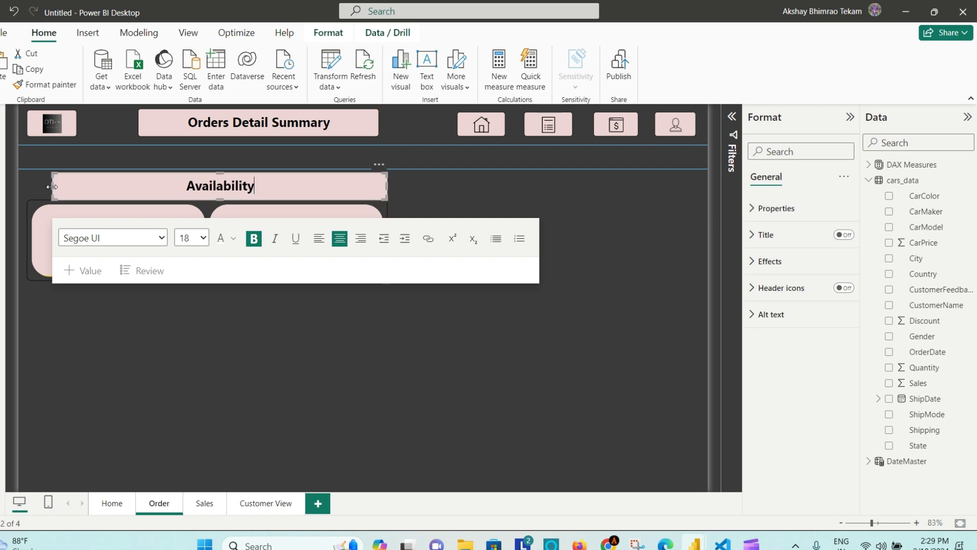
{"action": "left_click_drag", "start_coordinate": [52, 187], "coordinate": [29, 187]}
{"action": "left_click", "coordinate": [145, 319]}
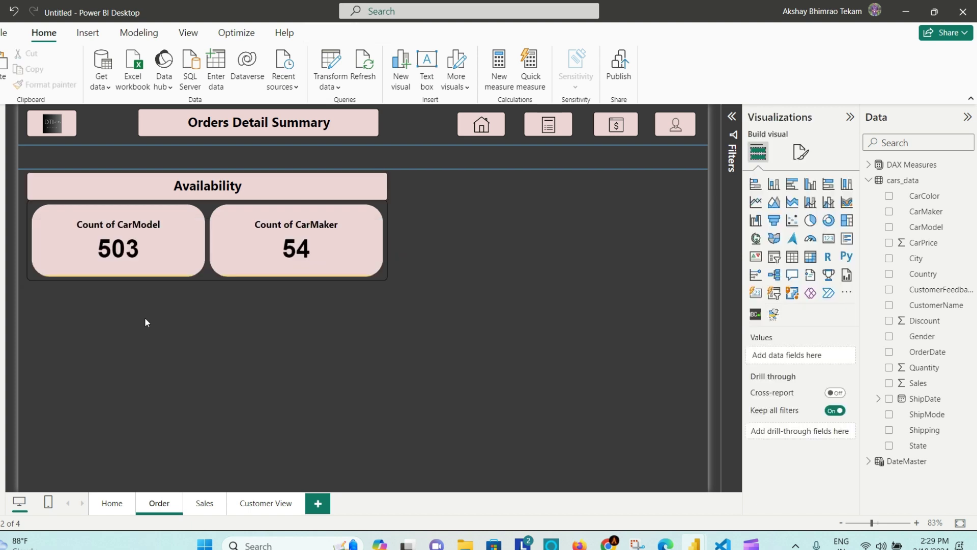
Move the card visual left to the start of the divider lines and resize the "Availability" heading to match its left and right edges
{"action": "left_click", "coordinate": [35, 210]}
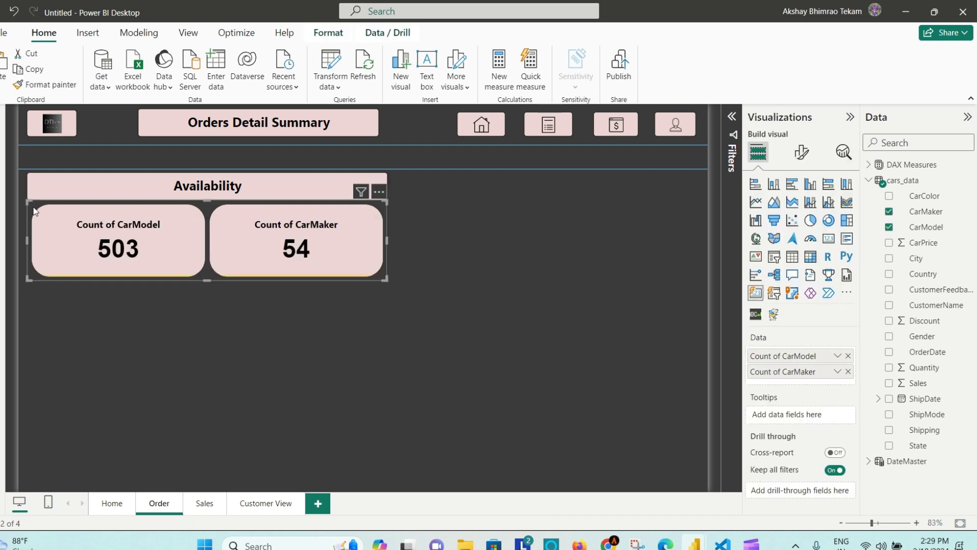
{"action": "left_click_drag", "start_coordinate": [29, 208], "coordinate": [21, 209]}
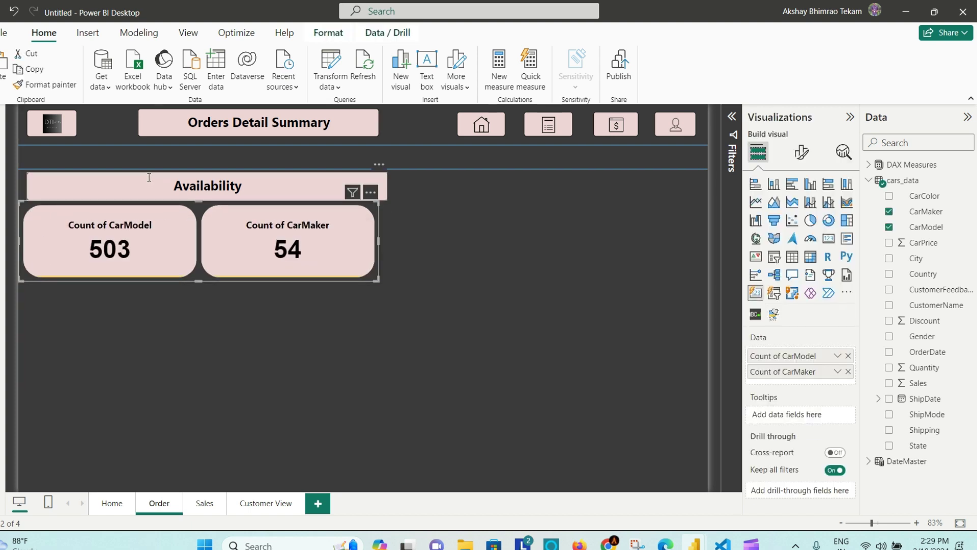
{"action": "left_click", "coordinate": [148, 177]}
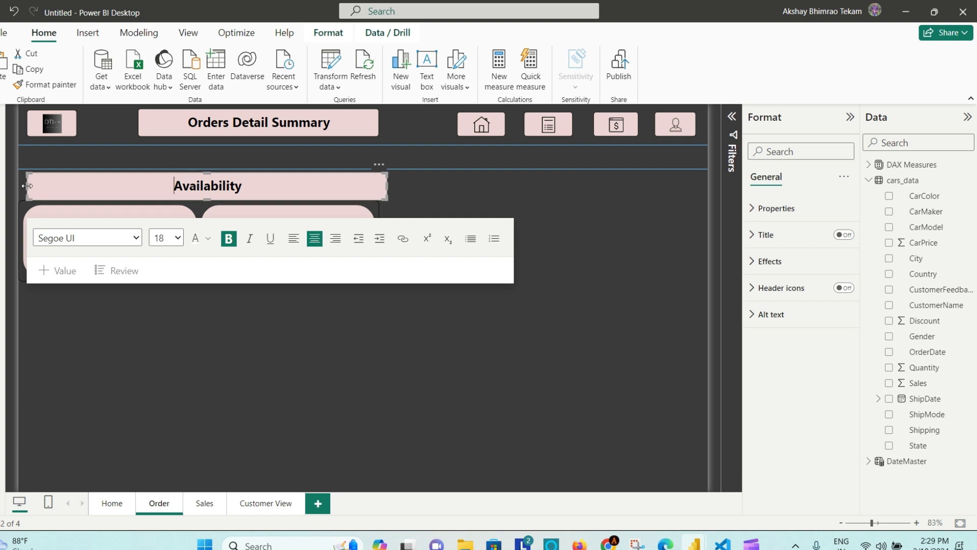
{"action": "left_click_drag", "start_coordinate": [27, 188], "coordinate": [19, 190]}
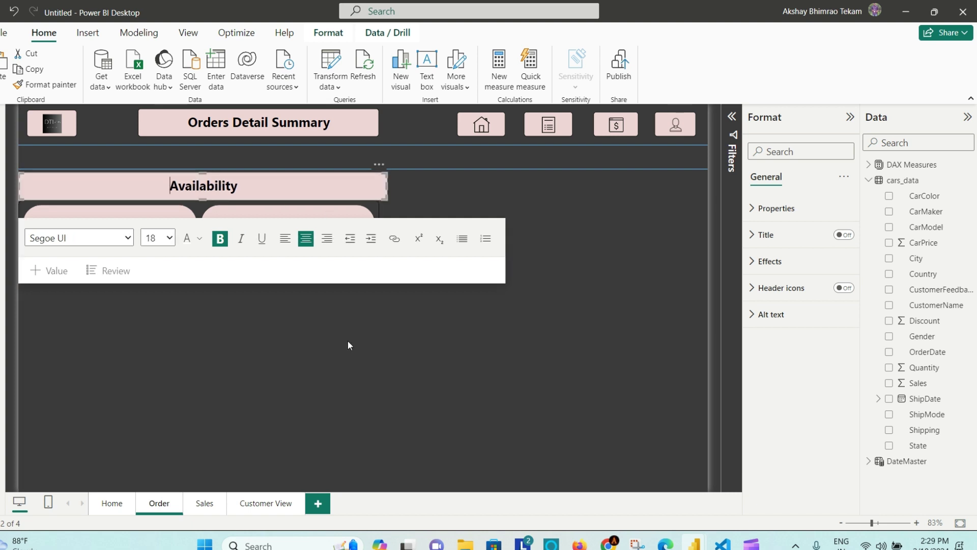
{"action": "left_click", "coordinate": [348, 340]}
{"action": "left_click", "coordinate": [387, 183]}
{"action": "left_click_drag", "start_coordinate": [383, 188], "coordinate": [377, 186]}
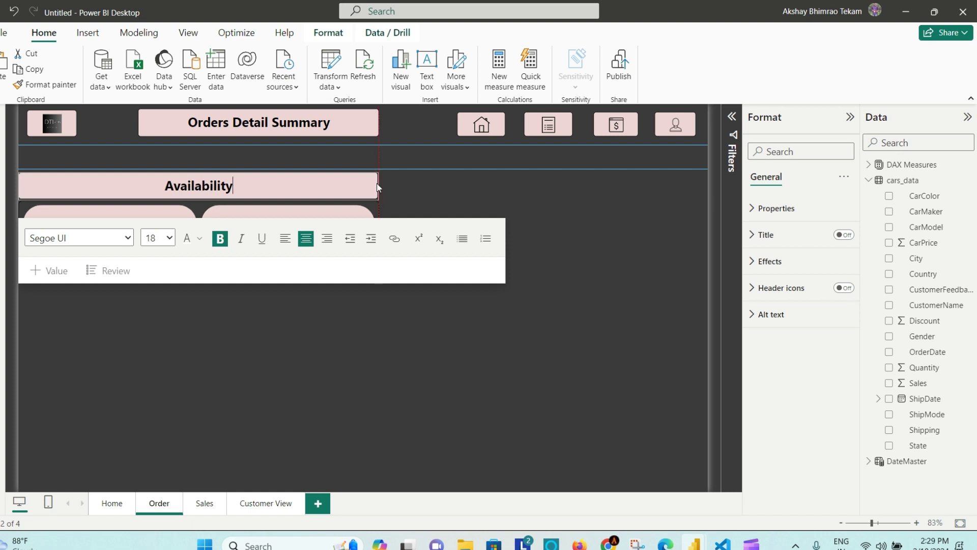
{"action": "left_click", "coordinate": [407, 309]}
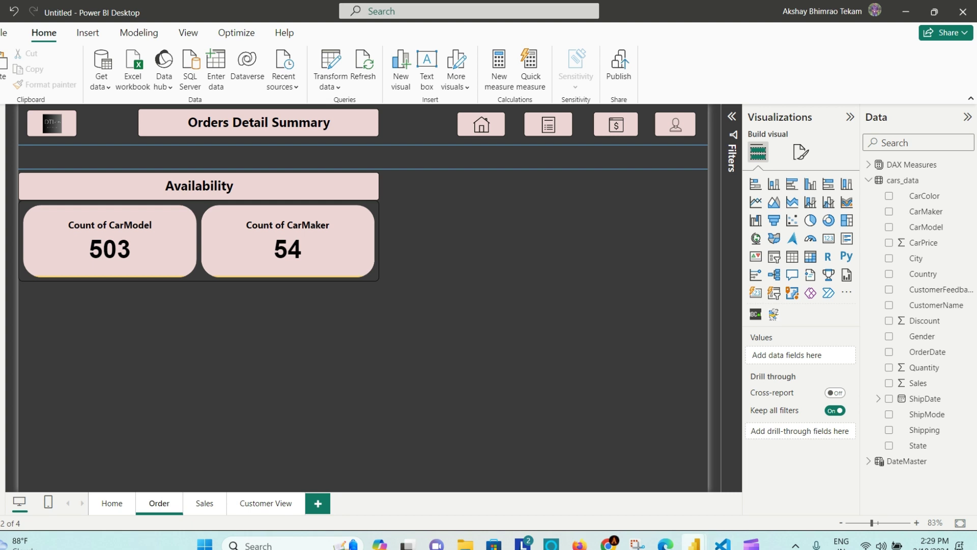
Review the Order page in the PBI File report and the About details of the imported Map visual in the untitled report
{"action": "mouse_move", "coordinate": [693, 543]}
{"action": "left_click", "coordinate": [734, 503]}
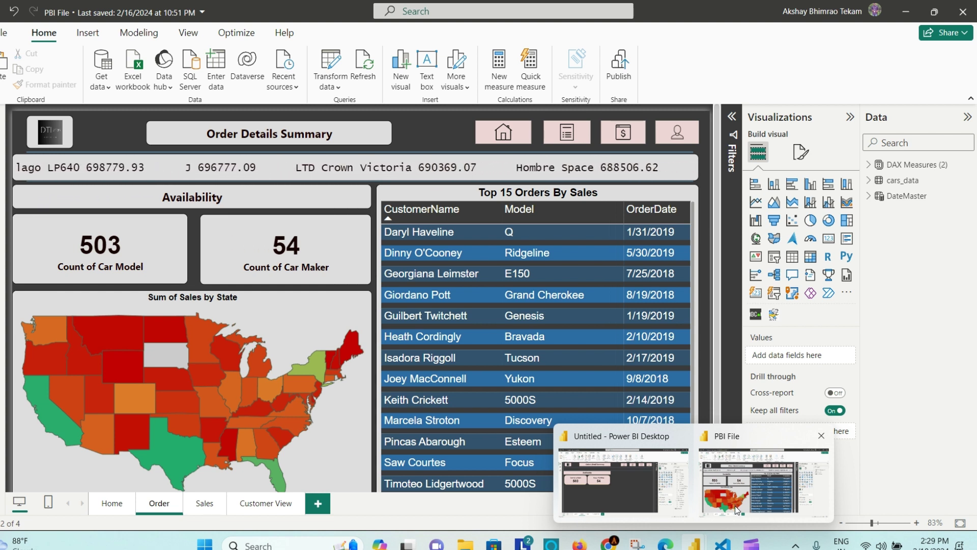
{"action": "left_click", "coordinate": [673, 496]}
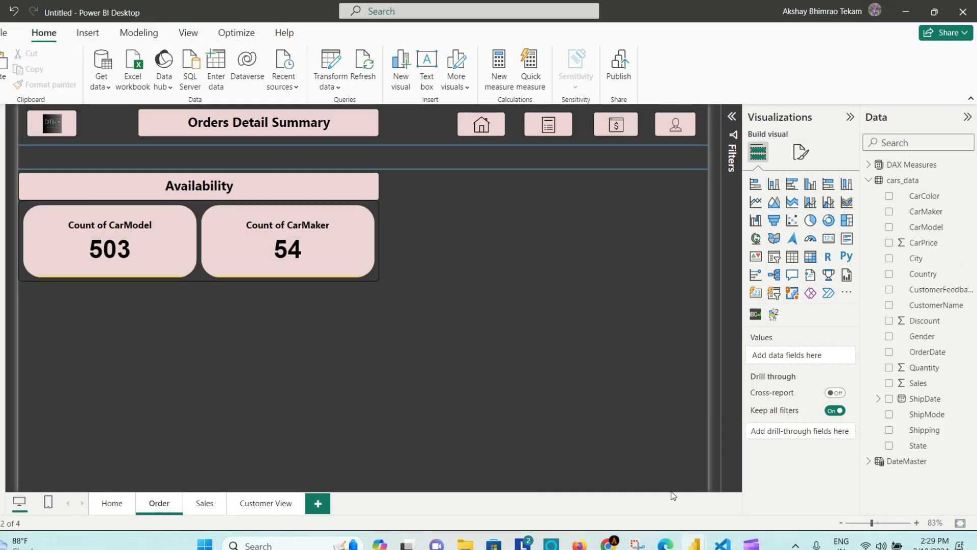
{"action": "mouse_move", "coordinate": [692, 544]}
{"action": "mouse_move", "coordinate": [740, 491]}
{"action": "right_click", "coordinate": [775, 317]}
{"action": "left_click", "coordinate": [813, 344]}
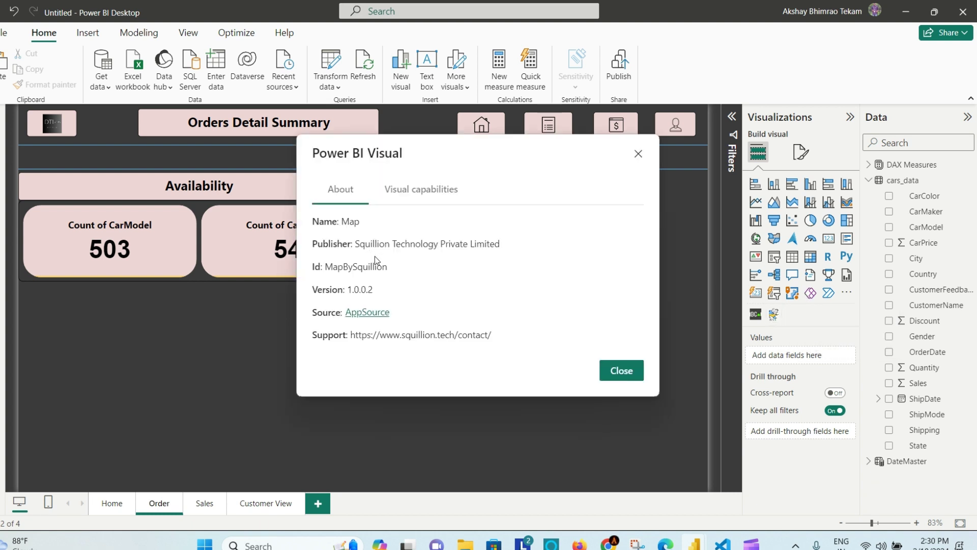
{"action": "left_click", "coordinate": [639, 157]}
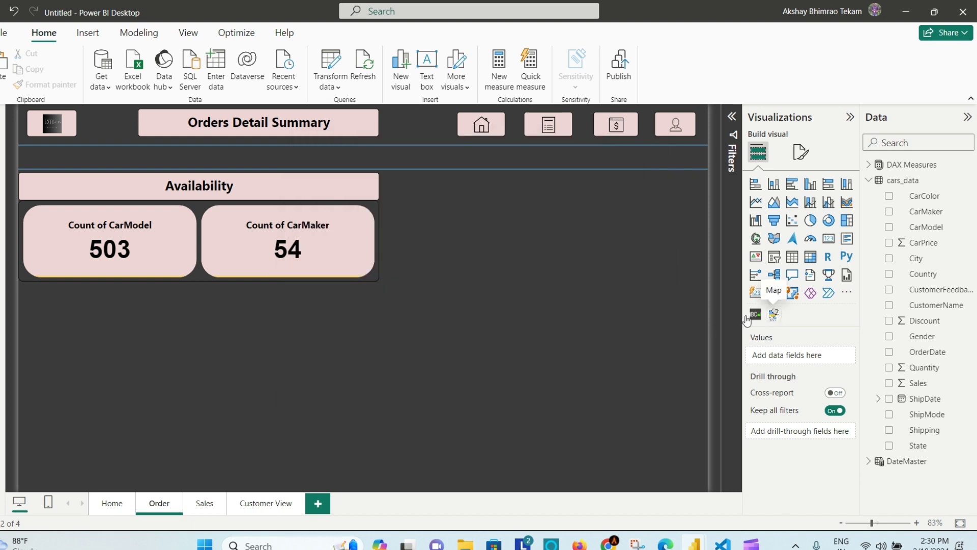
Place the imported Map visual below the count cards, stretch it to their width and the page's lower edge, and add Sales as its value
{"action": "left_click_drag", "start_coordinate": [533, 242], "coordinate": [178, 325]}
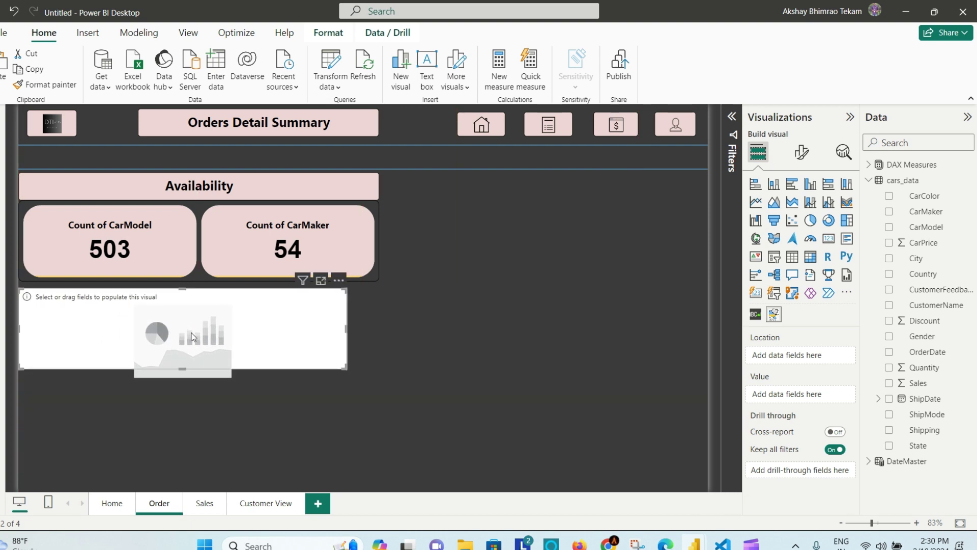
{"action": "left_click_drag", "start_coordinate": [181, 367], "coordinate": [187, 494]}
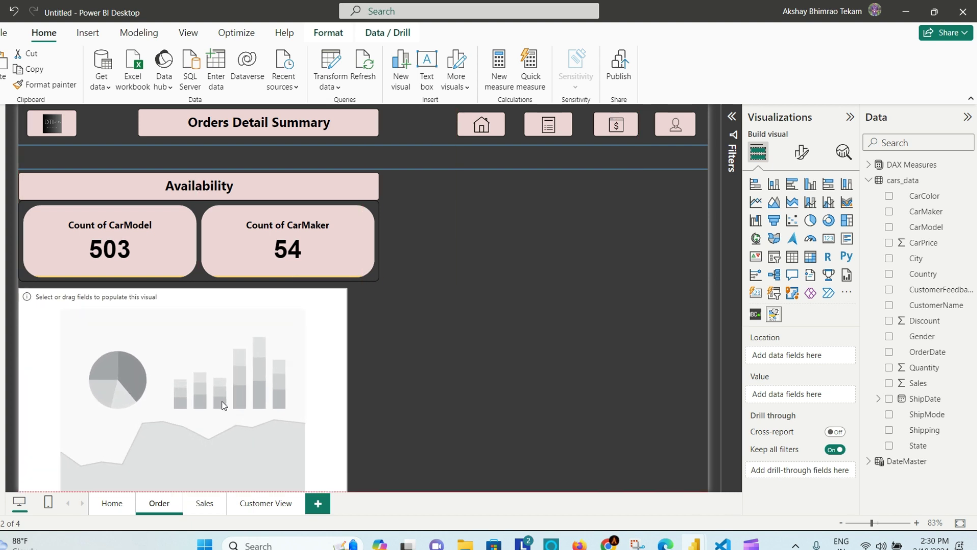
{"action": "left_click_drag", "start_coordinate": [347, 394], "coordinate": [379, 398]}
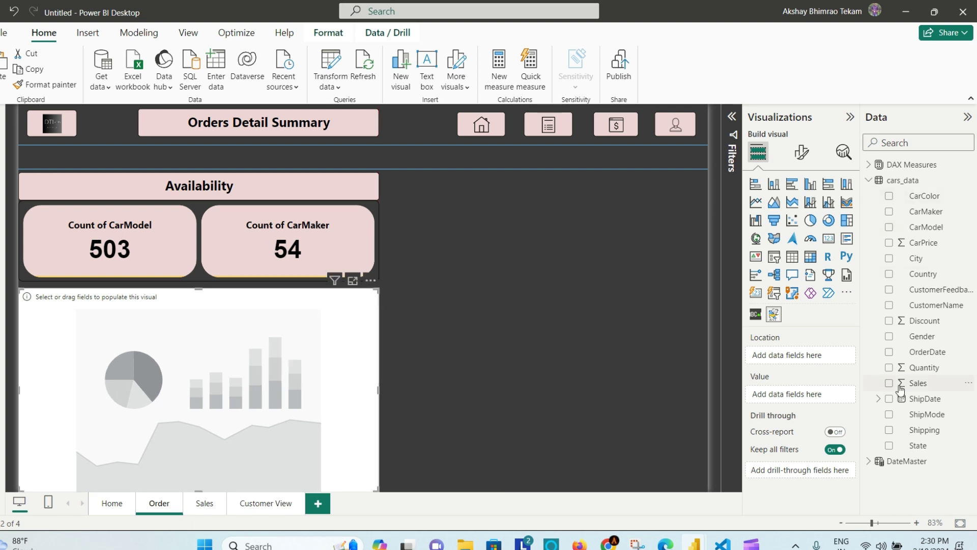
{"action": "left_click_drag", "start_coordinate": [934, 386], "coordinate": [356, 386]}
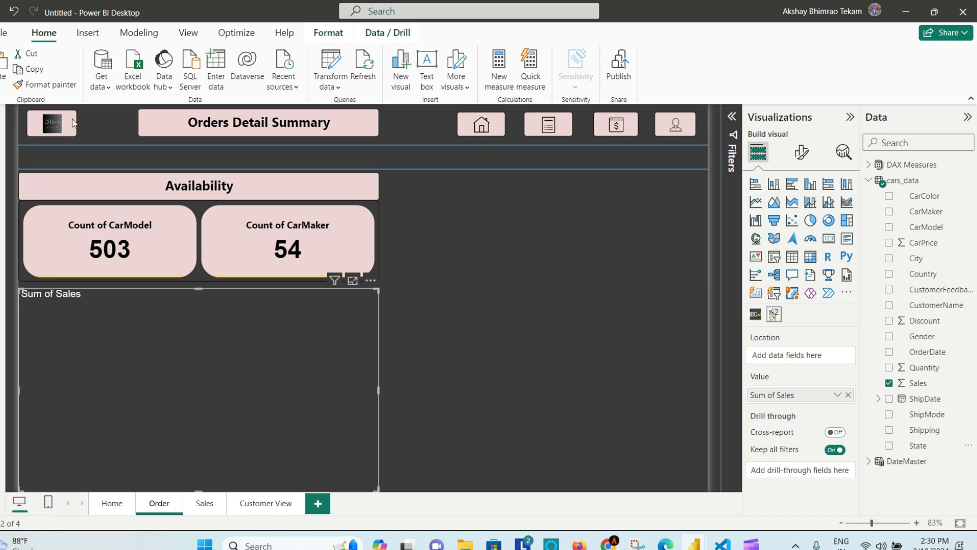
Try copying the header logo's formatting and the card visual's formatting onto the map visual
{"action": "left_click", "coordinate": [52, 123]}
{"action": "left_click", "coordinate": [45, 84]}
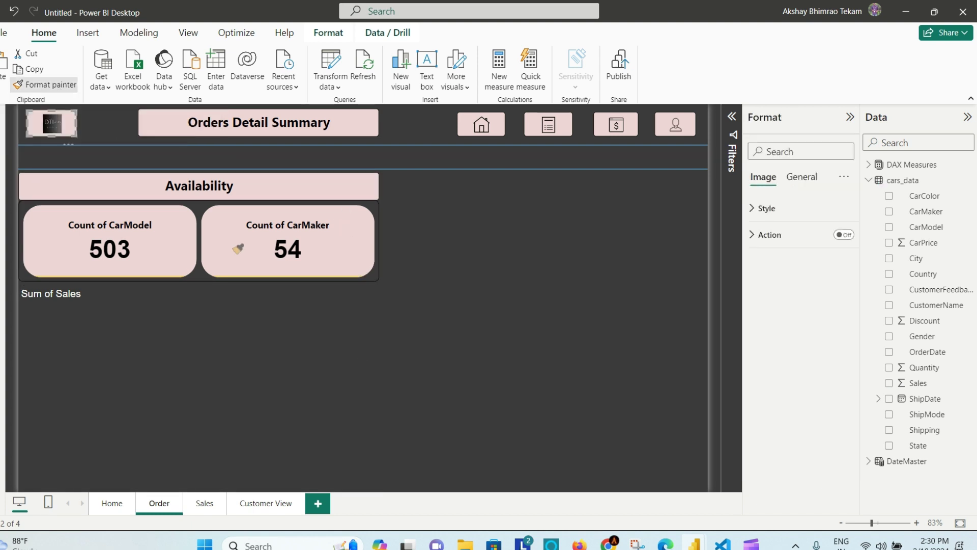
{"action": "left_click", "coordinate": [330, 345]}
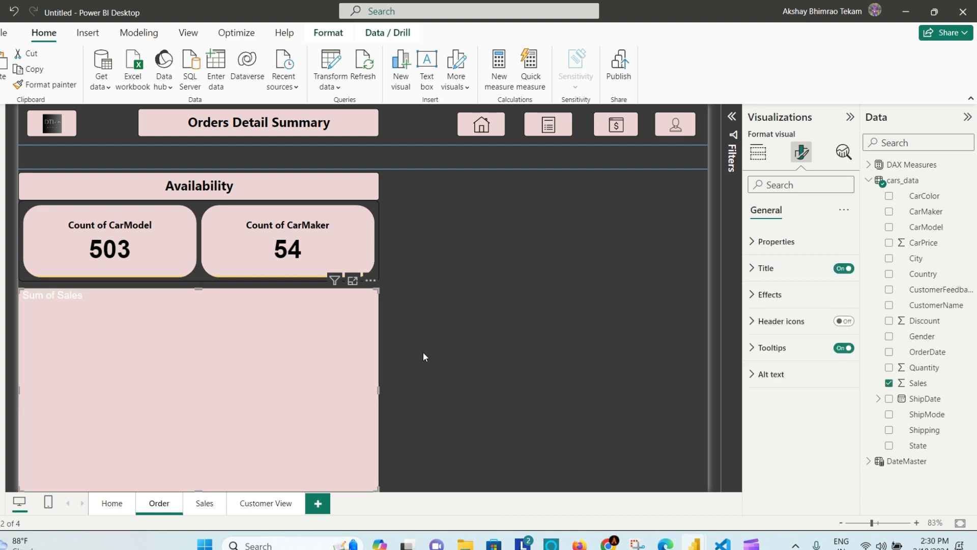
{"action": "left_click", "coordinate": [356, 216]}
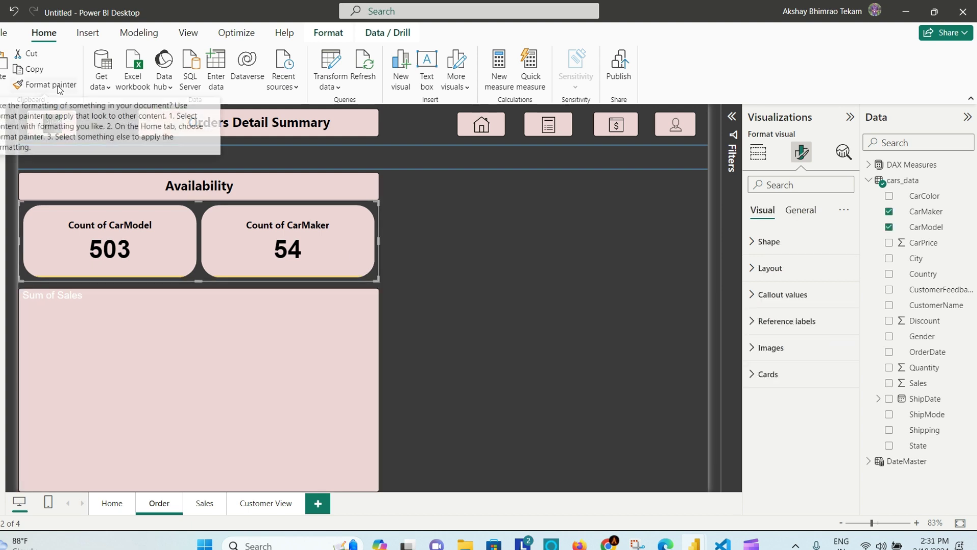
{"action": "left_click", "coordinate": [53, 85]}
{"action": "left_click", "coordinate": [315, 295]}
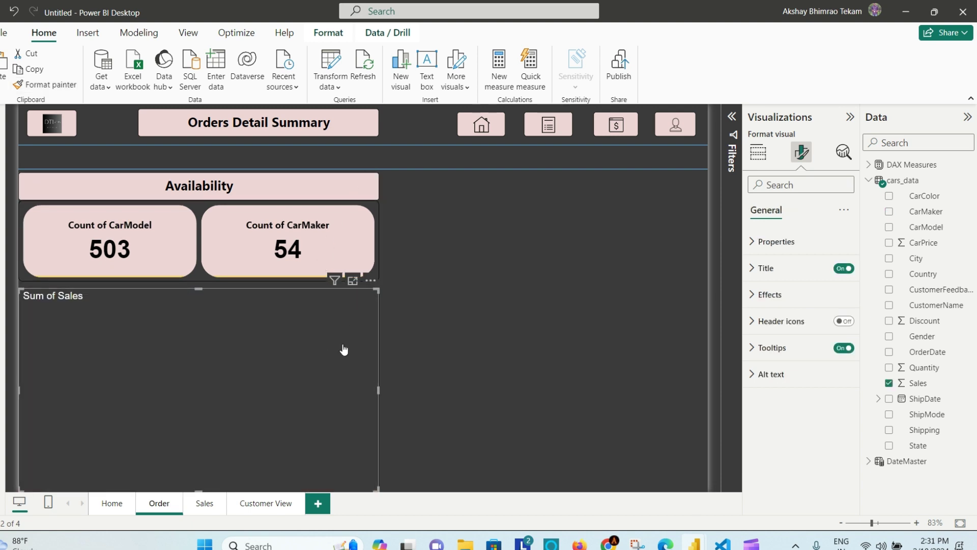
Copy the home icon's formatting onto the map visual with the Format Painter
{"action": "left_click", "coordinate": [478, 125]}
{"action": "left_click", "coordinate": [53, 83]}
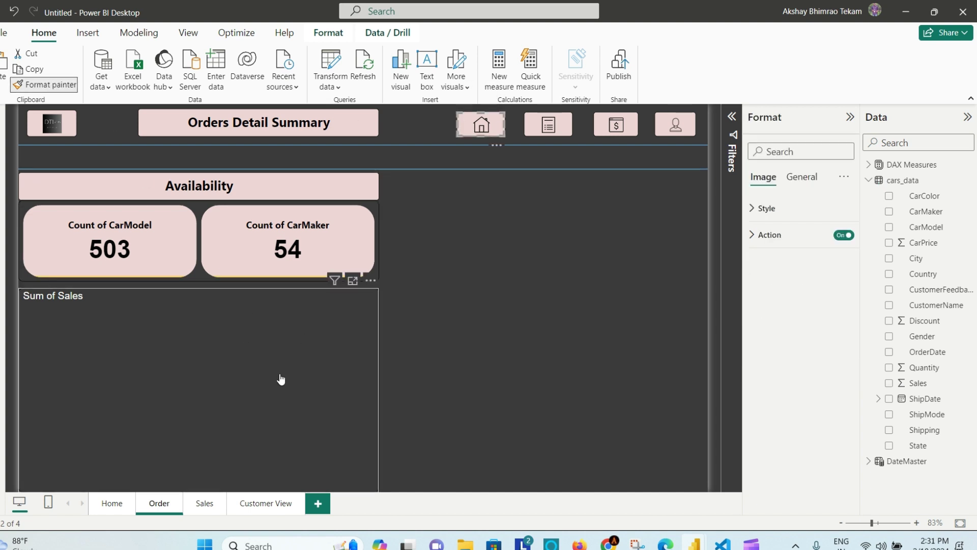
{"action": "left_click", "coordinate": [277, 379]}
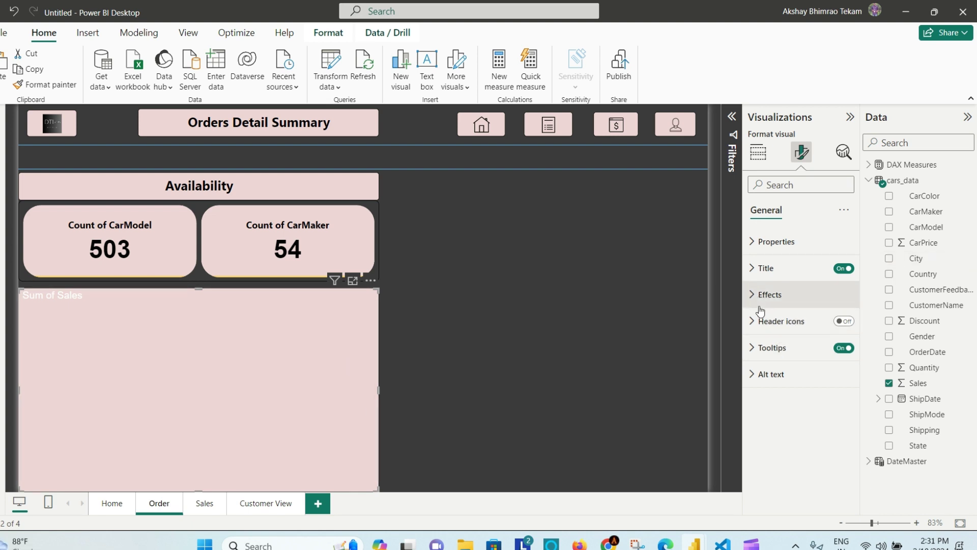
Check the sales map's fields in the PBI File report and add State as the location of the new map in the untitled report
{"action": "mouse_move", "coordinate": [692, 544]}
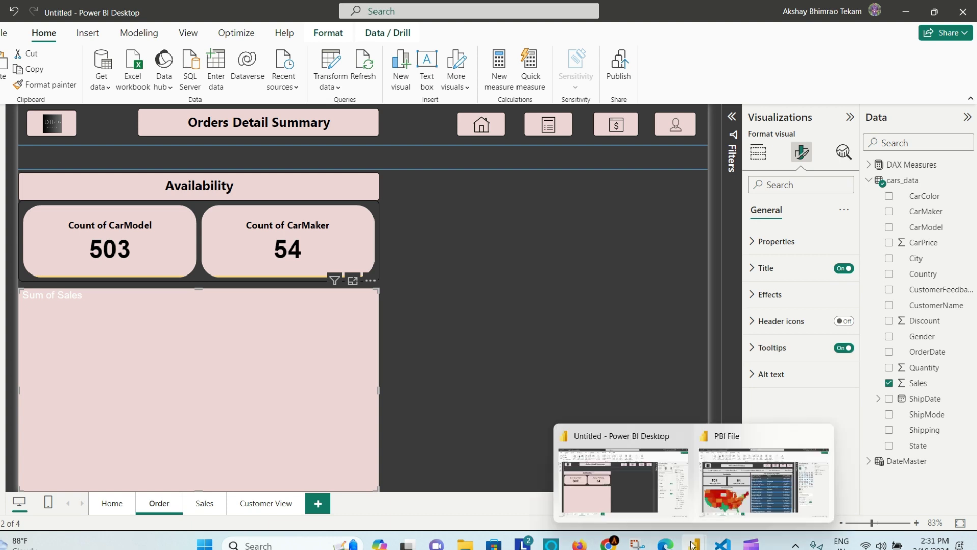
{"action": "left_click", "coordinate": [745, 493]}
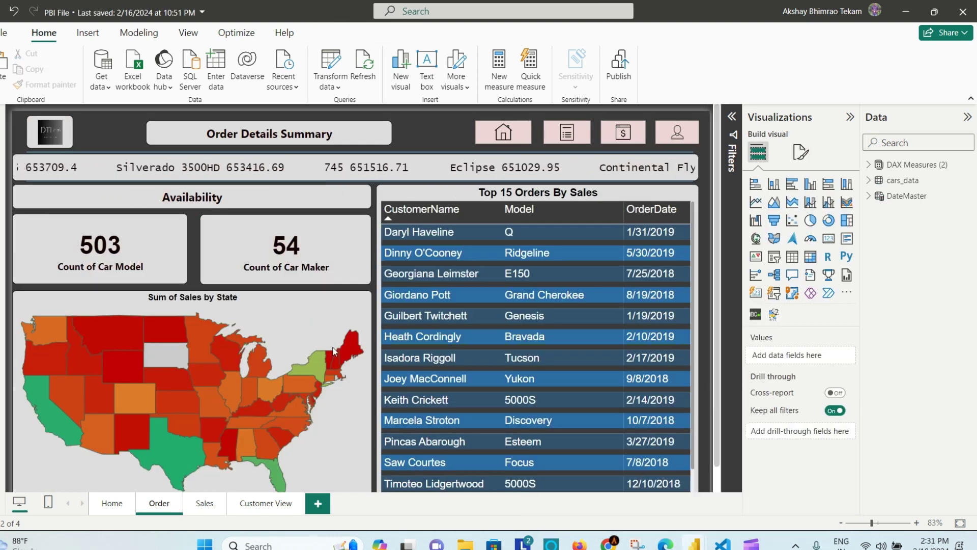
{"action": "left_click", "coordinate": [317, 327]}
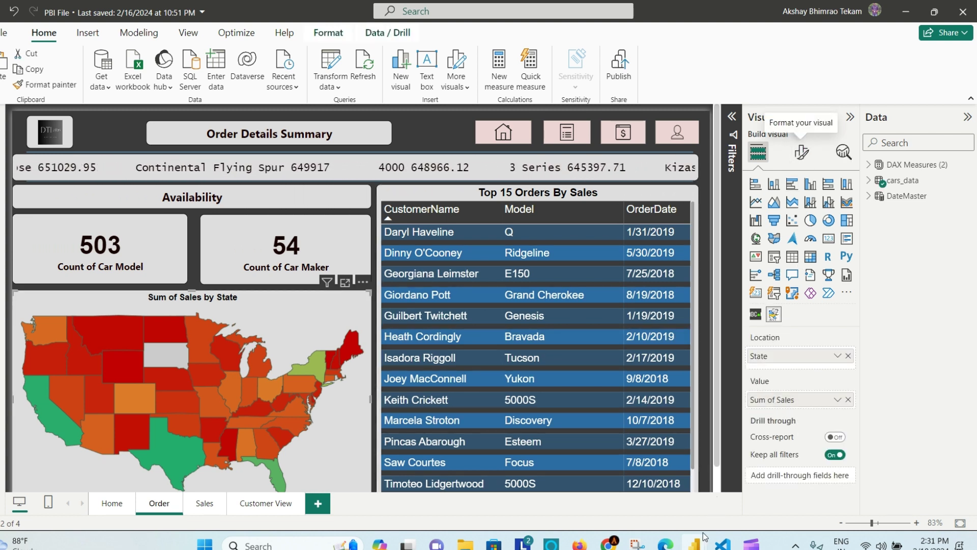
{"action": "mouse_move", "coordinate": [695, 541]}
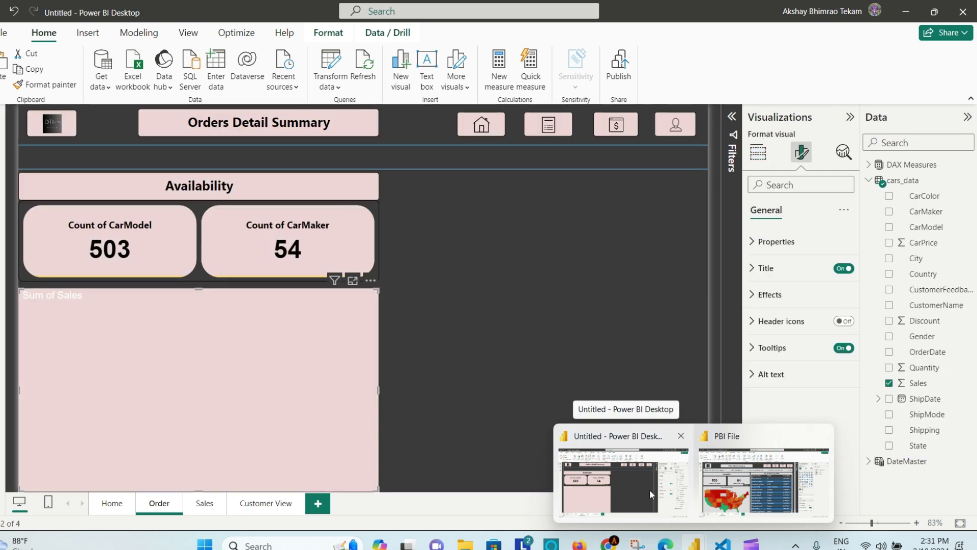
{"action": "left_click", "coordinate": [649, 490]}
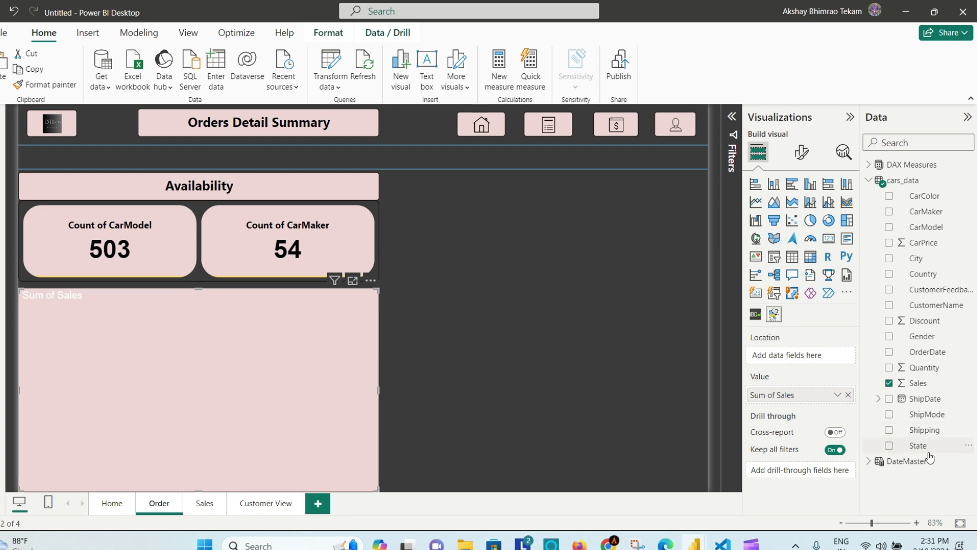
{"action": "left_click_drag", "start_coordinate": [929, 455], "coordinate": [807, 355]}
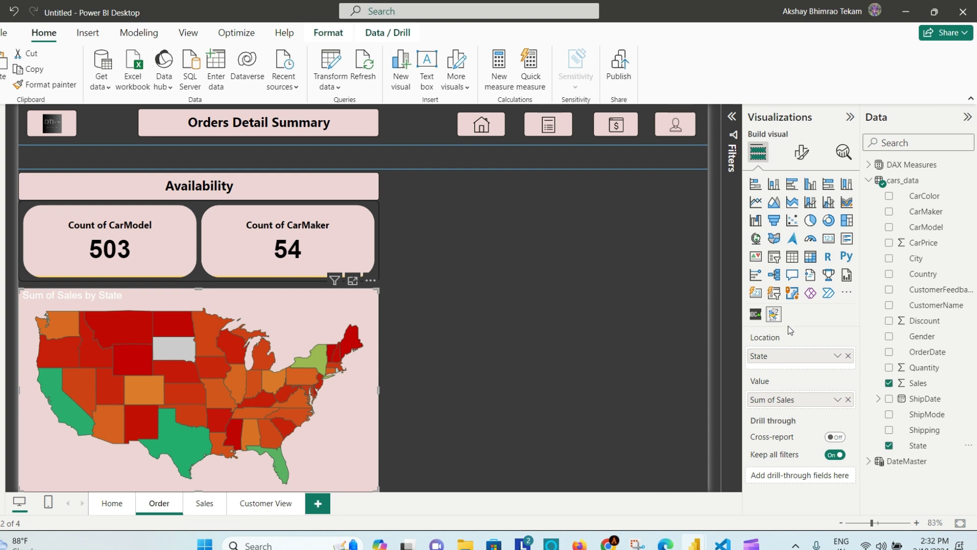
Examine the map visual's data settings with its available locations, and its color and tooltip settings
{"action": "left_click", "coordinate": [813, 154]}
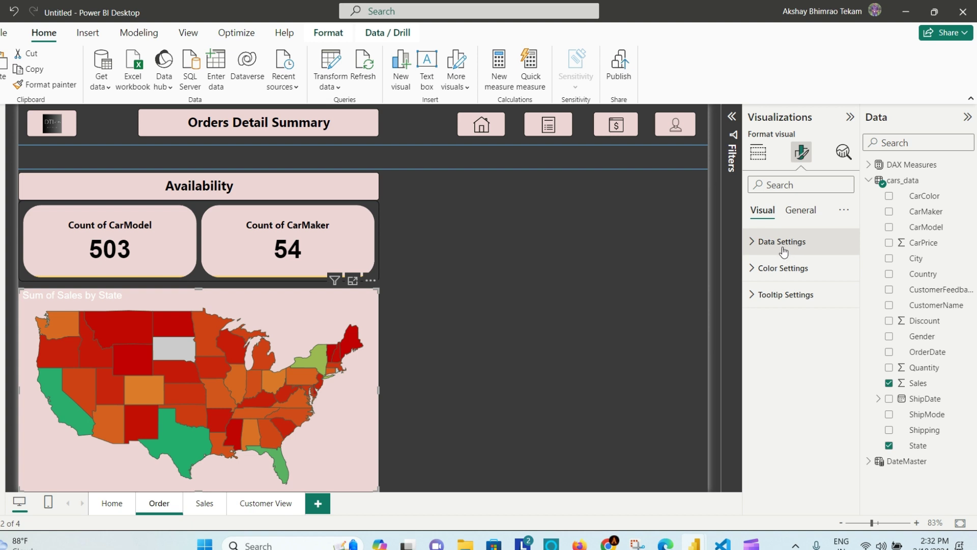
{"action": "left_click", "coordinate": [753, 241]}
{"action": "left_click", "coordinate": [752, 241]}
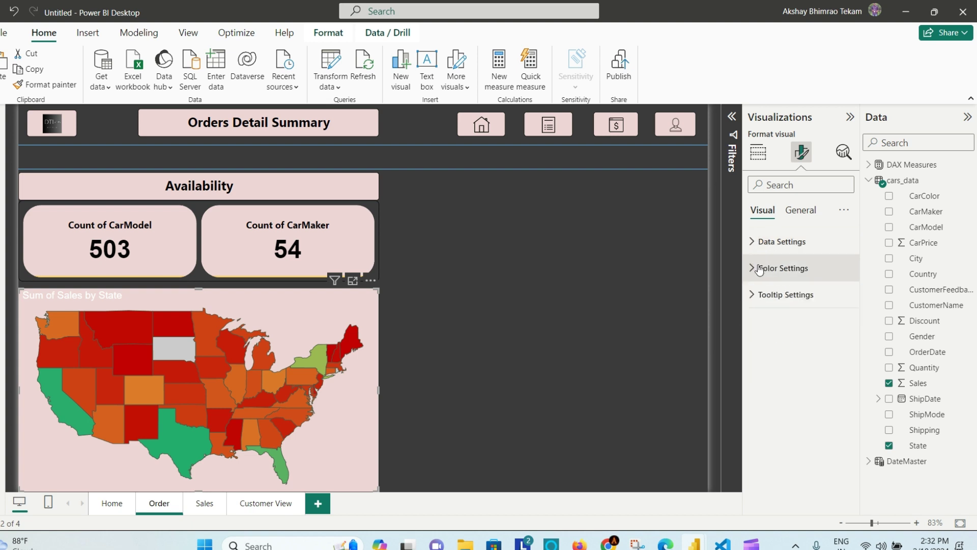
{"action": "left_click", "coordinate": [752, 242]}
{"action": "left_click", "coordinate": [840, 286]}
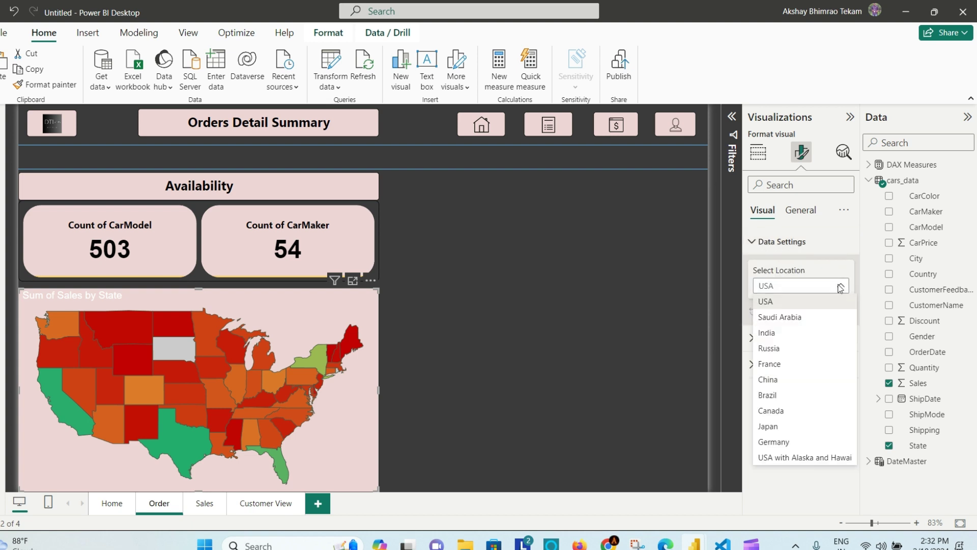
{"action": "left_click", "coordinate": [828, 286]}
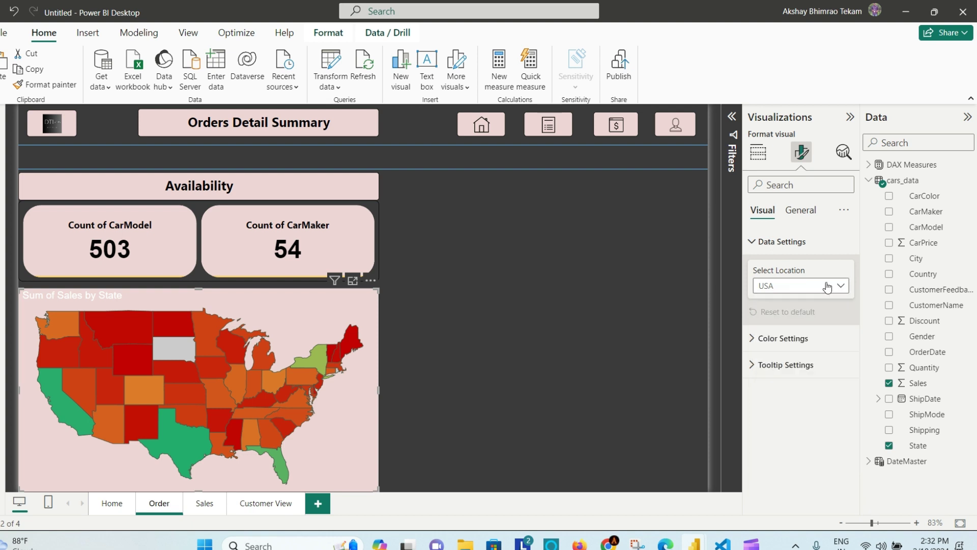
{"action": "left_click", "coordinate": [753, 242]}
{"action": "left_click", "coordinate": [753, 269]}
{"action": "left_click", "coordinate": [753, 269]}
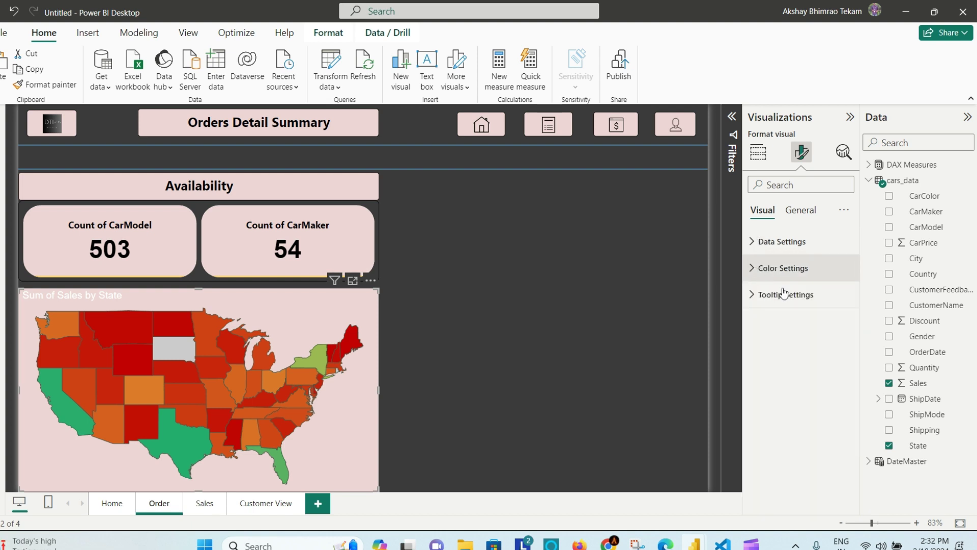
{"action": "left_click", "coordinate": [755, 294]}
{"action": "left_click", "coordinate": [755, 294]}
Format the sales map's title as bold, horizontally centered black text
{"action": "left_click", "coordinate": [801, 210]}
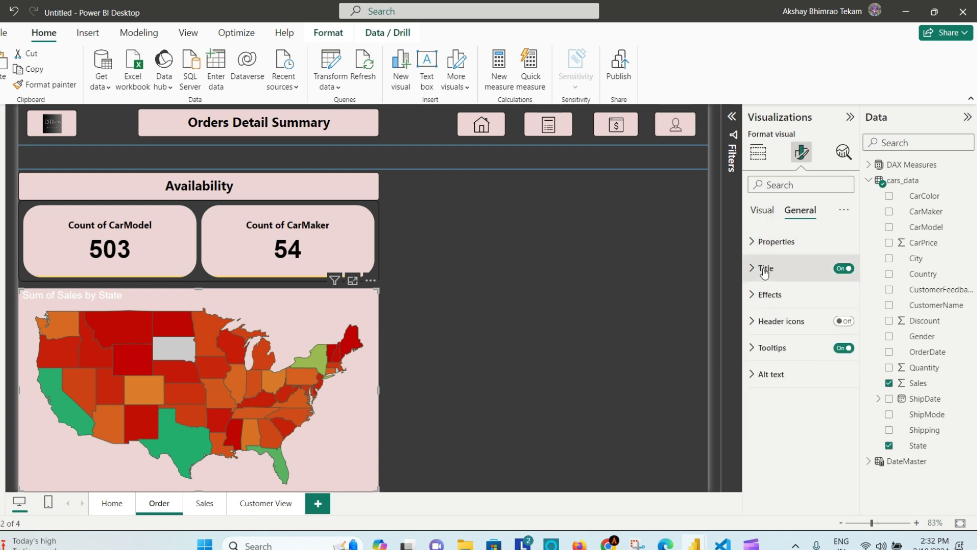
{"action": "left_click", "coordinate": [762, 270]}
{"action": "scroll", "coordinate": [820, 457], "scroll_direction": "down", "scroll_amount": 3}
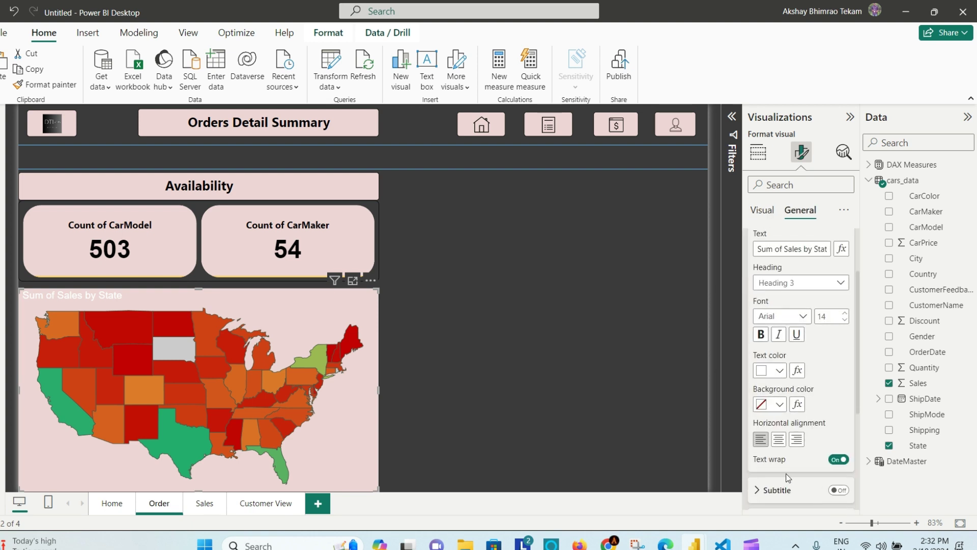
{"action": "left_click", "coordinate": [778, 439]}
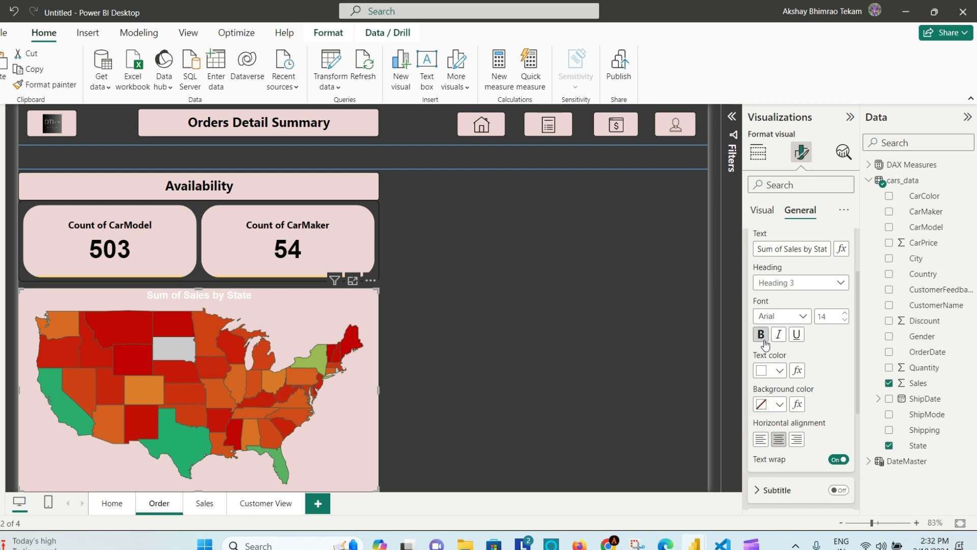
{"action": "left_click", "coordinate": [774, 370]}
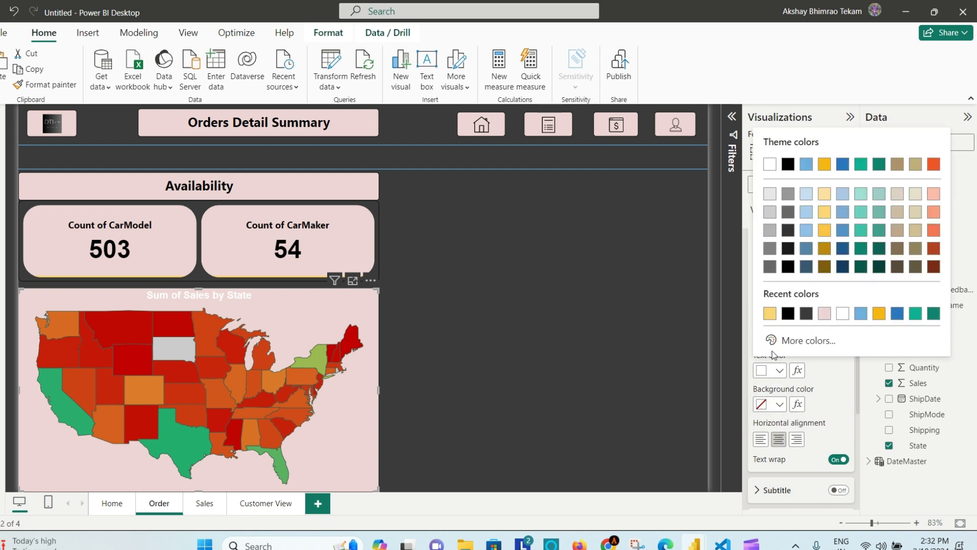
{"action": "left_click", "coordinate": [788, 313]}
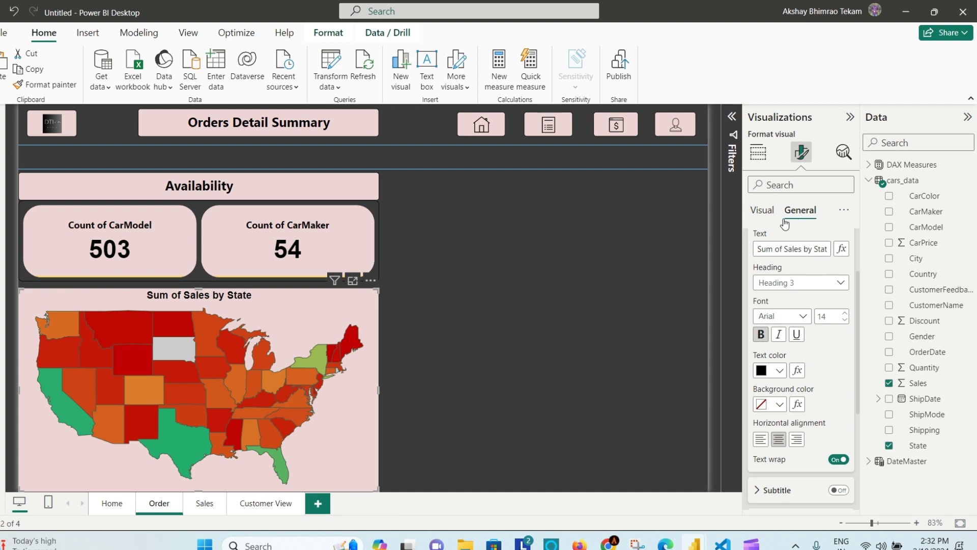
Examine the map visual's background and visual border settings under its effects
{"action": "scroll", "coordinate": [804, 355], "scroll_direction": "down", "scroll_amount": 3}
{"action": "scroll", "coordinate": [804, 368], "scroll_direction": "down", "scroll_amount": 2}
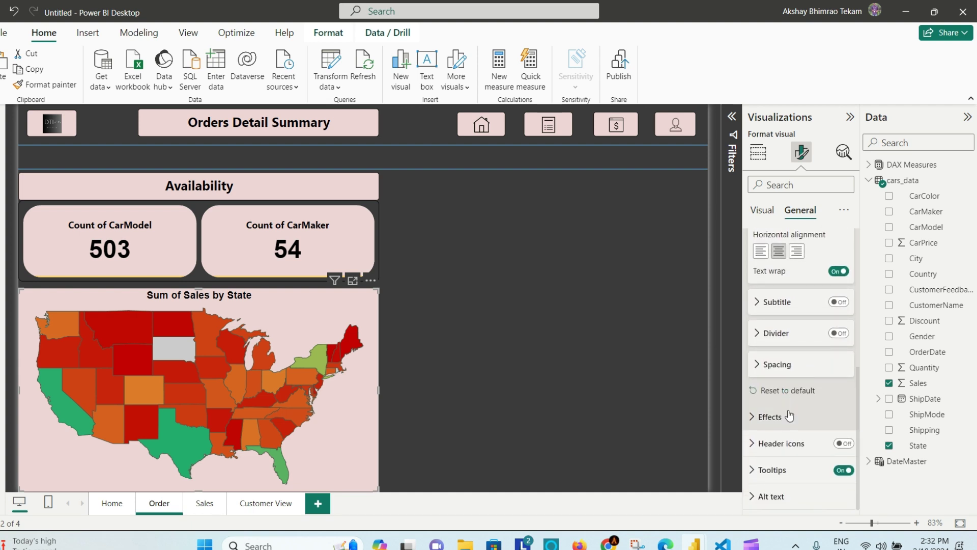
{"action": "left_click", "coordinate": [796, 414]}
{"action": "scroll", "coordinate": [805, 399], "scroll_direction": "down", "scroll_amount": 1}
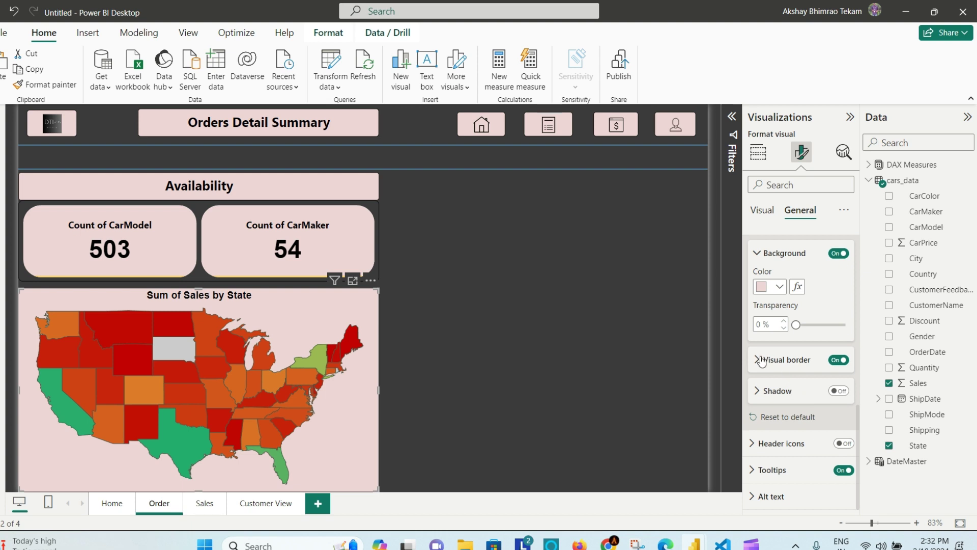
{"action": "left_click", "coordinate": [798, 367]}
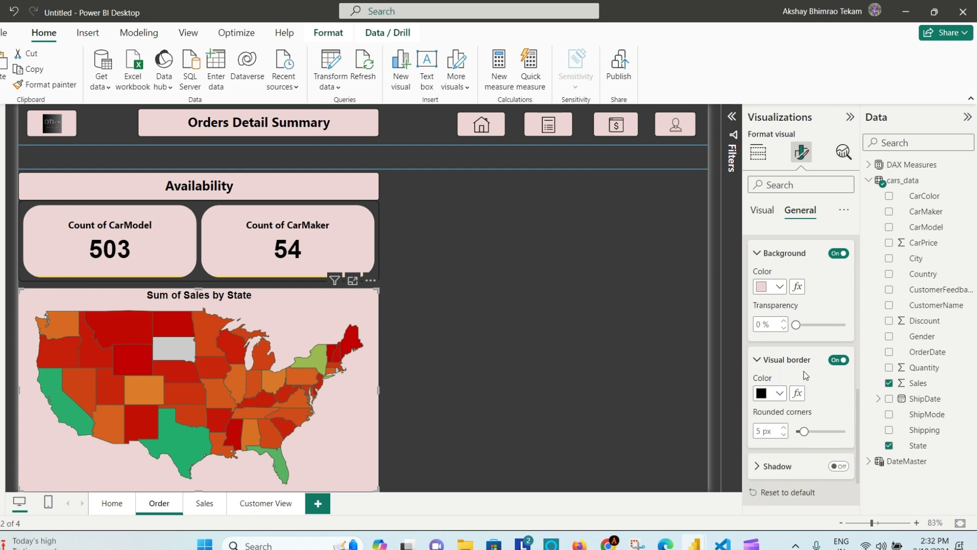
{"action": "left_click", "coordinate": [588, 283]}
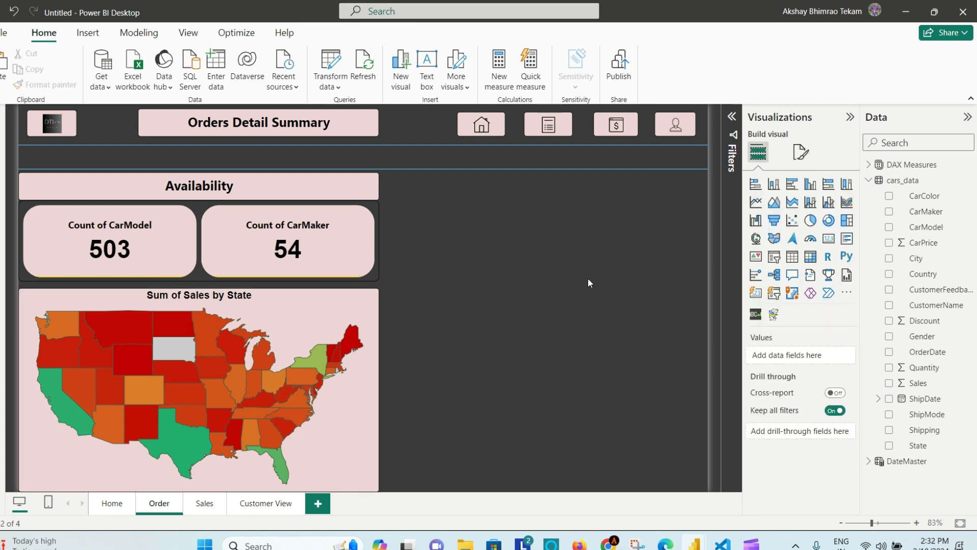
Insert a table visual beside the map and cards, extended to the page's lower edge with a small gap from them
{"action": "mouse_move", "coordinate": [700, 546]}
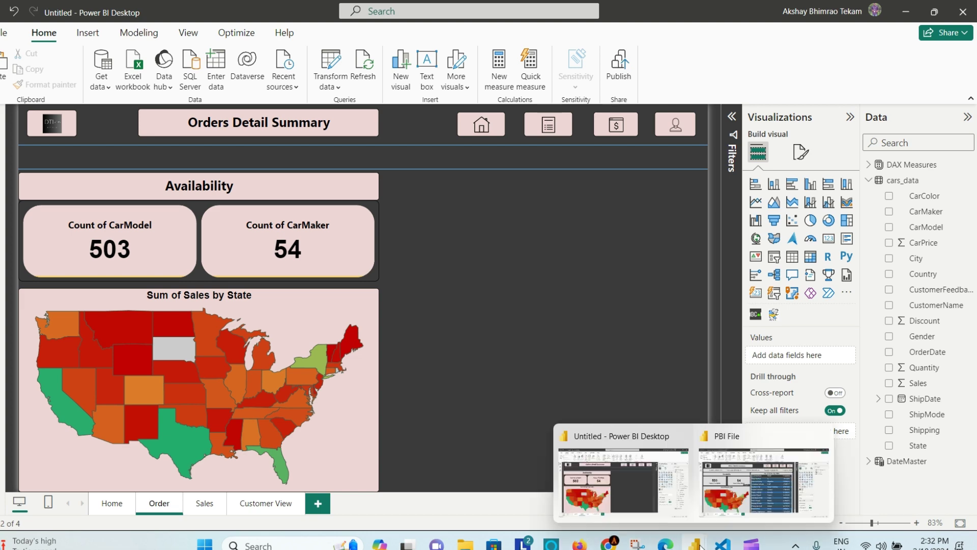
{"action": "mouse_move", "coordinate": [734, 507]}
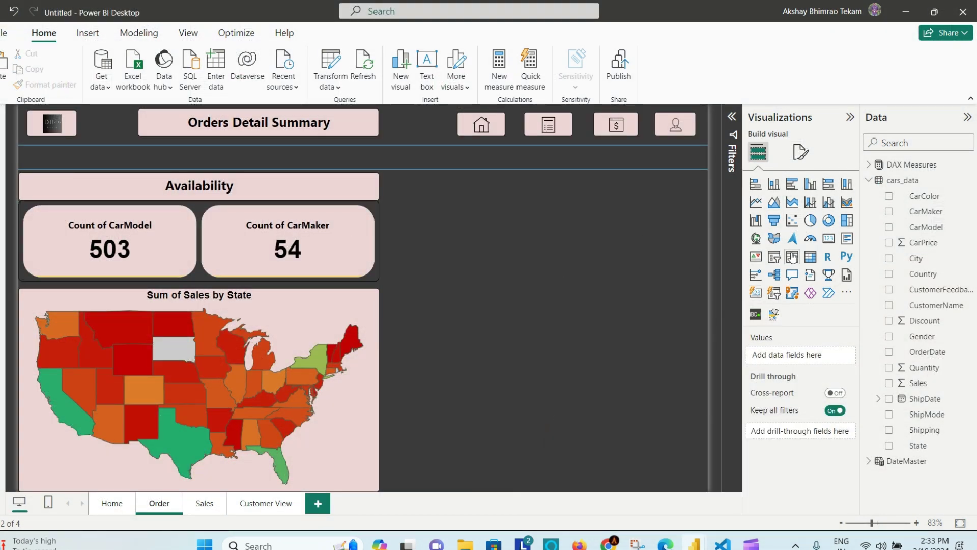
{"action": "left_click_drag", "start_coordinate": [480, 248], "coordinate": [479, 245]}
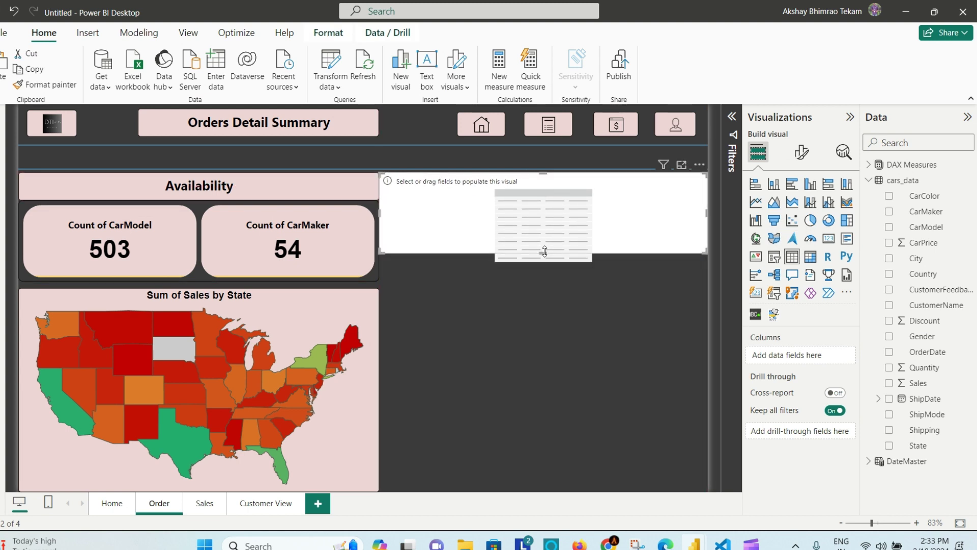
{"action": "left_click_drag", "start_coordinate": [544, 252], "coordinate": [555, 491]}
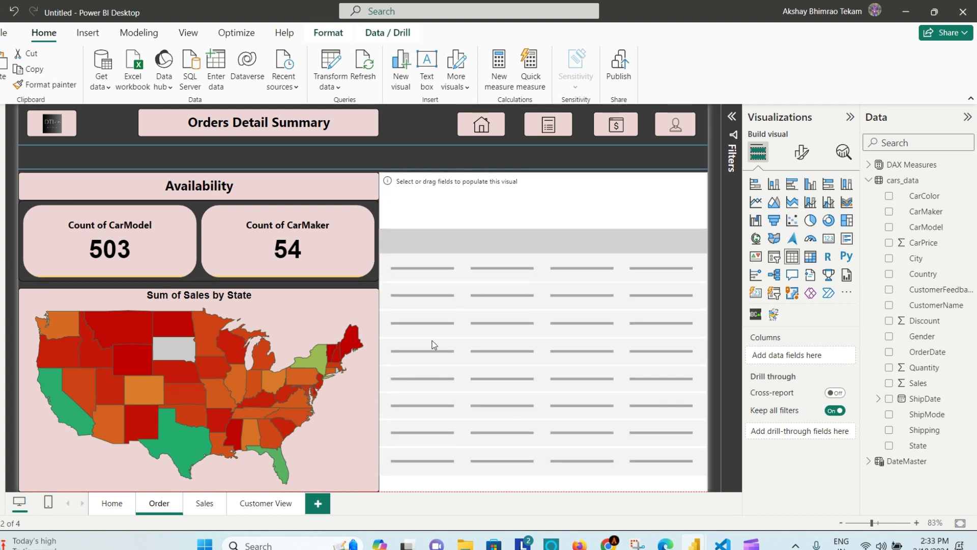
{"action": "left_click", "coordinate": [377, 334]}
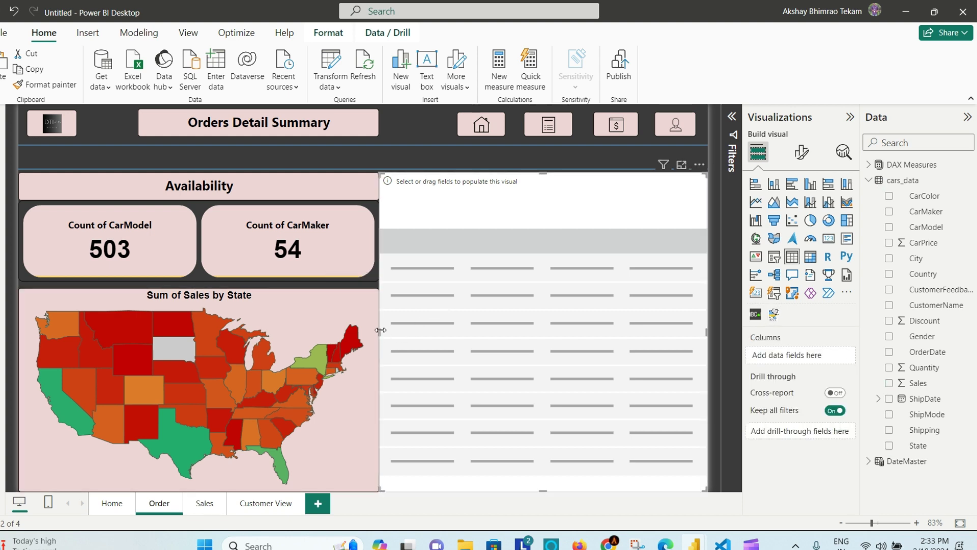
{"action": "left_click_drag", "start_coordinate": [384, 334], "coordinate": [388, 333]}
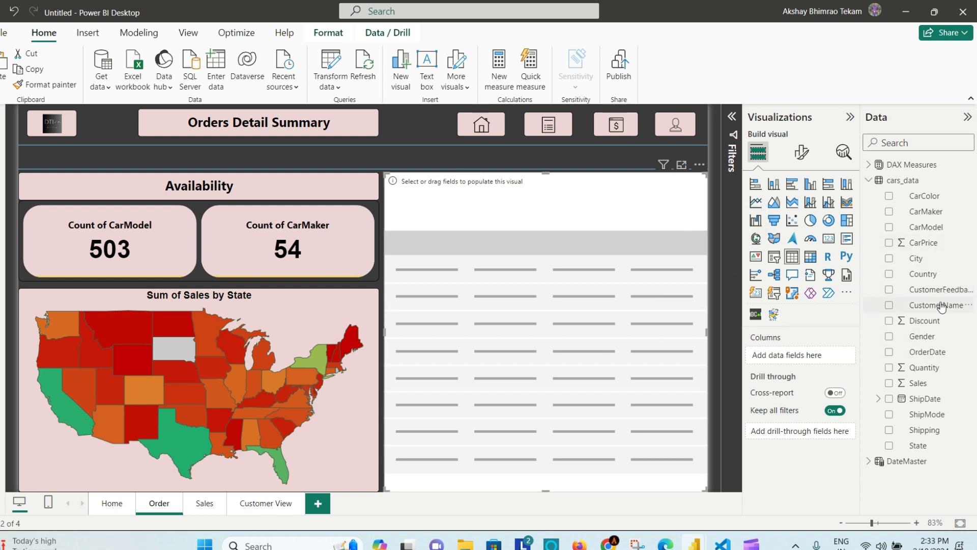
Add CustomerName and CarModel as the table's columns and check the orders table in the PBI File report
{"action": "left_click_drag", "start_coordinate": [938, 304], "coordinate": [607, 285]}
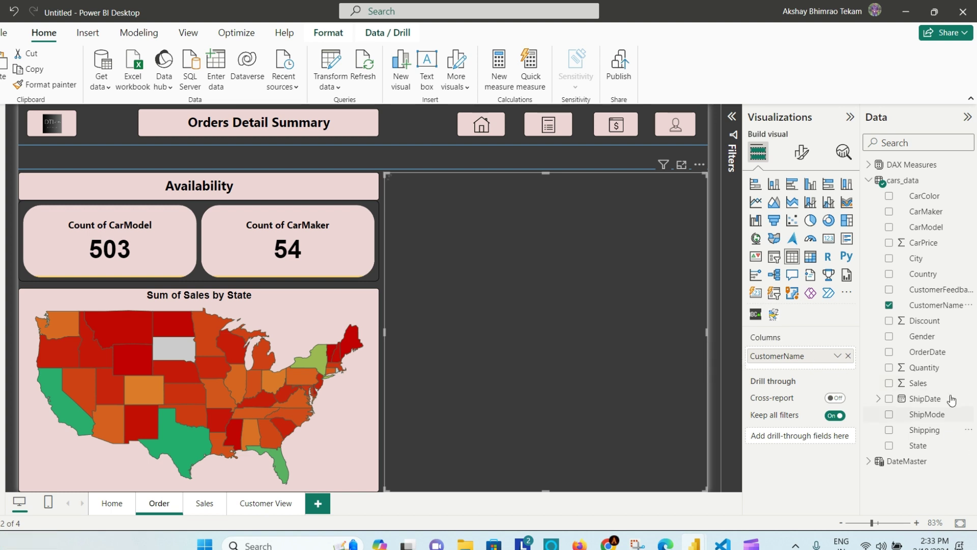
{"action": "left_click_drag", "start_coordinate": [938, 234], "coordinate": [661, 290]}
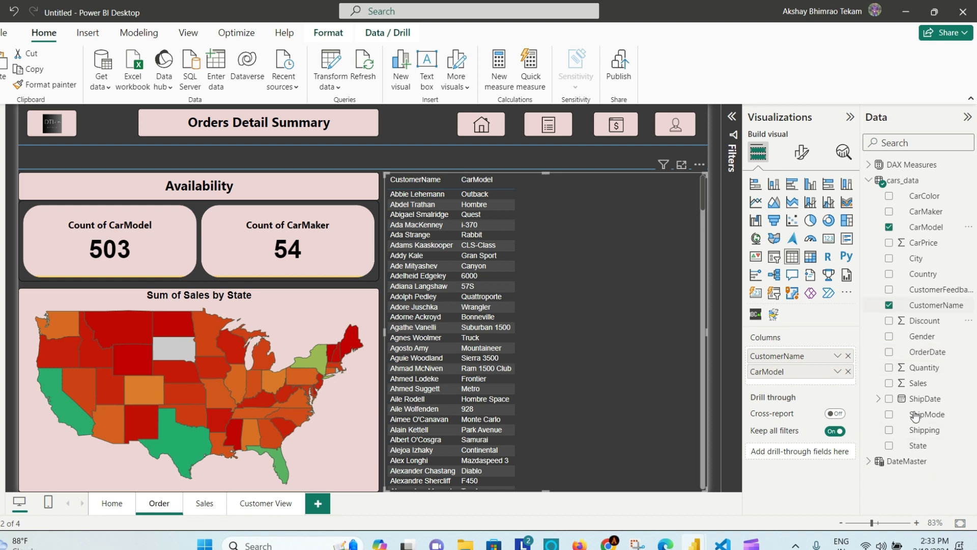
{"action": "left_click", "coordinate": [884, 465]}
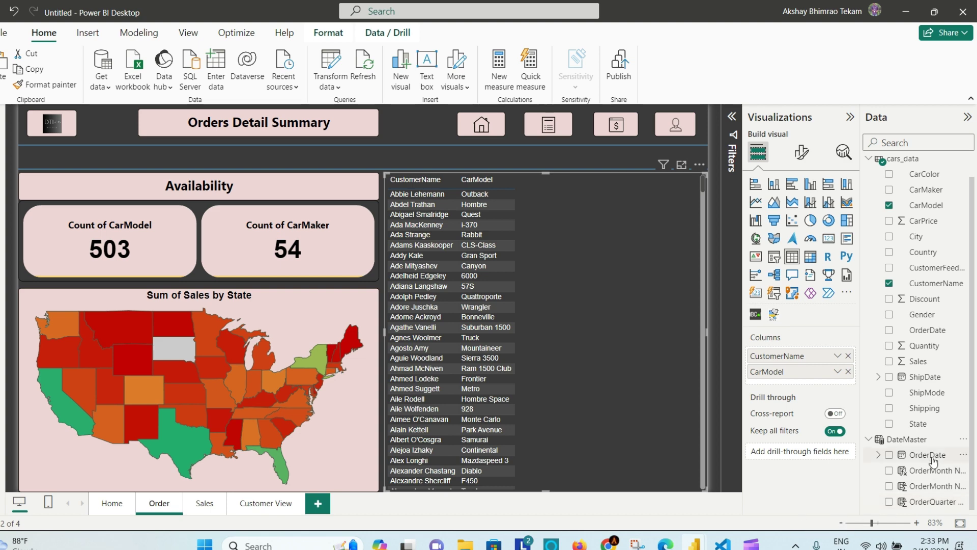
{"action": "mouse_move", "coordinate": [694, 544]}
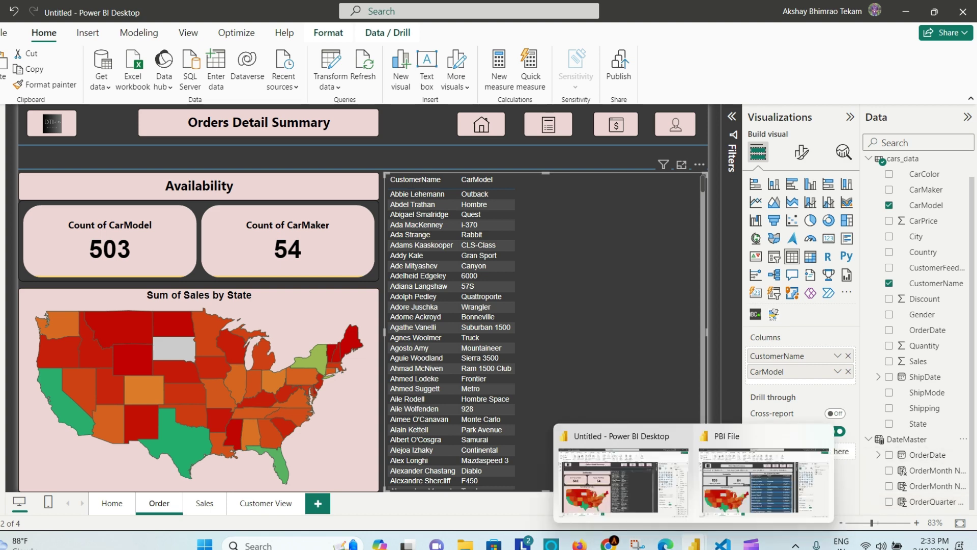
{"action": "left_click", "coordinate": [756, 505]}
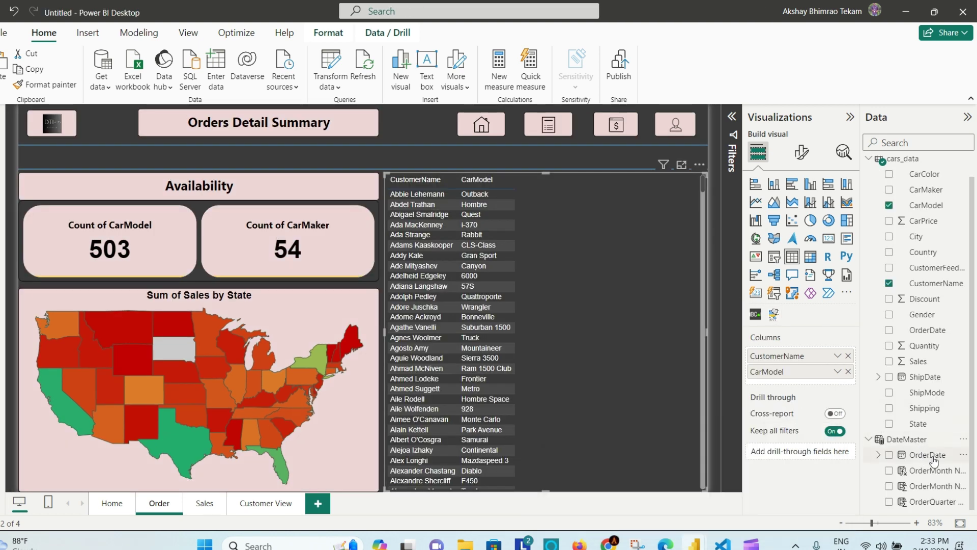
Try adding OrderDate from DateMaster to the table and remove its Day, Month, Quarter and Year levels
{"action": "left_click_drag", "start_coordinate": [934, 461], "coordinate": [626, 280]}
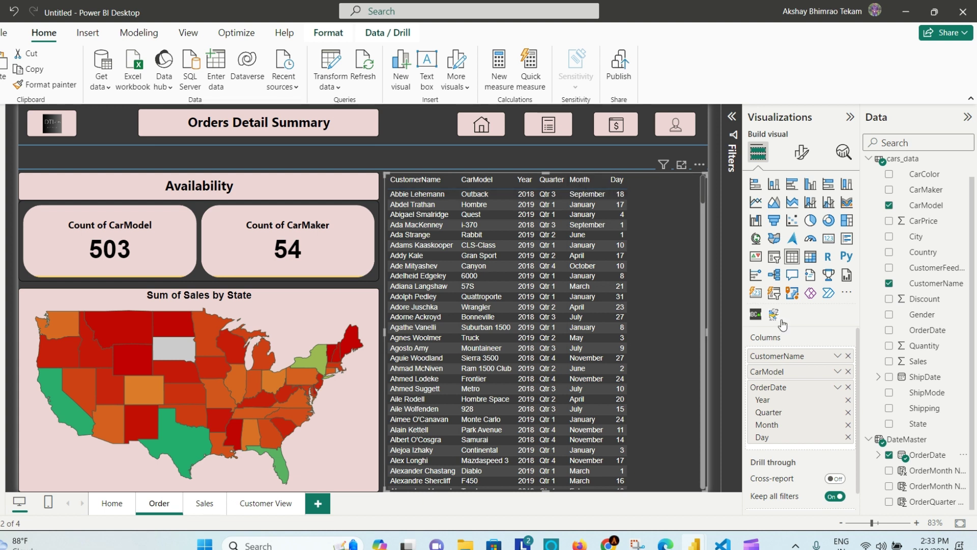
{"action": "left_click", "coordinate": [848, 436]}
{"action": "left_click", "coordinate": [848, 425]}
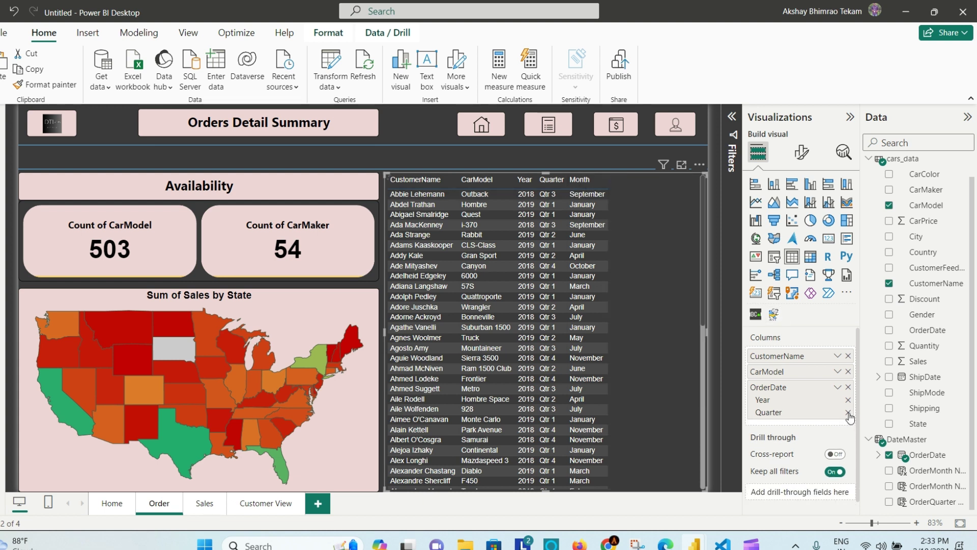
{"action": "left_click", "coordinate": [849, 412]}
{"action": "left_click", "coordinate": [849, 401]}
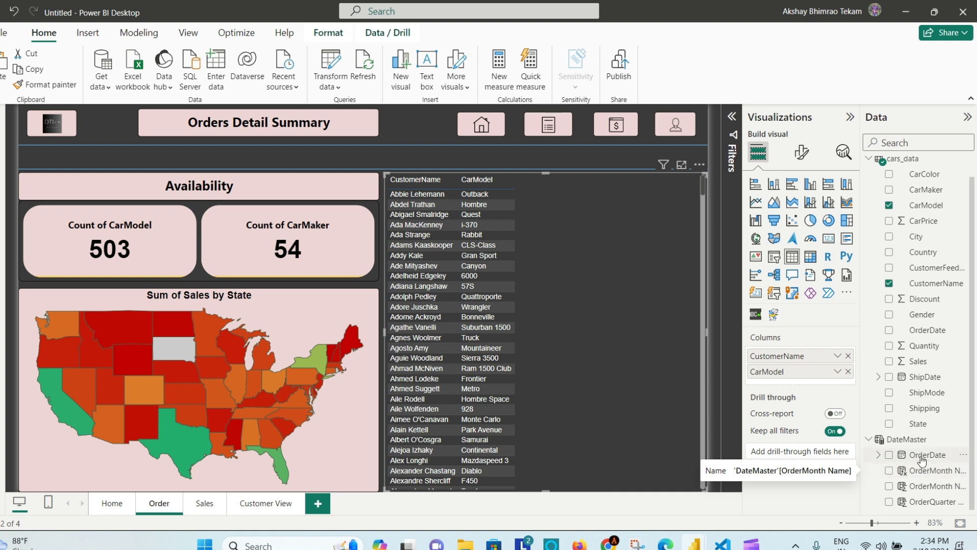
Add OrderDate from DateMaster to the table as a plain date instead of a date hierarchy
{"action": "left_click", "coordinate": [889, 456]}
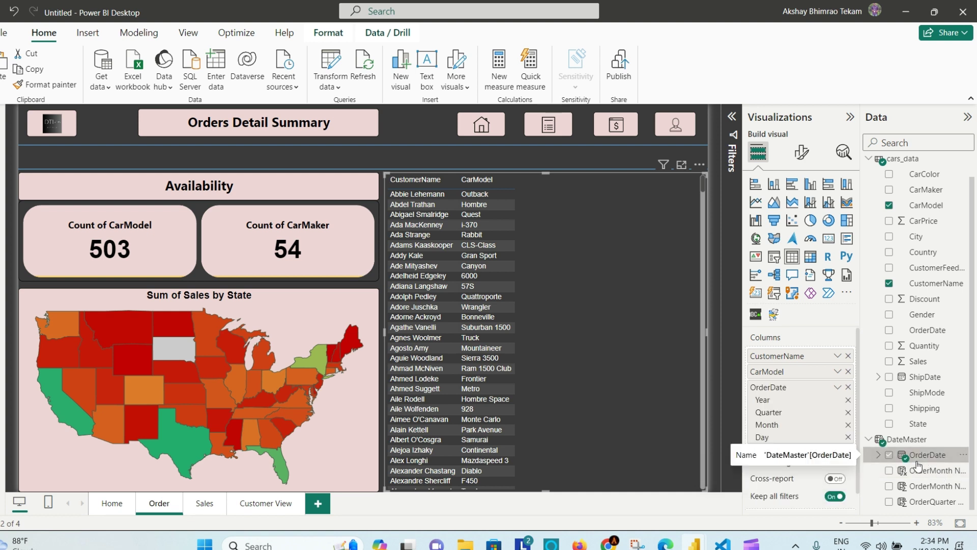
{"action": "left_click", "coordinate": [837, 387]}
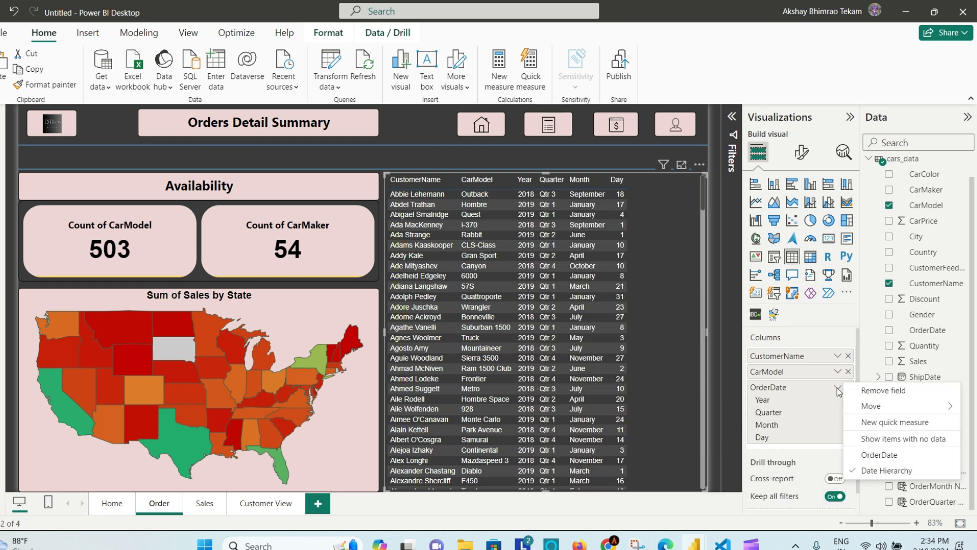
{"action": "left_click", "coordinate": [913, 457]}
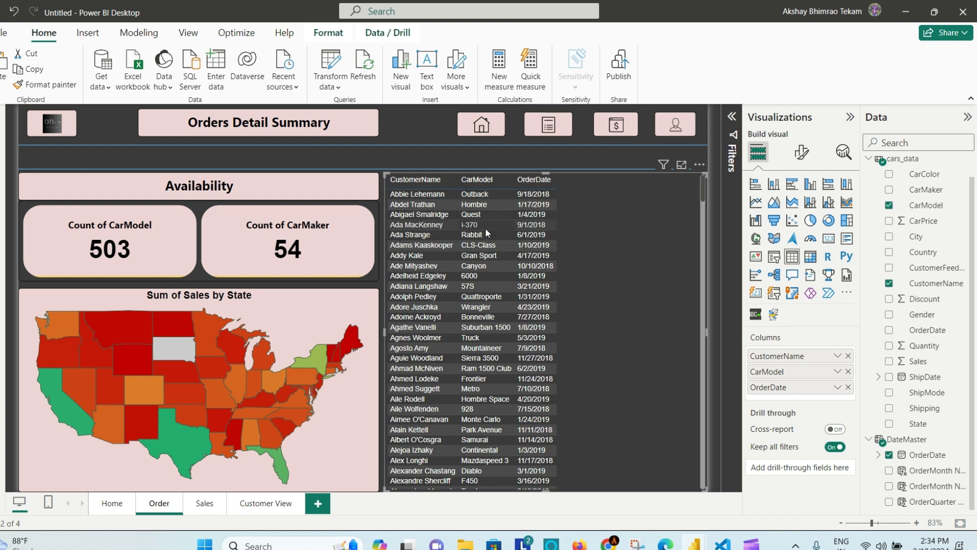
Customize the current theme with a general text font size of 13 pt and apply it
{"action": "left_click", "coordinate": [186, 32]}
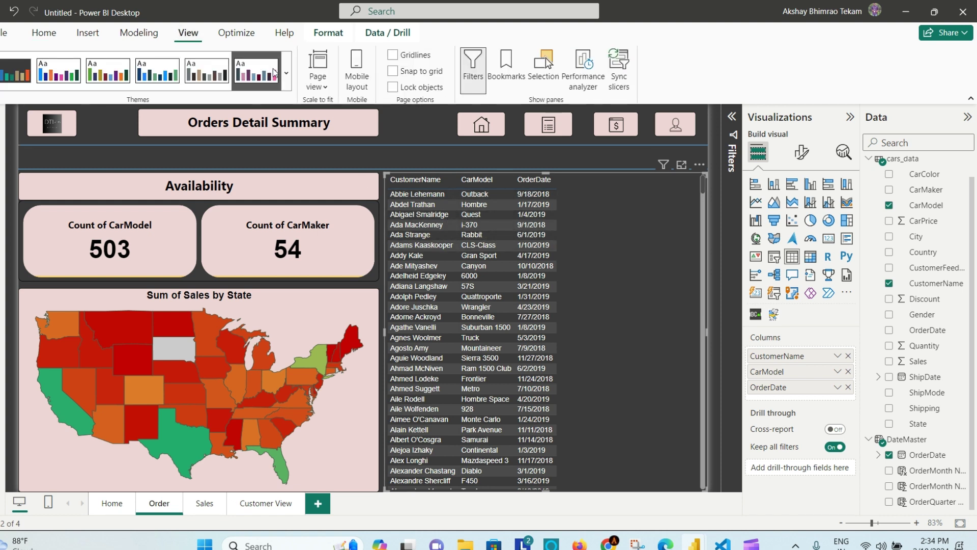
{"action": "left_click", "coordinate": [288, 73]}
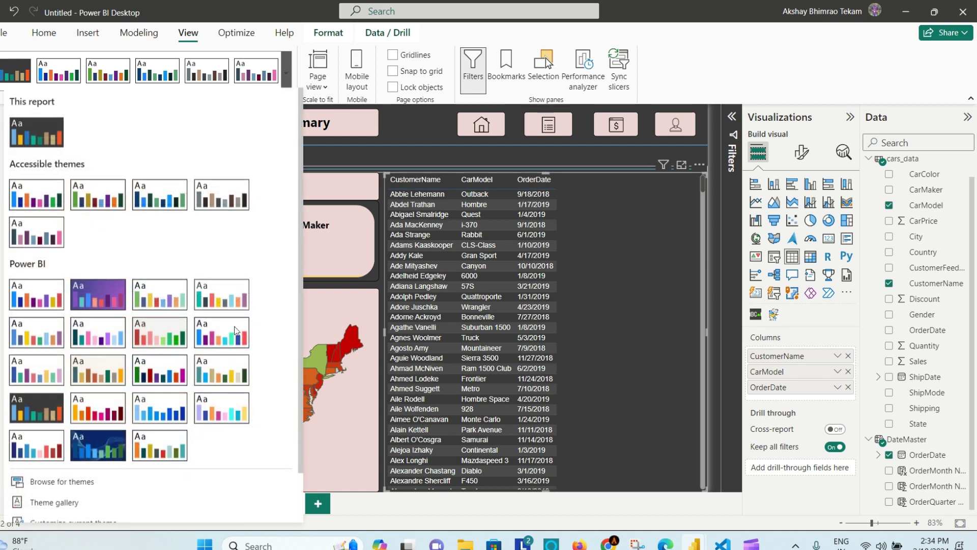
{"action": "scroll", "coordinate": [226, 404], "scroll_direction": "down", "scroll_amount": 2}
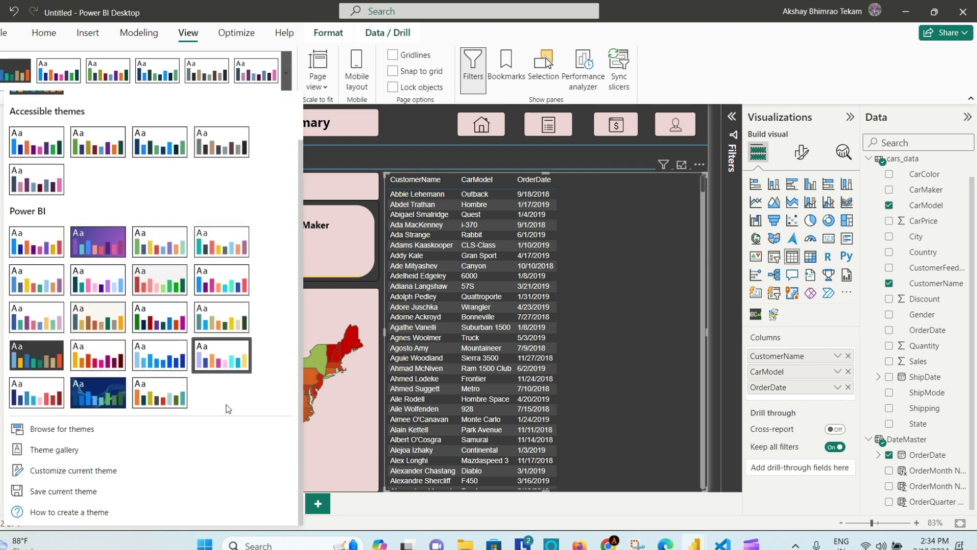
{"action": "left_click", "coordinate": [65, 471]}
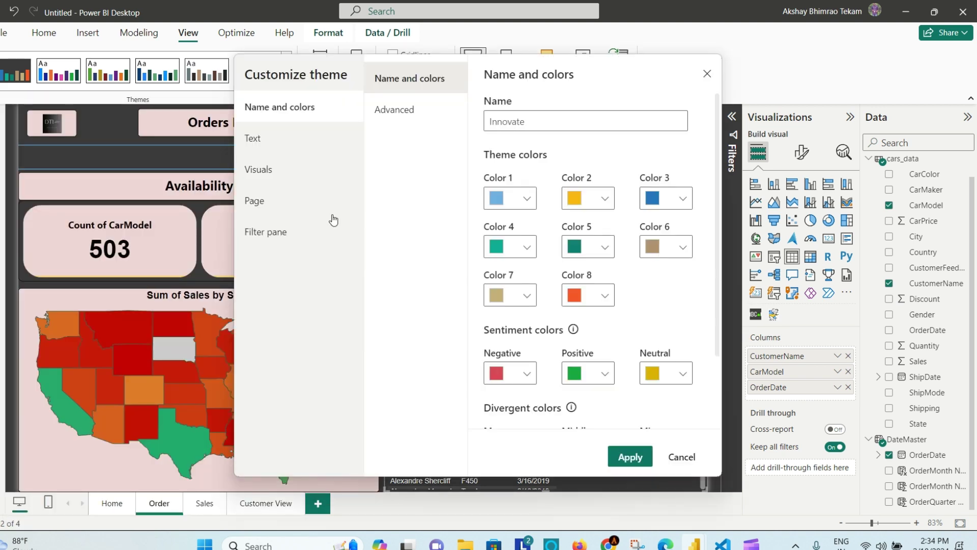
{"action": "left_click", "coordinate": [266, 138]}
{"action": "left_click", "coordinate": [527, 193]}
{"action": "left_click", "coordinate": [526, 194]}
{"action": "left_click", "coordinate": [526, 194]}
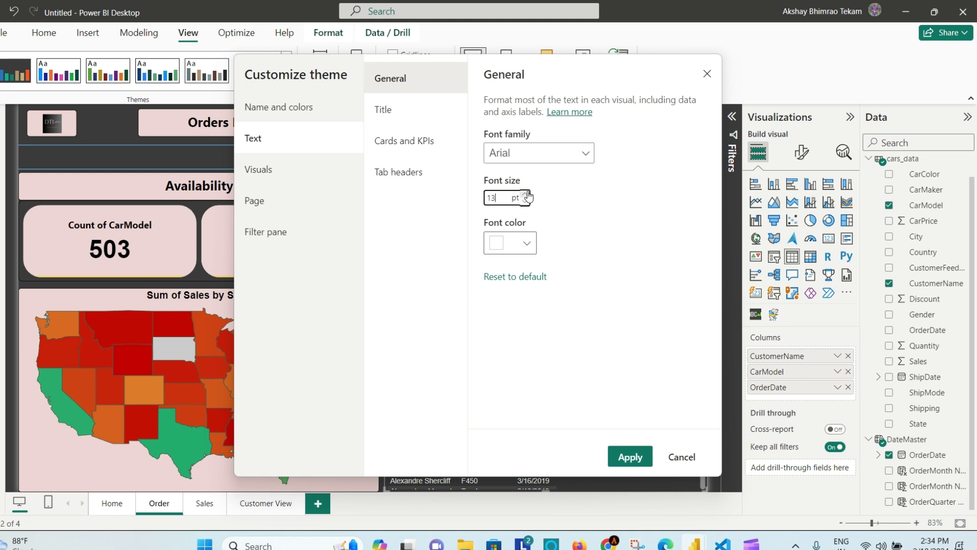
{"action": "left_click", "coordinate": [636, 450]}
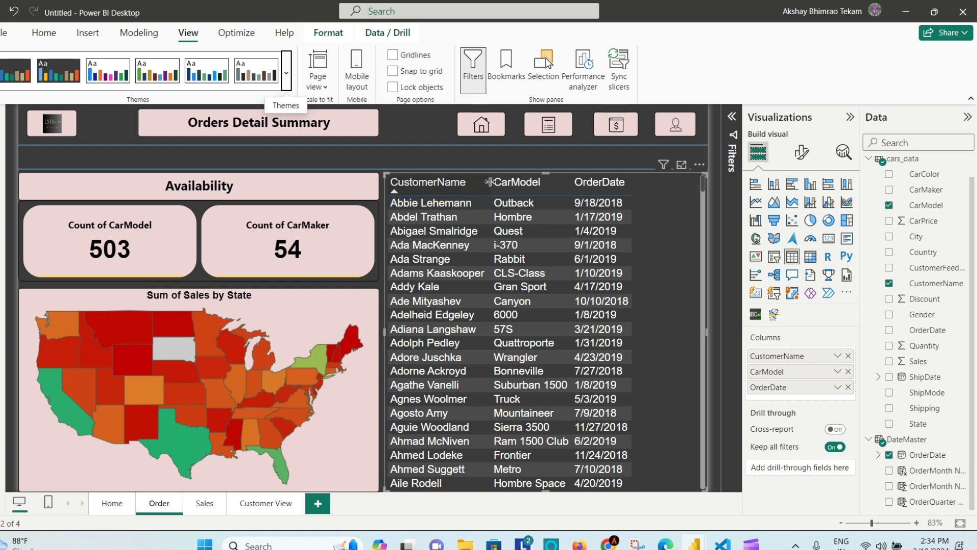
Widen the table's CustomerName and CarModel columns and sort the rows by OrderDate in ascending order
{"action": "left_click_drag", "start_coordinate": [503, 183], "coordinate": [515, 183]}
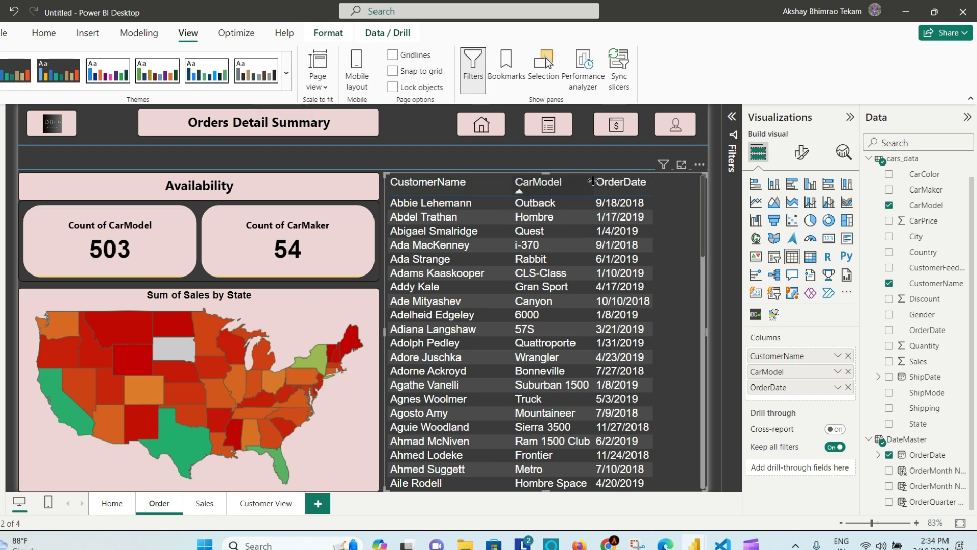
{"action": "left_click", "coordinate": [610, 184]}
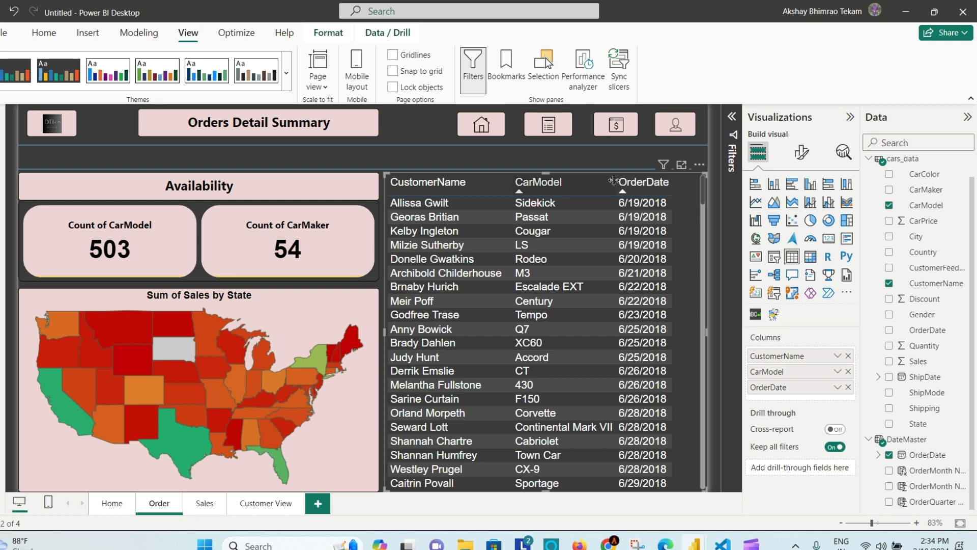
{"action": "left_click_drag", "start_coordinate": [615, 182], "coordinate": [629, 182]}
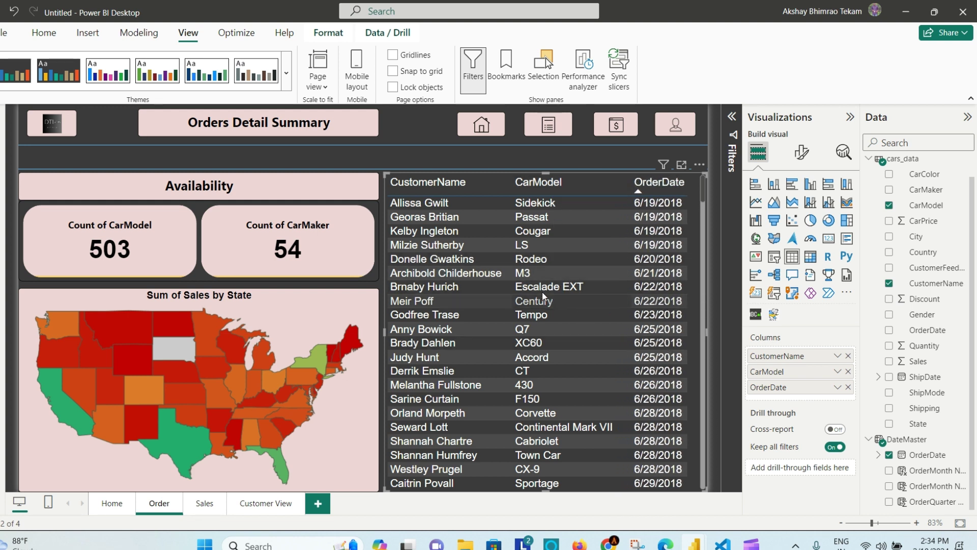
Customize the current theme with a general text font size of 16 pt and apply it
{"action": "left_click", "coordinate": [286, 73]}
{"action": "scroll", "coordinate": [153, 357], "scroll_direction": "down", "scroll_amount": 3}
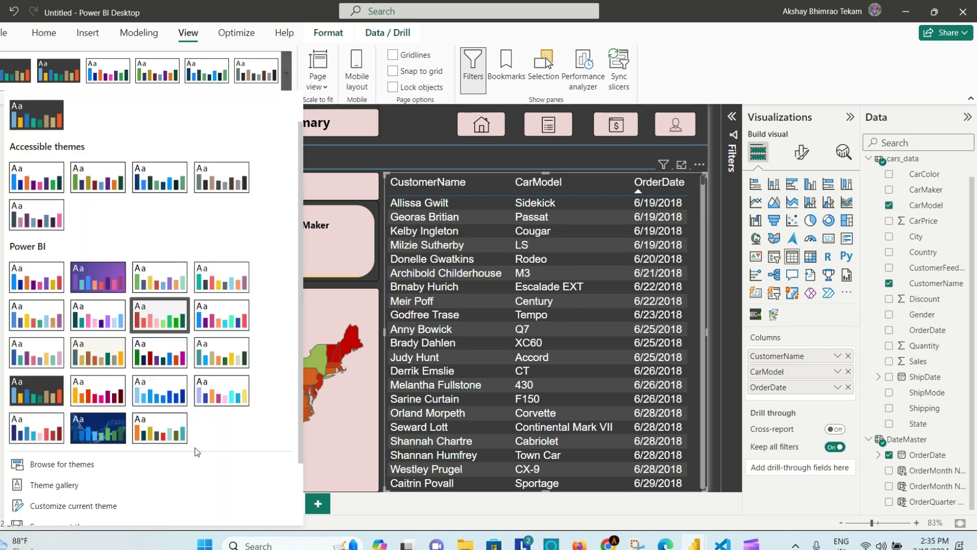
{"action": "left_click", "coordinate": [56, 471]}
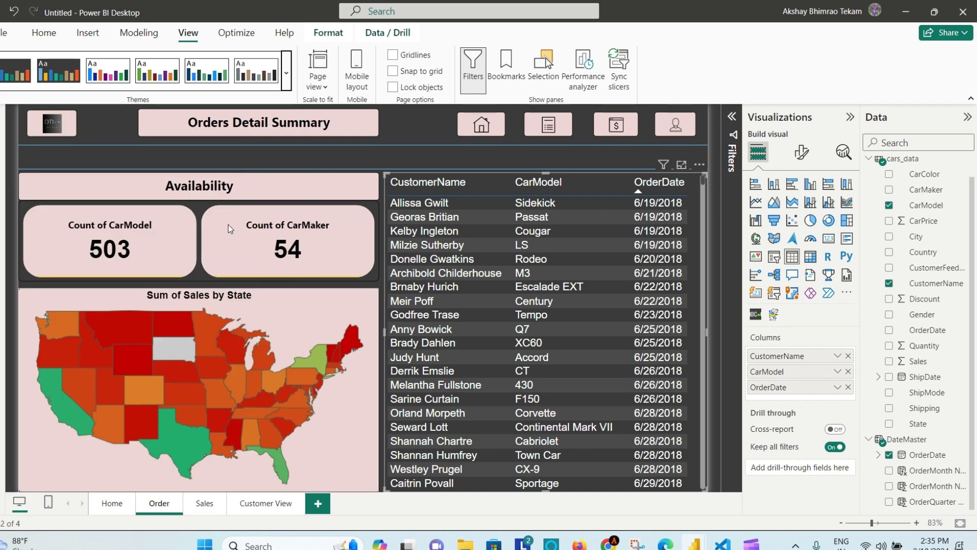
{"action": "left_click", "coordinate": [253, 138]}
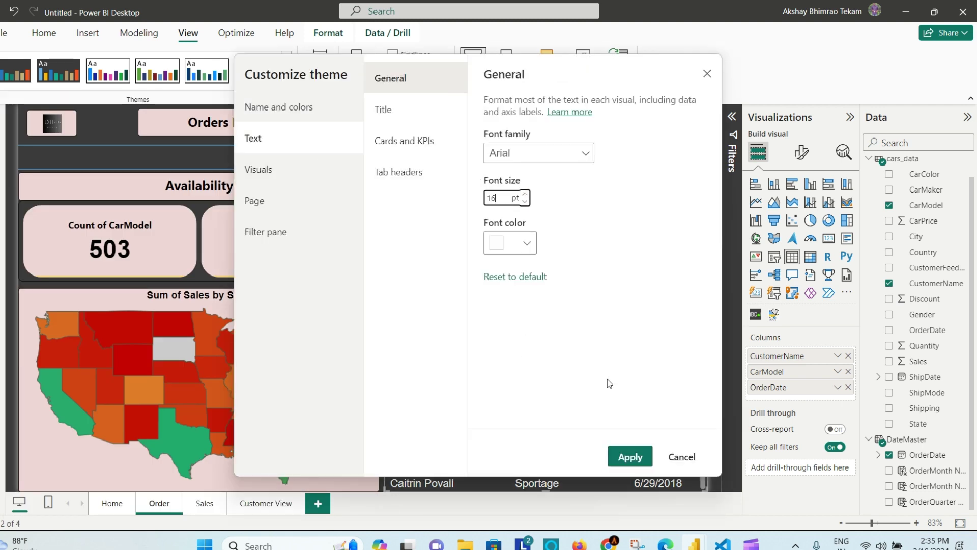
{"action": "left_click", "coordinate": [629, 456]}
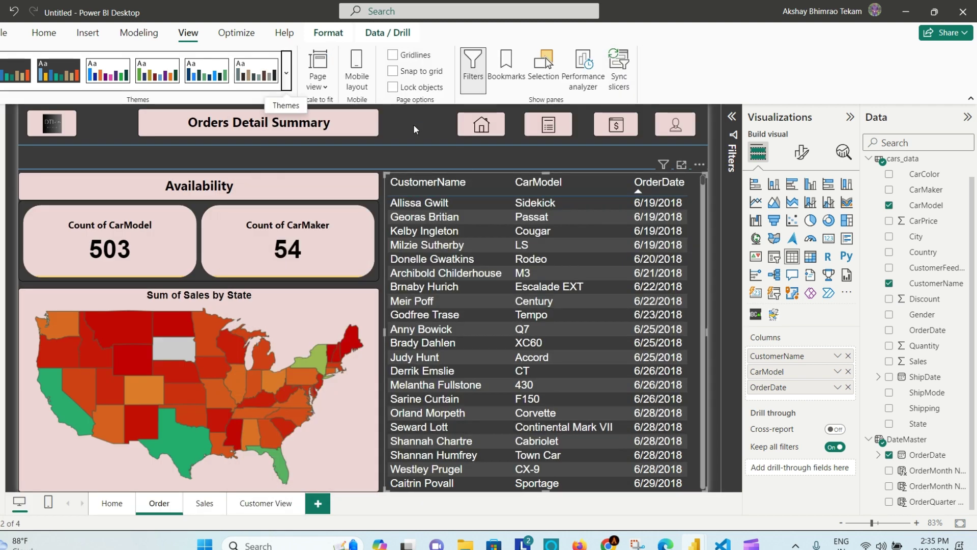
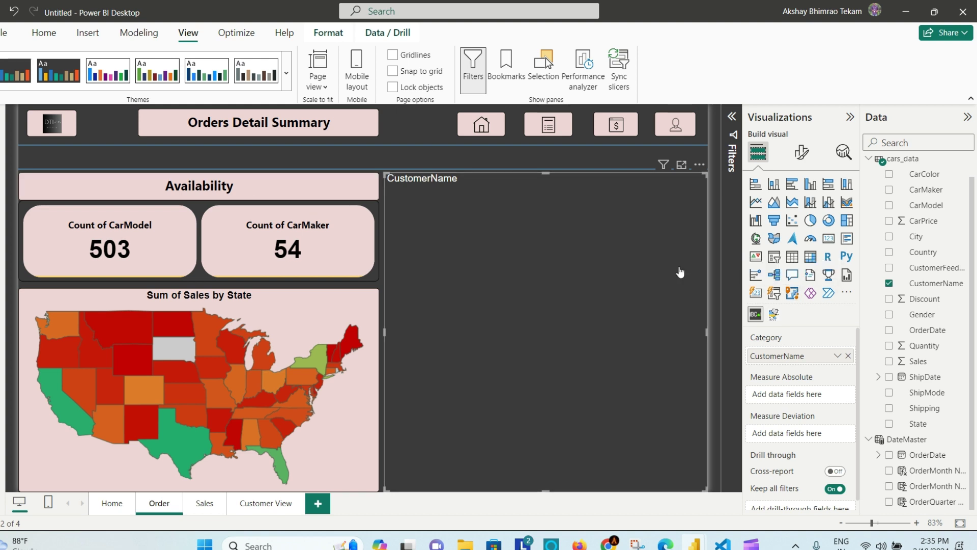
Convert the order details visual back to a table and sort its rows by CarModel in ascending order
{"action": "left_click", "coordinate": [793, 258]}
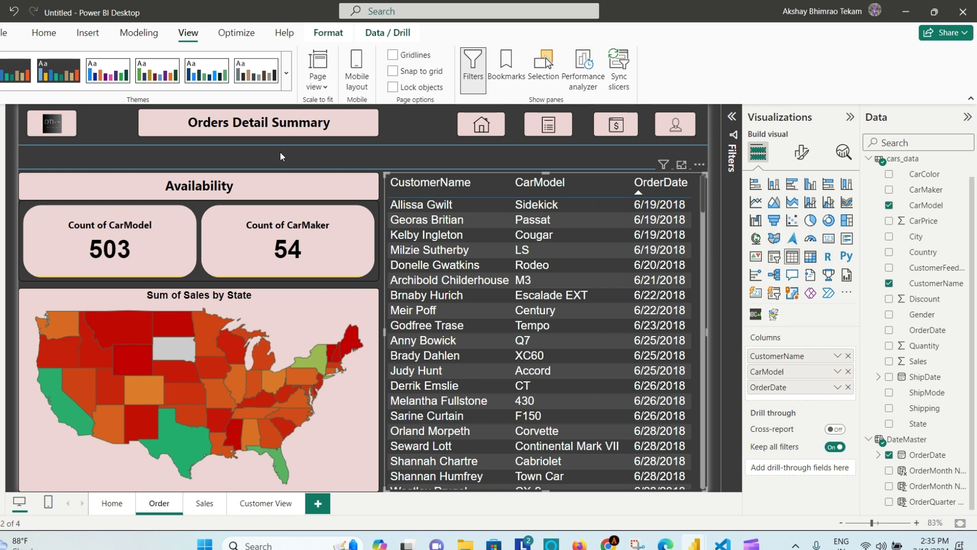
{"action": "left_click", "coordinate": [49, 28]}
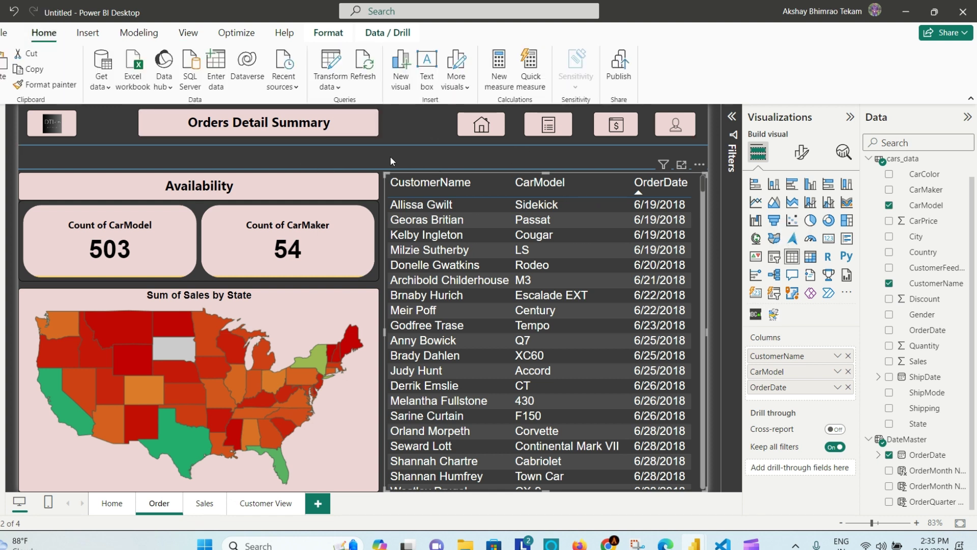
{"action": "left_click", "coordinate": [615, 179]}
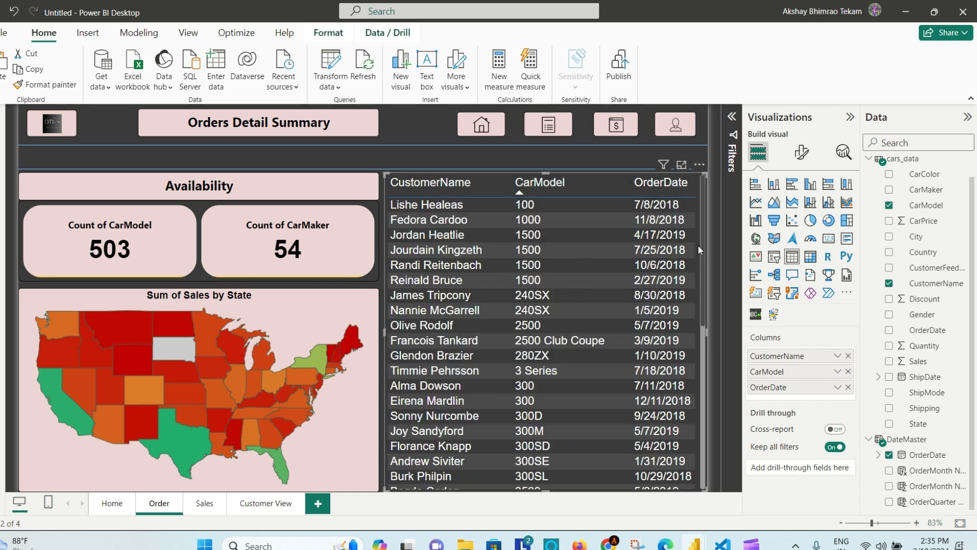
Try the Contrast alternating rows style preset on the table and replace it with Bold header flashy rows
{"action": "left_click", "coordinate": [803, 152]}
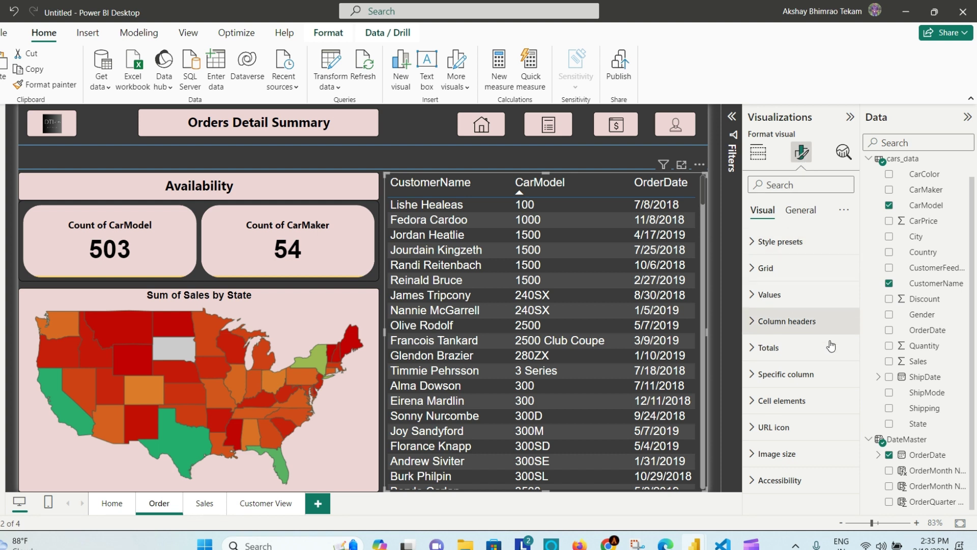
{"action": "left_click", "coordinate": [760, 243]}
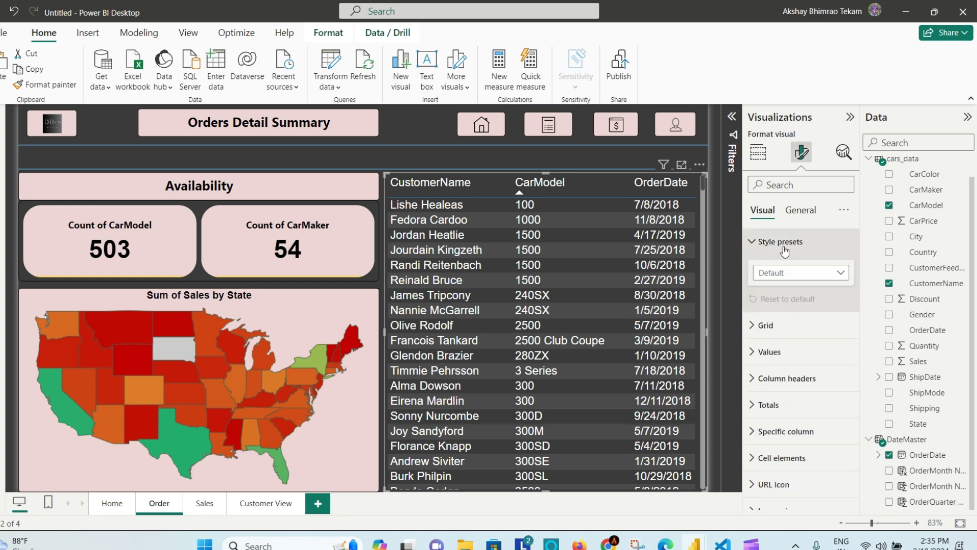
{"action": "left_click", "coordinate": [840, 274]}
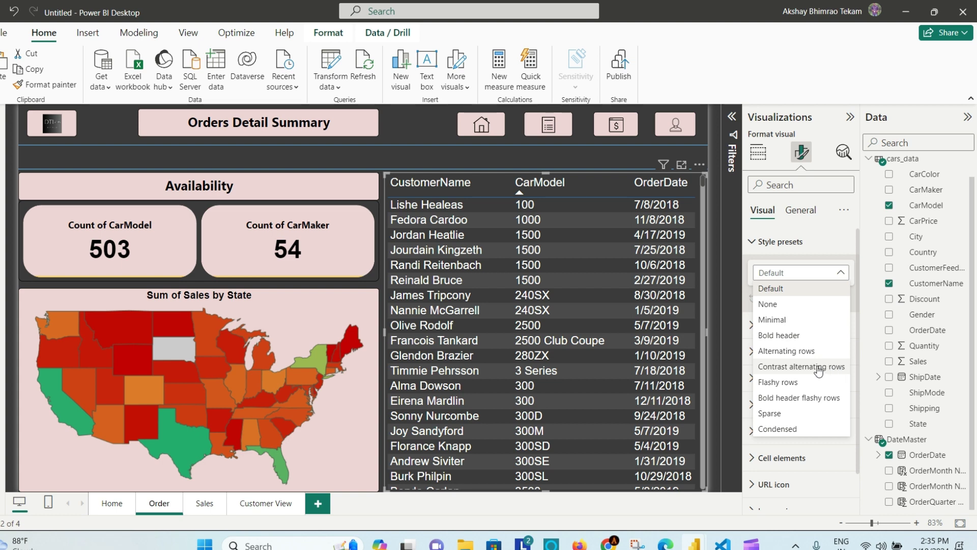
{"action": "left_click", "coordinate": [802, 366]}
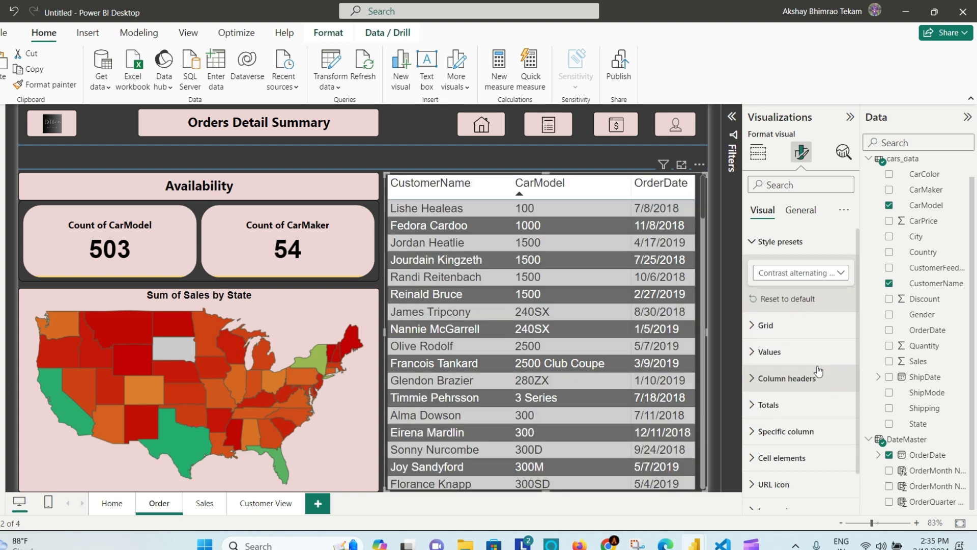
{"action": "left_click", "coordinate": [809, 272]}
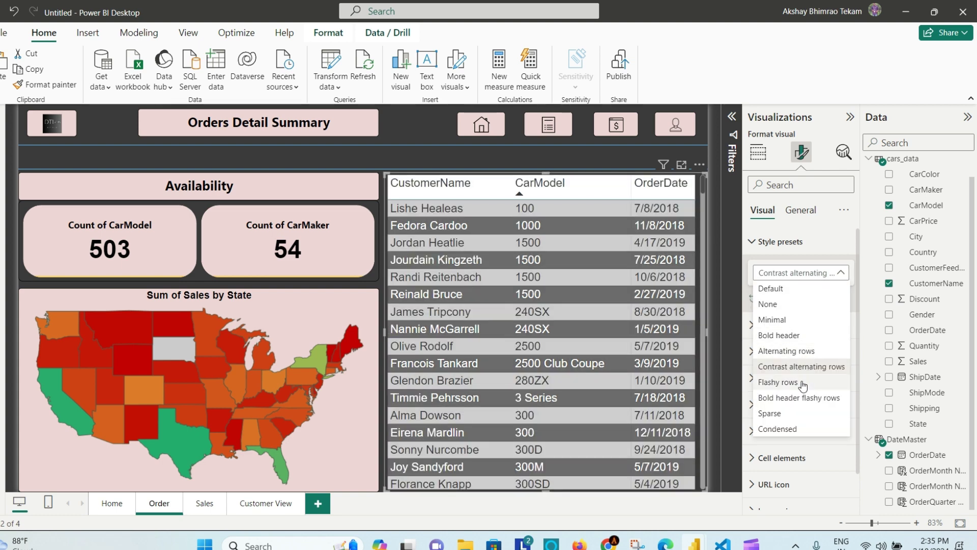
{"action": "left_click", "coordinate": [819, 397]}
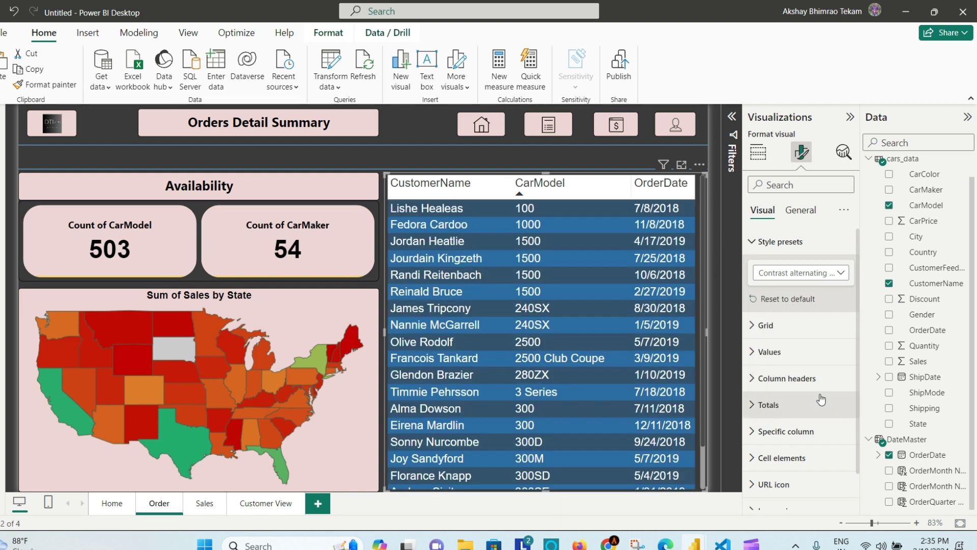
Add top, bottom, left and right grid borders to all sections of the order details table
{"action": "left_click", "coordinate": [757, 331]}
{"action": "scroll", "coordinate": [805, 340], "scroll_direction": "down", "scroll_amount": 3}
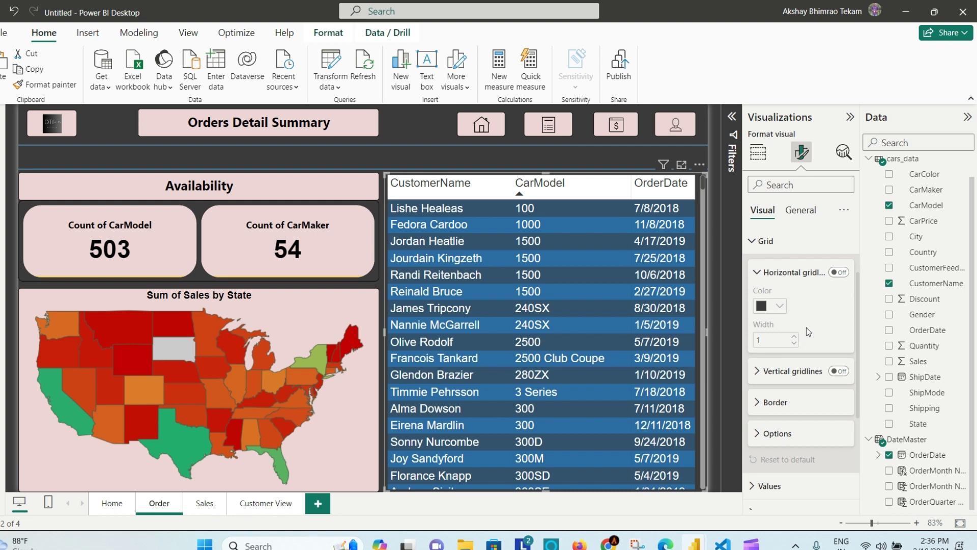
{"action": "scroll", "coordinate": [802, 351], "scroll_direction": "down", "scroll_amount": 2}
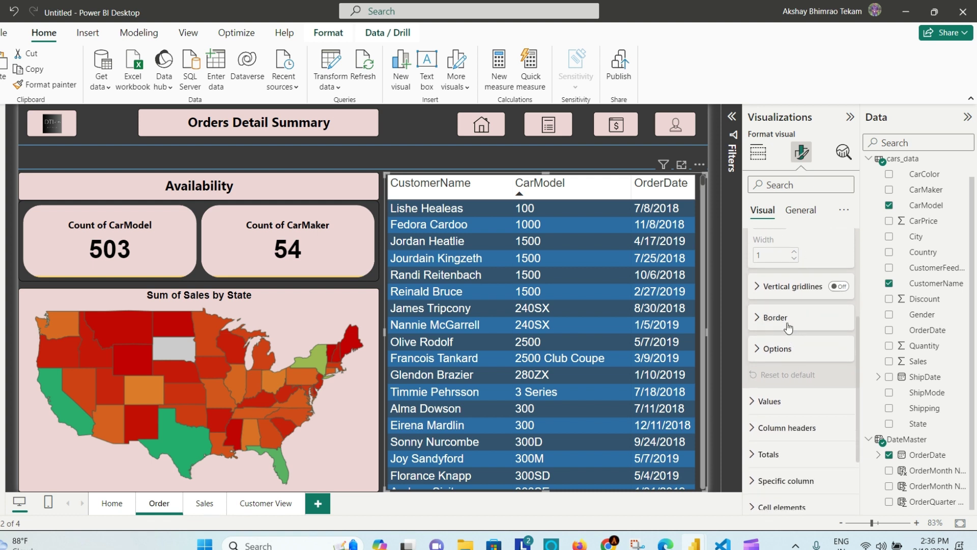
{"action": "left_click", "coordinate": [758, 319]}
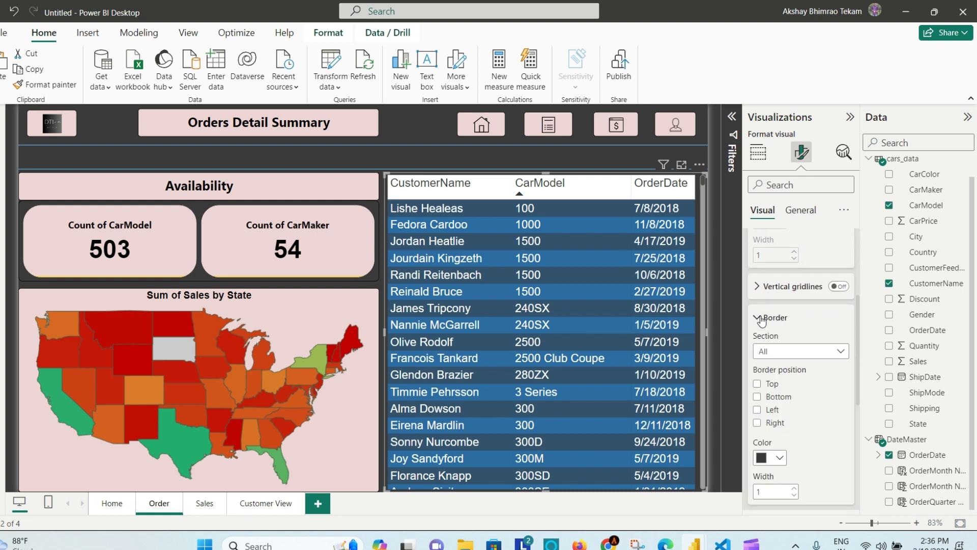
{"action": "left_click", "coordinate": [757, 383]}
{"action": "left_click", "coordinate": [757, 397]}
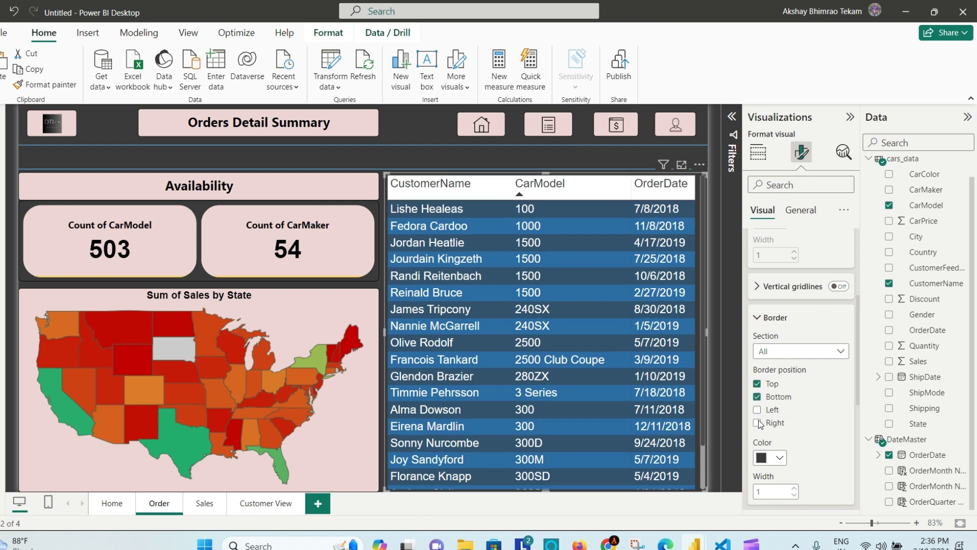
{"action": "left_click", "coordinate": [757, 410]}
{"action": "left_click", "coordinate": [756, 422]}
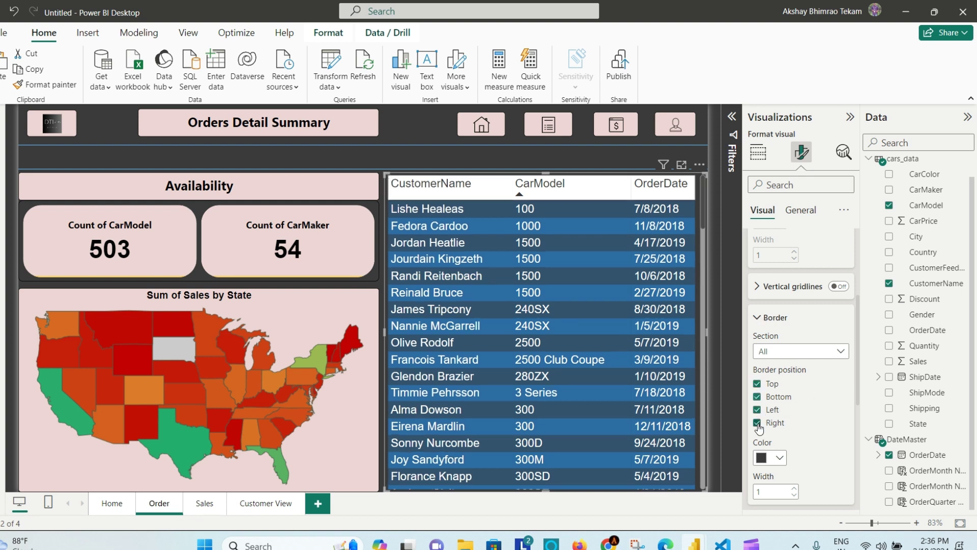
Change the font of the table's values to Segoe UI
{"action": "scroll", "coordinate": [802, 413], "scroll_direction": "down", "scroll_amount": 4}
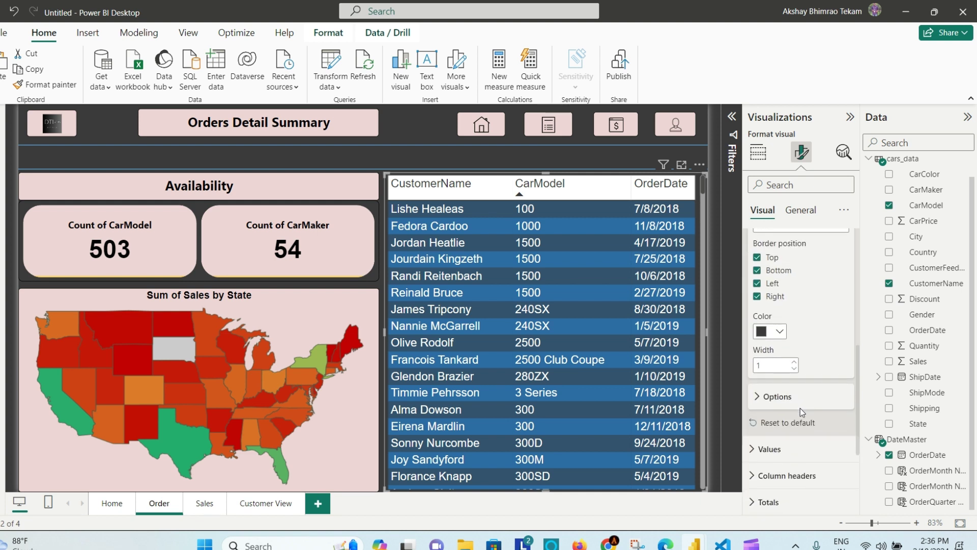
{"action": "scroll", "coordinate": [802, 413], "scroll_direction": "down", "scroll_amount": 1}
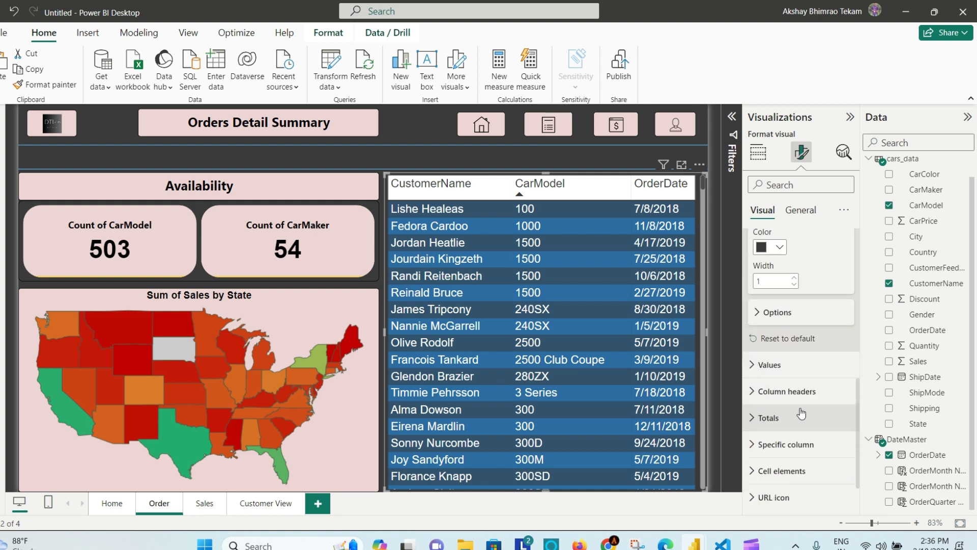
{"action": "left_click", "coordinate": [809, 367]}
{"action": "scroll", "coordinate": [810, 369], "scroll_direction": "down", "scroll_amount": 2}
{"action": "left_click", "coordinate": [803, 350]}
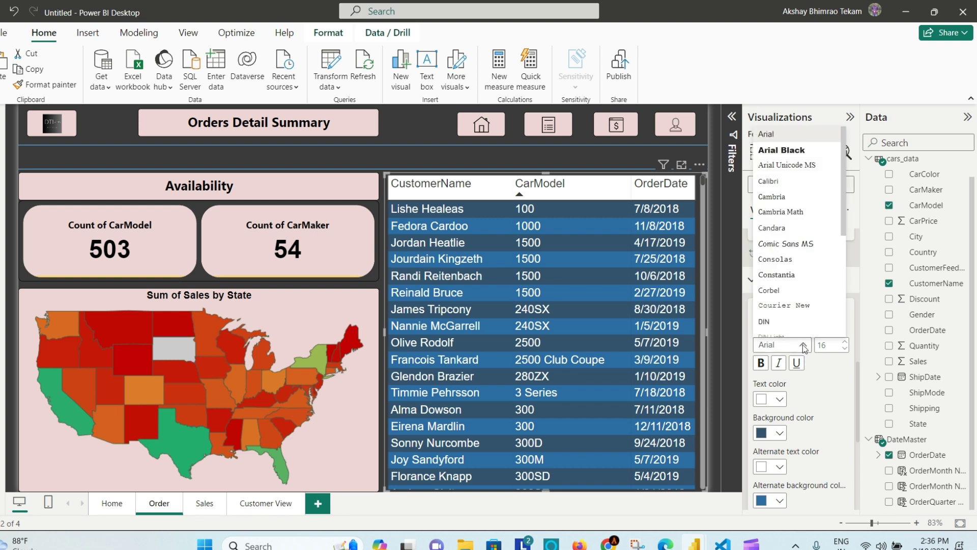
{"action": "scroll", "coordinate": [794, 306], "scroll_direction": "down", "scroll_amount": 3}
{"action": "left_click", "coordinate": [797, 322]}
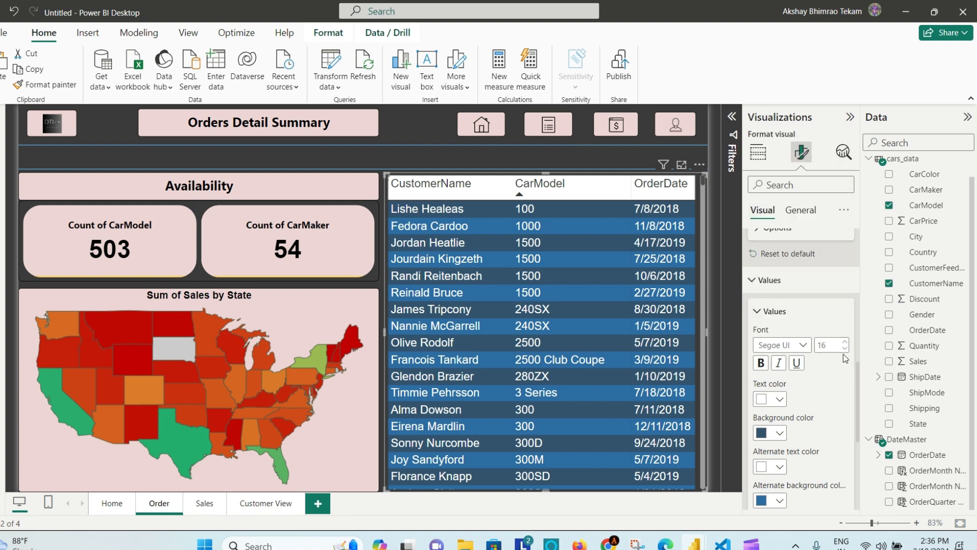
{"action": "scroll", "coordinate": [818, 377], "scroll_direction": "down", "scroll_amount": 4}
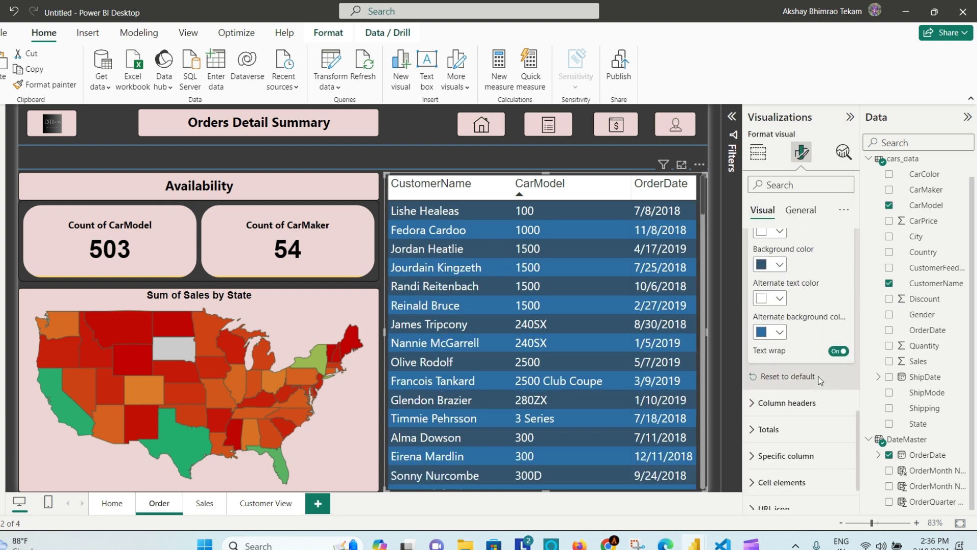
{"action": "scroll", "coordinate": [820, 381], "scroll_direction": "down", "scroll_amount": 2}
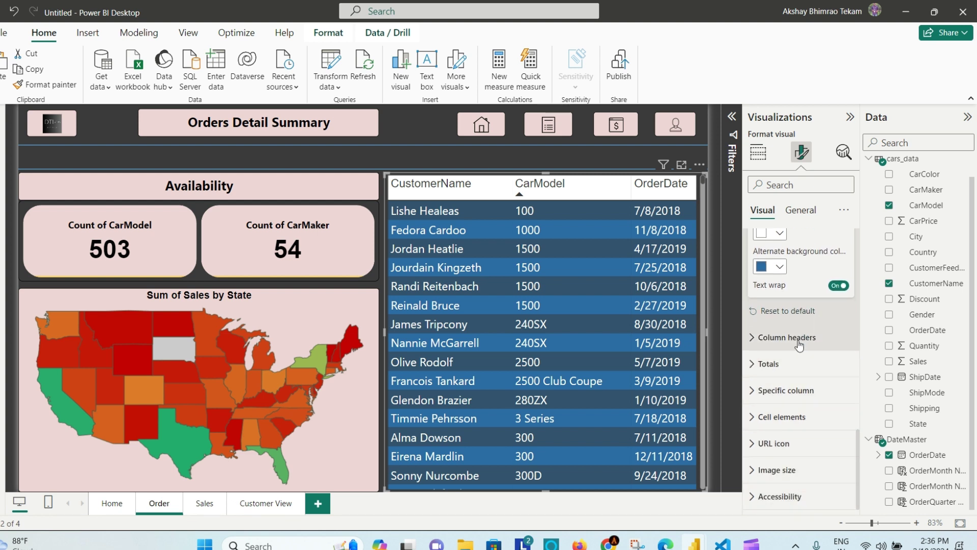
Switch to the PBI File report, examine its Top 15 Orders By Sales table and return to the untitled report
{"action": "mouse_move", "coordinate": [695, 544]}
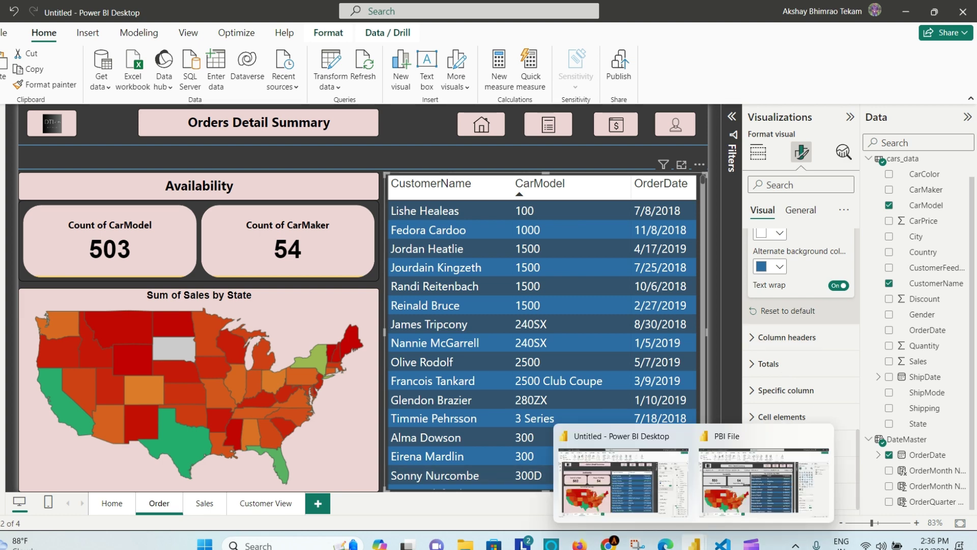
{"action": "left_click", "coordinate": [784, 481]}
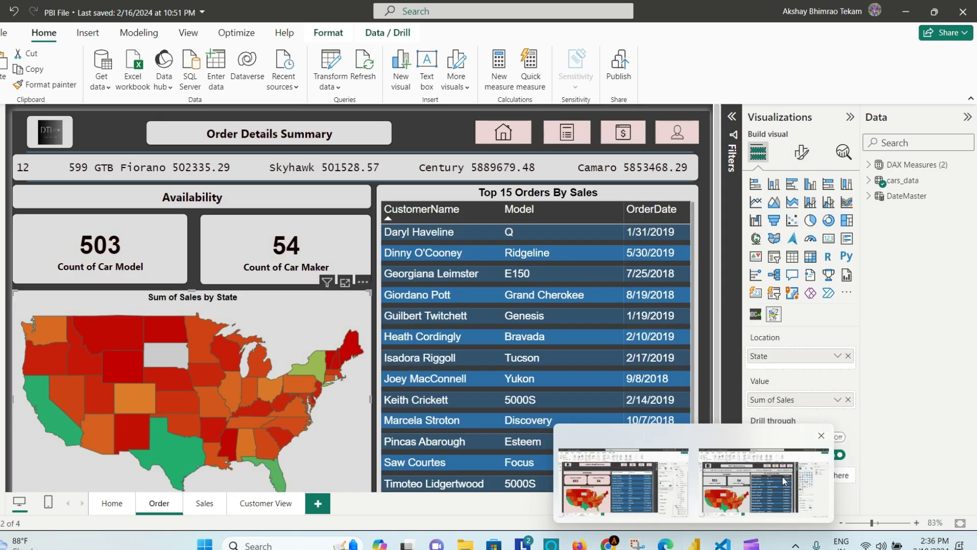
{"action": "left_click", "coordinate": [640, 193]}
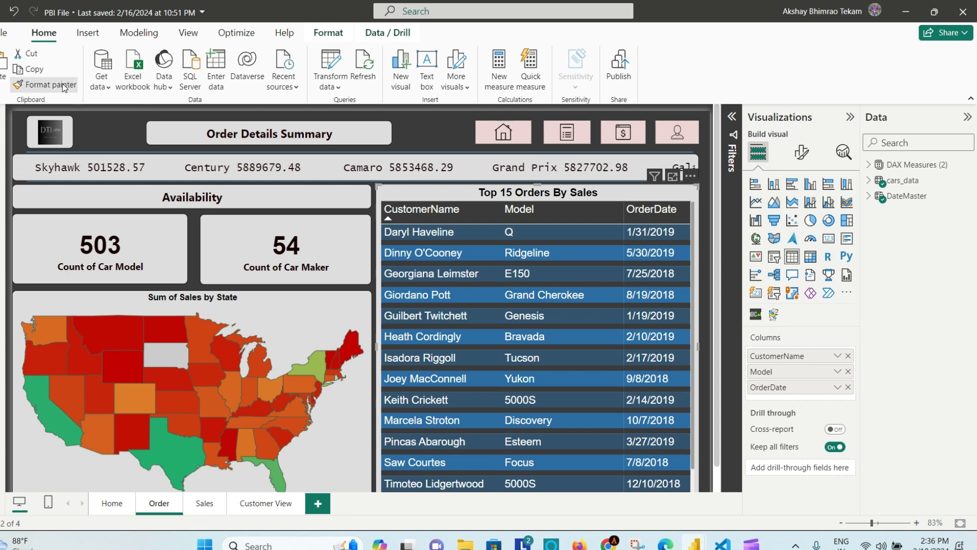
{"action": "mouse_move", "coordinate": [695, 543]}
{"action": "left_click", "coordinate": [640, 479]}
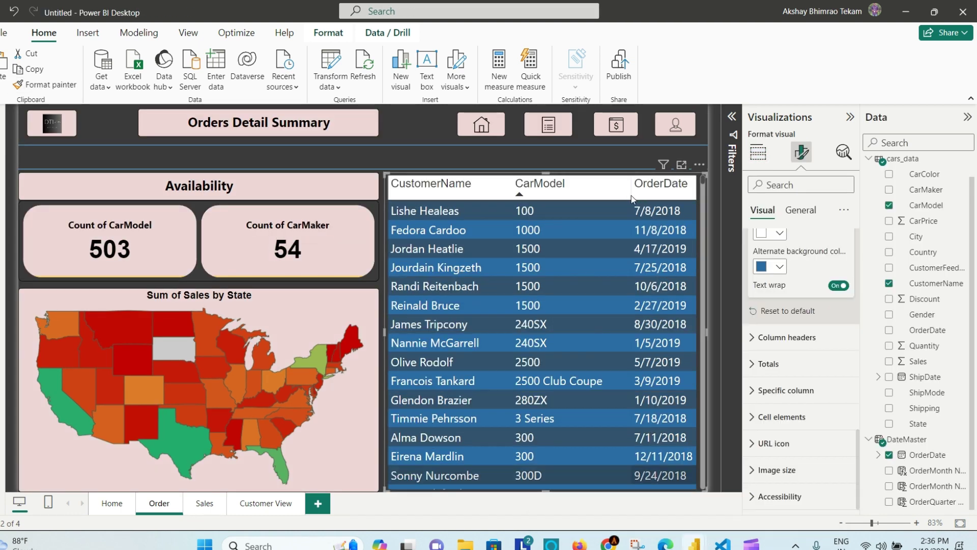
{"action": "left_click", "coordinate": [615, 183]}
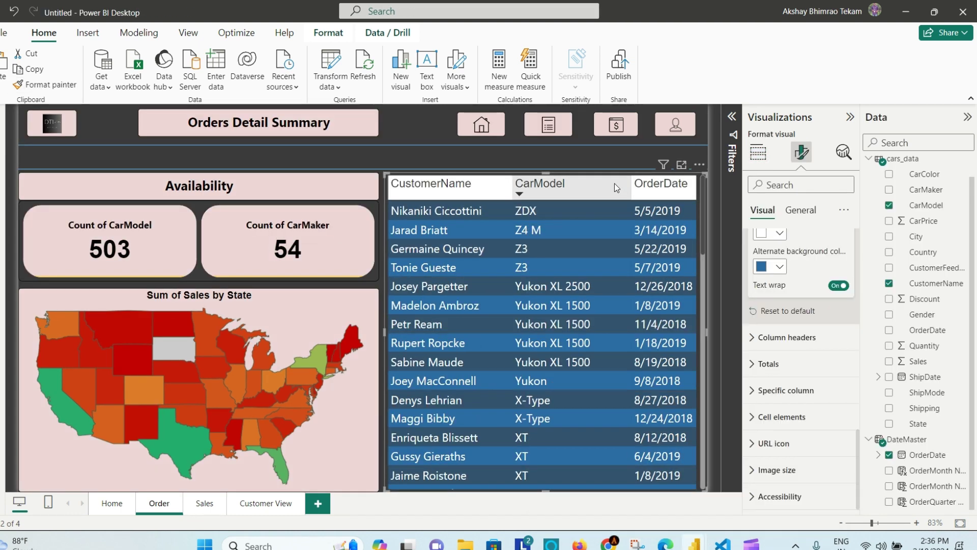
{"action": "left_click", "coordinate": [615, 183]}
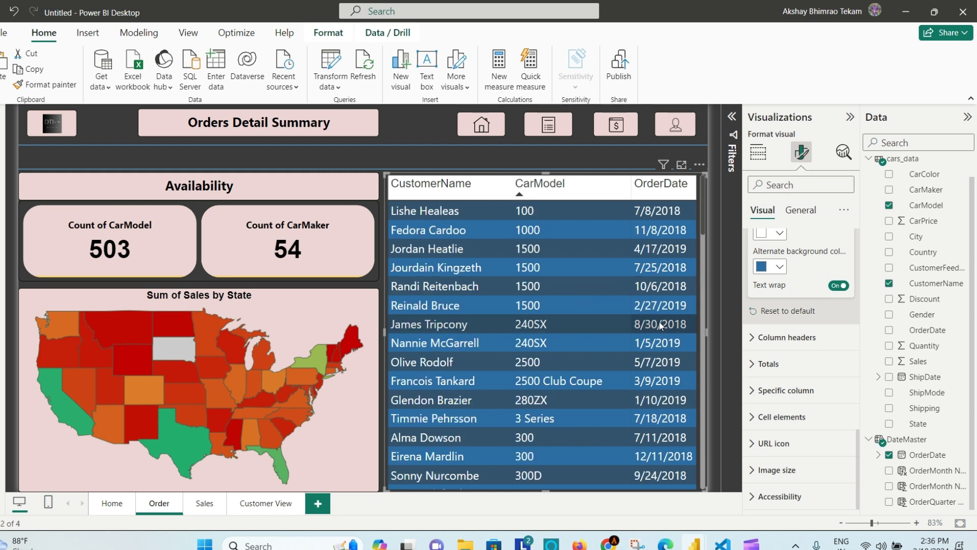
{"action": "left_click", "coordinate": [404, 155]}
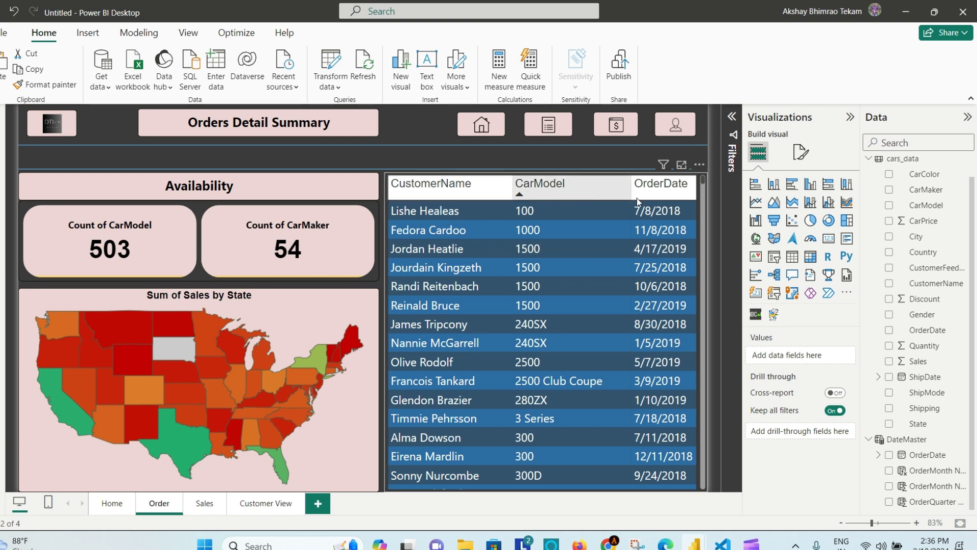
{"action": "left_click", "coordinate": [600, 207]}
{"action": "right_click", "coordinate": [599, 206]}
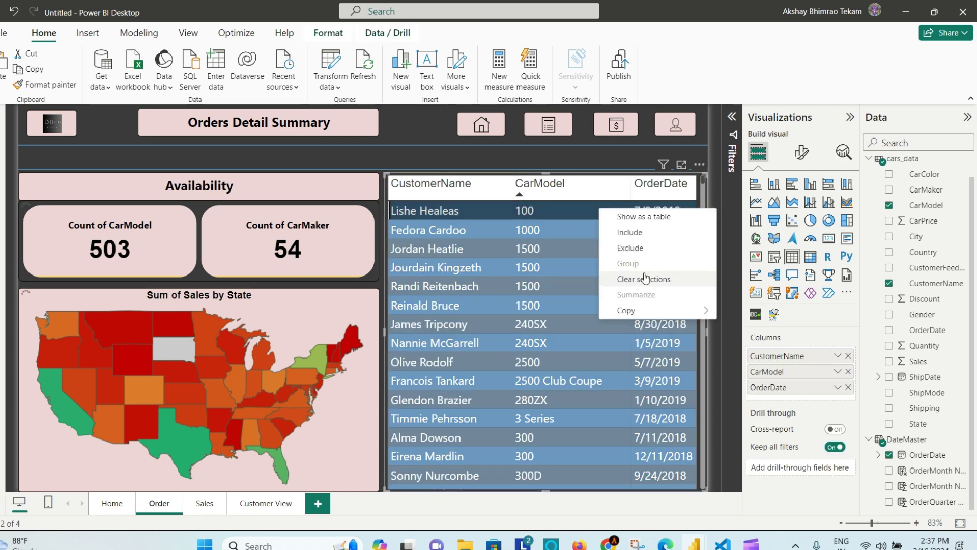
Turn on the visual border of the order details table and expand its border settings
{"action": "left_click", "coordinate": [802, 161]}
{"action": "left_click", "coordinate": [802, 161]}
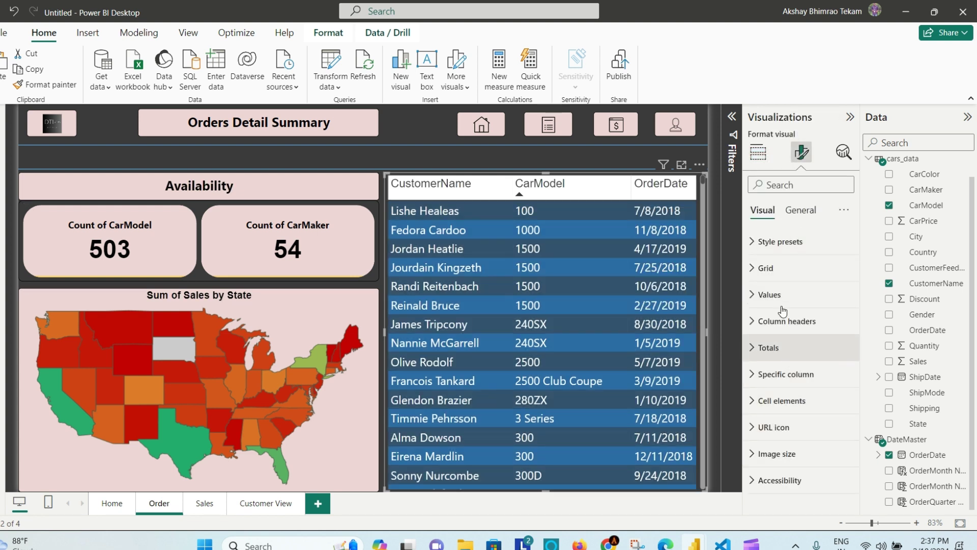
{"action": "left_click", "coordinate": [801, 211]}
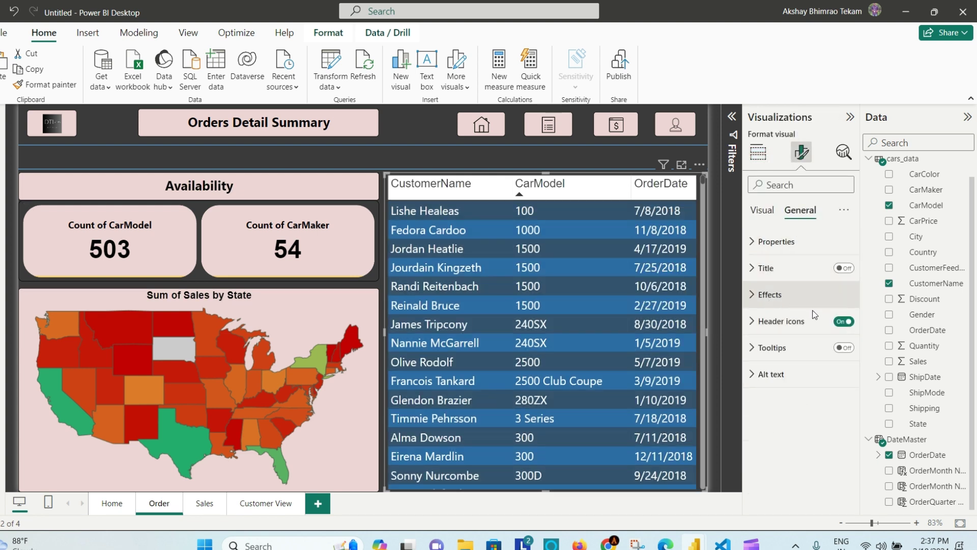
{"action": "left_click", "coordinate": [771, 295]}
{"action": "left_click", "coordinate": [839, 359]}
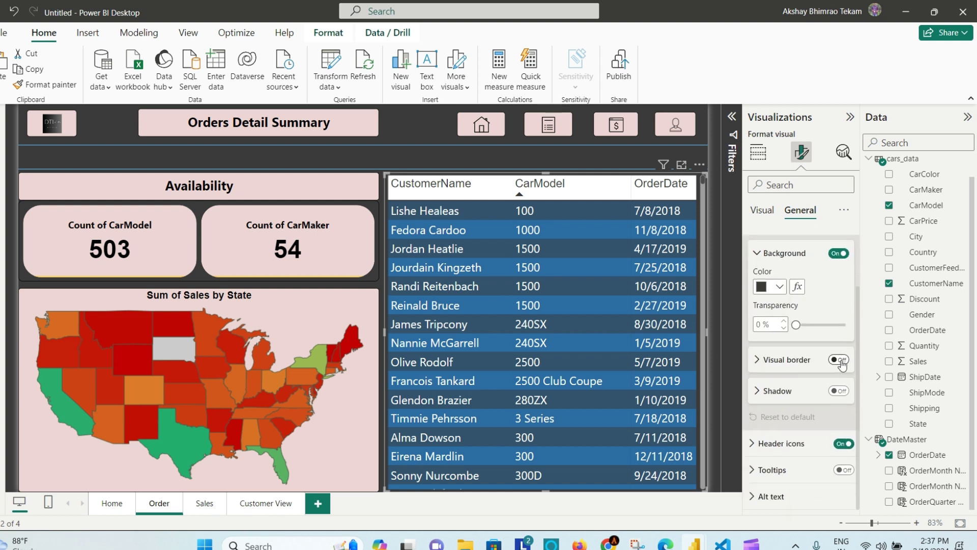
{"action": "left_click", "coordinate": [773, 360]}
{"action": "scroll", "coordinate": [799, 377], "scroll_direction": "down", "scroll_amount": 2}
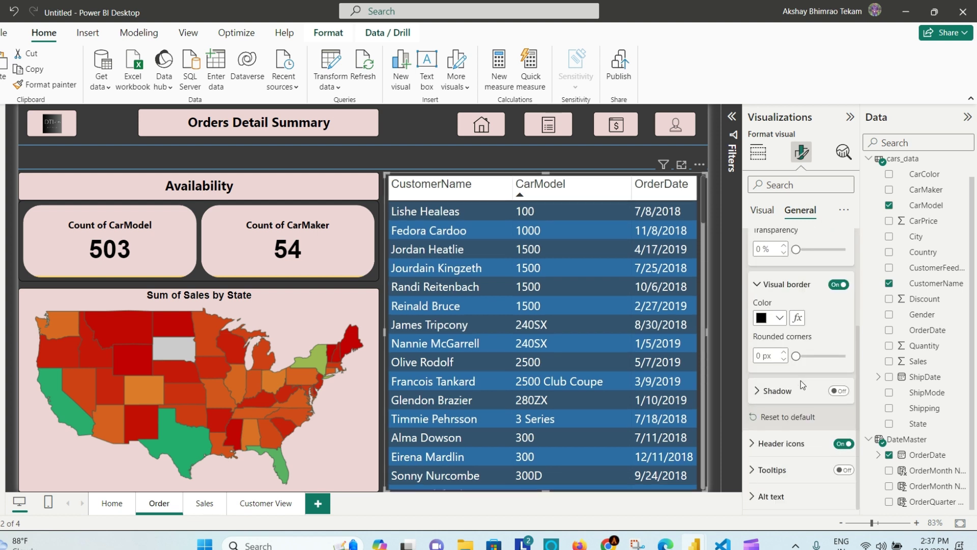
Round the corners of the order details table's border to 8 px
{"action": "left_click", "coordinate": [784, 352]}
{"action": "left_click", "coordinate": [784, 352]}
{"action": "left_click", "coordinate": [784, 352]}
{"action": "left_click", "coordinate": [783, 352]}
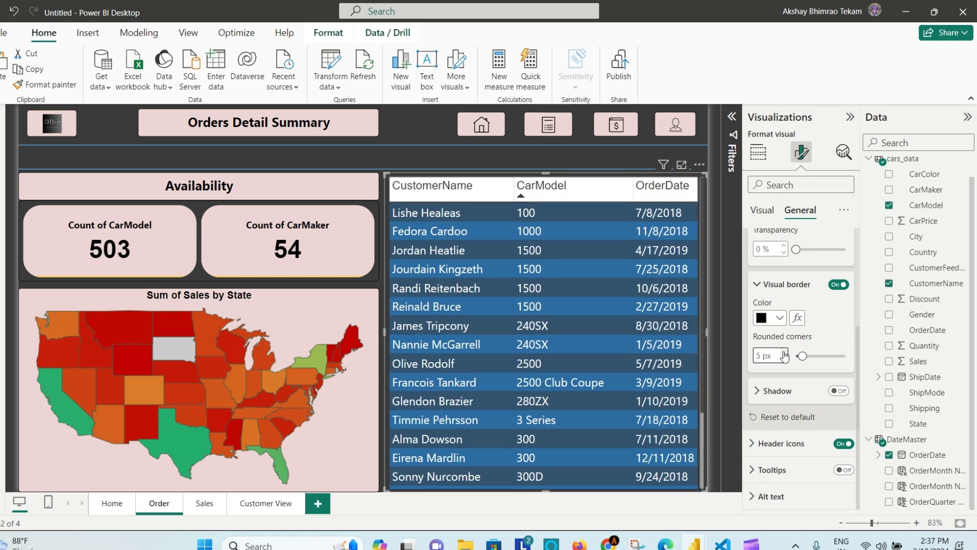
{"action": "left_click", "coordinate": [784, 352]}
{"action": "left_click", "coordinate": [784, 351]}
{"action": "left_click", "coordinate": [784, 352]}
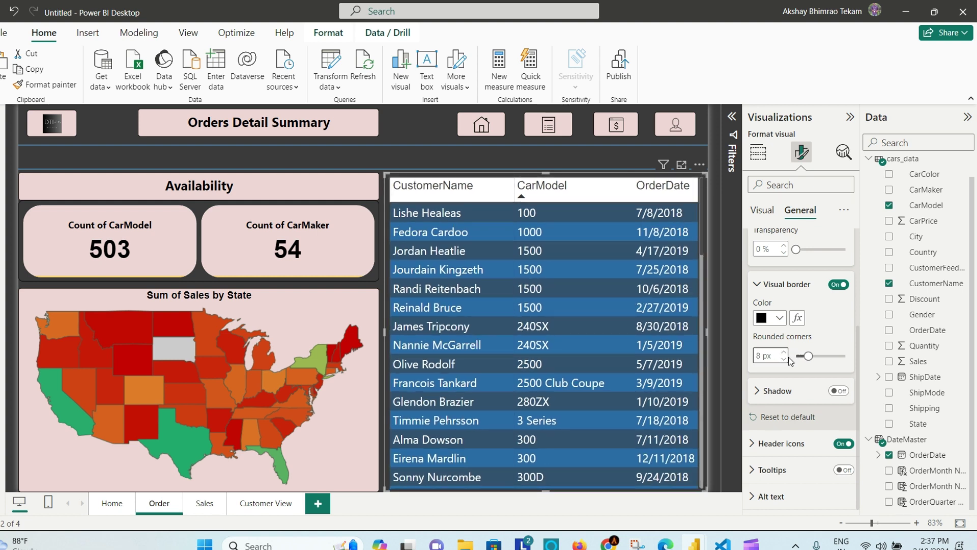
{"action": "left_click", "coordinate": [423, 119]}
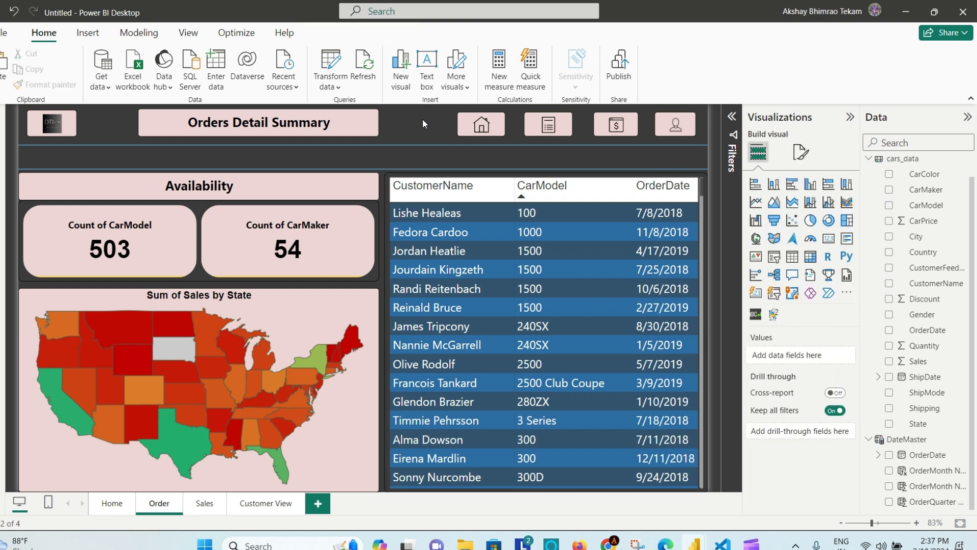
{"action": "mouse_move", "coordinate": [691, 545]}
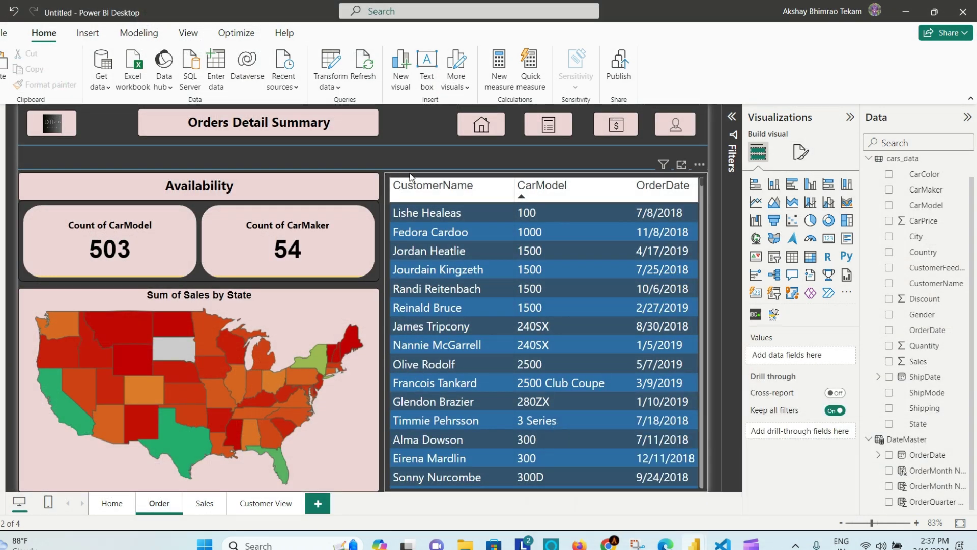
{"action": "left_click", "coordinate": [413, 179]}
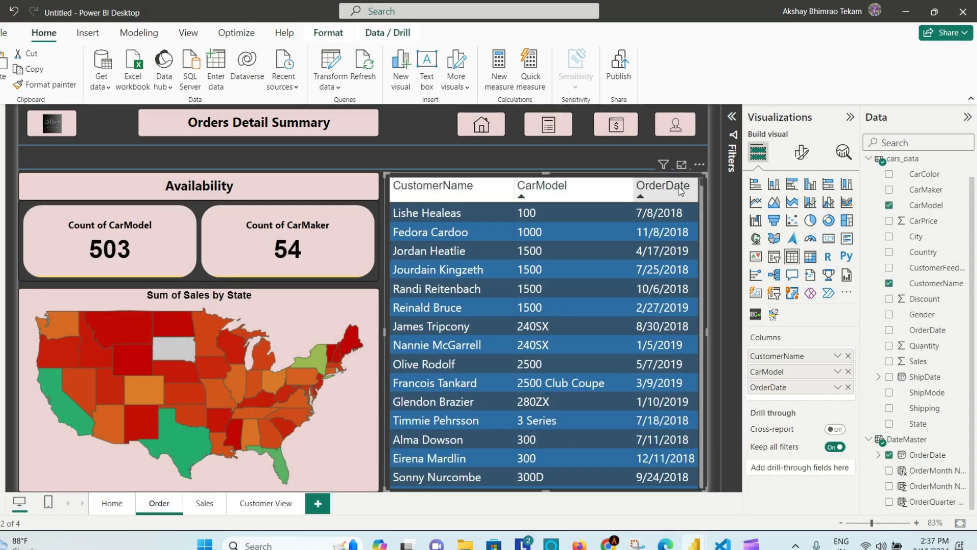
{"action": "left_click", "coordinate": [803, 152]}
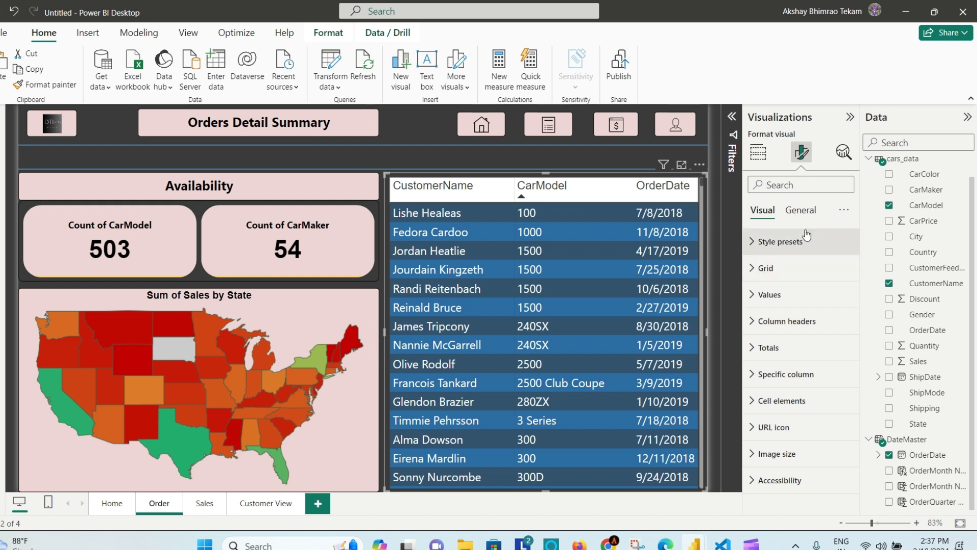
{"action": "left_click", "coordinate": [801, 210]}
{"action": "left_click", "coordinate": [785, 296]}
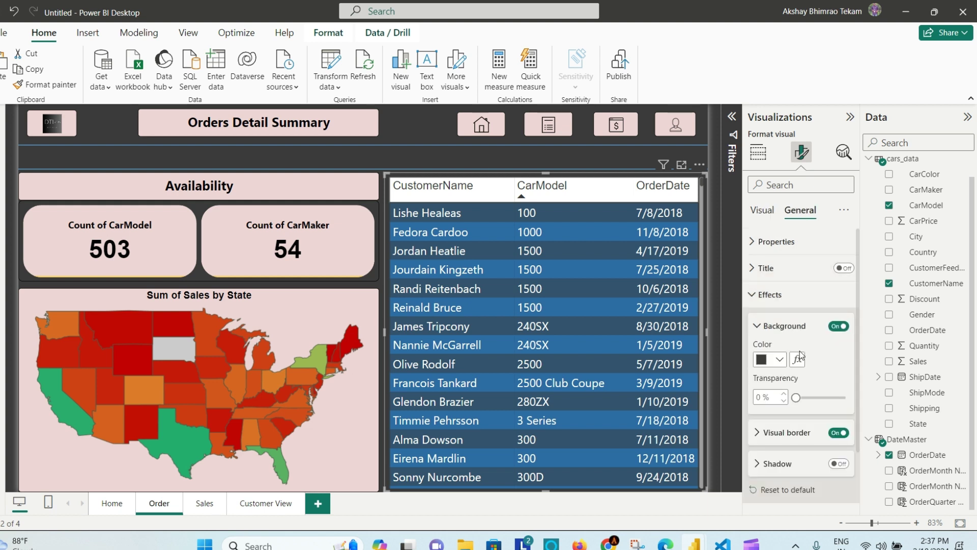
{"action": "left_click", "coordinate": [780, 361]}
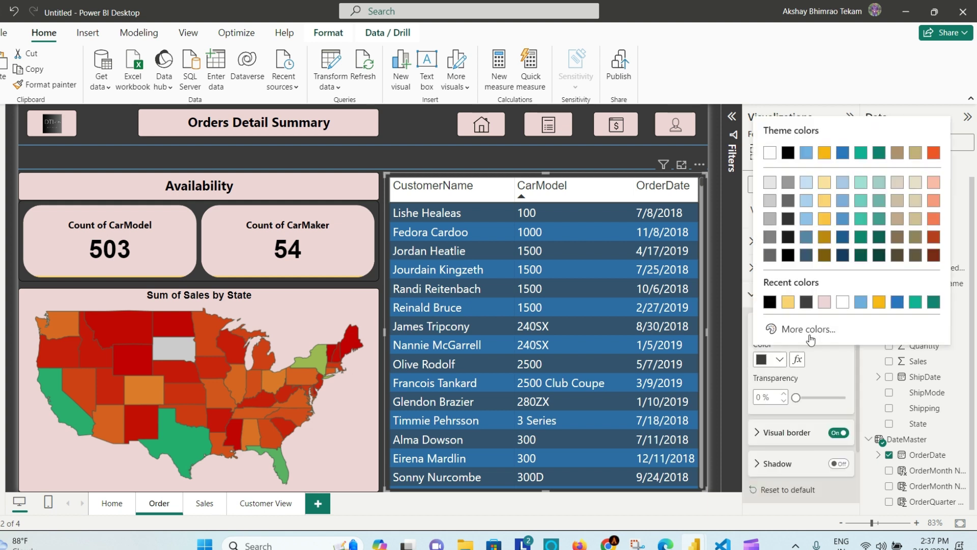
{"action": "left_click", "coordinate": [803, 328]}
{"action": "key", "text": "BackSpace"}
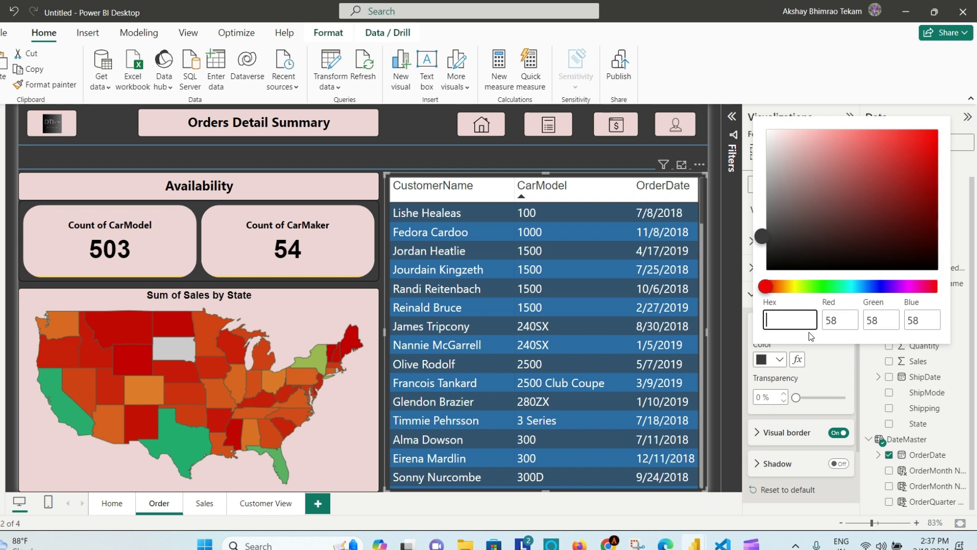
{"action": "left_click", "coordinate": [823, 362]}
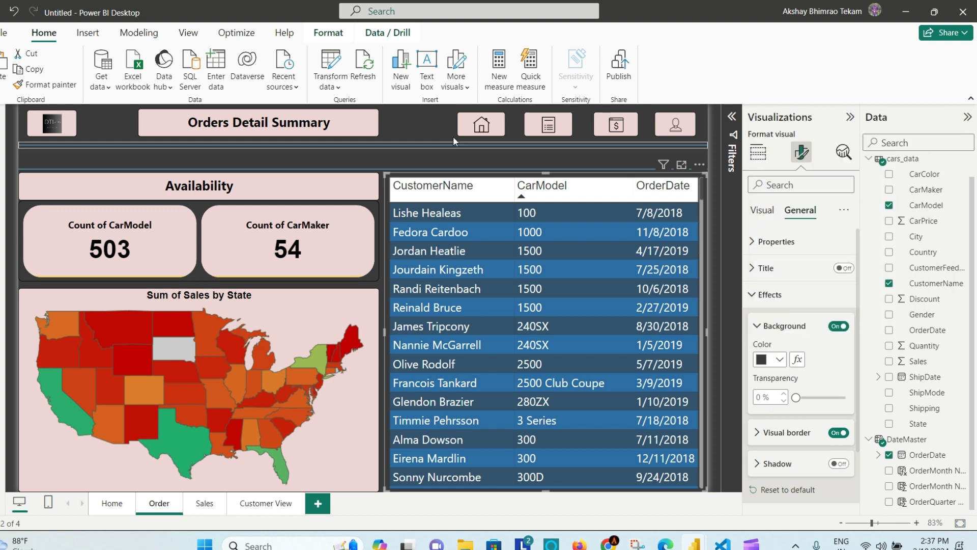
Copy the home button's formatting onto the order details table with Format painter
{"action": "left_click", "coordinate": [481, 124]}
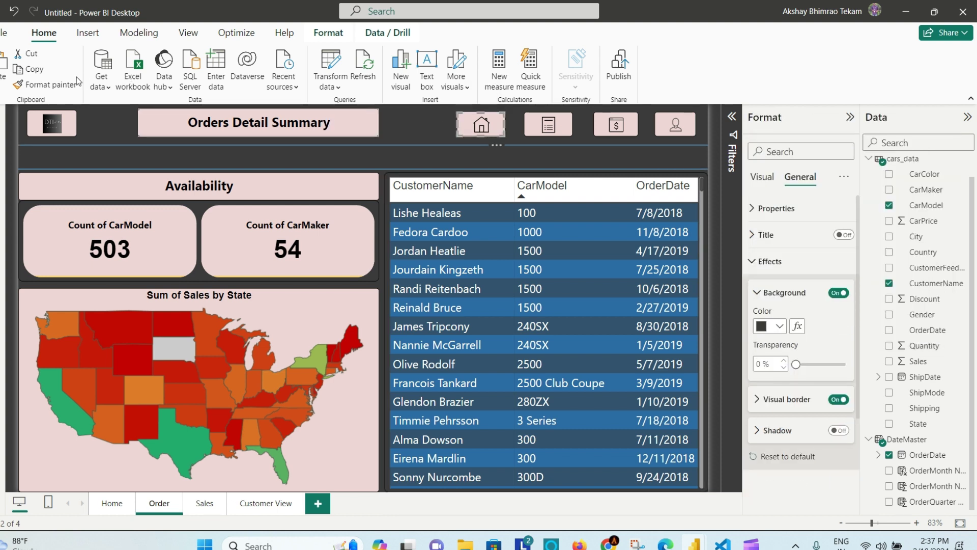
{"action": "left_click", "coordinate": [44, 84]}
{"action": "left_click", "coordinate": [392, 180]}
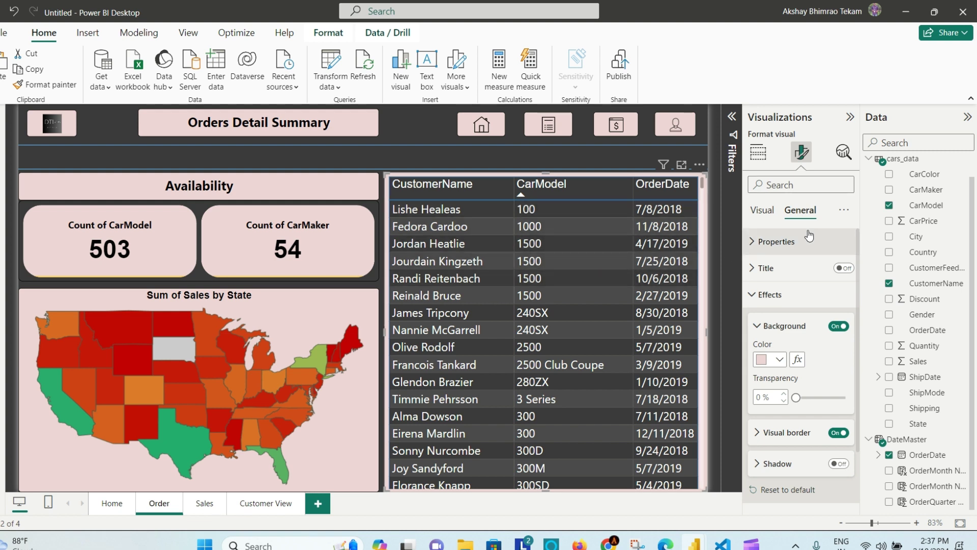
Reapply the Bold header flashy rows style preset to the order details table
{"action": "left_click", "coordinate": [766, 326]}
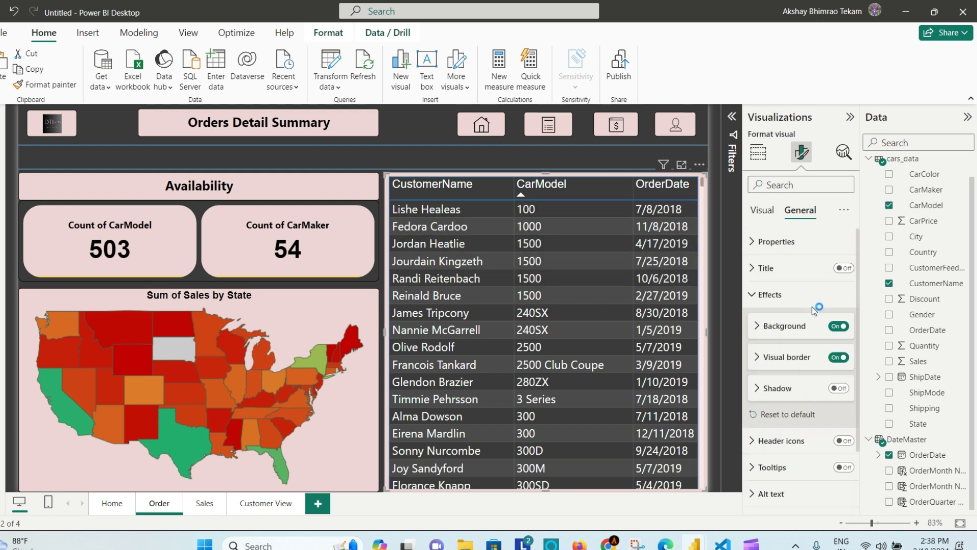
{"action": "left_click", "coordinate": [763, 210]}
{"action": "left_click", "coordinate": [781, 242]}
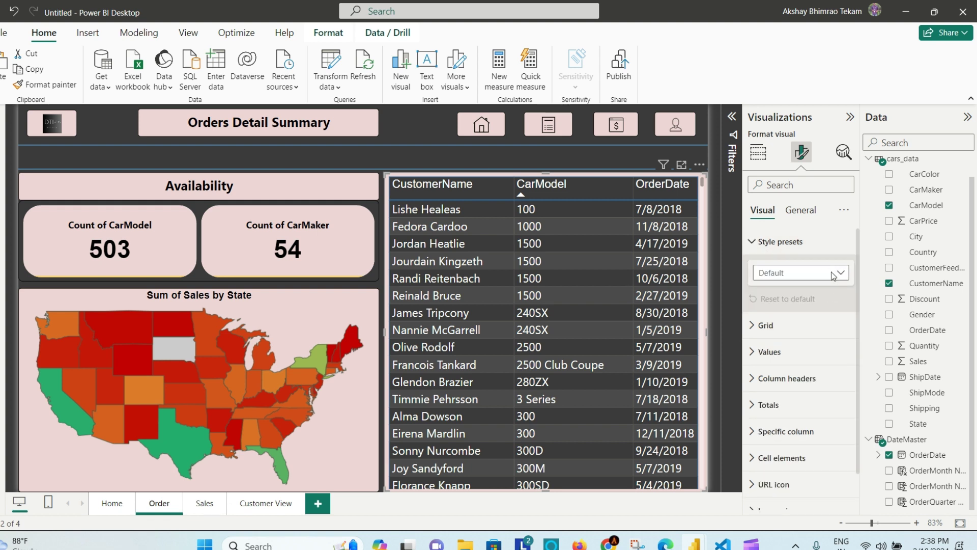
{"action": "left_click", "coordinate": [832, 271]}
{"action": "left_click", "coordinate": [805, 397]}
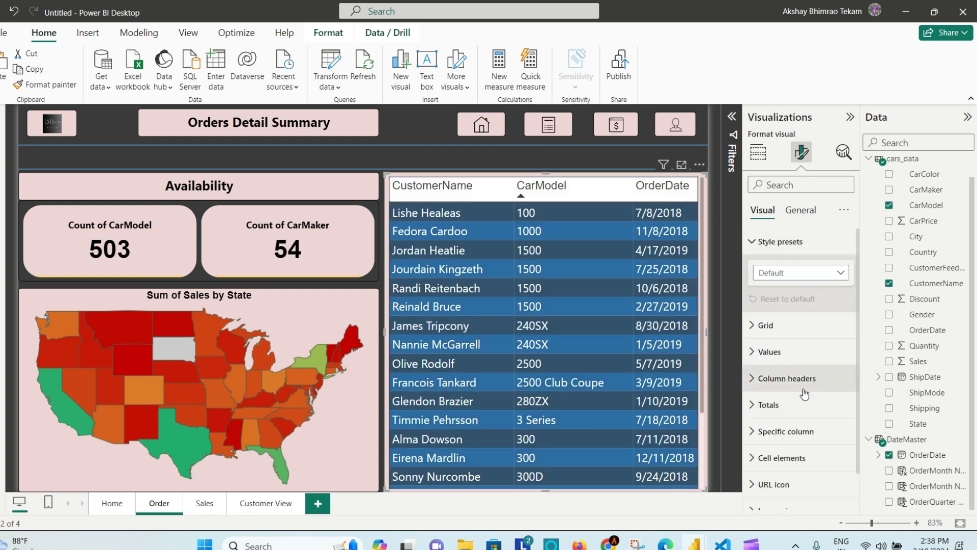
{"action": "left_click", "coordinate": [401, 157]}
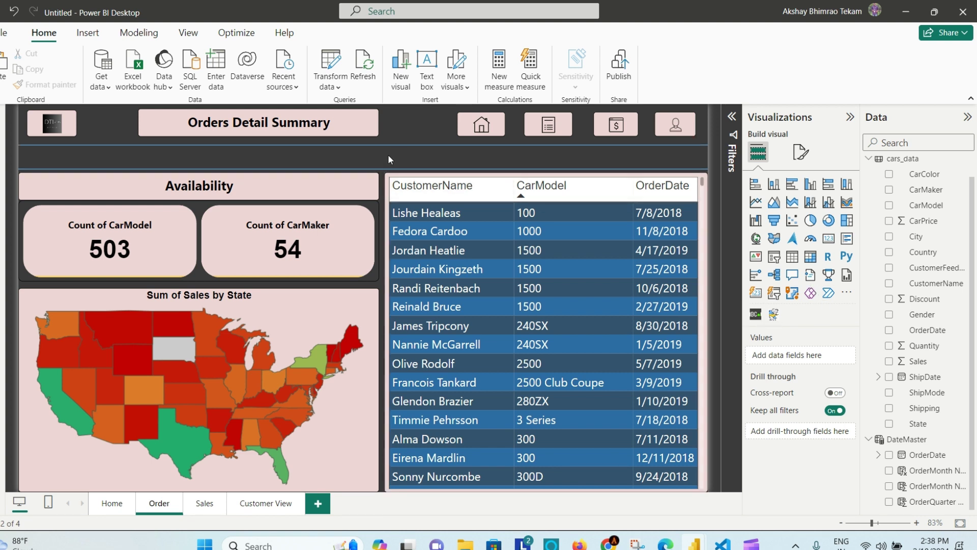
Insert a Scroller visual, stretch it across the full page width below the header and reduce its height
{"action": "left_click", "coordinate": [756, 314]}
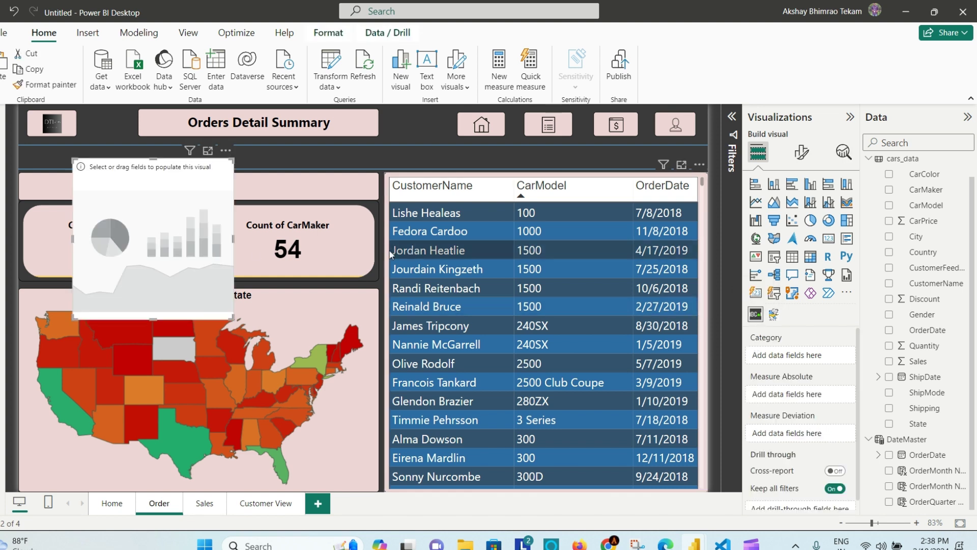
{"action": "left_click_drag", "start_coordinate": [233, 237], "coordinate": [663, 236]}
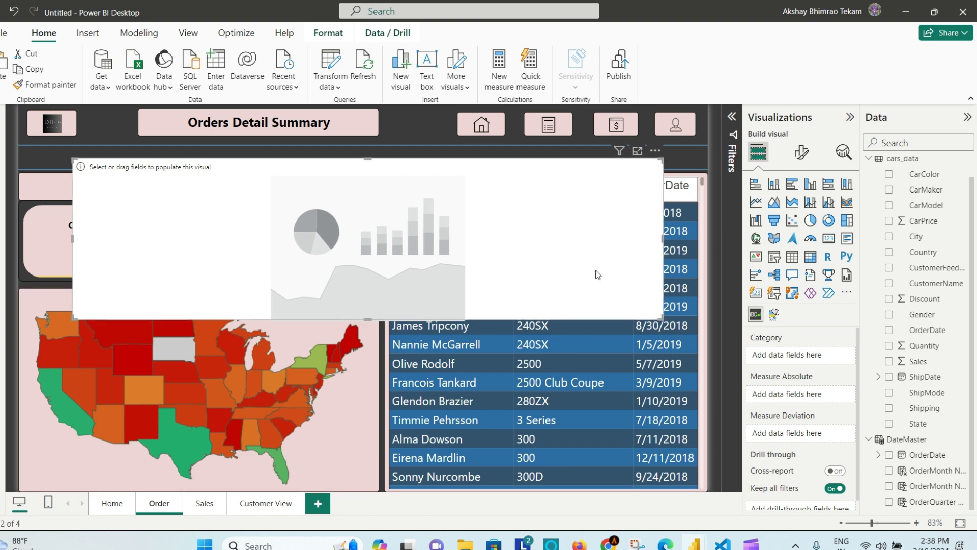
{"action": "left_click_drag", "start_coordinate": [663, 238], "coordinate": [706, 239]}
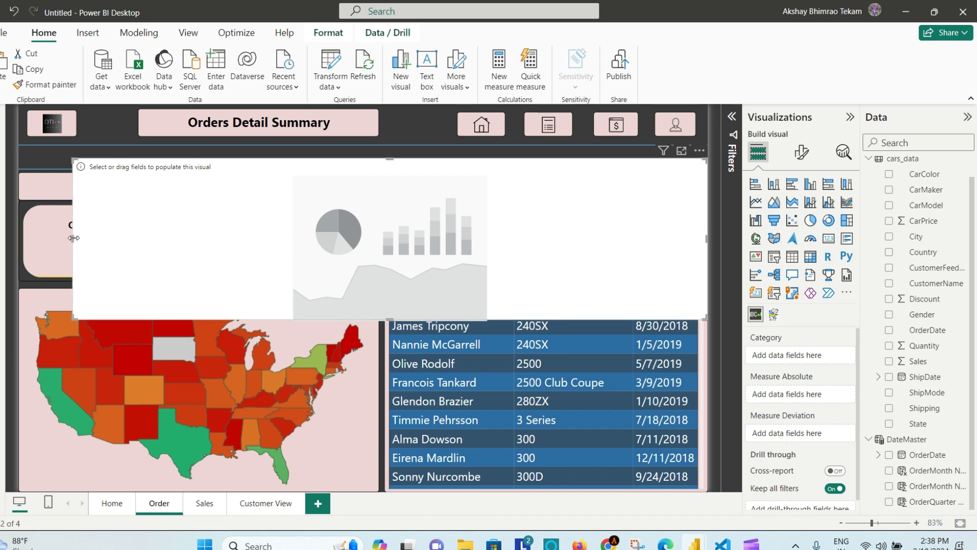
{"action": "left_click_drag", "start_coordinate": [65, 242], "coordinate": [18, 230]}
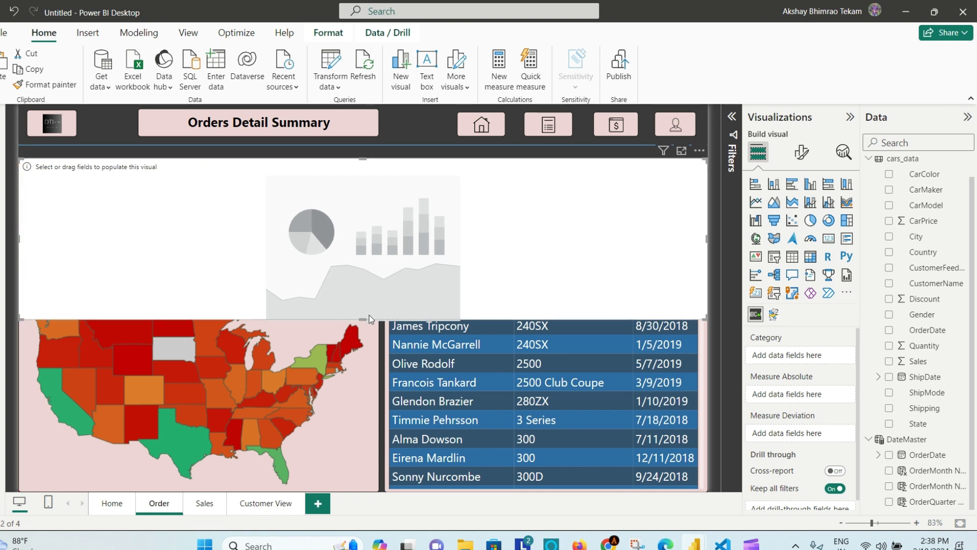
{"action": "left_click_drag", "start_coordinate": [368, 315], "coordinate": [379, 248]}
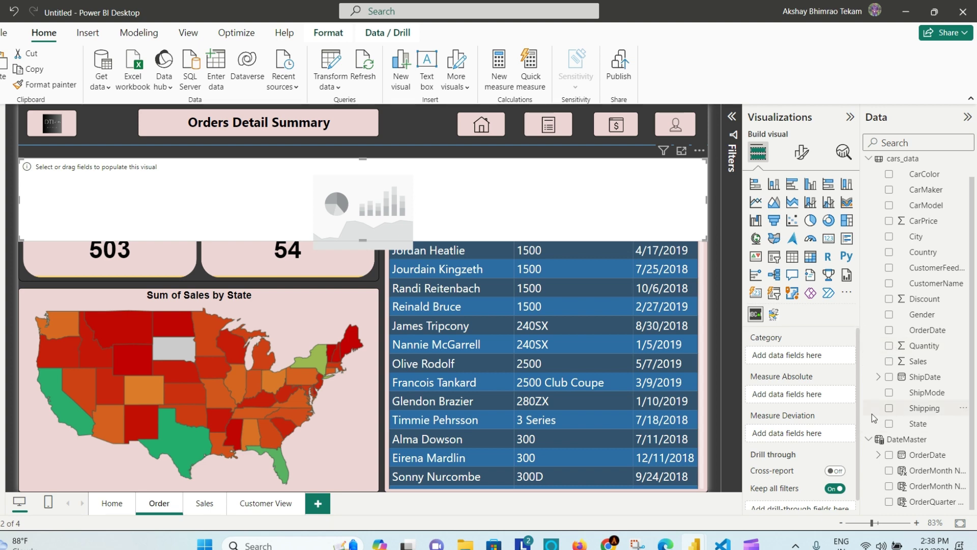
Assign CarModel as the scroller's Category and CarPrice as its Measure Absolute
{"action": "mouse_move", "coordinate": [695, 544]}
{"action": "mouse_move", "coordinate": [756, 494]}
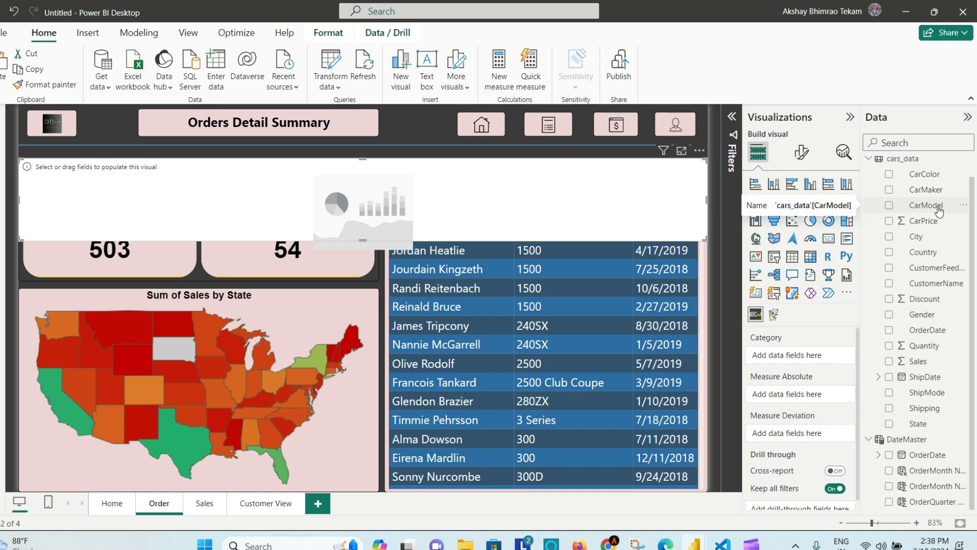
{"action": "left_click_drag", "start_coordinate": [939, 210], "coordinate": [588, 185]}
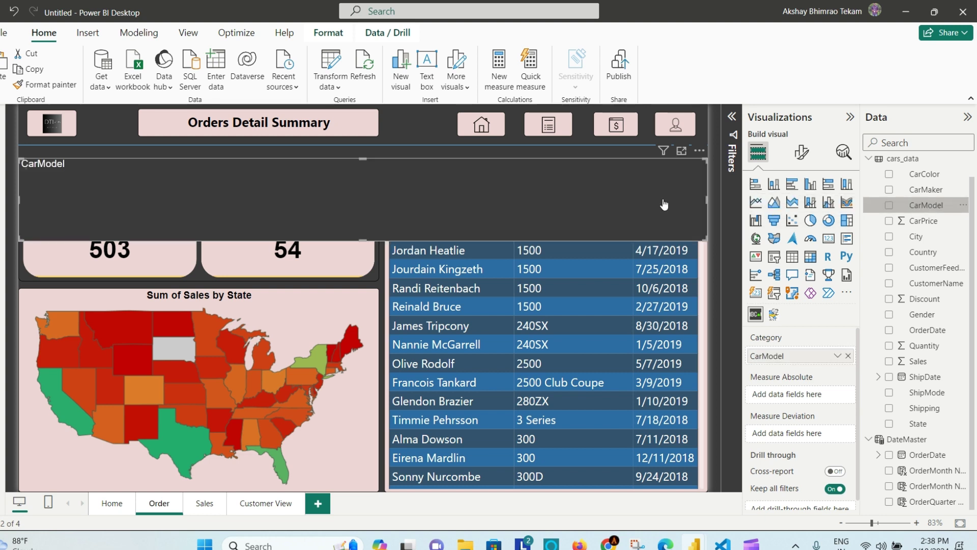
{"action": "left_click_drag", "start_coordinate": [931, 224], "coordinate": [576, 194]}
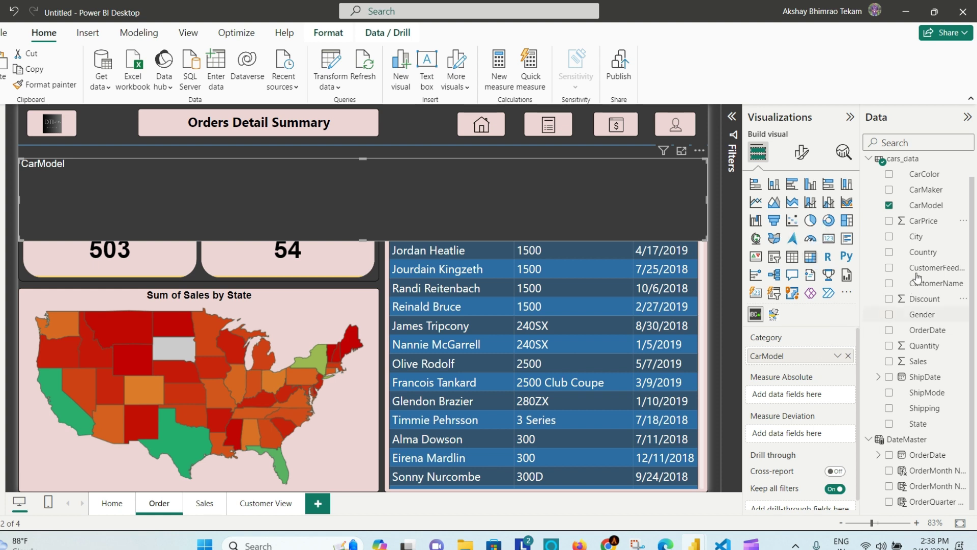
{"action": "left_click_drag", "start_coordinate": [925, 222], "coordinate": [807, 398]}
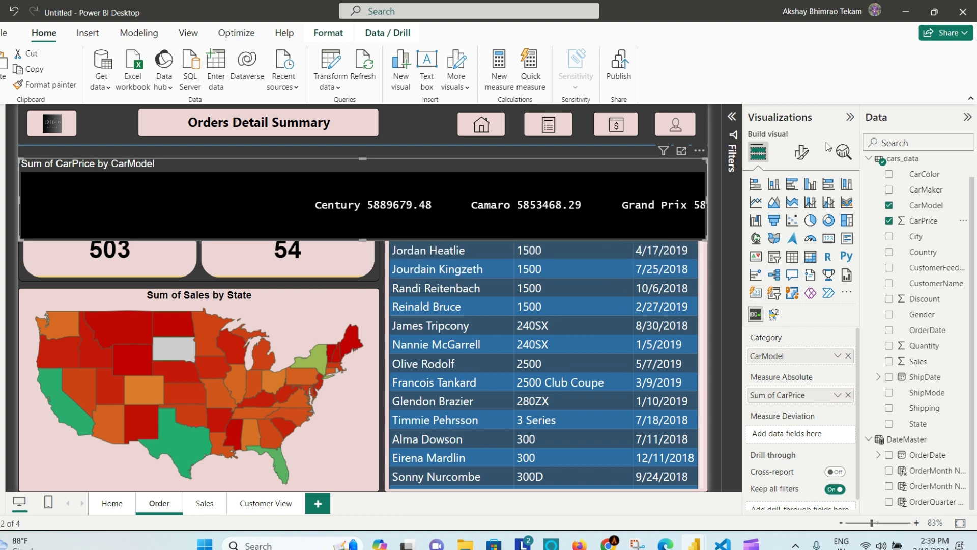
Turn off the title of the scroller visual
{"action": "left_click", "coordinate": [802, 152]}
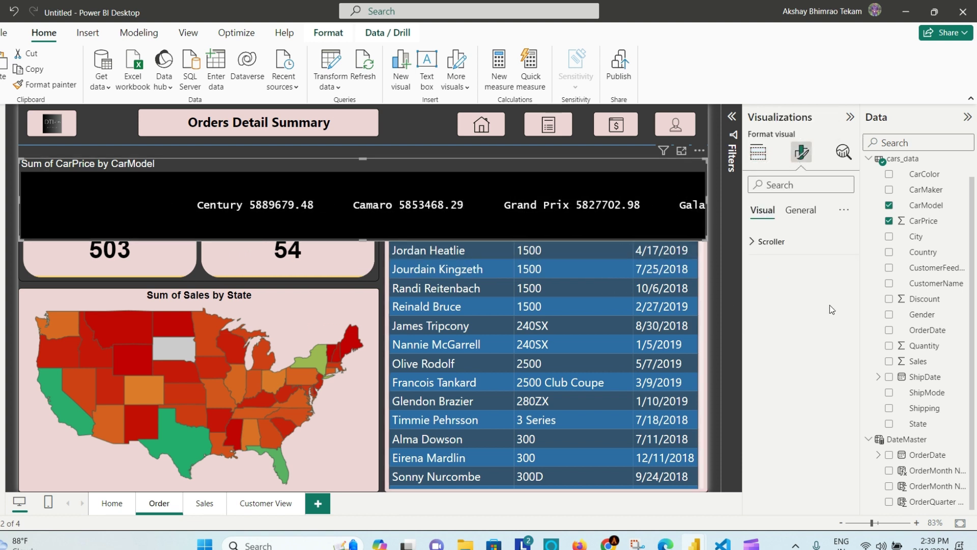
{"action": "left_click", "coordinate": [807, 213]}
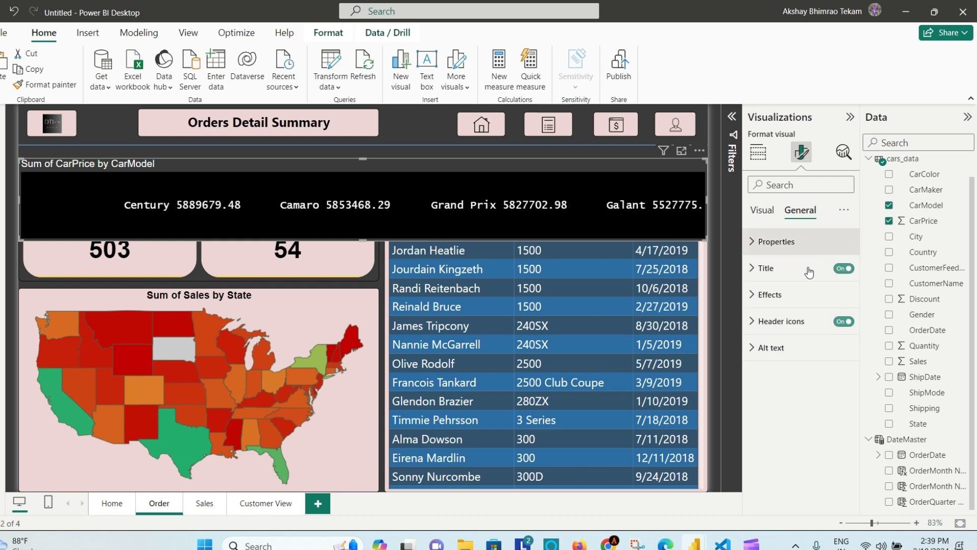
{"action": "left_click", "coordinate": [843, 268]}
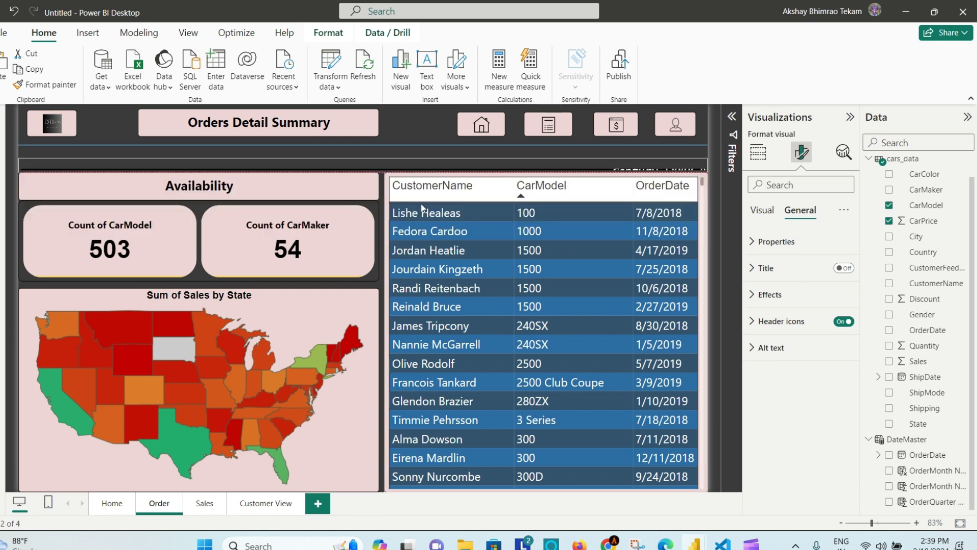
Resize the scroller to a thin full-width band between the page header and the Availability heading
{"action": "left_click_drag", "start_coordinate": [465, 230], "coordinate": [444, 216]}
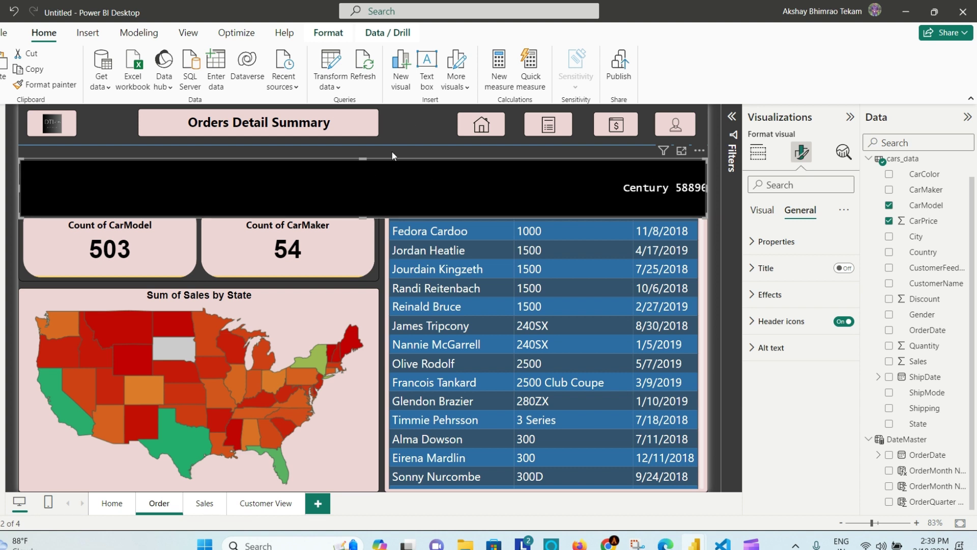
{"action": "left_click_drag", "start_coordinate": [363, 159], "coordinate": [367, 148]}
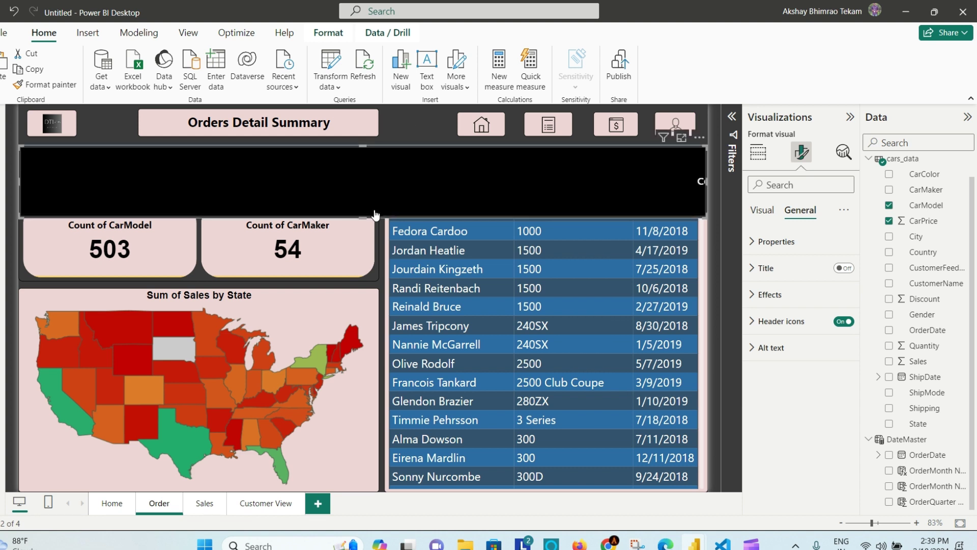
{"action": "left_click_drag", "start_coordinate": [369, 218], "coordinate": [377, 167]}
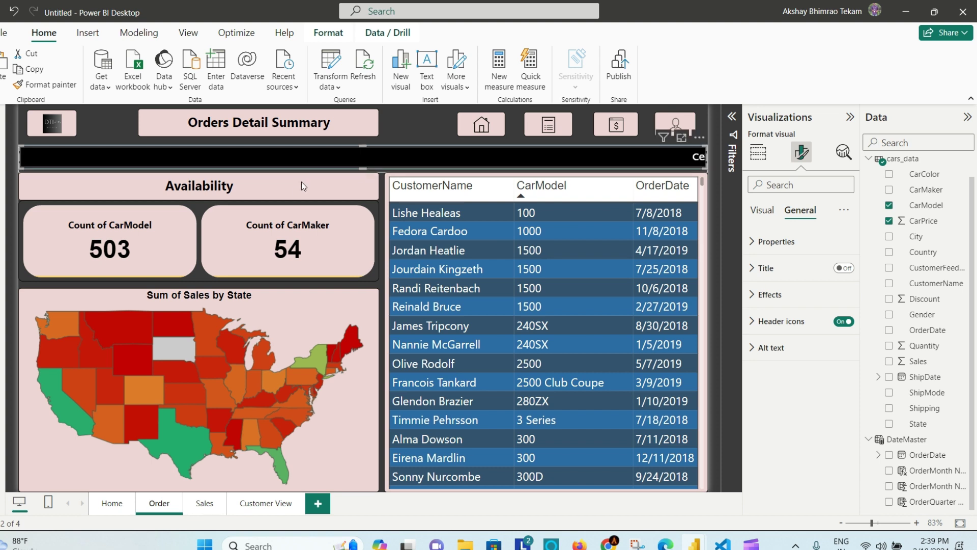
Copy the home navigation button's formatting onto the scroller visual with Format painter
{"action": "left_click", "coordinate": [425, 114]}
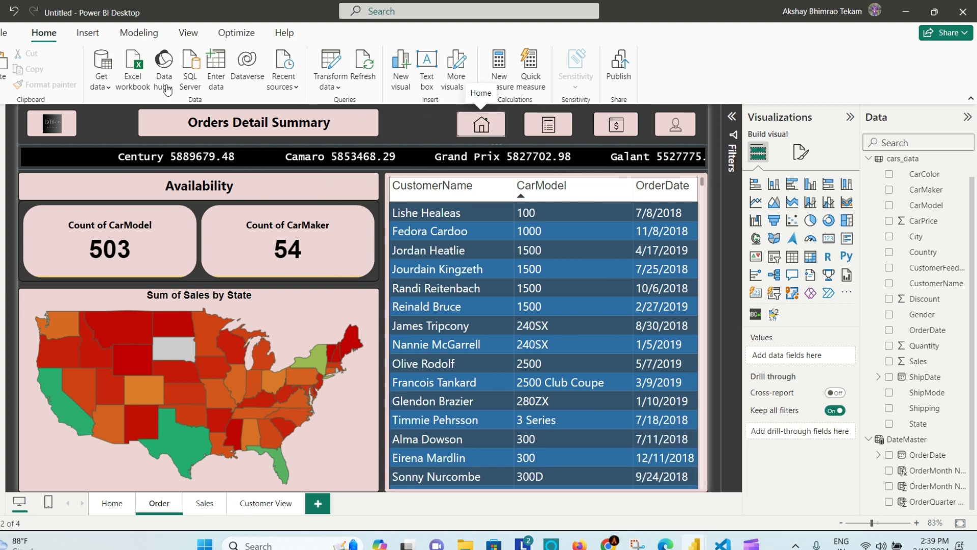
{"action": "left_click", "coordinate": [481, 125]}
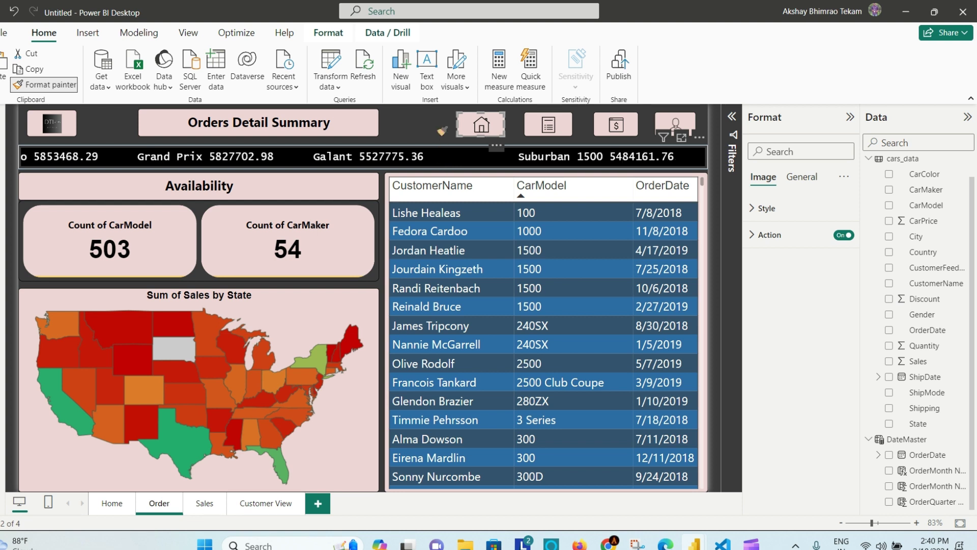
{"action": "left_click", "coordinate": [422, 153]}
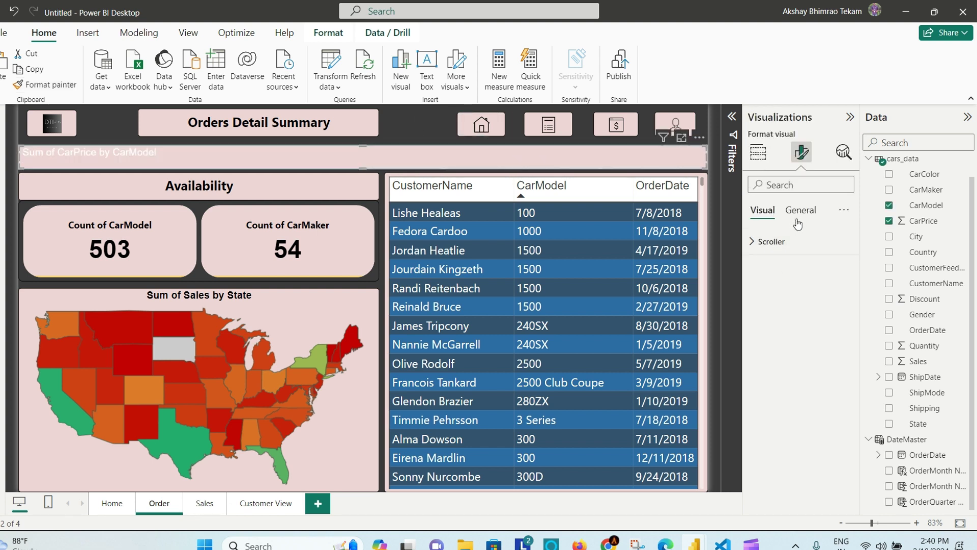
Set the scroller's text color to black
{"action": "left_click", "coordinate": [760, 242]}
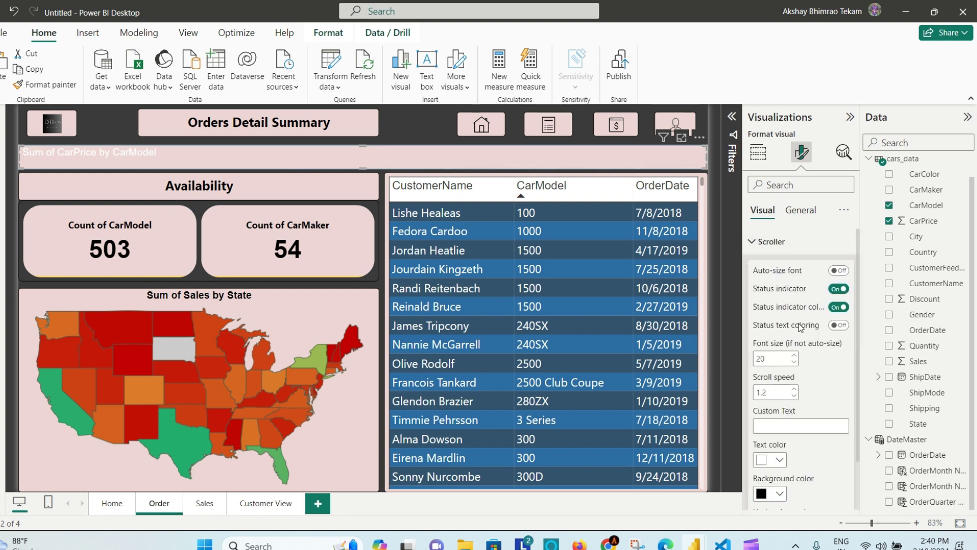
{"action": "scroll", "coordinate": [807, 348], "scroll_direction": "down", "scroll_amount": 1}
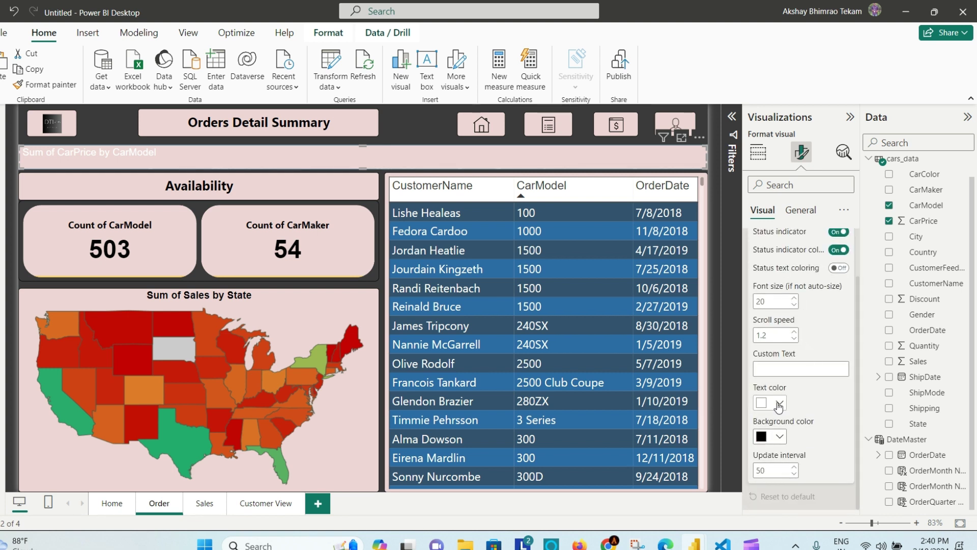
{"action": "left_click", "coordinate": [779, 402]}
{"action": "left_click", "coordinate": [790, 348]}
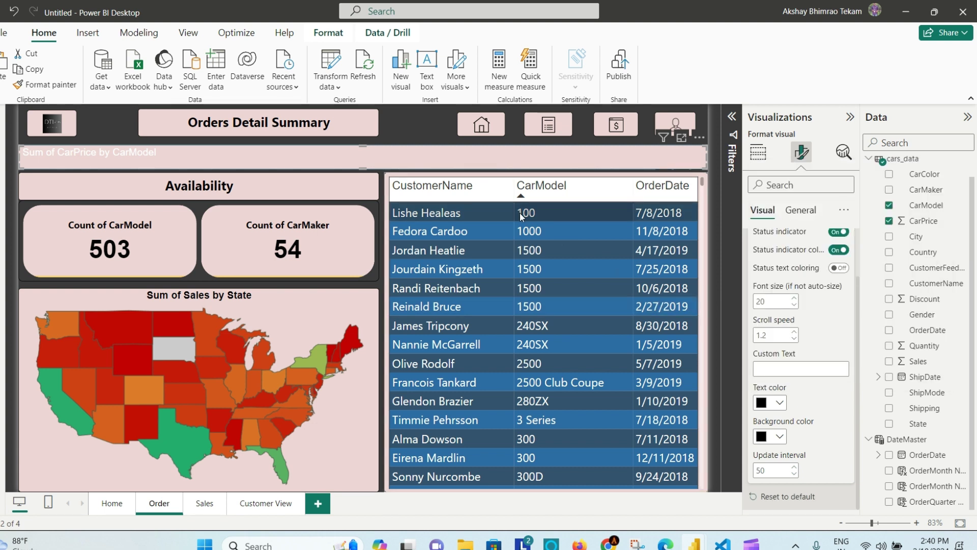
Examine the scroller's own formatting options, including its font, scroll speed, text color and background color settings
{"action": "left_click", "coordinate": [472, 126]}
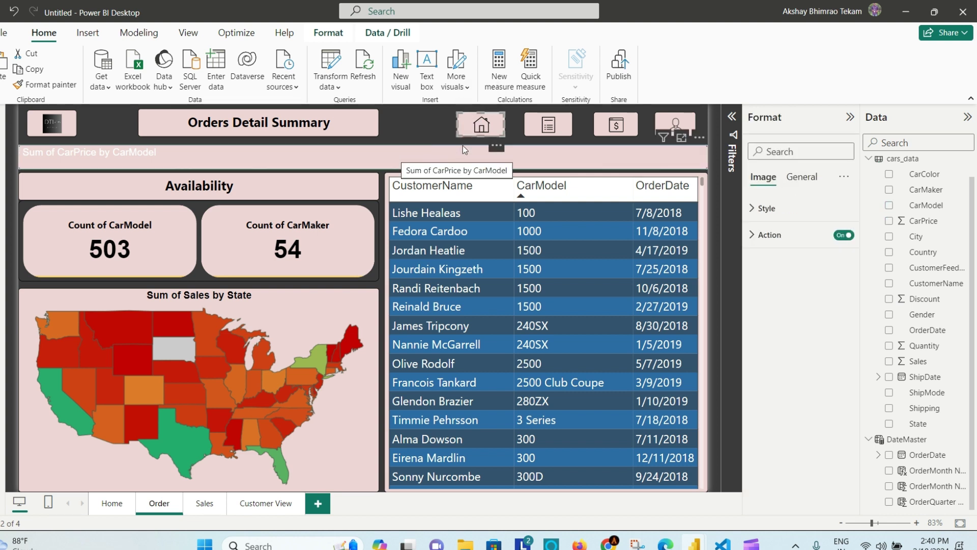
{"action": "left_click", "coordinate": [422, 160]}
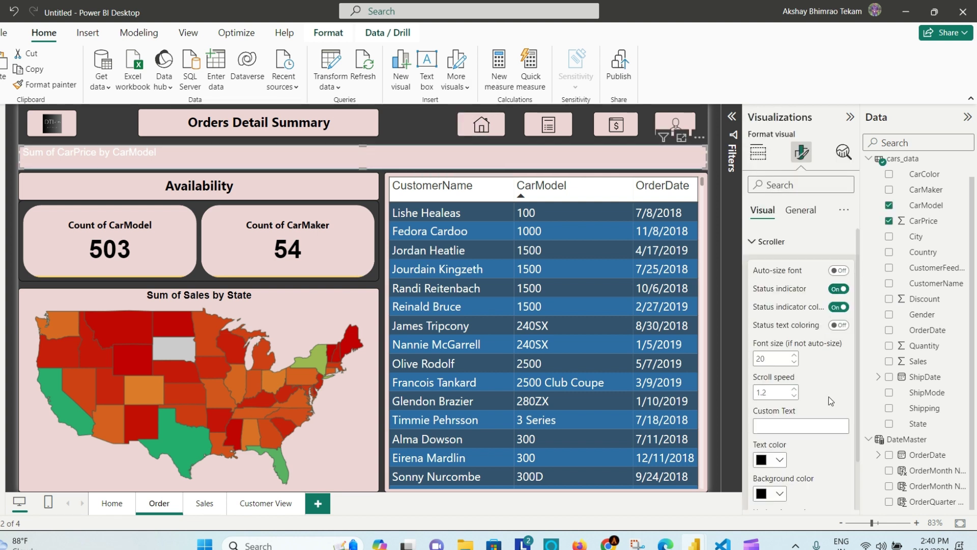
{"action": "scroll", "coordinate": [822, 463], "scroll_direction": "down", "scroll_amount": 2}
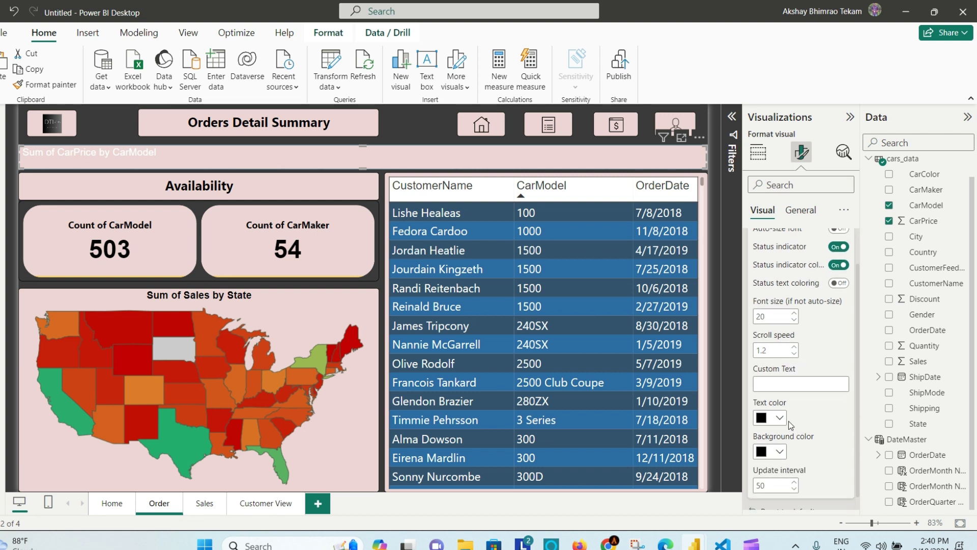
{"action": "scroll", "coordinate": [790, 426], "scroll_direction": "down", "scroll_amount": 1}
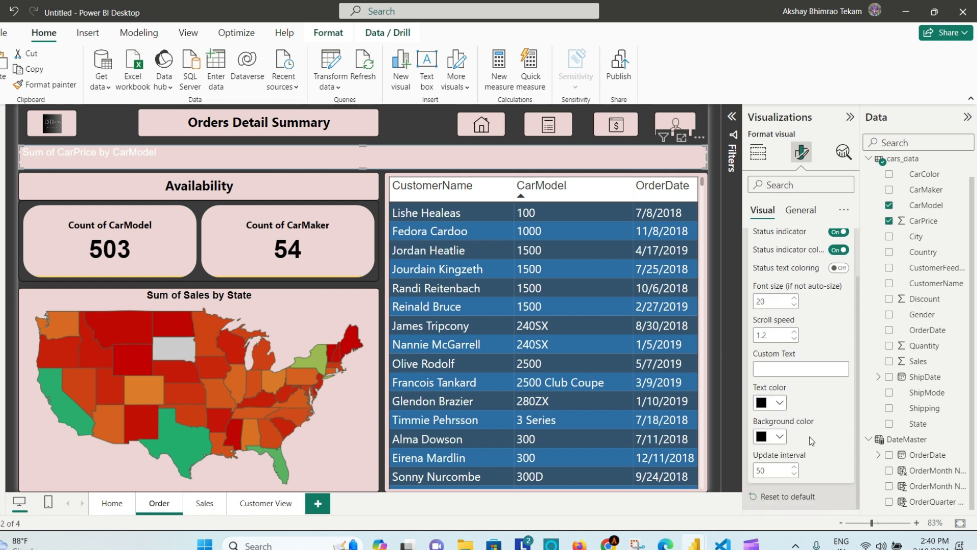
{"action": "scroll", "coordinate": [809, 436], "scroll_direction": "up", "scroll_amount": 3}
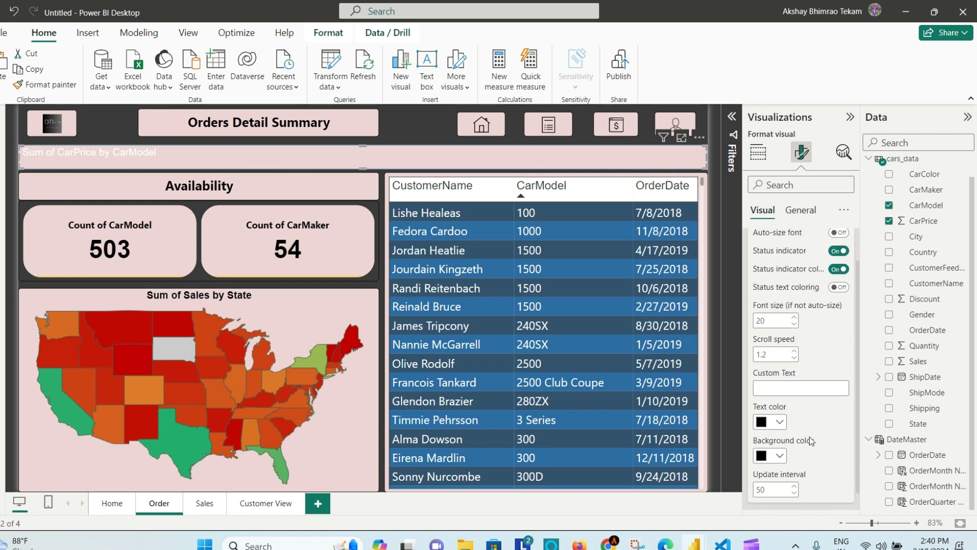
{"action": "left_click", "coordinate": [758, 153]}
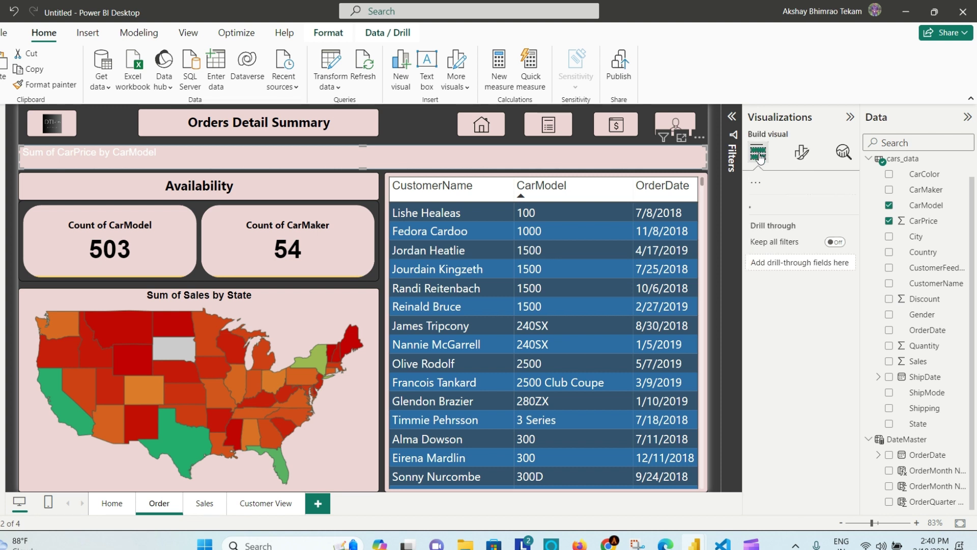
{"action": "left_click", "coordinate": [801, 155]}
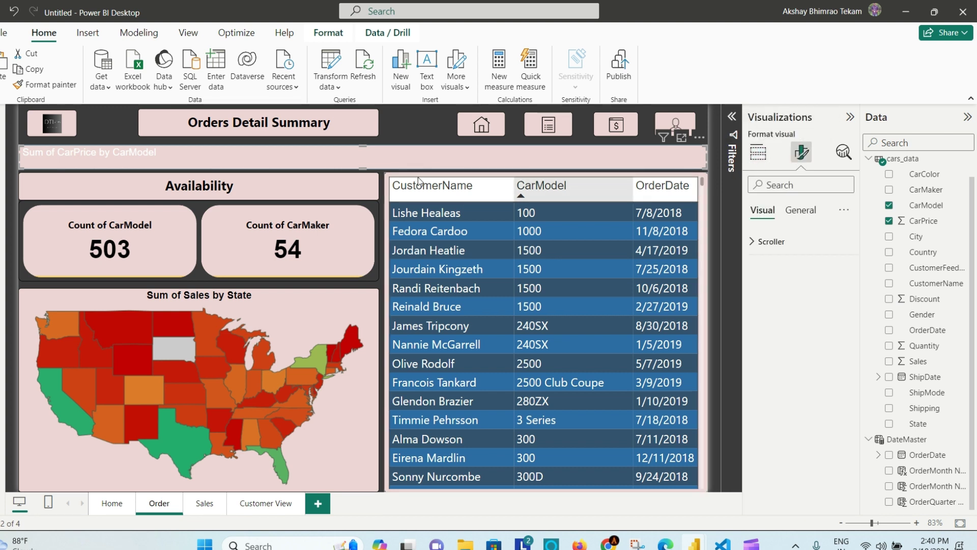
{"action": "left_click", "coordinate": [757, 241]}
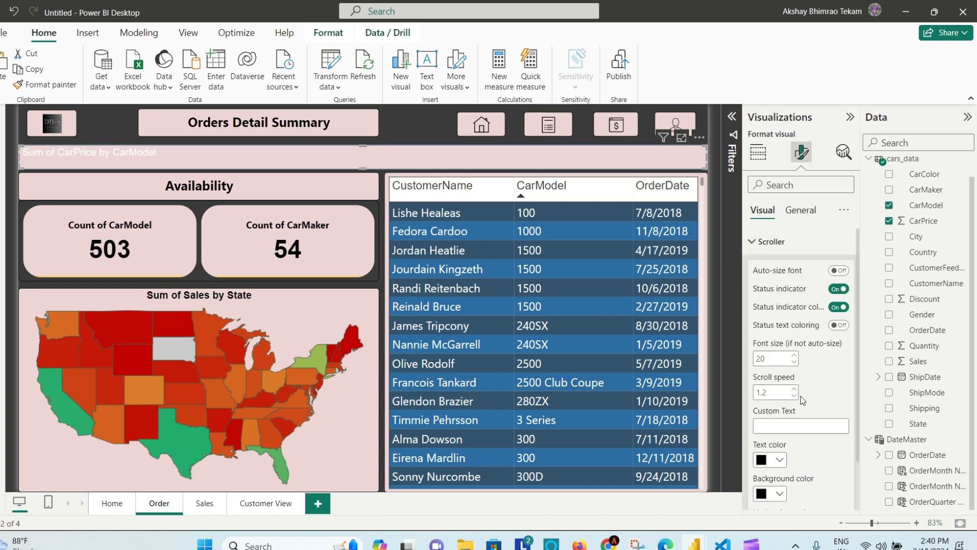
{"action": "scroll", "coordinate": [800, 393], "scroll_direction": "down", "scroll_amount": 1}
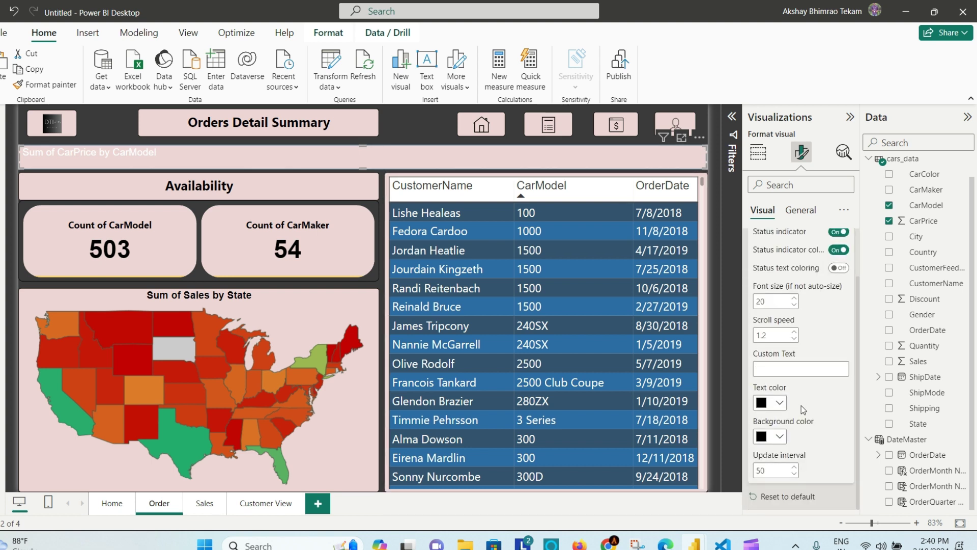
{"action": "scroll", "coordinate": [801, 405], "scroll_direction": "up", "scroll_amount": 1}
Turn off the scroller's title and set its scroller background color to the light pink used on the page
{"action": "left_click", "coordinate": [801, 211]}
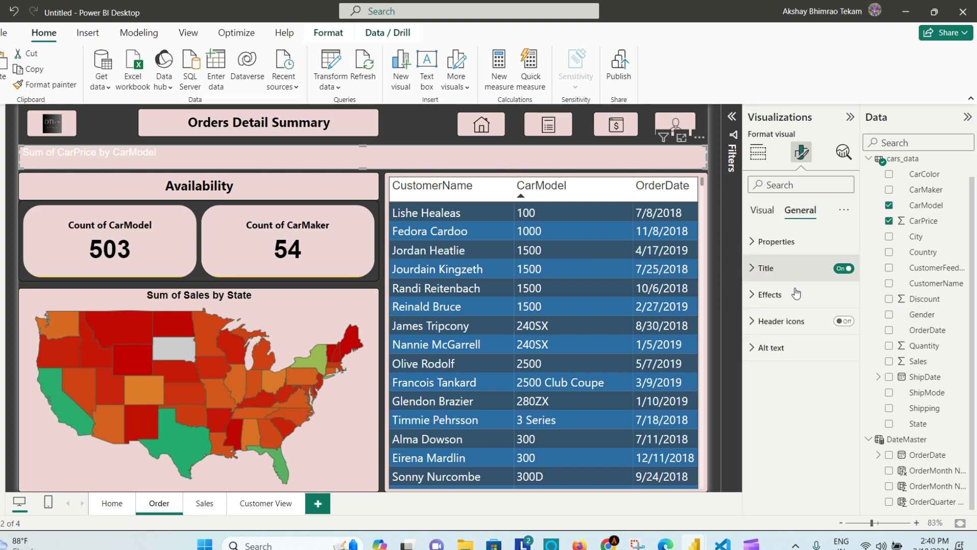
{"action": "left_click", "coordinate": [843, 268]}
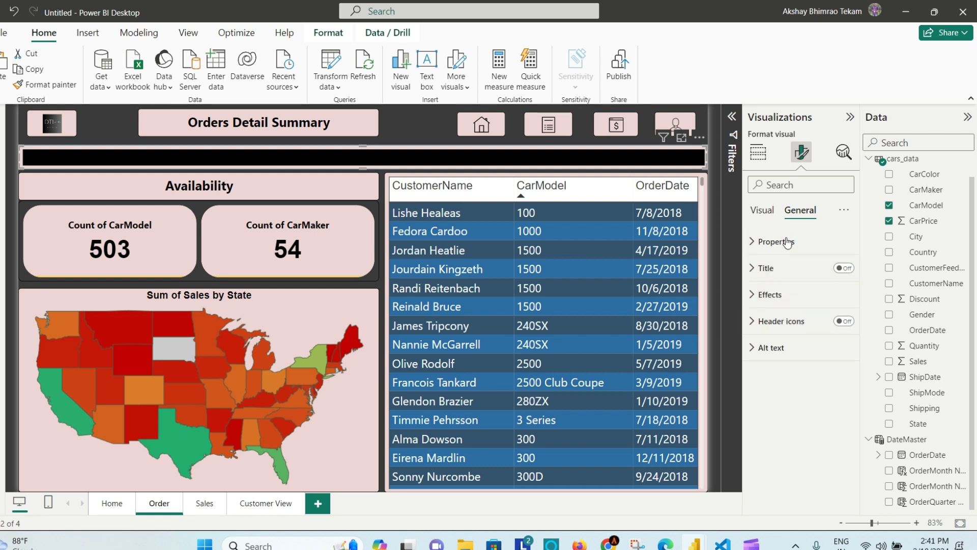
{"action": "left_click", "coordinate": [757, 294]}
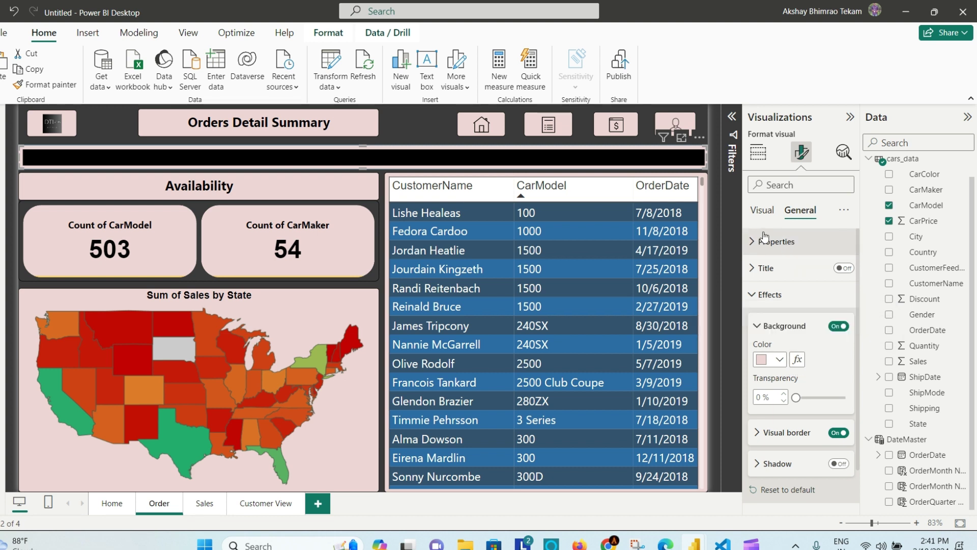
{"action": "left_click", "coordinate": [762, 211]}
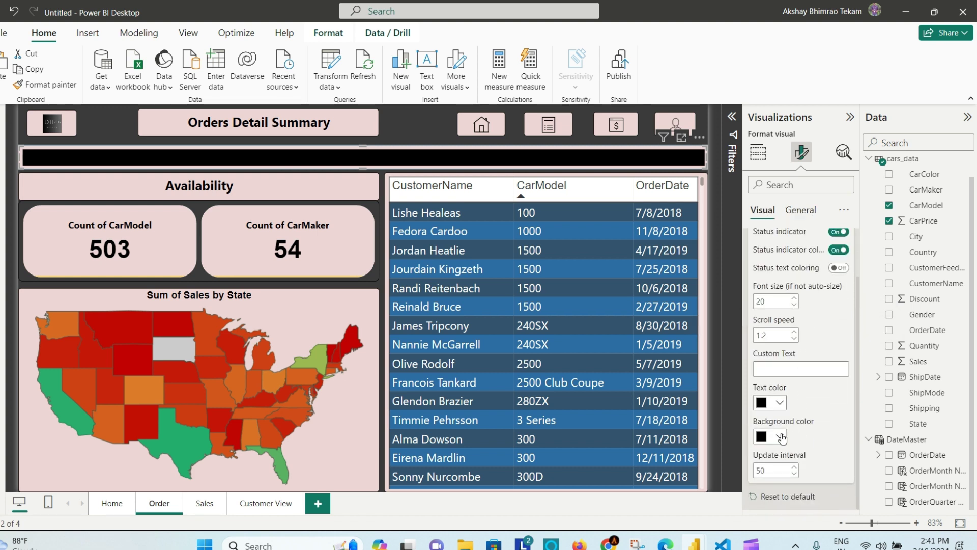
{"action": "left_click", "coordinate": [781, 438]}
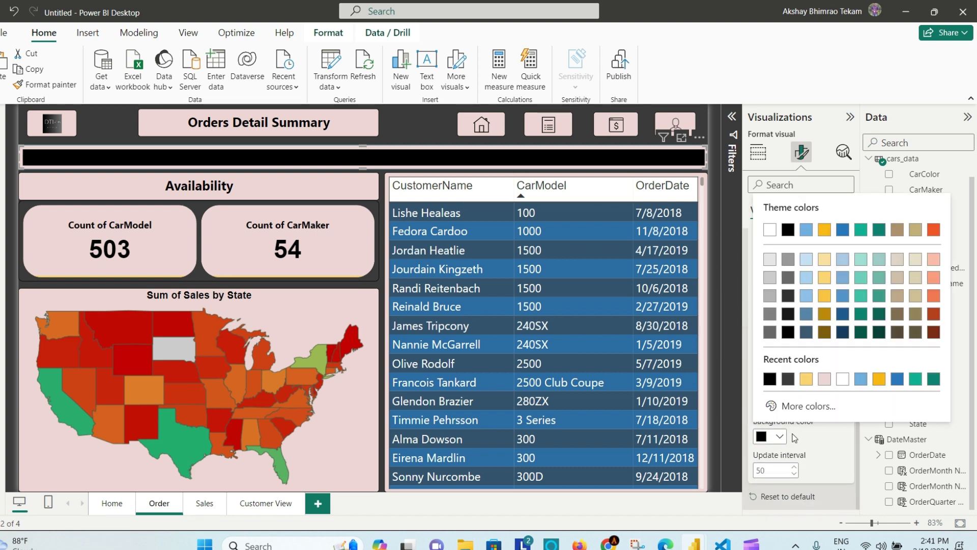
{"action": "left_click", "coordinate": [825, 379]}
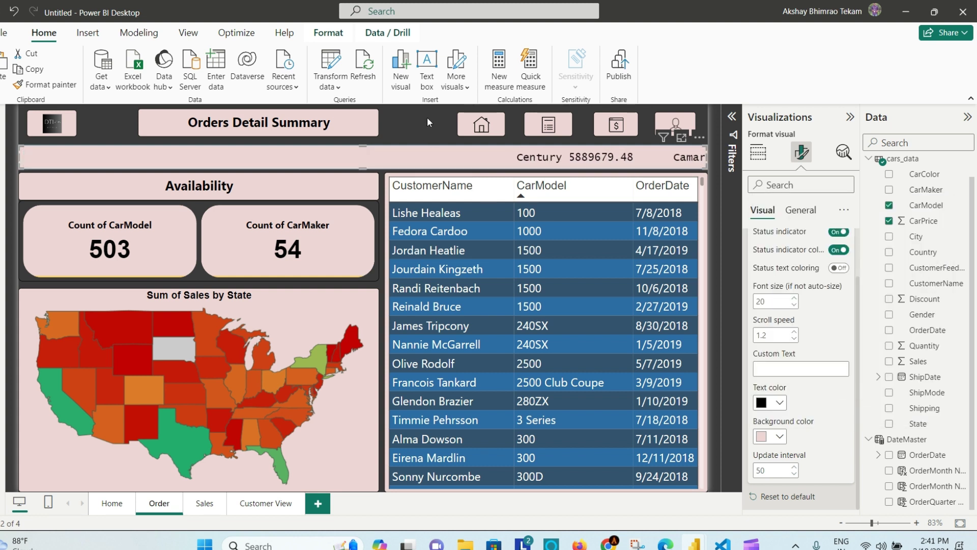
{"action": "left_click", "coordinate": [411, 126]}
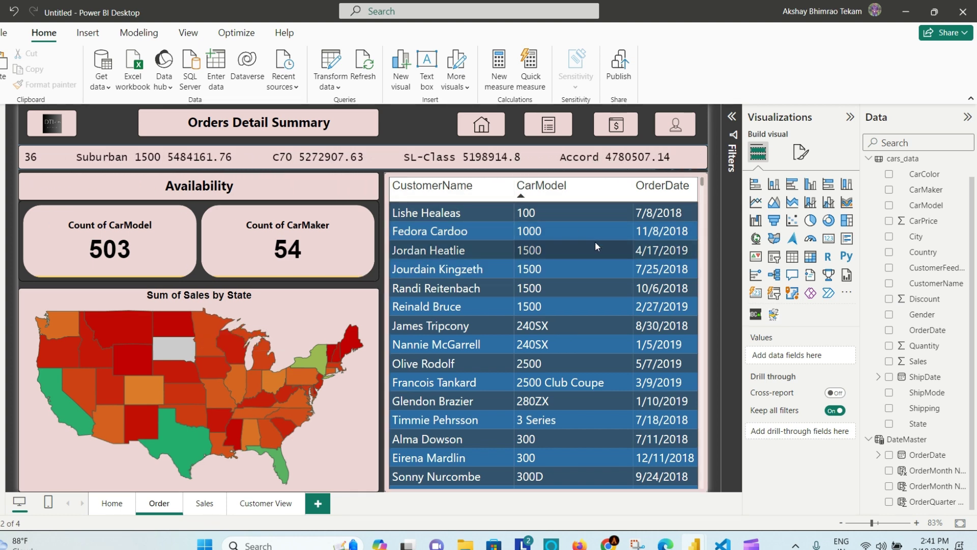
Look through the customer, car model and order date rows of the order table
{"action": "scroll", "coordinate": [591, 313], "scroll_direction": "down", "scroll_amount": 1}
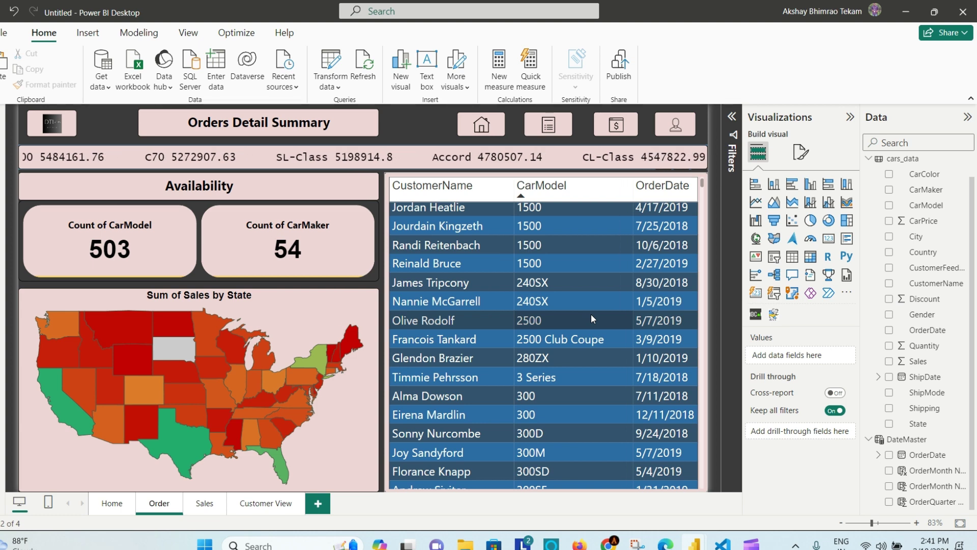
{"action": "scroll", "coordinate": [591, 314], "scroll_direction": "up", "scroll_amount": 1}
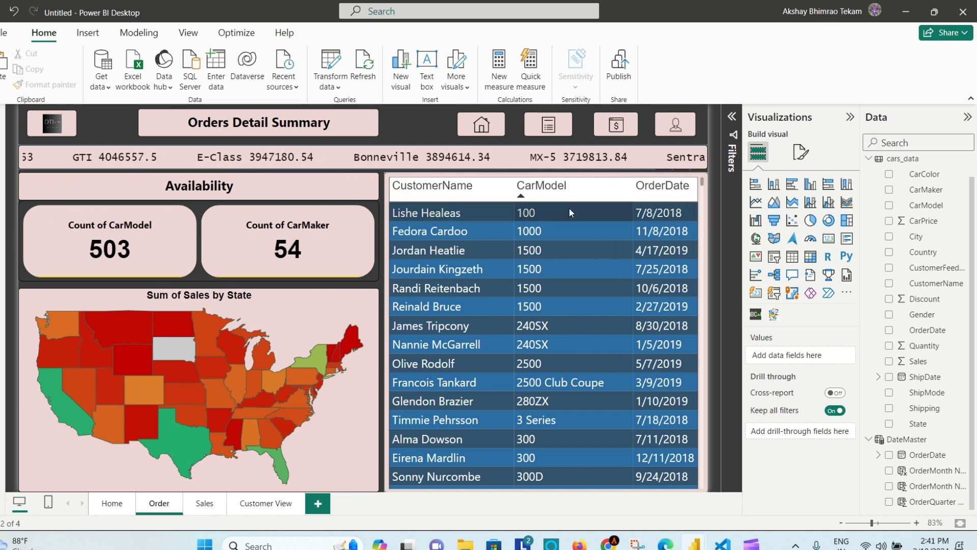
{"action": "scroll", "coordinate": [627, 275], "scroll_direction": "down", "scroll_amount": 3}
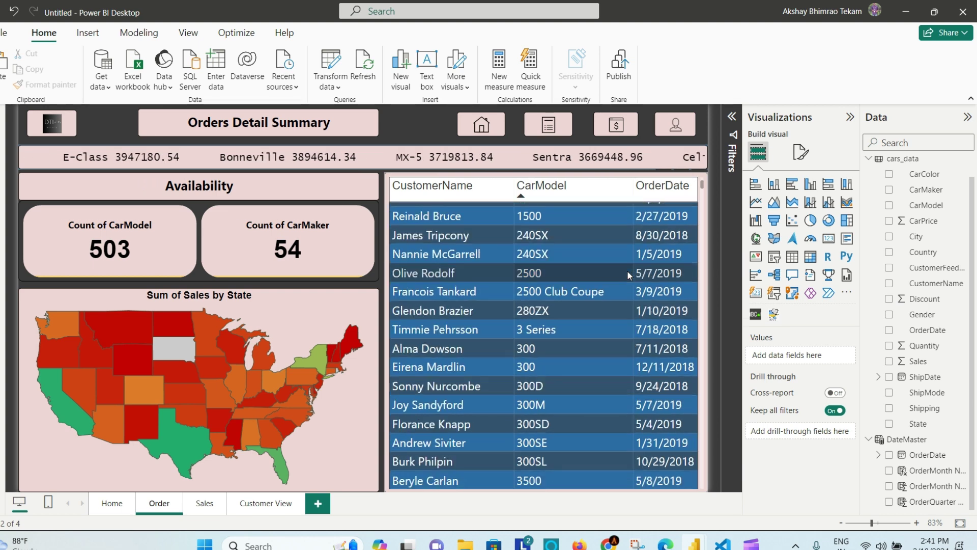
{"action": "scroll", "coordinate": [627, 271], "scroll_direction": "down", "scroll_amount": 3}
{"action": "scroll", "coordinate": [627, 270], "scroll_direction": "up", "scroll_amount": 5}
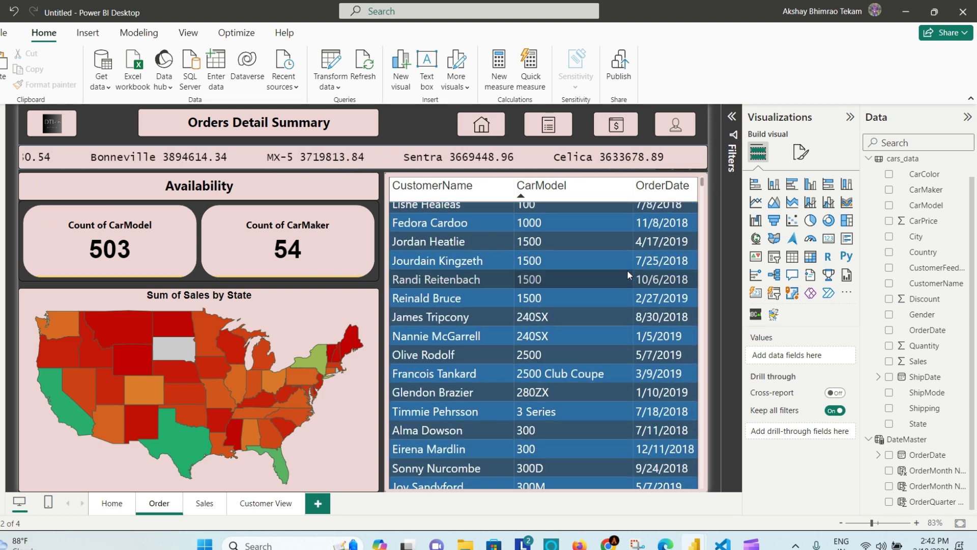
{"action": "scroll", "coordinate": [627, 275], "scroll_direction": "up", "scroll_amount": 1}
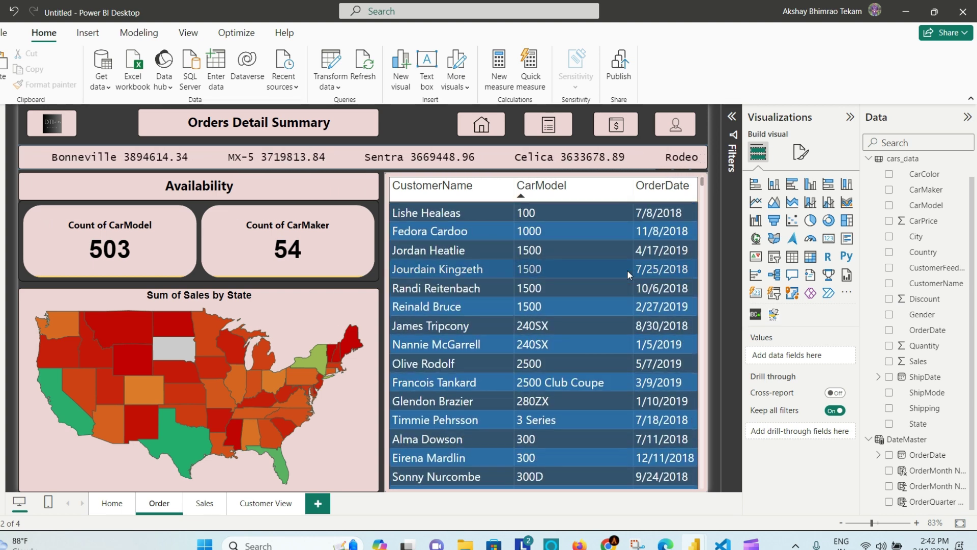
Filter the order table's CustomerName with a Top N filter showing the top 15 by Sum of Sales
{"action": "left_click", "coordinate": [389, 179]}
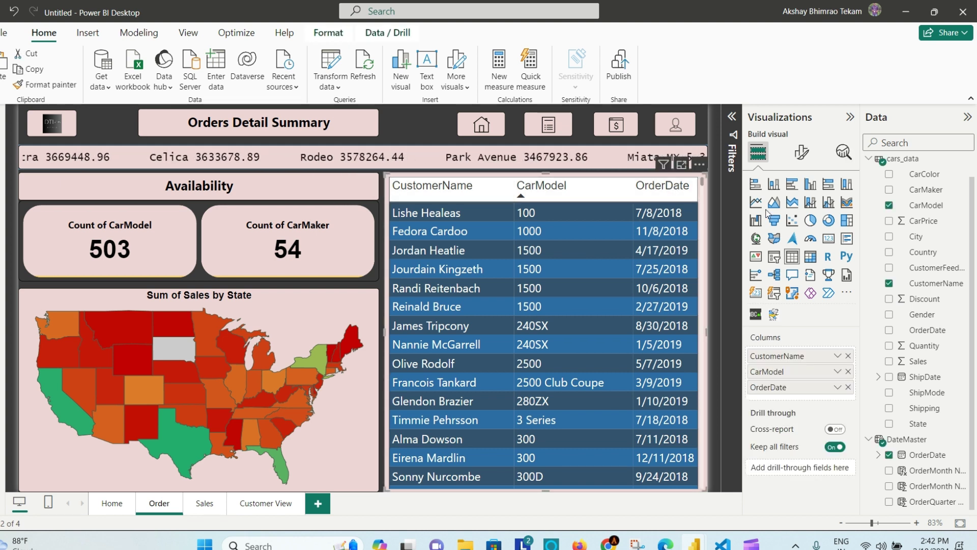
{"action": "left_click", "coordinate": [733, 118]}
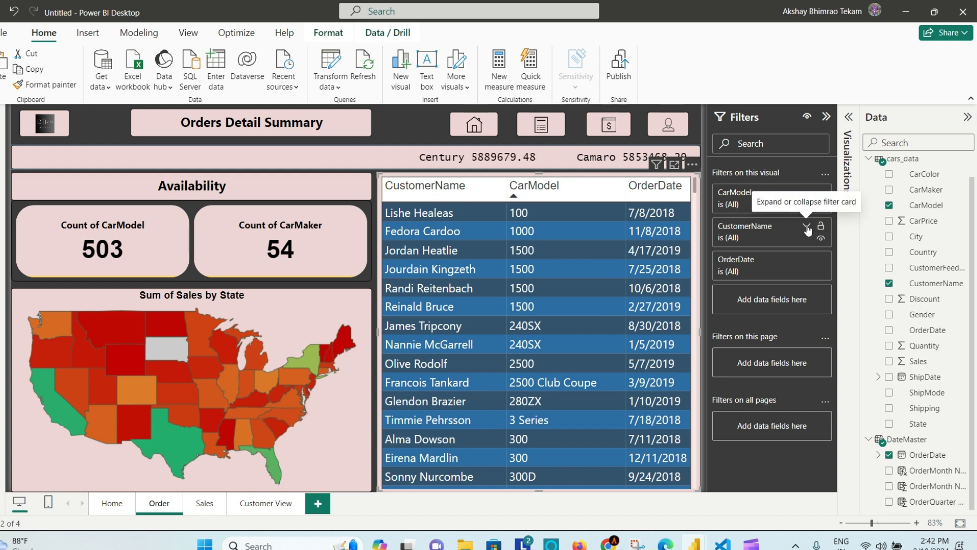
{"action": "left_click", "coordinate": [807, 229]}
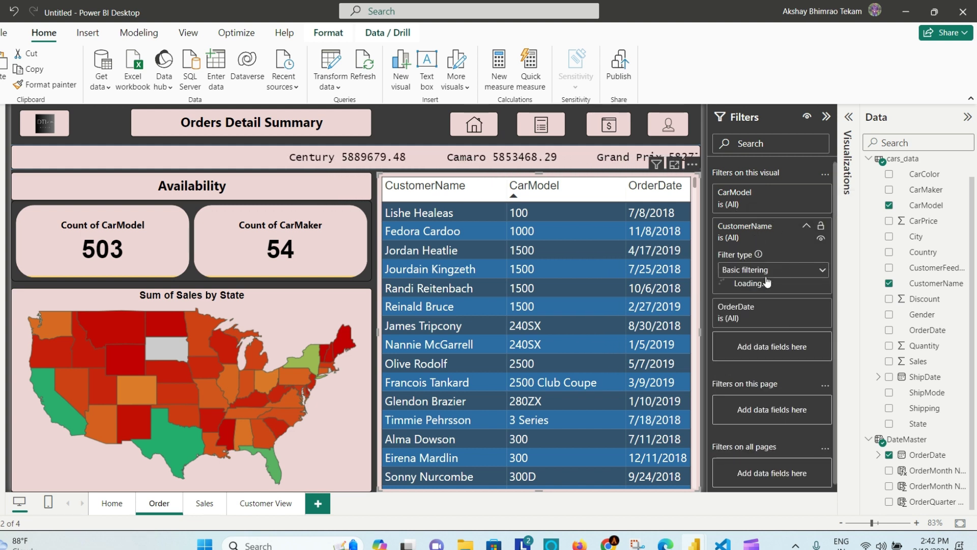
{"action": "left_click", "coordinate": [822, 271]}
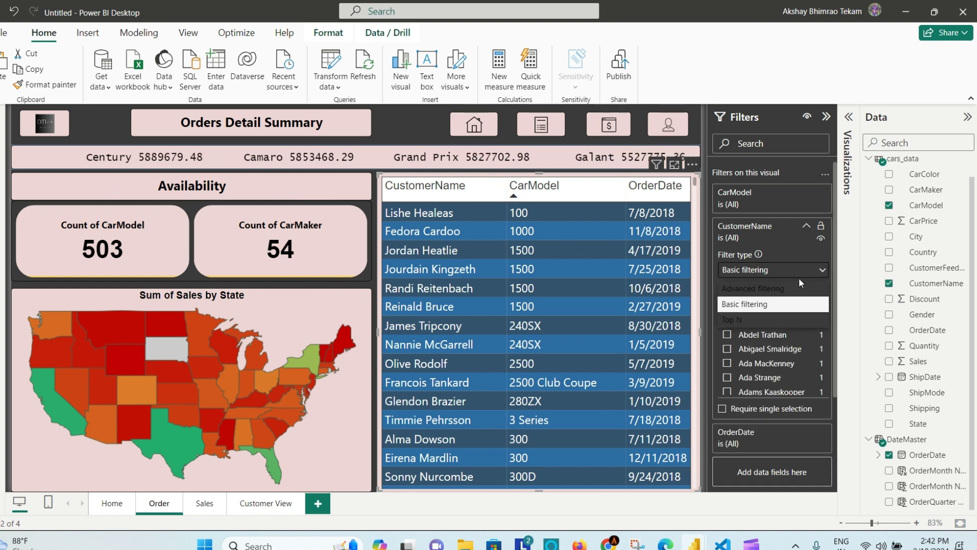
{"action": "left_click", "coordinate": [761, 320]}
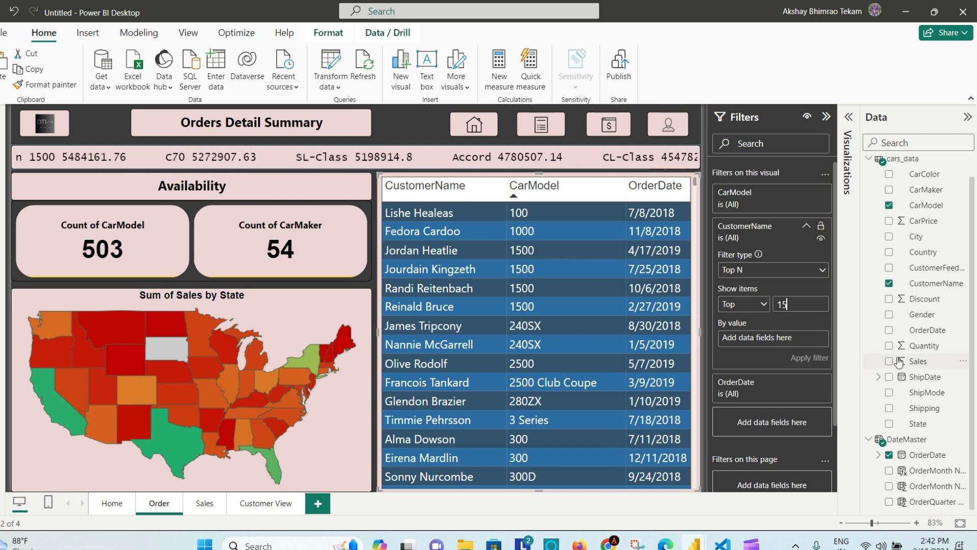
{"action": "left_click_drag", "start_coordinate": [899, 361], "coordinate": [789, 334]}
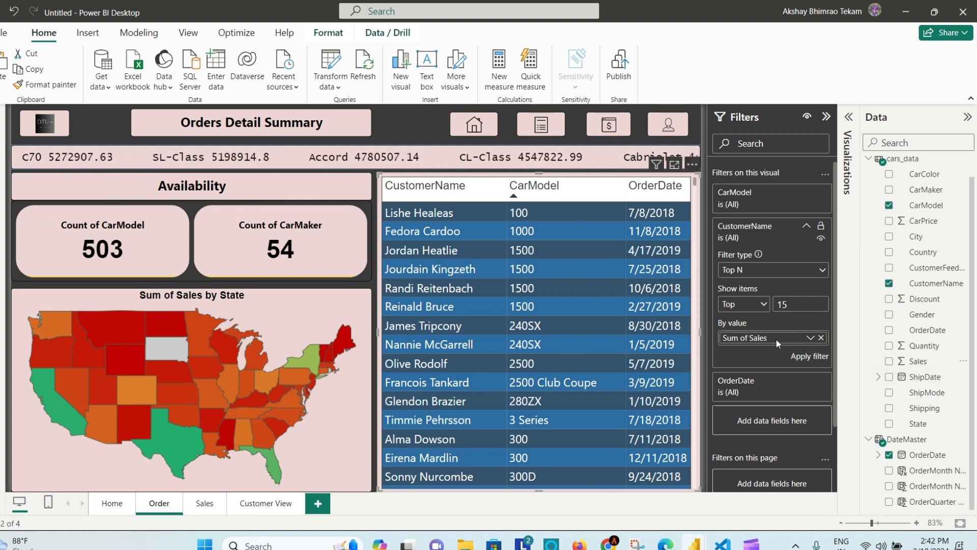
{"action": "left_click", "coordinate": [811, 357]}
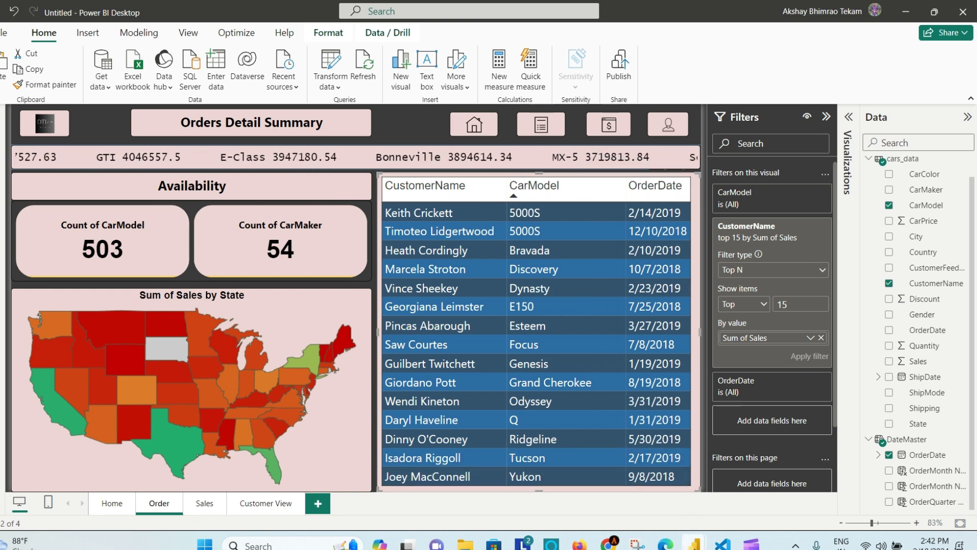
{"action": "mouse_move", "coordinate": [694, 544]}
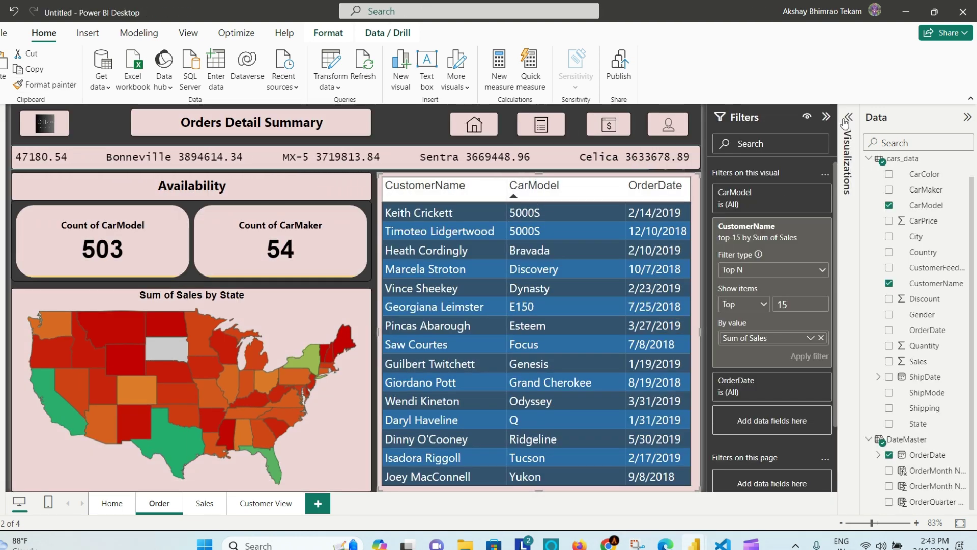
Turn on the order table's title and set its text to "Top 15 Orders By Date"
{"action": "left_click", "coordinate": [825, 119]}
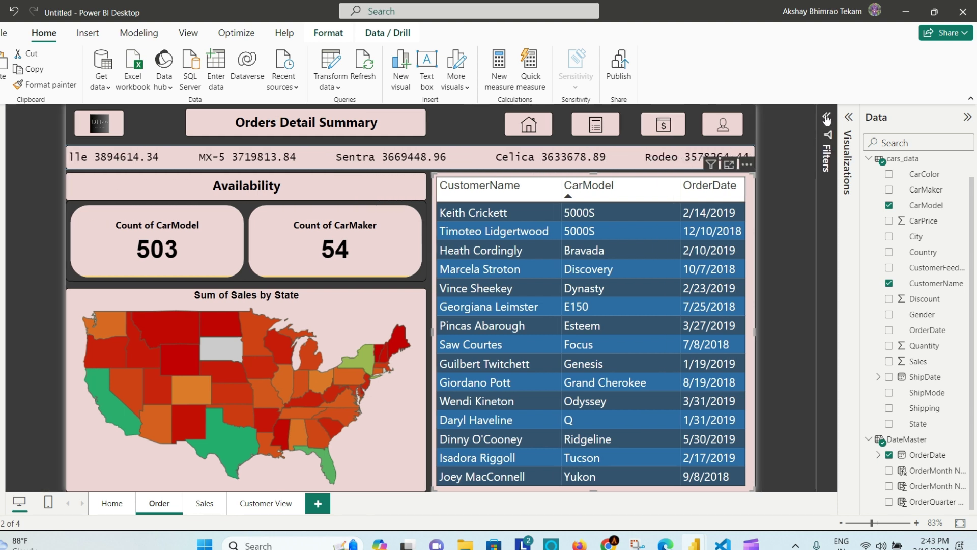
{"action": "left_click", "coordinate": [854, 120]}
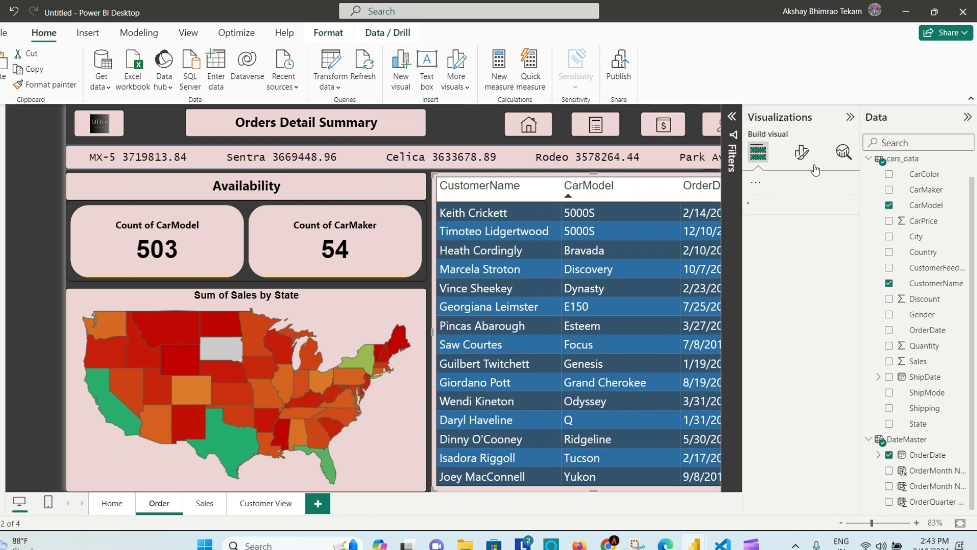
{"action": "left_click", "coordinate": [801, 152]}
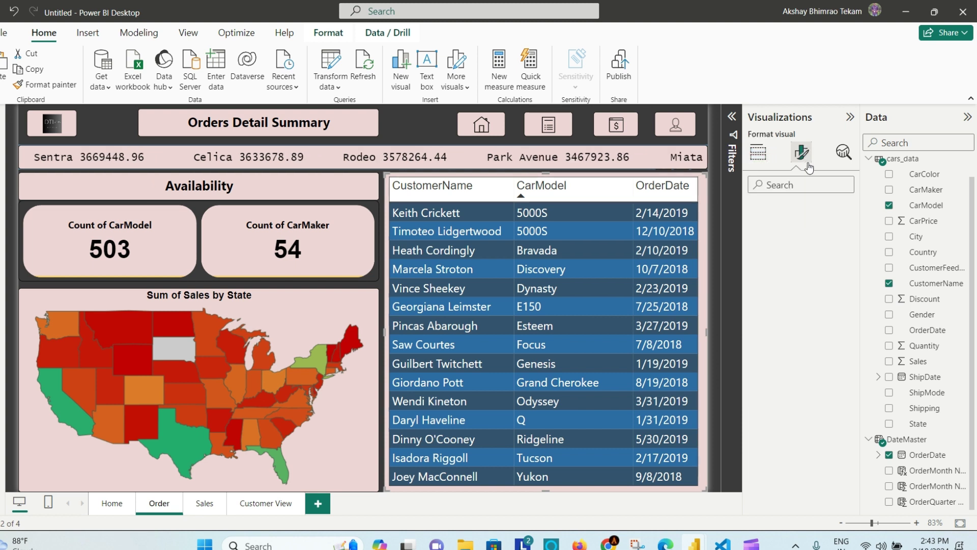
{"action": "left_click", "coordinate": [807, 212]}
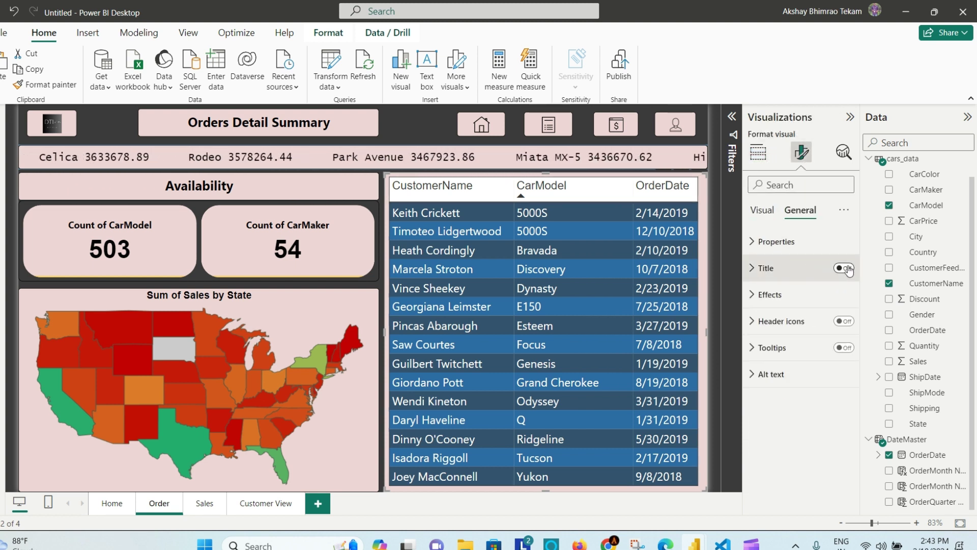
{"action": "left_click", "coordinate": [756, 273]}
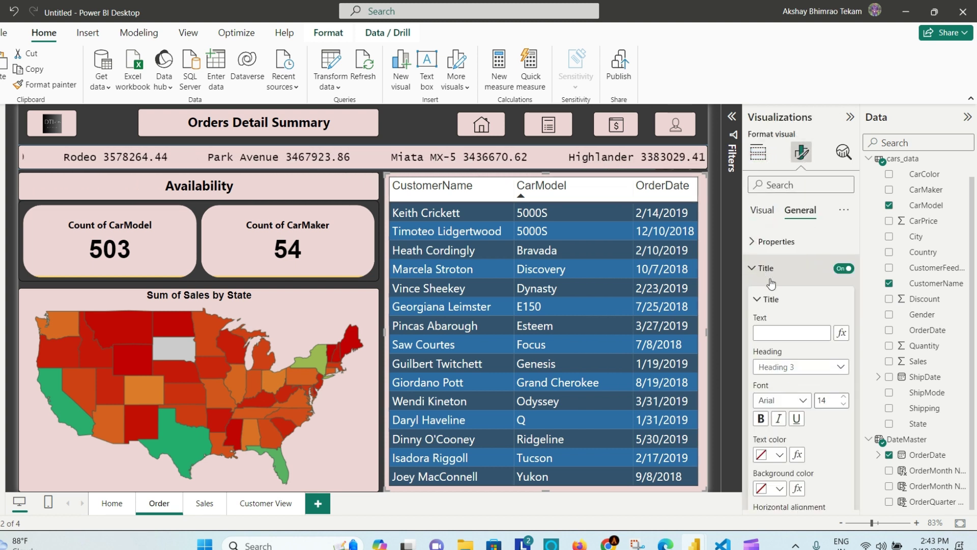
{"action": "left_click", "coordinate": [783, 329]}
{"action": "type", "text": "Top"}
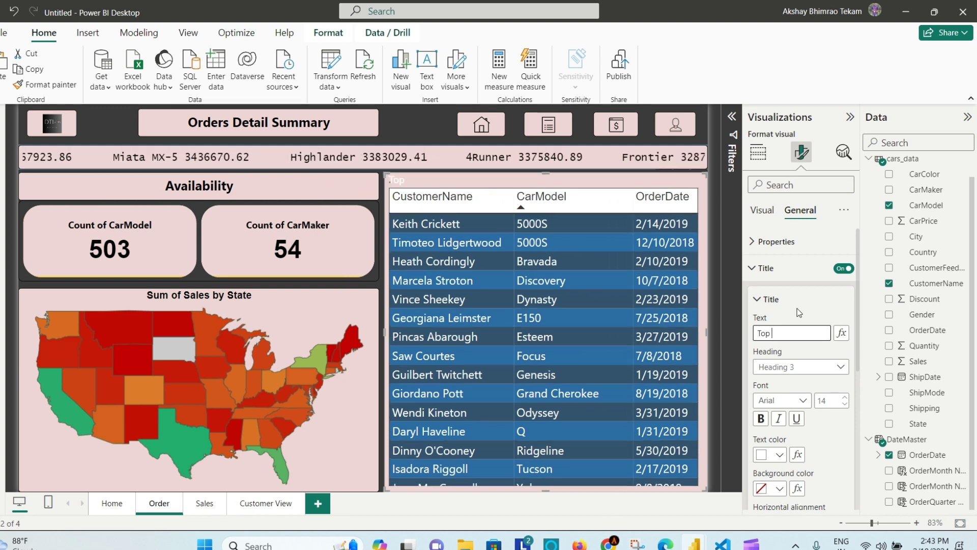
{"action": "type", "text": " 15 Orders By Date"}
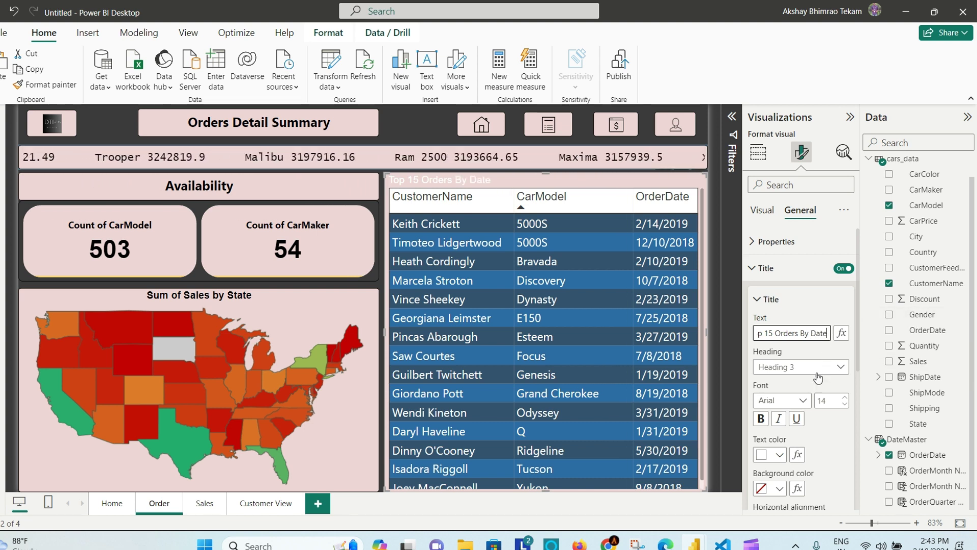
Make the order table's title bold and set its font to Segoe UI
{"action": "left_click", "coordinate": [761, 418]}
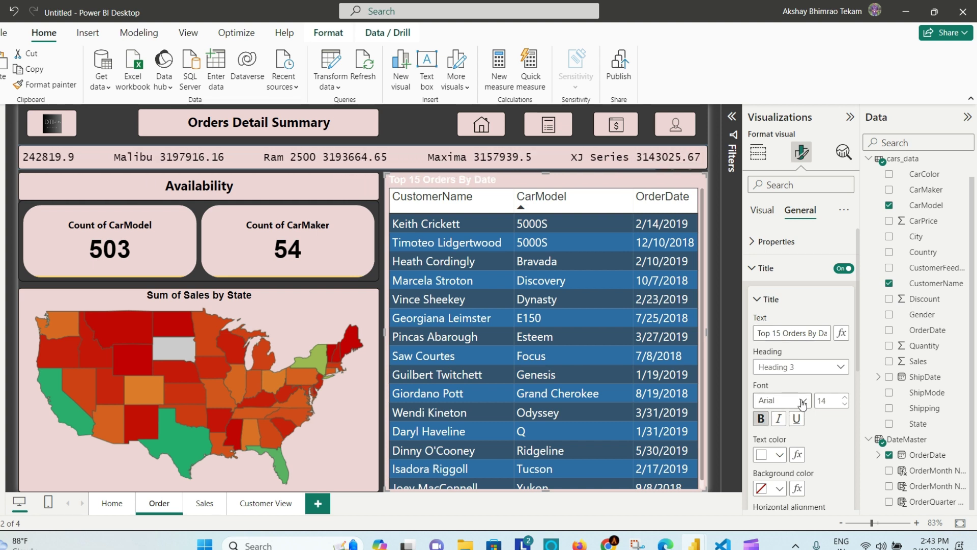
{"action": "left_click", "coordinate": [802, 404]}
{"action": "scroll", "coordinate": [800, 356], "scroll_direction": "down", "scroll_amount": 3}
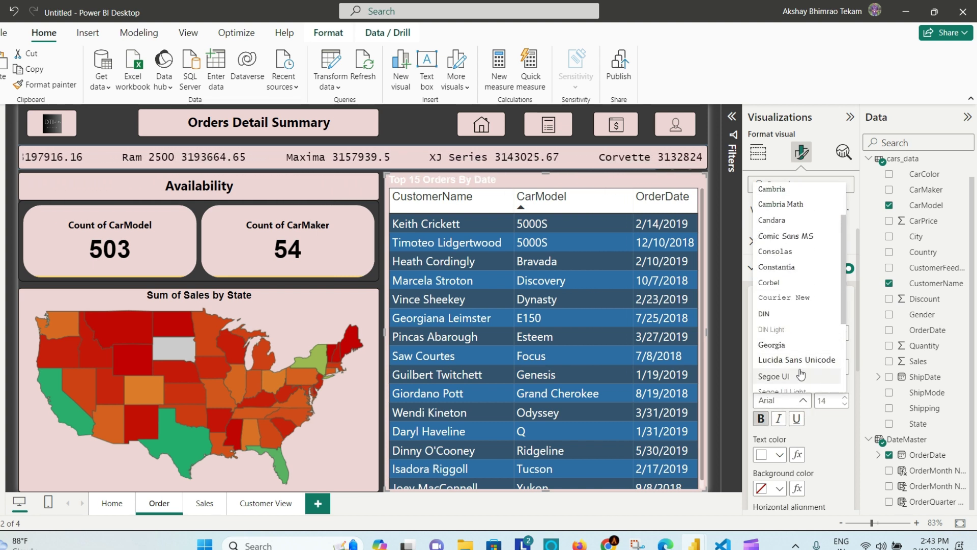
{"action": "left_click", "coordinate": [783, 377]}
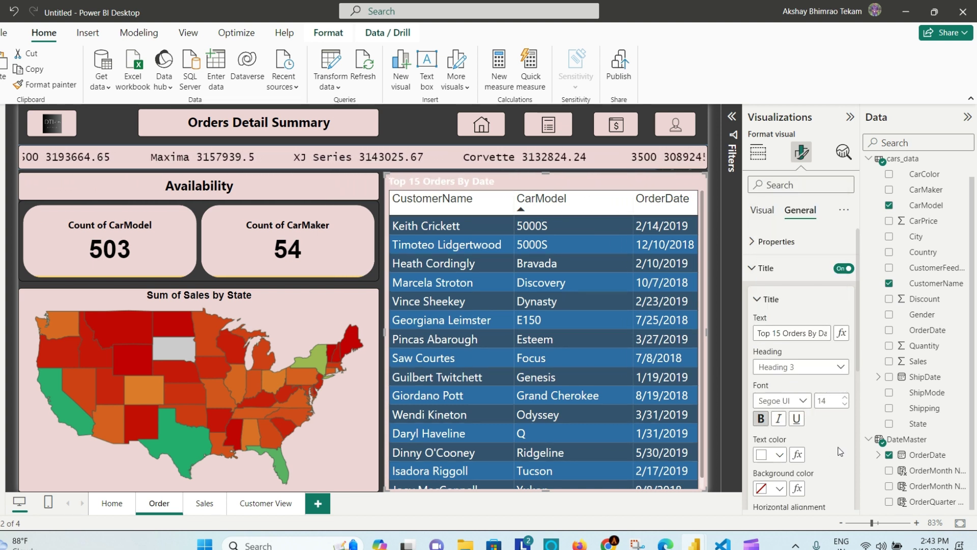
Center the order table's title, color it black and set its font size to 15
{"action": "scroll", "coordinate": [817, 451], "scroll_direction": "down", "scroll_amount": 2}
{"action": "left_click", "coordinate": [787, 444]}
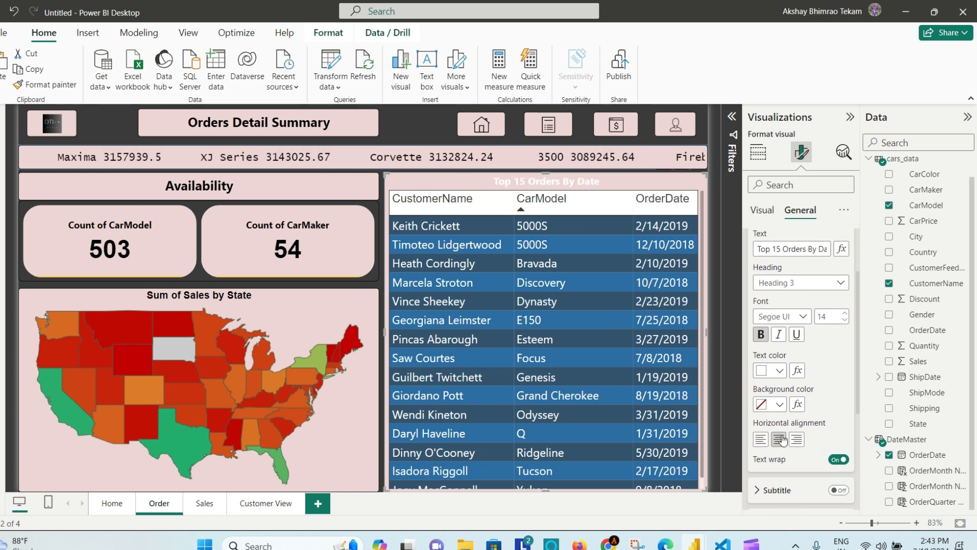
{"action": "left_click", "coordinate": [779, 370]}
{"action": "left_click", "coordinate": [788, 314]}
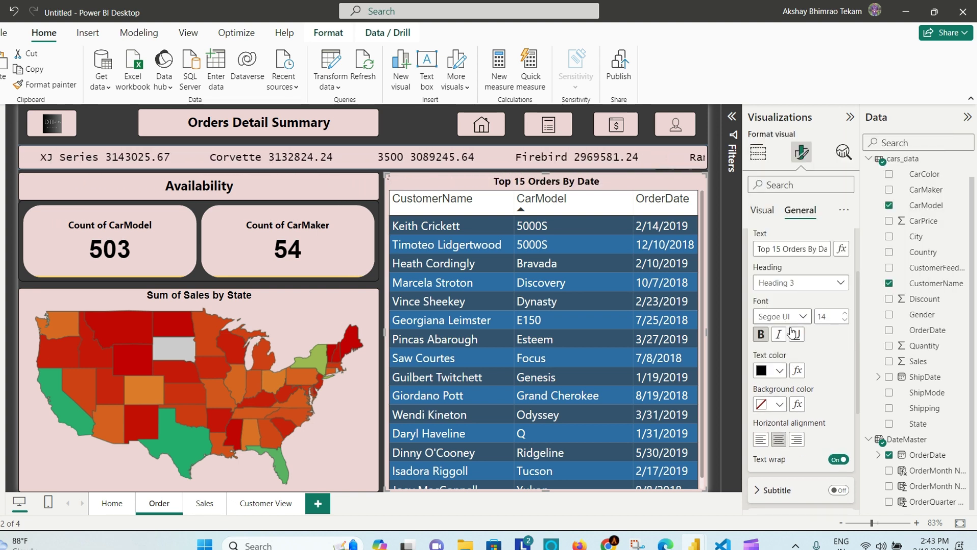
{"action": "left_click", "coordinate": [845, 313]}
{"action": "scroll", "coordinate": [610, 322], "scroll_direction": "down", "scroll_amount": 1}
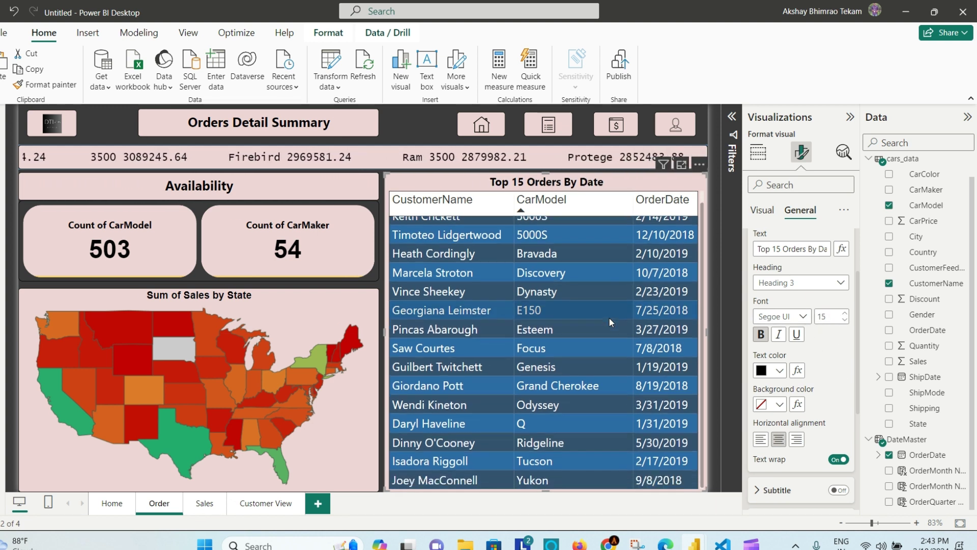
{"action": "scroll", "coordinate": [609, 318], "scroll_direction": "up", "scroll_amount": 1}
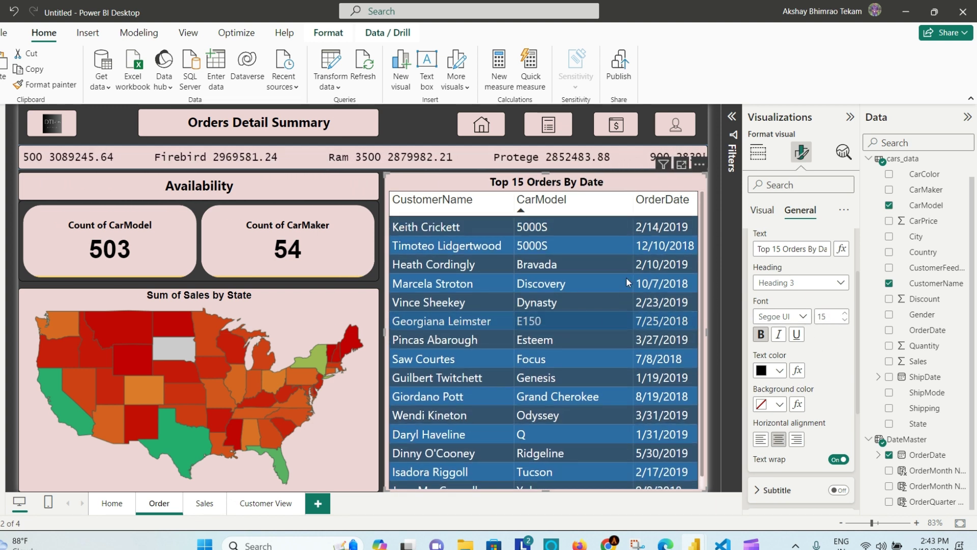
{"action": "left_click", "coordinate": [419, 121]}
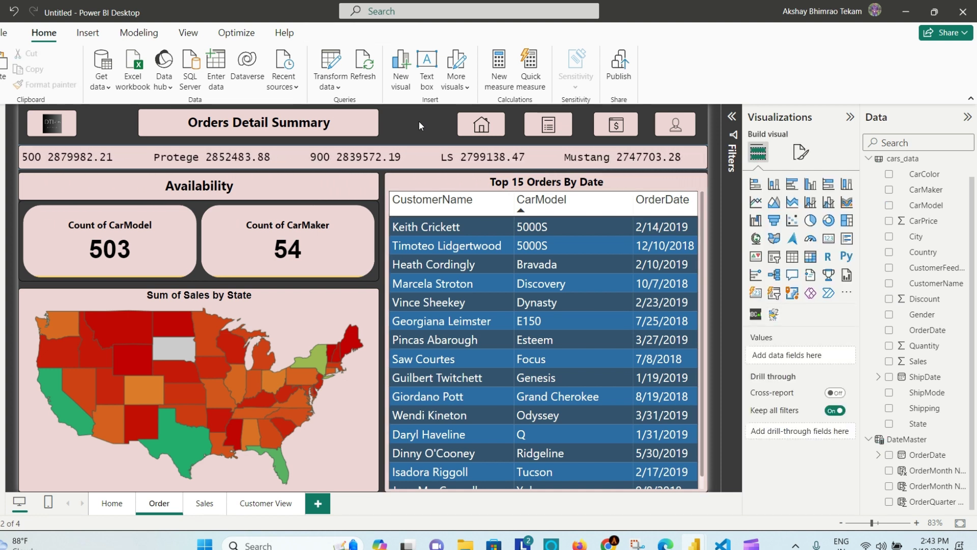
Copy the logo and the Orders Detail Summary header from the Order page onto the Sales and Customer View pages
{"action": "left_click", "coordinate": [205, 503]}
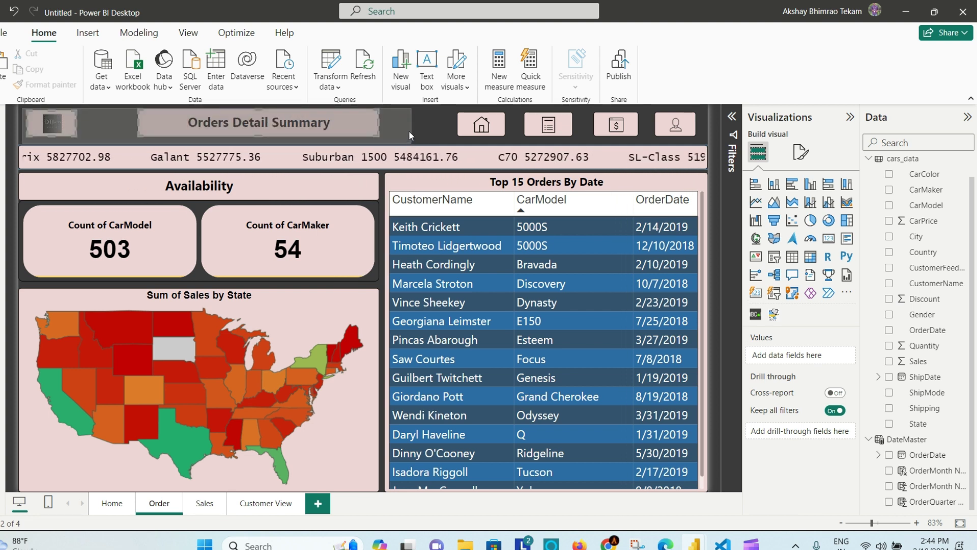
{"action": "left_click", "coordinate": [407, 129]}
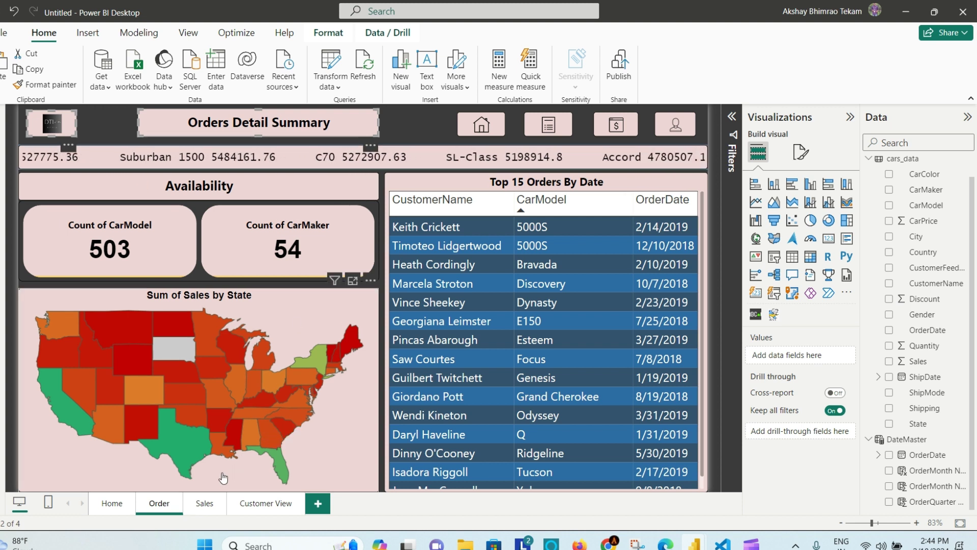
{"action": "left_click", "coordinate": [205, 503]}
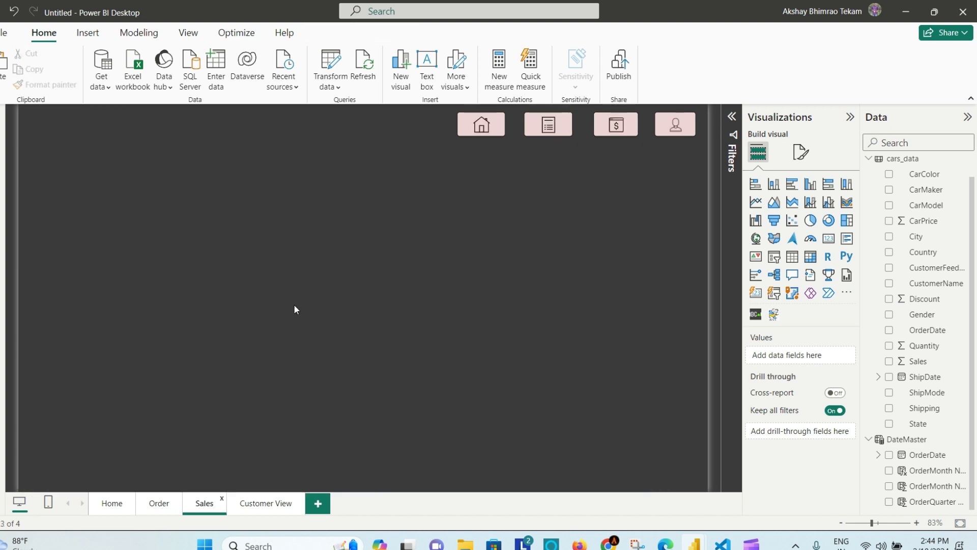
{"action": "key", "text": "ctrl+v"}
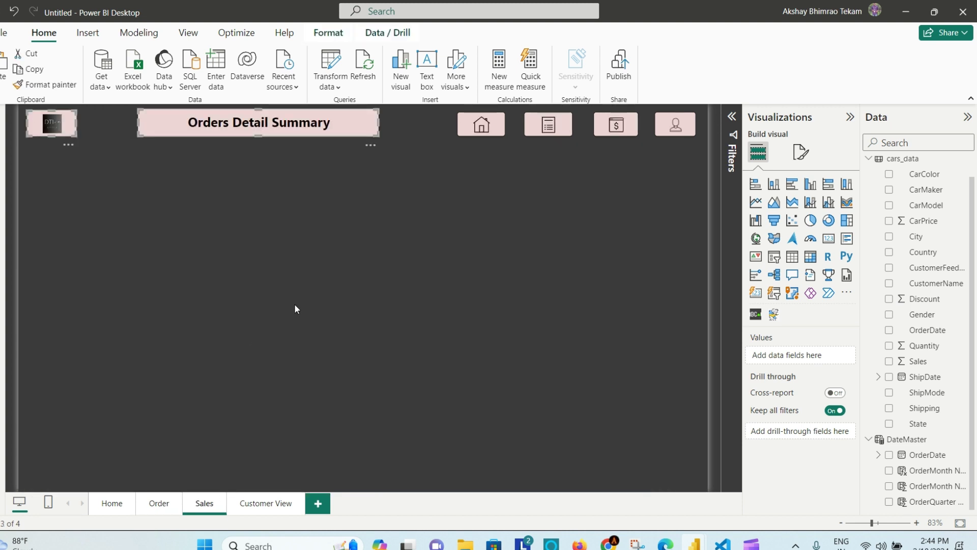
{"action": "key", "text": "ctrl+Page_Down"}
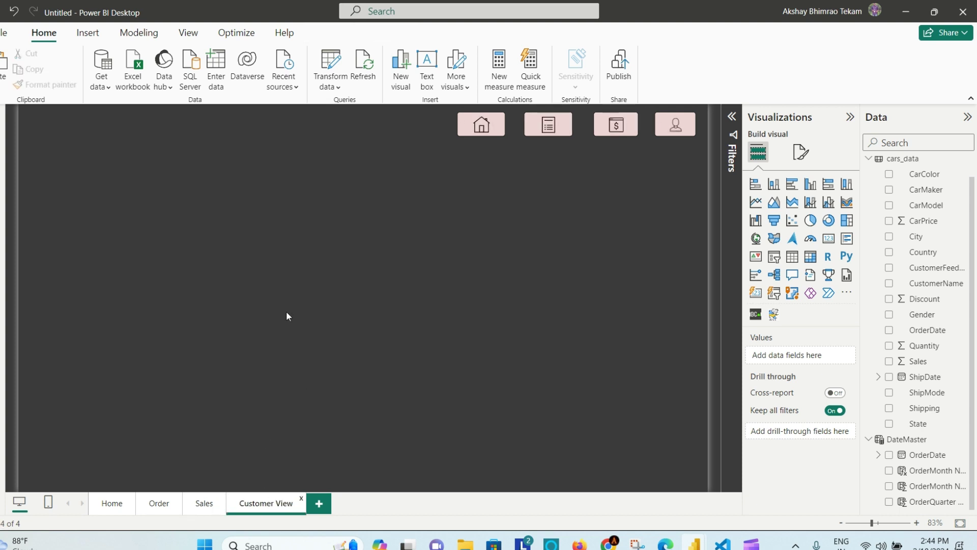
{"action": "key", "text": "ctrl+v"}
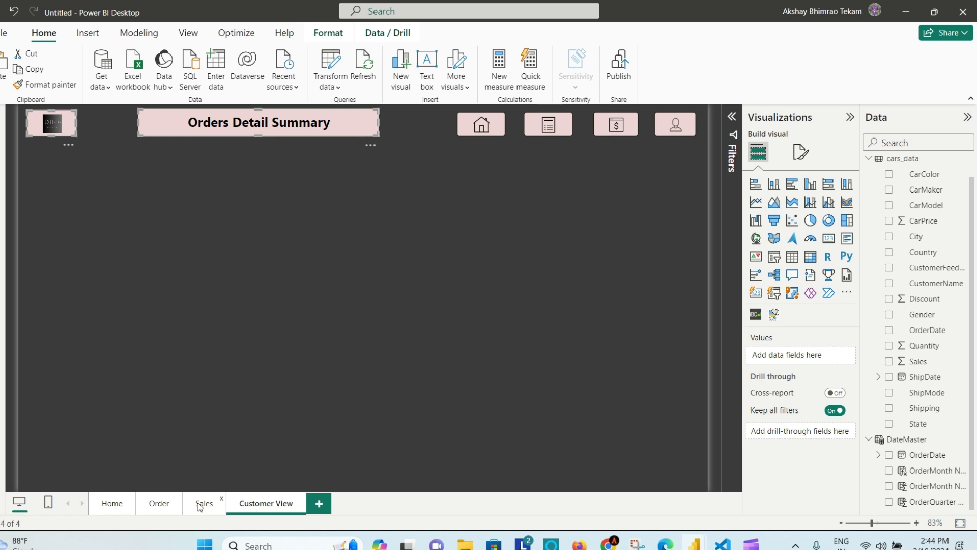
Change the header text on the Sales page to "Sales Detail Summary"
{"action": "key", "text": "ctrl+Page_Up"}
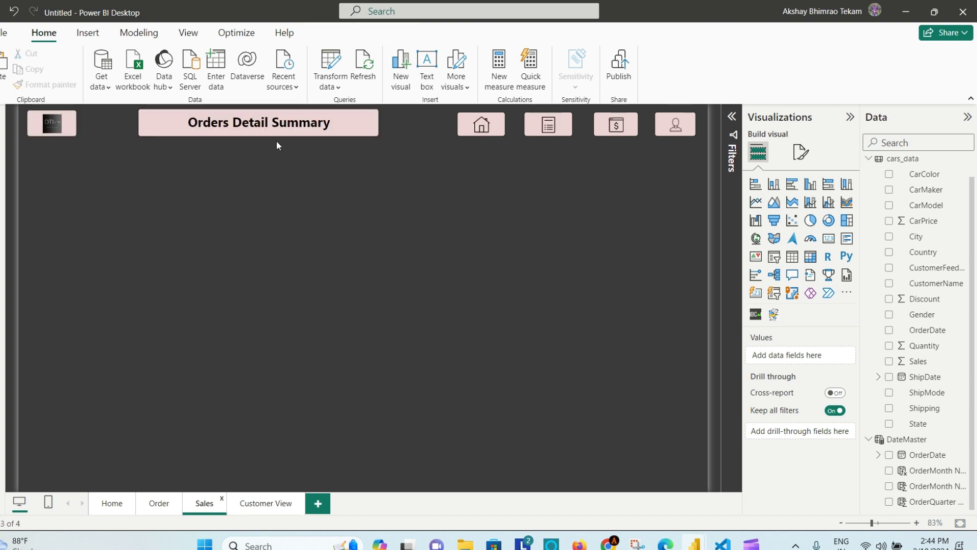
{"action": "double_click", "coordinate": [204, 124]}
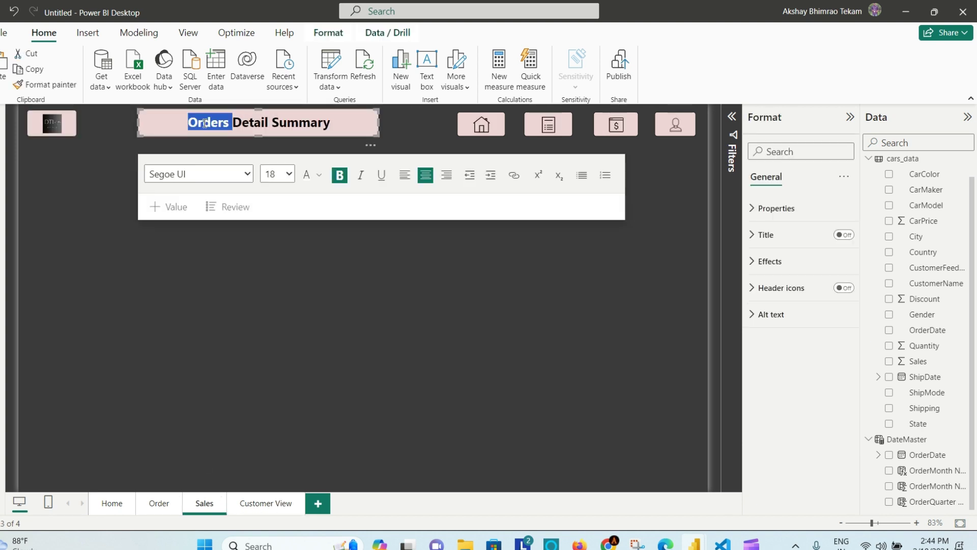
{"action": "type", "text": "Sal"}
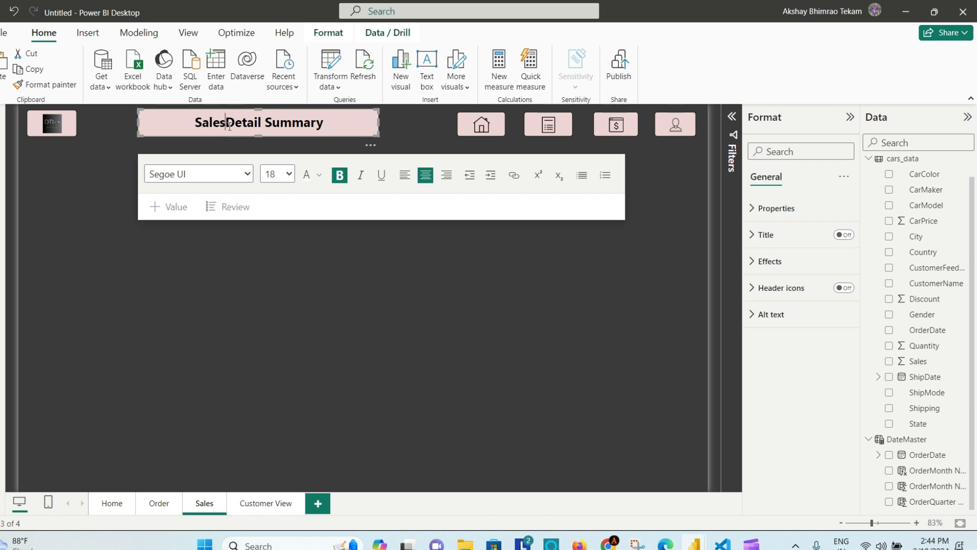
{"action": "left_click", "coordinate": [125, 220]}
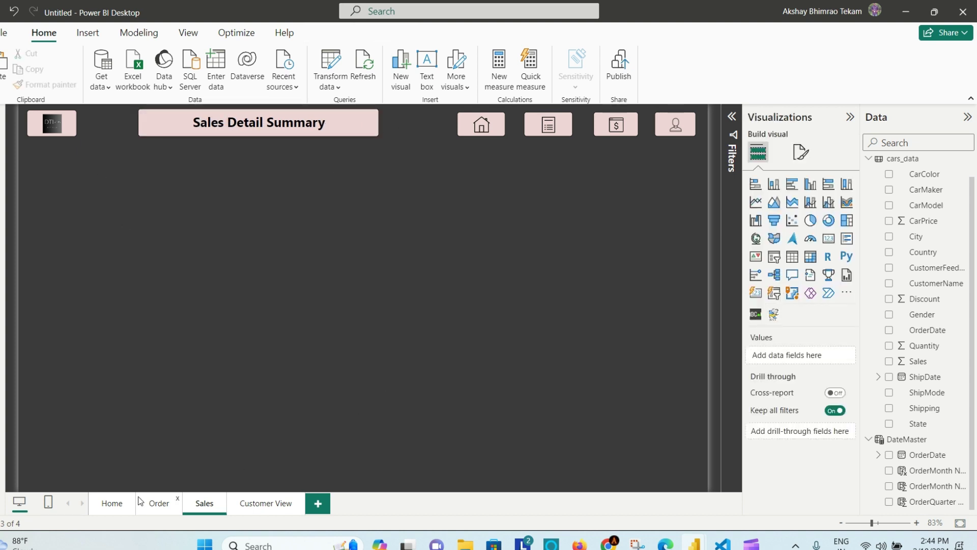
Copy the horizontal divider line below the header from the Order page onto the Sales and Customer View pages
{"action": "left_click", "coordinate": [168, 500]}
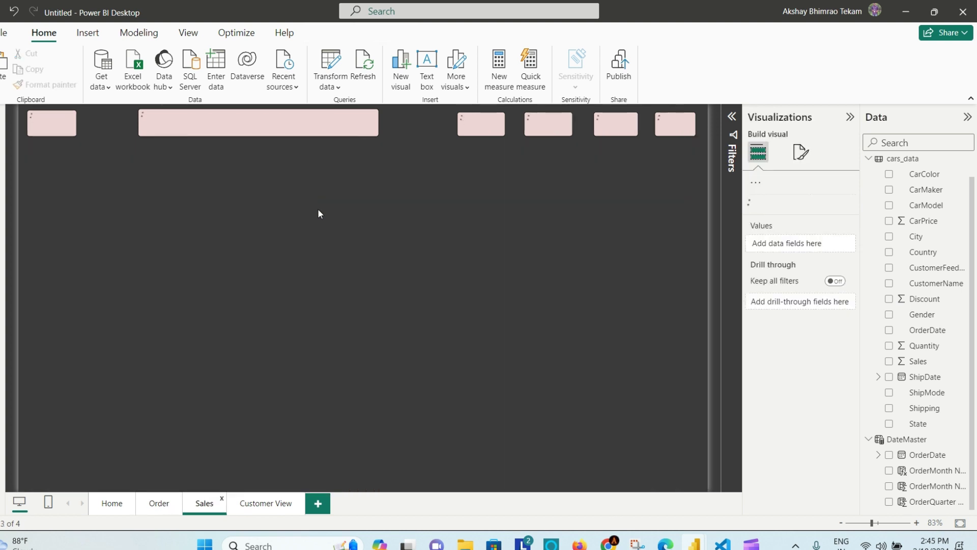
{"action": "key", "text": "ctrl+v"}
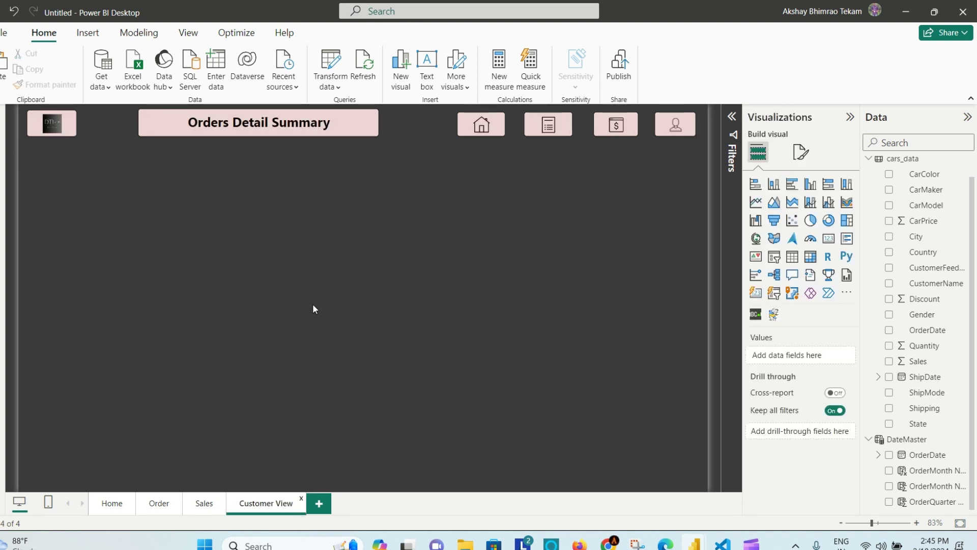
{"action": "key", "text": "ctrl+v"}
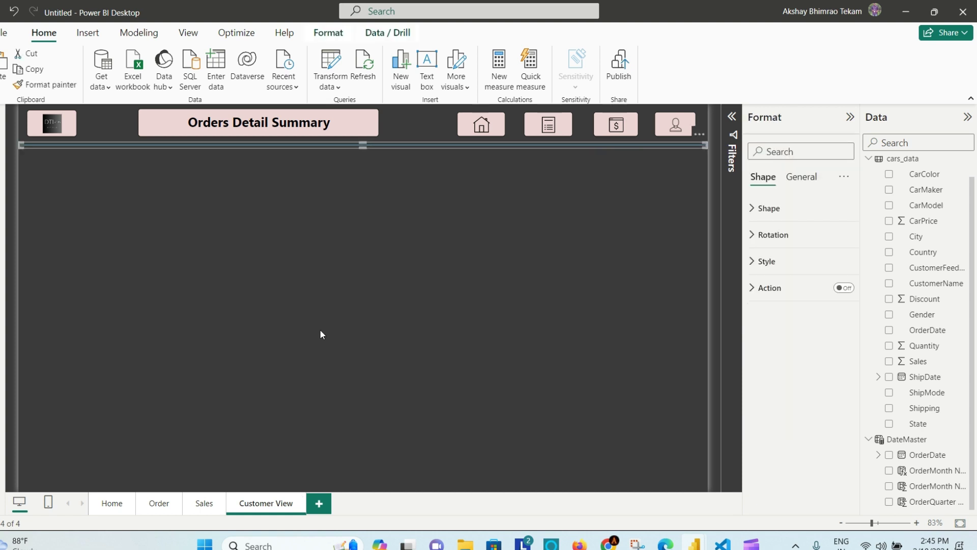
{"action": "left_click", "coordinate": [320, 352]}
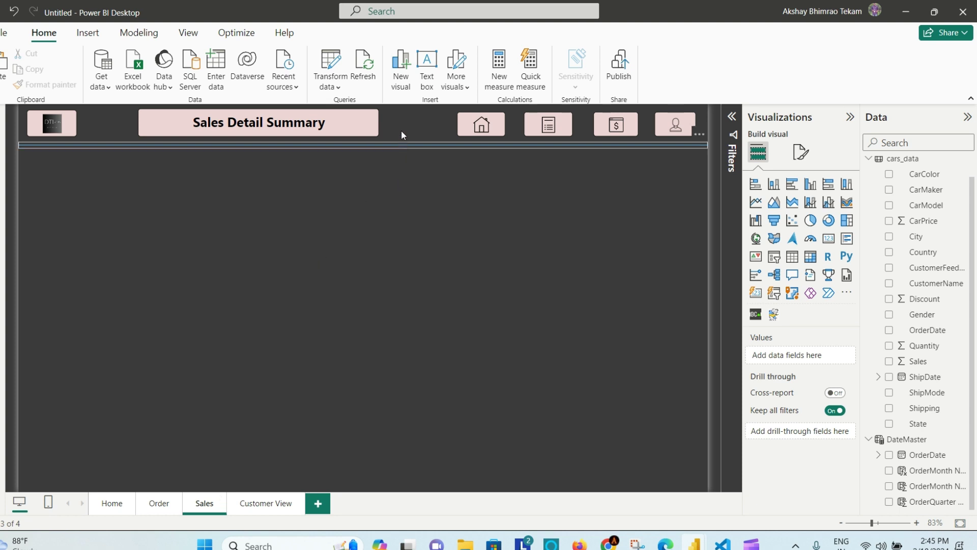
{"action": "left_click_drag", "start_coordinate": [402, 135], "coordinate": [401, 143]}
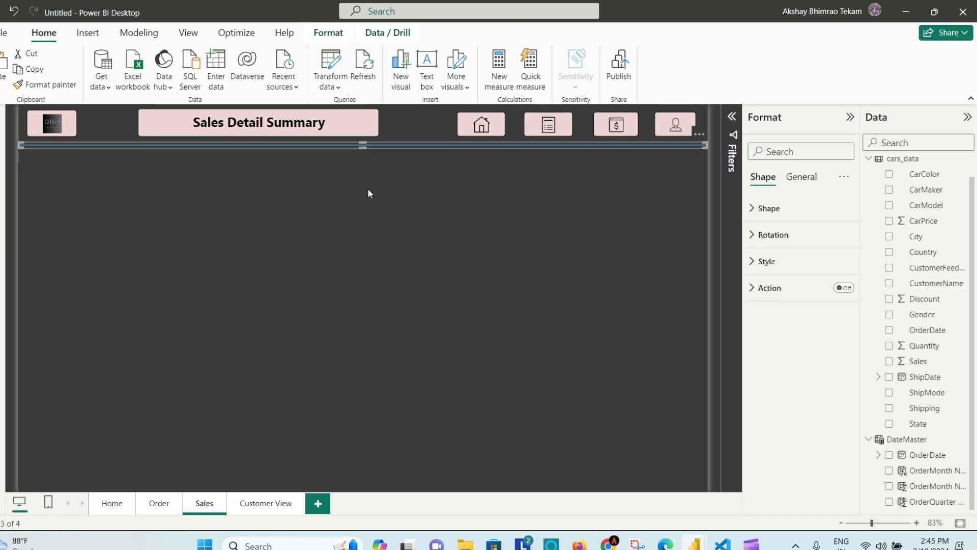
{"action": "left_click", "coordinate": [359, 244]}
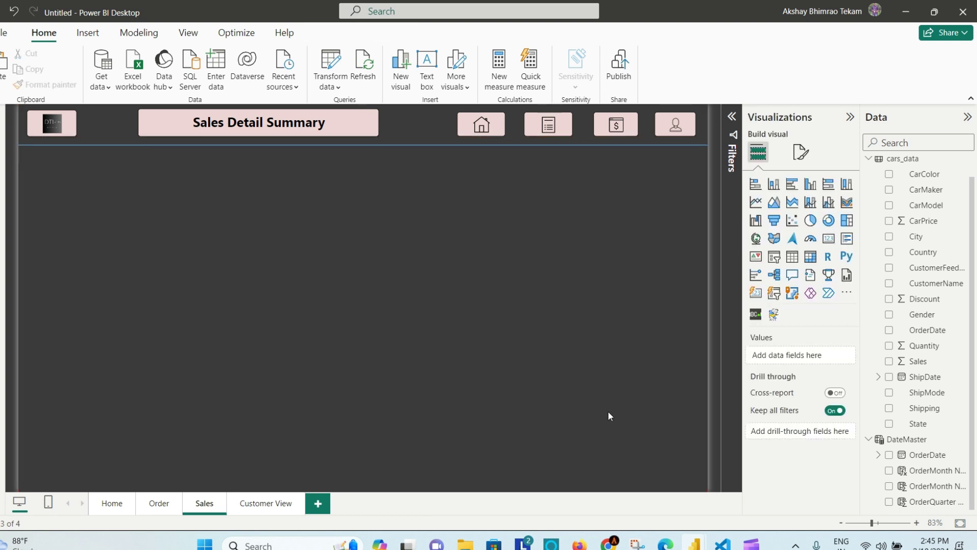
Examine the cards, slicers and charts on the Sales page of the PBI File report, and return to the untitled report
{"action": "mouse_move", "coordinate": [693, 543]}
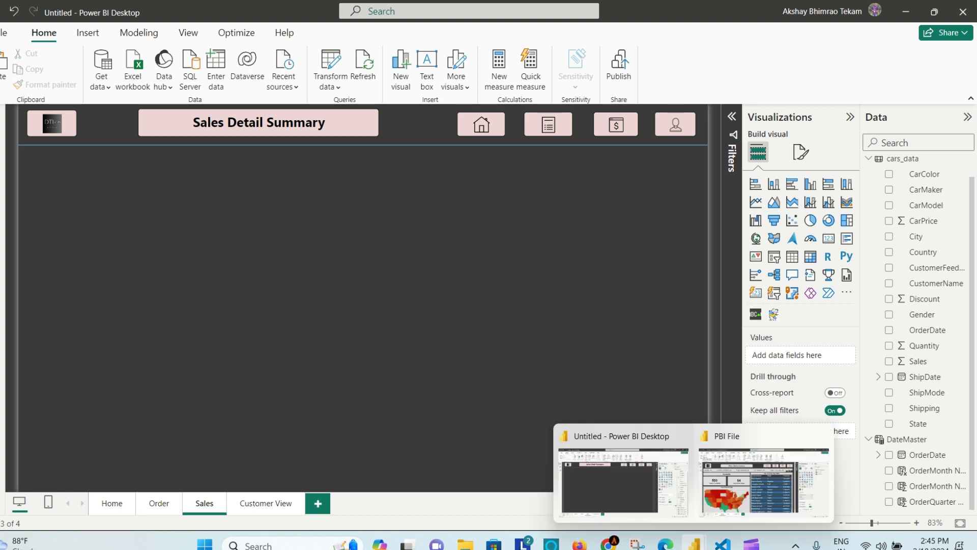
{"action": "left_click", "coordinate": [747, 491]}
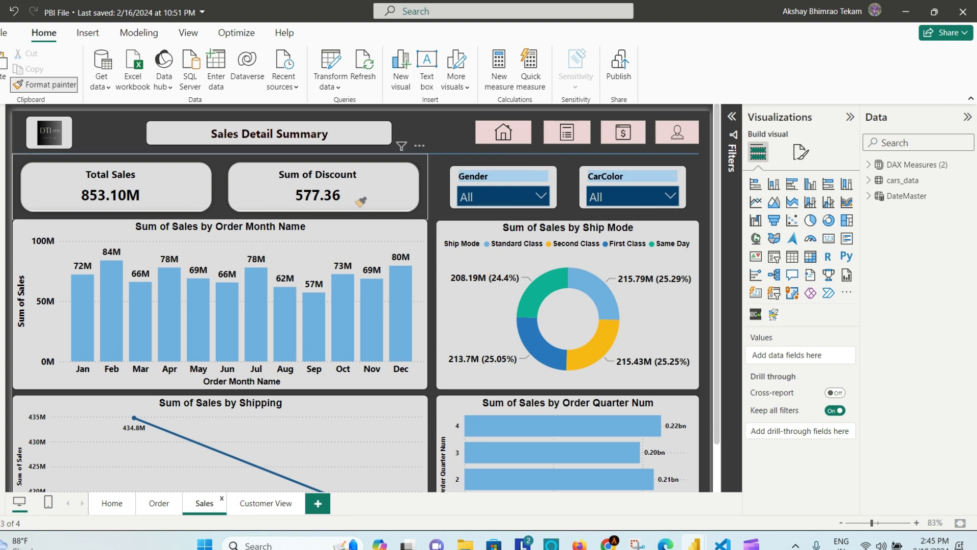
{"action": "mouse_move", "coordinate": [608, 544]}
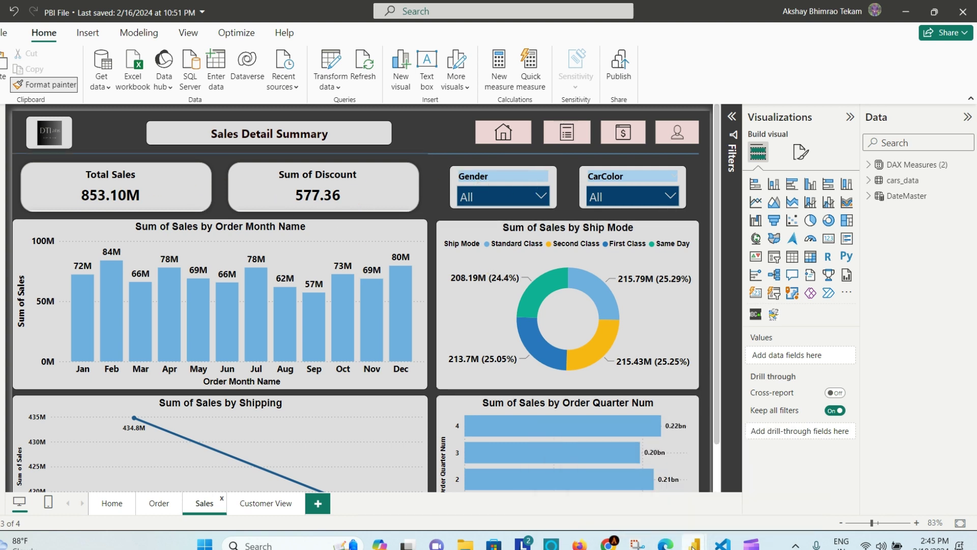
{"action": "mouse_move", "coordinate": [694, 544]}
{"action": "left_click", "coordinate": [631, 494]}
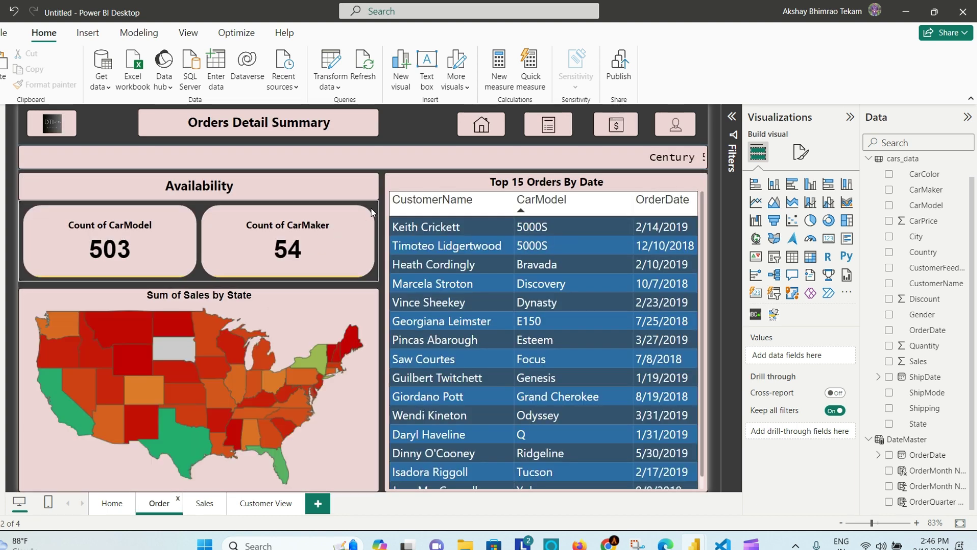
Copy the CarModel and CarMaker count cards from the Order page onto the Sales page
{"action": "left_click", "coordinate": [371, 209]}
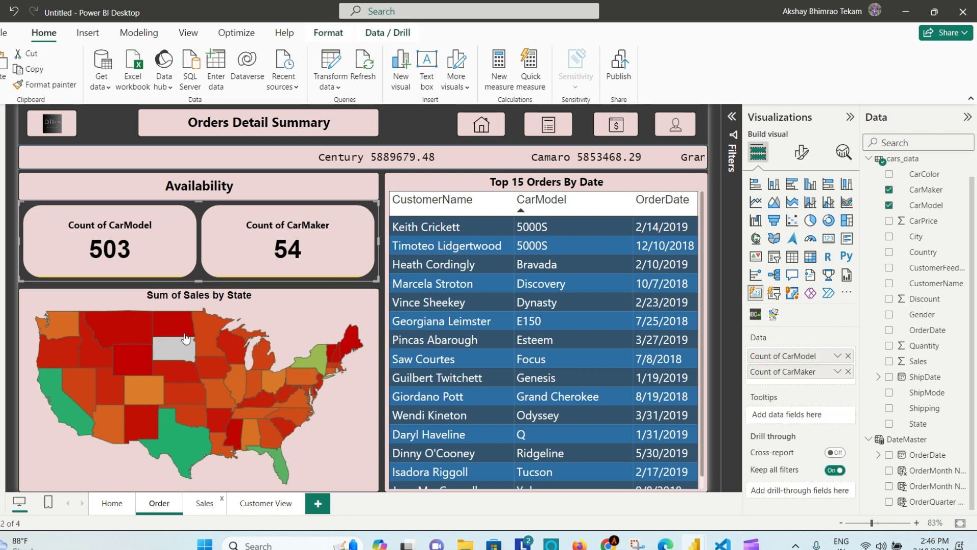
{"action": "key", "text": "ctrl+Page_Down"}
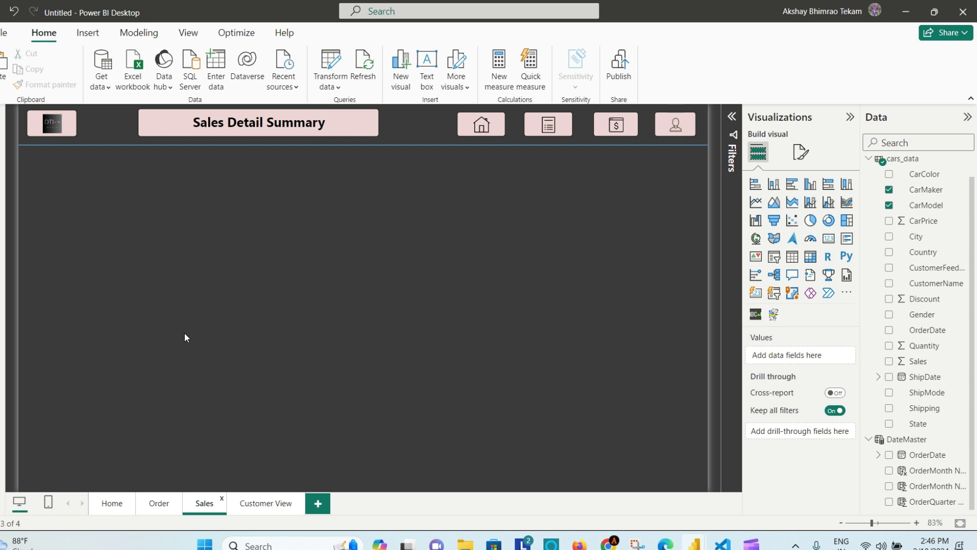
{"action": "key", "text": "ctrl+v"}
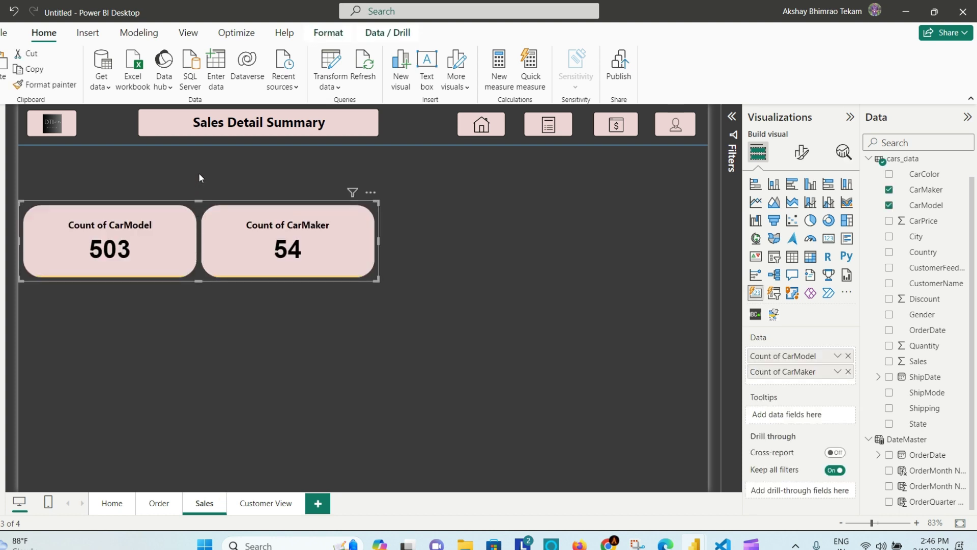
Place the pasted cards directly beneath the Sales page's divider line and reduce their height
{"action": "left_click_drag", "start_coordinate": [198, 178], "coordinate": [197, 162]}
{"action": "mouse_move", "coordinate": [198, 229]}
{"action": "left_mouse_down"}
{"action": "mouse_move", "coordinate": [204, 204]}
{"action": "mouse_move", "coordinate": [207, 212]}
{"action": "left_mouse_up"}
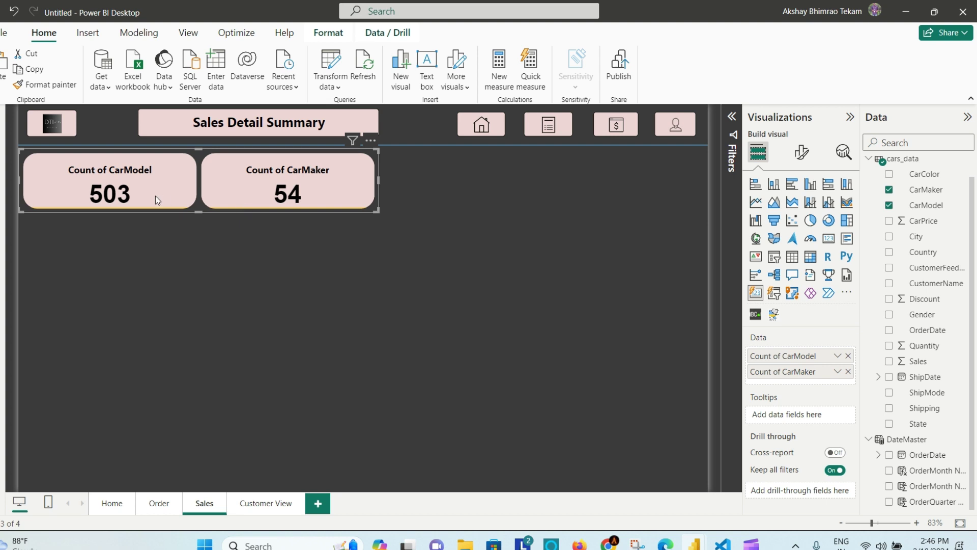
{"action": "left_click_drag", "start_coordinate": [198, 211], "coordinate": [197, 201]}
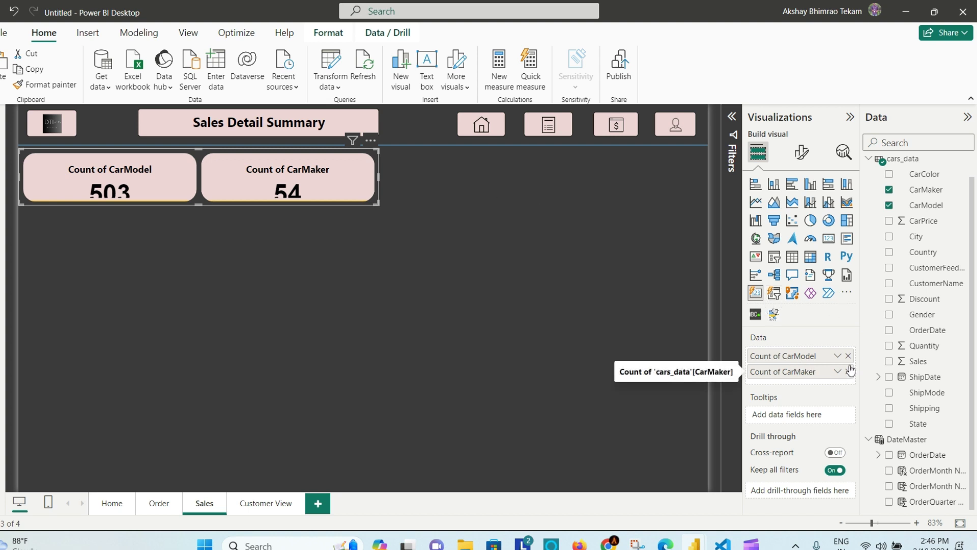
Remove the CarModel and CarMaker count fields from the card visual on the Sales page
{"action": "mouse_move", "coordinate": [697, 543]}
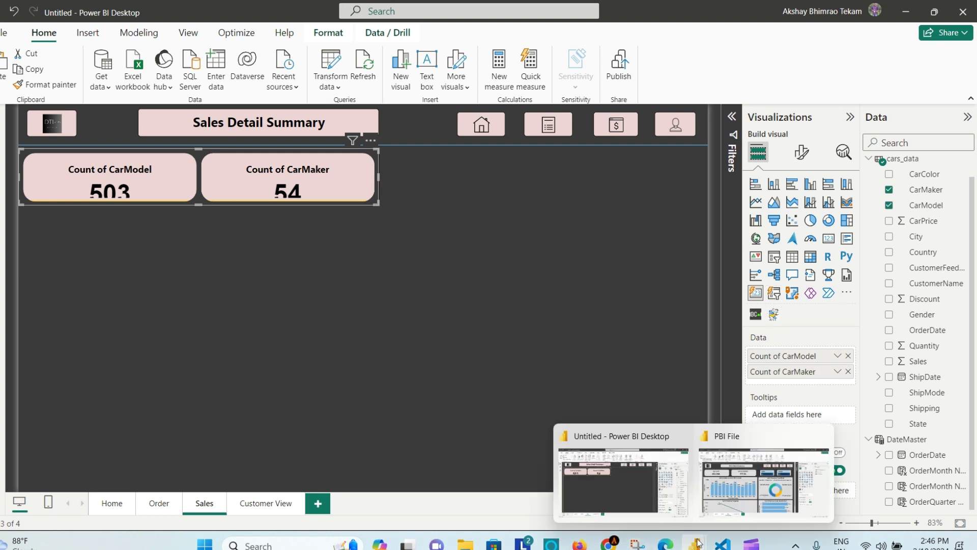
{"action": "mouse_move", "coordinate": [765, 488]}
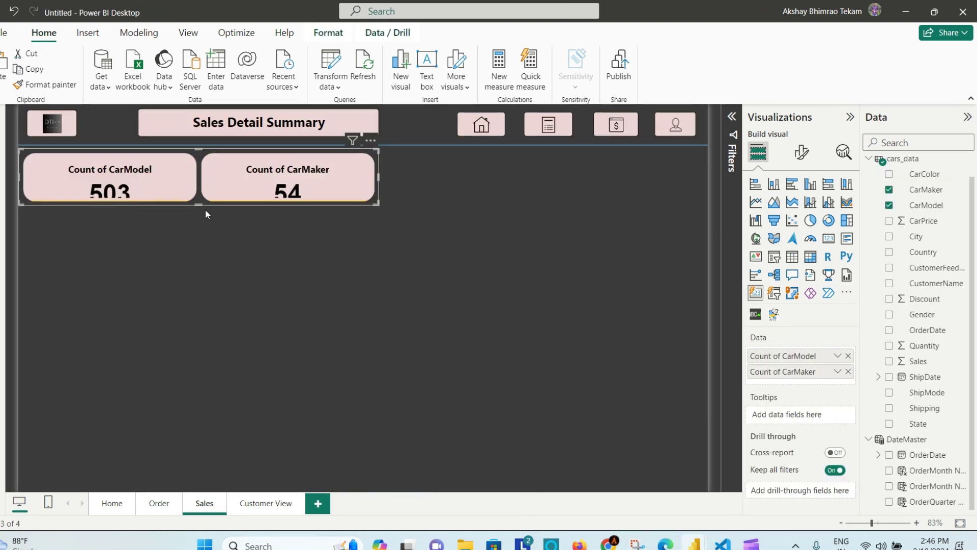
{"action": "left_click", "coordinate": [848, 355]}
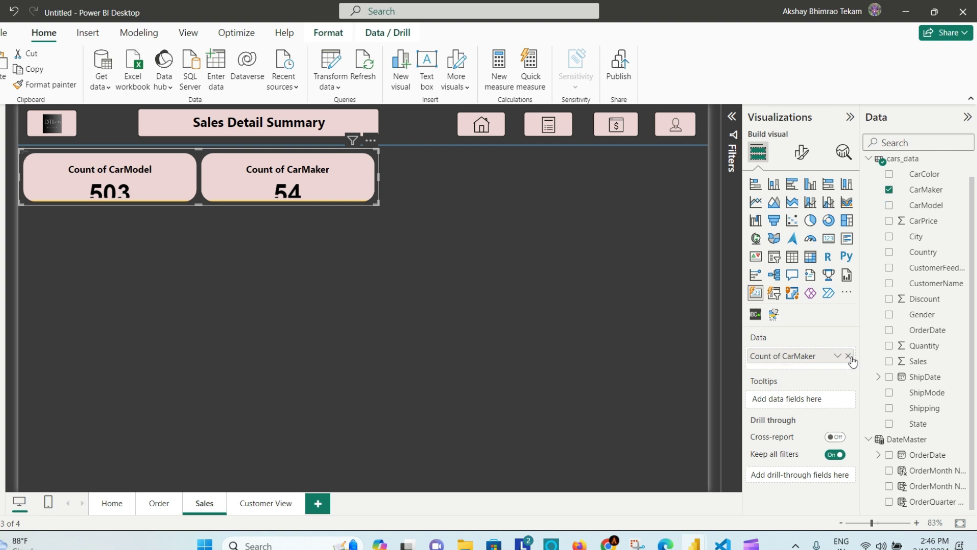
{"action": "left_click", "coordinate": [848, 355]}
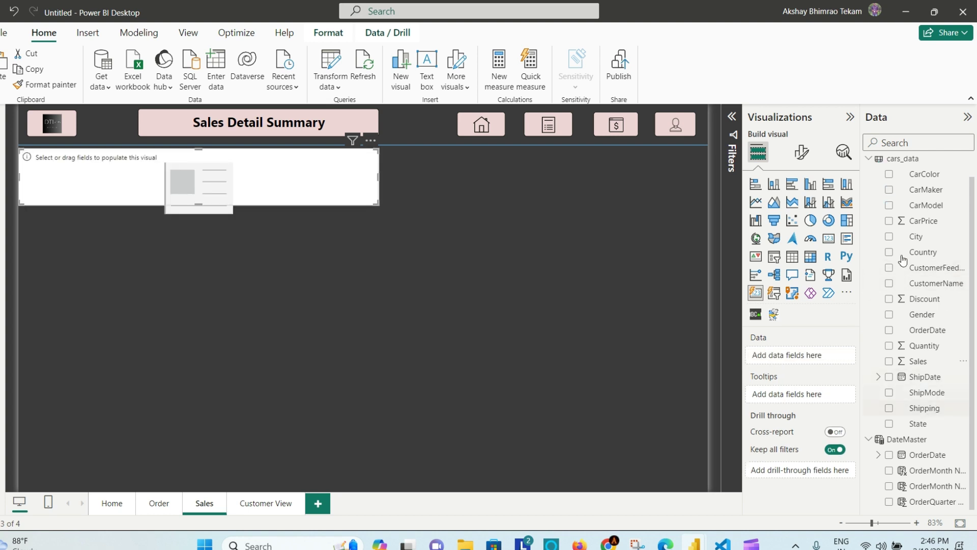
Add the TotalSales measure and the Discount field from cars_data to the empty card visual
{"action": "scroll", "coordinate": [872, 219], "scroll_direction": "up", "scroll_amount": 1}
{"action": "left_click", "coordinate": [868, 164]}
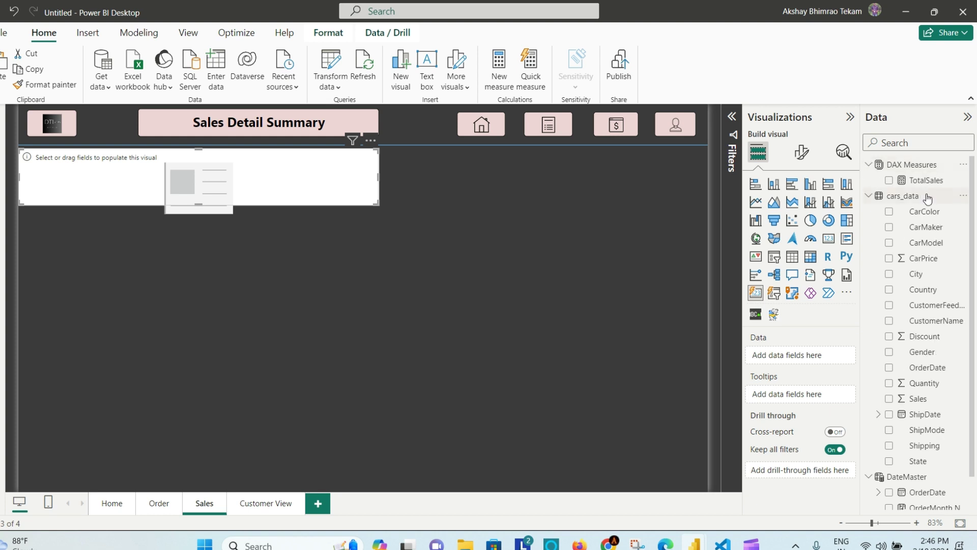
{"action": "left_click_drag", "start_coordinate": [932, 186], "coordinate": [148, 173]}
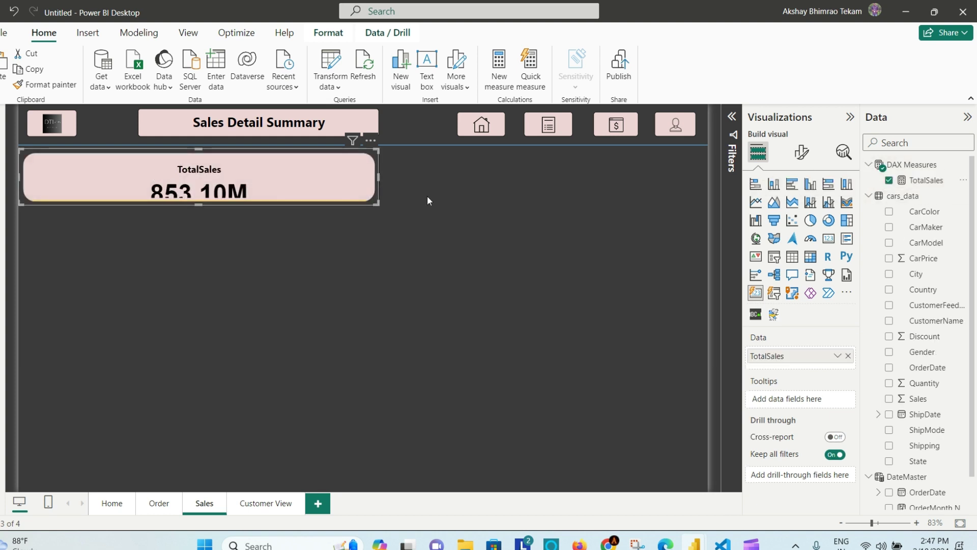
{"action": "scroll", "coordinate": [938, 338], "scroll_direction": "down", "scroll_amount": 1}
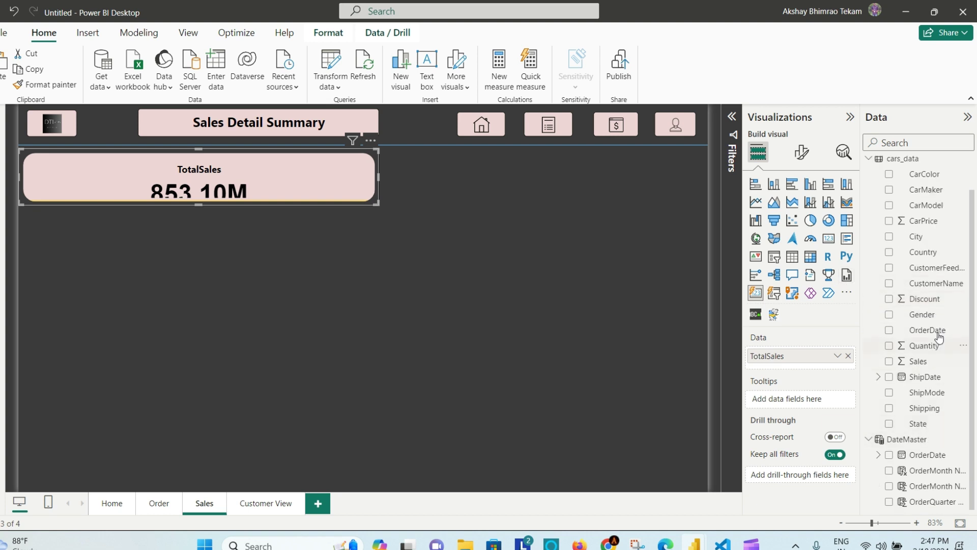
{"action": "left_click_drag", "start_coordinate": [930, 299], "coordinate": [332, 173]}
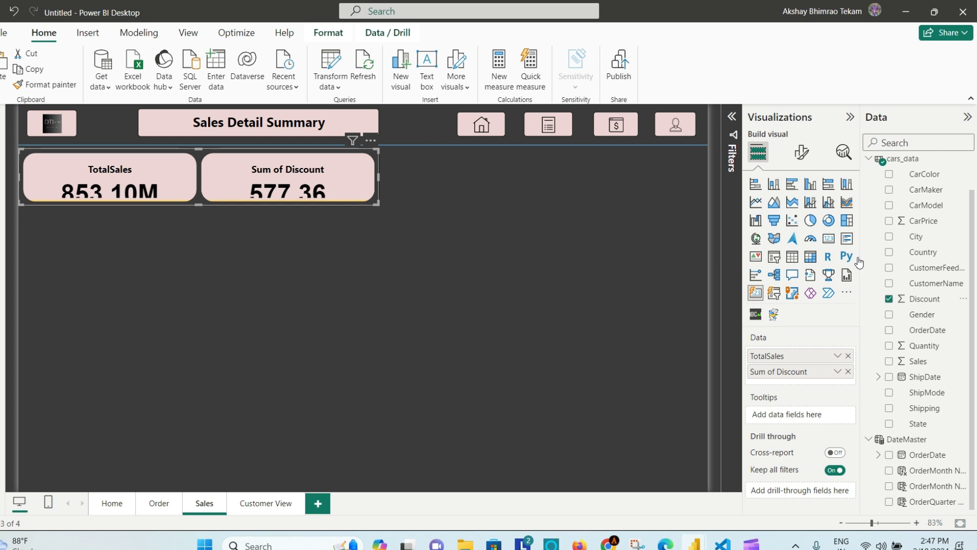
Reduce the callout values' font size to 25 for all series in the TotalSales and Sum of Discount card visual
{"action": "left_click", "coordinate": [802, 152]}
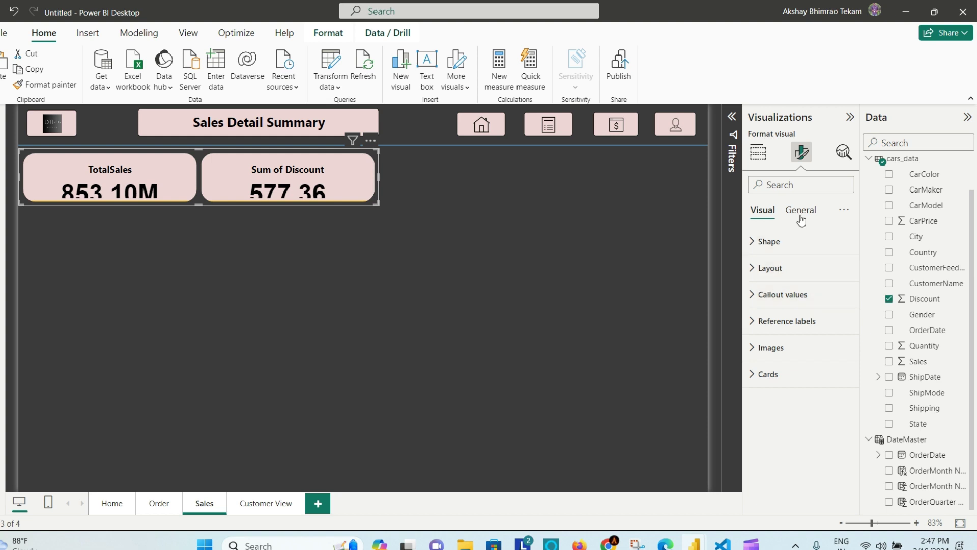
{"action": "left_click", "coordinate": [768, 374]}
{"action": "scroll", "coordinate": [801, 402], "scroll_direction": "down", "scroll_amount": 4}
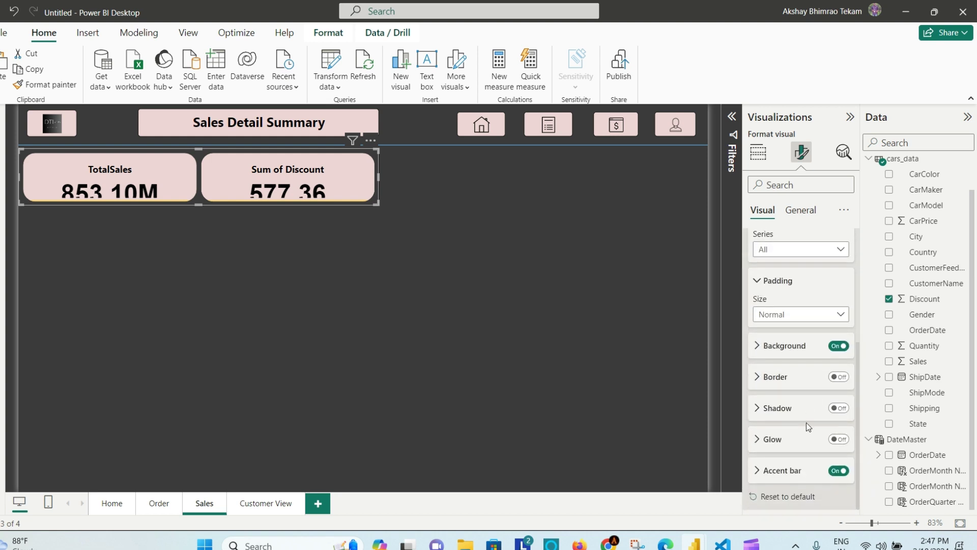
{"action": "scroll", "coordinate": [806, 420], "scroll_direction": "up", "scroll_amount": 5}
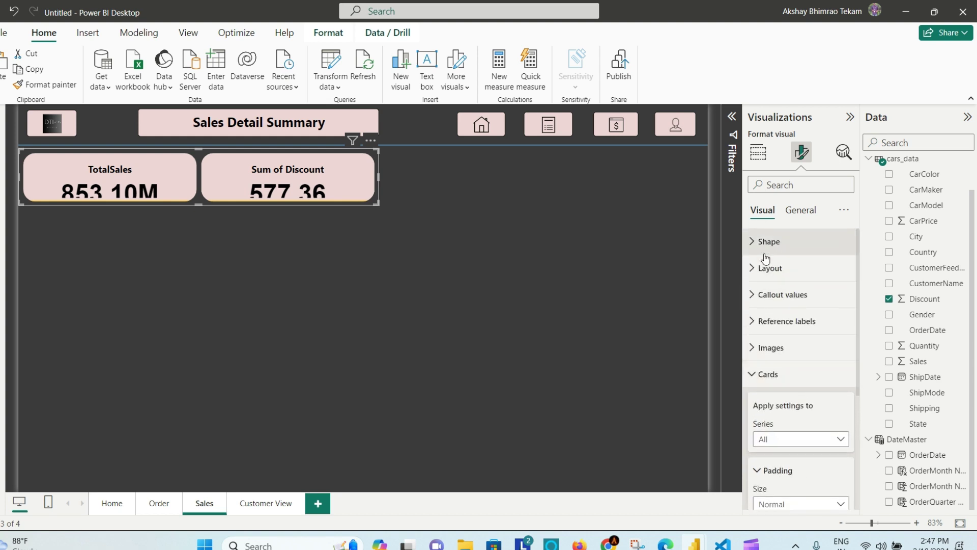
{"action": "left_click", "coordinate": [804, 303]}
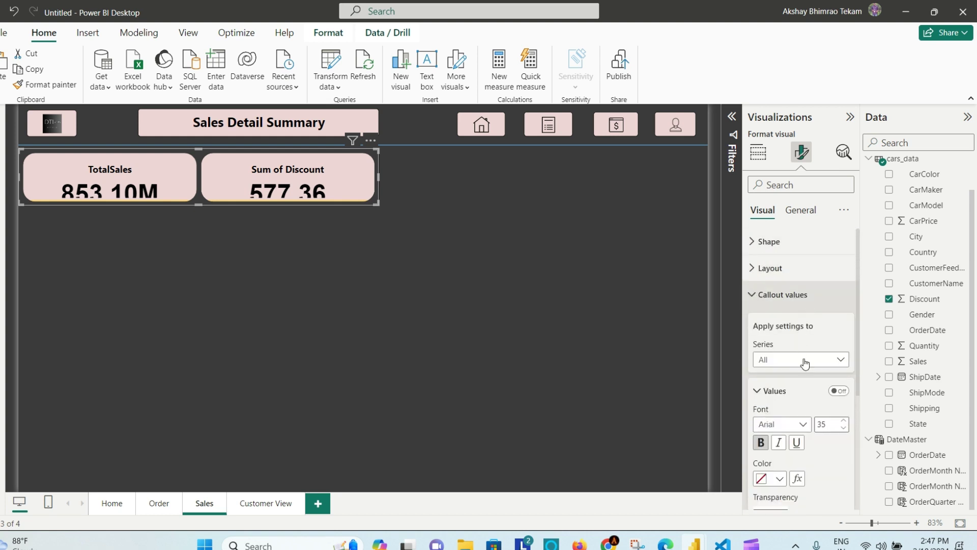
{"action": "scroll", "coordinate": [808, 361], "scroll_direction": "down", "scroll_amount": 2}
{"action": "scroll", "coordinate": [808, 362], "scroll_direction": "down", "scroll_amount": 1}
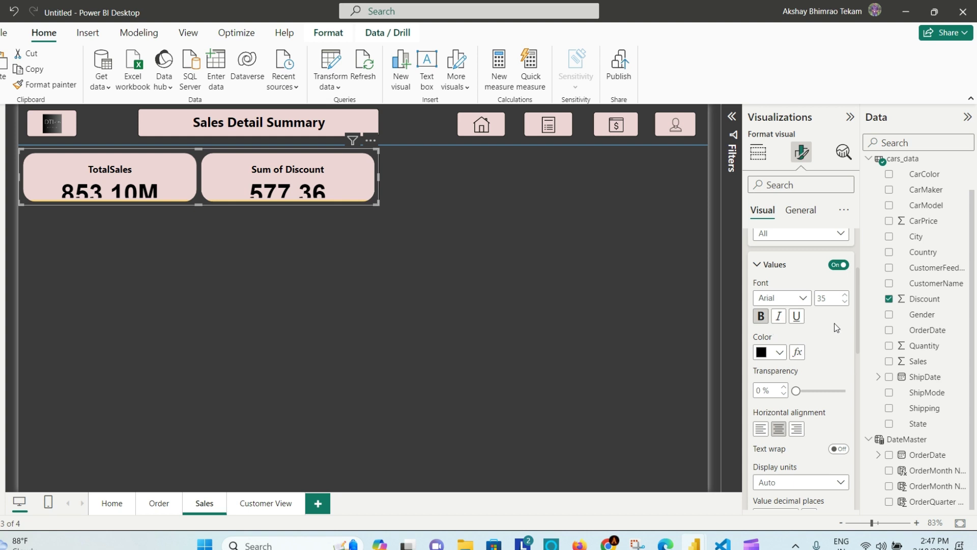
{"action": "left_click", "coordinate": [845, 303]}
{"action": "left_click", "coordinate": [845, 303]}
{"action": "left_click", "coordinate": [845, 302]}
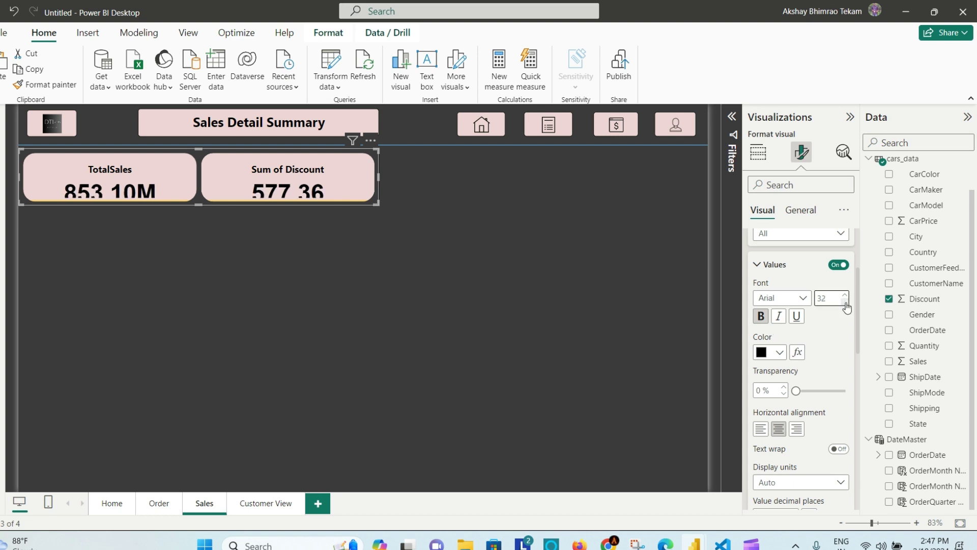
{"action": "left_click", "coordinate": [845, 302]}
{"action": "left_click", "coordinate": [845, 303]}
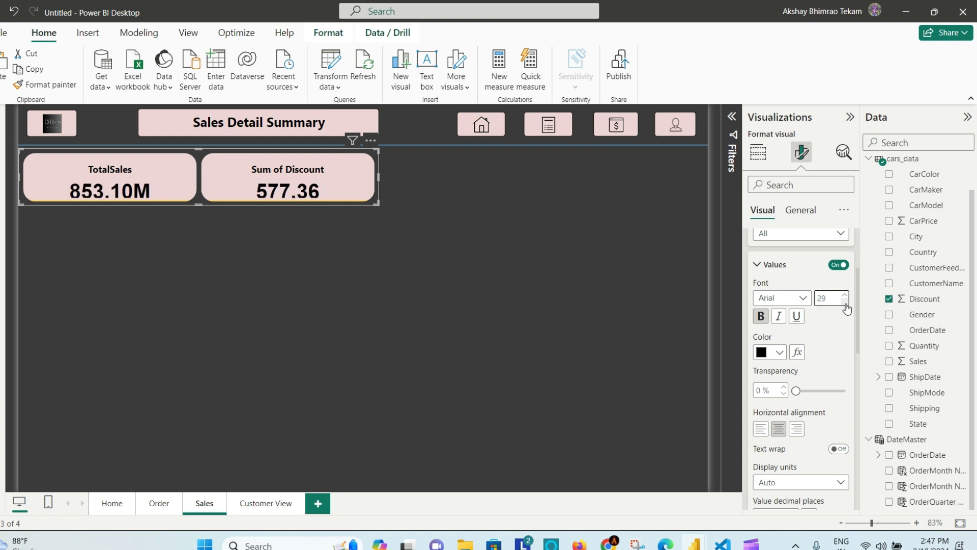
{"action": "left_click", "coordinate": [845, 303]}
{"action": "left_click", "coordinate": [845, 303]}
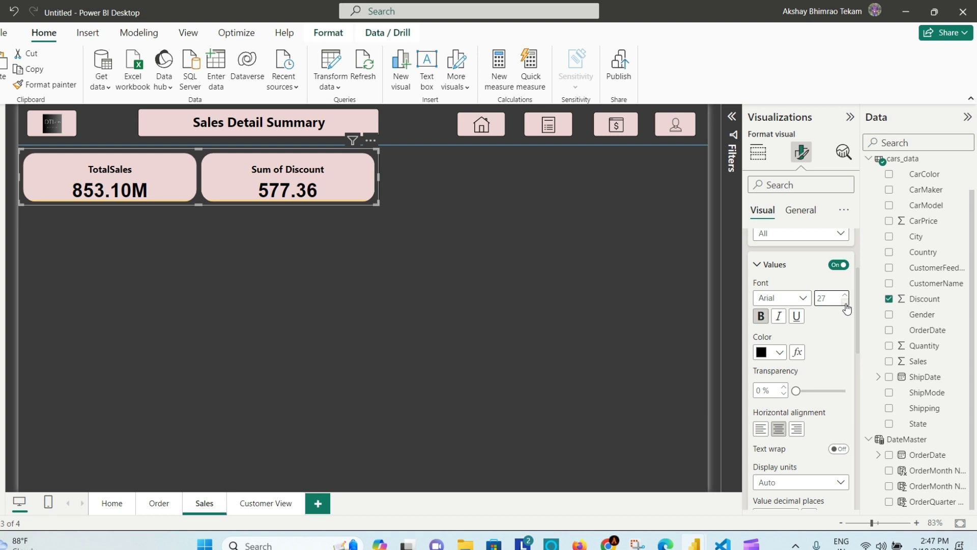
{"action": "left_click", "coordinate": [845, 303]}
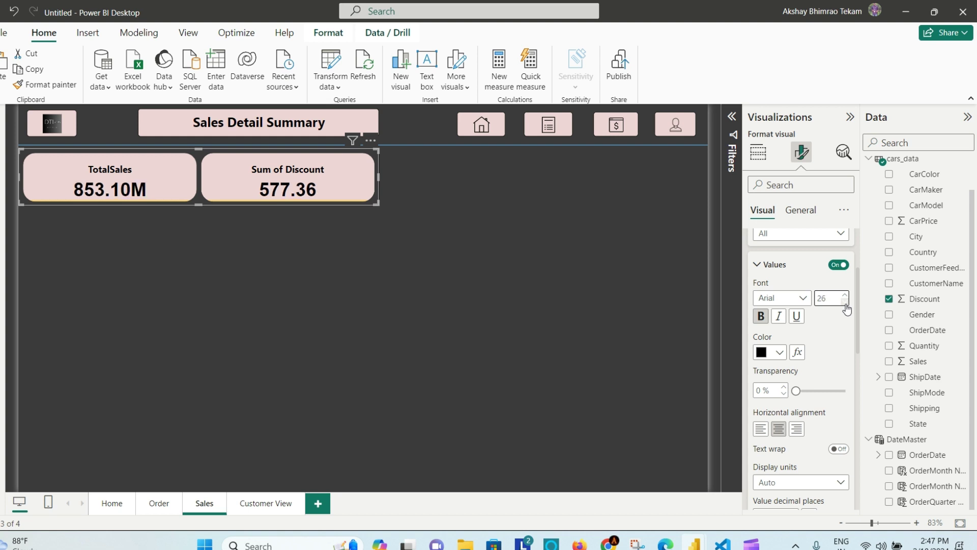
{"action": "left_click", "coordinate": [845, 302]}
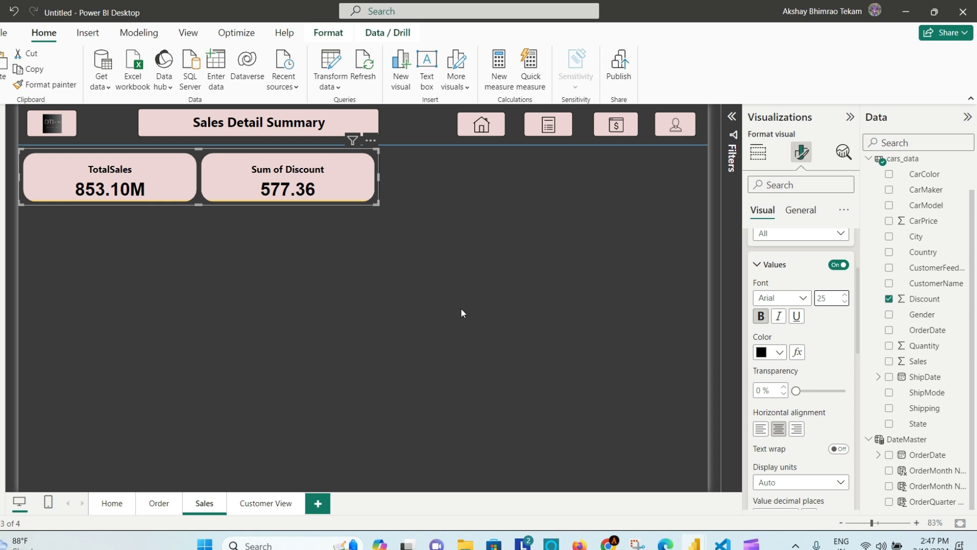
{"action": "left_click", "coordinate": [426, 237]}
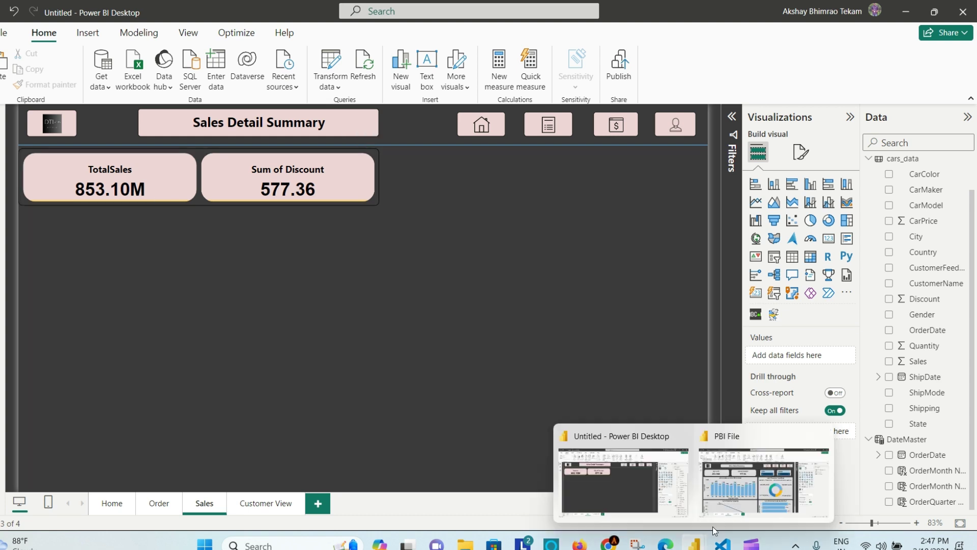
Build a large stacked column chart below the cards, plotting Sales on the Y-axis by DateMaster's OrderMonth Name on the X-axis
{"action": "mouse_move", "coordinate": [735, 502]}
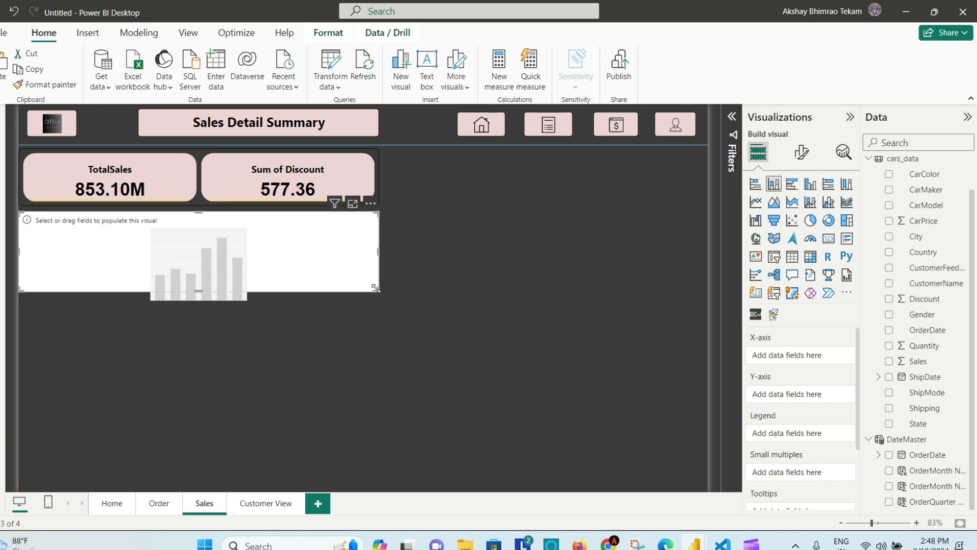
{"action": "left_click_drag", "start_coordinate": [378, 293], "coordinate": [408, 374]}
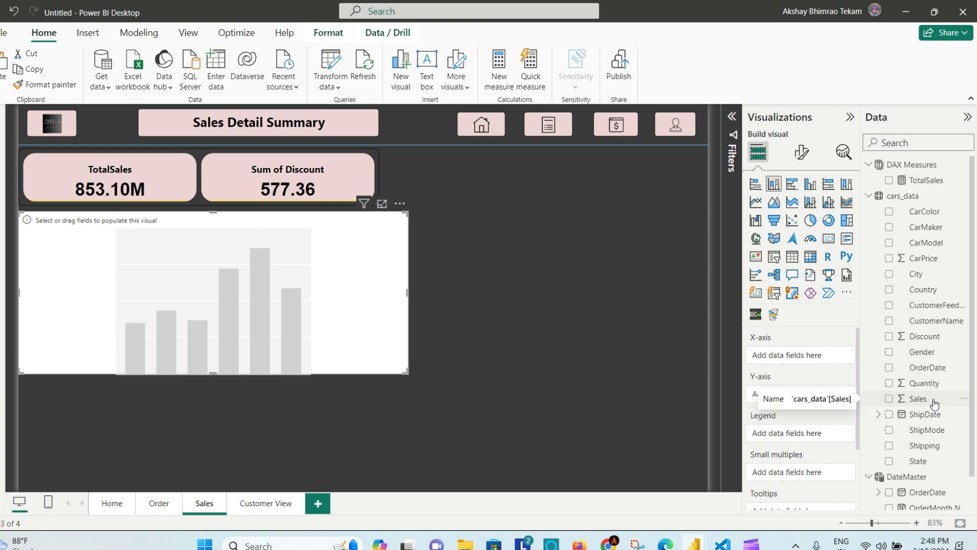
{"action": "left_click_drag", "start_coordinate": [935, 404], "coordinate": [310, 279]}
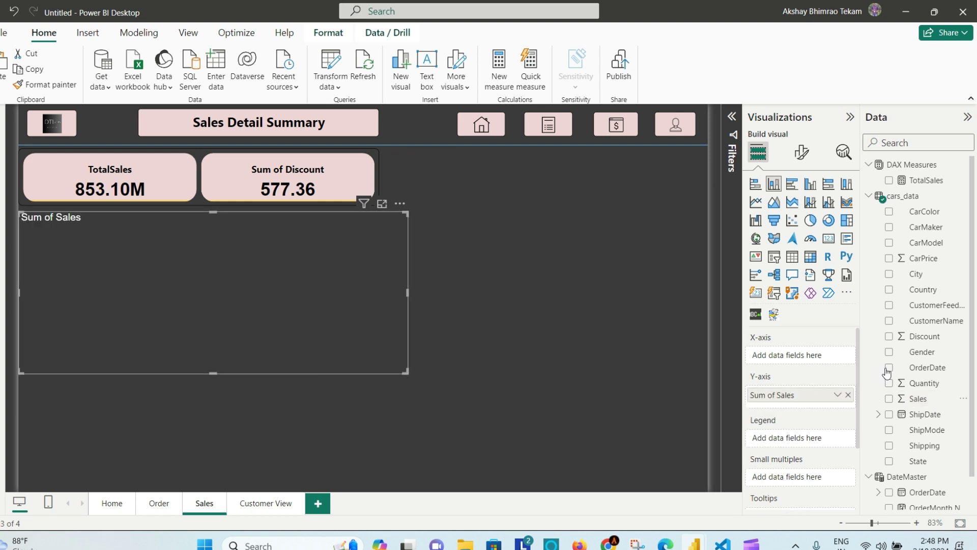
{"action": "scroll", "coordinate": [911, 394], "scroll_direction": "down", "scroll_amount": 1}
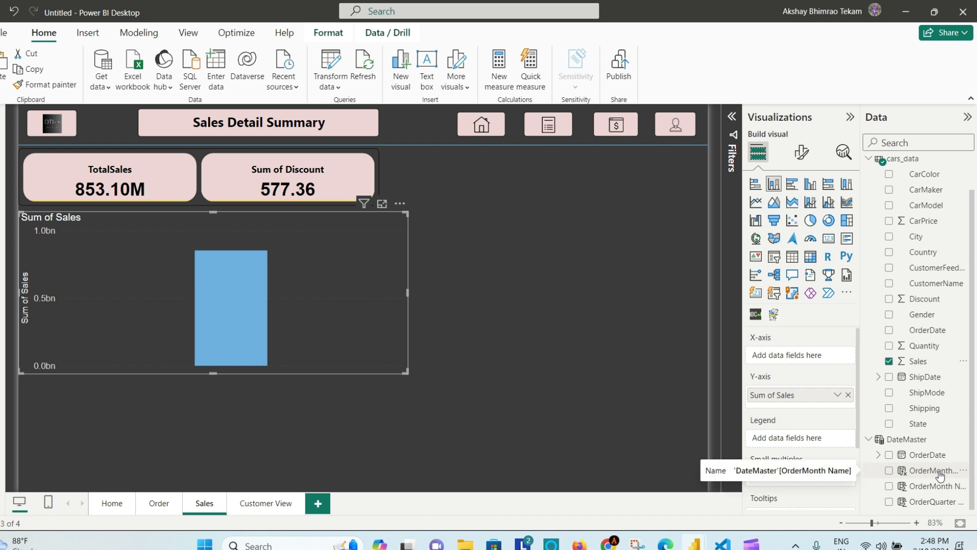
{"action": "left_click_drag", "start_coordinate": [940, 474], "coordinate": [307, 248]}
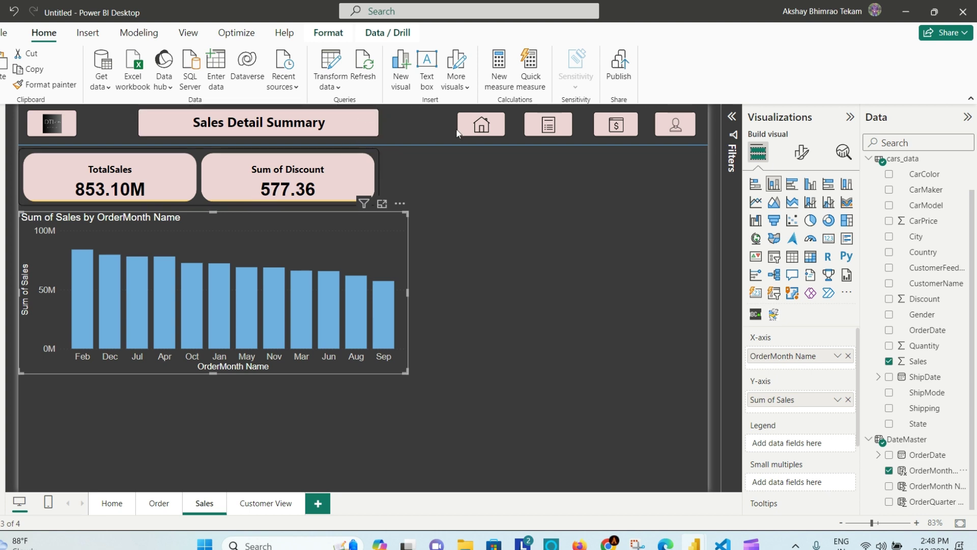
Copy the home icon's formatting onto the monthly sales column chart with Format painter
{"action": "left_click", "coordinate": [480, 123]}
{"action": "left_click", "coordinate": [72, 85]}
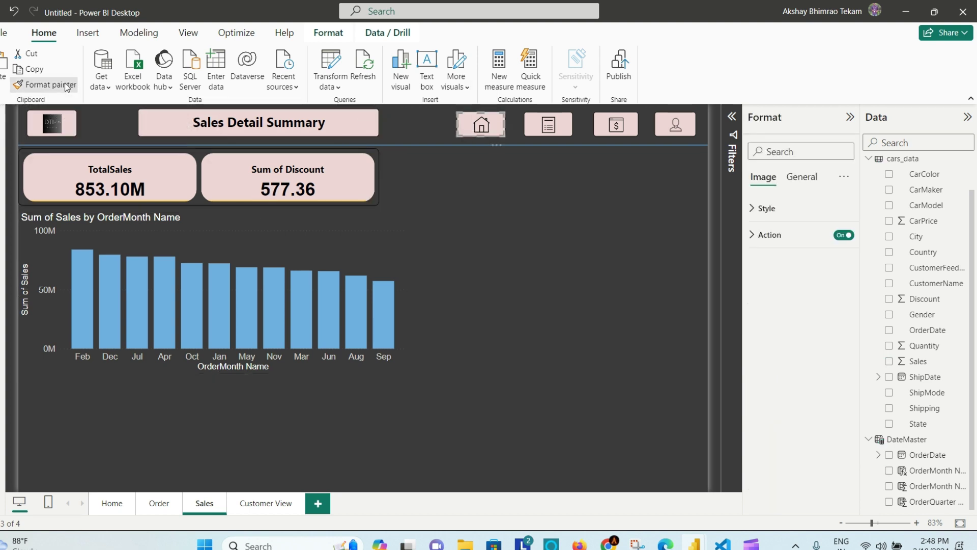
{"action": "left_click", "coordinate": [380, 245]}
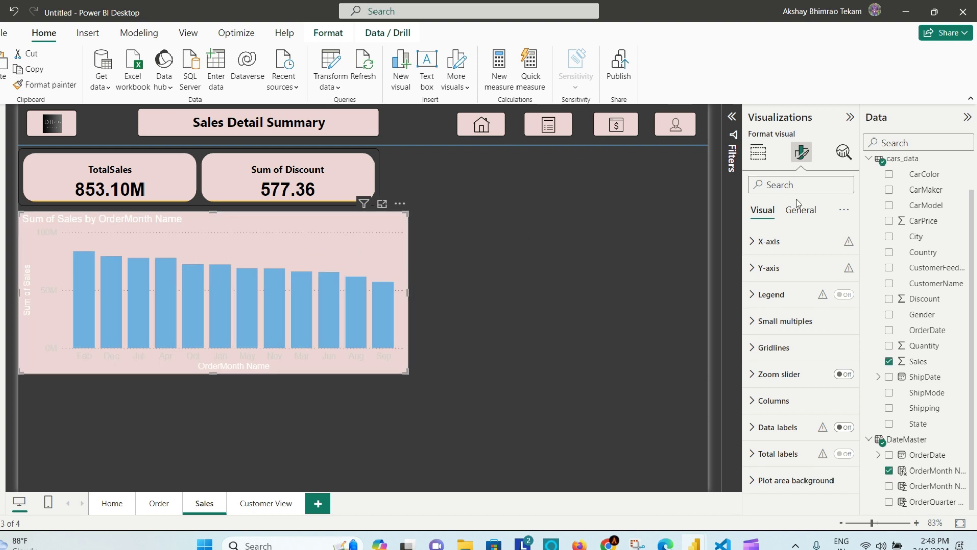
Make the column chart's X-axis values bold and black
{"action": "left_click", "coordinate": [769, 242]}
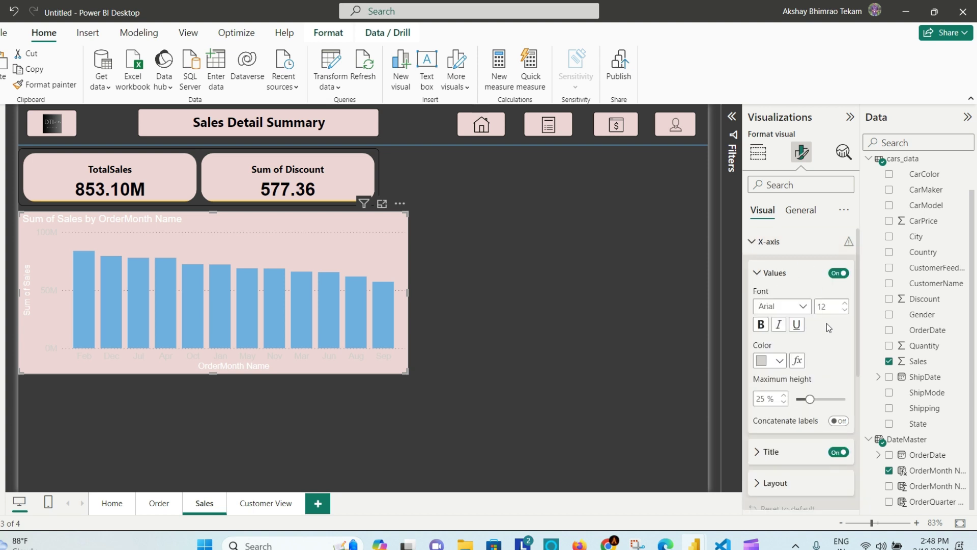
{"action": "left_click", "coordinate": [780, 360]}
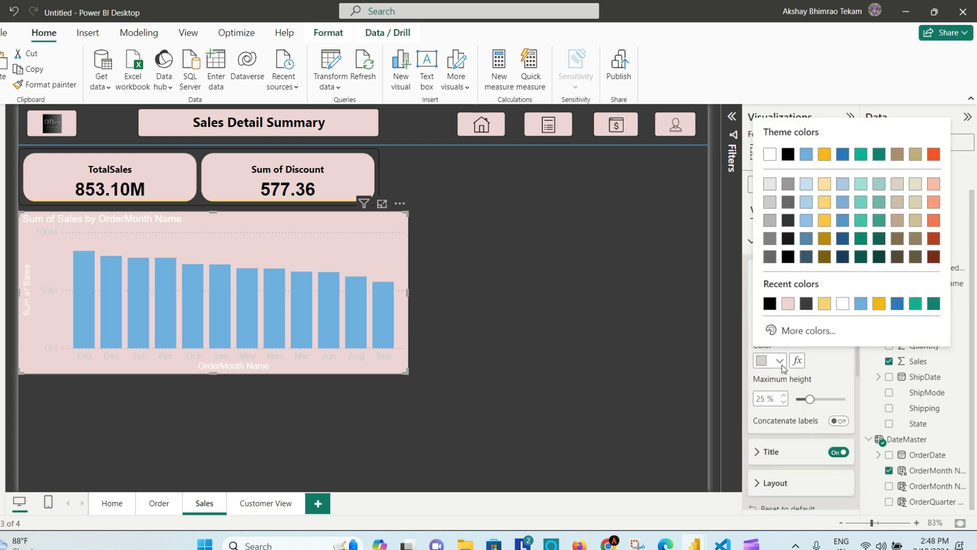
{"action": "left_click", "coordinate": [770, 307]}
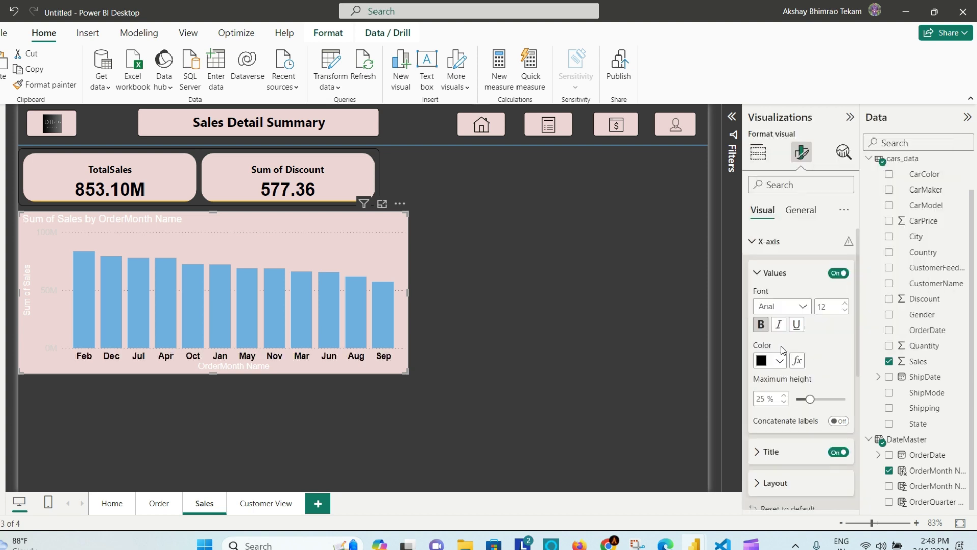
Make the column chart's X-axis title bold and black
{"action": "scroll", "coordinate": [814, 340], "scroll_direction": "down", "scroll_amount": 5}
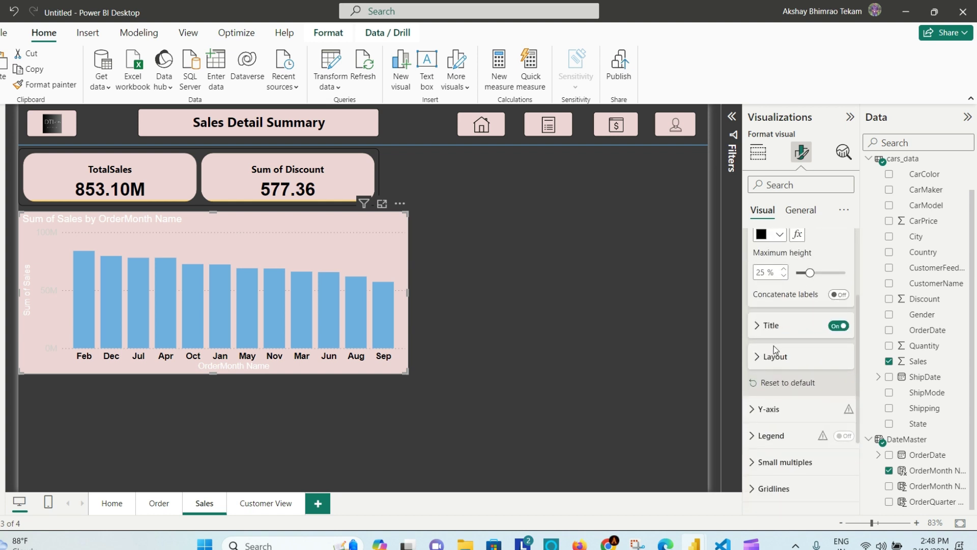
{"action": "left_click", "coordinate": [763, 327]}
{"action": "left_click", "coordinate": [779, 396]}
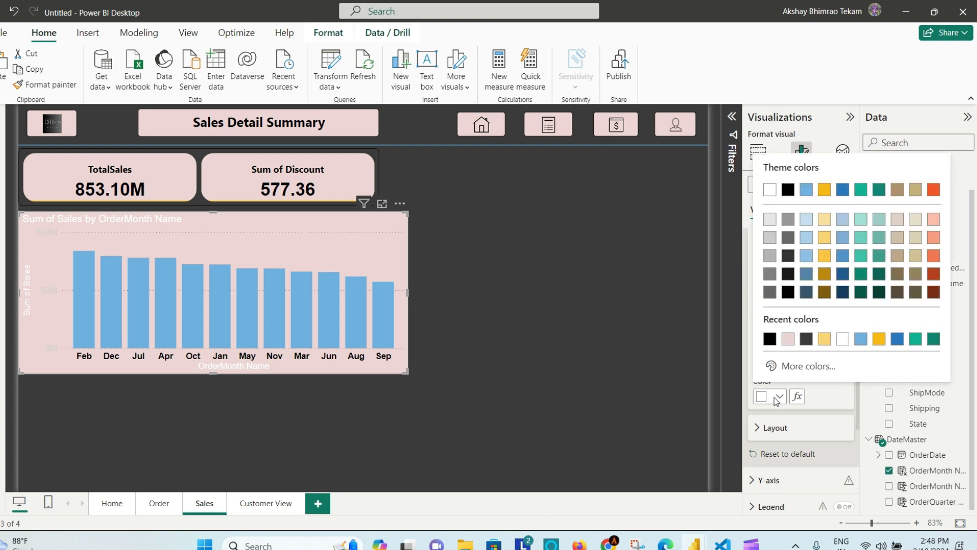
{"action": "left_click", "coordinate": [782, 189]}
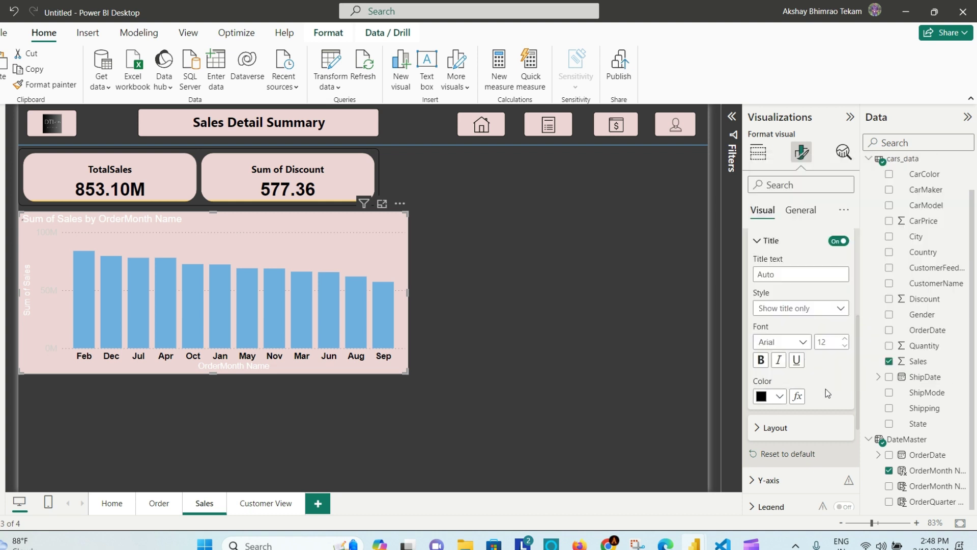
{"action": "left_click", "coordinate": [761, 360]}
Make the column chart's Y-axis values bold and black
{"action": "scroll", "coordinate": [814, 356], "scroll_direction": "down", "scroll_amount": 3}
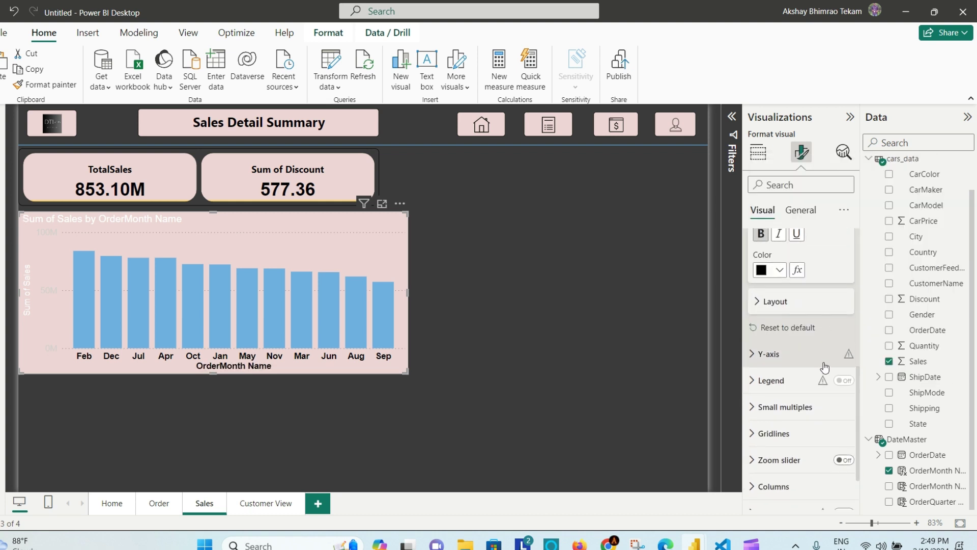
{"action": "left_click", "coordinate": [779, 362]}
{"action": "scroll", "coordinate": [801, 364], "scroll_direction": "down", "scroll_amount": 2}
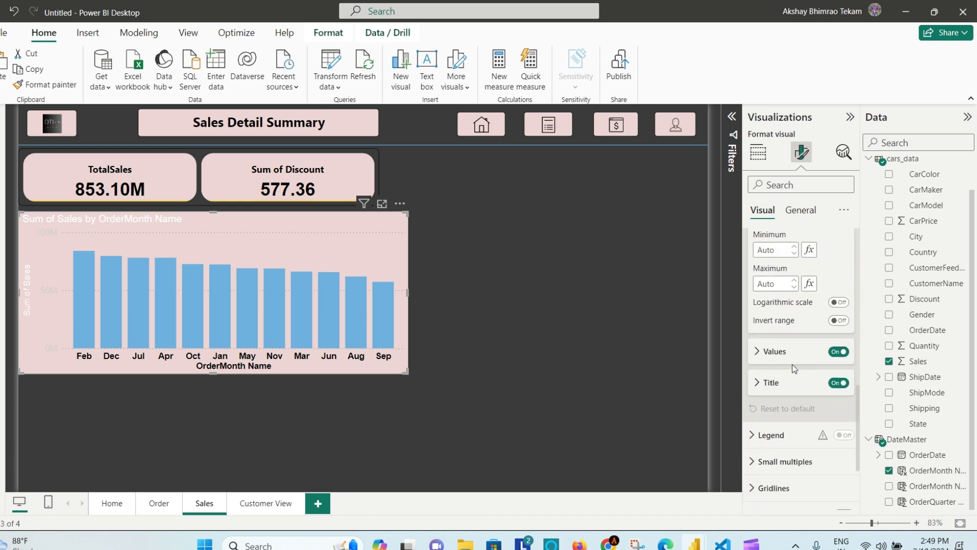
{"action": "left_click", "coordinate": [797, 346]}
{"action": "scroll", "coordinate": [804, 376], "scroll_direction": "down", "scroll_amount": 1}
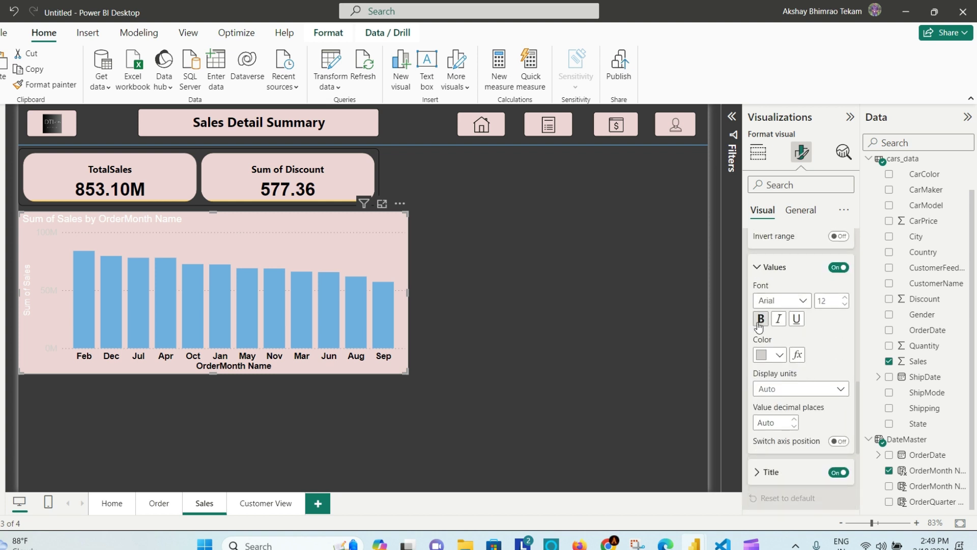
{"action": "left_click", "coordinate": [774, 354]}
{"action": "left_click", "coordinate": [771, 298]}
Make the column chart's Y-axis title bold and black
{"action": "scroll", "coordinate": [816, 358], "scroll_direction": "down", "scroll_amount": 3}
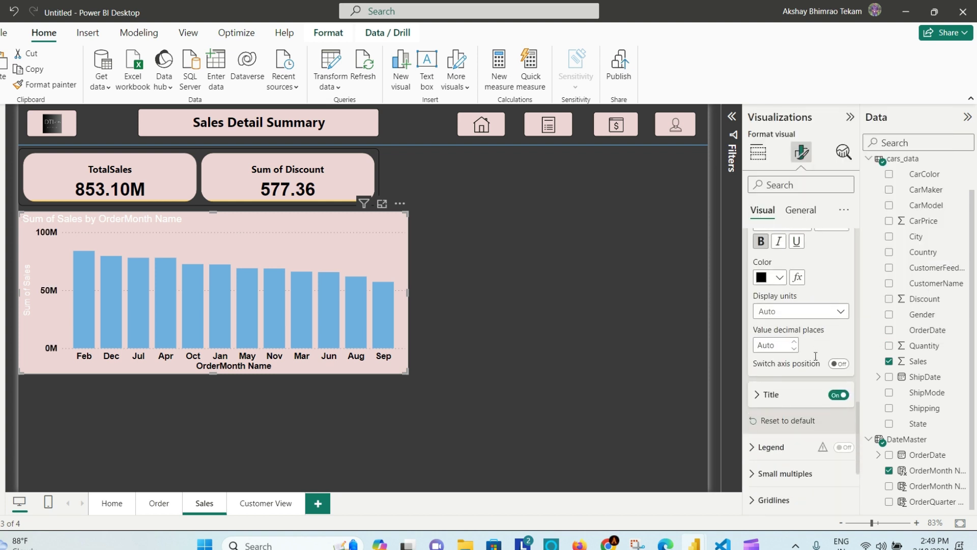
{"action": "left_click", "coordinate": [792, 355]}
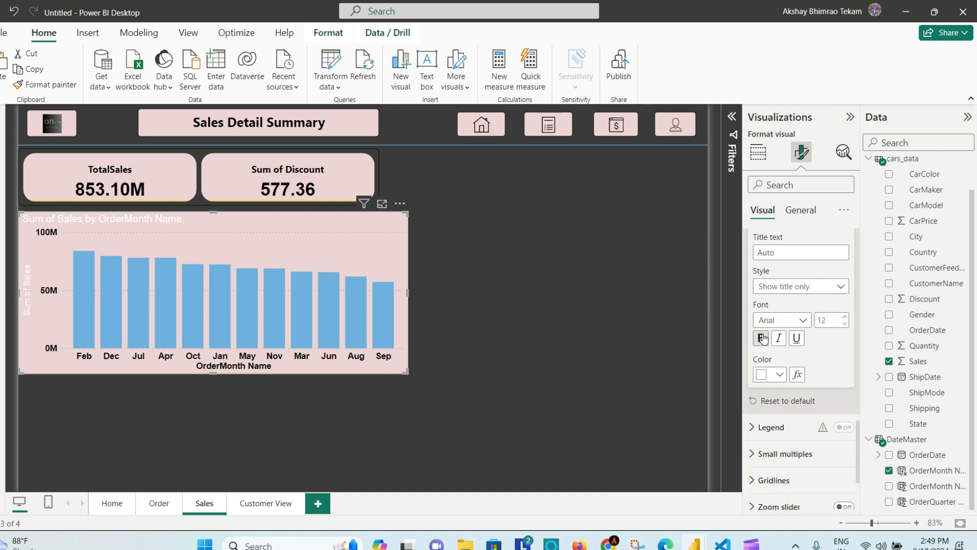
{"action": "left_click", "coordinate": [777, 375]}
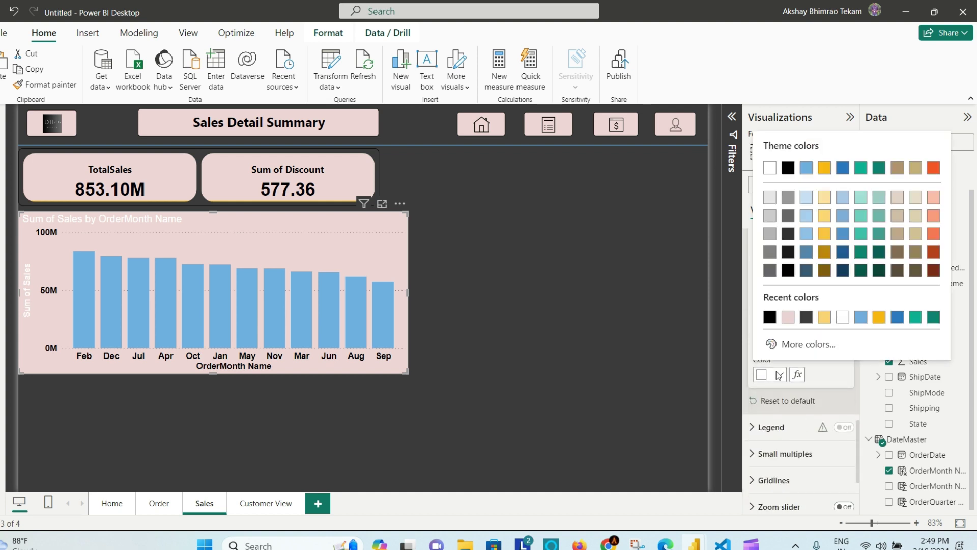
{"action": "left_click", "coordinate": [770, 319]}
Turn on data labels for the monthly sales column chart
{"action": "scroll", "coordinate": [799, 357], "scroll_direction": "down", "scroll_amount": 3}
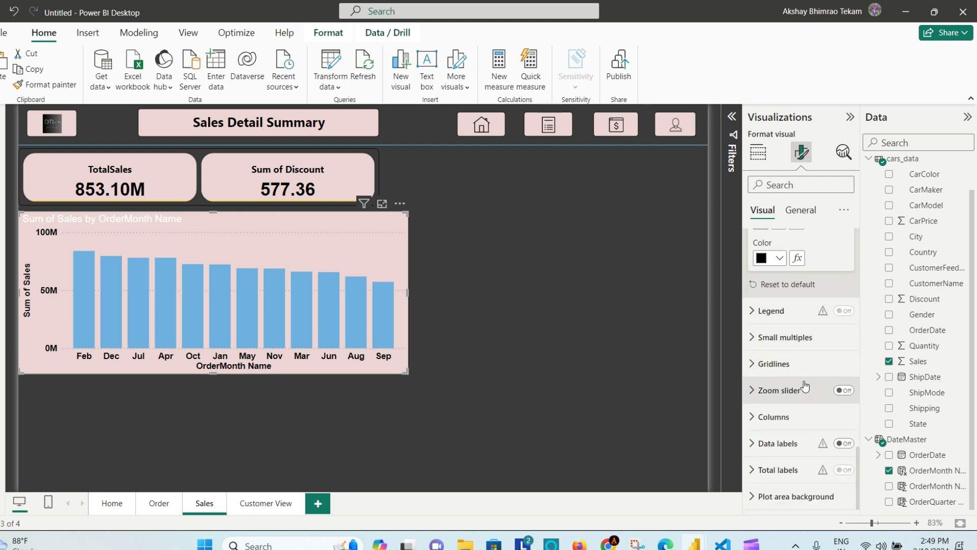
{"action": "left_click", "coordinate": [800, 210]}
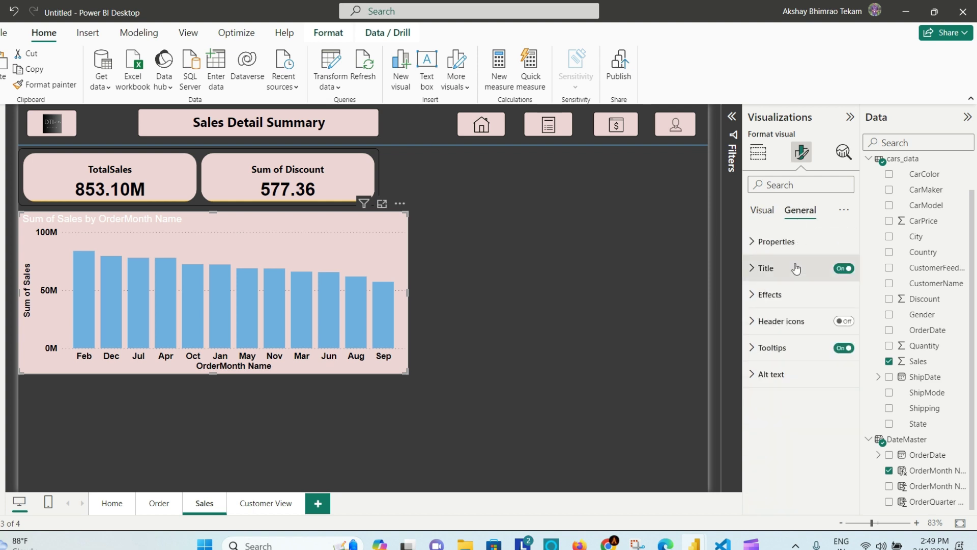
{"action": "left_click", "coordinate": [766, 211]}
{"action": "scroll", "coordinate": [803, 404], "scroll_direction": "down", "scroll_amount": 5}
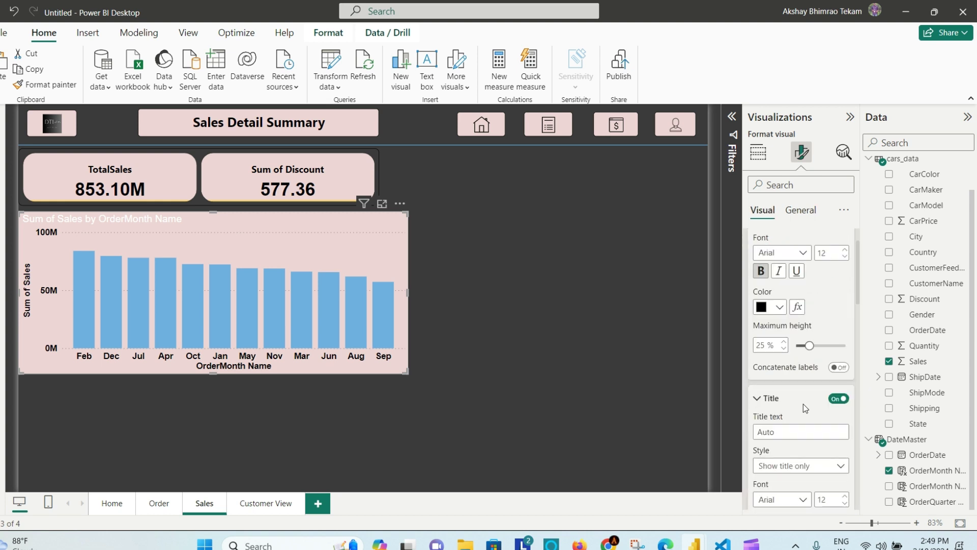
{"action": "scroll", "coordinate": [804, 402], "scroll_direction": "down", "scroll_amount": 8}
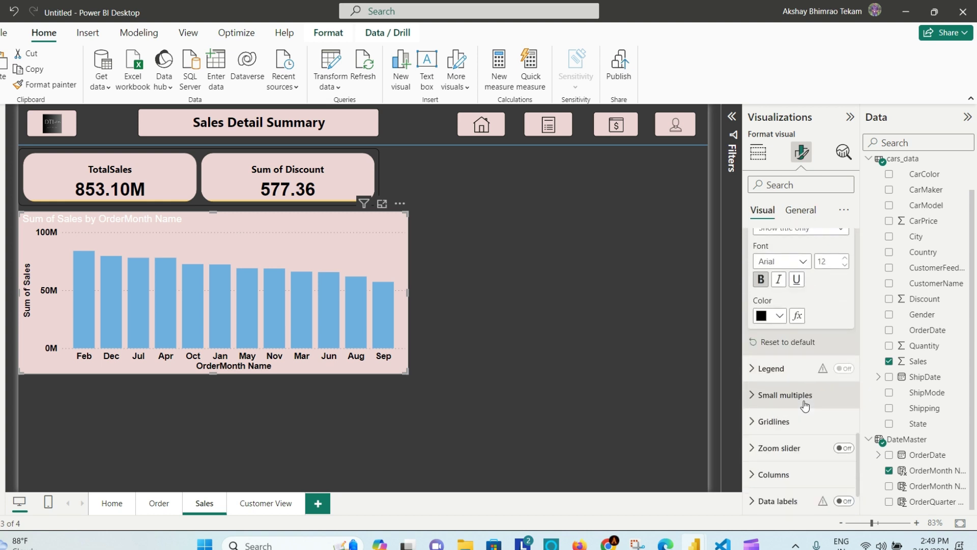
{"action": "scroll", "coordinate": [796, 415], "scroll_direction": "down", "scroll_amount": 1}
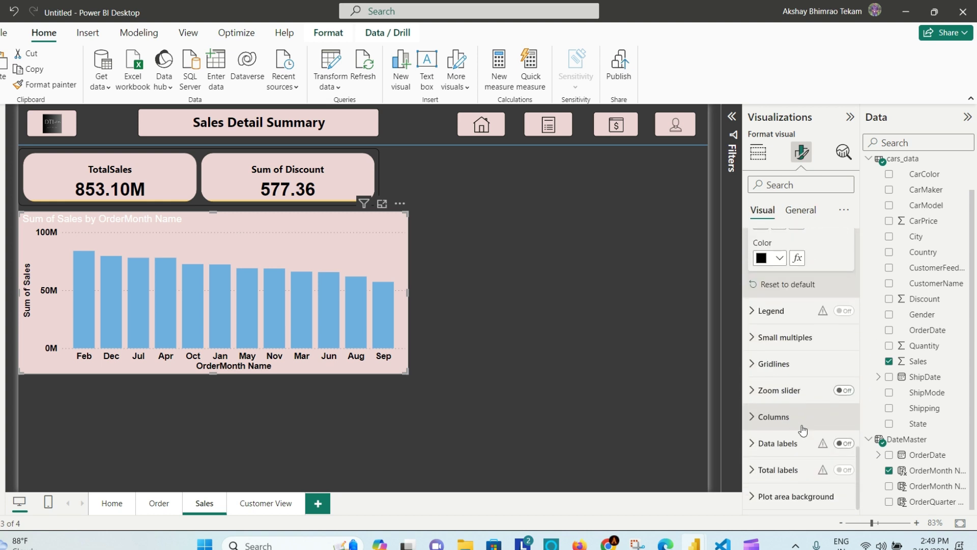
{"action": "left_click", "coordinate": [844, 443]}
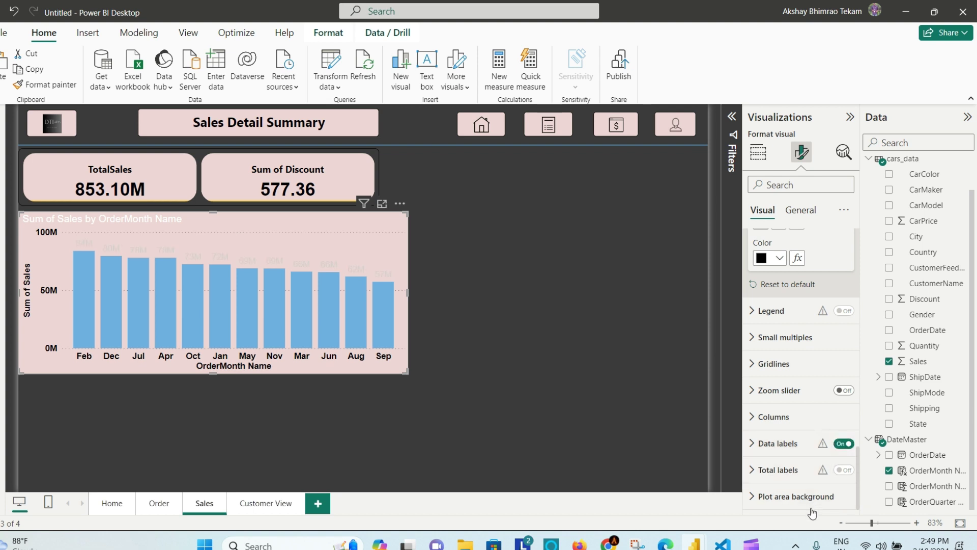
Set the color of the column chart's data label values to black
{"action": "left_click", "coordinate": [803, 443]}
{"action": "scroll", "coordinate": [802, 445], "scroll_direction": "down", "scroll_amount": 5}
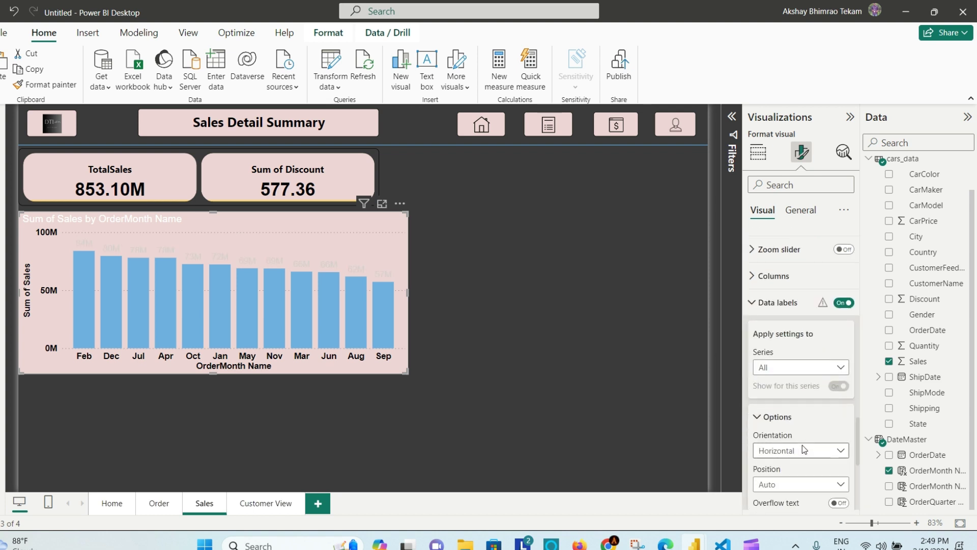
{"action": "scroll", "coordinate": [802, 448], "scroll_direction": "down", "scroll_amount": 2}
{"action": "left_click", "coordinate": [771, 388]}
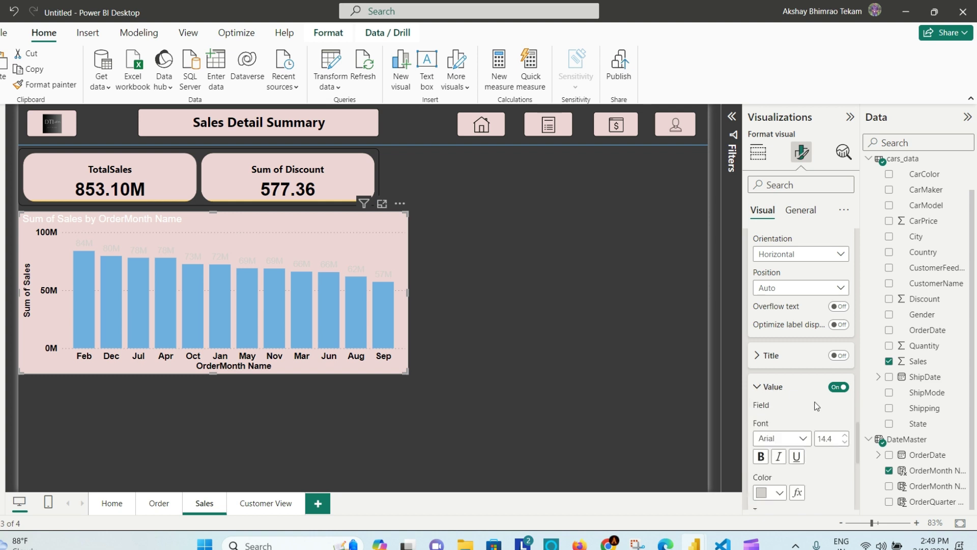
{"action": "left_click", "coordinate": [773, 434]}
{"action": "left_click", "coordinate": [769, 377]}
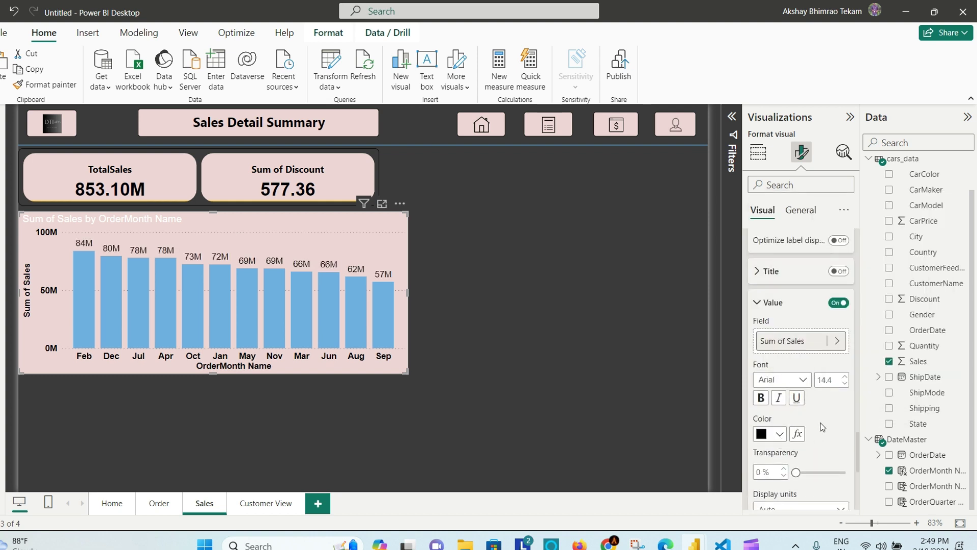
Set the data labels' position to Outside end and make their values bold
{"action": "scroll", "coordinate": [817, 390], "scroll_direction": "up", "scroll_amount": 2}
{"action": "scroll", "coordinate": [817, 389], "scroll_direction": "up", "scroll_amount": 2}
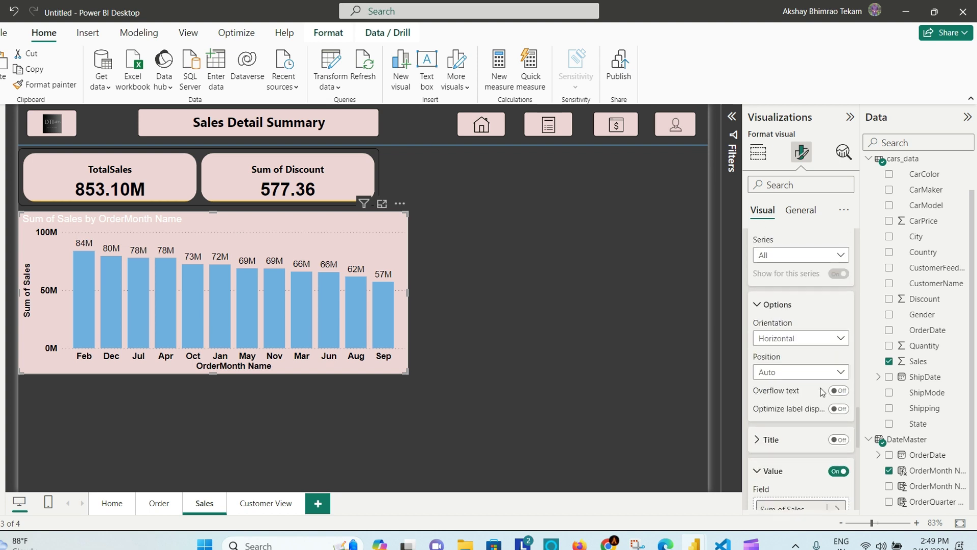
{"action": "left_click", "coordinate": [842, 376]}
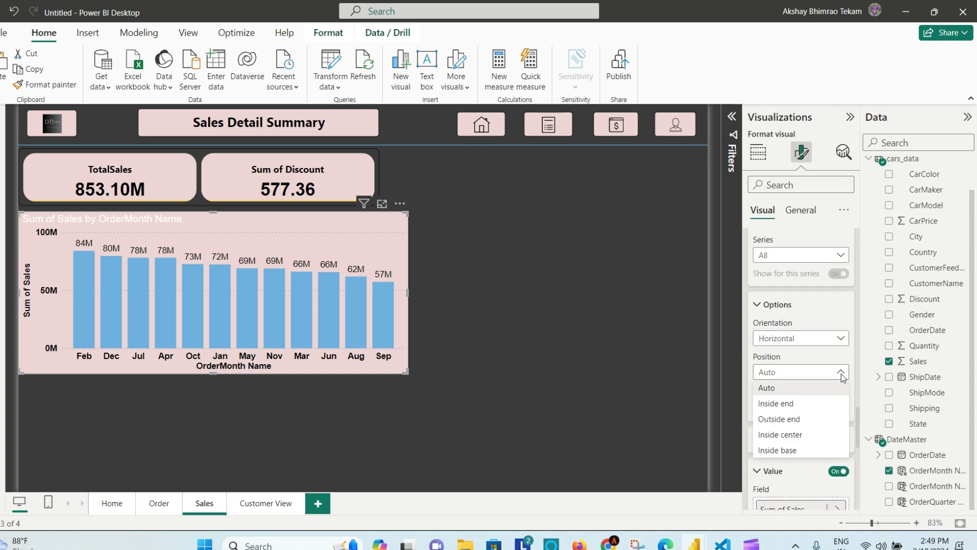
{"action": "left_click", "coordinate": [813, 423]}
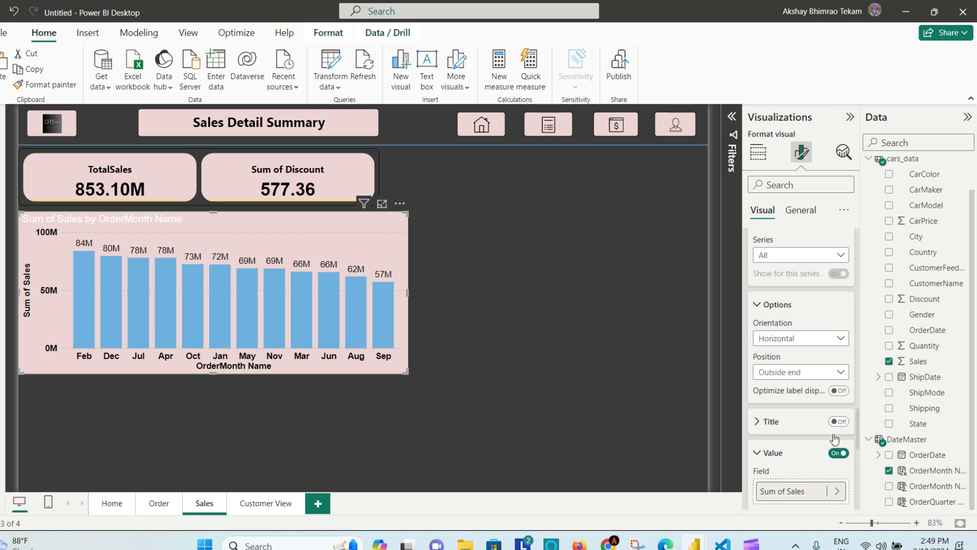
{"action": "scroll", "coordinate": [803, 428], "scroll_direction": "down", "scroll_amount": 4}
{"action": "left_click", "coordinate": [761, 381]}
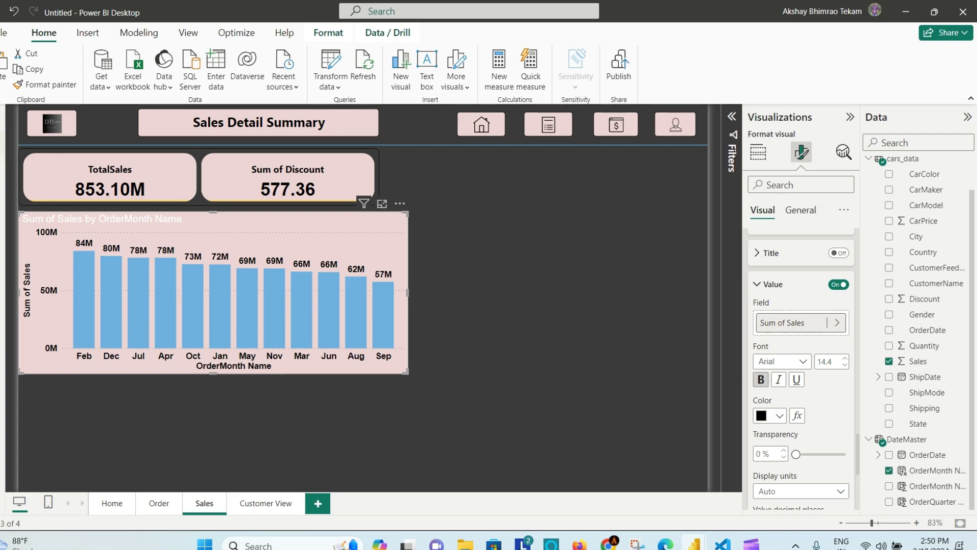
Add a calculated column to the DateMaster table with the formula Month Num = DateMaster[OrderDate].[MonthNo]
{"action": "left_click", "coordinate": [2, 139]}
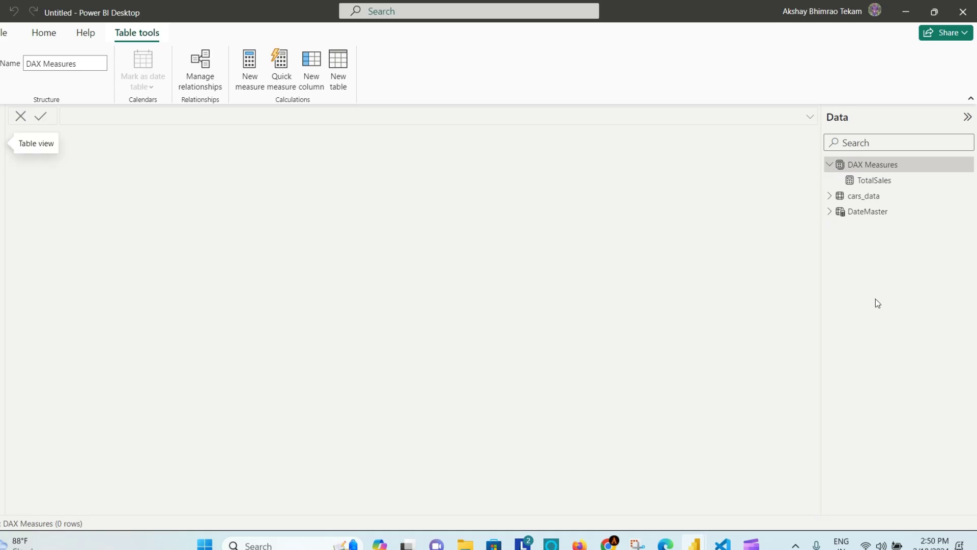
{"action": "left_click", "coordinate": [842, 213]}
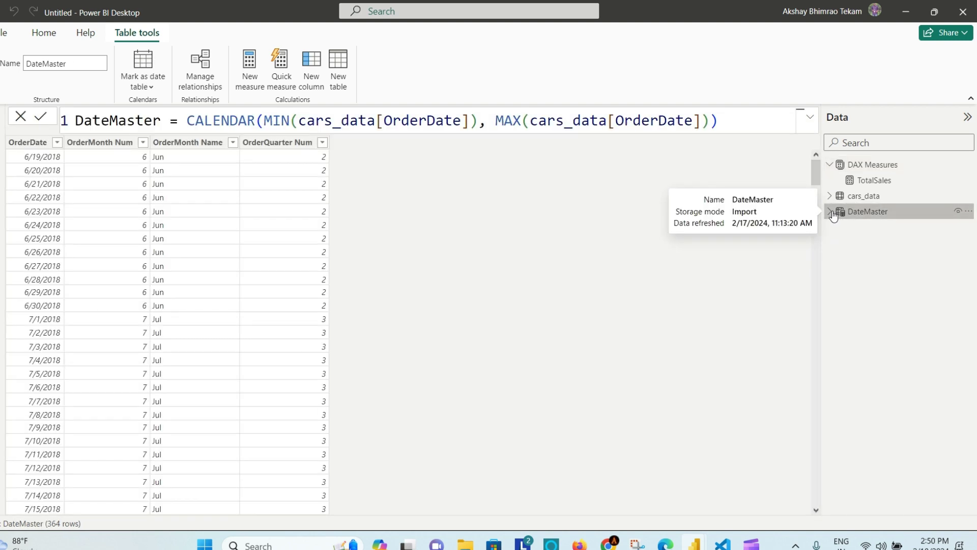
{"action": "left_click", "coordinate": [831, 212]}
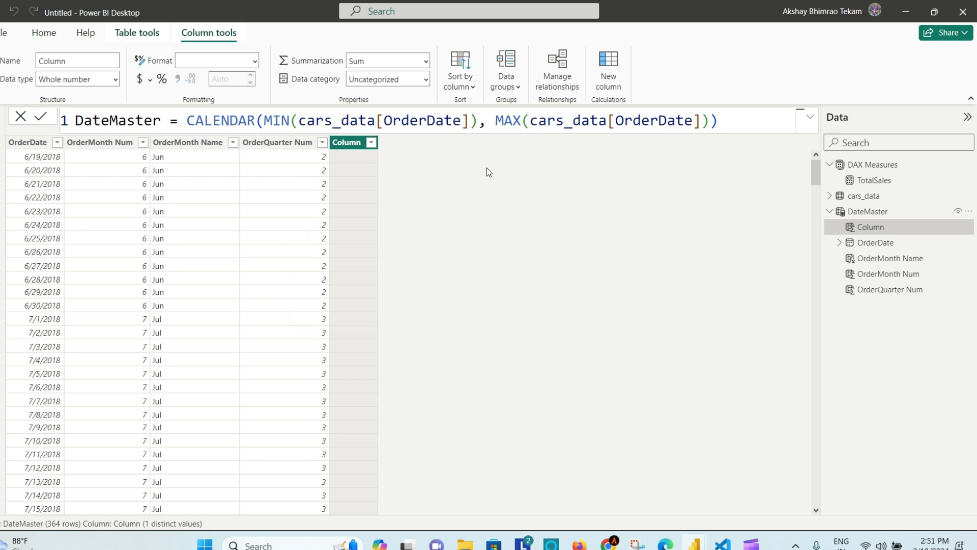
{"action": "type", "text": "Mo"}
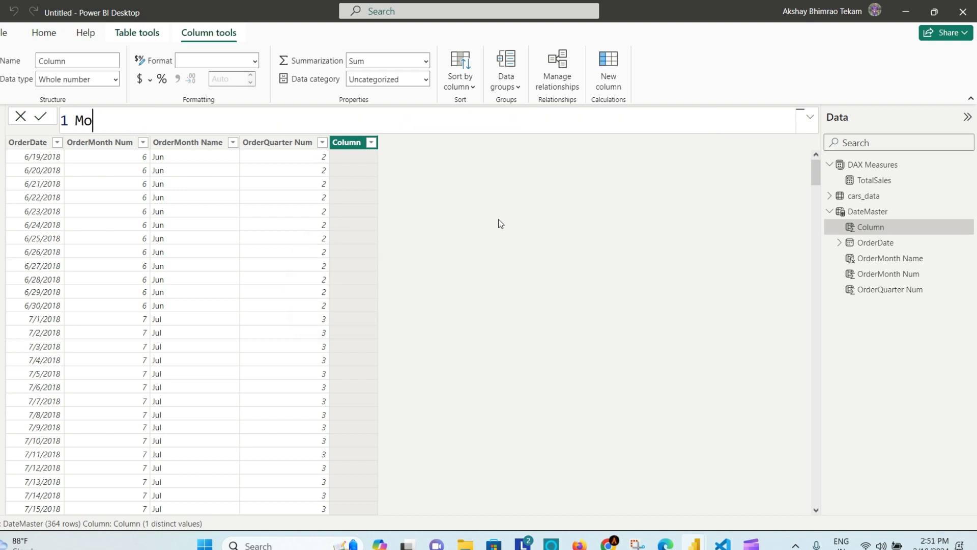
{"action": "type", "text": "nth Num = Da"}
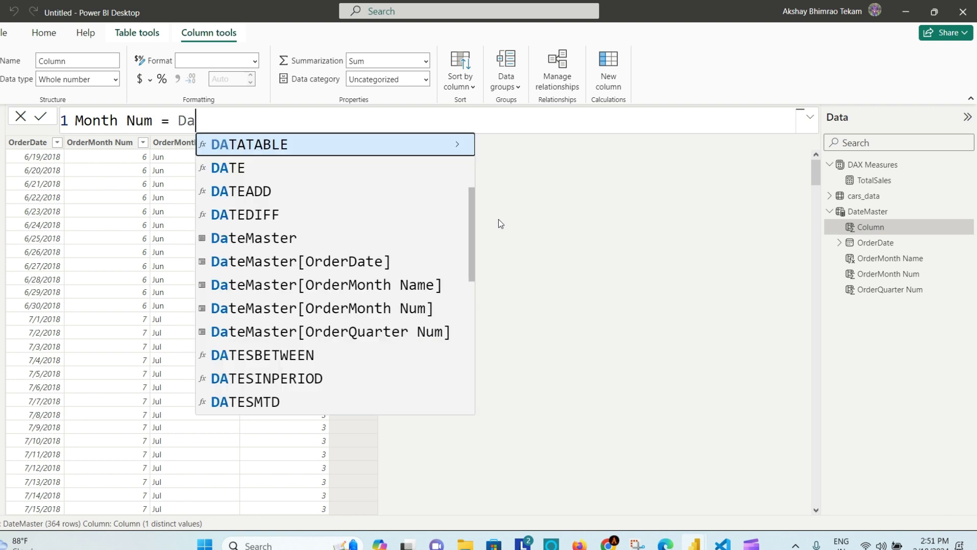
{"action": "type", "text": "teM"}
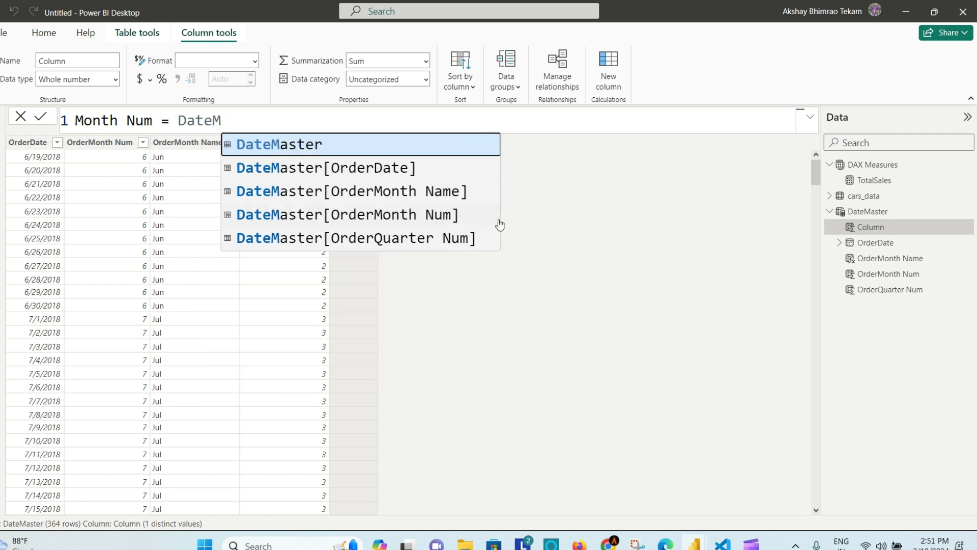
{"action": "key", "text": "Down"}
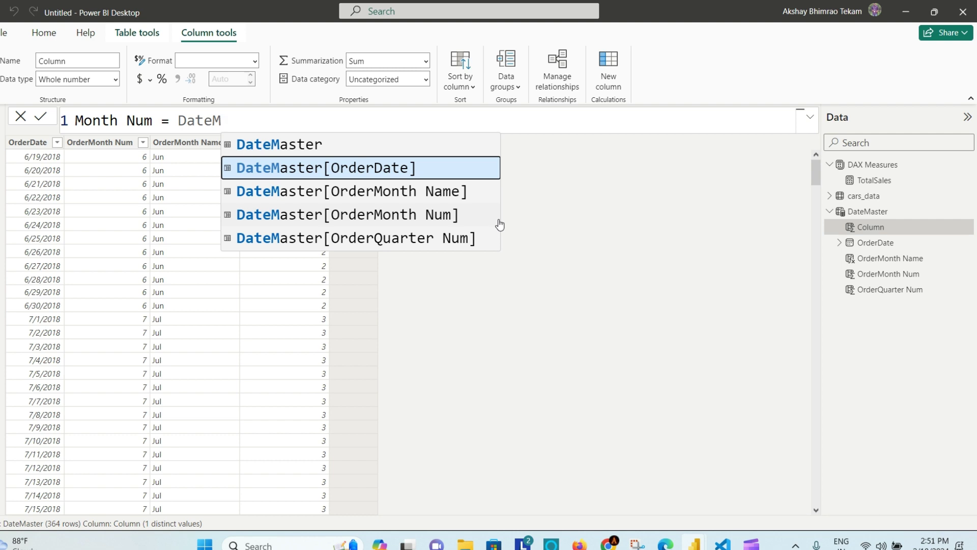
{"action": "key", "text": "Tab"}
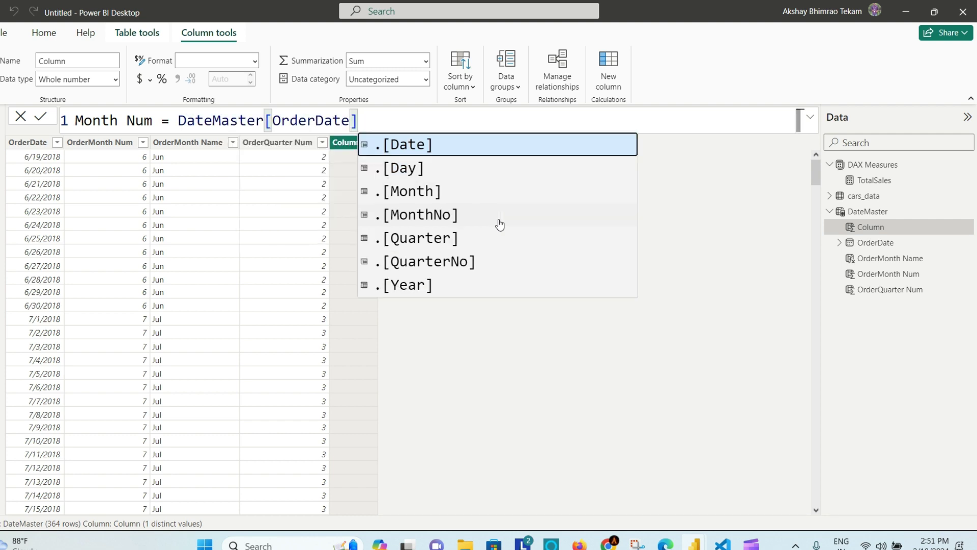
{"action": "type", "text": "."}
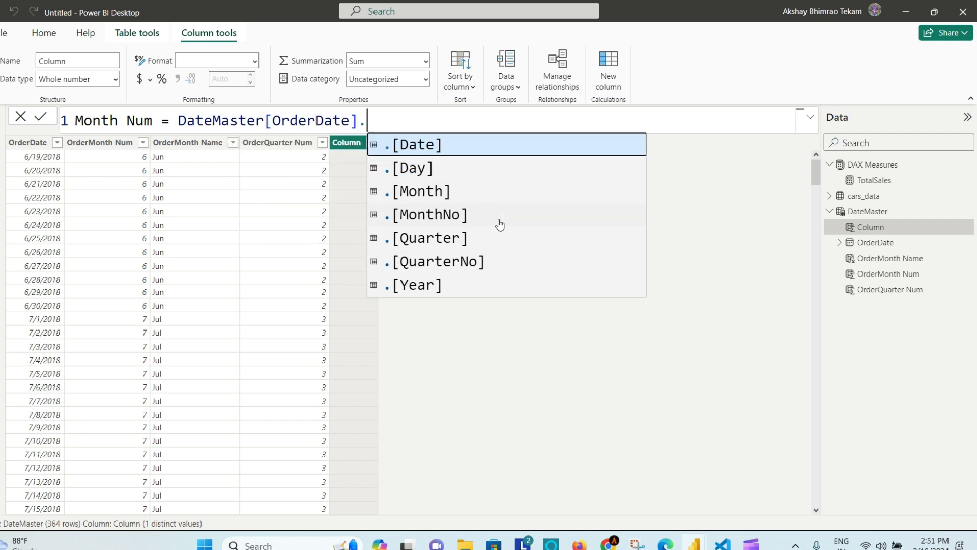
{"action": "left_click", "coordinate": [460, 220]}
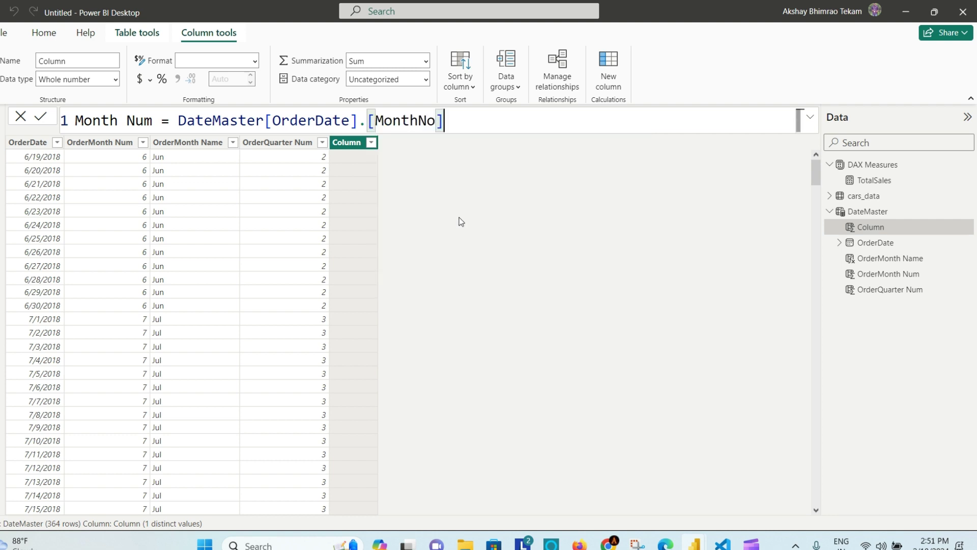
{"action": "left_click", "coordinate": [40, 117]}
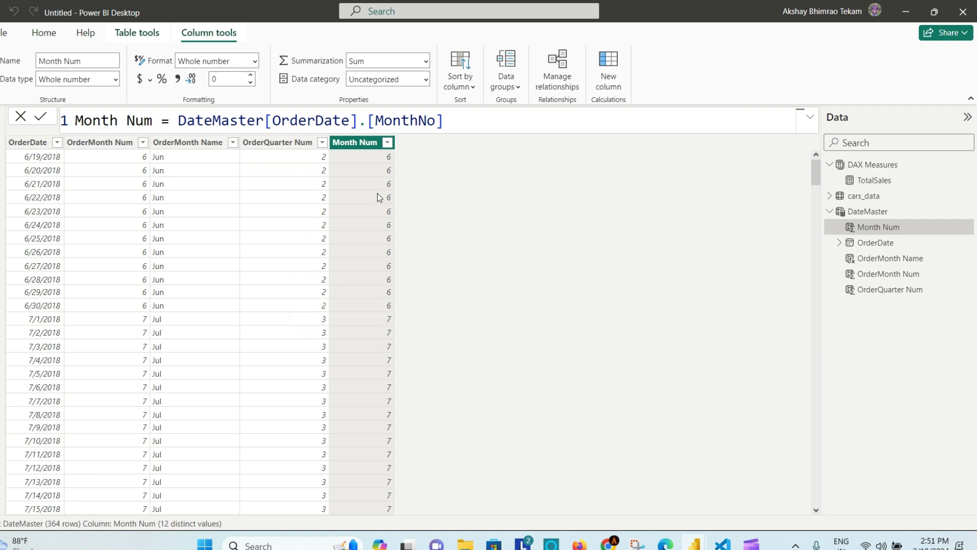
Return to the report and sort DateMaster's OrderMonth Name column by Month Num
{"action": "left_click", "coordinate": [1, 118]}
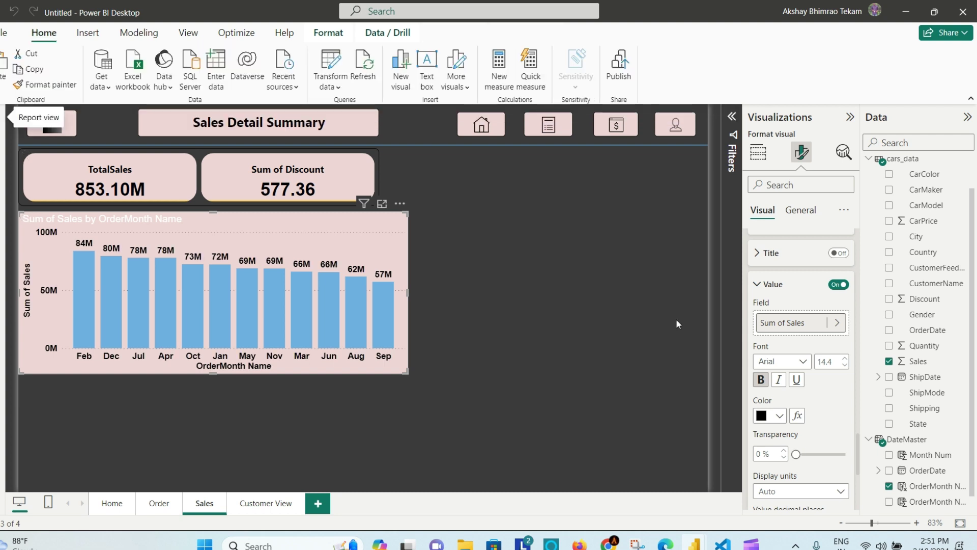
{"action": "scroll", "coordinate": [929, 441], "scroll_direction": "down", "scroll_amount": 1}
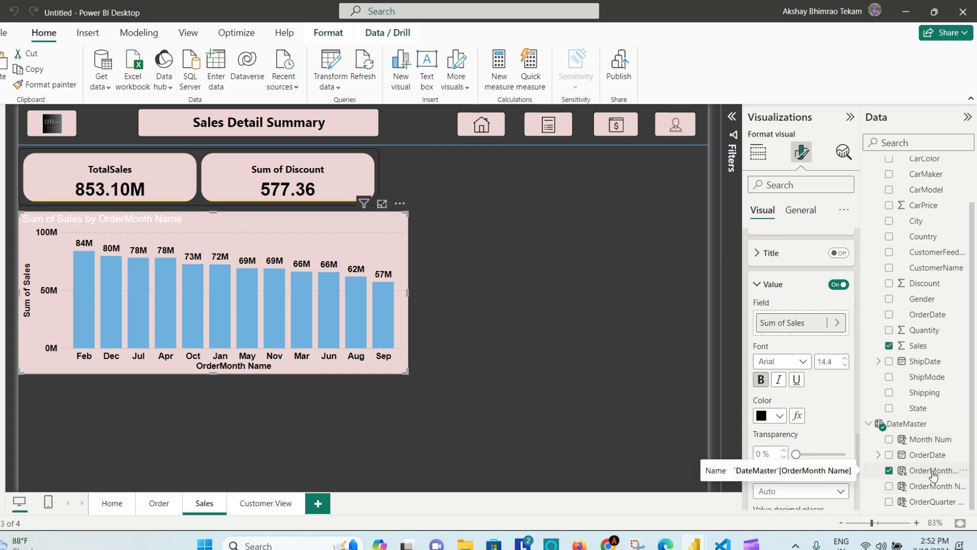
{"action": "left_click", "coordinate": [933, 474]}
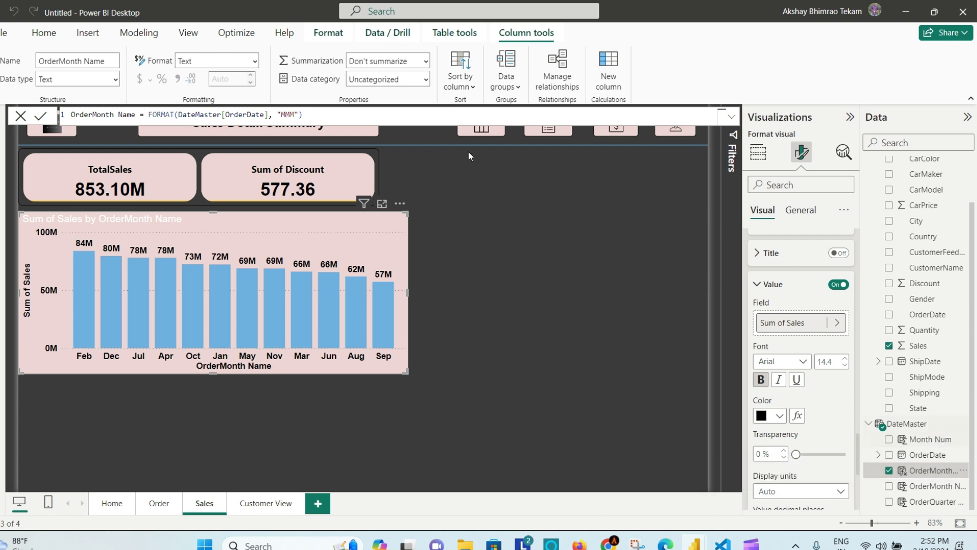
{"action": "left_click", "coordinate": [474, 88]}
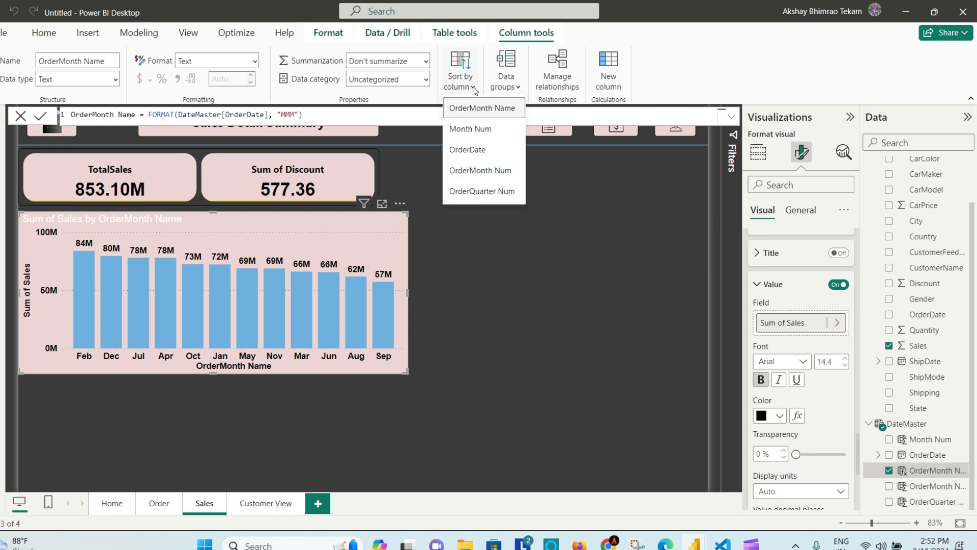
{"action": "left_click", "coordinate": [483, 133]}
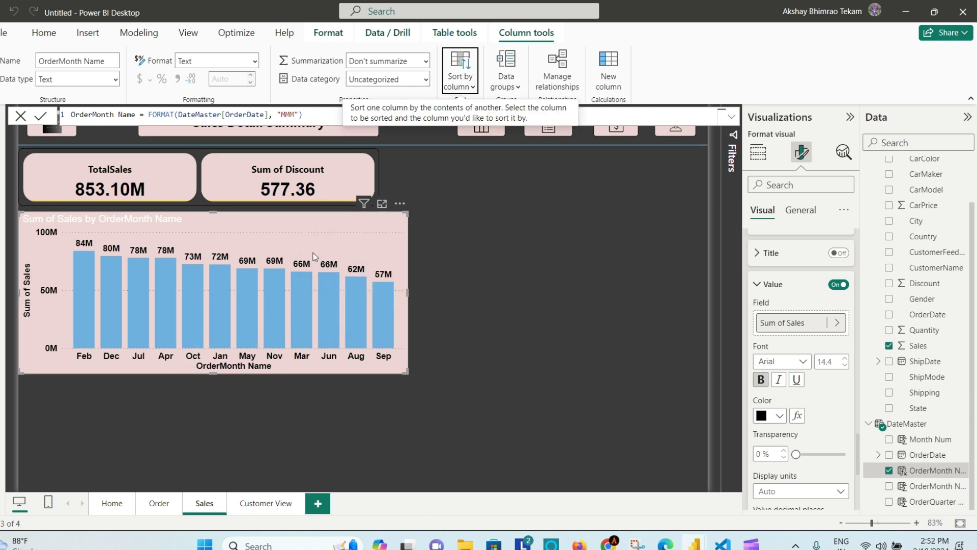
Sort the column chart's axis by OrderMonth Name in ascending order and narrow the chart to match the width of the cards above
{"action": "left_click", "coordinate": [400, 204]}
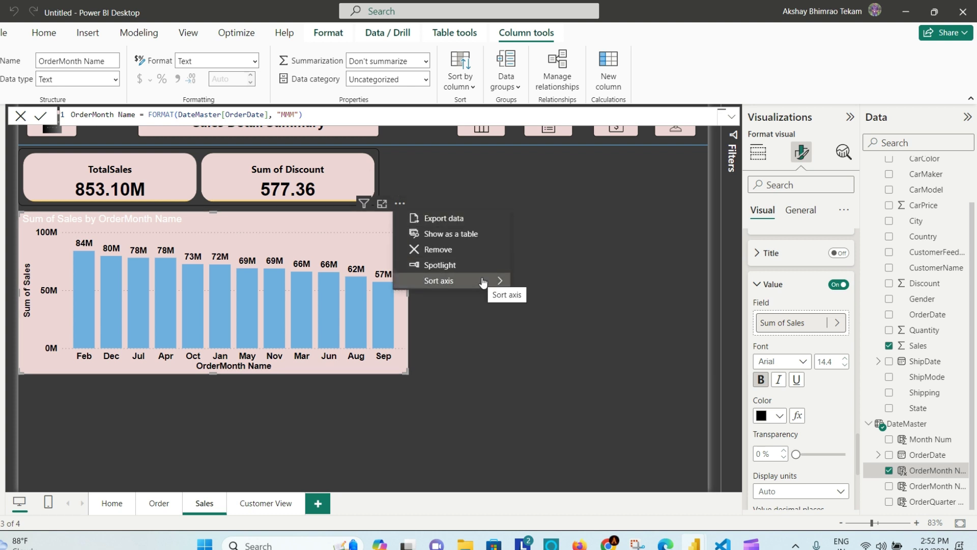
{"action": "mouse_move", "coordinate": [482, 283]}
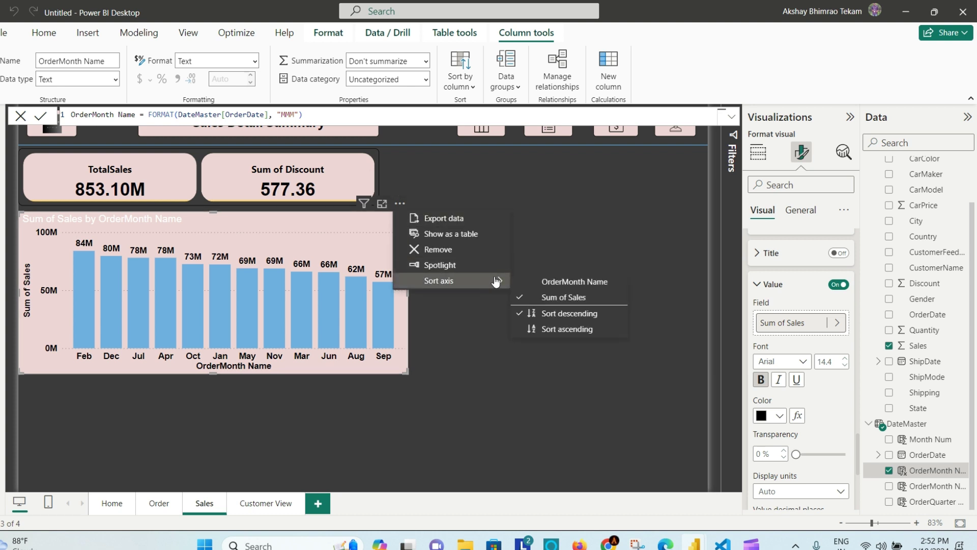
{"action": "left_click", "coordinate": [582, 286]}
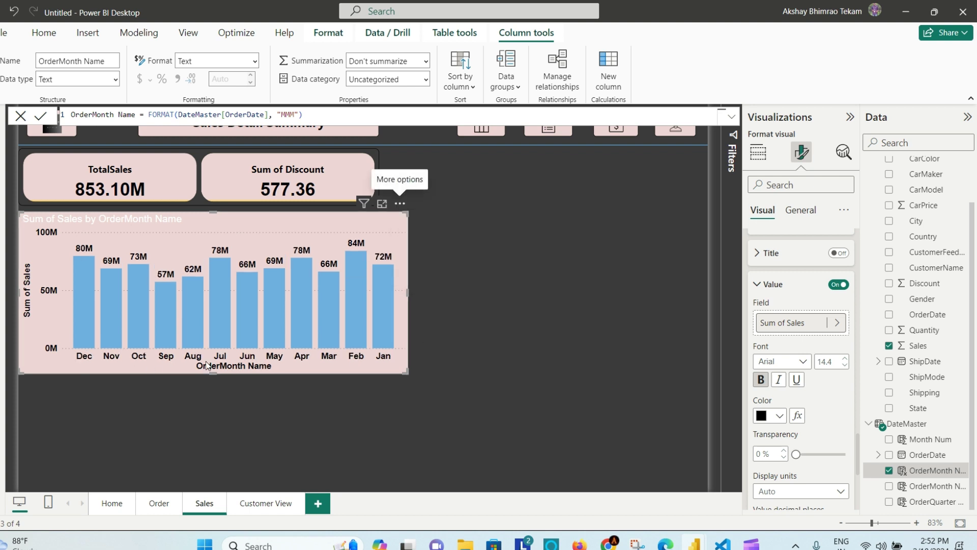
{"action": "left_click", "coordinate": [400, 205]}
{"action": "mouse_move", "coordinate": [443, 280]}
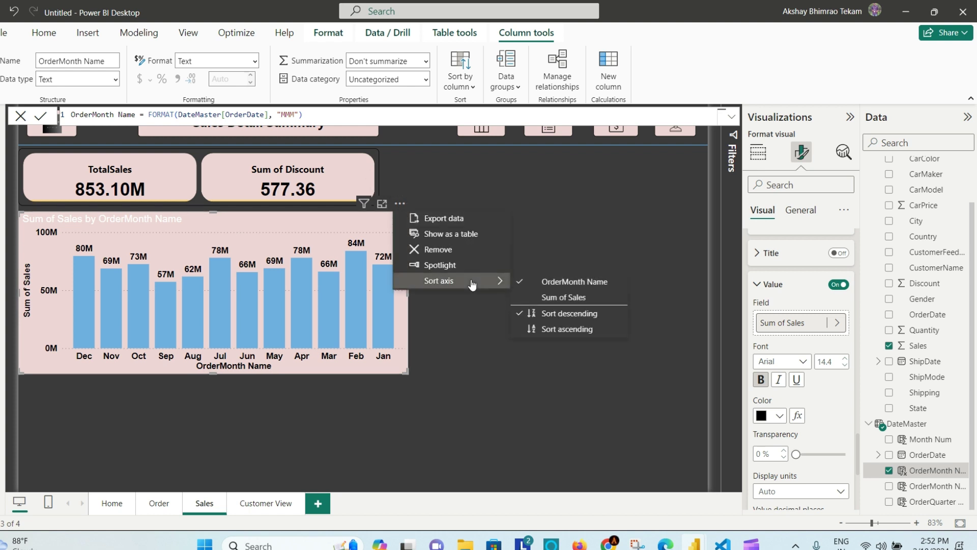
{"action": "left_click", "coordinate": [593, 330]}
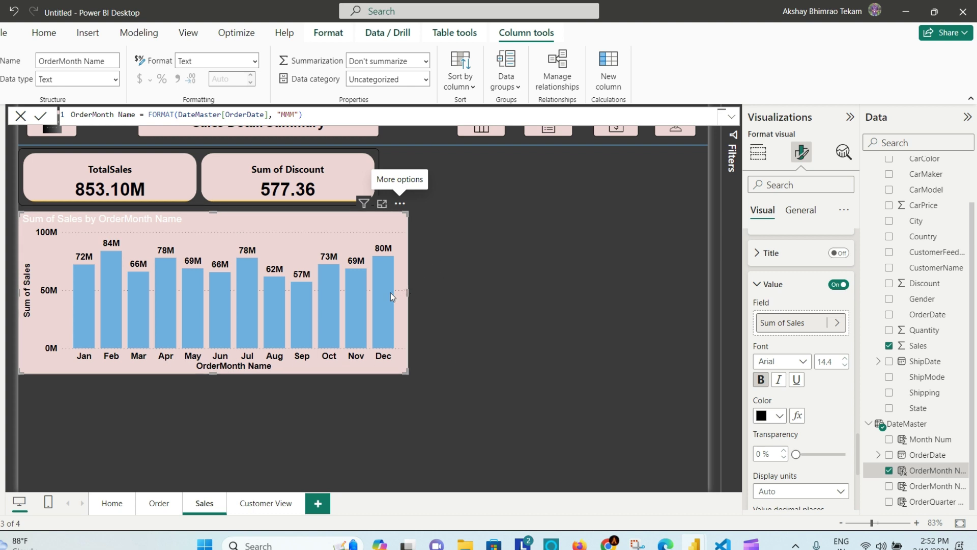
{"action": "left_click_drag", "start_coordinate": [407, 292], "coordinate": [378, 293]}
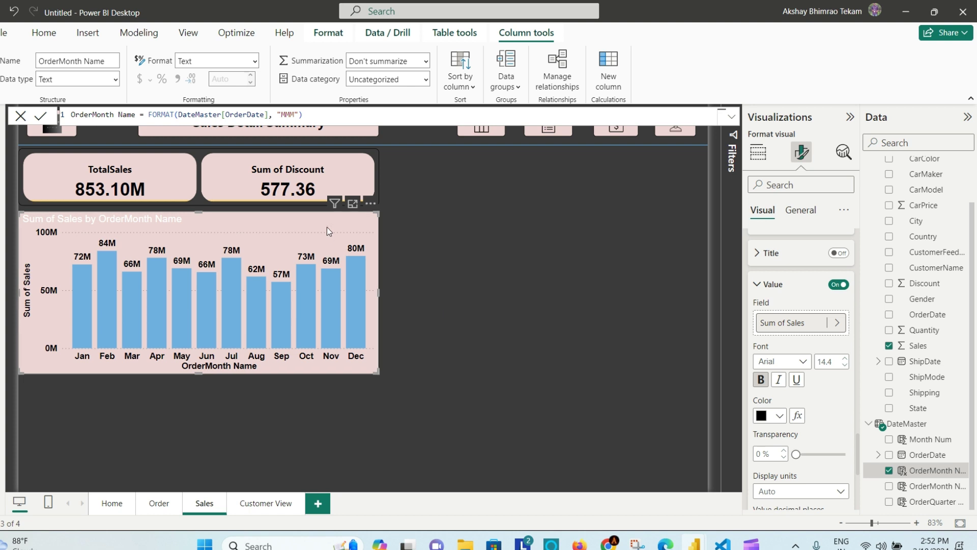
Make the column chart's title black, bold and horizontally centered
{"action": "left_click", "coordinate": [800, 210]}
{"action": "left_click", "coordinate": [764, 270]}
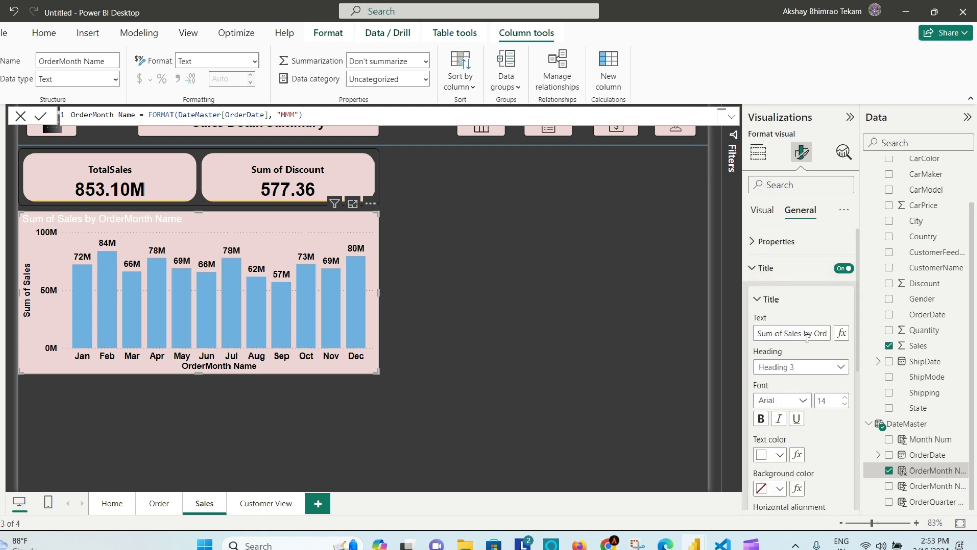
{"action": "left_click", "coordinate": [774, 454]}
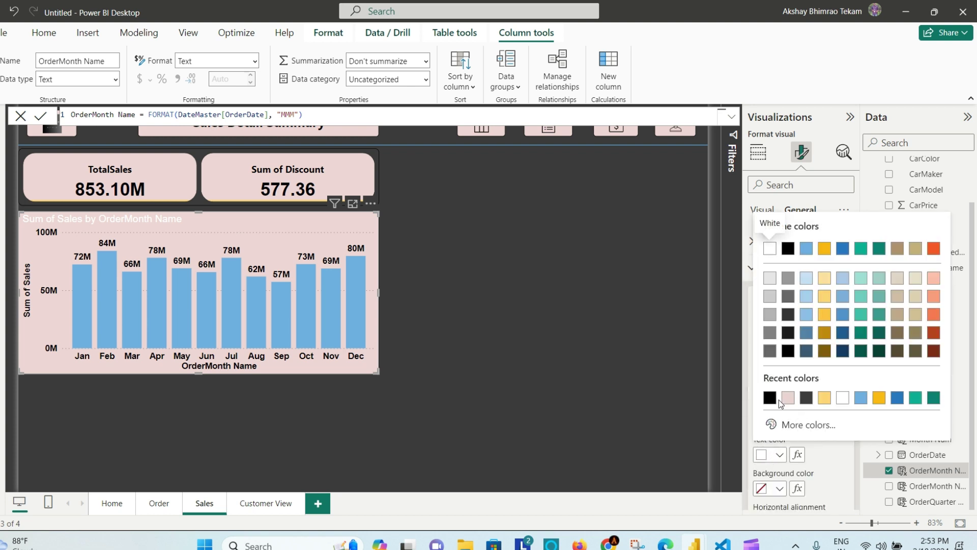
{"action": "left_click", "coordinate": [770, 400]}
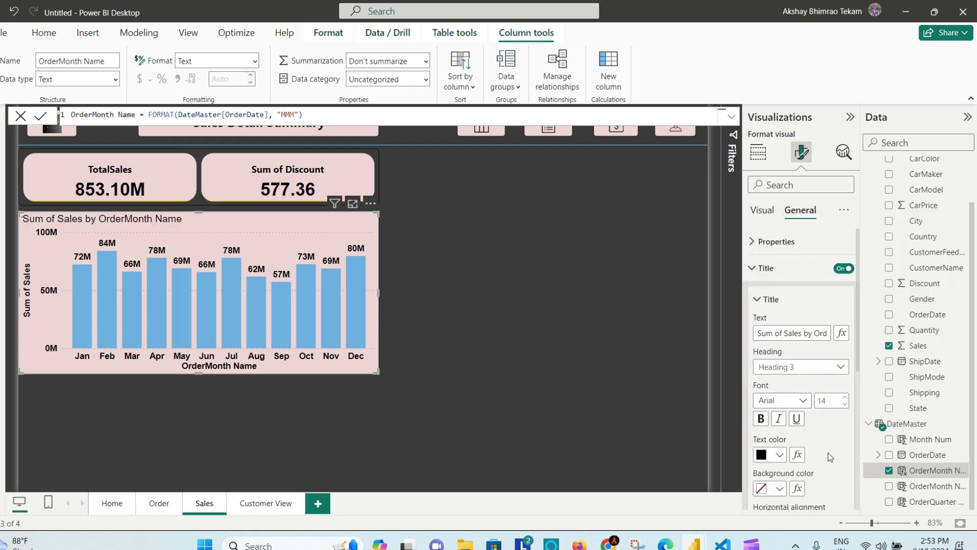
{"action": "left_click", "coordinate": [761, 419]}
{"action": "scroll", "coordinate": [805, 427], "scroll_direction": "down", "scroll_amount": 3}
{"action": "left_click", "coordinate": [779, 356]}
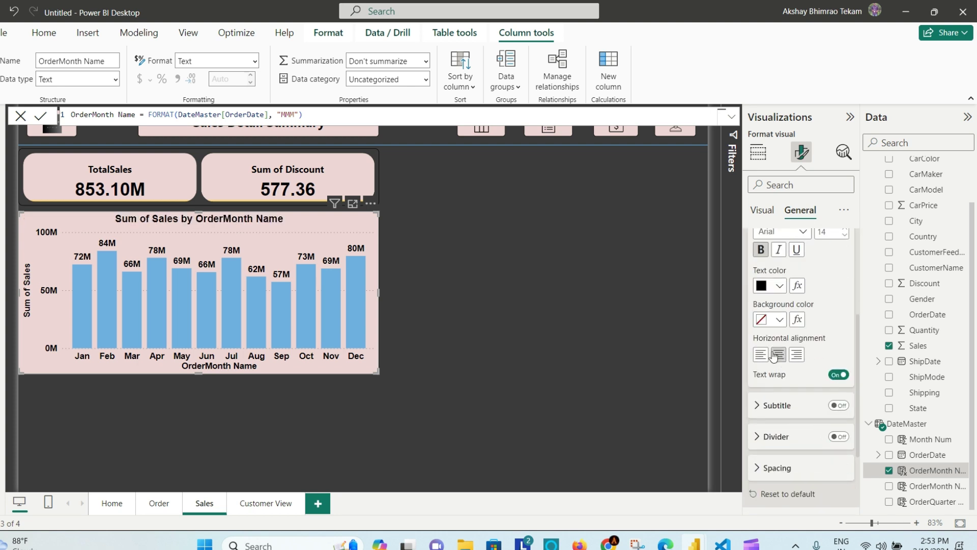
{"action": "left_click", "coordinate": [518, 314]}
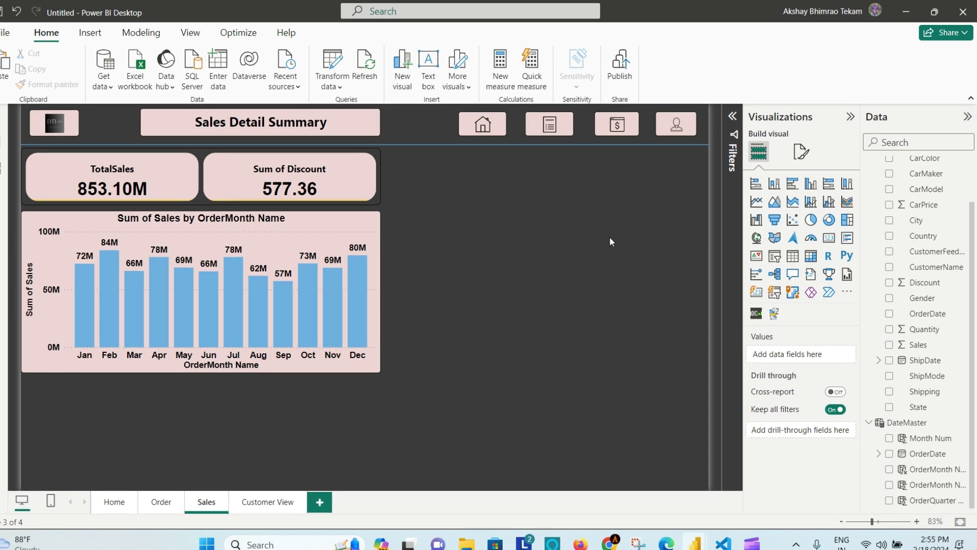
Add a donut chart beside the column chart with Sales as values and ShipMode as legend
{"action": "mouse_move", "coordinate": [695, 543]}
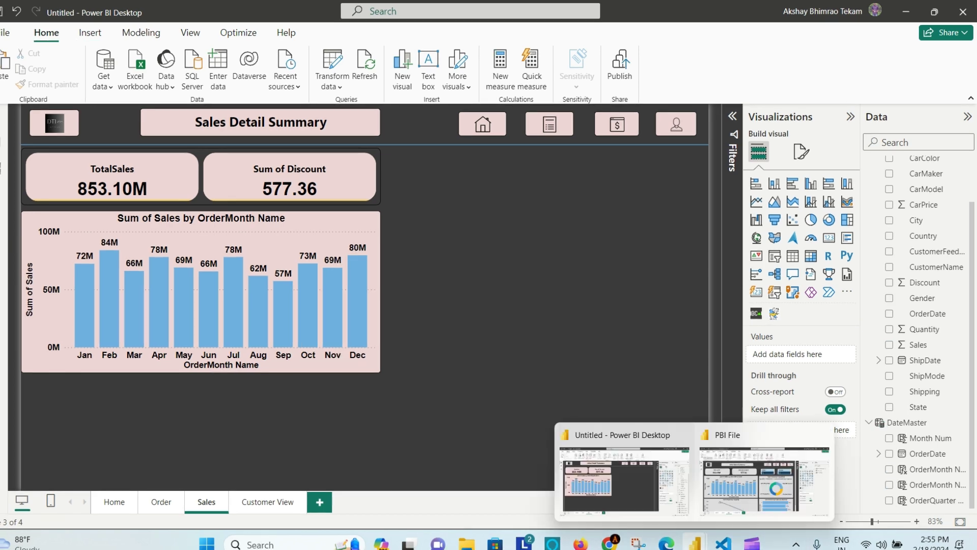
{"action": "left_click", "coordinate": [730, 486]}
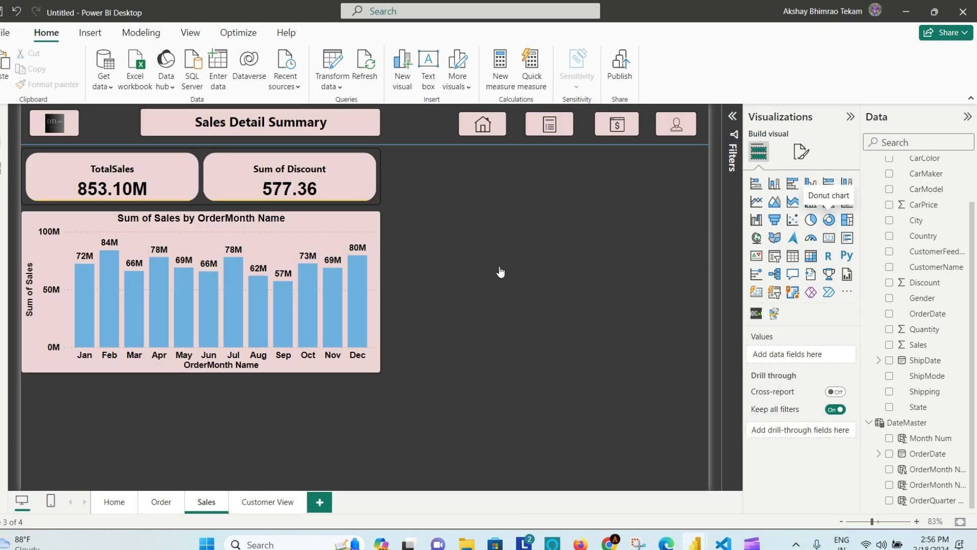
{"action": "left_click_drag", "start_coordinate": [319, 411], "coordinate": [615, 270]}
{"action": "left_click_drag", "start_coordinate": [529, 319], "coordinate": [533, 375]}
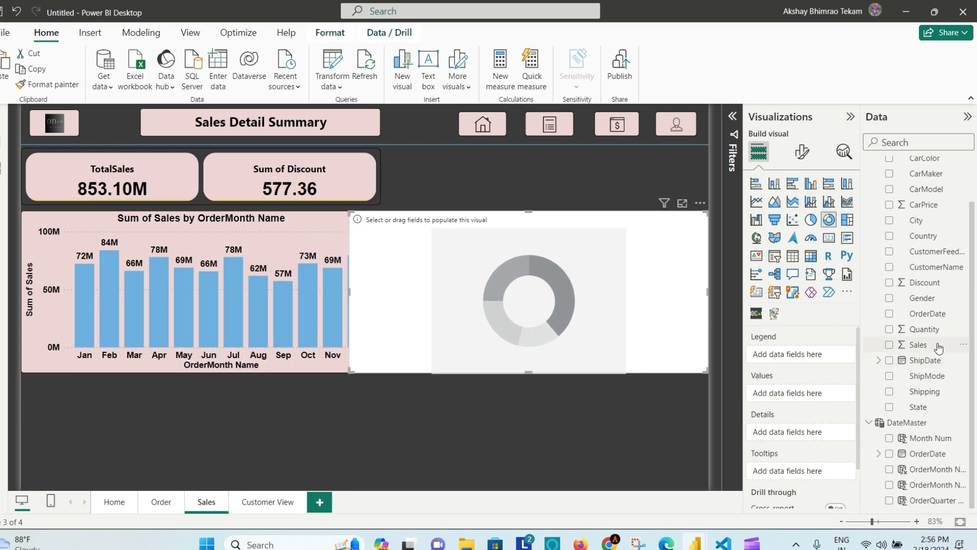
{"action": "left_click_drag", "start_coordinate": [918, 345], "coordinate": [590, 261]}
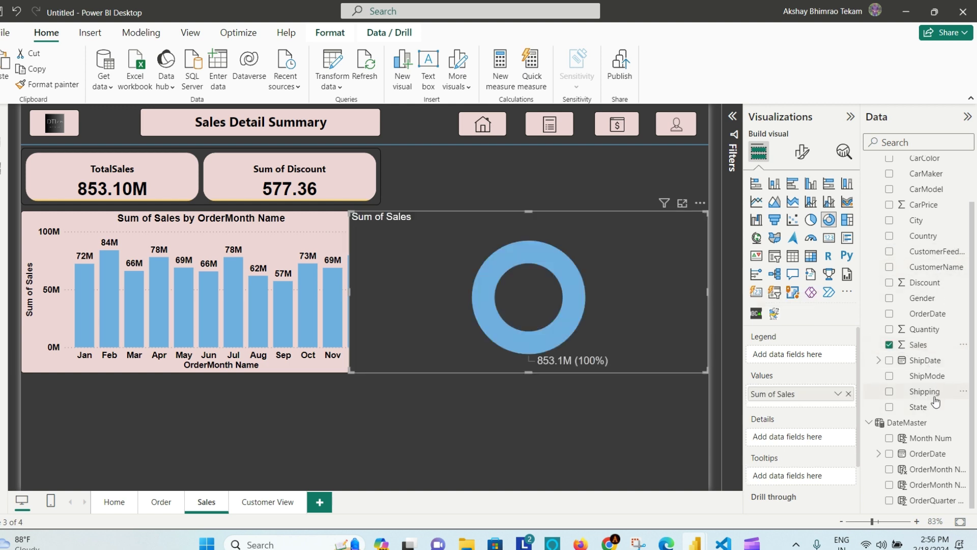
{"action": "left_click_drag", "start_coordinate": [938, 380], "coordinate": [579, 262]}
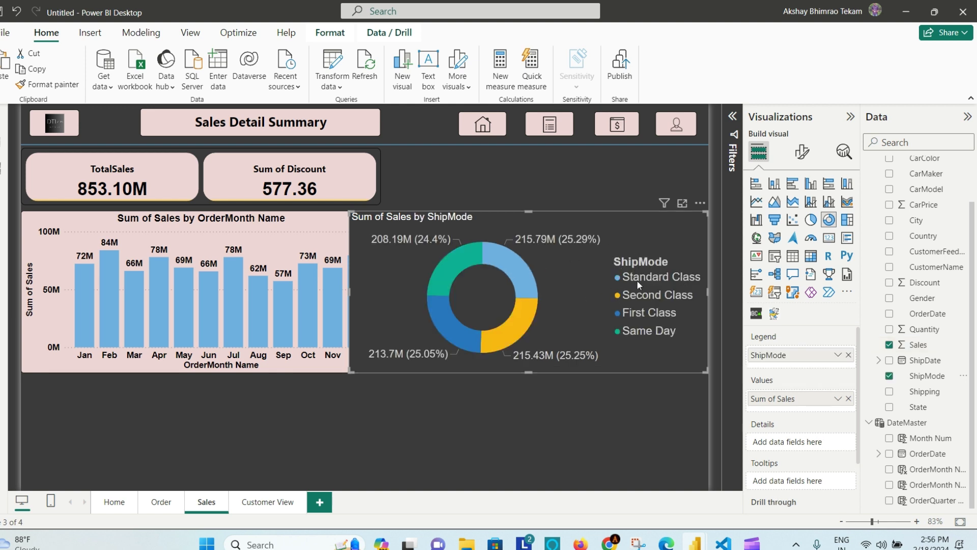
Copy the column chart's formatting onto the donut chart with Format painter
{"action": "left_click", "coordinate": [315, 222]}
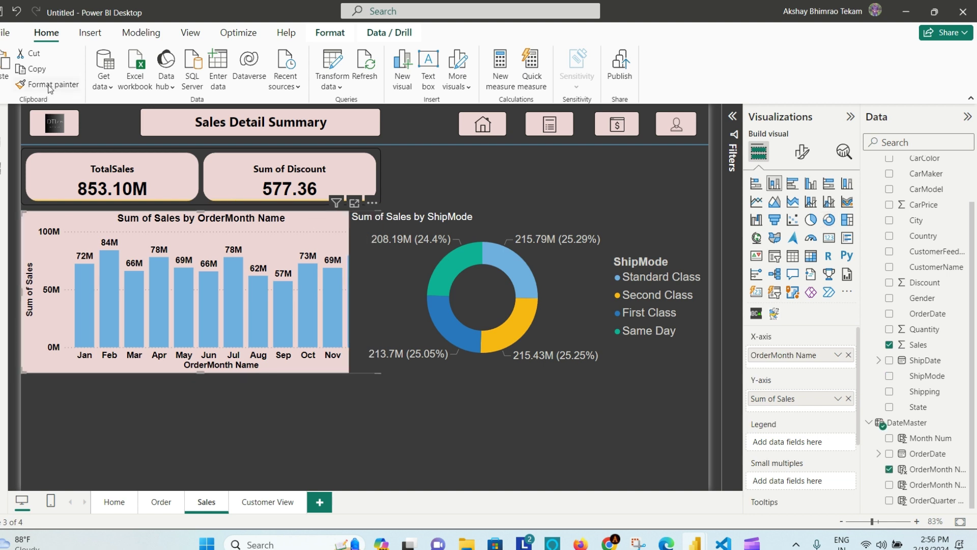
{"action": "left_click", "coordinate": [50, 87]}
{"action": "left_click", "coordinate": [629, 240]}
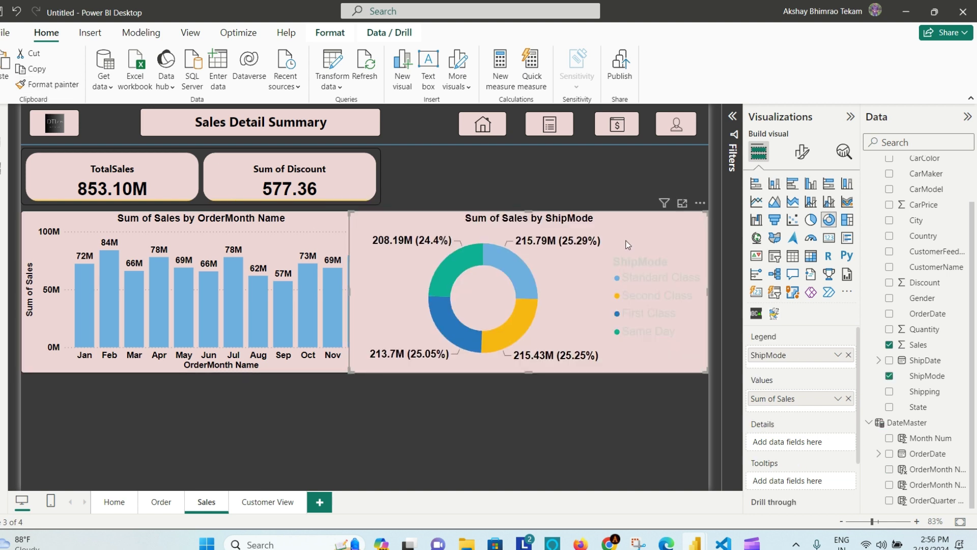
Turn off the donut chart's legend and narrow the chart so it no longer overlaps the column chart
{"action": "left_click", "coordinate": [802, 152]}
{"action": "left_click", "coordinate": [845, 241]}
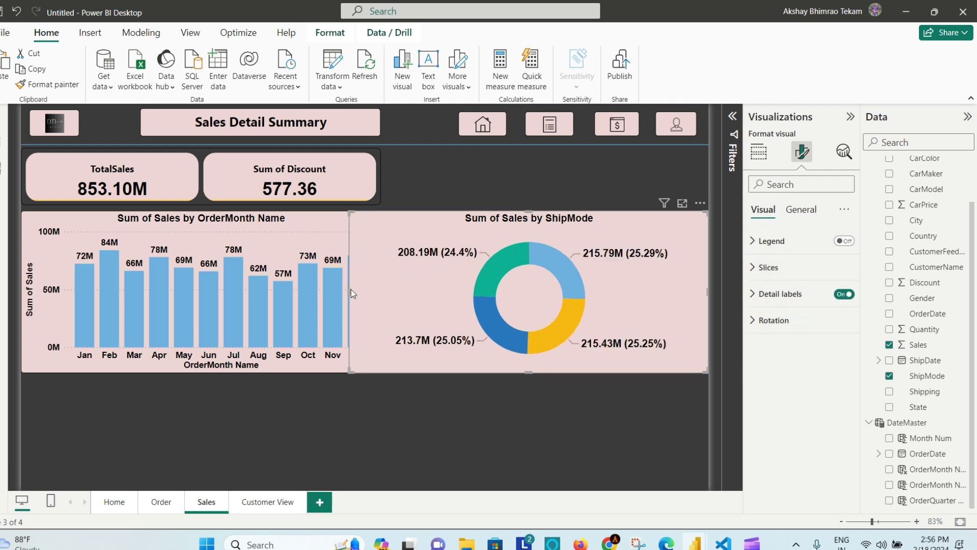
{"action": "left_click_drag", "start_coordinate": [350, 292], "coordinate": [388, 300]}
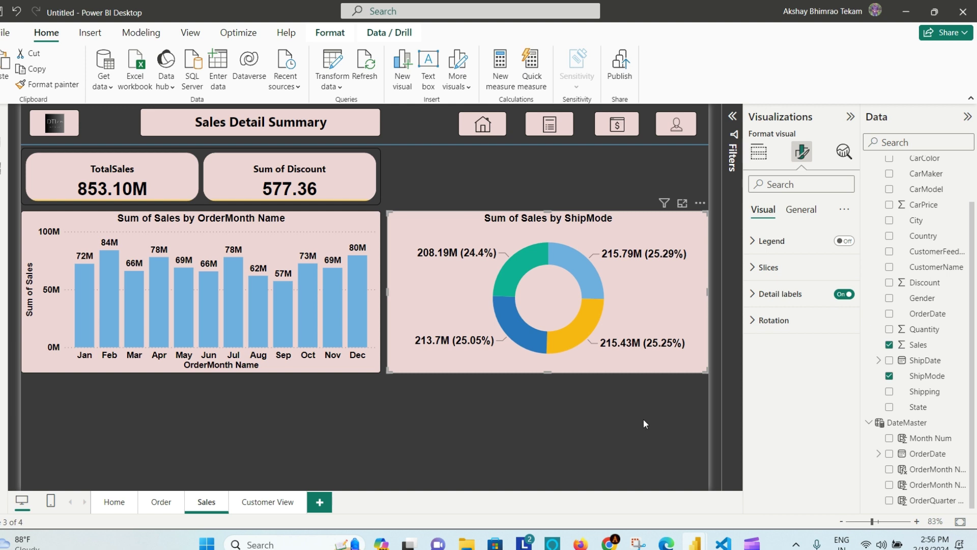
{"action": "left_click", "coordinate": [509, 435]}
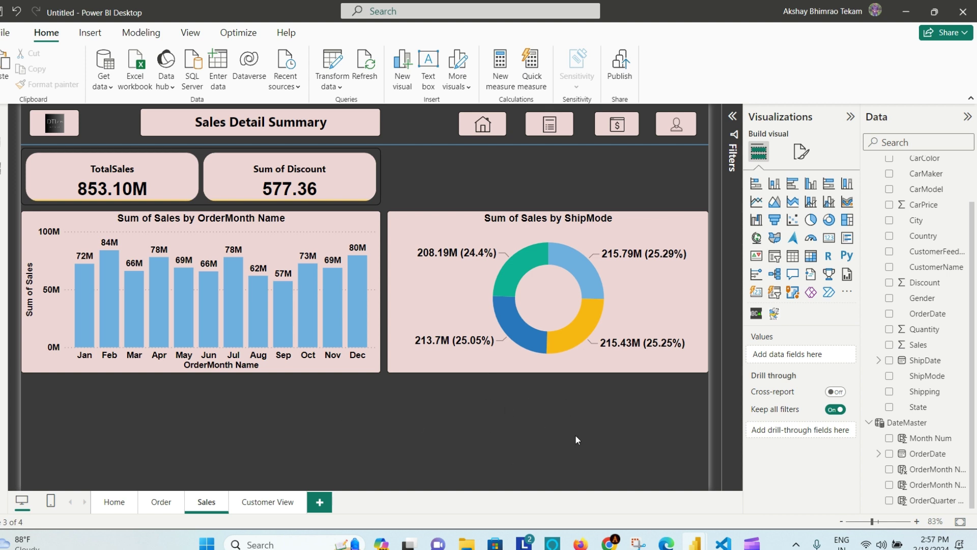
Change the Sales page's canvas type to Custom and set its width to 1300 px
{"action": "left_click", "coordinate": [802, 155]}
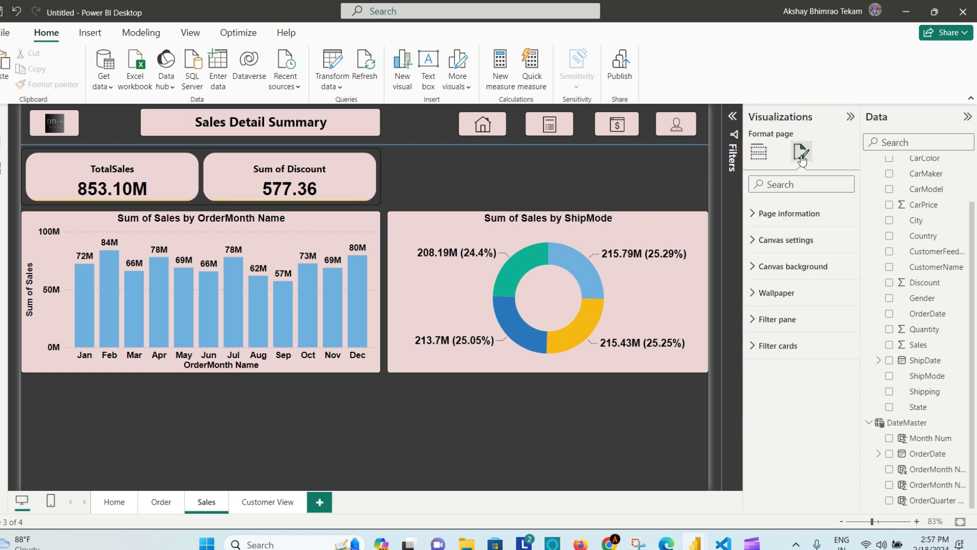
{"action": "left_click", "coordinate": [769, 241]}
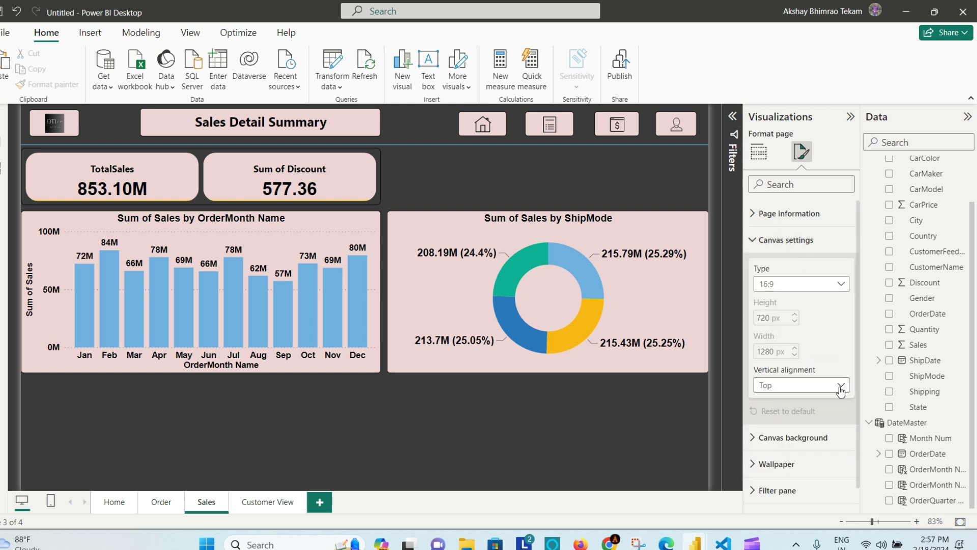
{"action": "left_click", "coordinate": [841, 285]}
{"action": "left_click", "coordinate": [802, 358]}
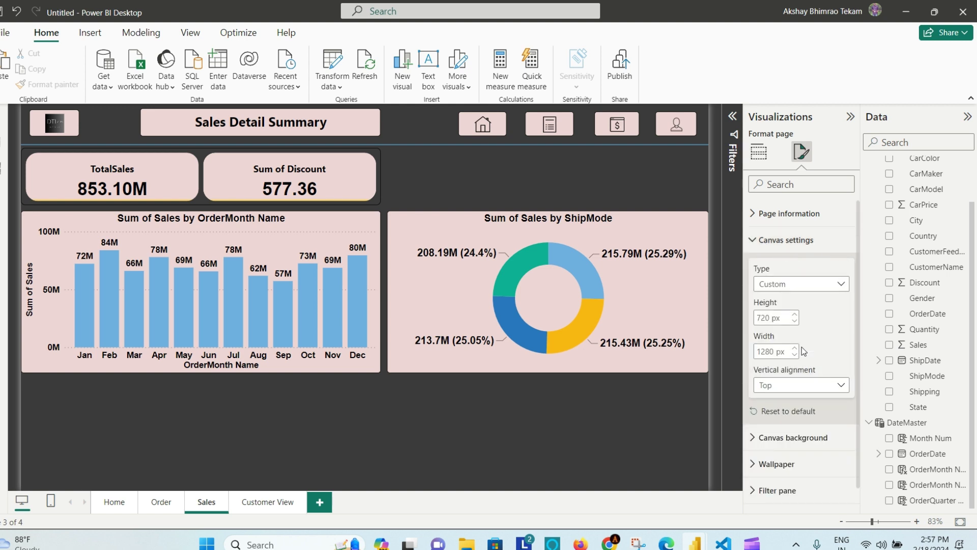
{"action": "double_click", "coordinate": [767, 351]}
{"action": "type", "text": "1300"}
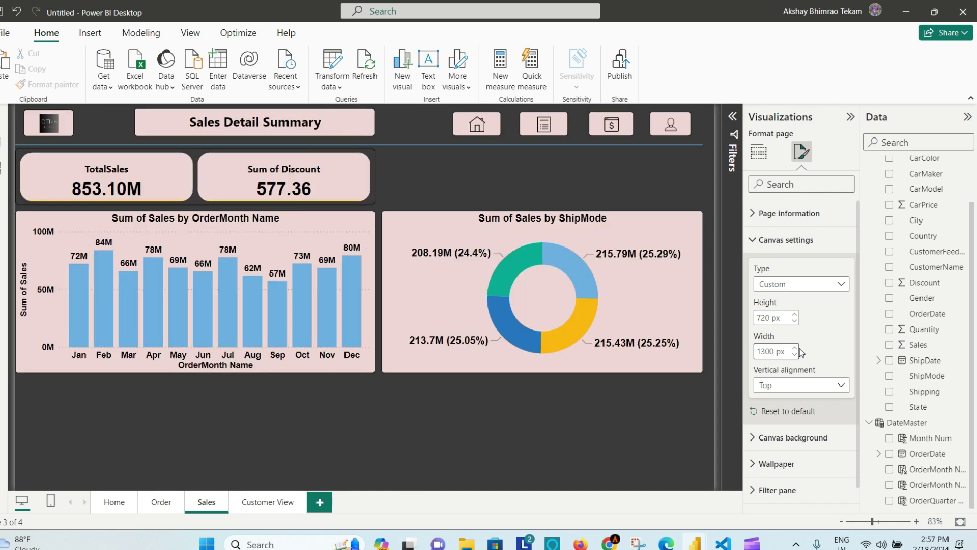
Set the Sales page's canvas height to 750 px
{"action": "left_click", "coordinate": [767, 316]}
{"action": "key", "text": "BackSpace"}
{"action": "type", "text": "5"}
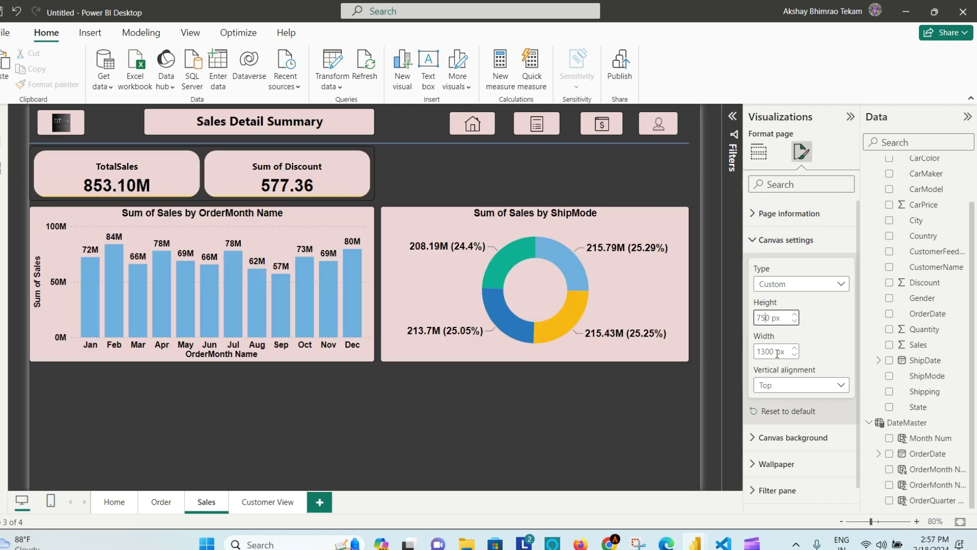
{"action": "left_click", "coordinate": [819, 329]}
{"action": "mouse_move", "coordinate": [695, 543]}
{"action": "left_click", "coordinate": [738, 466]}
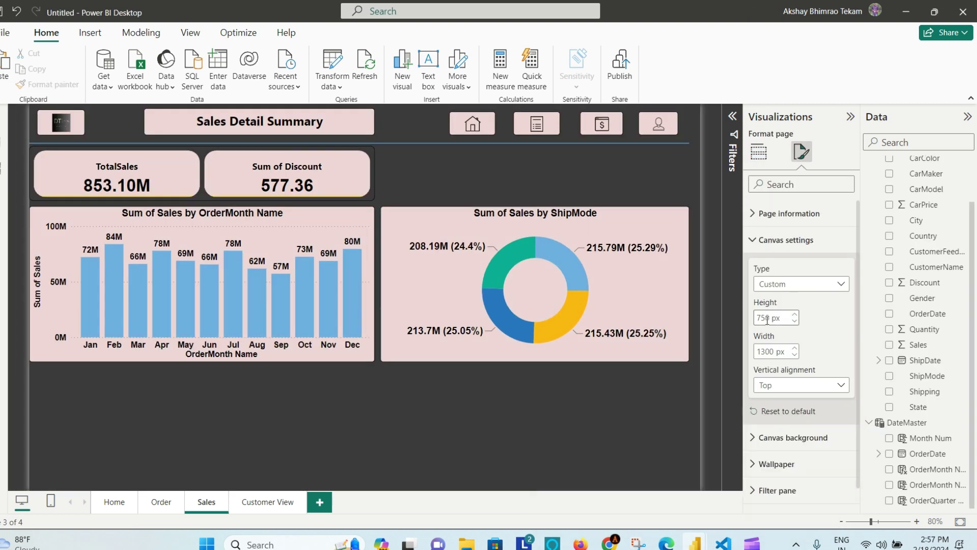
Set the Sales page's canvas height to 780 px
{"action": "double_click", "coordinate": [767, 318]}
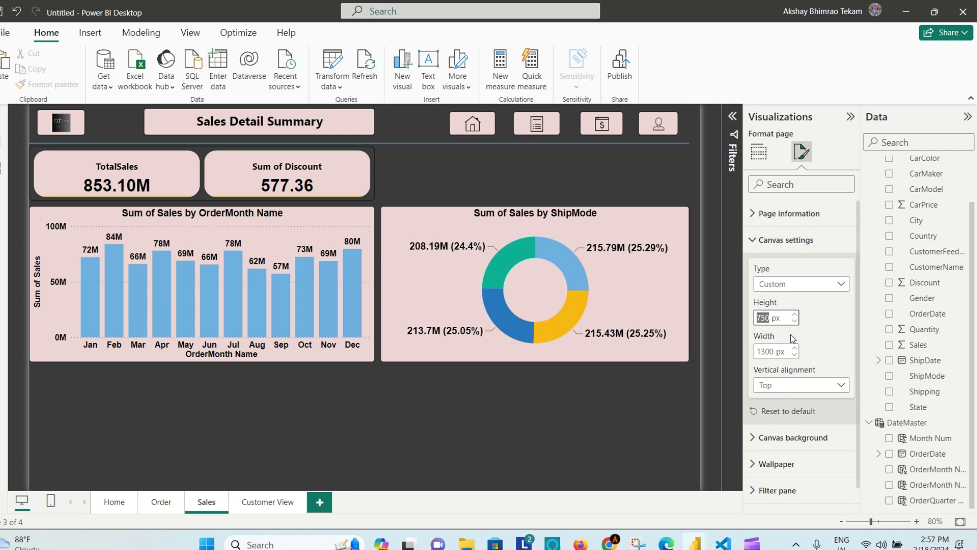
{"action": "left_click", "coordinate": [766, 318]}
{"action": "key", "text": "BackSpace"}
{"action": "type", "text": "8"}
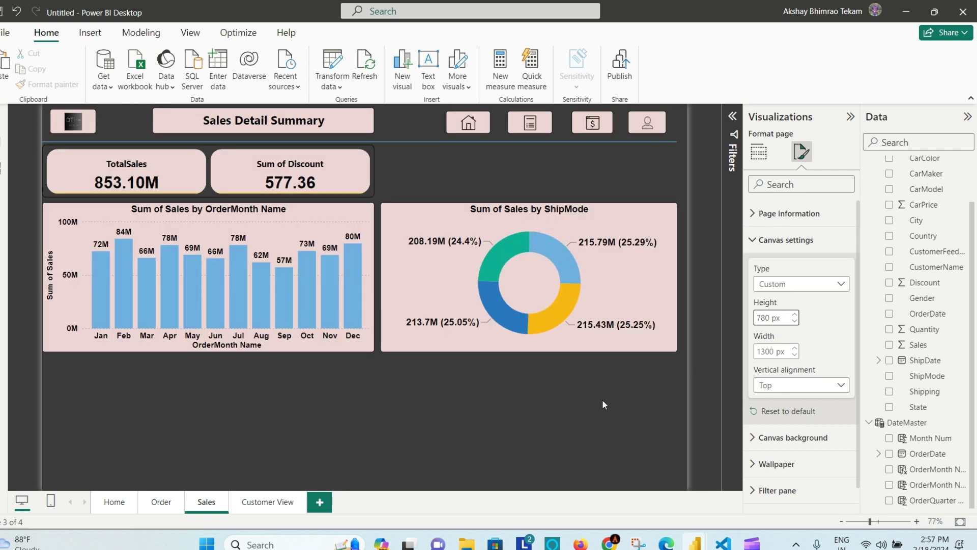
{"action": "left_click", "coordinate": [828, 336]}
{"action": "left_click", "coordinate": [493, 397]}
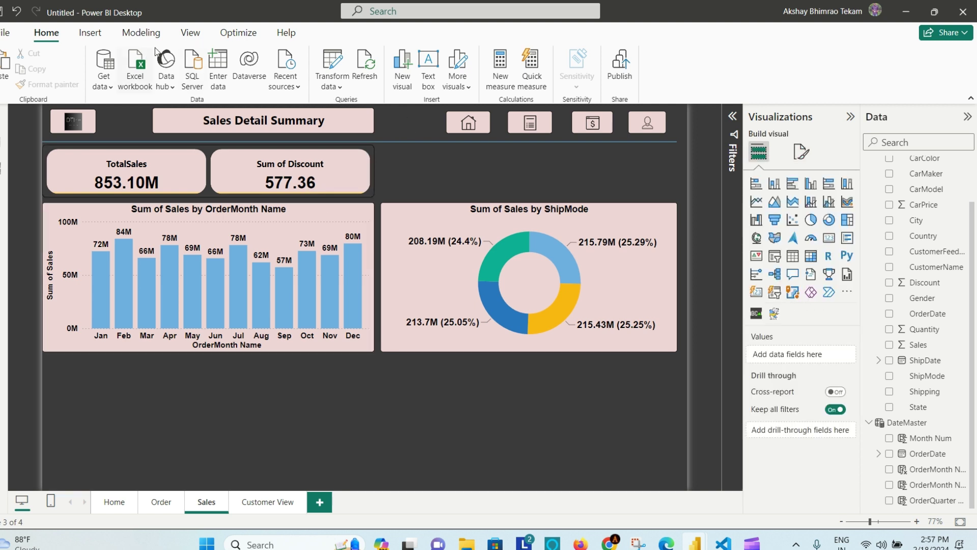
Set the report's page view to Fit to width
{"action": "left_click", "coordinate": [190, 32]}
{"action": "left_click", "coordinate": [321, 81]}
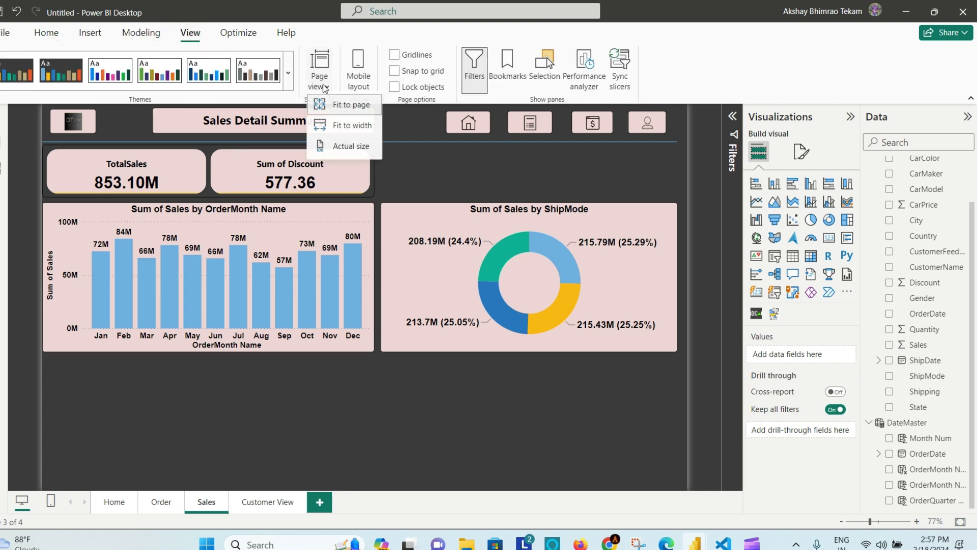
{"action": "left_click", "coordinate": [346, 125]}
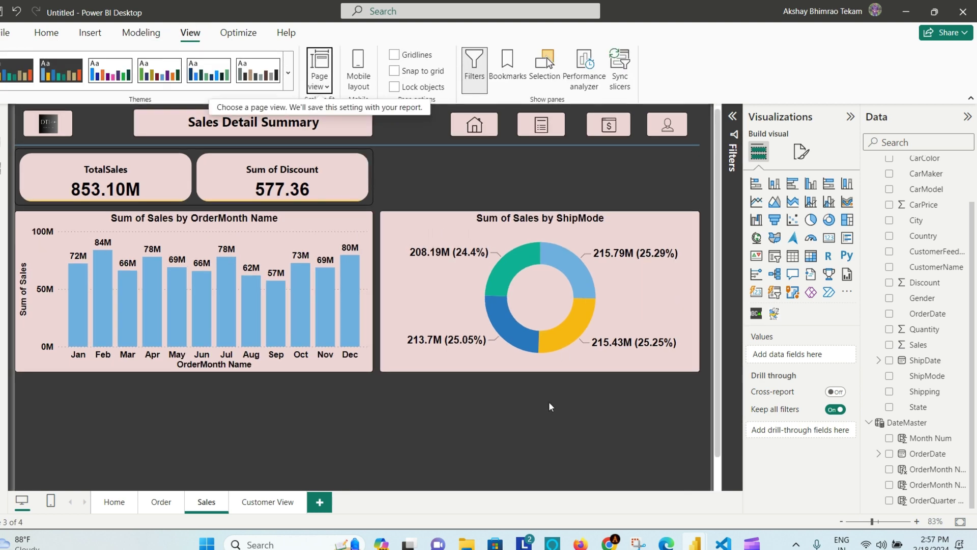
{"action": "scroll", "coordinate": [549, 406], "scroll_direction": "down", "scroll_amount": 1}
{"action": "scroll", "coordinate": [549, 407], "scroll_direction": "up", "scroll_amount": 1}
{"action": "scroll", "coordinate": [549, 406], "scroll_direction": "down", "scroll_amount": 1}
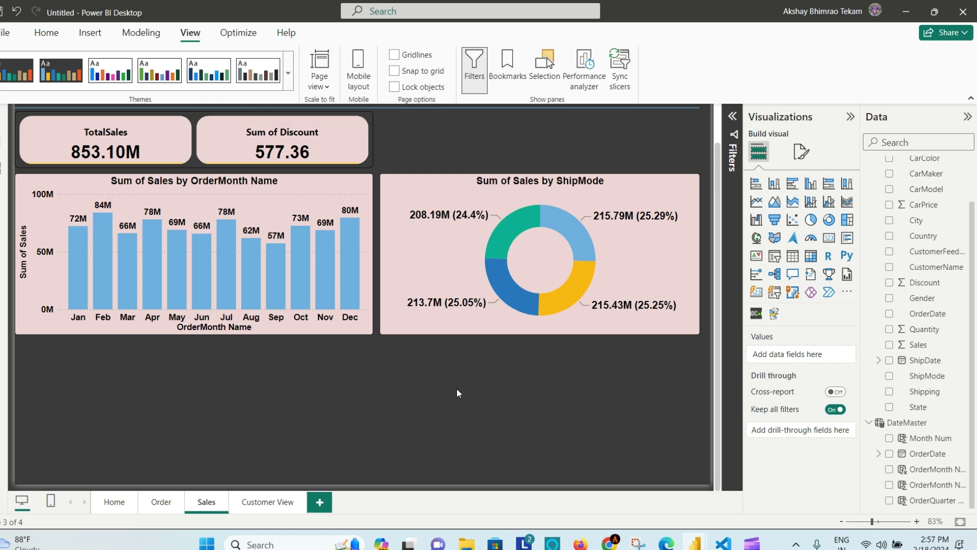
Add a line chart below the monthly sales column chart, plotting Sum of Sales by Shipping
{"action": "mouse_move", "coordinate": [696, 537]}
{"action": "left_click", "coordinate": [757, 202]}
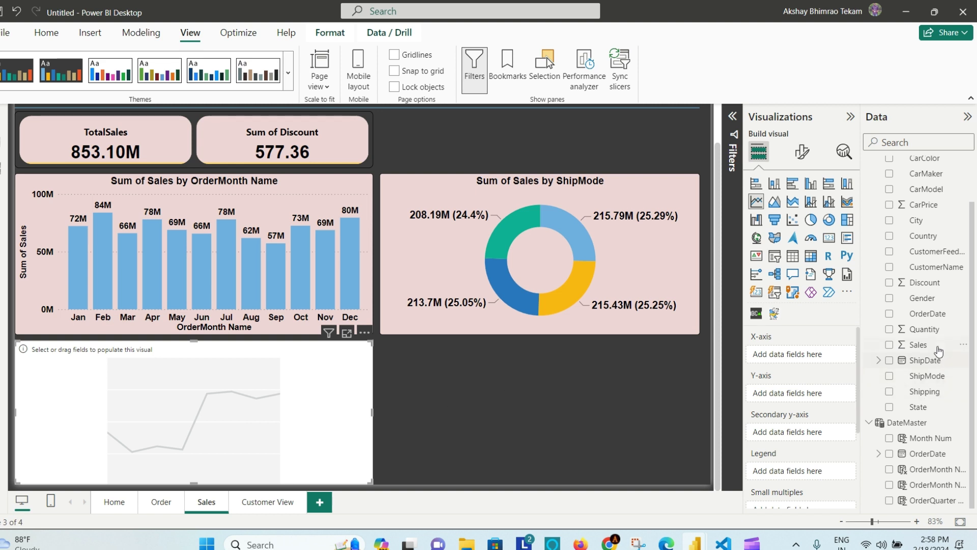
{"action": "left_click_drag", "start_coordinate": [940, 352], "coordinate": [219, 387]}
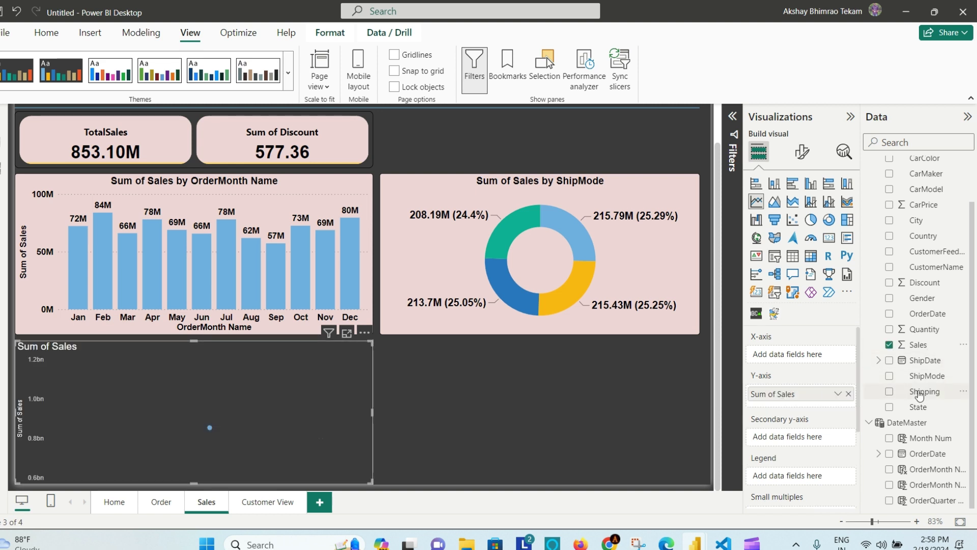
{"action": "left_click_drag", "start_coordinate": [919, 394], "coordinate": [233, 378]}
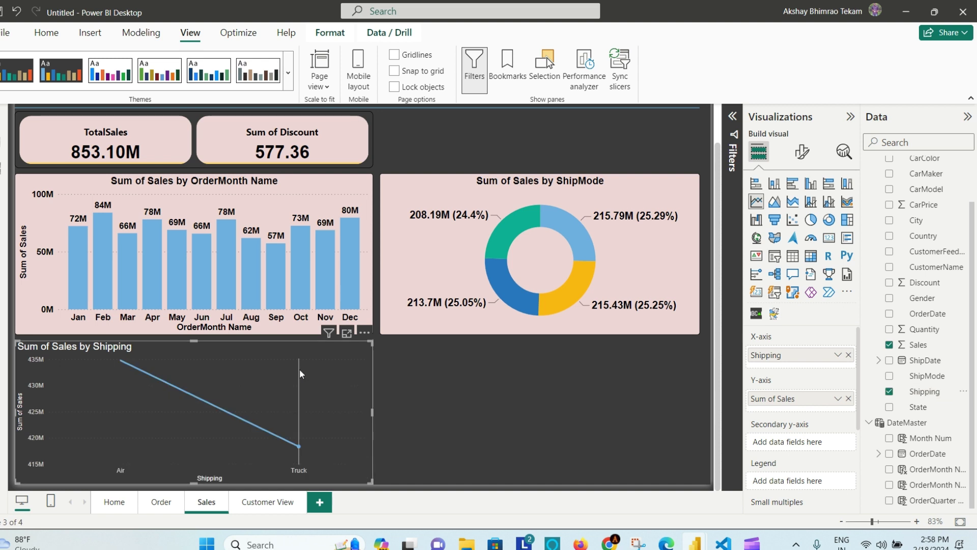
Apply the ShipMode donut chart's formatting and the monthly column chart's formatting to the Shipping line chart with Format painter
{"action": "left_click", "coordinate": [407, 191]}
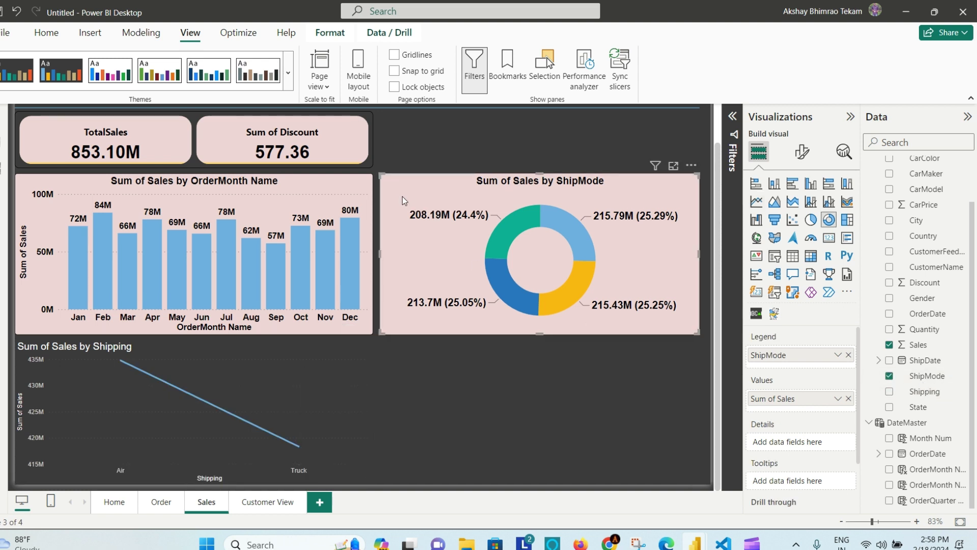
{"action": "left_click", "coordinate": [47, 32]}
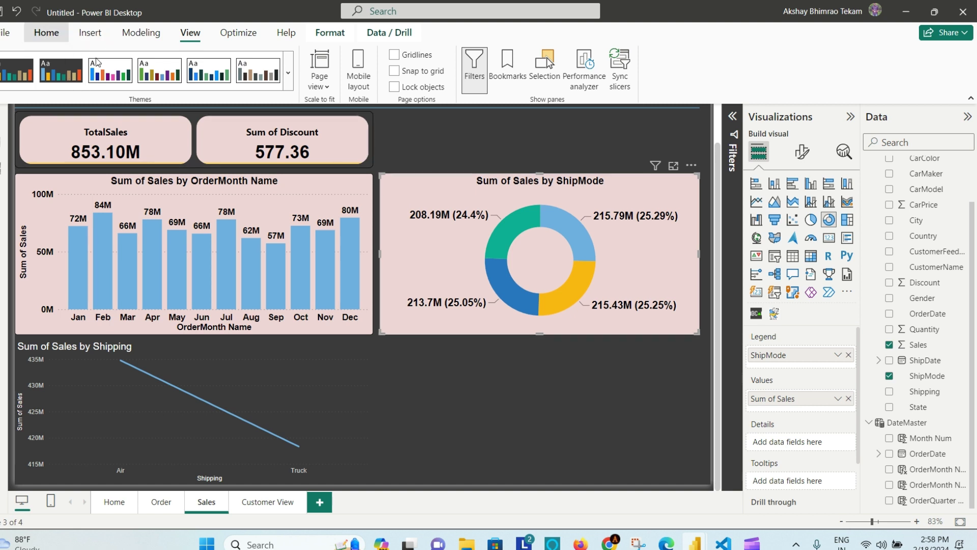
{"action": "left_click", "coordinate": [72, 84]}
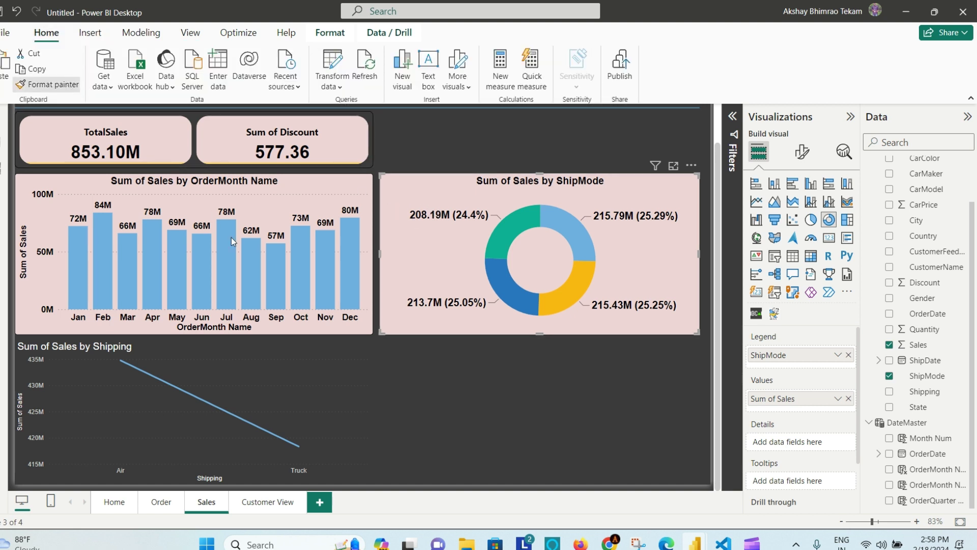
{"action": "left_click", "coordinate": [298, 371]}
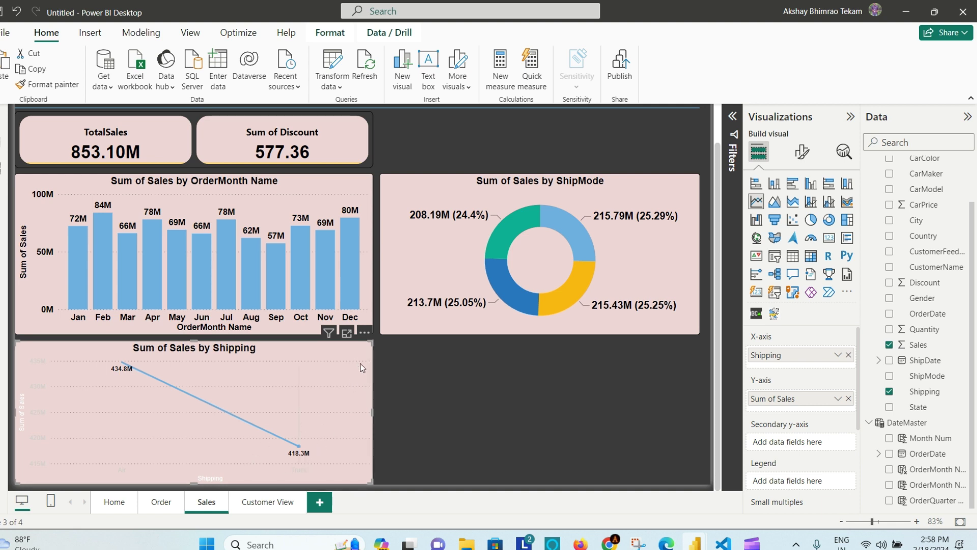
{"action": "left_click", "coordinate": [328, 186]}
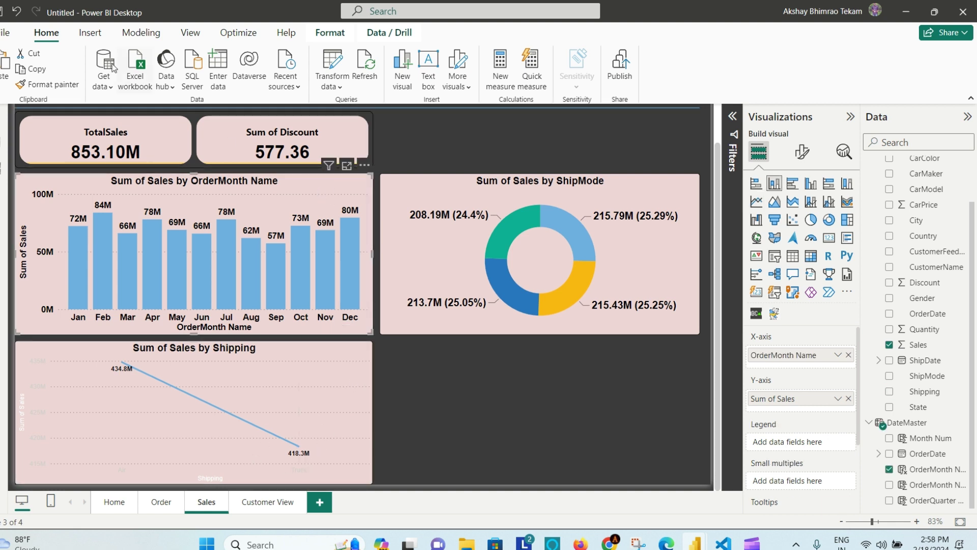
{"action": "left_click", "coordinate": [71, 83]}
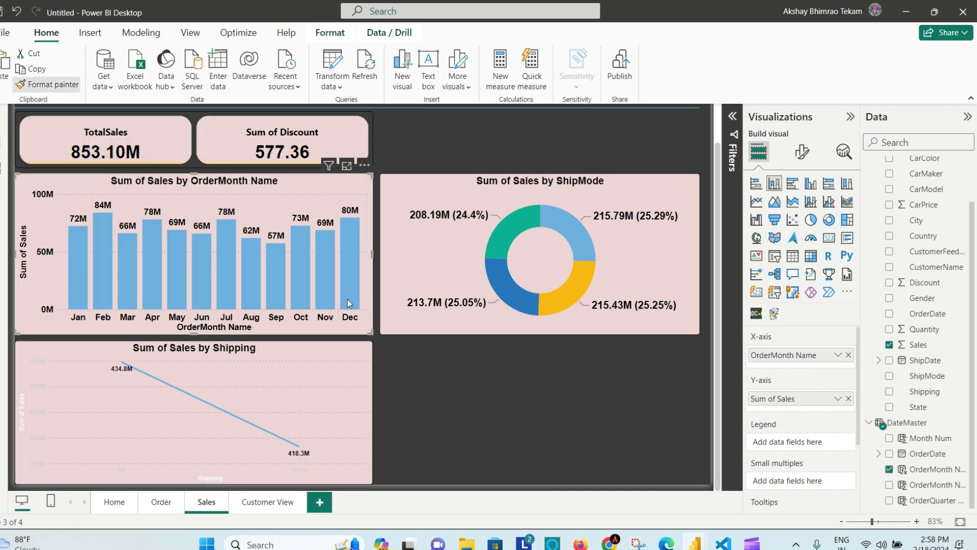
{"action": "left_click", "coordinate": [345, 351]}
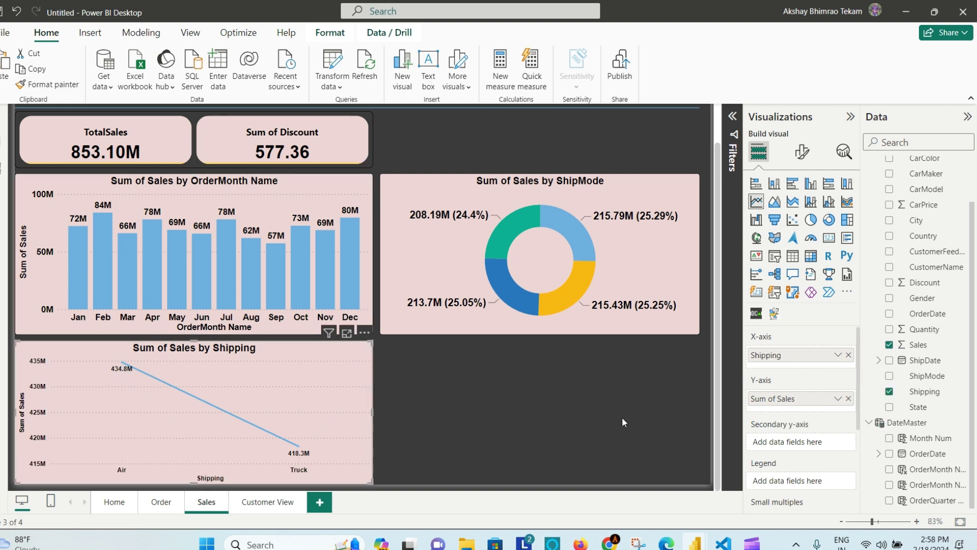
Insert a stacked bar chart beside the Shipping line chart and populate it with the Sales and OrderQuarter Num fields
{"action": "mouse_move", "coordinate": [695, 543]}
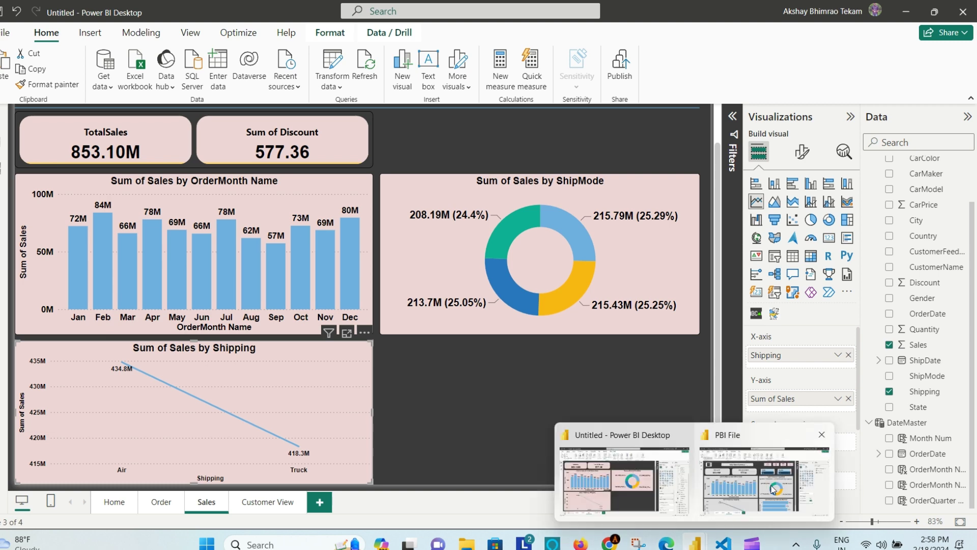
{"action": "mouse_move", "coordinate": [764, 486]}
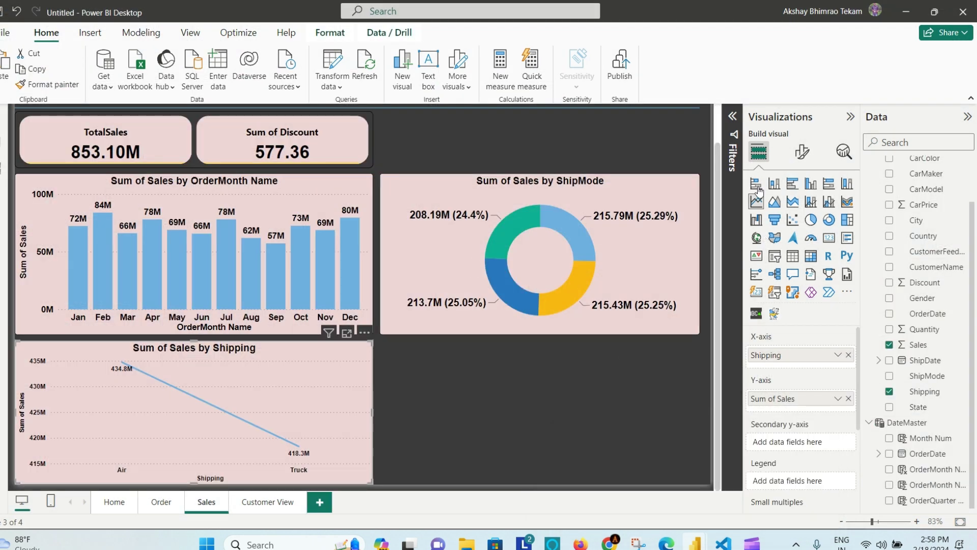
{"action": "key", "text": "Escape"}
{"action": "left_click_drag", "start_coordinate": [641, 388], "coordinate": [640, 388]}
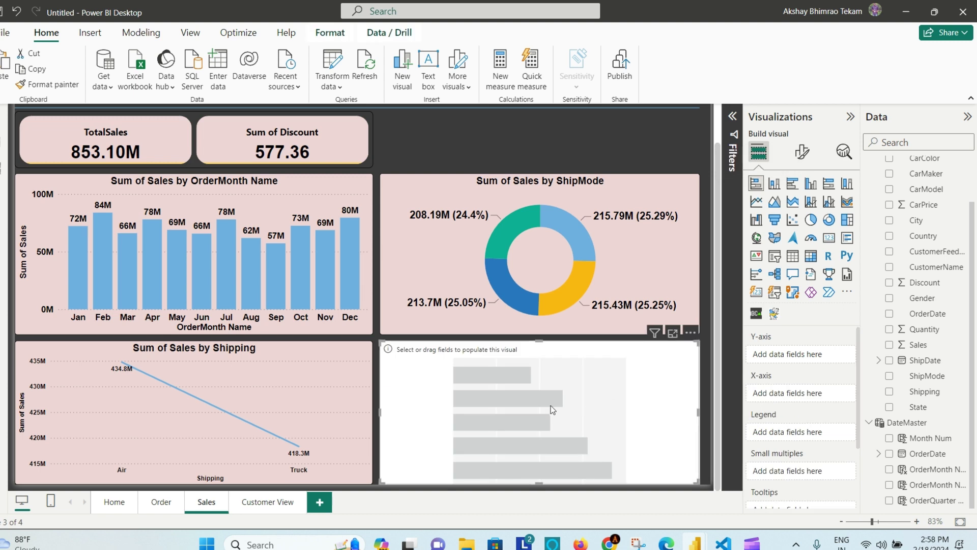
{"action": "left_click_drag", "start_coordinate": [932, 348], "coordinate": [544, 385]}
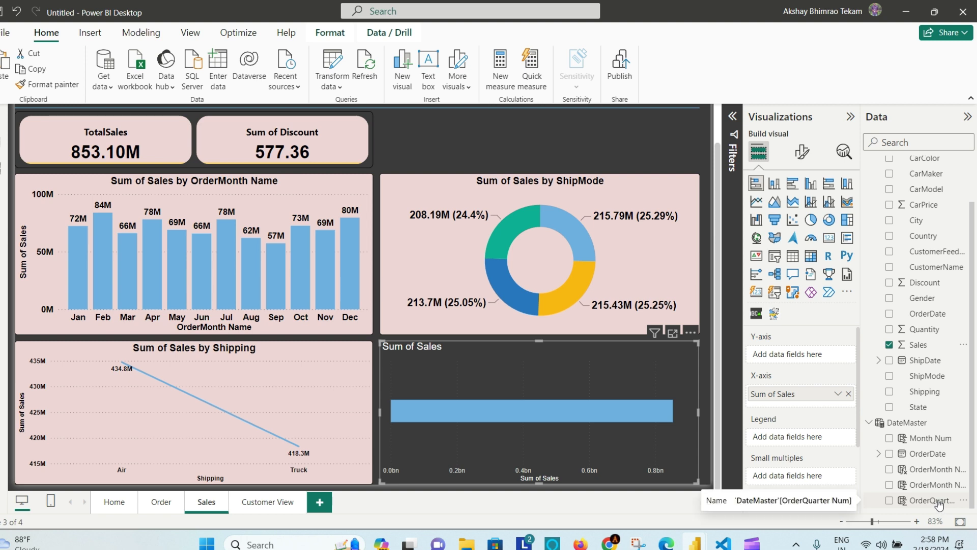
{"action": "left_click_drag", "start_coordinate": [939, 504], "coordinate": [648, 407]}
{"action": "left_click_drag", "start_coordinate": [545, 375], "coordinate": [544, 377]}
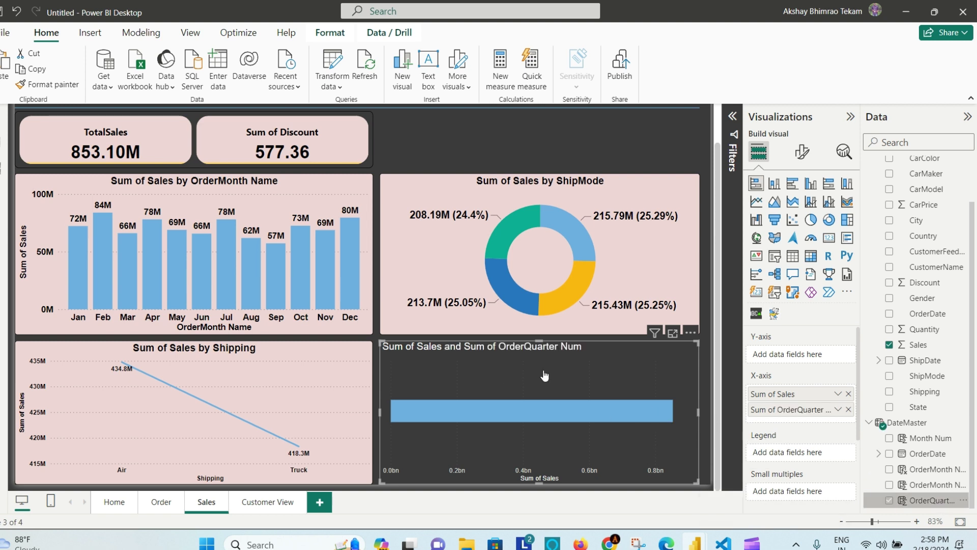
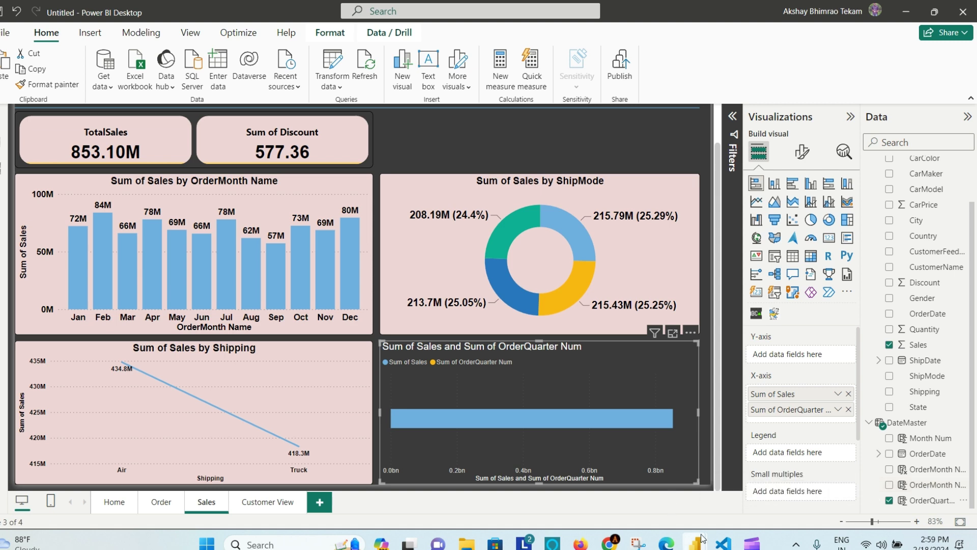
Switch to the PBI File report, examine the axis fields of its quarterly sales bar chart, and return to the Untitled report
{"action": "mouse_move", "coordinate": [701, 538]}
{"action": "mouse_move", "coordinate": [740, 498]}
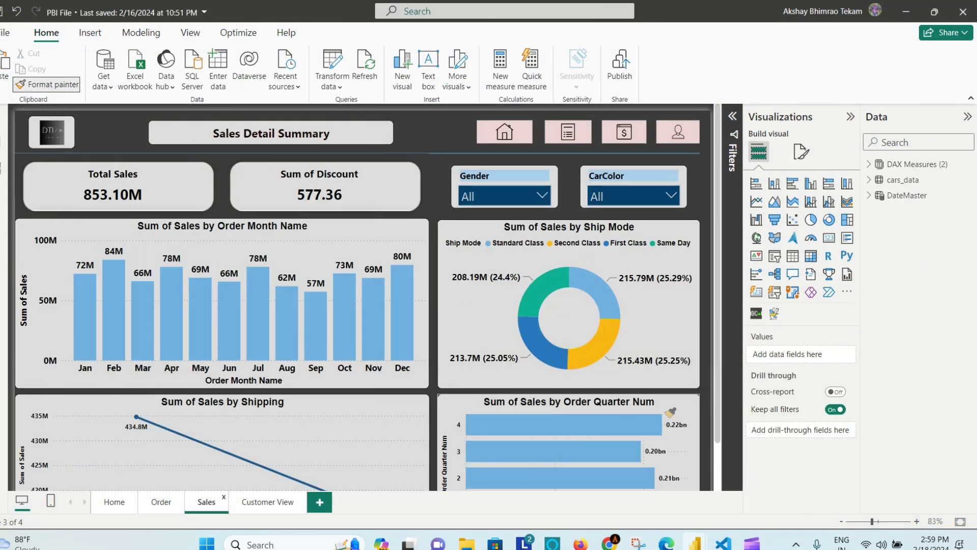
{"action": "left_click", "coordinate": [670, 411]}
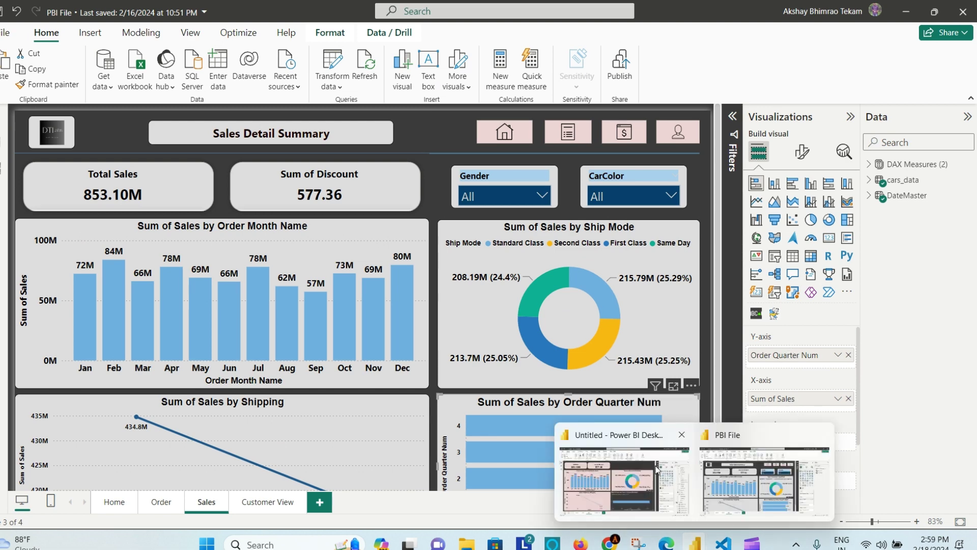
{"action": "left_click", "coordinate": [656, 468]}
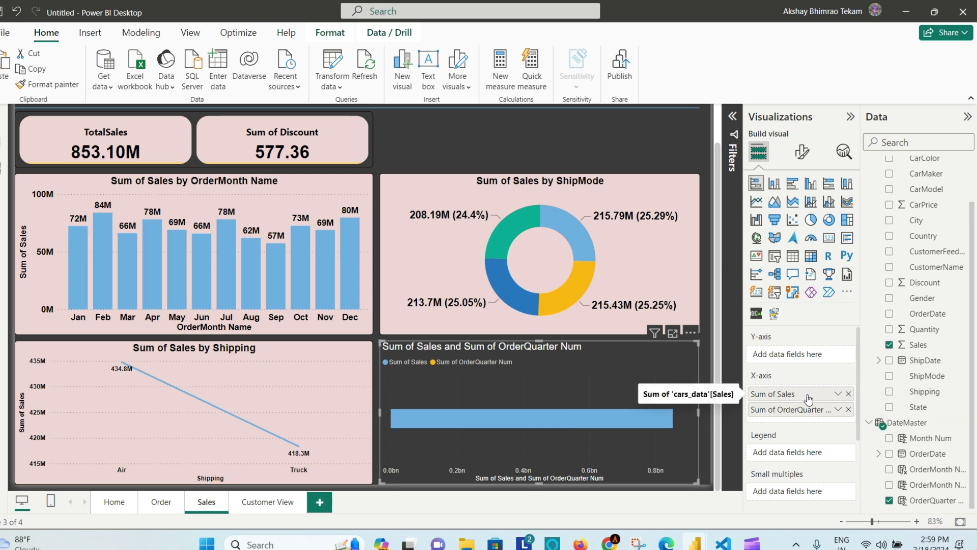
Rearrange the new bar chart's fields, with OrderQuarter Num on the Y-axis and Sum of Sales on the X-axis
{"action": "mouse_move", "coordinate": [806, 375]}
{"action": "left_mouse_down"}
{"action": "mouse_move", "coordinate": [807, 358]}
{"action": "mouse_move", "coordinate": [807, 399]}
{"action": "mouse_move", "coordinate": [802, 357]}
{"action": "left_mouse_up"}
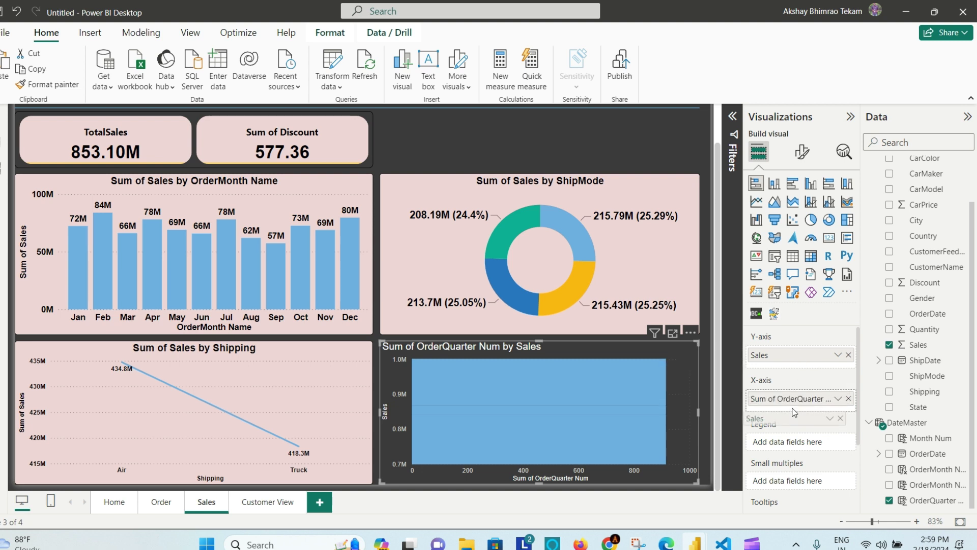
{"action": "left_click", "coordinate": [848, 399]}
{"action": "left_click_drag", "start_coordinate": [815, 354], "coordinate": [810, 396]}
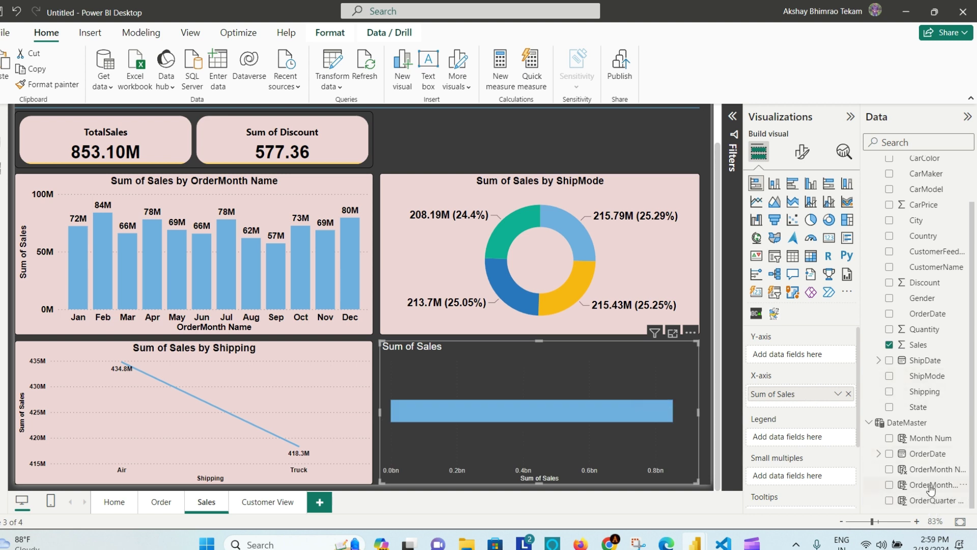
{"action": "left_click_drag", "start_coordinate": [934, 502], "coordinate": [817, 356]}
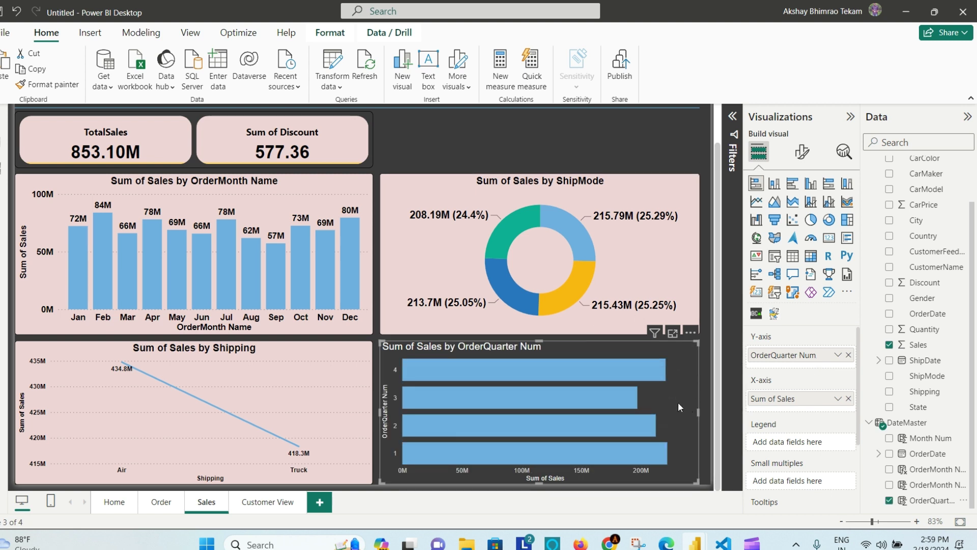
Copy the monthly column chart's formatting onto the OrderQuarter Num bar chart with Format painter
{"action": "left_click", "coordinate": [335, 179]}
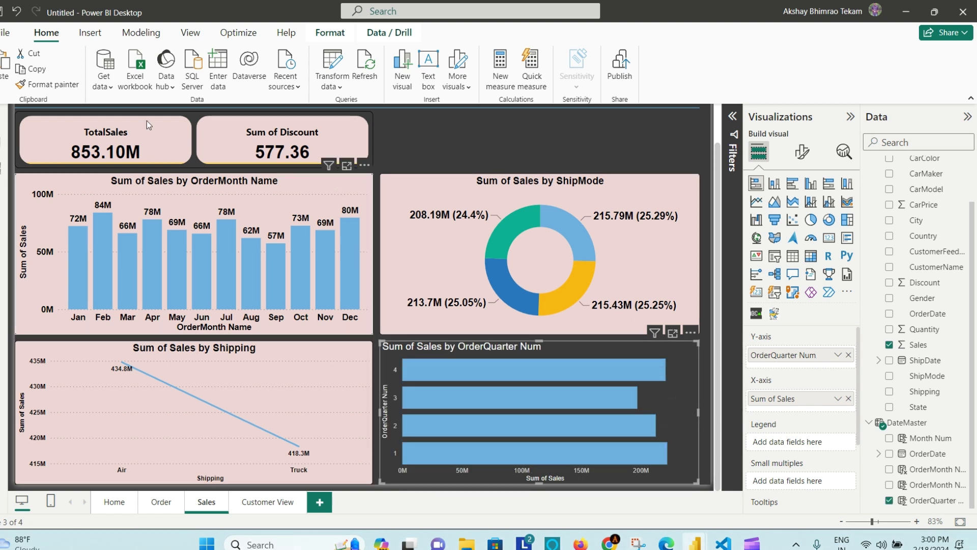
{"action": "left_click", "coordinate": [72, 86]}
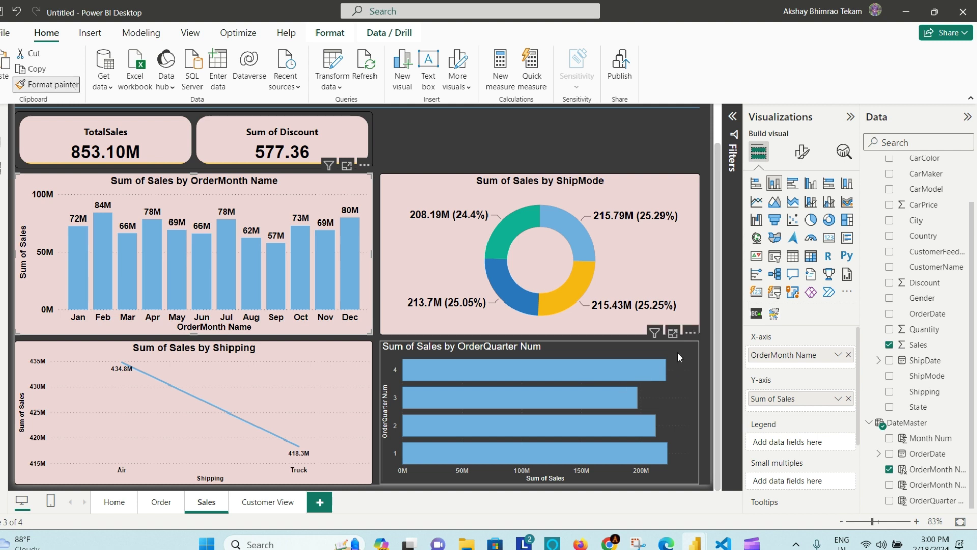
{"action": "left_click", "coordinate": [675, 363]}
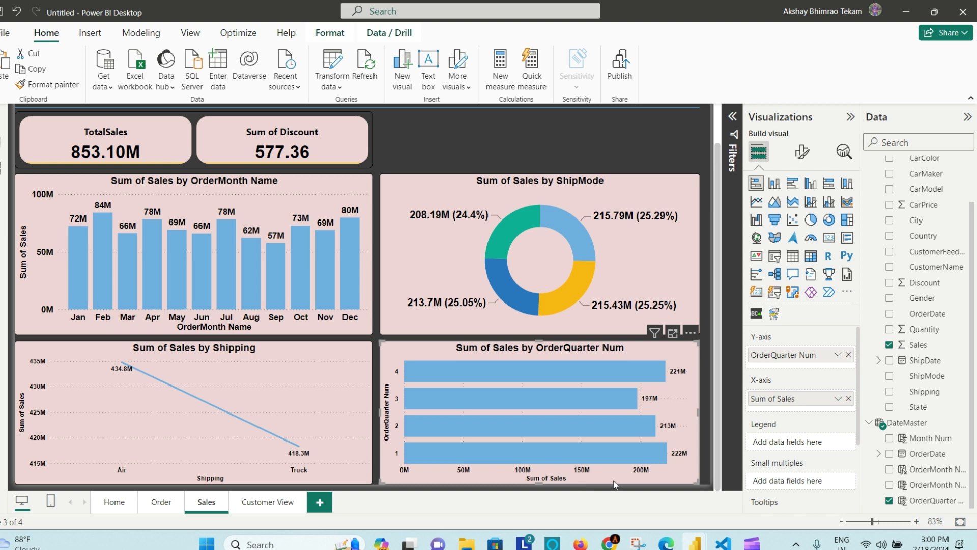
Widen the header divider line, the ShipMode donut chart and the OrderQuarter Num bar chart to the page's right edge
{"action": "scroll", "coordinate": [405, 154], "scroll_direction": "up", "scroll_amount": 1}
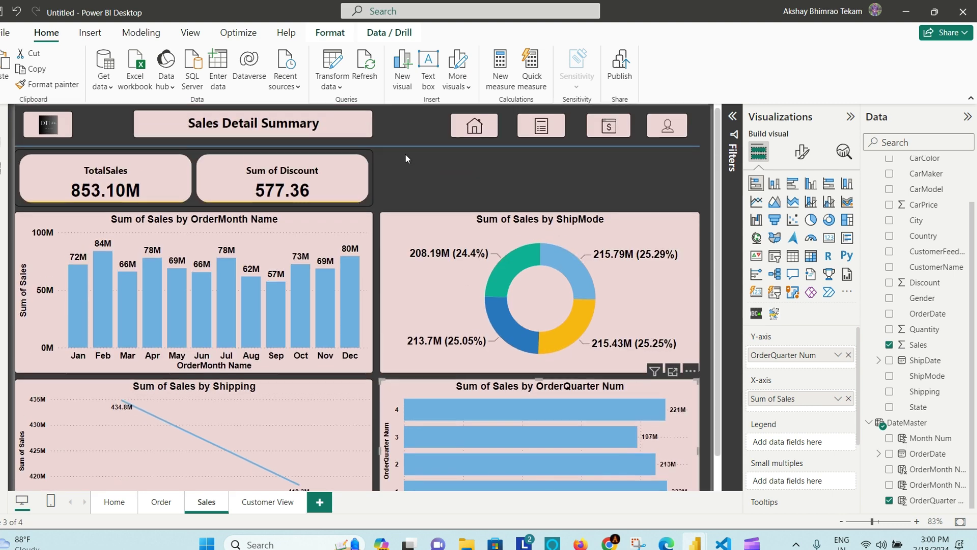
{"action": "scroll", "coordinate": [406, 153], "scroll_direction": "up", "scroll_amount": 1}
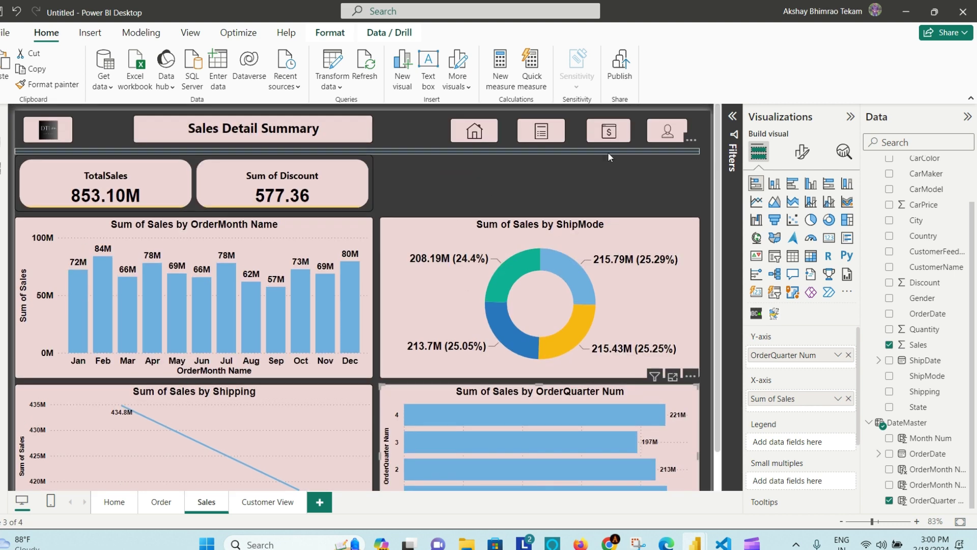
{"action": "left_click", "coordinate": [701, 151]}
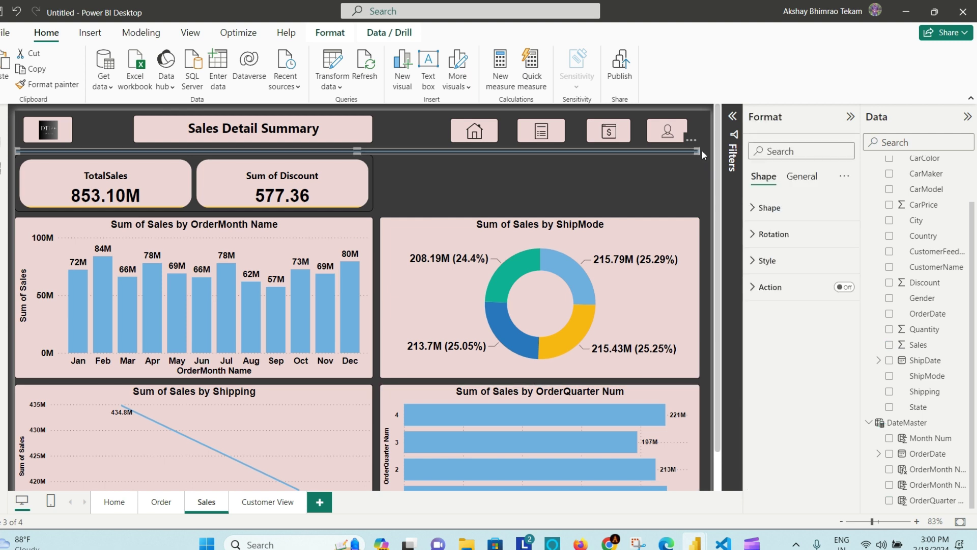
{"action": "left_click_drag", "start_coordinate": [702, 150], "coordinate": [712, 151]}
{"action": "left_click", "coordinate": [689, 267]}
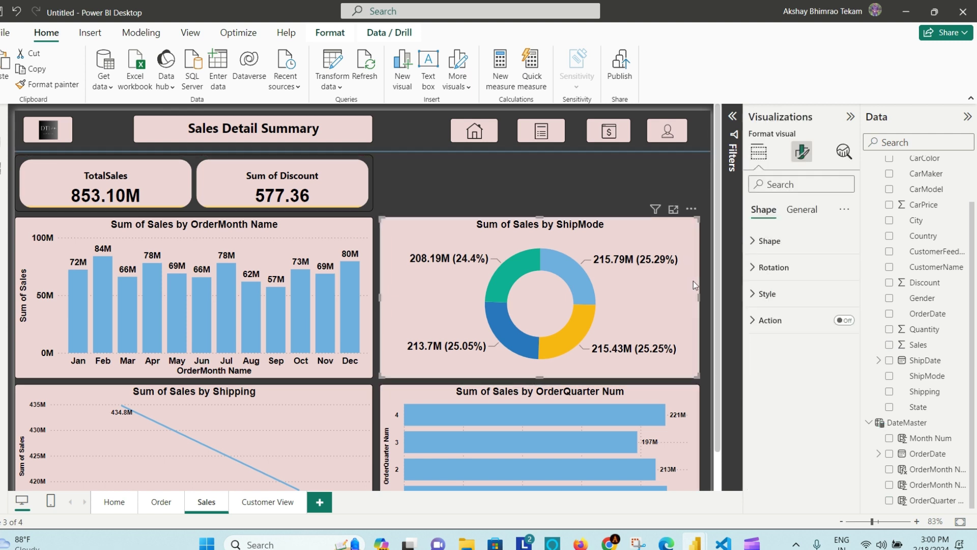
{"action": "left_click_drag", "start_coordinate": [704, 297], "coordinate": [710, 300]}
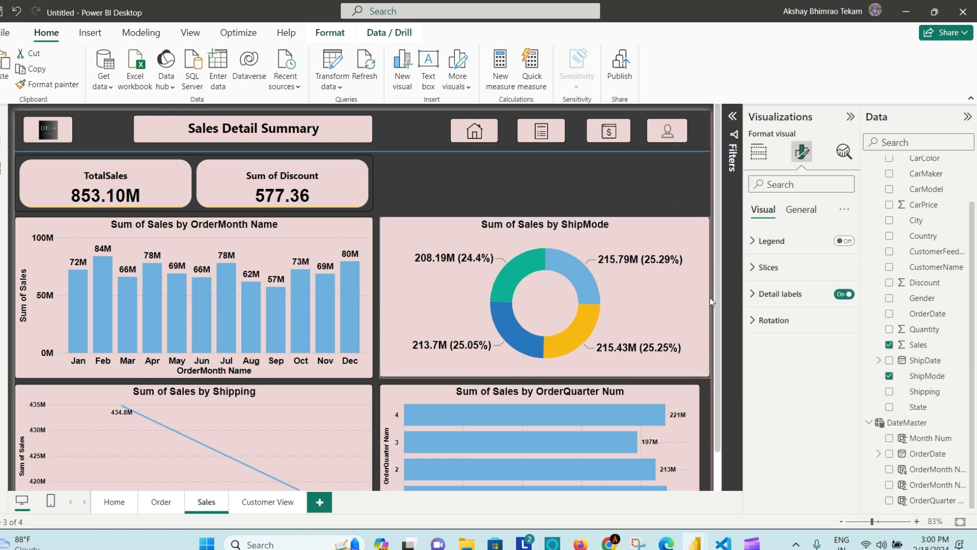
{"action": "left_click", "coordinate": [697, 433]}
{"action": "left_click_drag", "start_coordinate": [700, 434], "coordinate": [710, 434]}
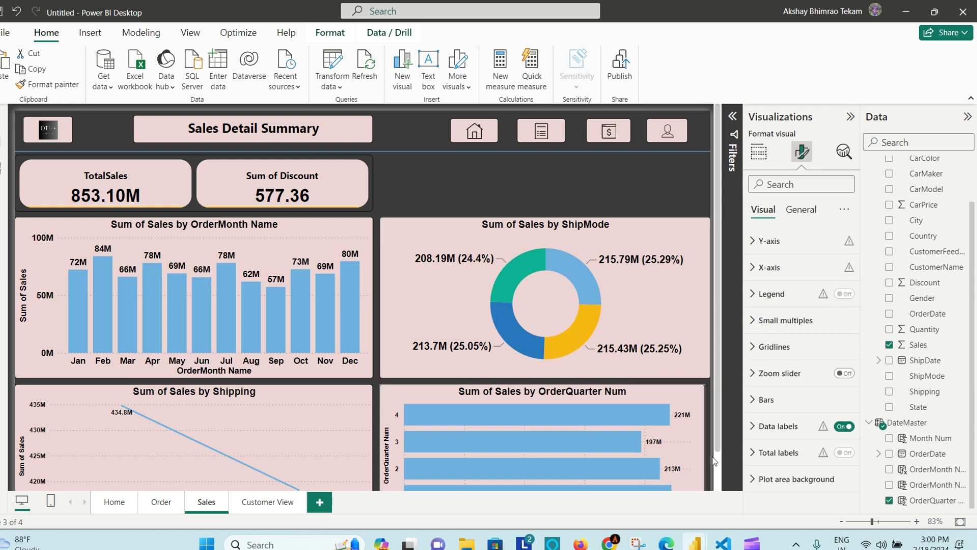
{"action": "scroll", "coordinate": [489, 154], "scroll_direction": "down", "scroll_amount": 1}
{"action": "left_click", "coordinate": [465, 175]}
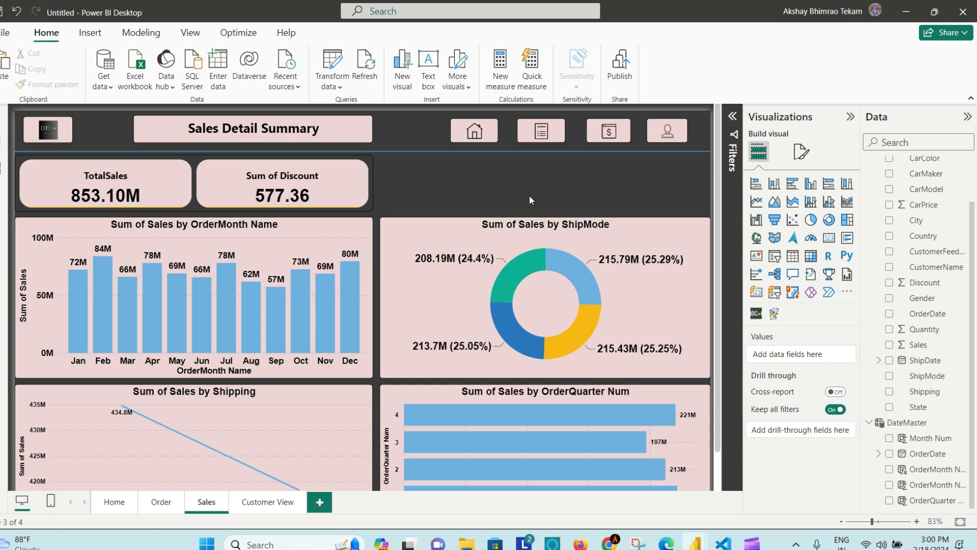
Add an empty slicer above the ShipMode donut chart and reduce its height to fit the row of total cards
{"action": "mouse_move", "coordinate": [748, 489]}
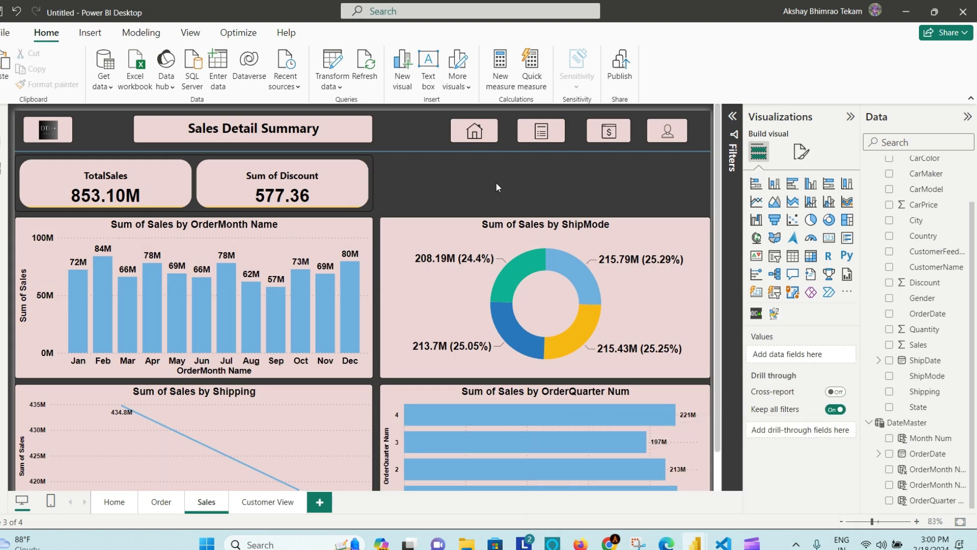
{"action": "left_click", "coordinate": [778, 261]}
{"action": "left_click_drag", "start_coordinate": [173, 235], "coordinate": [484, 233]}
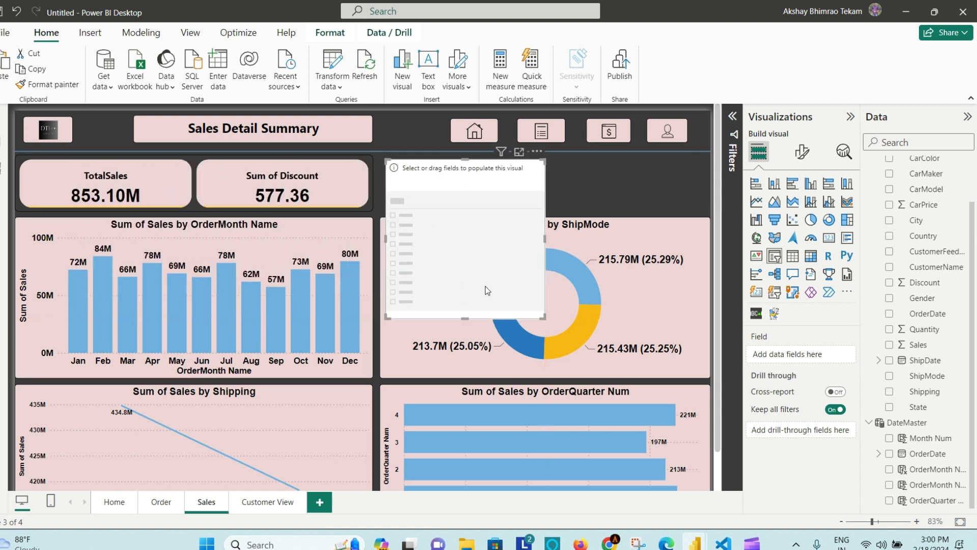
{"action": "left_click_drag", "start_coordinate": [467, 320], "coordinate": [478, 195]}
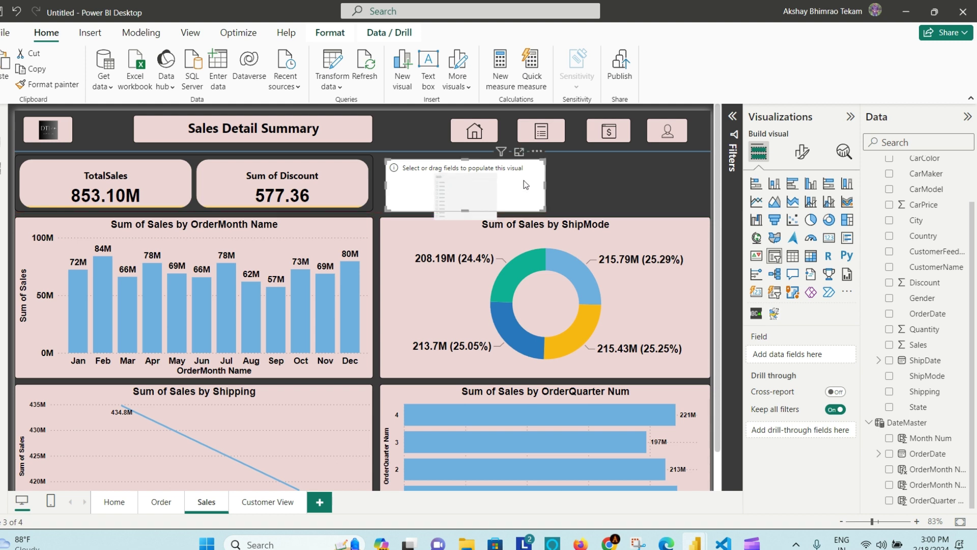
Put the Gender field in the empty slicer above the ShipMode donut chart and set its style to Dropdown
{"action": "scroll", "coordinate": [956, 258], "scroll_direction": "up", "scroll_amount": 2}
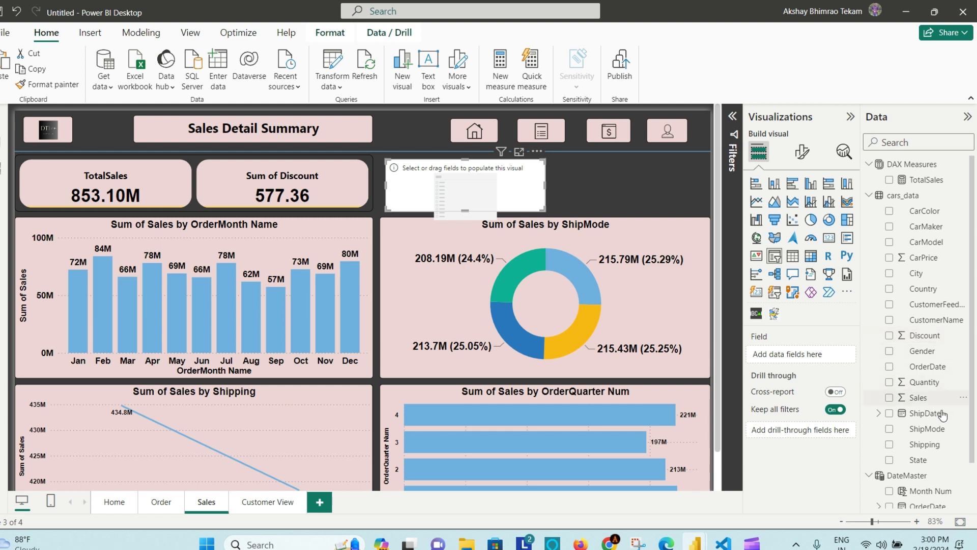
{"action": "left_click_drag", "start_coordinate": [931, 351], "coordinate": [508, 187]}
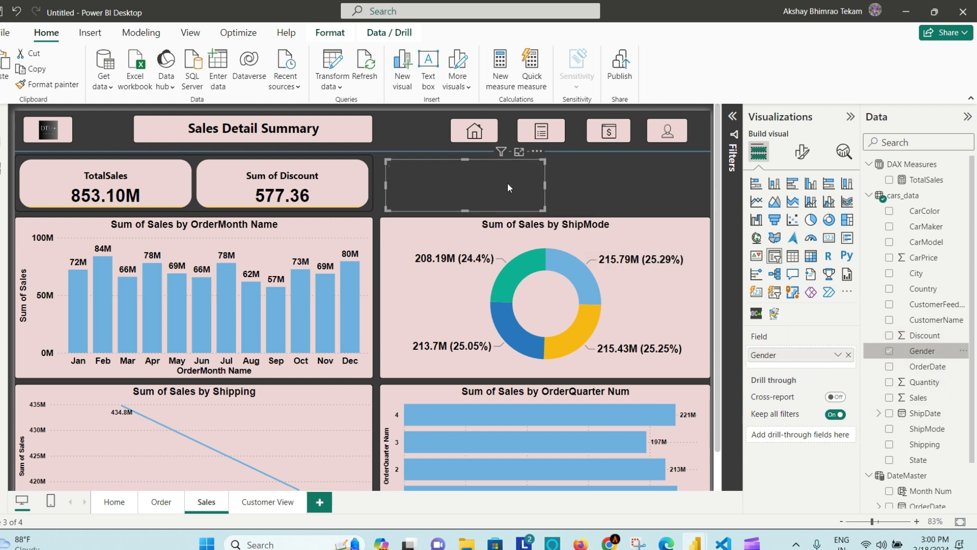
{"action": "left_click", "coordinate": [797, 152]}
{"action": "left_click", "coordinate": [782, 241]}
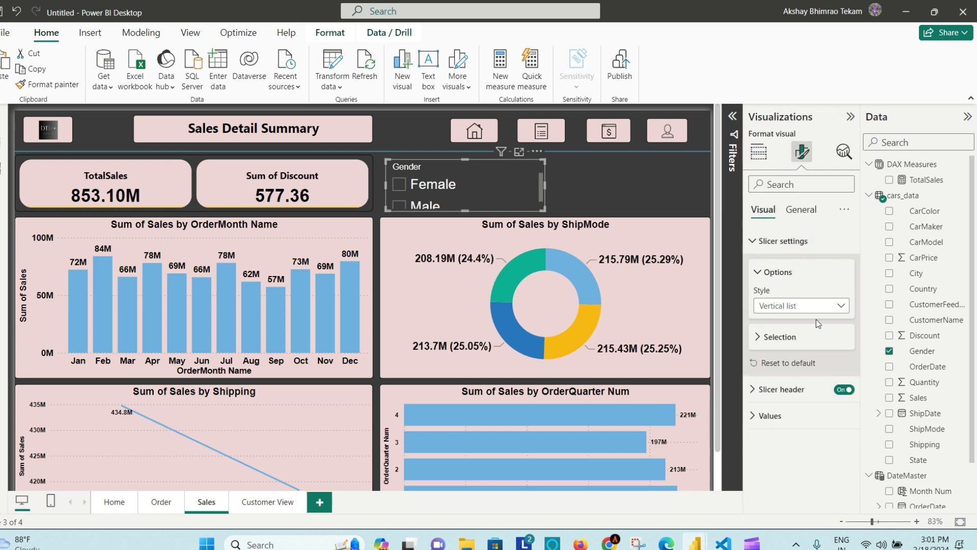
{"action": "left_click", "coordinate": [829, 307]}
{"action": "left_click", "coordinate": [801, 352]}
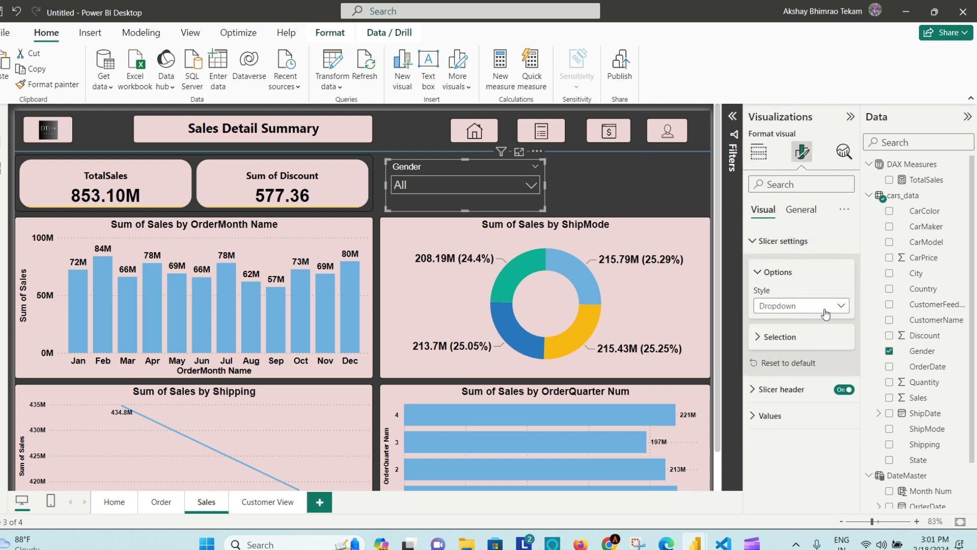
{"action": "left_click", "coordinate": [529, 186]}
{"action": "left_click", "coordinate": [529, 189]}
Copy the monthly column chart's formatting onto the Gender slicer with Format painter
{"action": "left_click", "coordinate": [356, 164]}
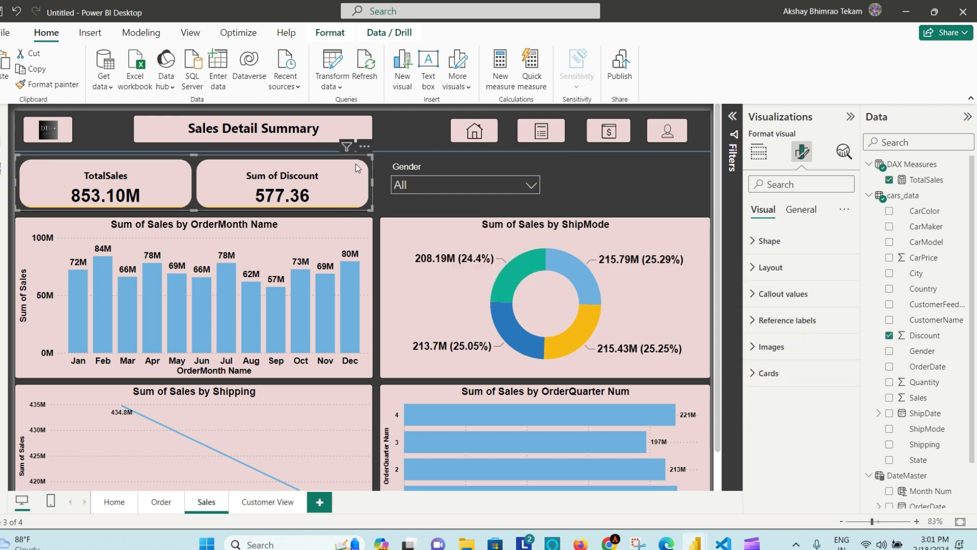
{"action": "left_click", "coordinate": [364, 225]}
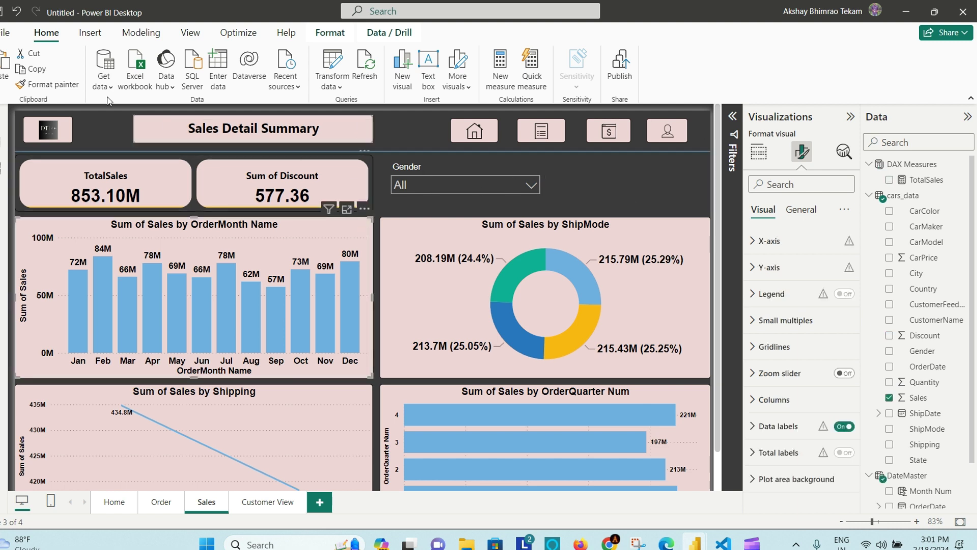
{"action": "left_click", "coordinate": [56, 84]}
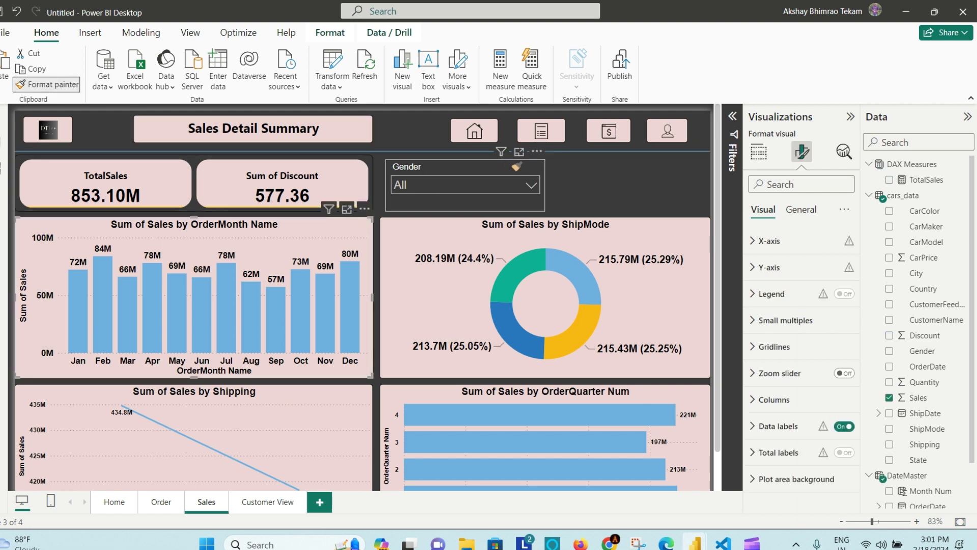
{"action": "left_click", "coordinate": [515, 167]}
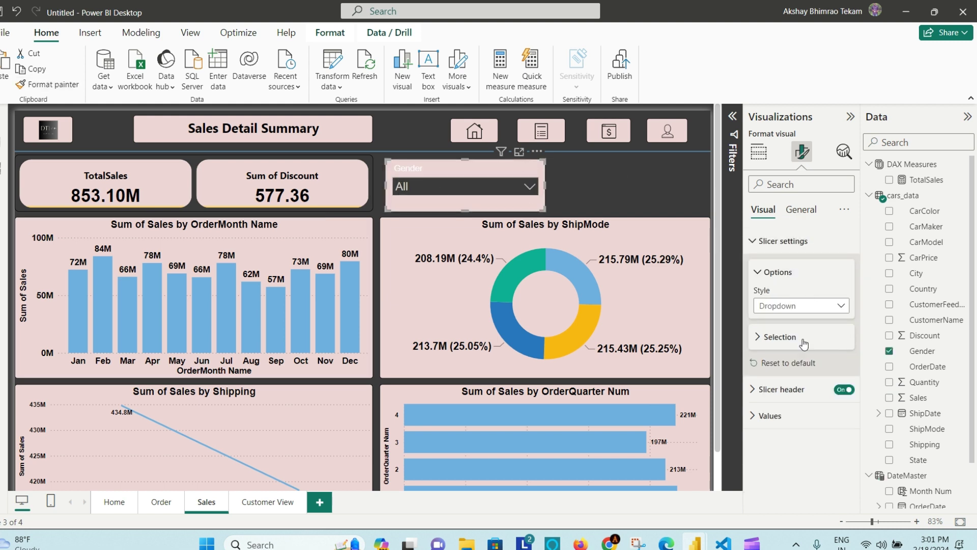
Make the Gender slicer's header text bold and black on a light blue background
{"action": "left_click", "coordinate": [766, 389]}
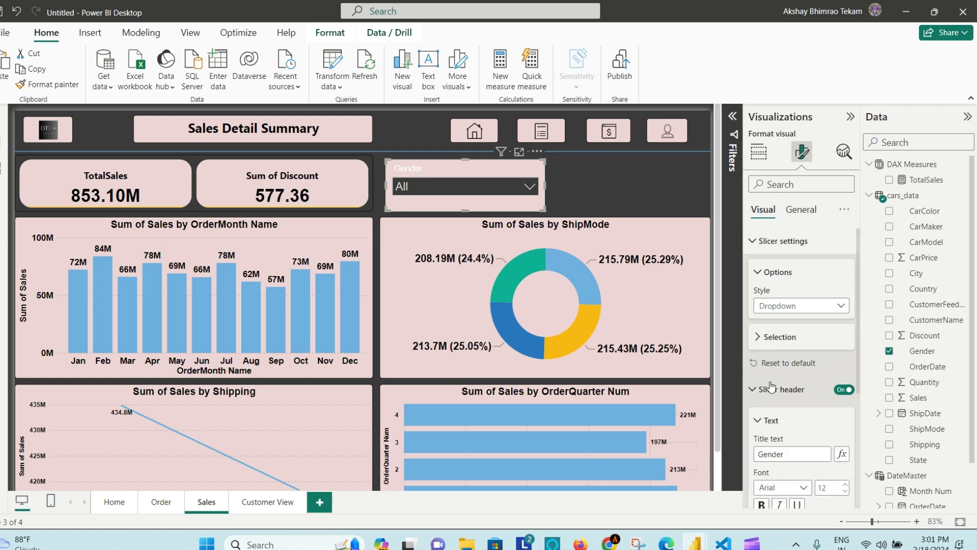
{"action": "scroll", "coordinate": [804, 377], "scroll_direction": "down", "scroll_amount": 3}
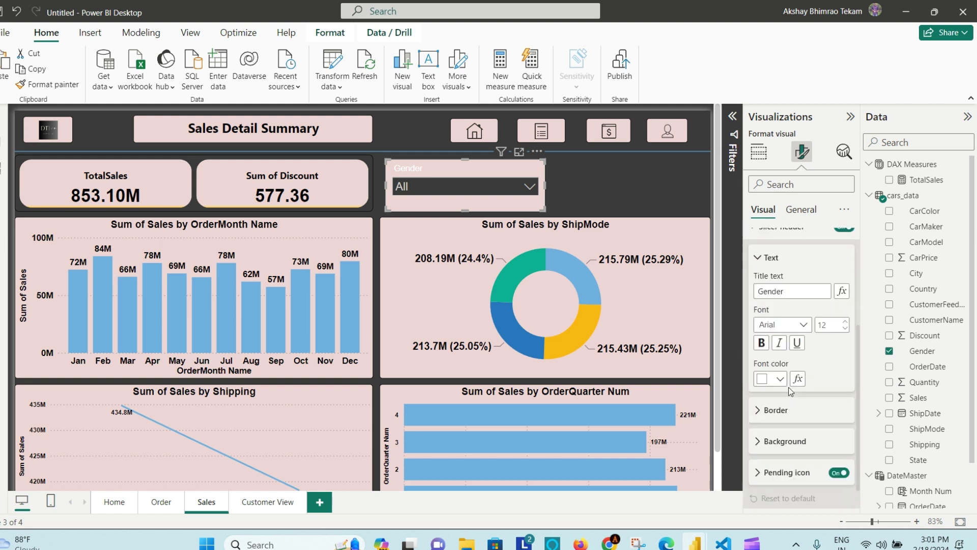
{"action": "left_click", "coordinate": [762, 337]}
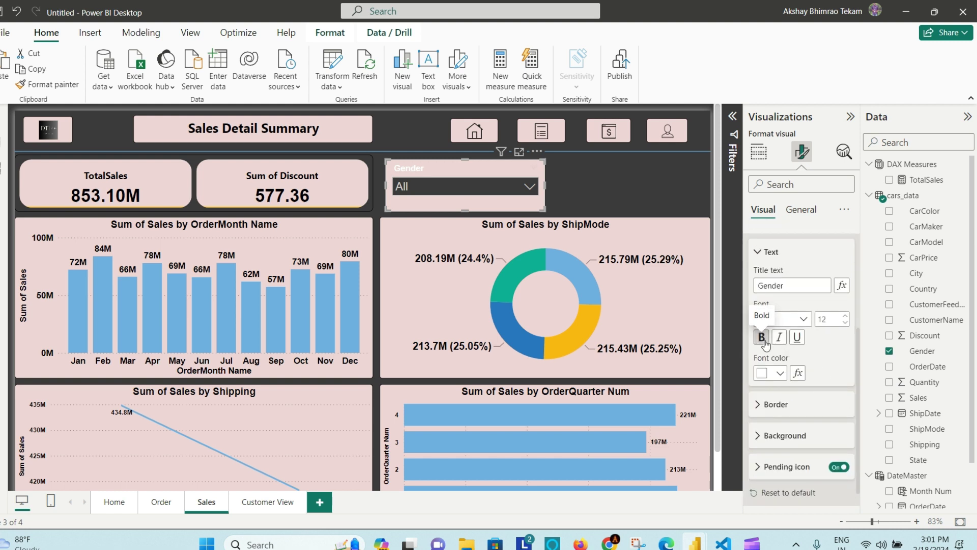
{"action": "left_click", "coordinate": [779, 374]}
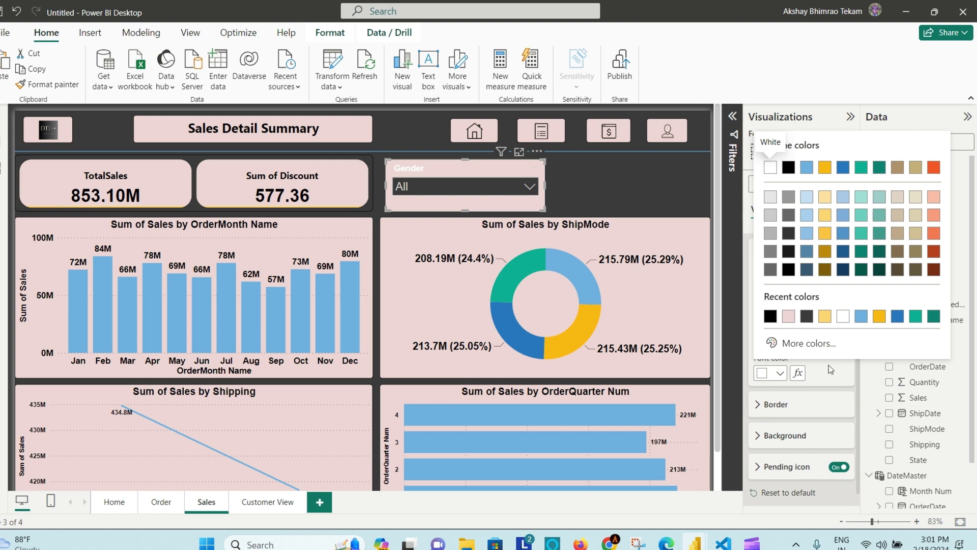
{"action": "left_click", "coordinate": [829, 380]}
{"action": "left_click", "coordinate": [794, 436]}
{"action": "scroll", "coordinate": [794, 435], "scroll_direction": "down", "scroll_amount": 1}
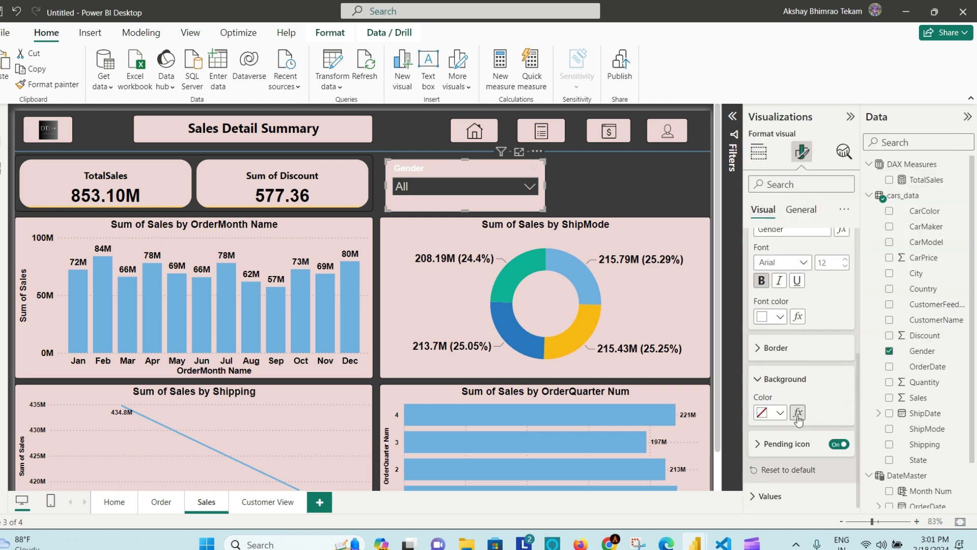
{"action": "left_click", "coordinate": [780, 412]}
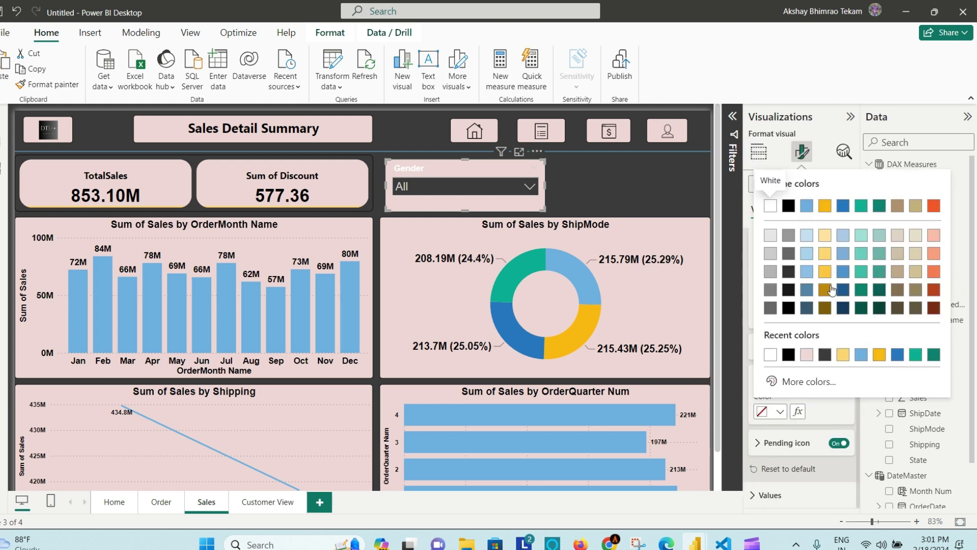
{"action": "left_click", "coordinate": [806, 261]}
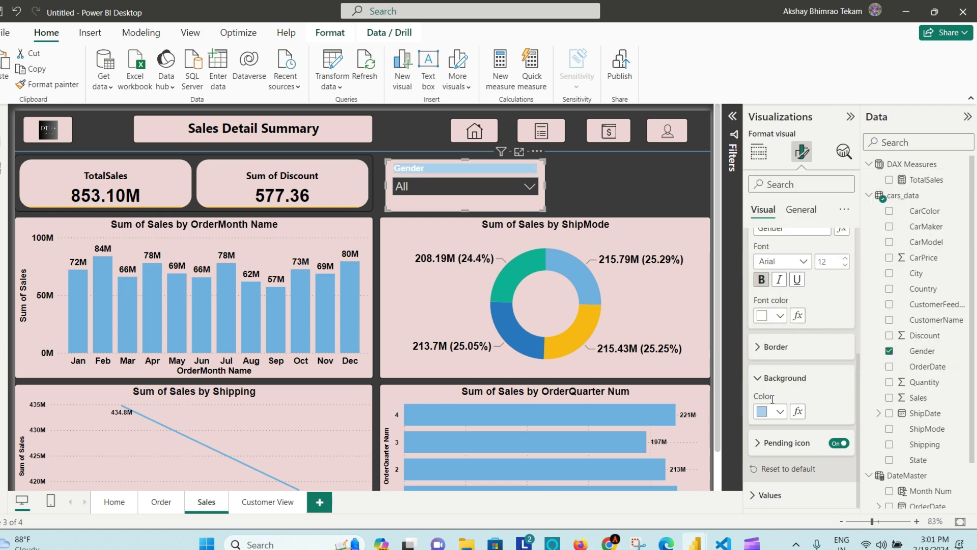
{"action": "left_click", "coordinate": [780, 316]}
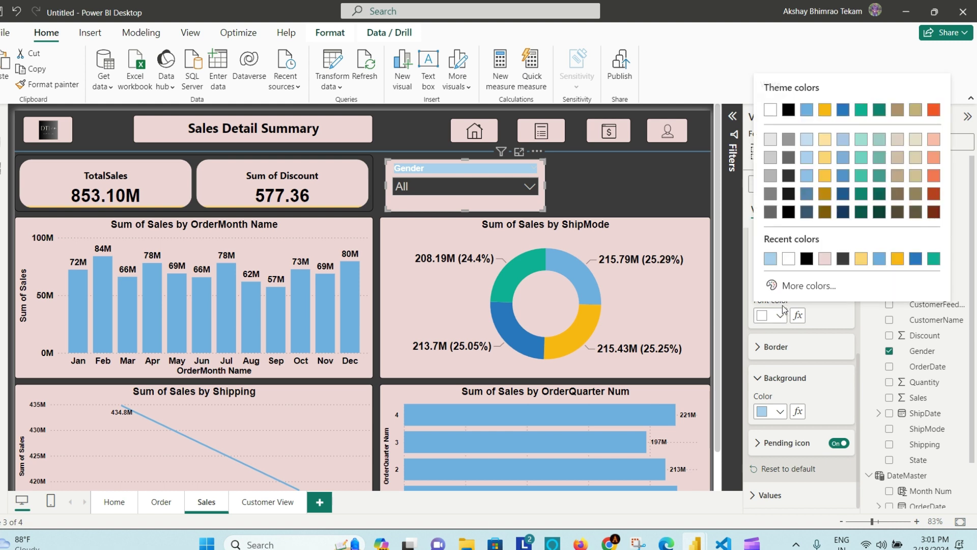
{"action": "left_click", "coordinate": [806, 261]}
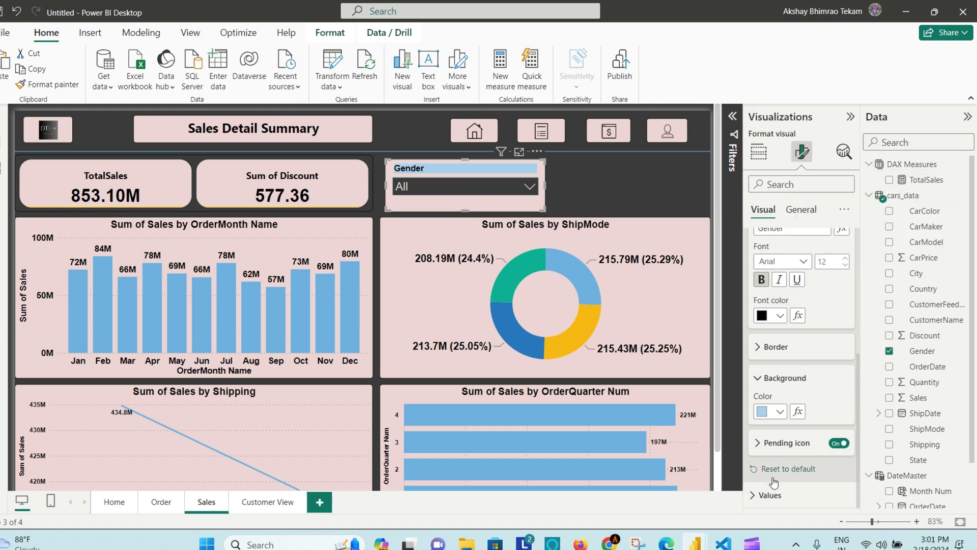
Set the font color of the Gender slicer's values to light blue #8DC0E6 and check its dropdown list
{"action": "left_click", "coordinate": [807, 495]}
{"action": "scroll", "coordinate": [805, 486], "scroll_direction": "down", "scroll_amount": 3}
{"action": "scroll", "coordinate": [803, 485], "scroll_direction": "down", "scroll_amount": 2}
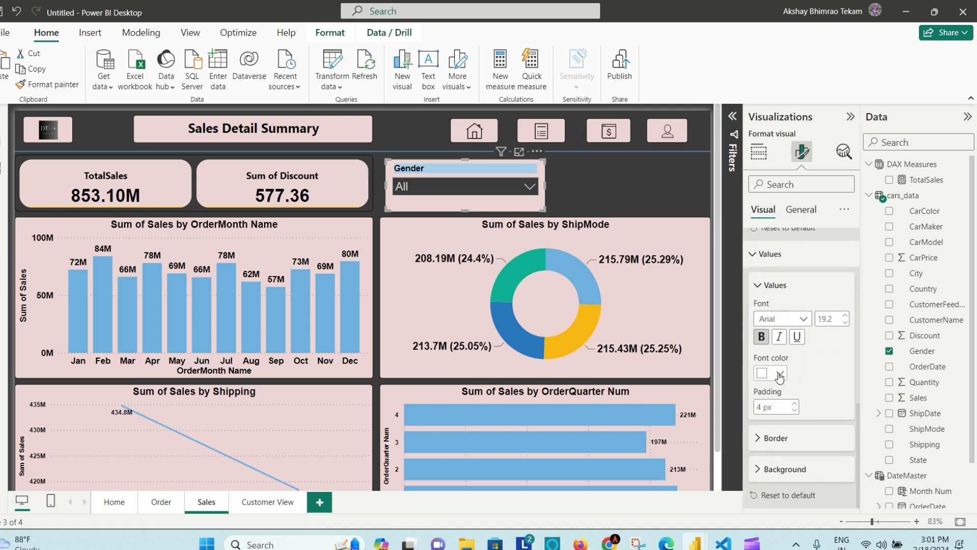
{"action": "left_click", "coordinate": [779, 374]}
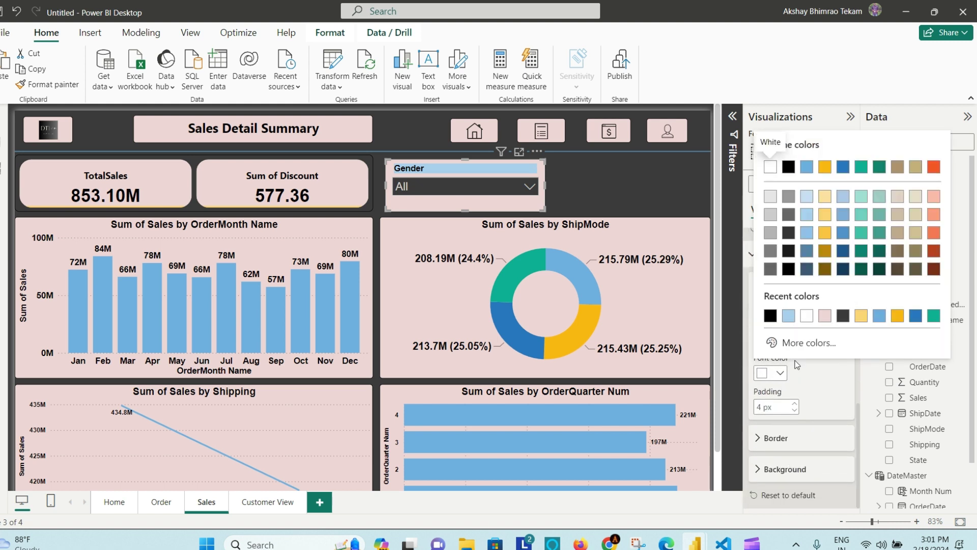
{"action": "left_click", "coordinate": [823, 403]}
{"action": "mouse_move", "coordinate": [695, 543]}
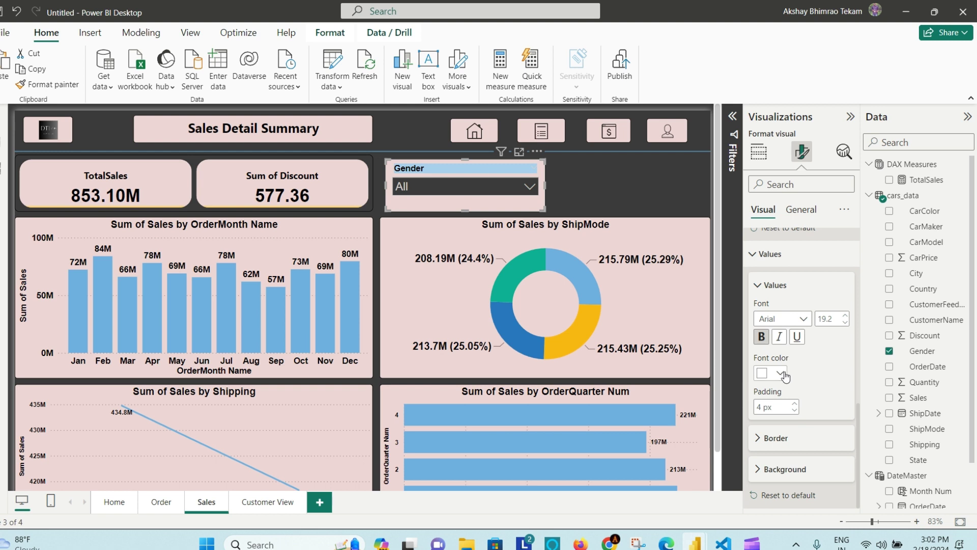
{"action": "left_click", "coordinate": [781, 374]}
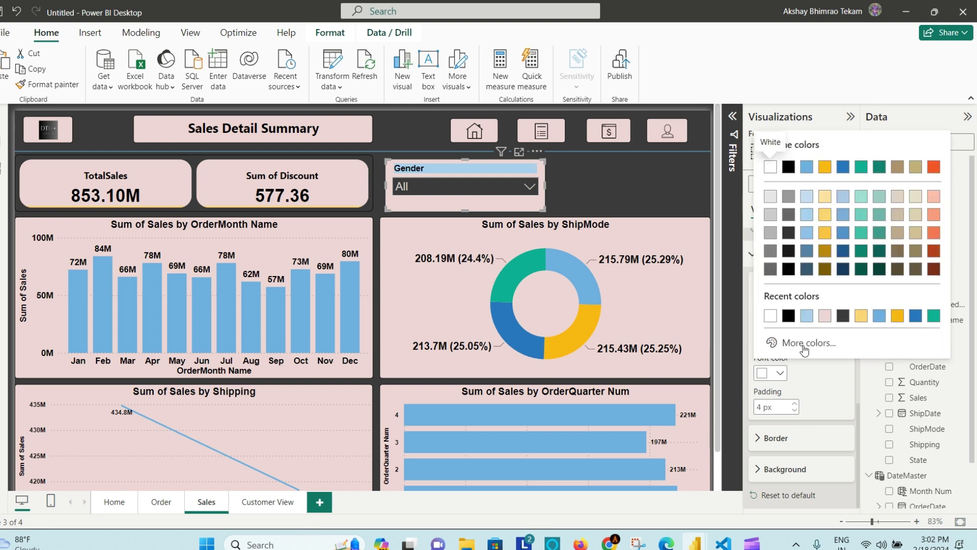
{"action": "left_click", "coordinate": [811, 234]}
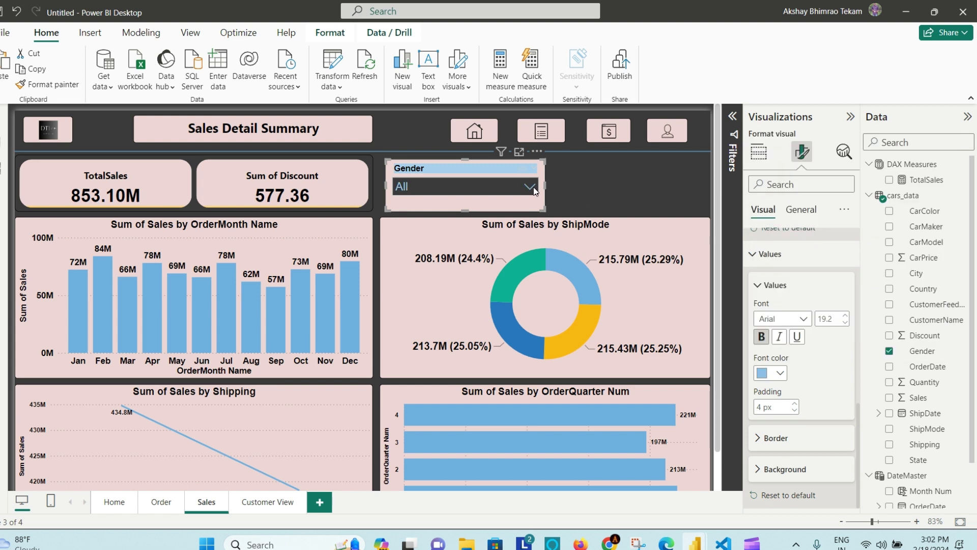
{"action": "left_click", "coordinate": [532, 187]}
{"action": "left_click", "coordinate": [533, 188]}
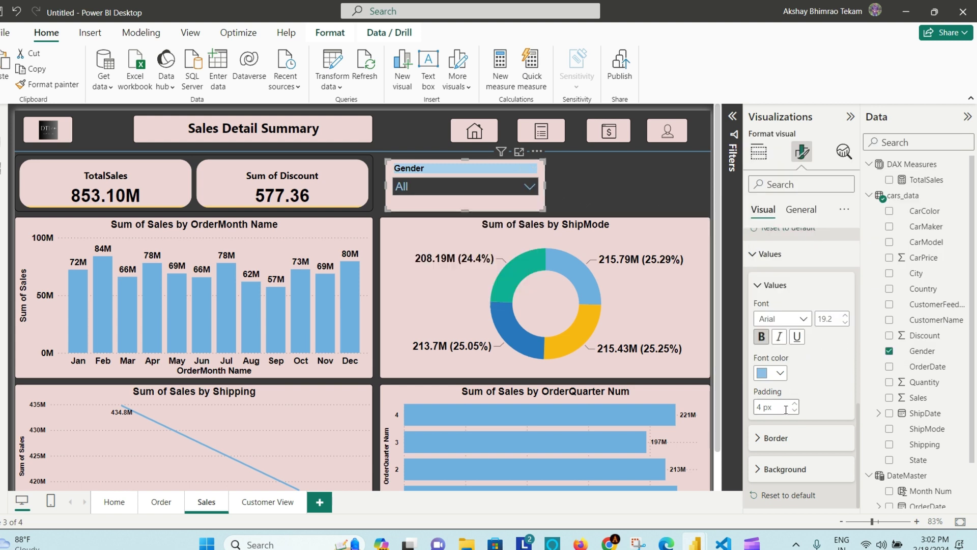
Give the Gender slicer's values the custom pale grey-blue font color #B3C9DA
{"action": "left_click", "coordinate": [778, 373]}
{"action": "left_click", "coordinate": [816, 341]}
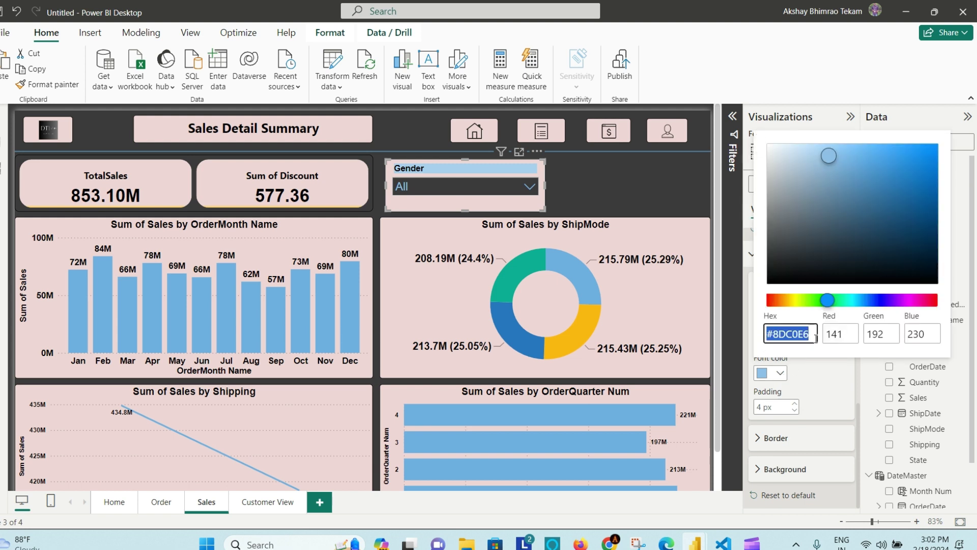
{"action": "left_click", "coordinate": [918, 195]}
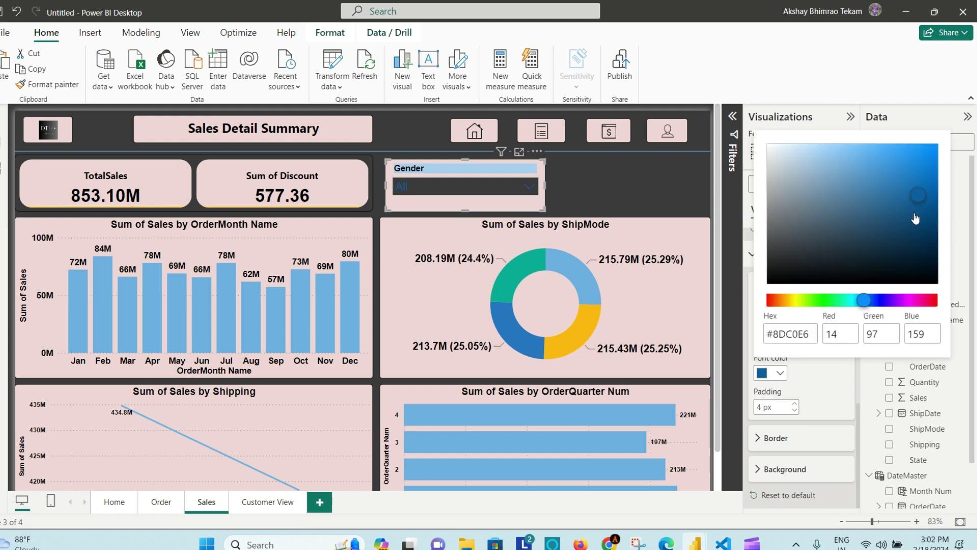
{"action": "left_click", "coordinate": [919, 214]}
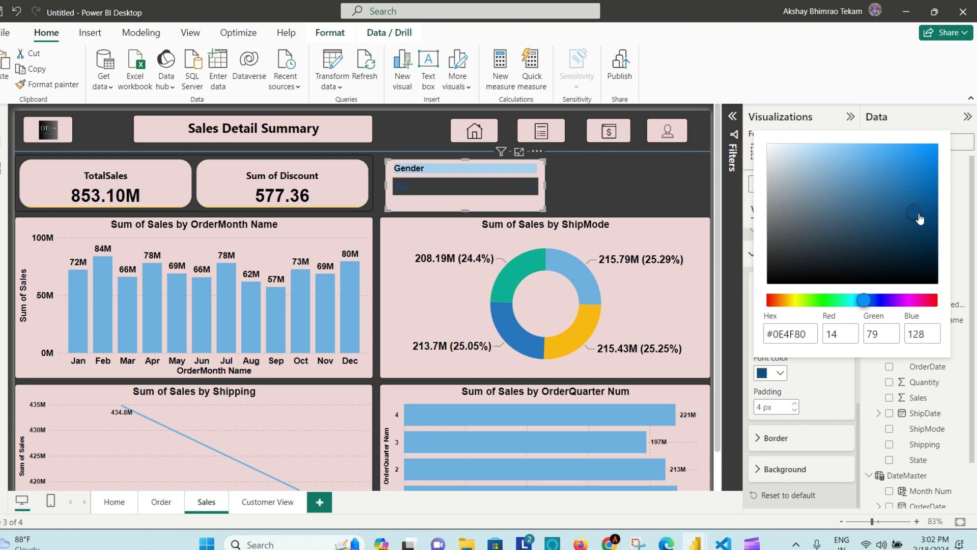
{"action": "mouse_move", "coordinate": [702, 546]}
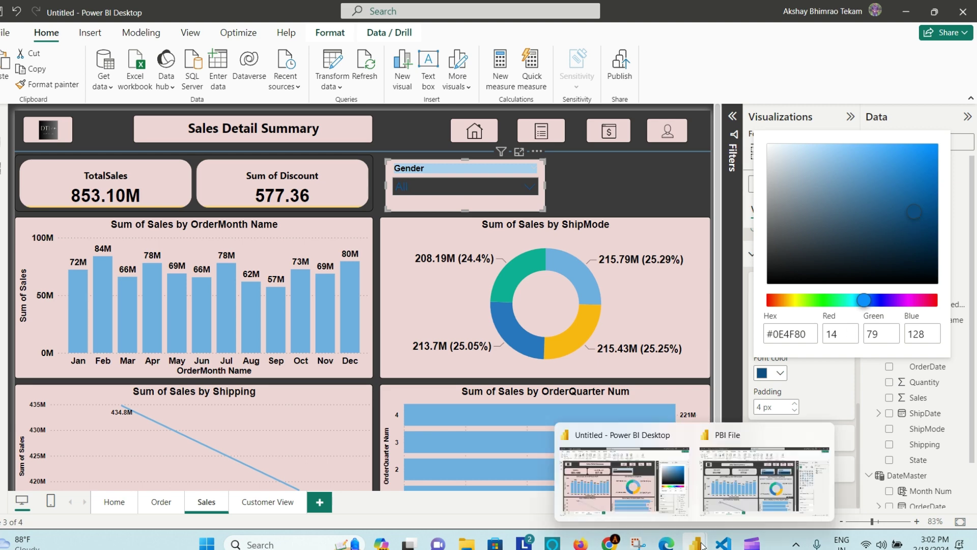
{"action": "left_click", "coordinate": [732, 509]}
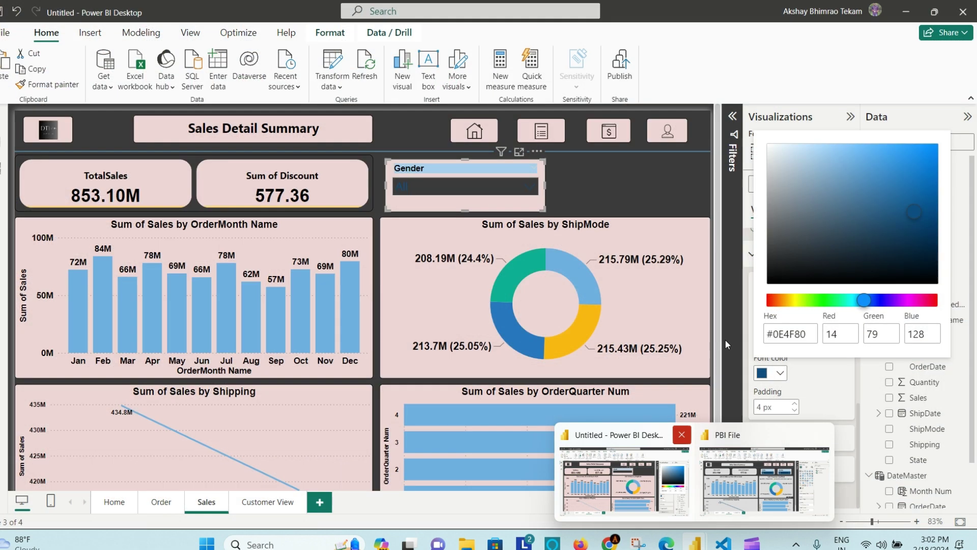
{"action": "left_click", "coordinate": [625, 478]}
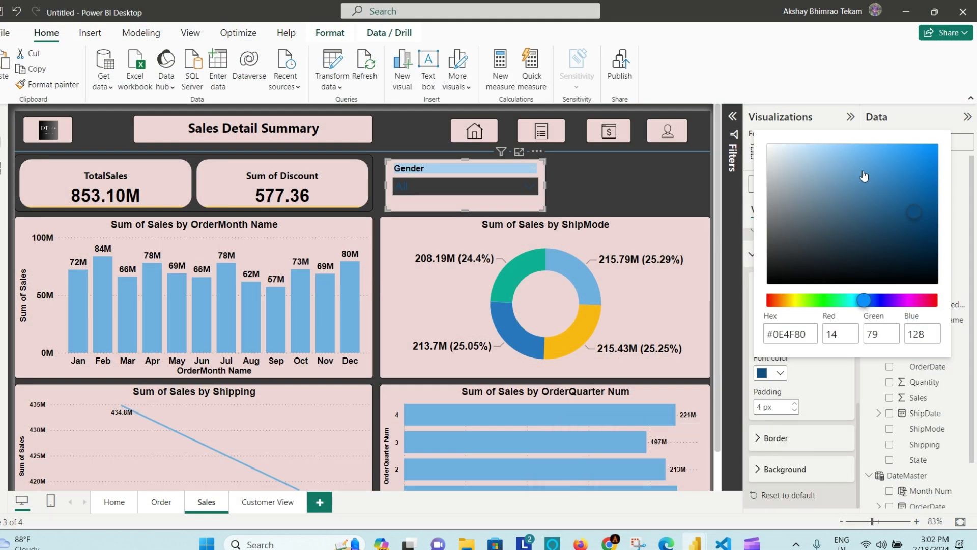
{"action": "left_click", "coordinate": [797, 165]}
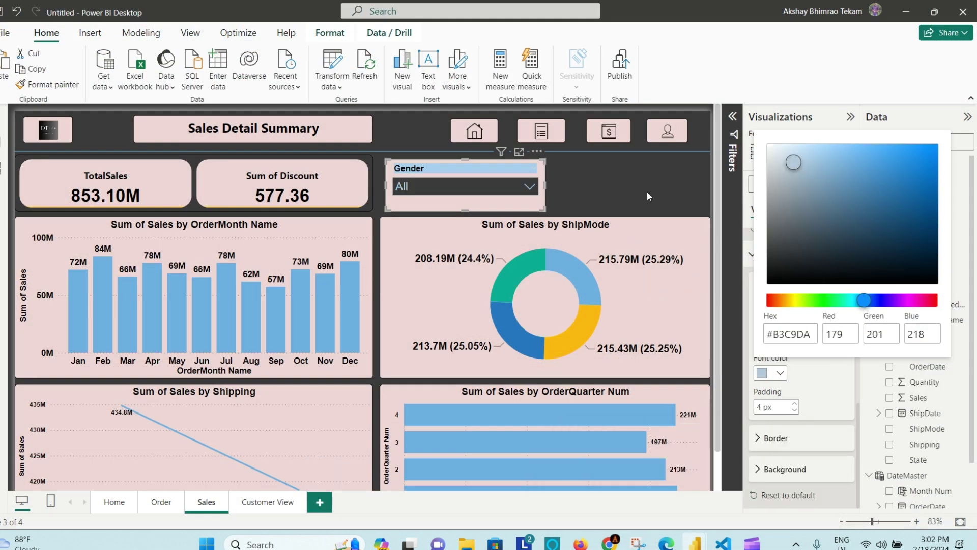
{"action": "key", "text": "Escape"}
Narrow the Gender slicer and place a duplicate beside it, spacing both above the ShipMode donut chart
{"action": "left_click_drag", "start_coordinate": [544, 185], "coordinate": [509, 187]}
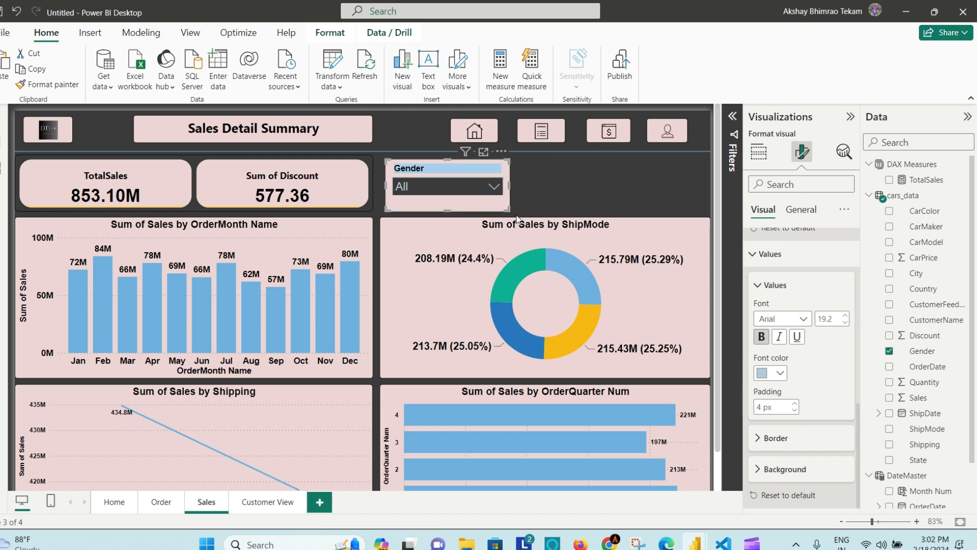
{"action": "left_click_drag", "start_coordinate": [510, 187], "coordinate": [518, 187]}
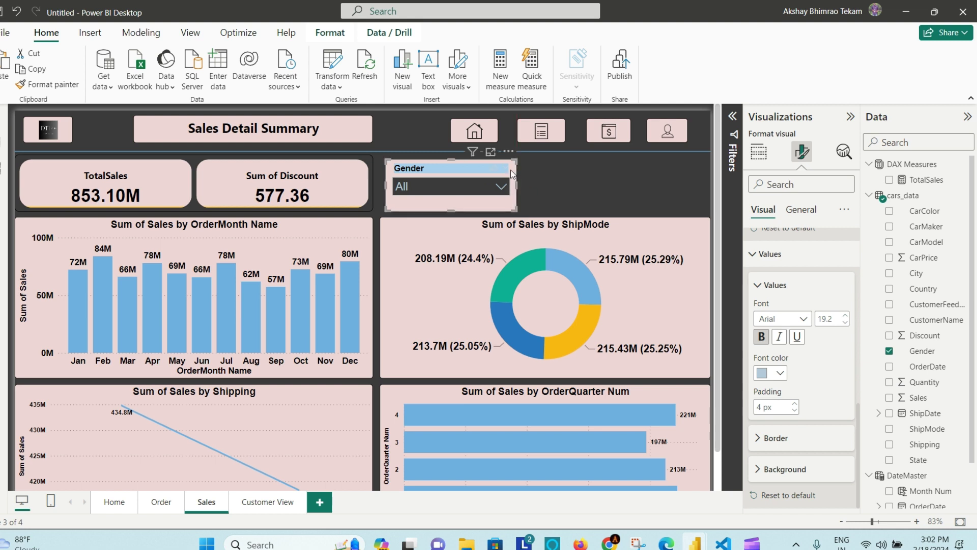
{"action": "key", "text": "ctrl+v"}
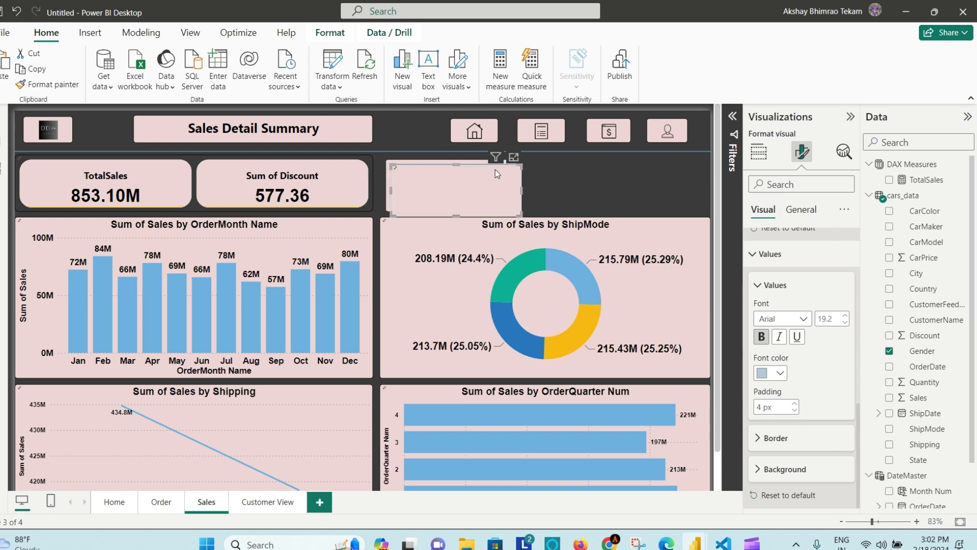
{"action": "left_click_drag", "start_coordinate": [495, 170], "coordinate": [659, 168]}
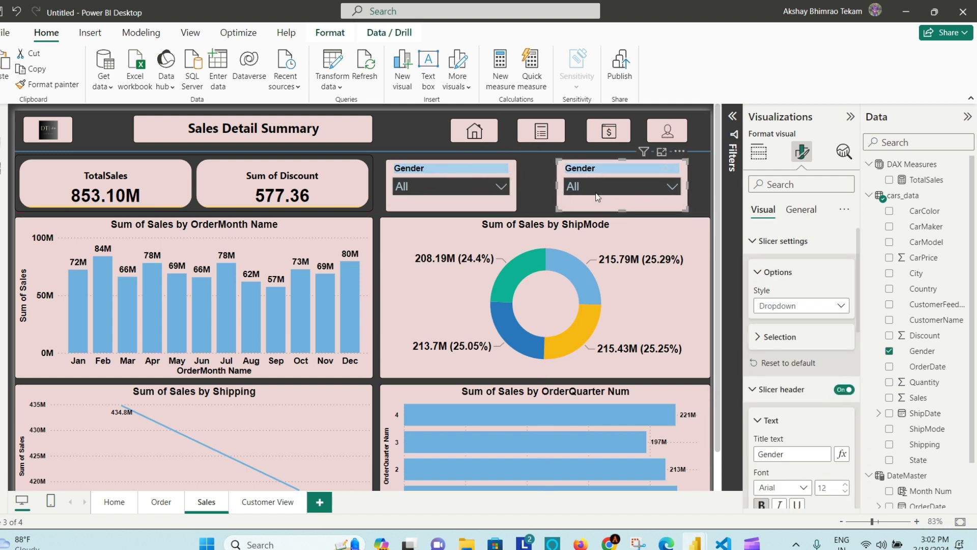
{"action": "left_click_drag", "start_coordinate": [510, 177], "coordinate": [515, 163]}
{"action": "left_click", "coordinate": [622, 170]}
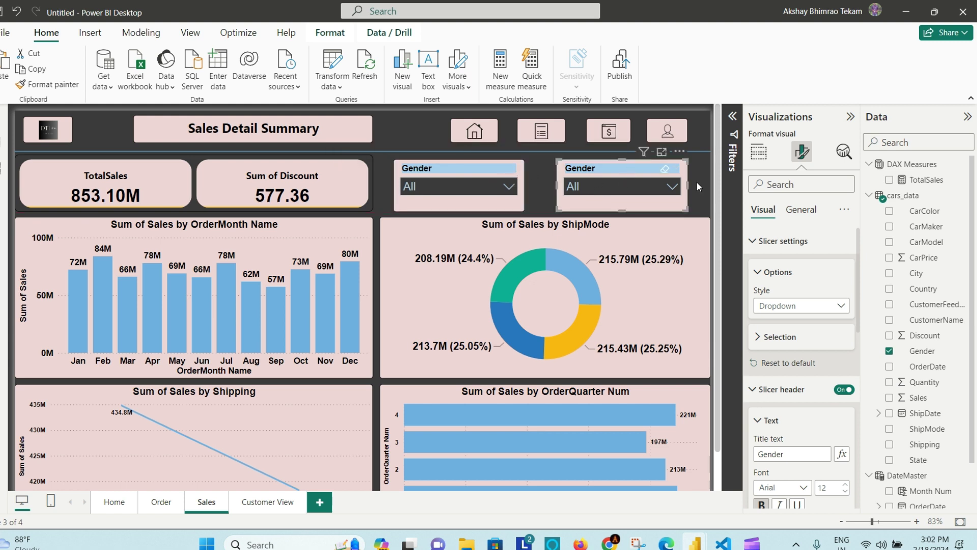
Replace the Gender field in the duplicated slicer with CarColor and check the color values in its dropdown list
{"action": "left_click", "coordinate": [759, 152]}
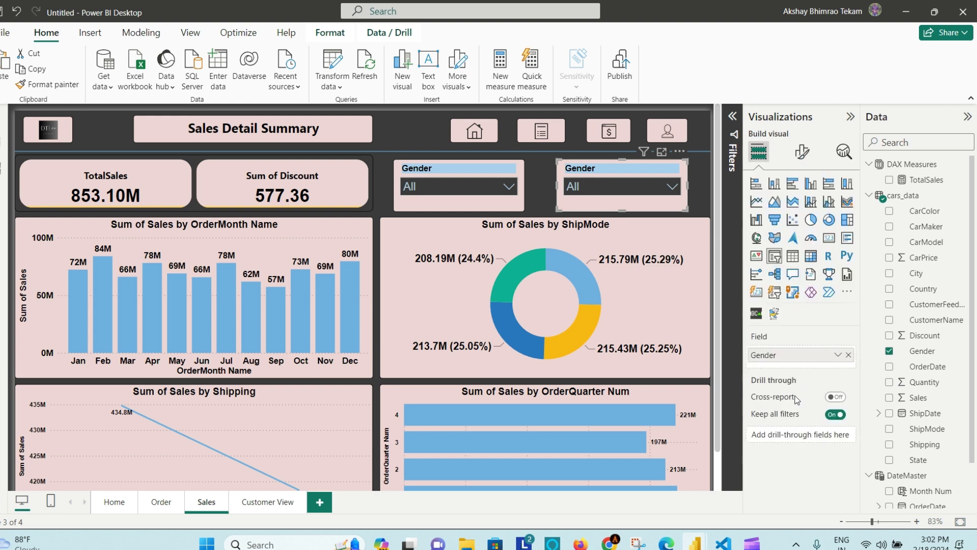
{"action": "left_click", "coordinate": [849, 355]}
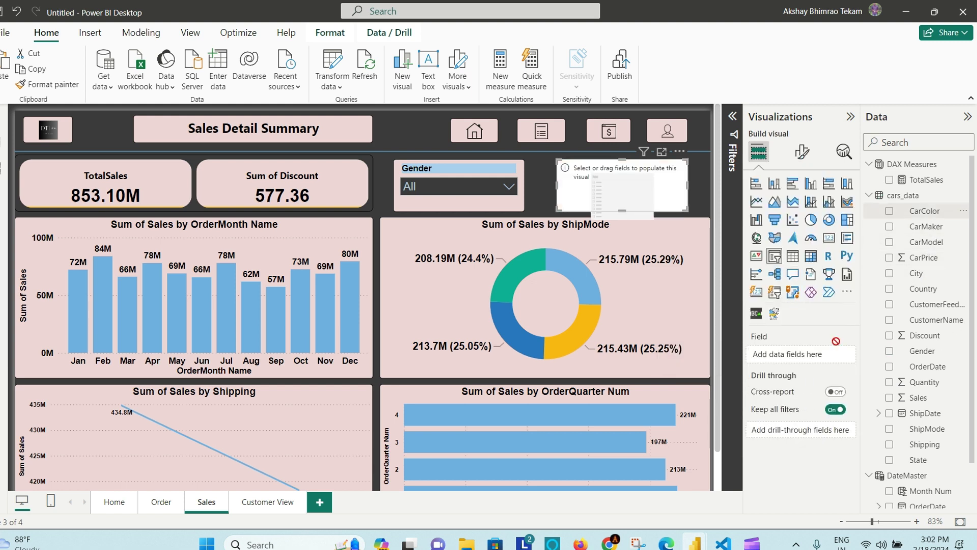
{"action": "left_click_drag", "start_coordinate": [930, 212], "coordinate": [814, 356]}
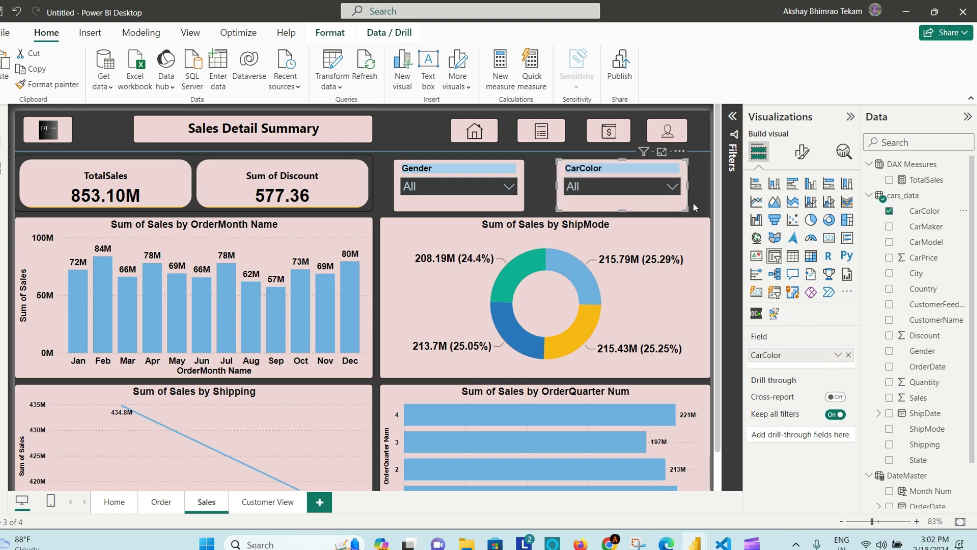
{"action": "left_click", "coordinate": [672, 189]}
{"action": "scroll", "coordinate": [631, 249], "scroll_direction": "down", "scroll_amount": 3}
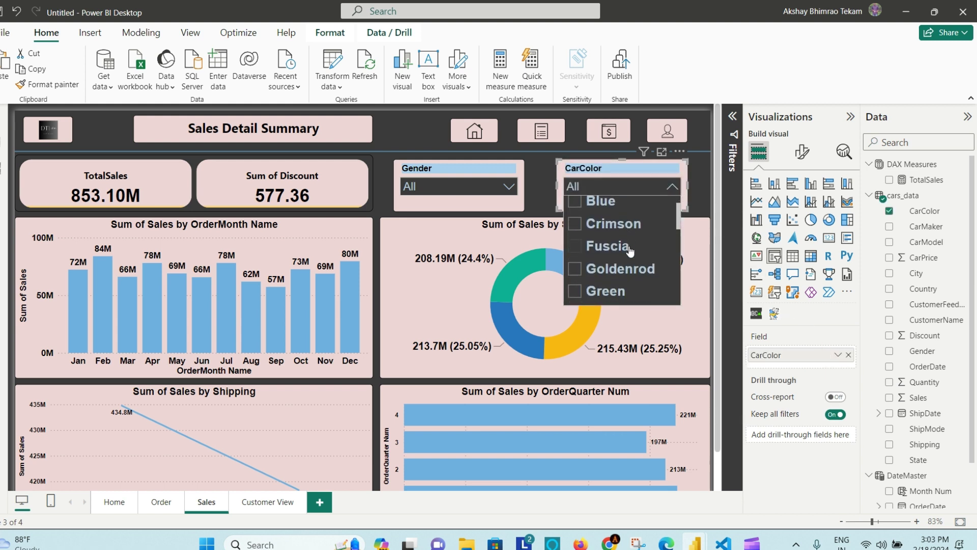
{"action": "scroll", "coordinate": [630, 249], "scroll_direction": "up", "scroll_amount": 3}
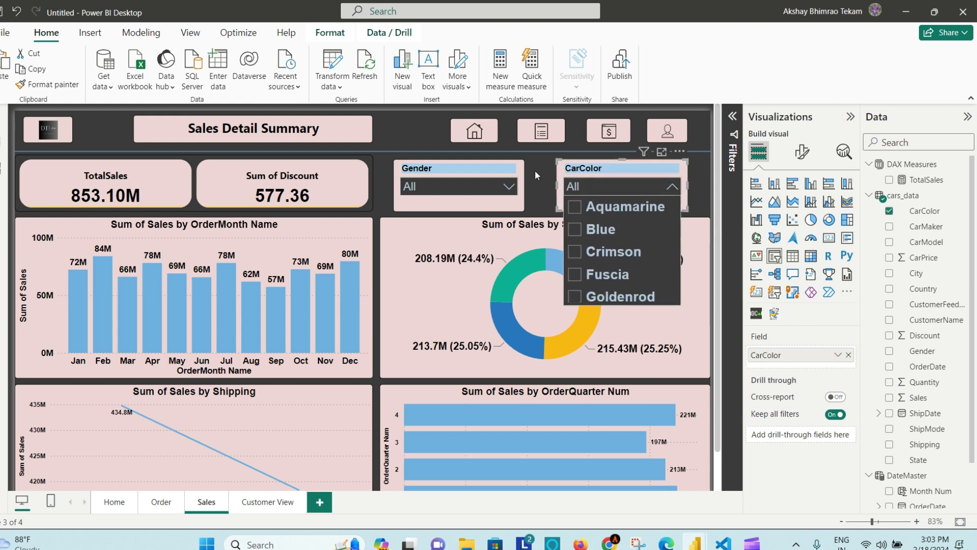
{"action": "left_click", "coordinate": [543, 192]}
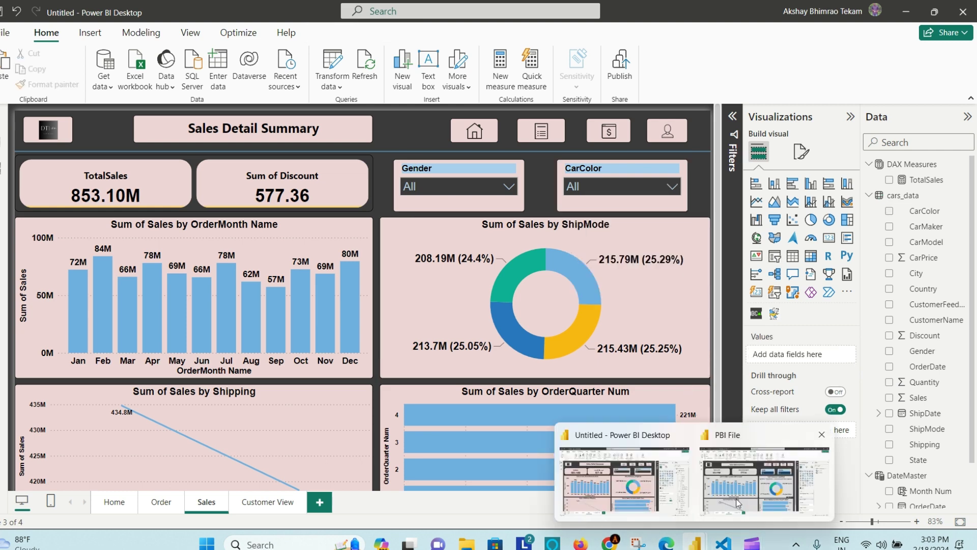
{"action": "left_click", "coordinate": [740, 503]}
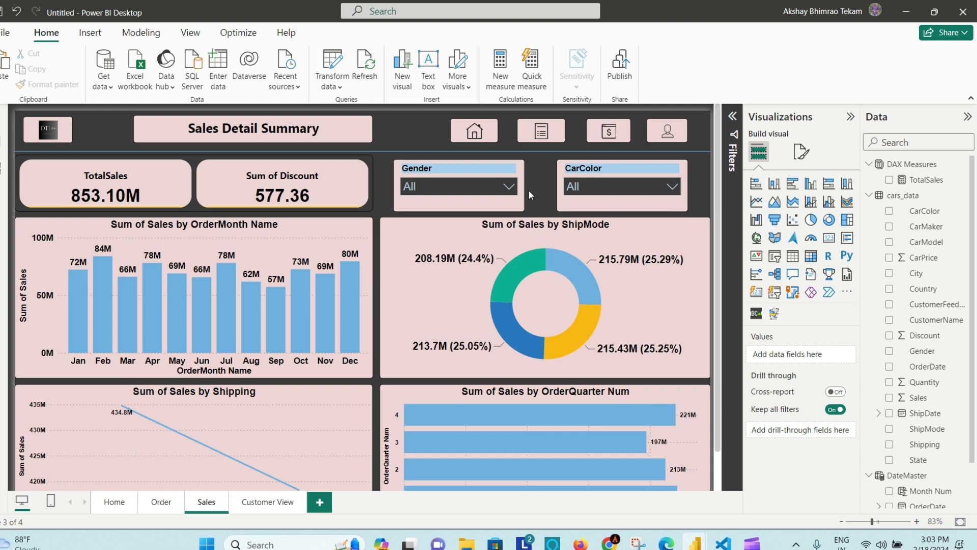
{"action": "left_click", "coordinate": [494, 205]}
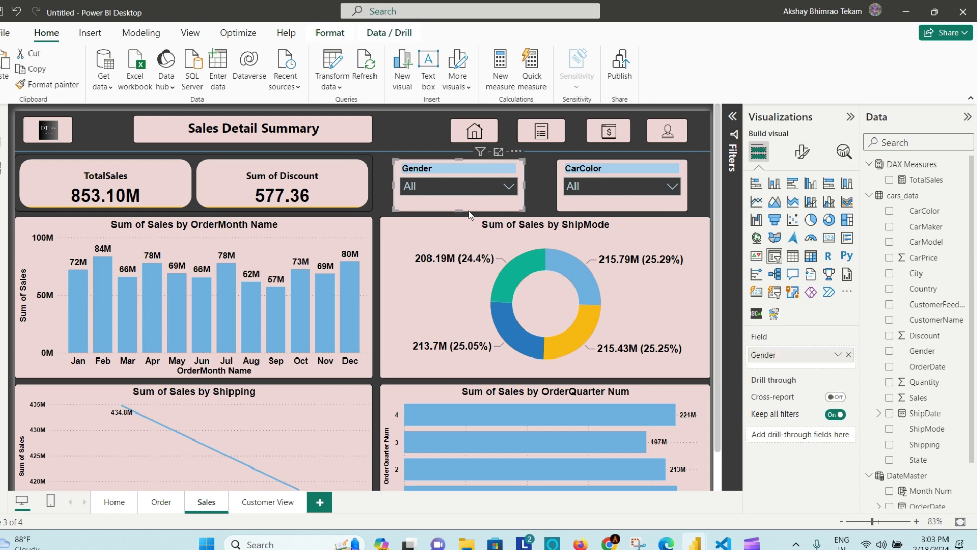
{"action": "left_click_drag", "start_coordinate": [459, 209], "coordinate": [456, 210]}
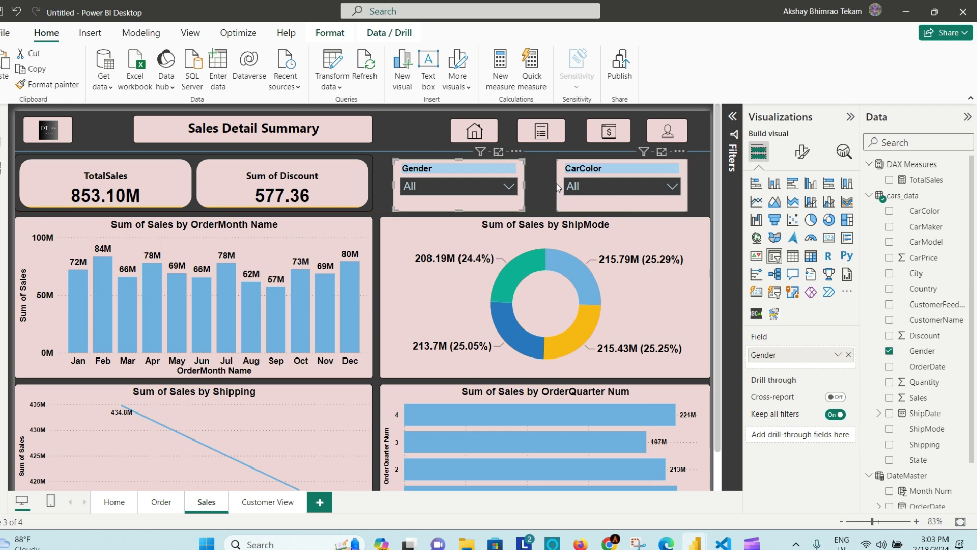
{"action": "left_click", "coordinate": [541, 182]}
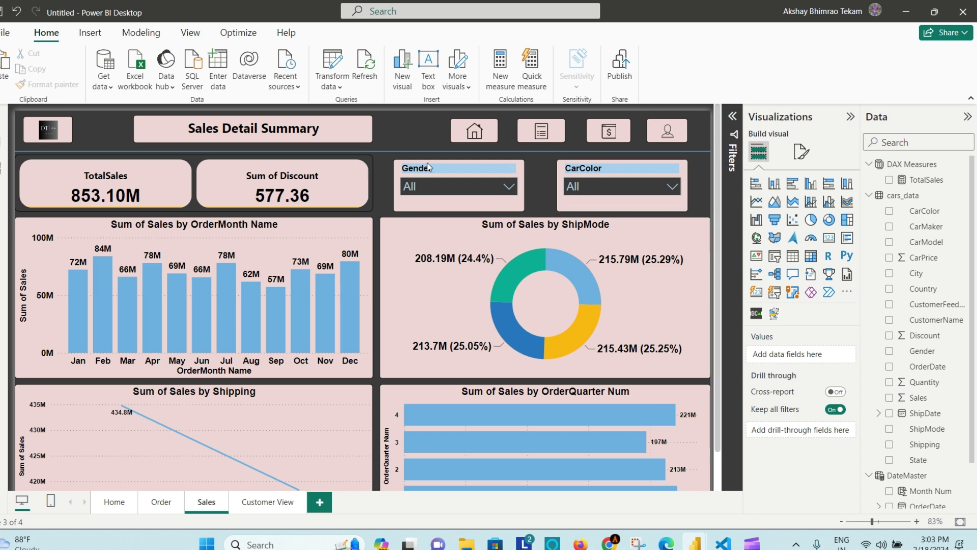
{"action": "scroll", "coordinate": [509, 254], "scroll_direction": "down", "scroll_amount": 2}
{"action": "scroll", "coordinate": [462, 369], "scroll_direction": "up", "scroll_amount": 2}
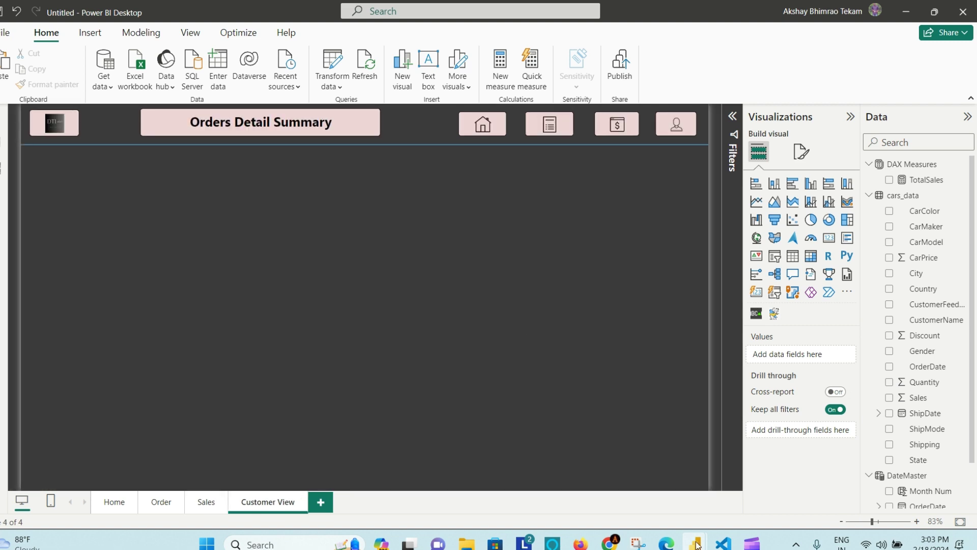
Examine the Customer View page layout in the finished PBI File report and return to the untitled report
{"action": "mouse_move", "coordinate": [695, 544]}
{"action": "left_click", "coordinate": [757, 474]}
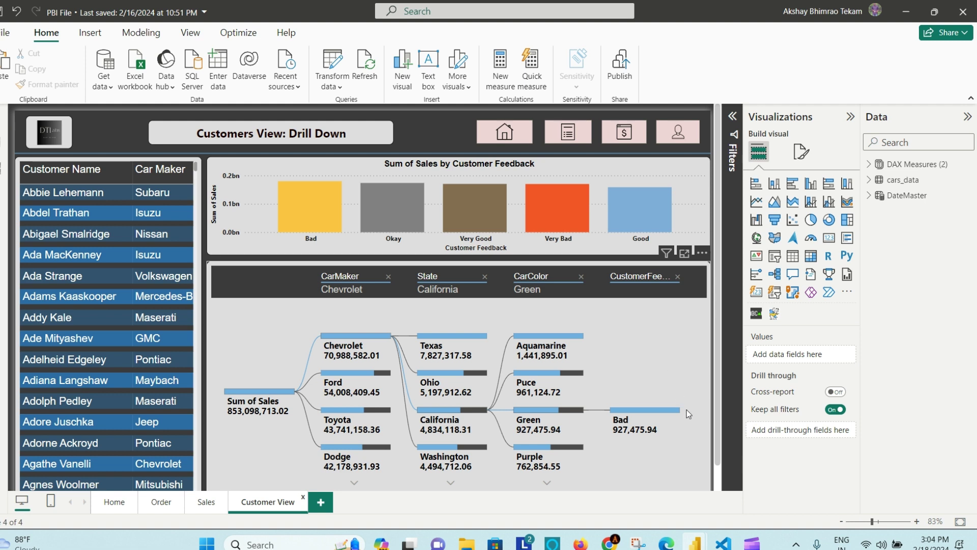
{"action": "scroll", "coordinate": [688, 413], "scroll_direction": "down", "scroll_amount": 1}
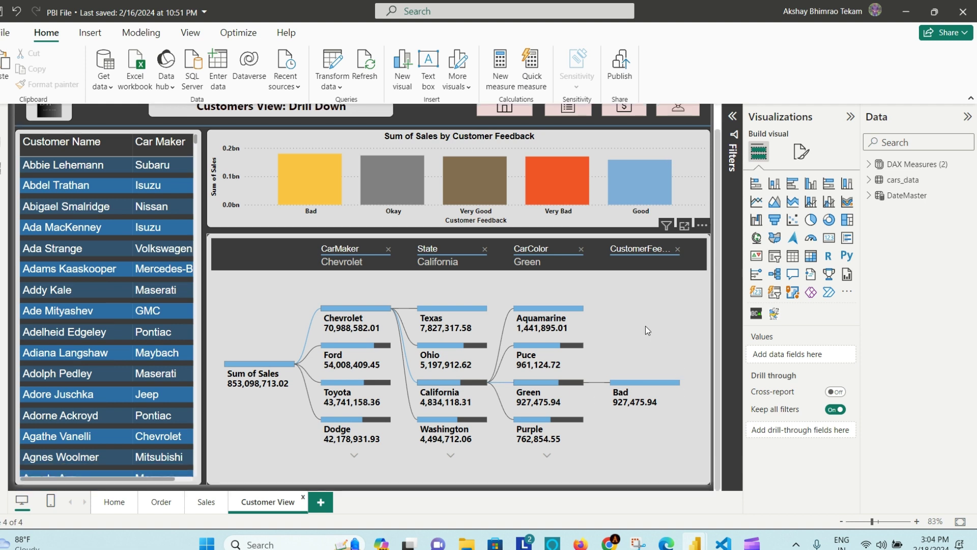
{"action": "scroll", "coordinate": [645, 326], "scroll_direction": "up", "scroll_amount": 1}
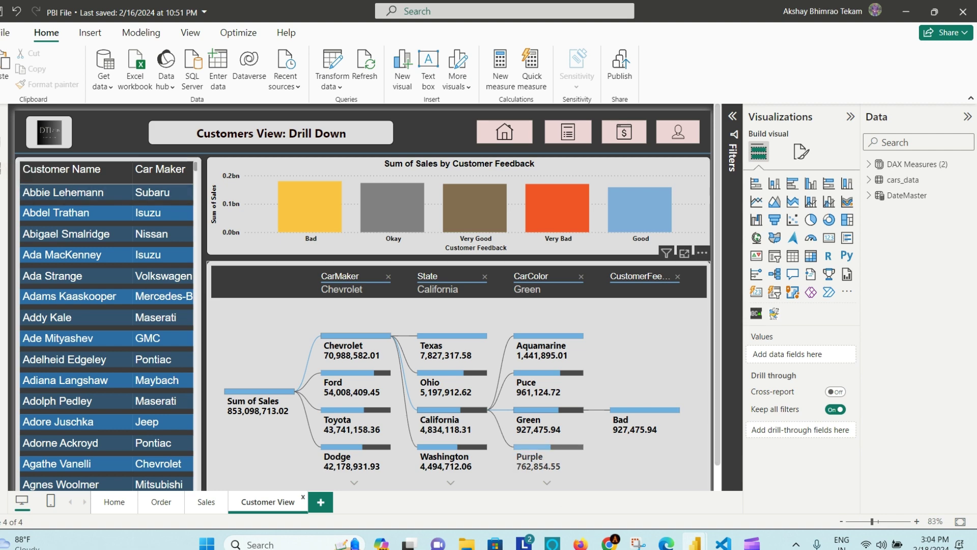
{"action": "mouse_move", "coordinate": [711, 538]}
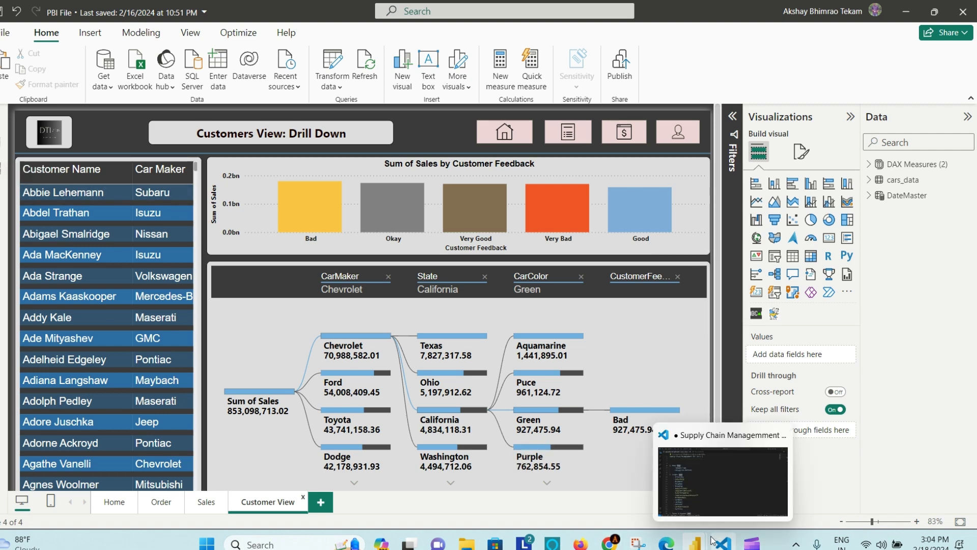
{"action": "left_click", "coordinate": [616, 484]}
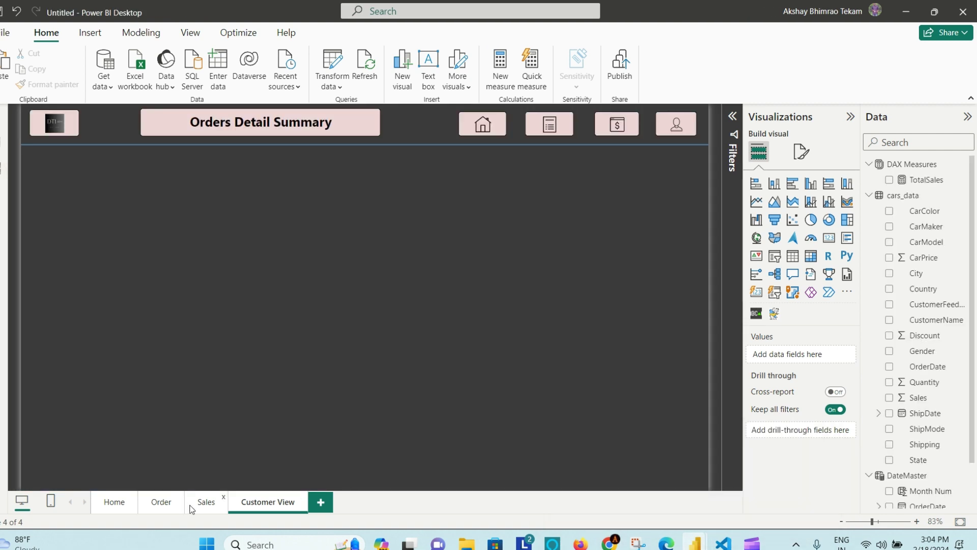
Copy the Top 15 Orders By Date table from the Order page to the Customer View page and place it below the logo
{"action": "left_click", "coordinate": [161, 502]}
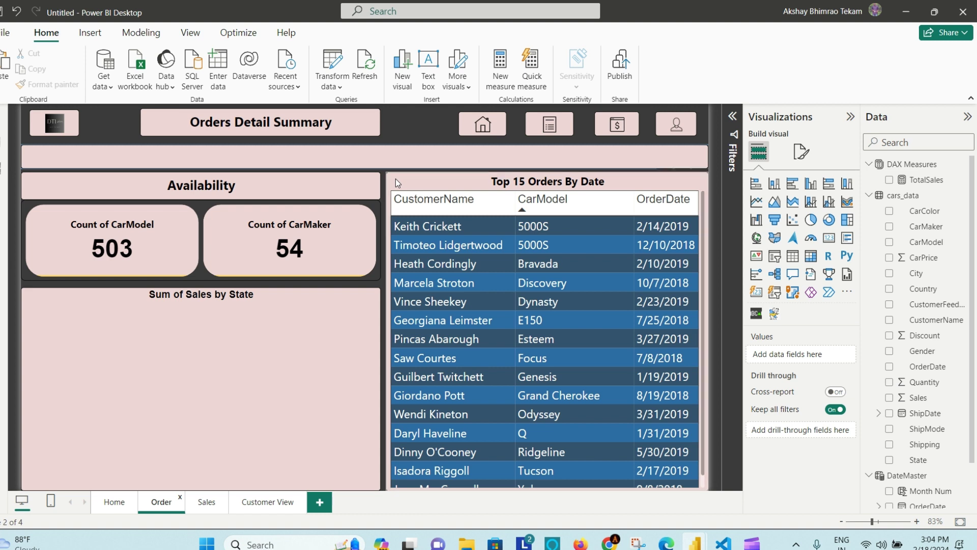
{"action": "left_click", "coordinate": [395, 179]}
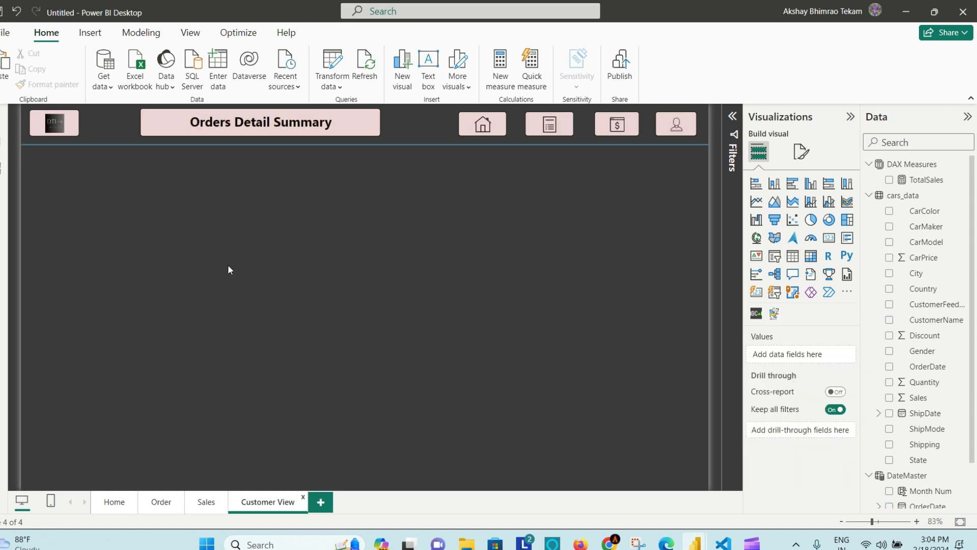
{"action": "key", "text": "ctrl+v"}
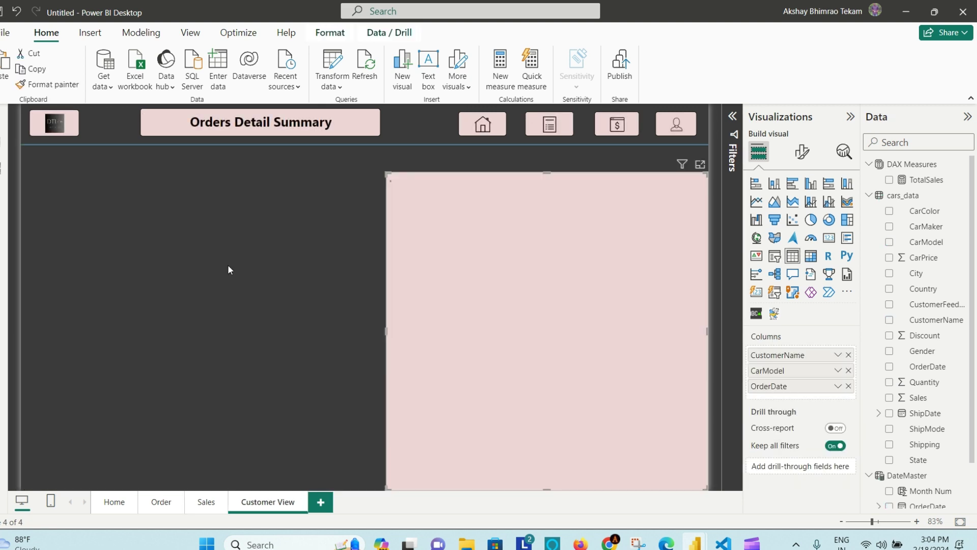
{"action": "left_click_drag", "start_coordinate": [646, 182], "coordinate": [280, 156]}
{"action": "mouse_move", "coordinate": [344, 307]}
{"action": "left_mouse_down"}
{"action": "mouse_move", "coordinate": [306, 307]}
{"action": "mouse_move", "coordinate": [343, 308]}
{"action": "left_mouse_up"}
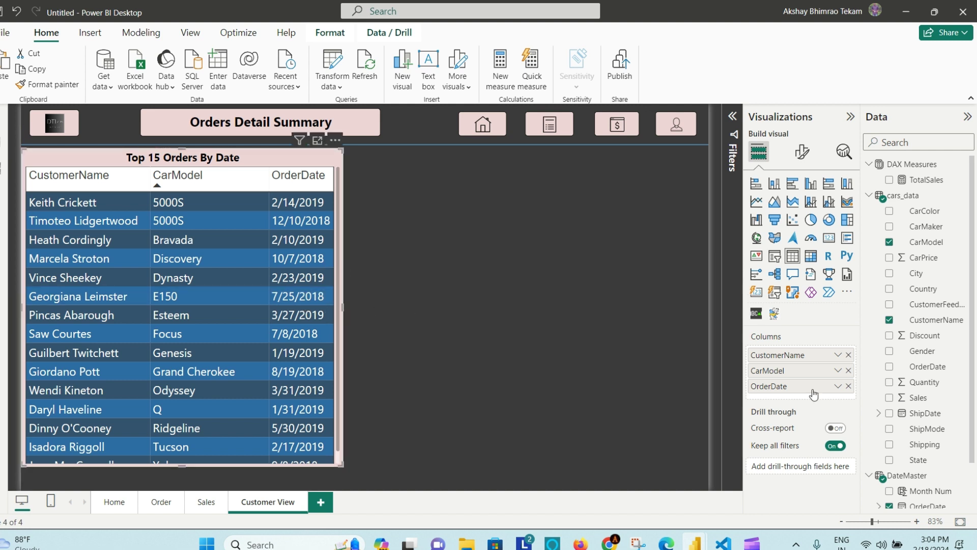
Replace the copied table's OrderDate and CarModel columns with CarMaker, and make the table narrower and taller
{"action": "left_click", "coordinate": [848, 387]}
{"action": "left_click", "coordinate": [848, 371]}
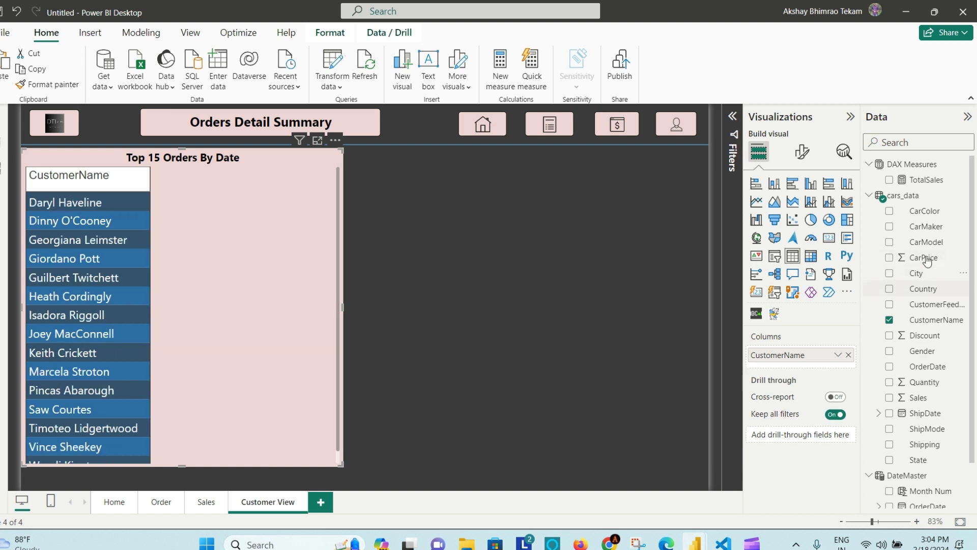
{"action": "left_click_drag", "start_coordinate": [932, 227], "coordinate": [825, 365]}
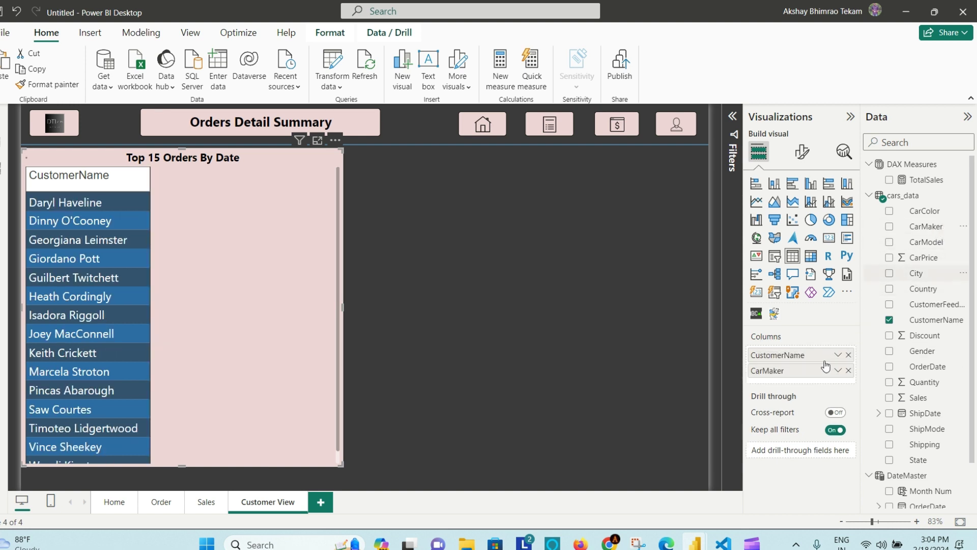
{"action": "left_click_drag", "start_coordinate": [342, 307], "coordinate": [226, 314]}
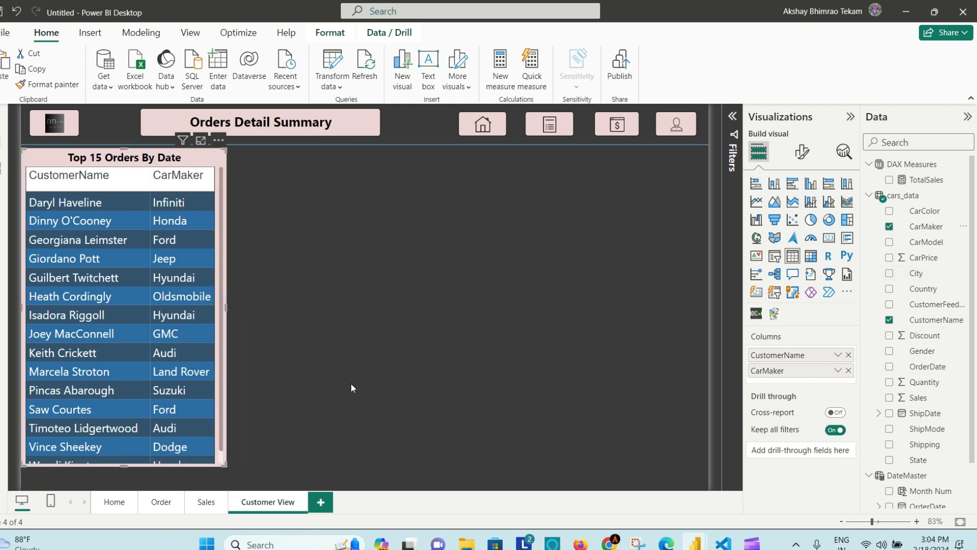
{"action": "left_click_drag", "start_coordinate": [117, 473], "coordinate": [117, 492]}
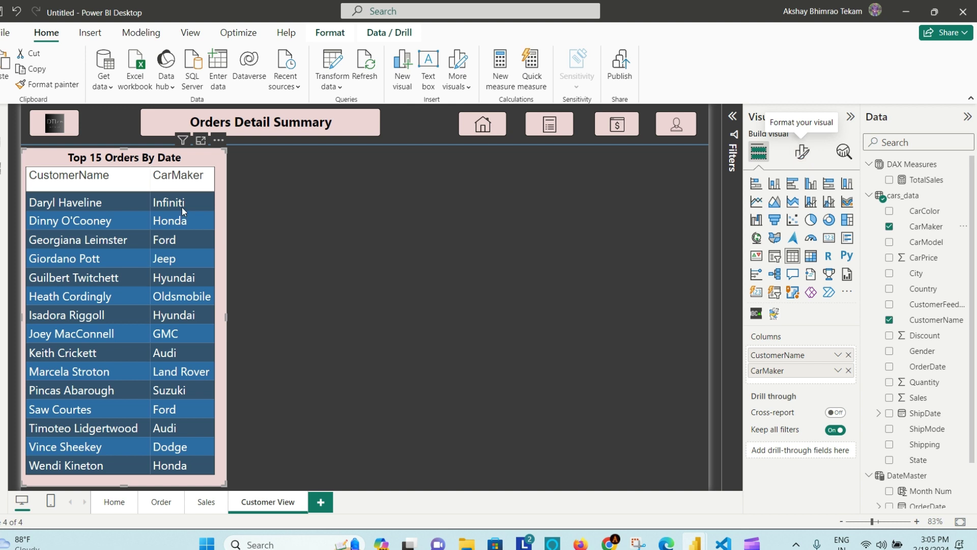
{"action": "left_click", "coordinate": [732, 117]}
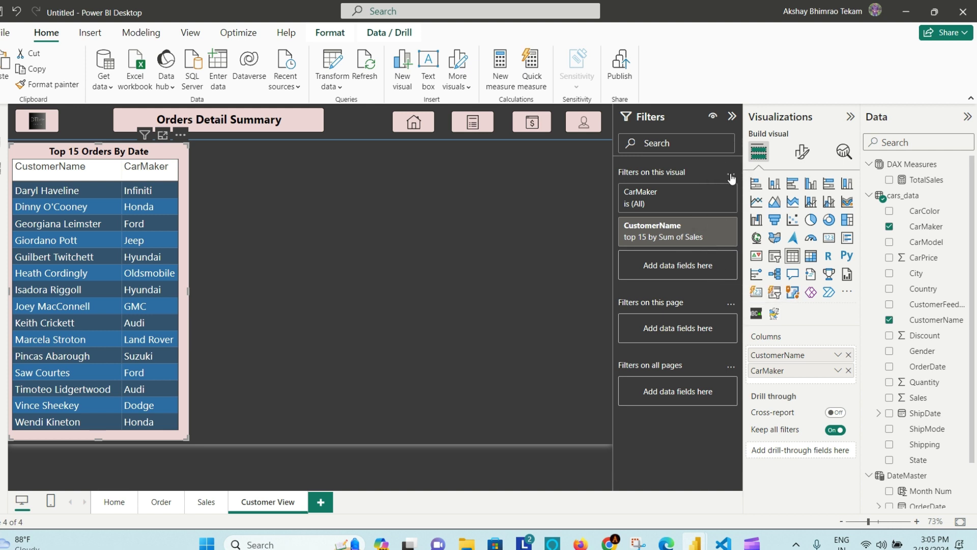
{"action": "left_click", "coordinate": [731, 176]}
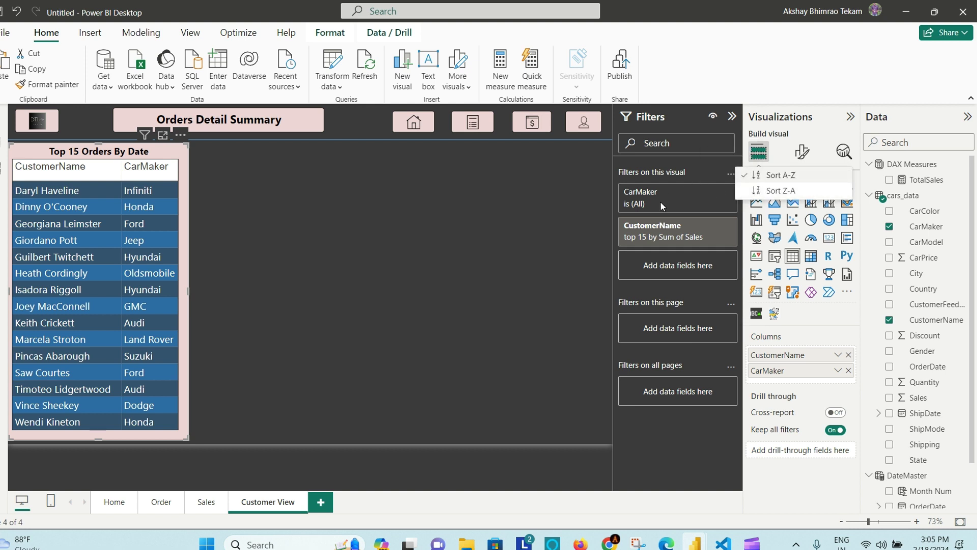
{"action": "left_click", "coordinate": [715, 206]}
{"action": "left_click", "coordinate": [715, 200]}
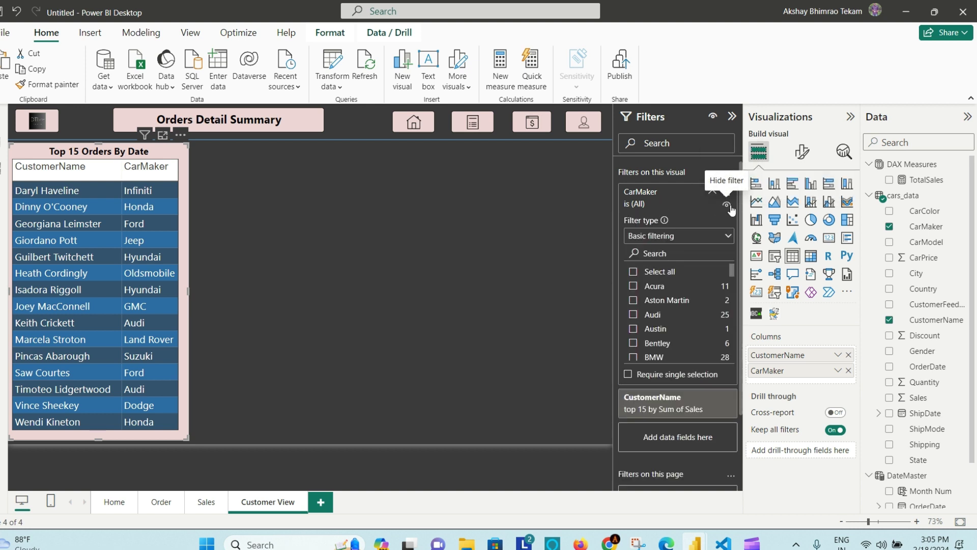
{"action": "left_click", "coordinate": [726, 237]}
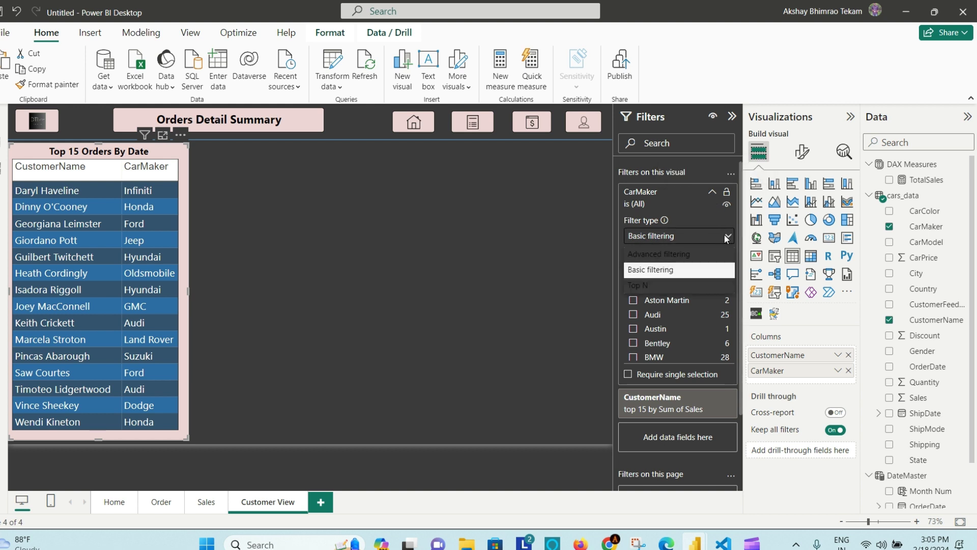
{"action": "left_click", "coordinate": [725, 237]}
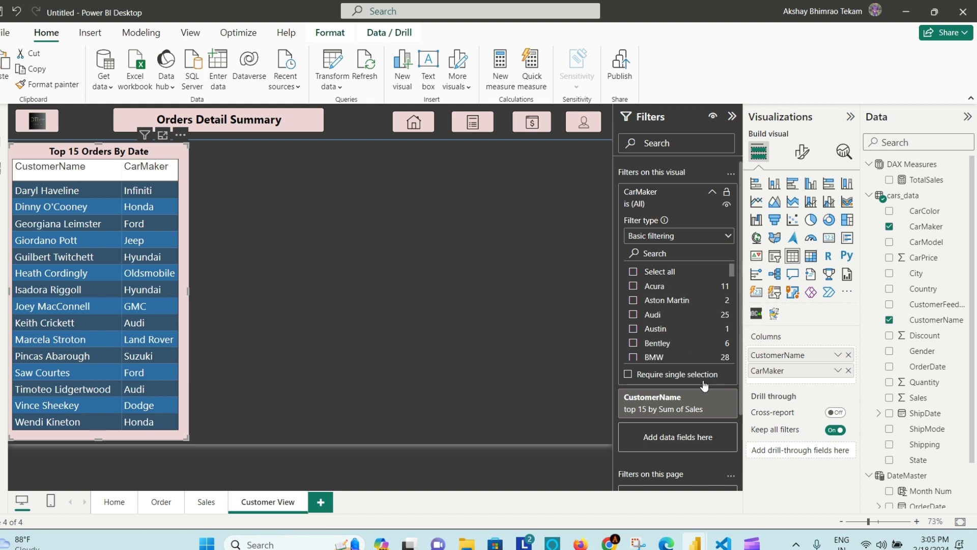
{"action": "left_click", "coordinate": [728, 234]}
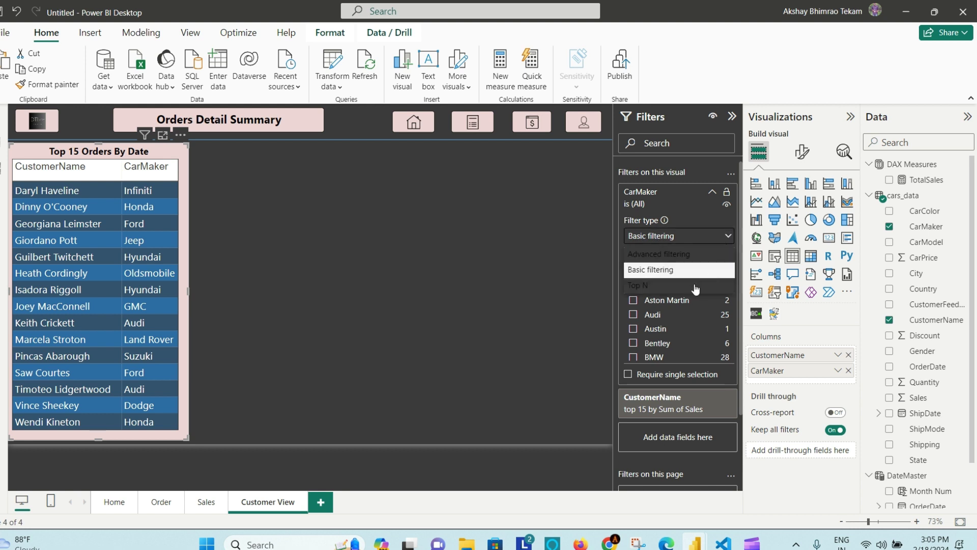
{"action": "left_click", "coordinate": [698, 279]}
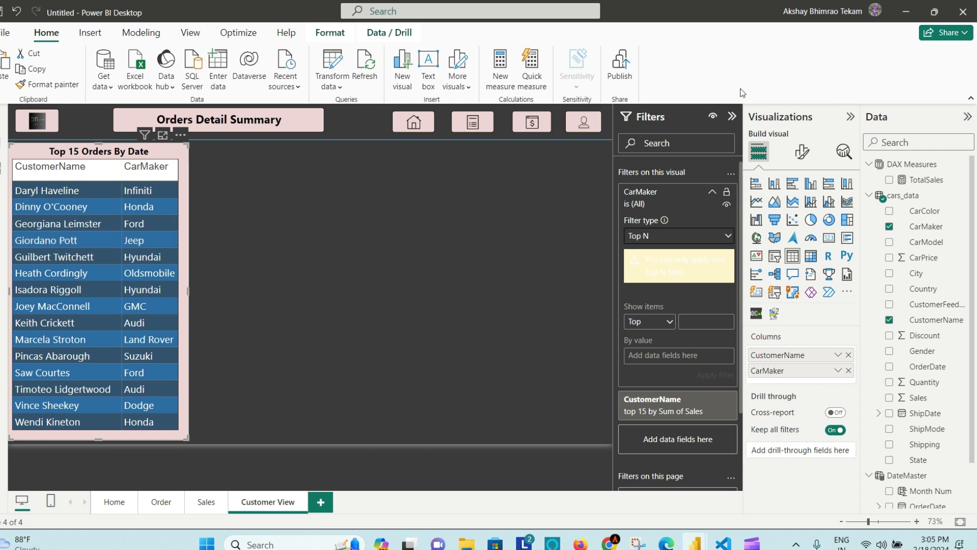
{"action": "left_click", "coordinate": [732, 116]}
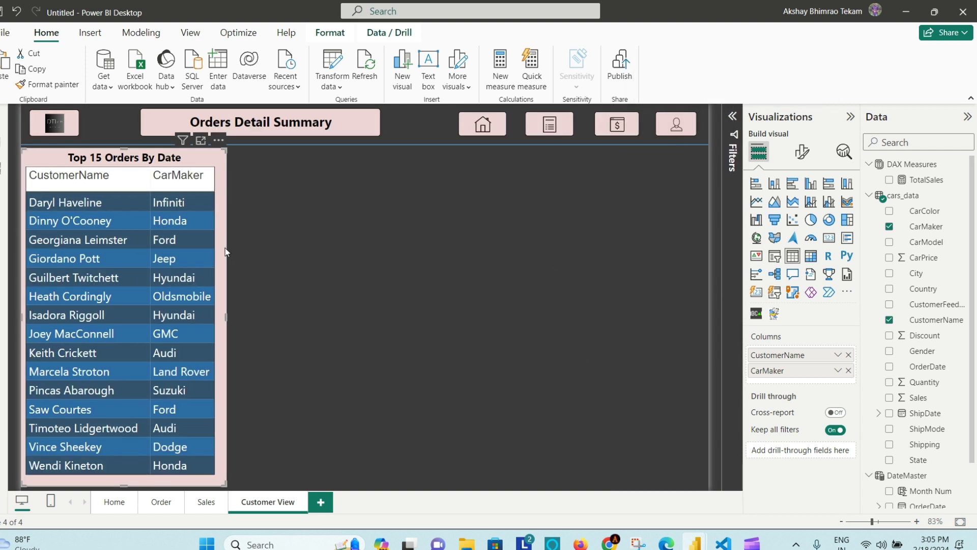
Narrow the customer table further, tighten its CustomerName column, and open the table's formatting options
{"action": "left_click_drag", "start_coordinate": [226, 317], "coordinate": [213, 320]}
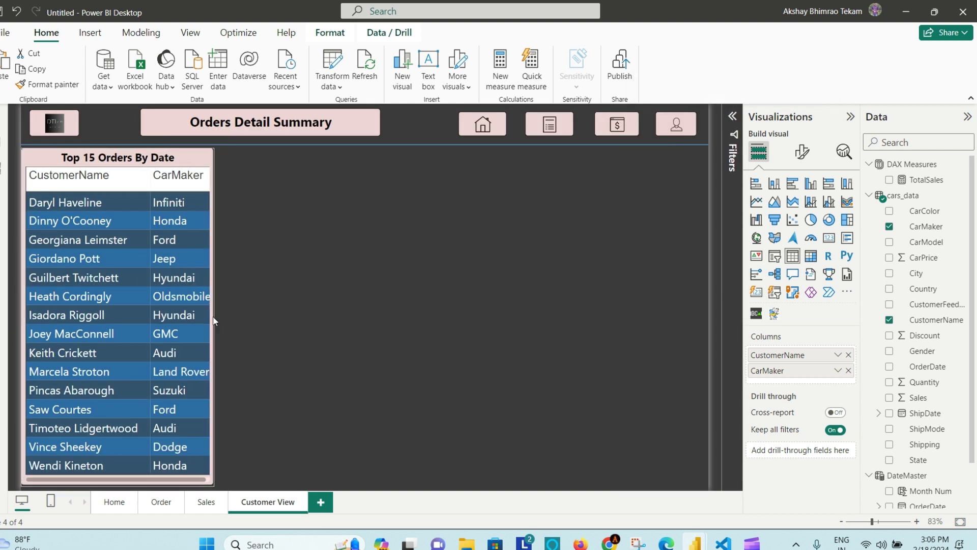
{"action": "left_click_drag", "start_coordinate": [150, 176], "coordinate": [137, 180]}
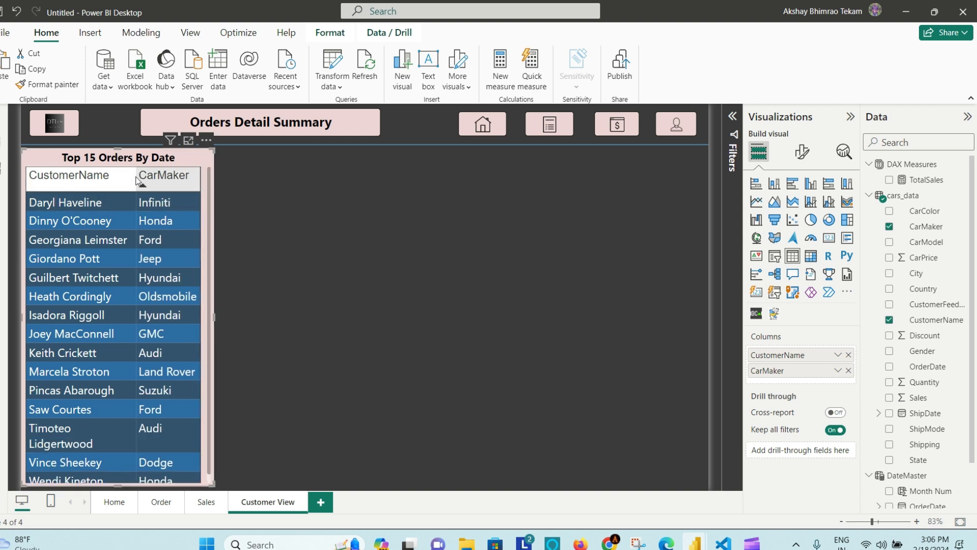
{"action": "left_click", "coordinate": [802, 151]}
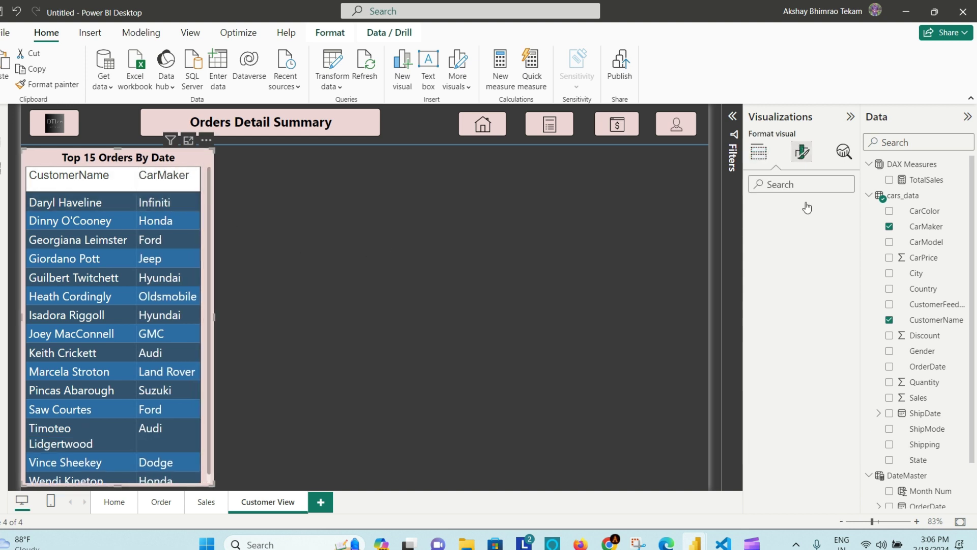
Turn off the title of the customer and car maker table on the Customer View page
{"action": "left_click", "coordinate": [800, 209]}
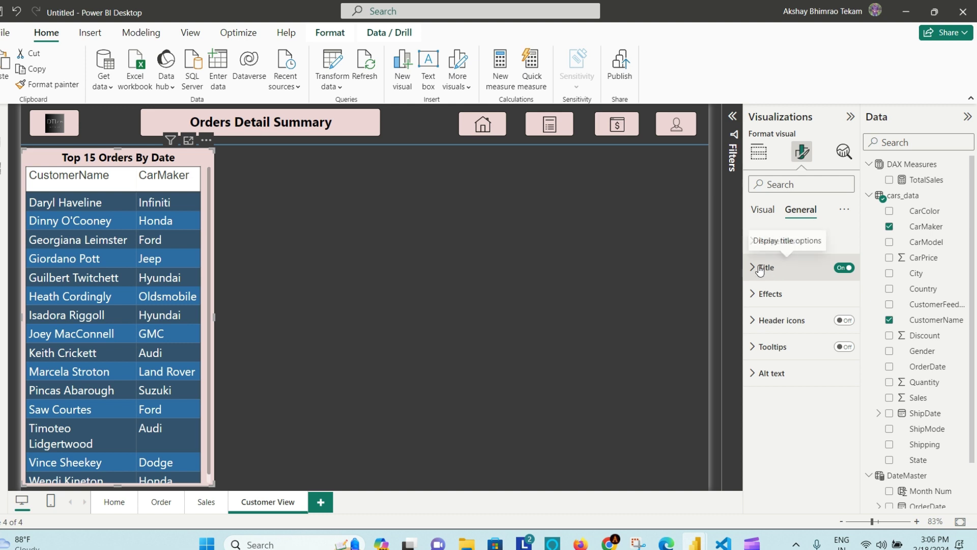
{"action": "left_click", "coordinate": [845, 269]}
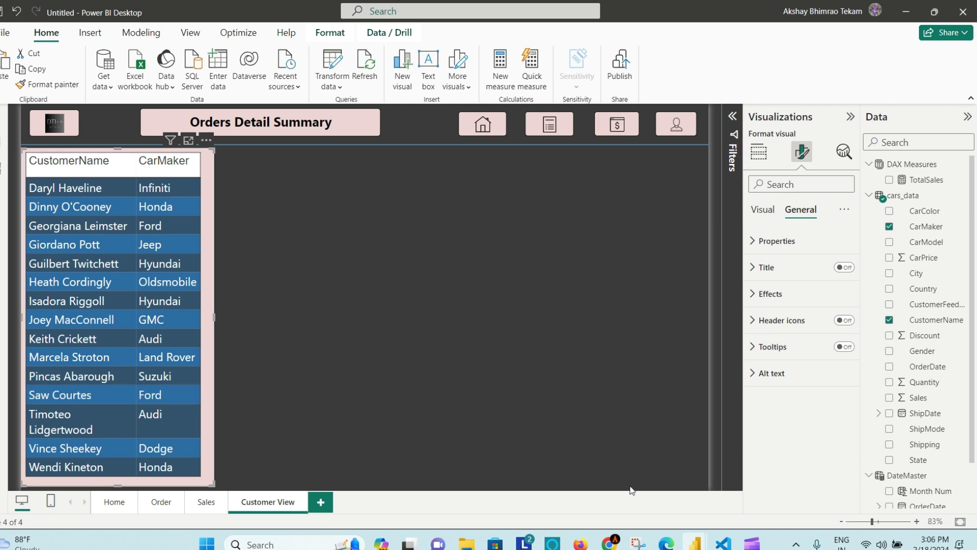
{"action": "left_click", "coordinate": [762, 157]}
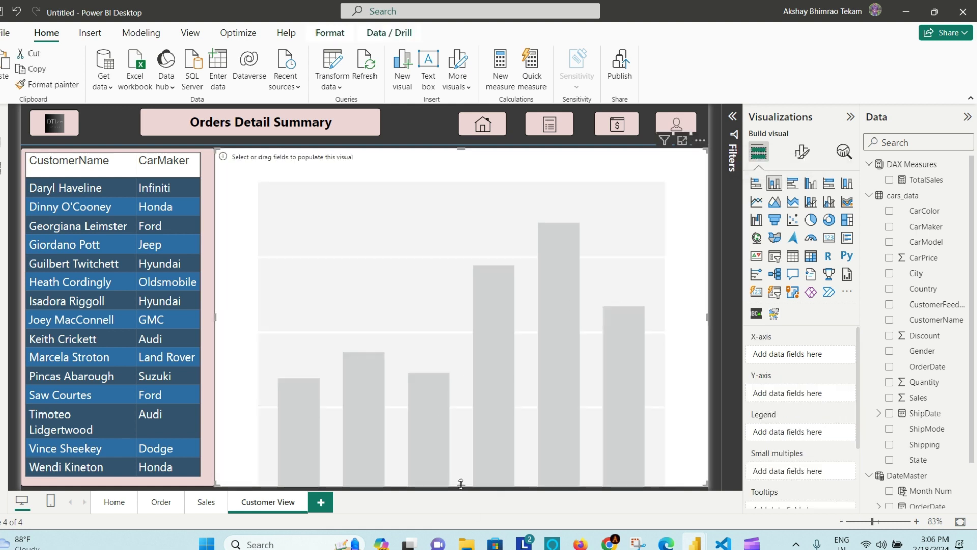
Add a stacked column chart beside the customer table, shorten it to a shallow strip, and plot Sales by CustomerFeedback
{"action": "left_click_drag", "start_coordinate": [454, 411], "coordinate": [467, 229]}
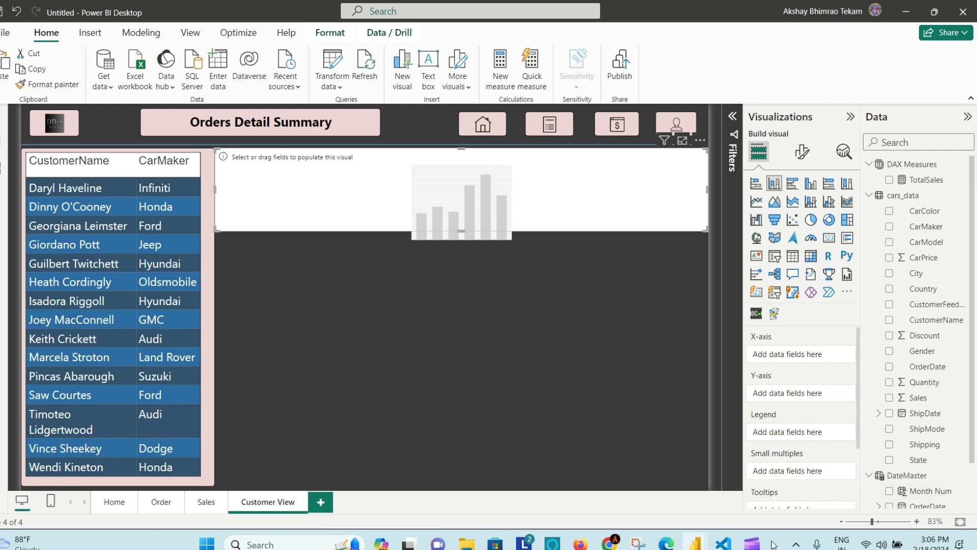
{"action": "mouse_move", "coordinate": [695, 543]}
{"action": "left_click", "coordinate": [742, 485]}
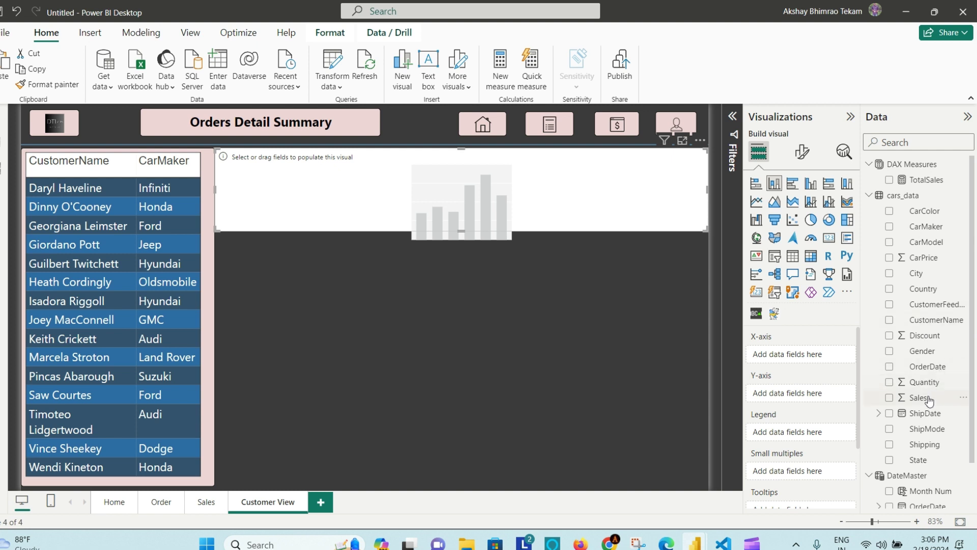
{"action": "left_click_drag", "start_coordinate": [924, 398], "coordinate": [506, 196]}
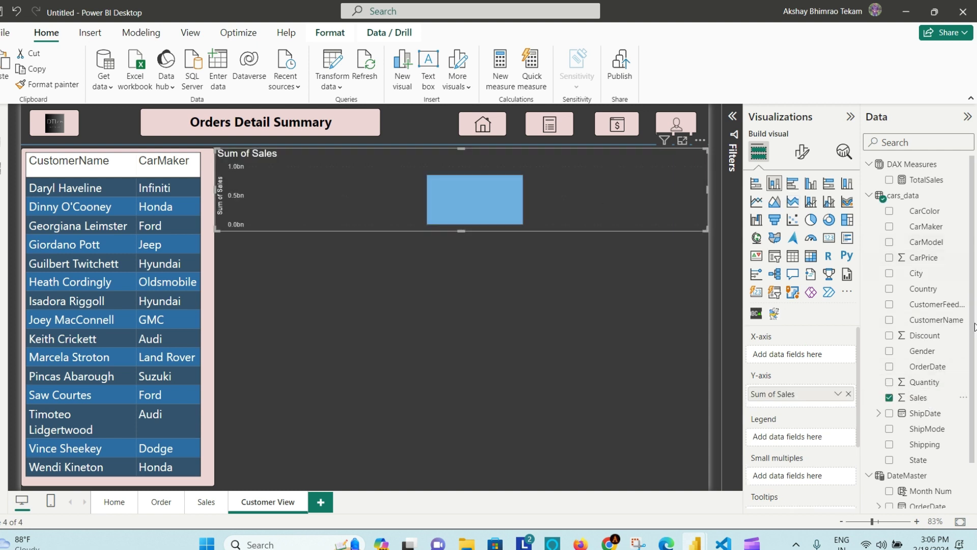
{"action": "scroll", "coordinate": [954, 468], "scroll_direction": "down", "scroll_amount": 2}
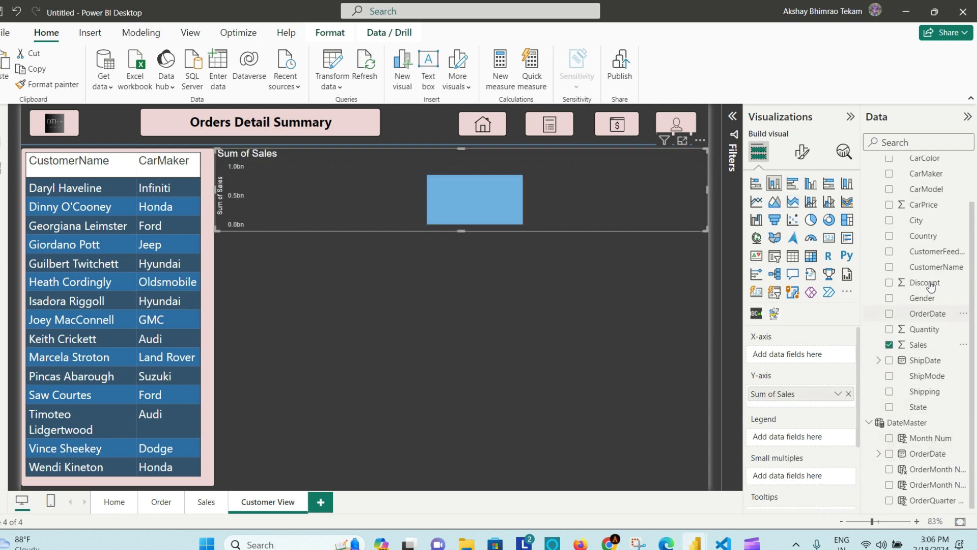
{"action": "left_click_drag", "start_coordinate": [939, 253], "coordinate": [585, 173]}
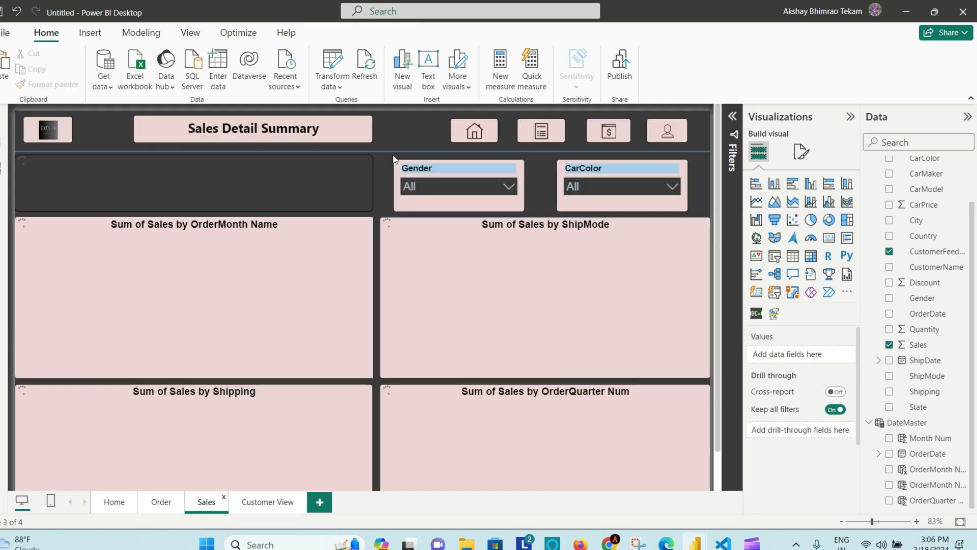
Copy the formatting of the Sales page's Sum of Sales by OrderMonth Name chart onto the CustomerFeedback chart with Format painter
{"action": "left_click", "coordinate": [339, 230]}
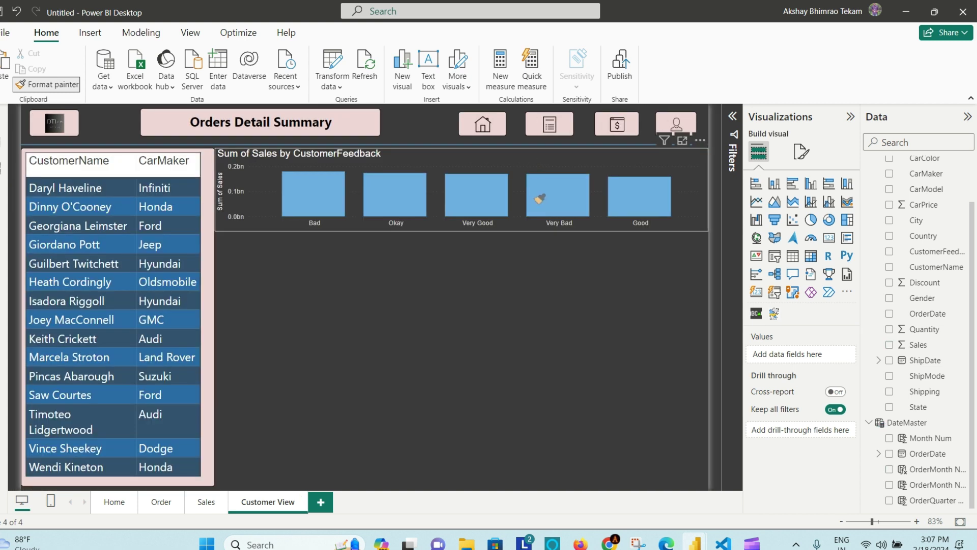
{"action": "left_click", "coordinate": [539, 199]}
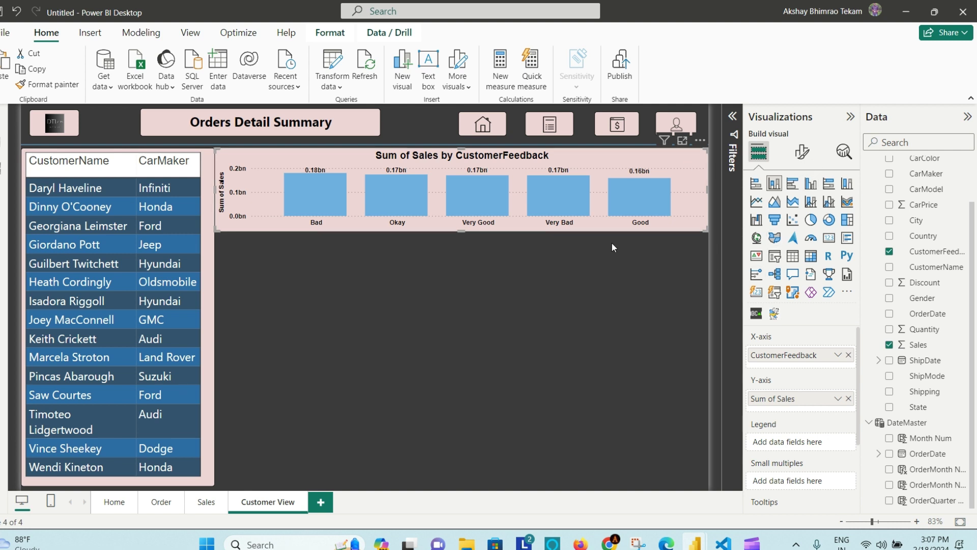
{"action": "mouse_move", "coordinate": [652, 200]}
Color the Bad column of the CustomerFeedback chart with the 20% lighter yellow theme color
{"action": "left_click", "coordinate": [802, 151]}
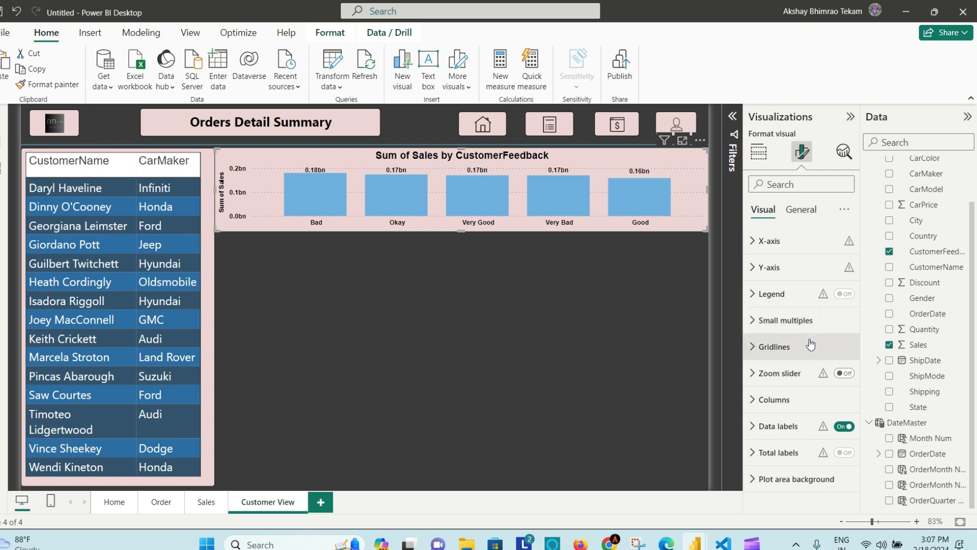
{"action": "left_click", "coordinate": [791, 478]}
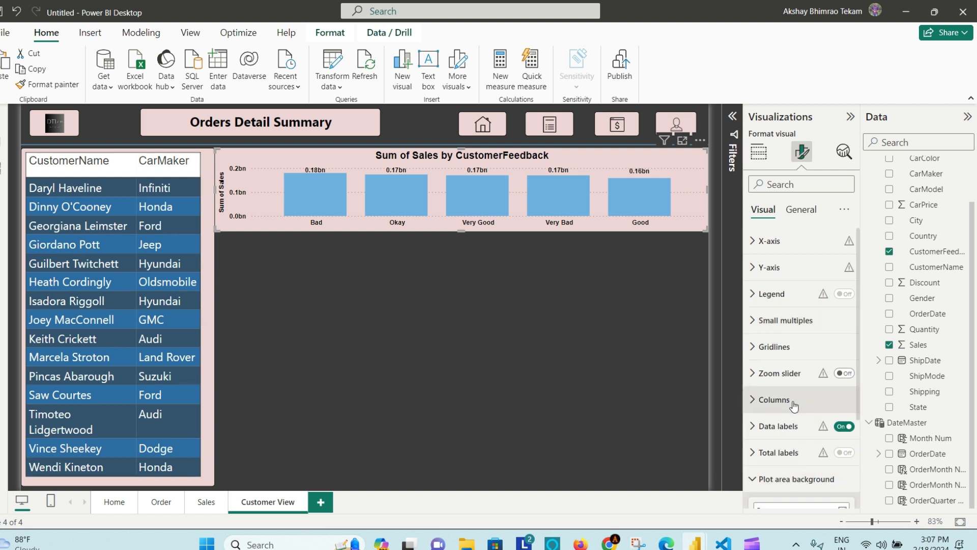
{"action": "scroll", "coordinate": [794, 405], "scroll_direction": "down", "scroll_amount": 3}
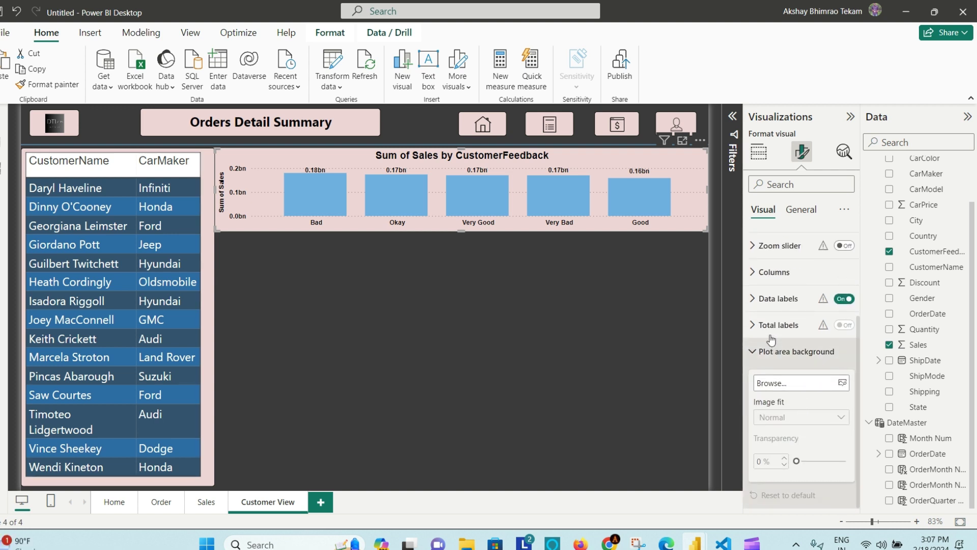
{"action": "scroll", "coordinate": [794, 356], "scroll_direction": "up", "scroll_amount": 1}
{"action": "scroll", "coordinate": [801, 366], "scroll_direction": "up", "scroll_amount": 1}
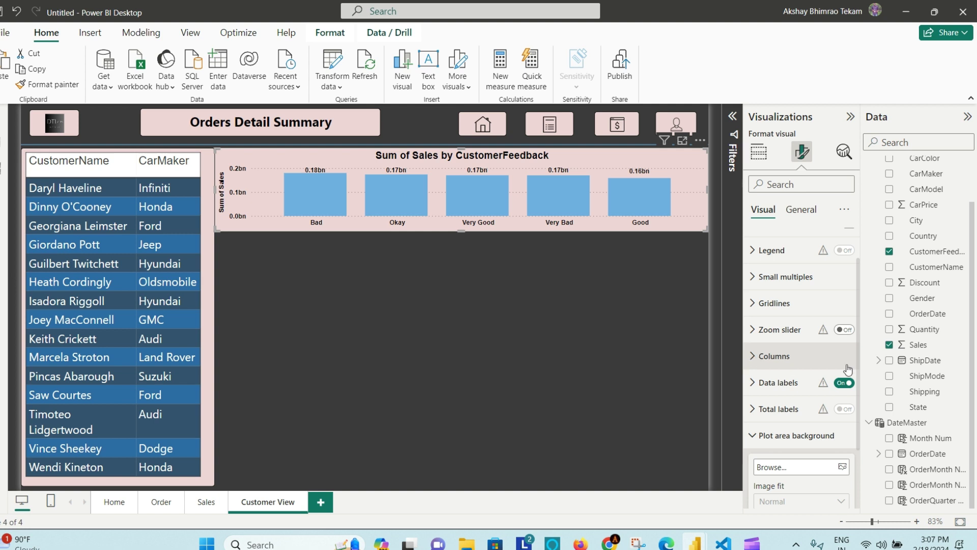
{"action": "left_click", "coordinate": [811, 355]}
{"action": "scroll", "coordinate": [811, 356], "scroll_direction": "down", "scroll_amount": 2}
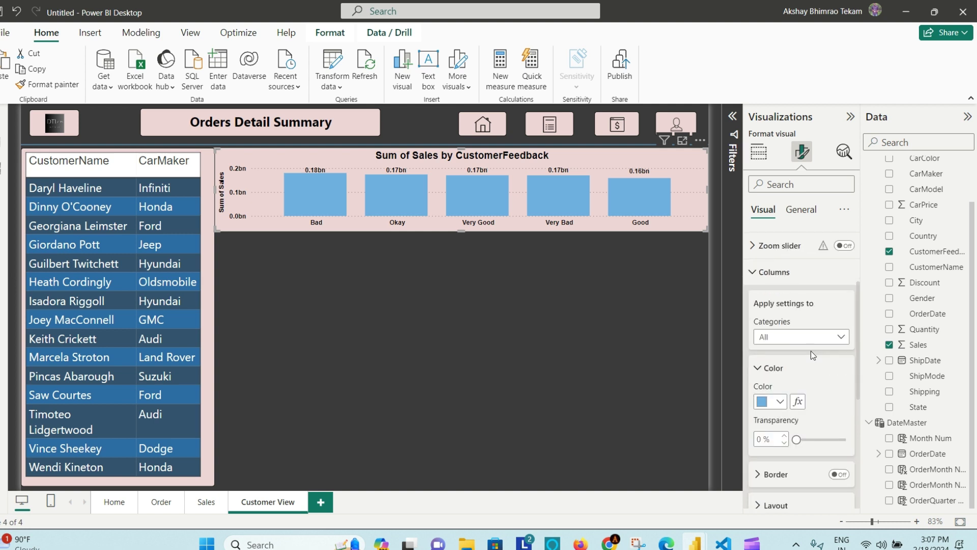
{"action": "left_click", "coordinate": [790, 337]}
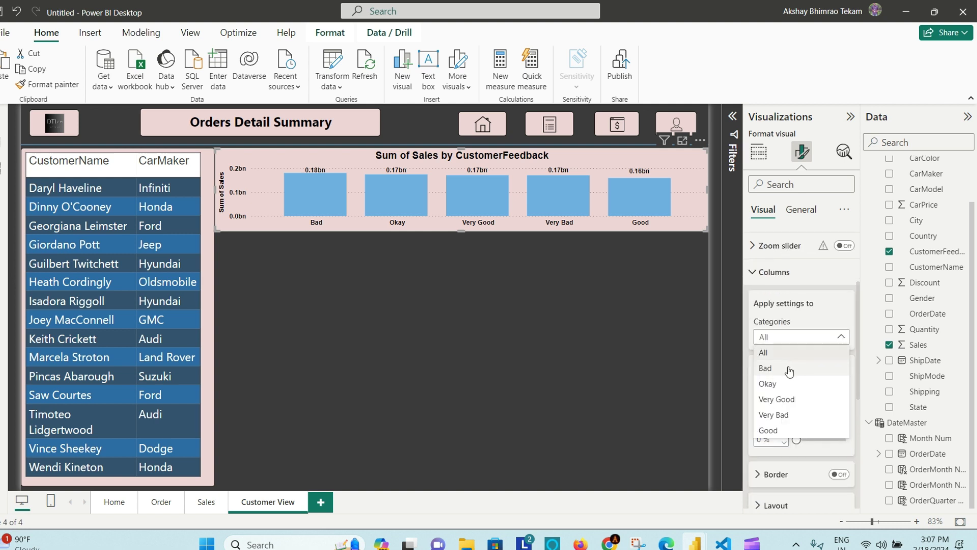
{"action": "key", "text": "Escape"}
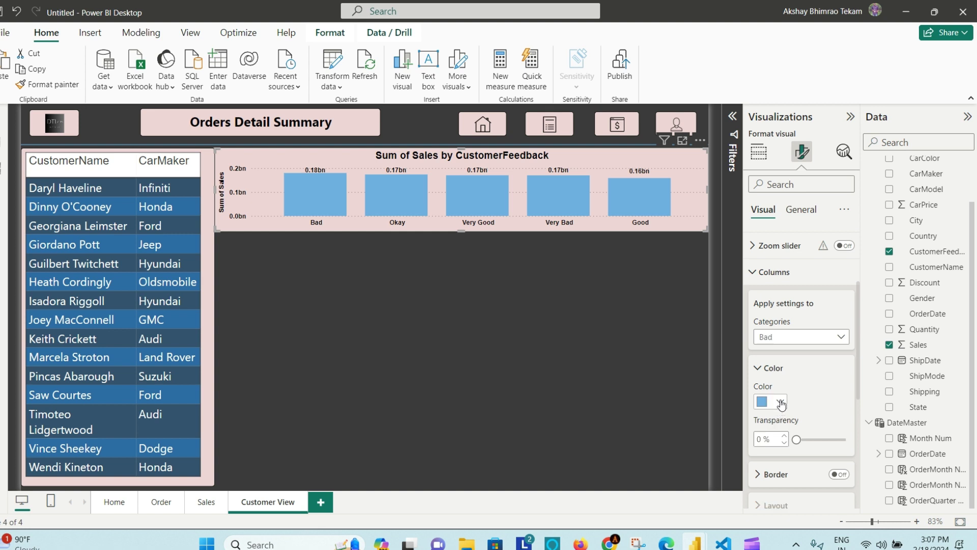
{"action": "left_click", "coordinate": [780, 402]}
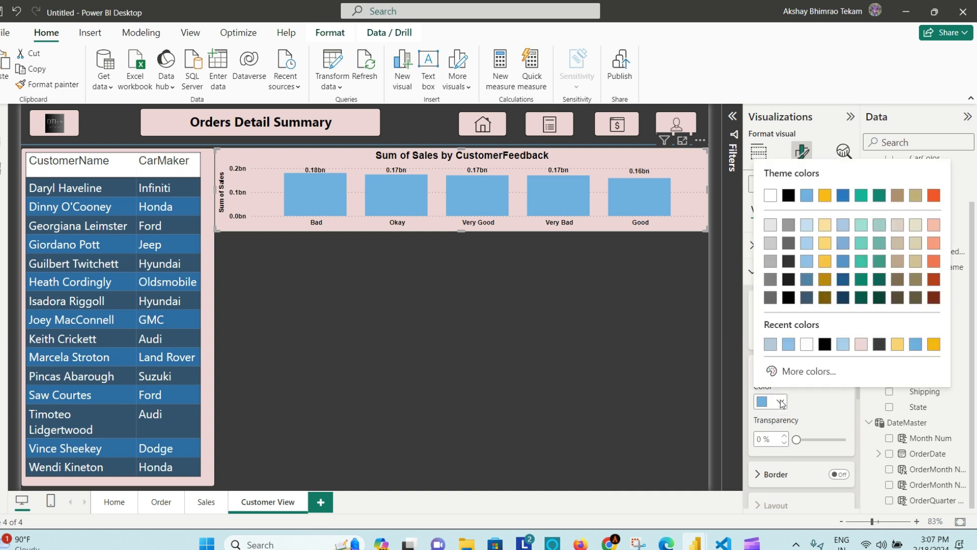
{"action": "left_click", "coordinate": [827, 263]}
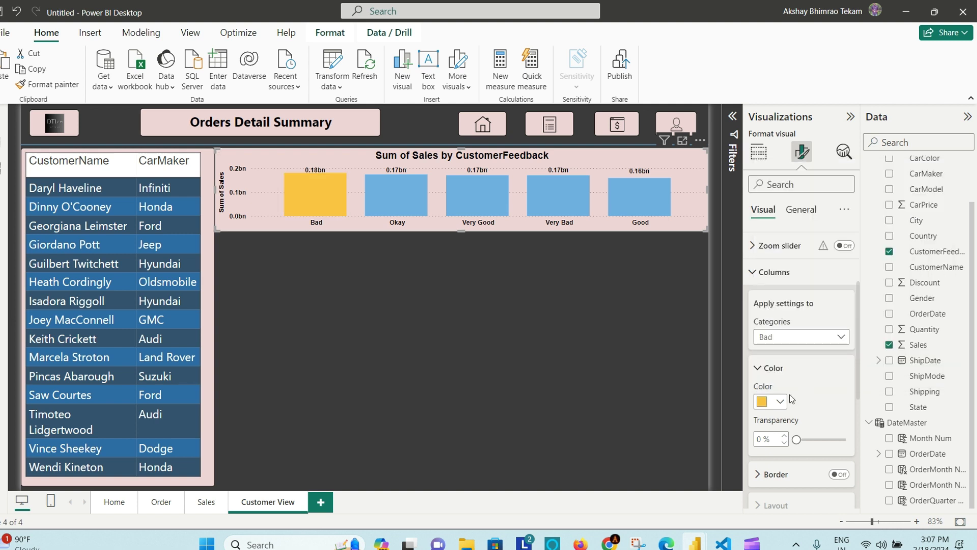
Color the Okay column of the CustomerFeedback chart with the 20% lighter tan, theme color 7
{"action": "left_click", "coordinate": [834, 341]}
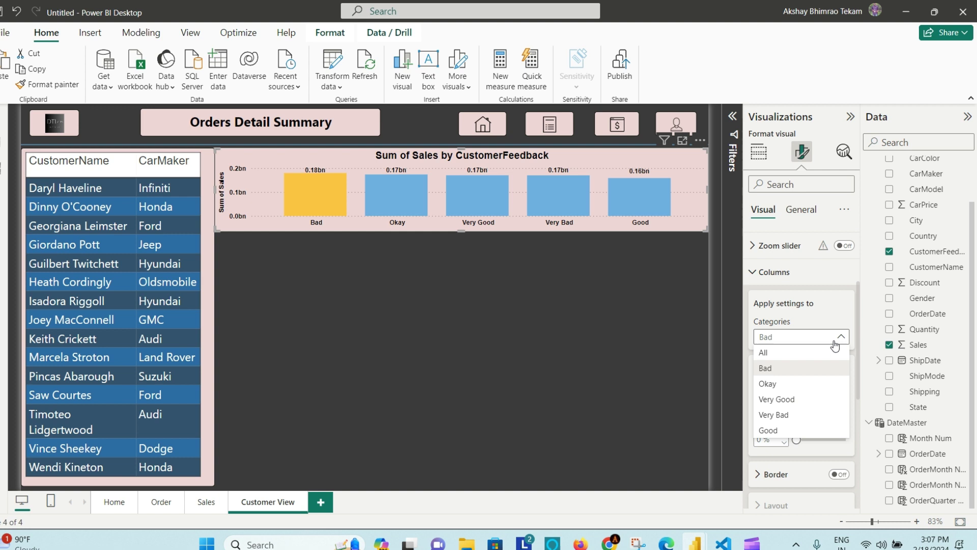
{"action": "left_click", "coordinate": [794, 385]}
{"action": "left_click", "coordinate": [779, 402]}
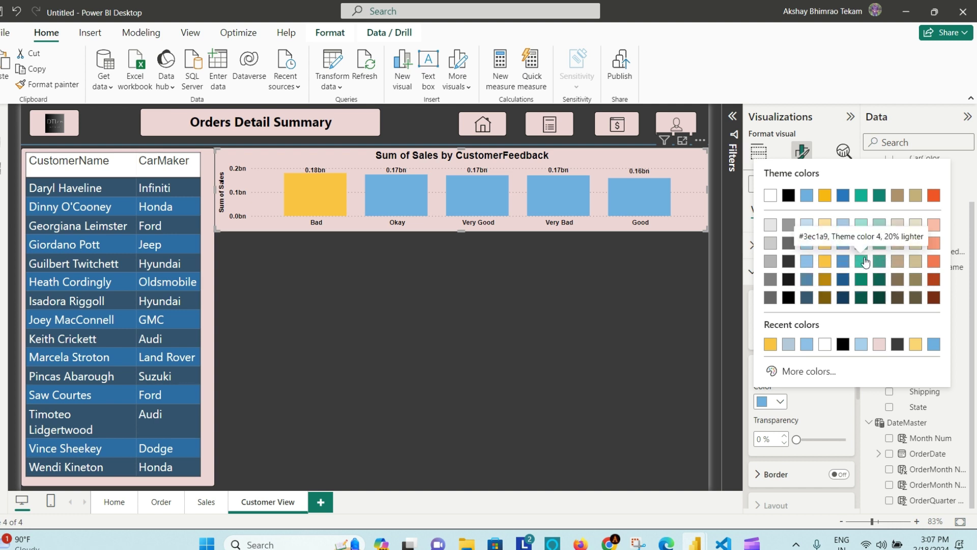
{"action": "left_click", "coordinate": [915, 261]}
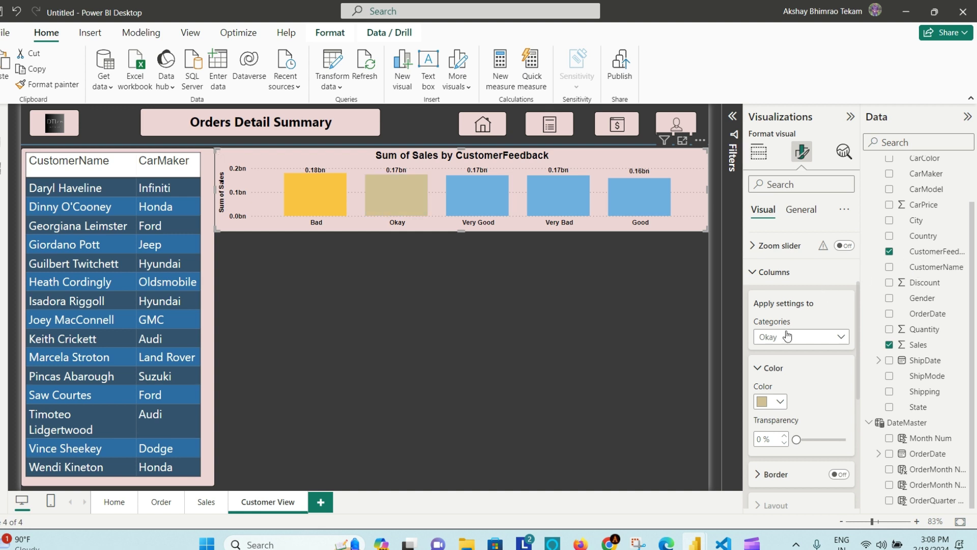
Color the Very Good column of the CustomerFeedback chart with the 20% lighter medium blue, theme color 3
{"action": "left_click", "coordinate": [845, 338]}
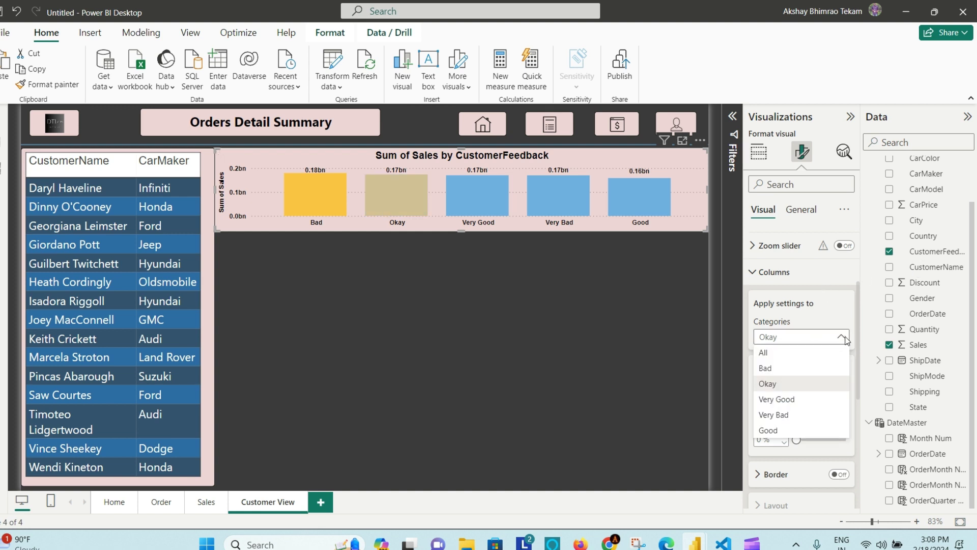
{"action": "left_click", "coordinate": [801, 397]}
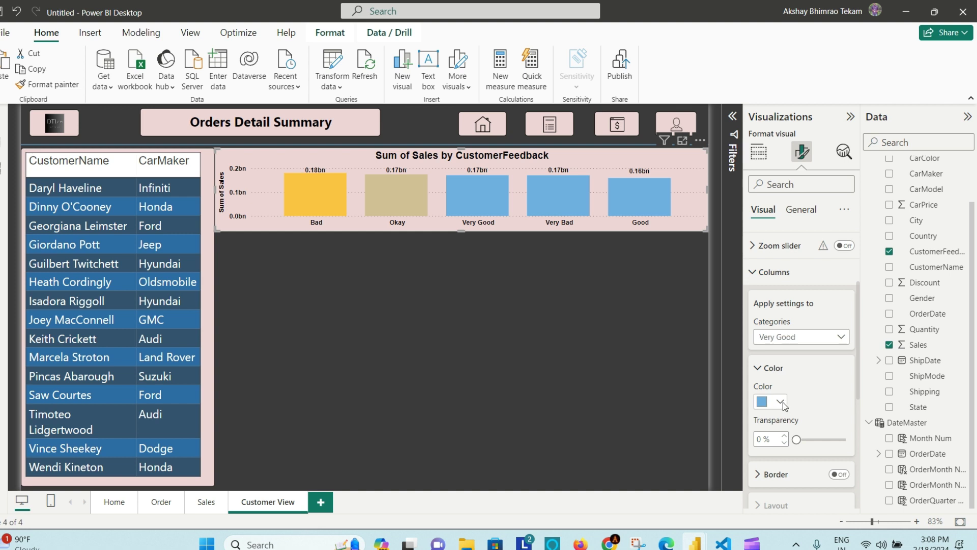
{"action": "left_click", "coordinate": [782, 402]}
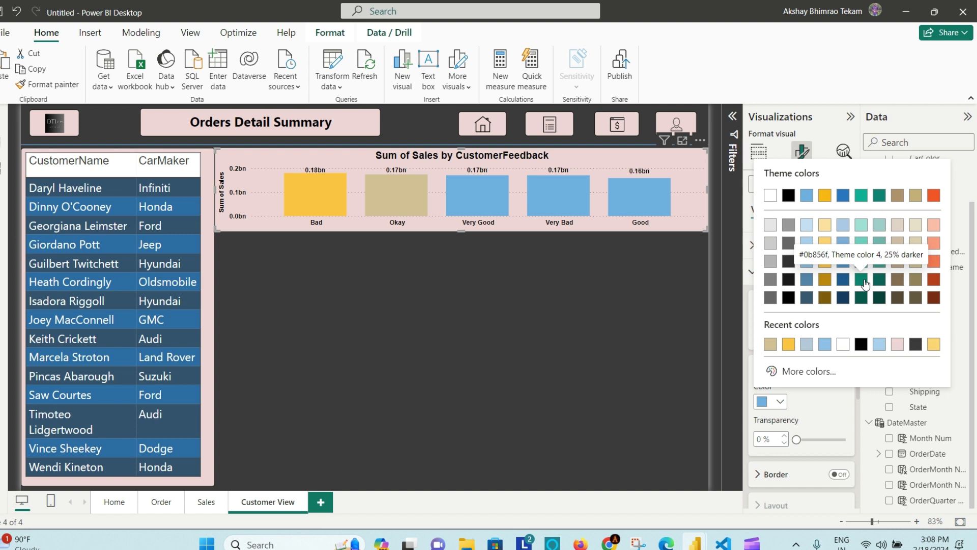
{"action": "left_click", "coordinate": [843, 261]}
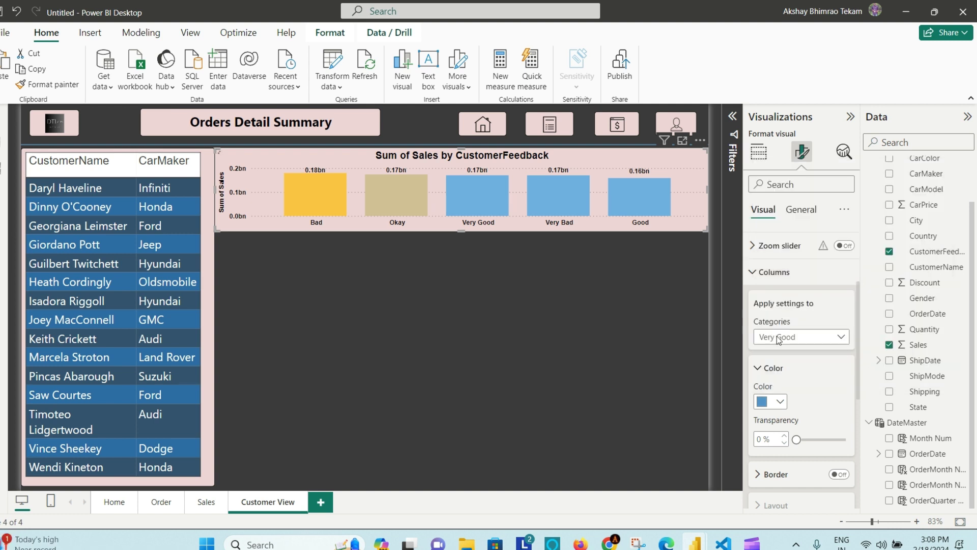
Color the Very Bad column of the CustomerFeedback chart with the base orange-red theme color
{"action": "left_click", "coordinate": [839, 340]}
{"action": "left_click", "coordinate": [778, 420]}
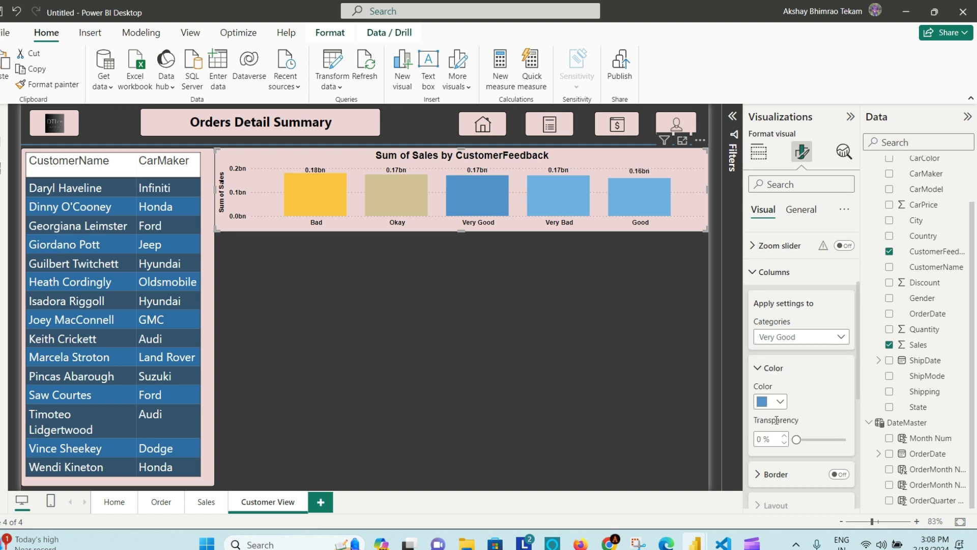
{"action": "left_click", "coordinate": [780, 402]}
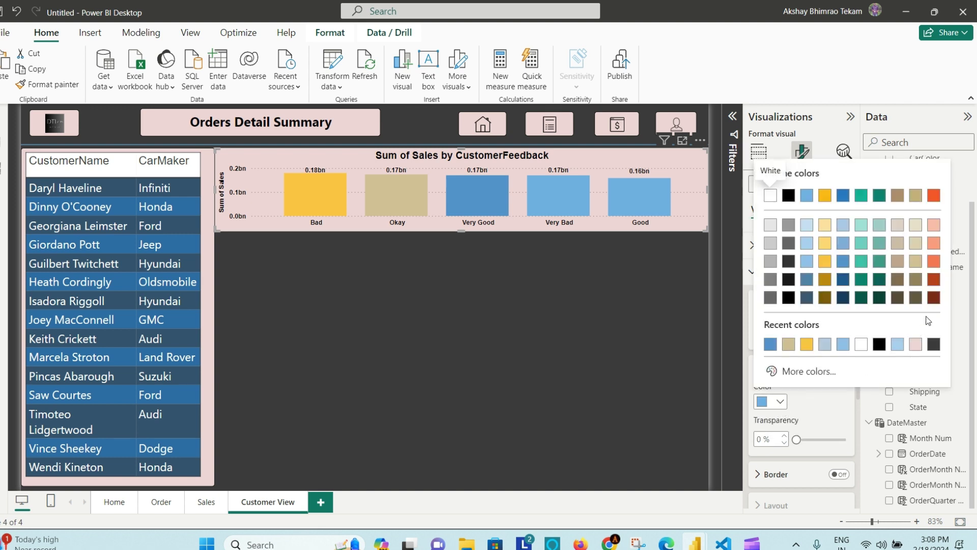
{"action": "left_click", "coordinate": [936, 196]}
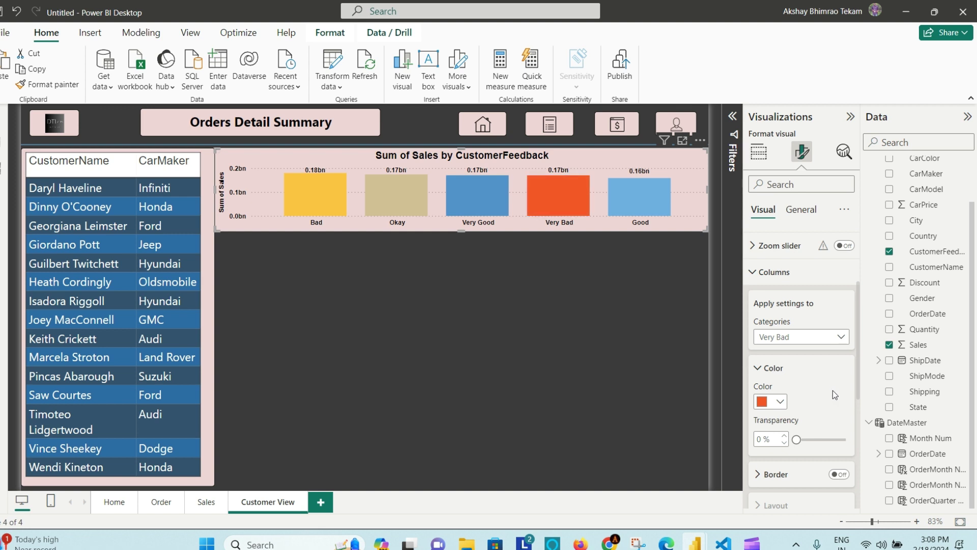
Color the Good column of the CustomerFeedback chart light teal, and replace that with the 25% darker steel blue theme color
{"action": "left_click", "coordinate": [841, 337]}
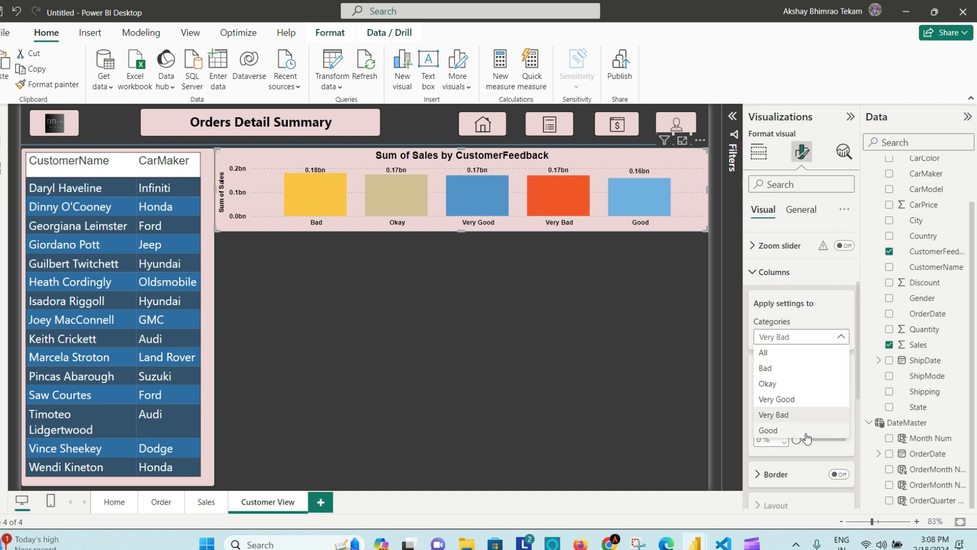
{"action": "left_click", "coordinate": [810, 430]}
{"action": "left_click", "coordinate": [779, 402]}
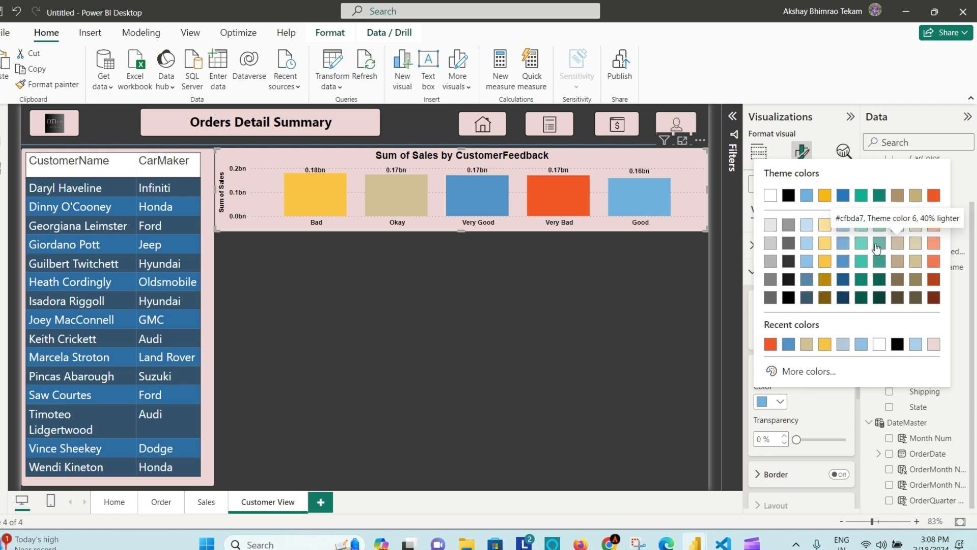
{"action": "left_click", "coordinate": [861, 226]}
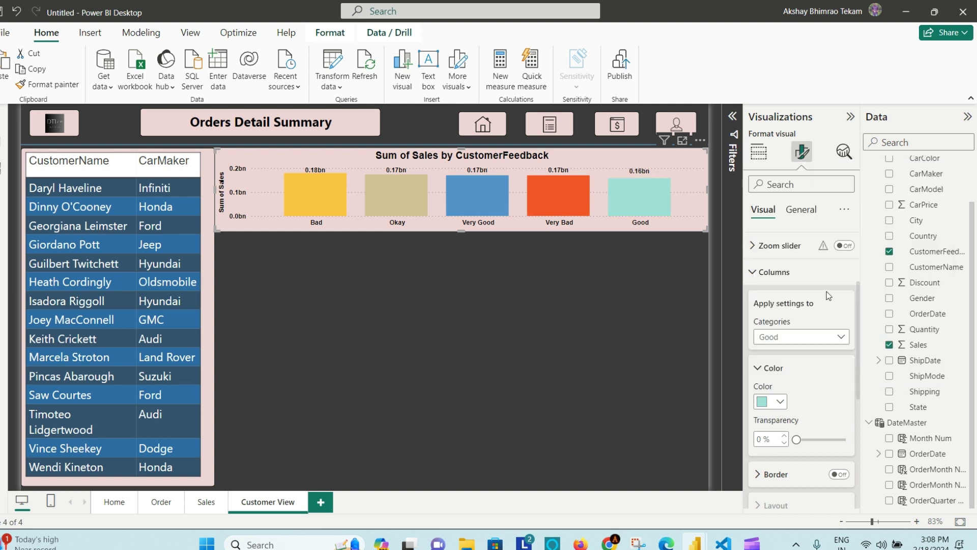
{"action": "left_click", "coordinate": [780, 403]}
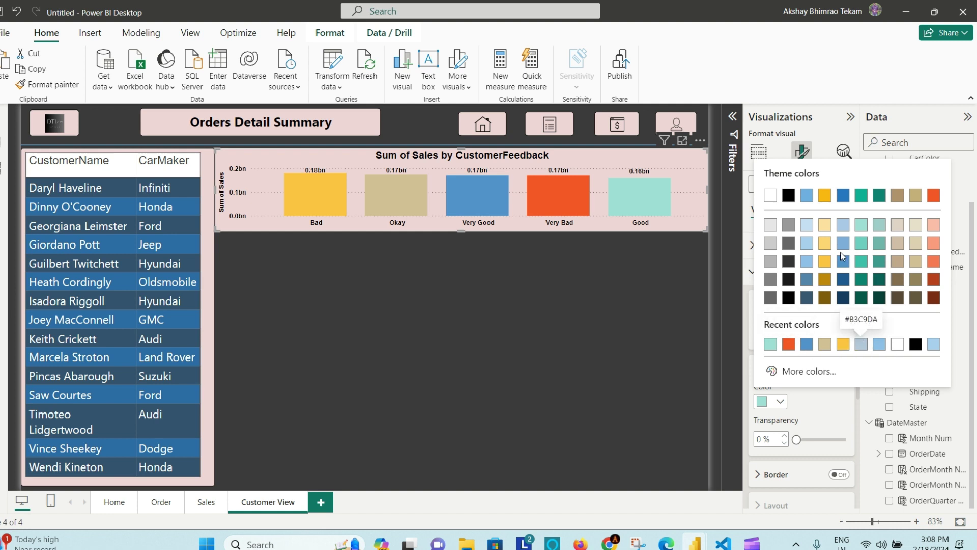
{"action": "left_click", "coordinate": [807, 282]}
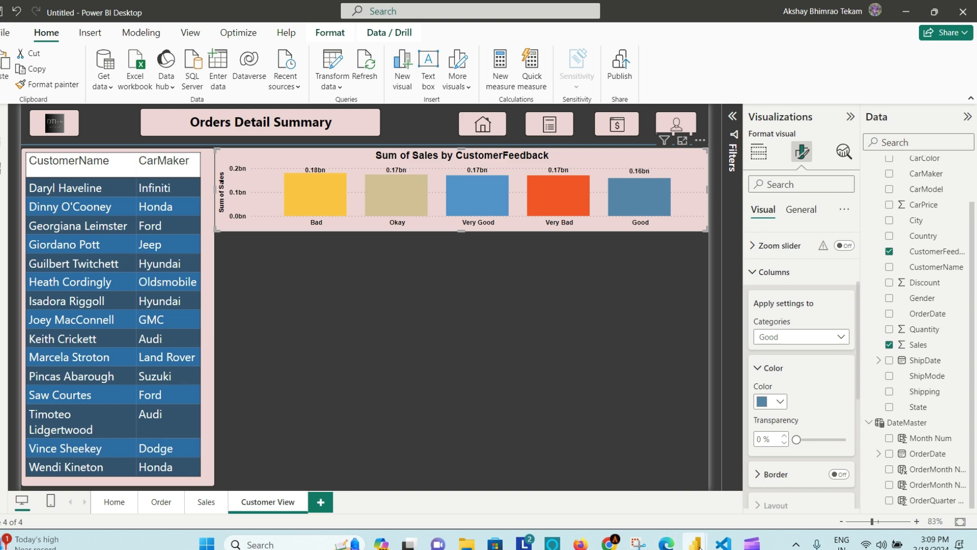
{"action": "mouse_move", "coordinate": [702, 547]}
{"action": "left_click", "coordinate": [770, 499]}
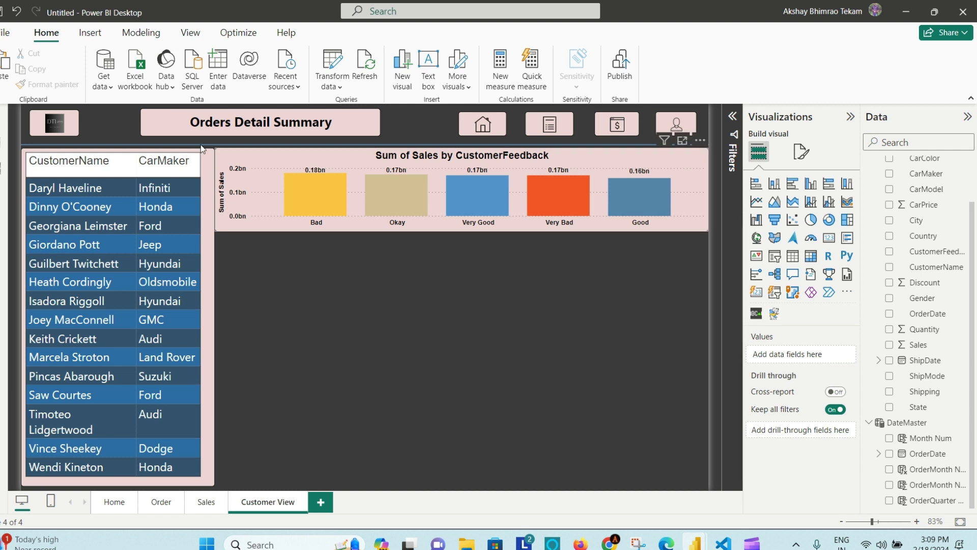
Replace the page heading "Orders Detail Summary" with "Customer View"
{"action": "double_click", "coordinate": [214, 122]}
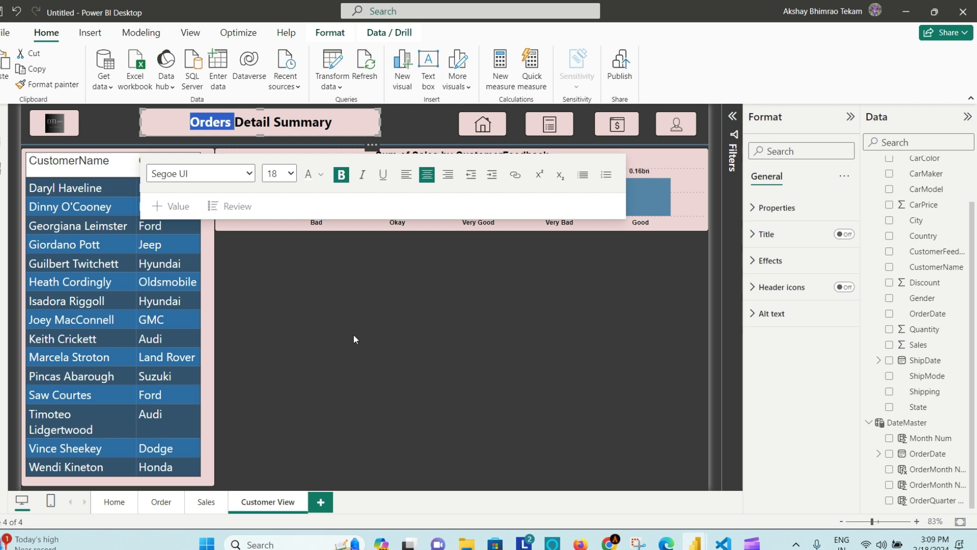
{"action": "type", "text": "Custom"}
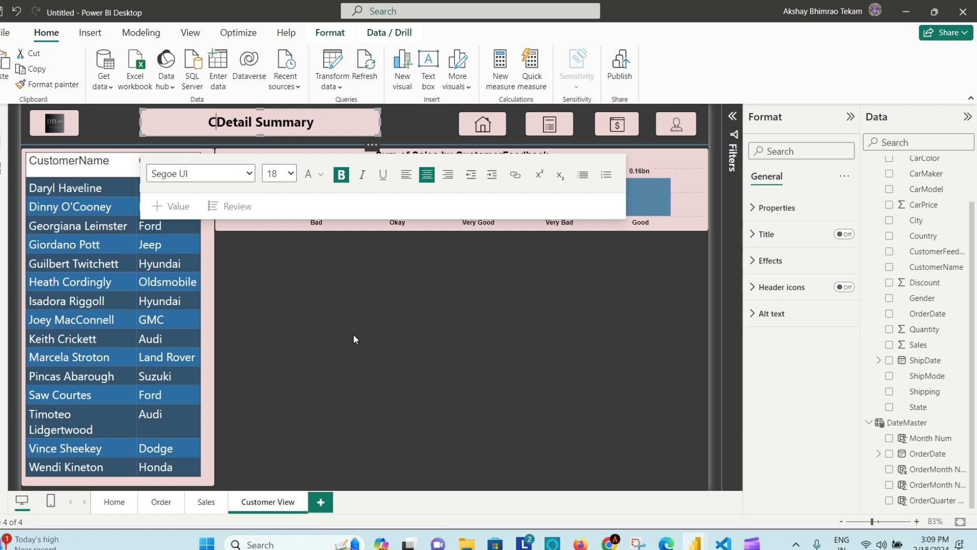
{"action": "type", "text": "er Vu"}
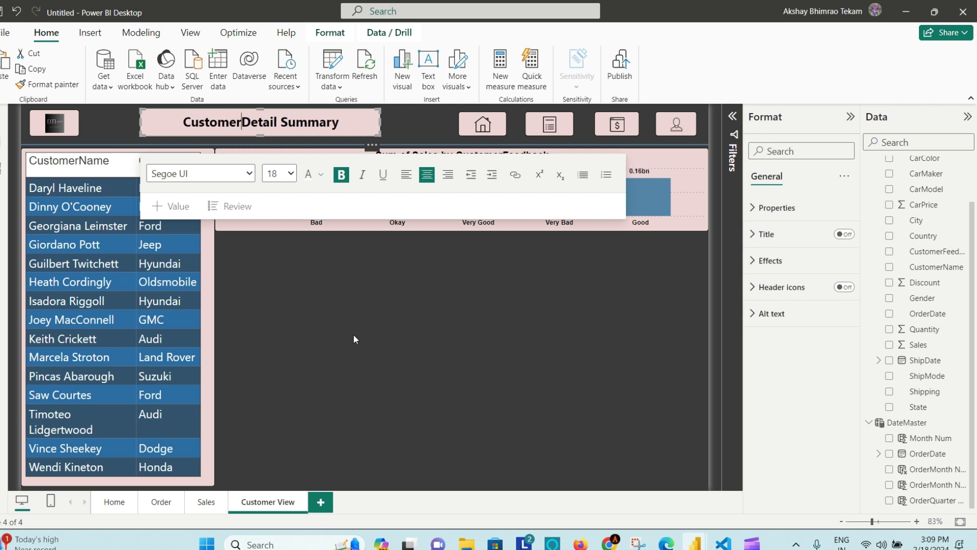
{"action": "key", "text": "BackSpace"}
{"action": "type", "text": "iew"}
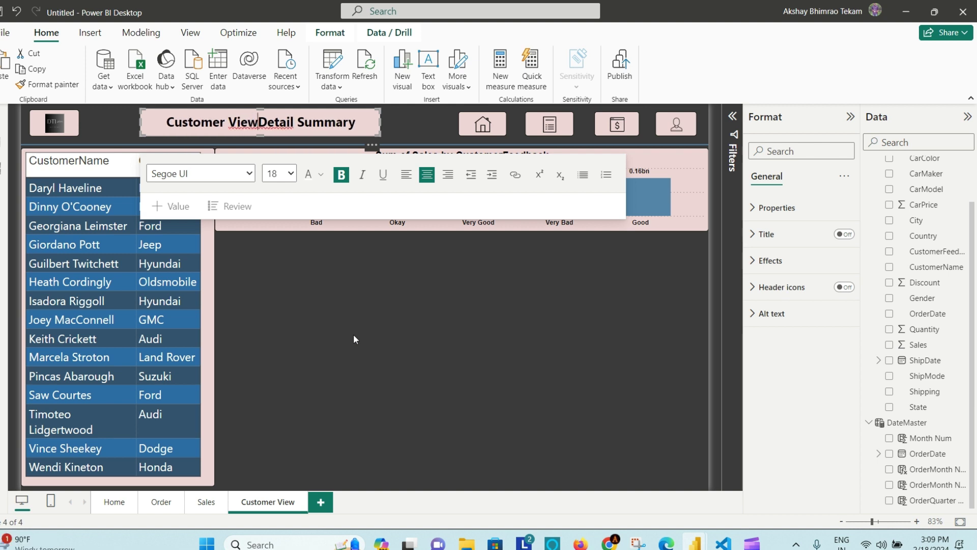
{"action": "key", "text": "Delete"}
{"action": "key", "text": "Delete"}
{"action": "key", "text": "Delete"}
{"action": "key", "text": "Delete"}
{"action": "key", "text": "Delete"}
{"action": "key", "text": "Delete"}
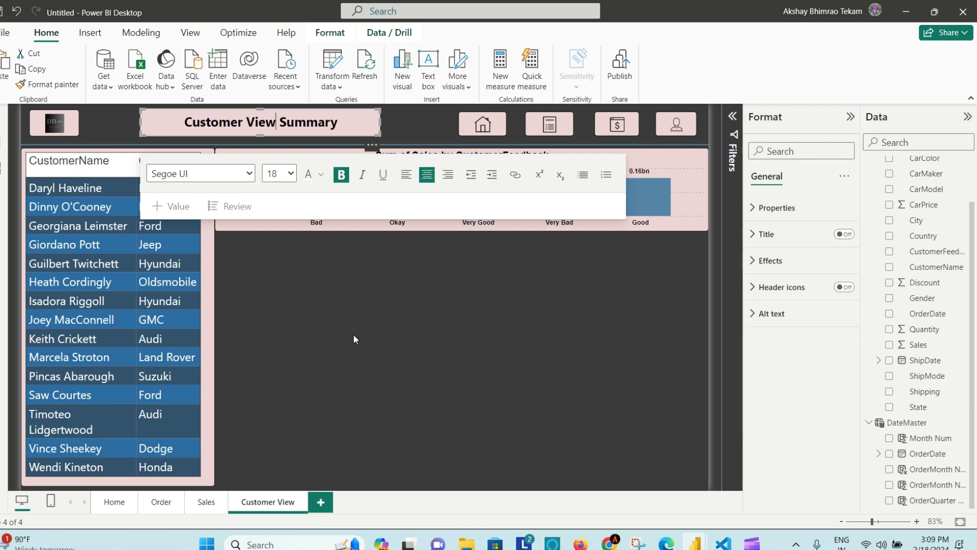
{"action": "key", "text": "Delete"}
{"action": "key", "text": "Delete"}
{"action": "key", "text": "Delete"}
{"action": "key", "text": "Delete"}
{"action": "key", "text": "Delete"}
{"action": "key", "text": "Delete"}
{"action": "key", "text": "Delete"}
{"action": "key", "text": "Delete"}
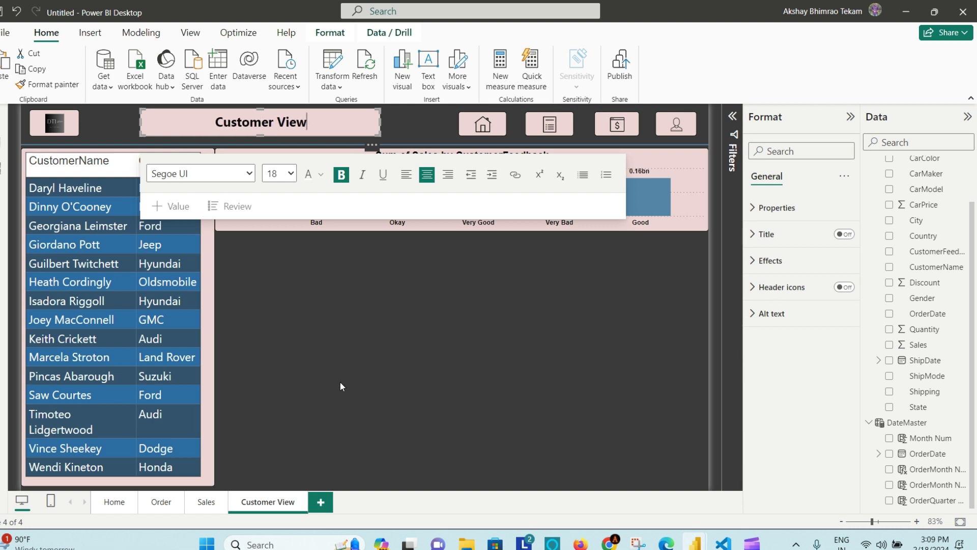
{"action": "left_click", "coordinate": [327, 295]}
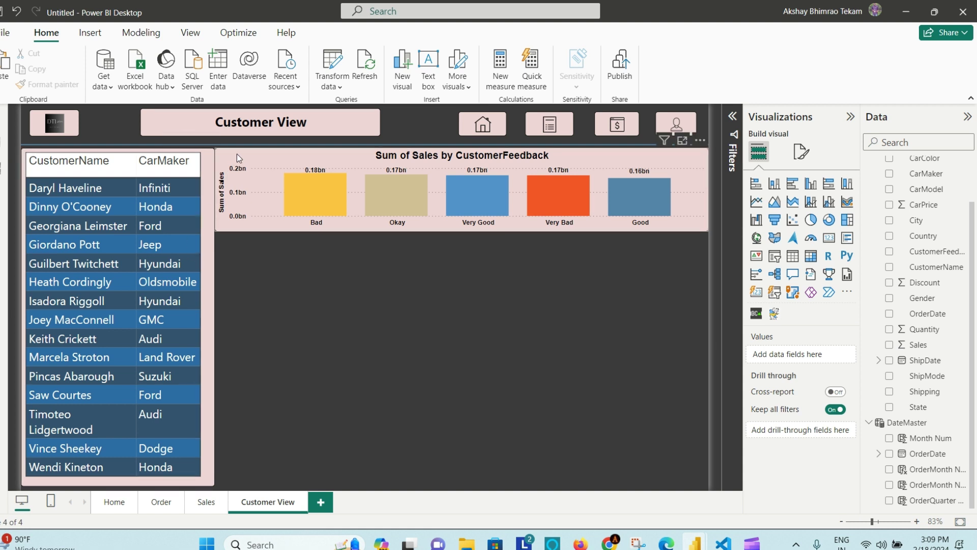
Narrow the CustomerFeedback sales chart slightly on its table side to leave a small gap beside the customer table
{"action": "left_click", "coordinate": [219, 190]}
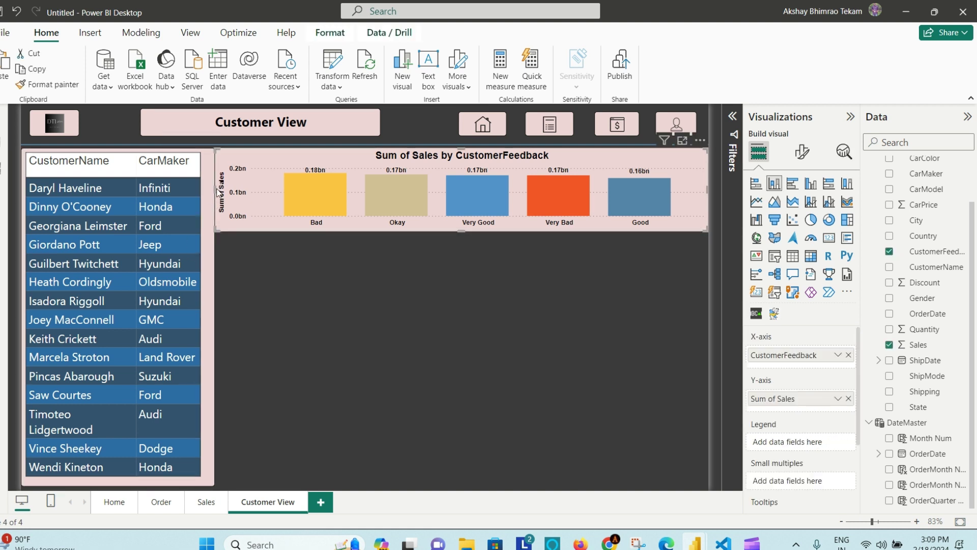
{"action": "left_click_drag", "start_coordinate": [214, 192], "coordinate": [223, 193]}
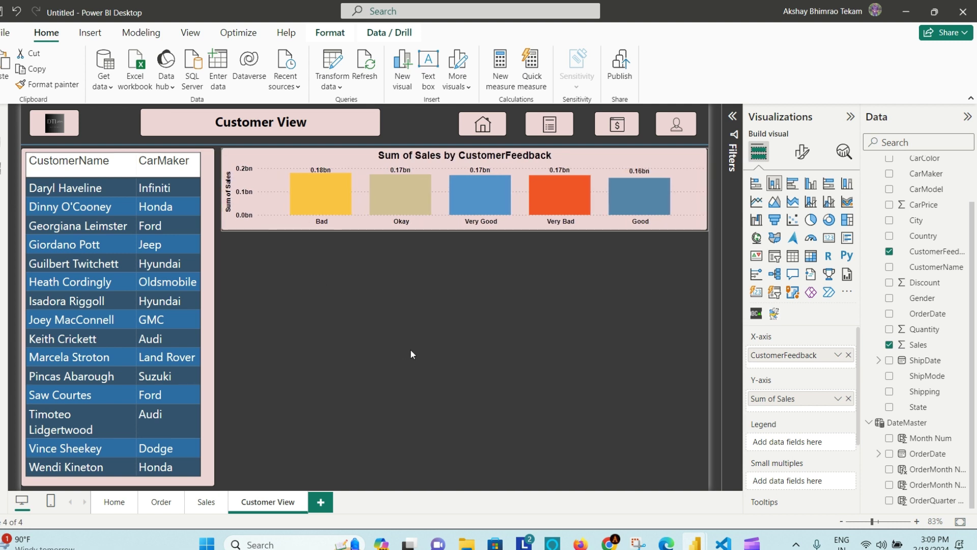
Add a decomposition tree in the empty area below the CustomerFeedback chart and analyze Sales in it
{"action": "left_click", "coordinate": [554, 372]}
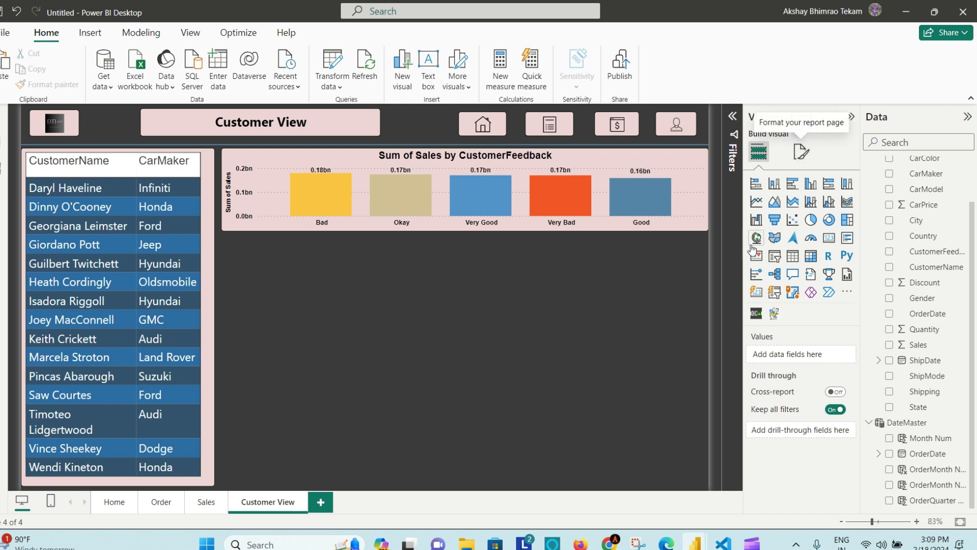
{"action": "left_click", "coordinate": [775, 275]}
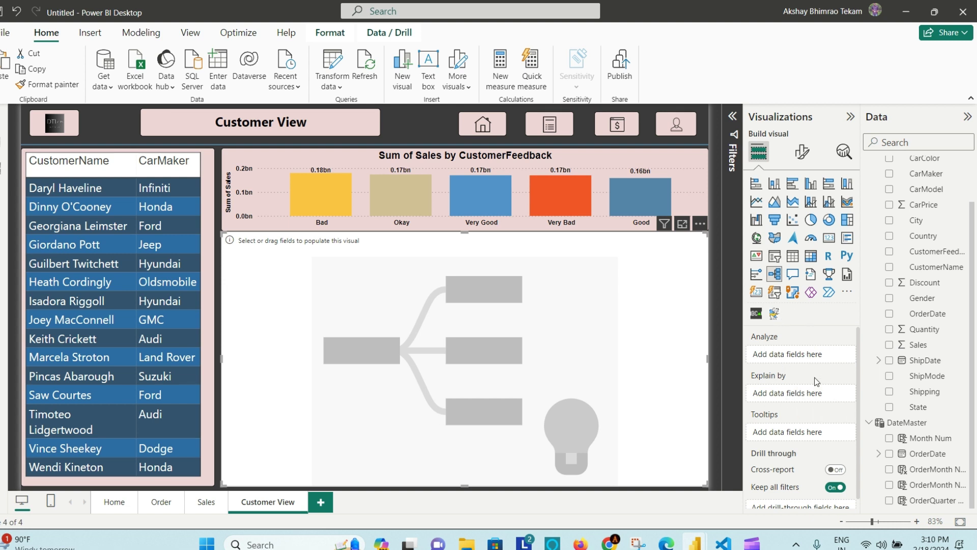
{"action": "left_click_drag", "start_coordinate": [935, 348], "coordinate": [813, 359]}
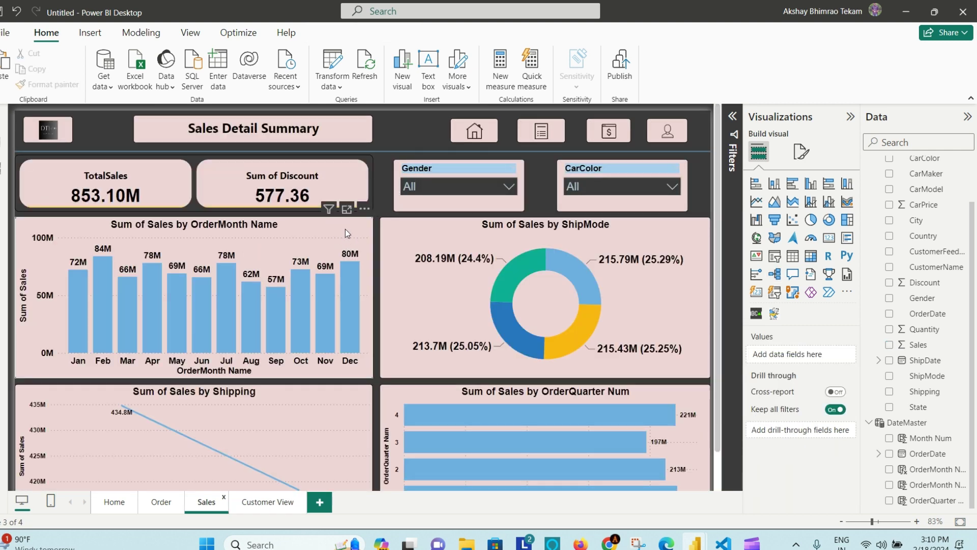
Copy the formatting of the Sales page's OrderMonth Name column chart onto the Customer View decomposition tree
{"action": "left_click", "coordinate": [304, 237]}
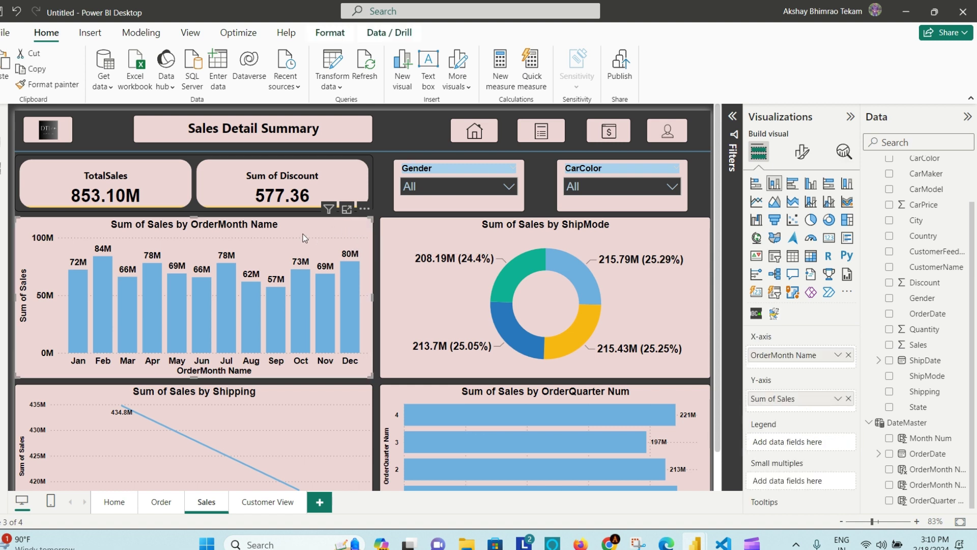
{"action": "left_click", "coordinate": [61, 84]}
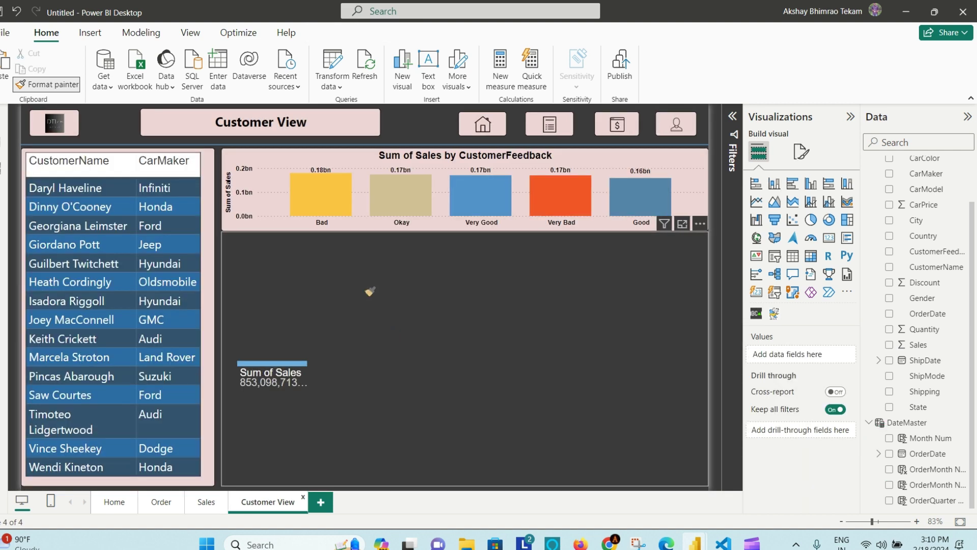
{"action": "left_click", "coordinate": [370, 290]}
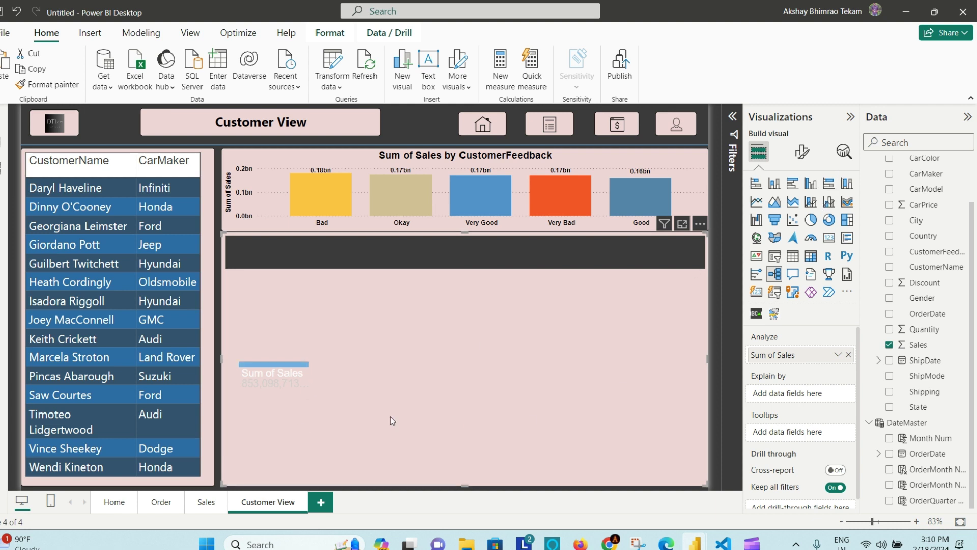
Set the font color of the decomposition tree's category labels to black
{"action": "left_click", "coordinate": [802, 152]}
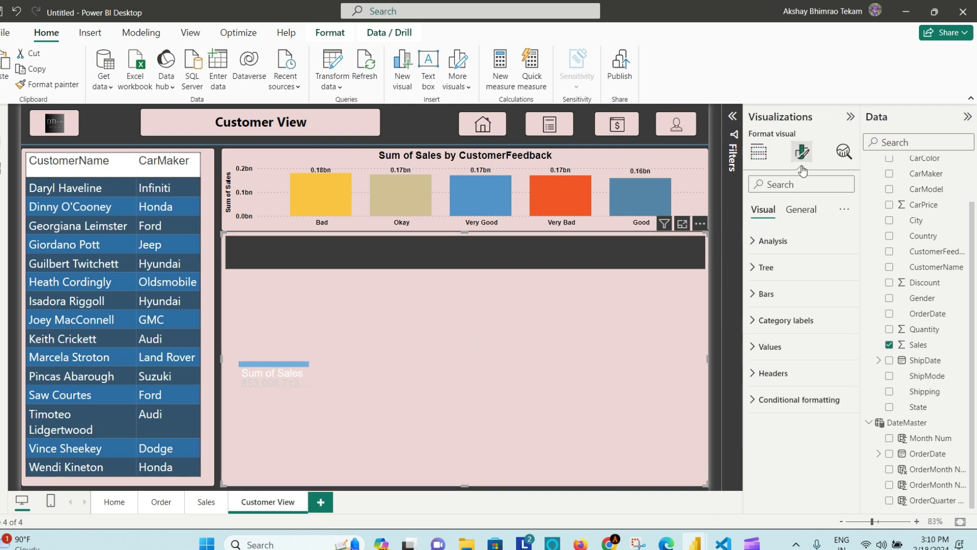
{"action": "left_click", "coordinate": [757, 241]}
{"action": "left_click", "coordinate": [758, 241]}
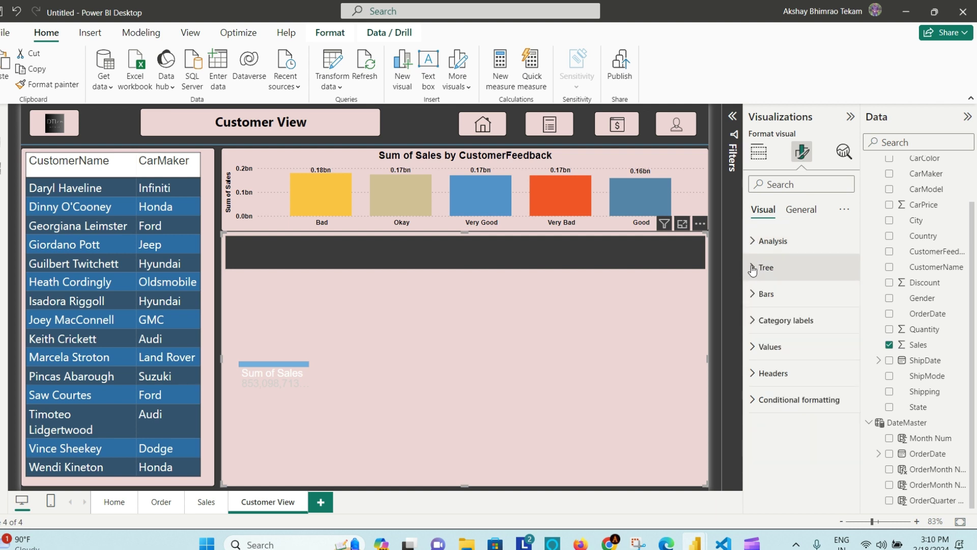
{"action": "left_click", "coordinate": [753, 269]}
{"action": "left_click", "coordinate": [753, 268]}
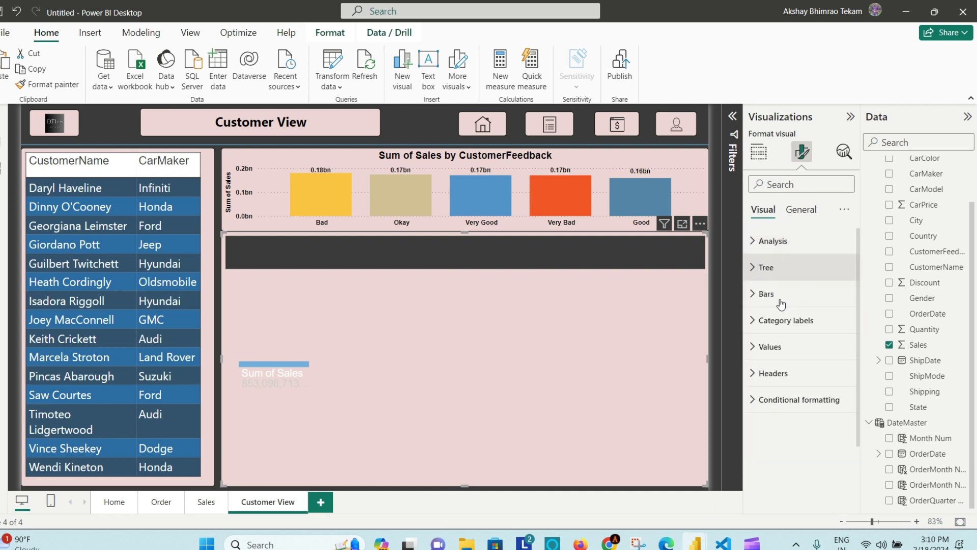
{"action": "left_click", "coordinate": [755, 297]}
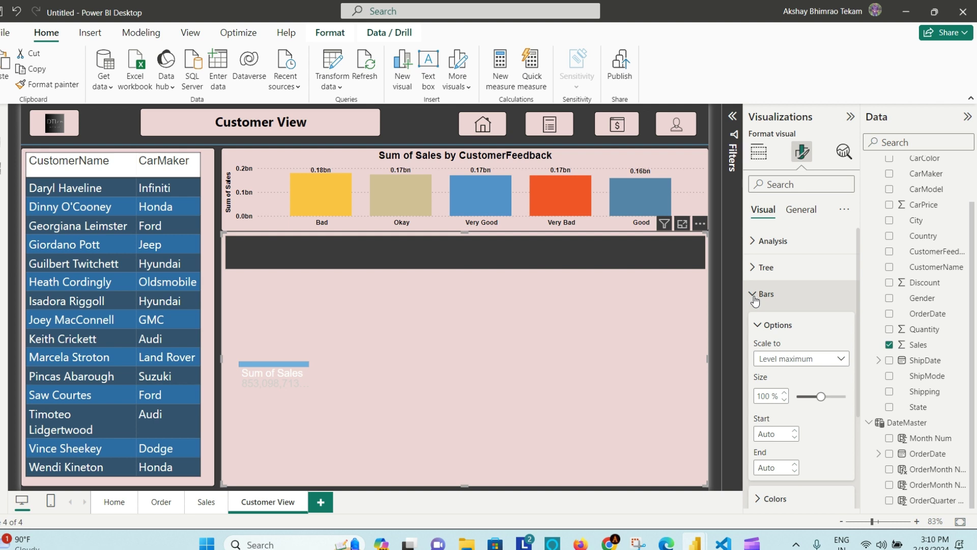
{"action": "left_click", "coordinate": [754, 296]}
{"action": "left_click", "coordinate": [755, 323]}
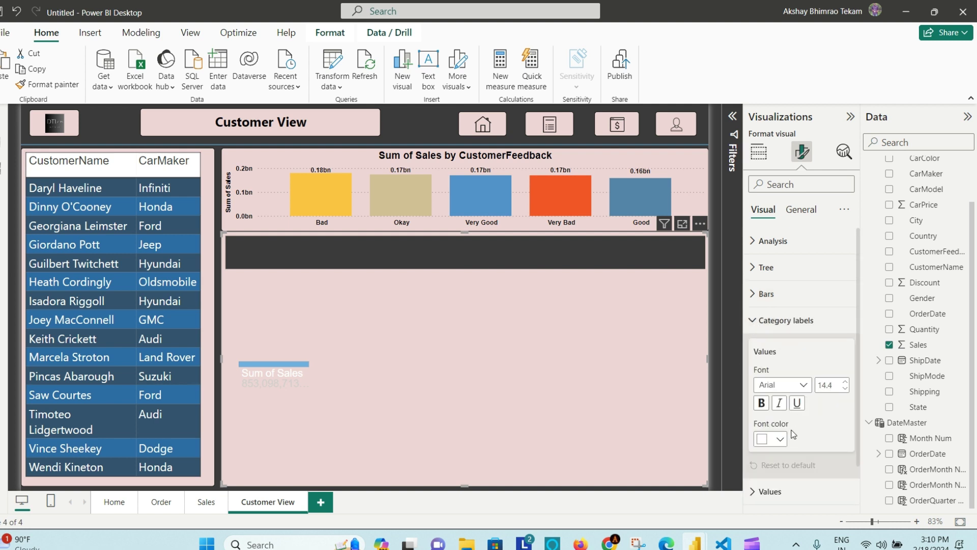
{"action": "scroll", "coordinate": [806, 420], "scroll_direction": "down", "scroll_amount": 2}
{"action": "left_click", "coordinate": [771, 390]}
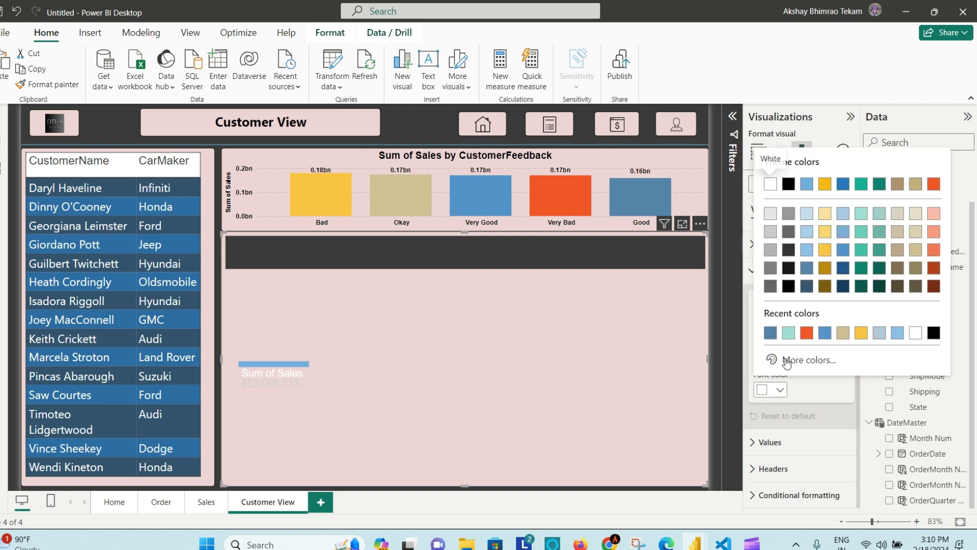
{"action": "left_click", "coordinate": [934, 333]}
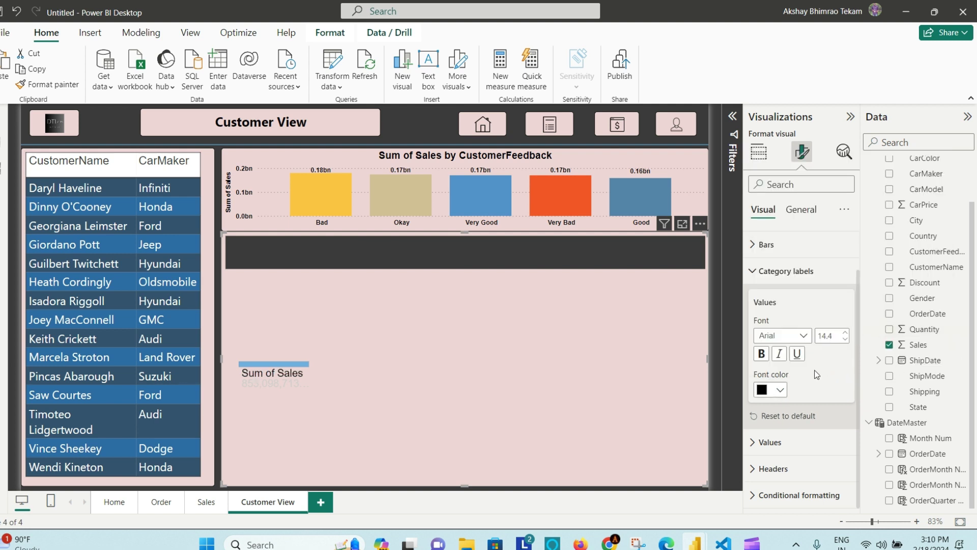
Reduce the font size of the decomposition tree's category labels to 13
{"action": "left_click", "coordinate": [753, 442]}
{"action": "scroll", "coordinate": [806, 386], "scroll_direction": "down", "scroll_amount": 3}
{"action": "left_click", "coordinate": [846, 256]}
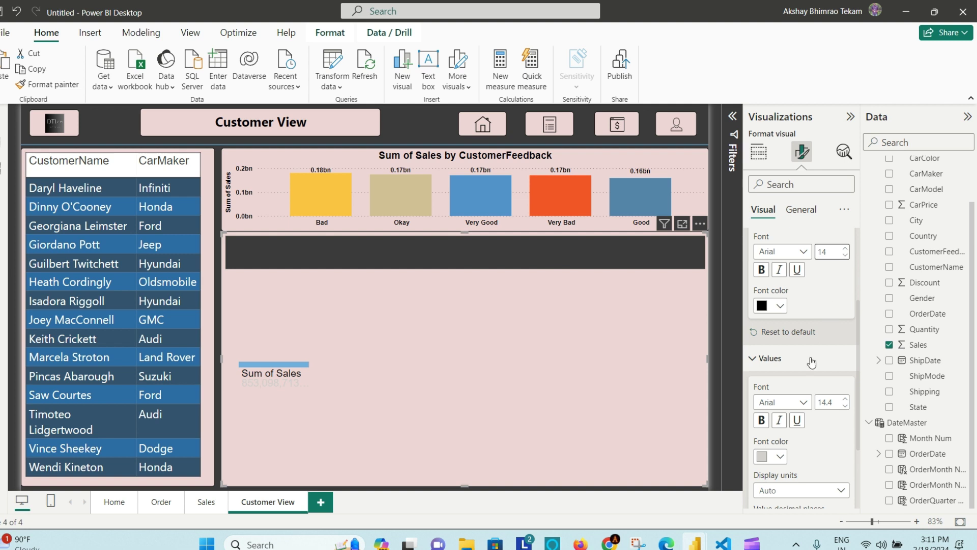
{"action": "left_click", "coordinate": [846, 256]}
Format the decomposition tree's values in bold black text at font size 13
{"action": "scroll", "coordinate": [799, 453], "scroll_direction": "down", "scroll_amount": 1}
{"action": "scroll", "coordinate": [797, 457], "scroll_direction": "down", "scroll_amount": 2}
{"action": "left_click", "coordinate": [845, 322]}
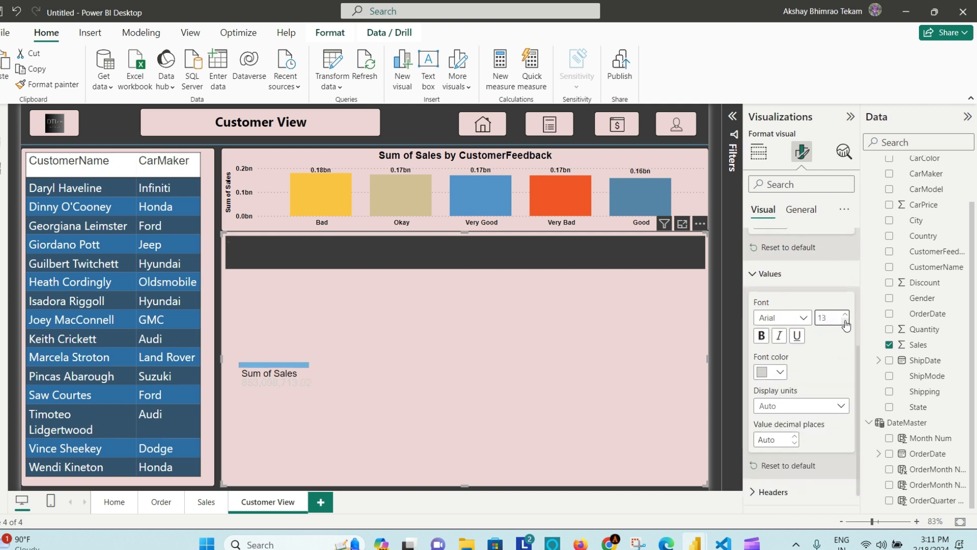
{"action": "left_click", "coordinate": [762, 335]}
{"action": "left_click", "coordinate": [783, 379]}
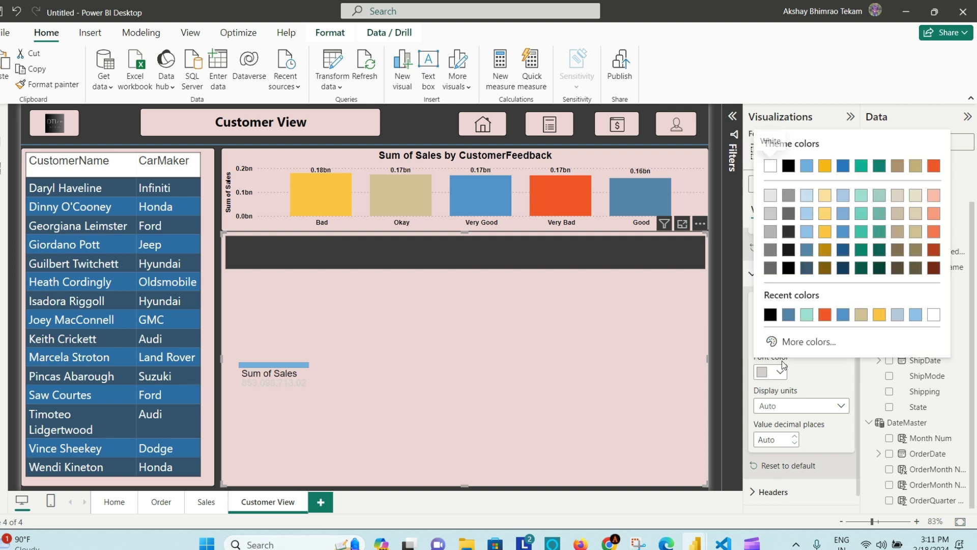
{"action": "left_click", "coordinate": [770, 314]}
Make the decomposition tree's category labels bold
{"action": "scroll", "coordinate": [814, 366], "scroll_direction": "up", "scroll_amount": 3}
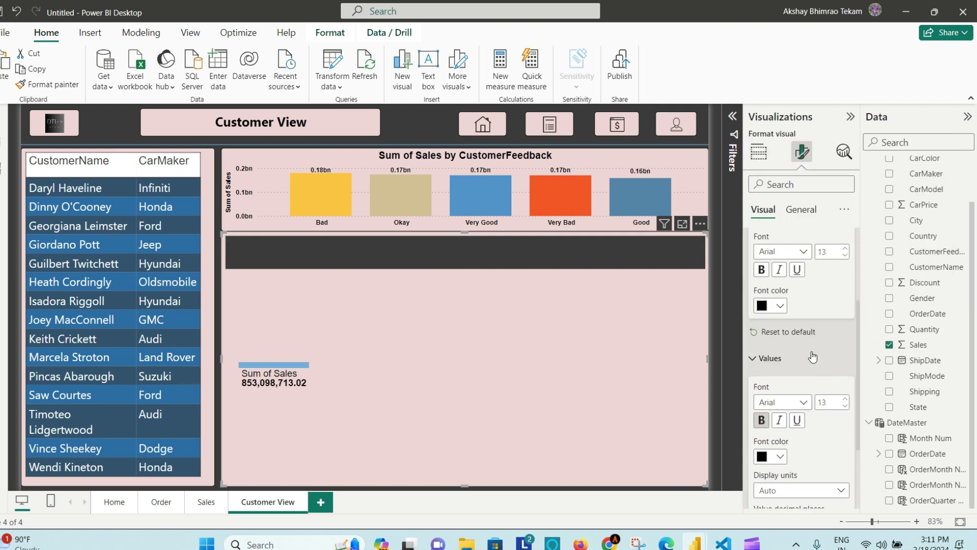
{"action": "left_click", "coordinate": [762, 270]}
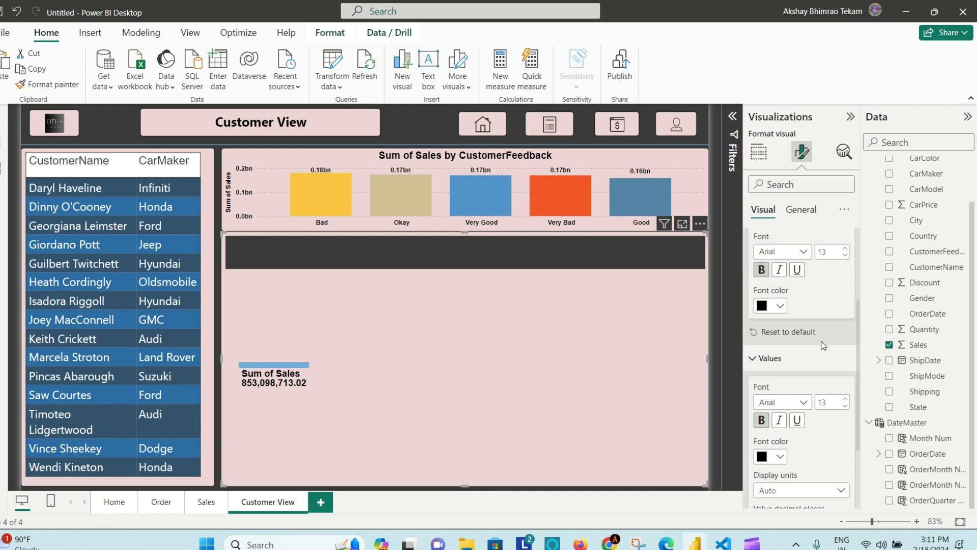
{"action": "scroll", "coordinate": [827, 404], "scroll_direction": "down", "scroll_amount": 3}
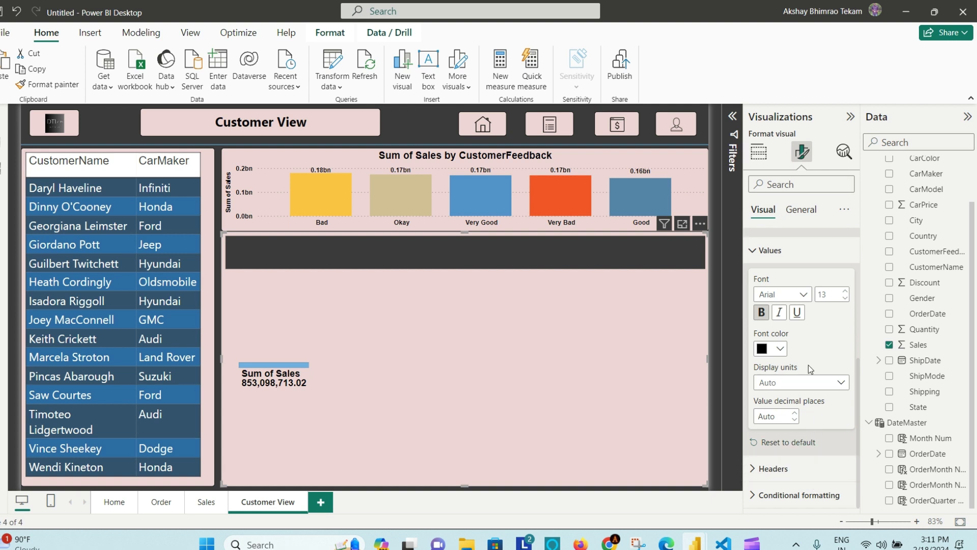
{"action": "scroll", "coordinate": [809, 365], "scroll_direction": "up", "scroll_amount": 3}
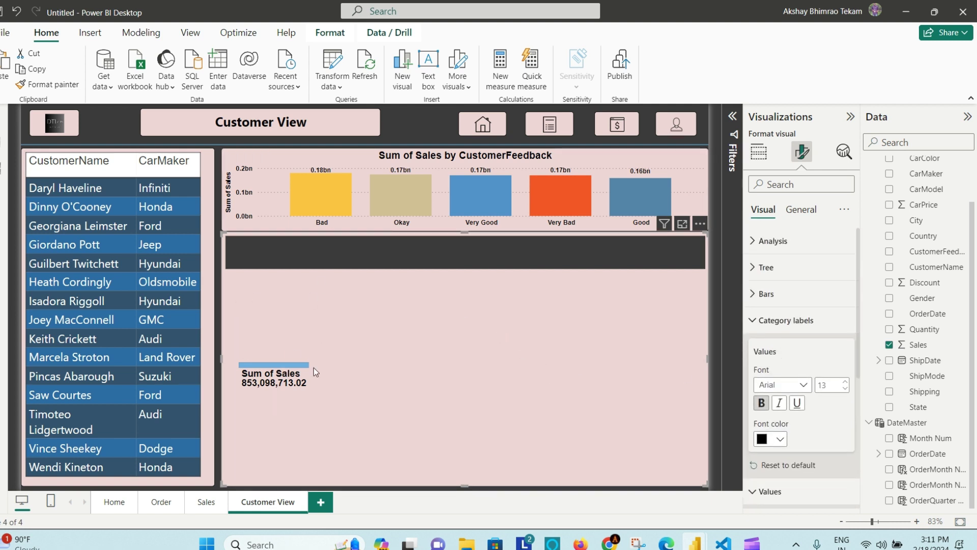
Add CarModel as the Explain by field of the decomposition tree
{"action": "left_click", "coordinate": [759, 152]}
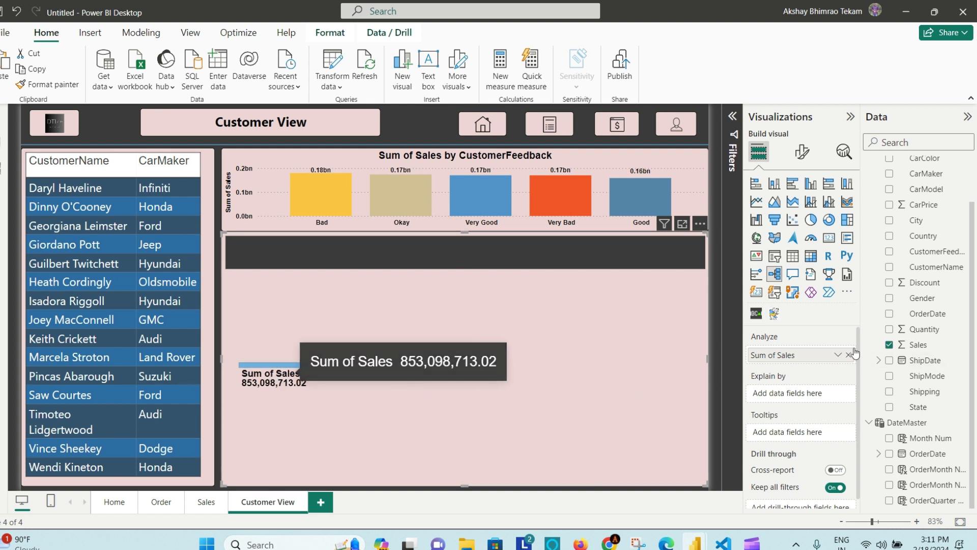
{"action": "left_click", "coordinate": [840, 355]}
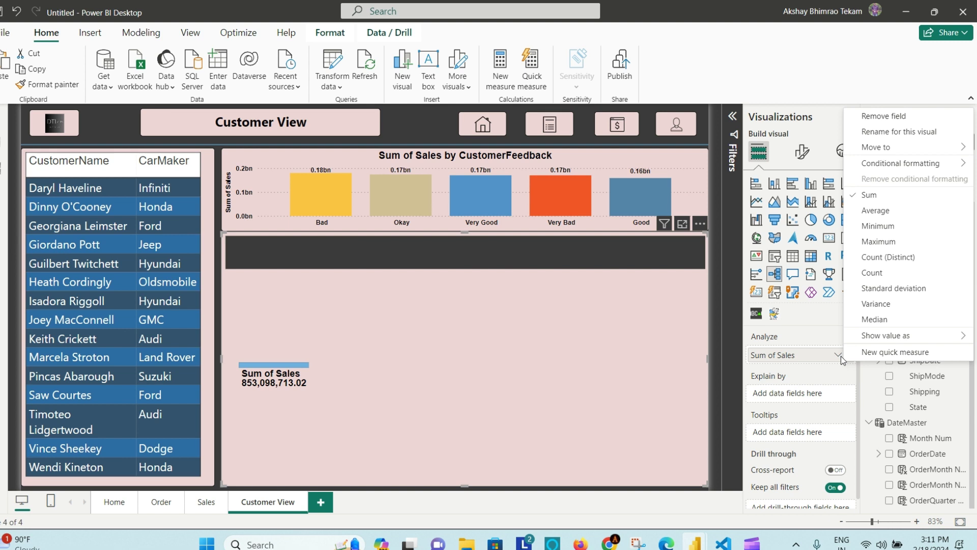
{"action": "left_click", "coordinate": [836, 371]}
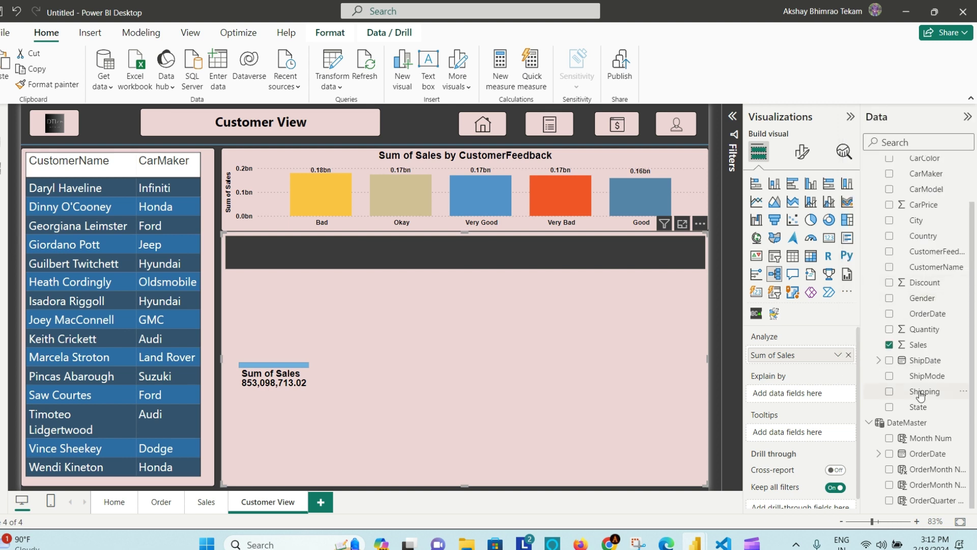
{"action": "scroll", "coordinate": [941, 426], "scroll_direction": "up", "scroll_amount": 2}
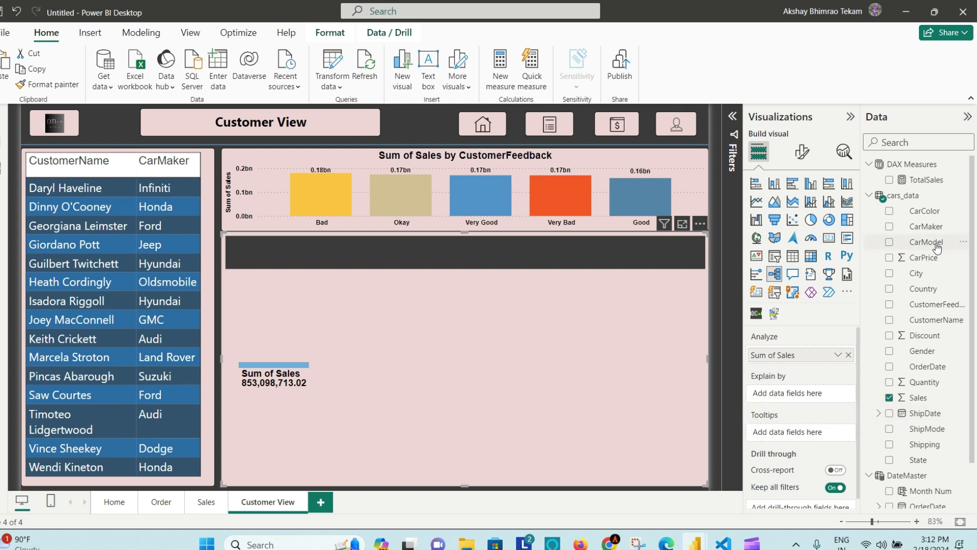
{"action": "left_click_drag", "start_coordinate": [934, 246], "coordinate": [468, 356]}
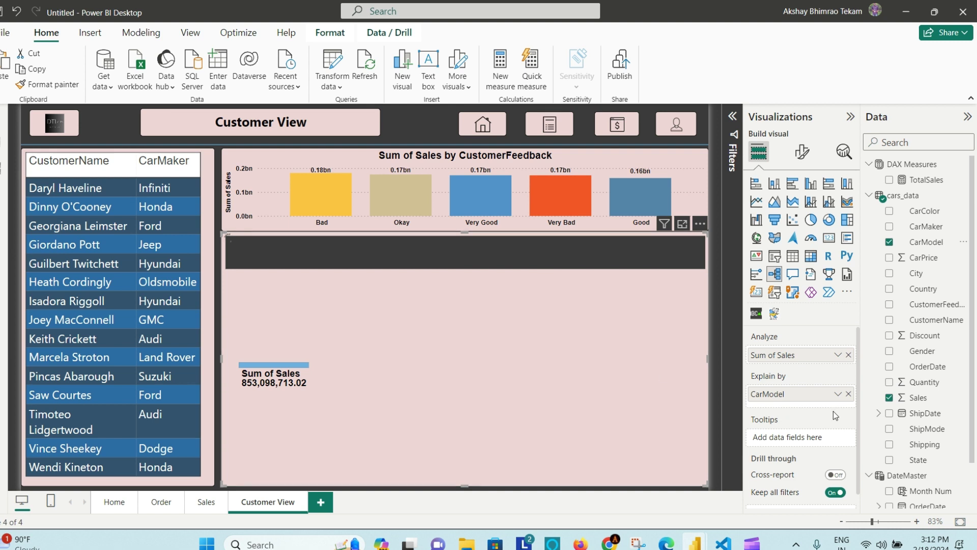
Expand the decomposition tree's Sum of Sales node by CarModel and add State to its Explain by fields
{"action": "left_click", "coordinate": [317, 370]}
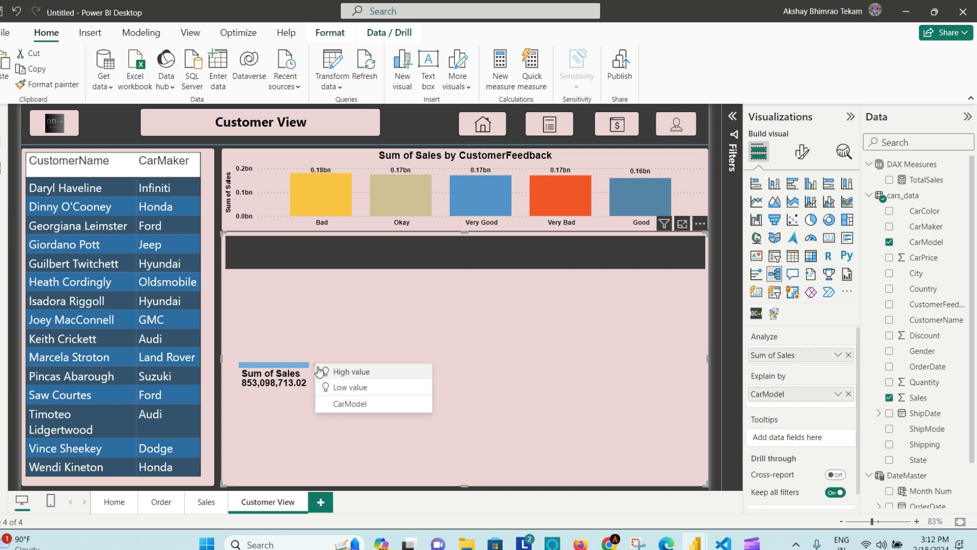
{"action": "left_click", "coordinate": [374, 409]}
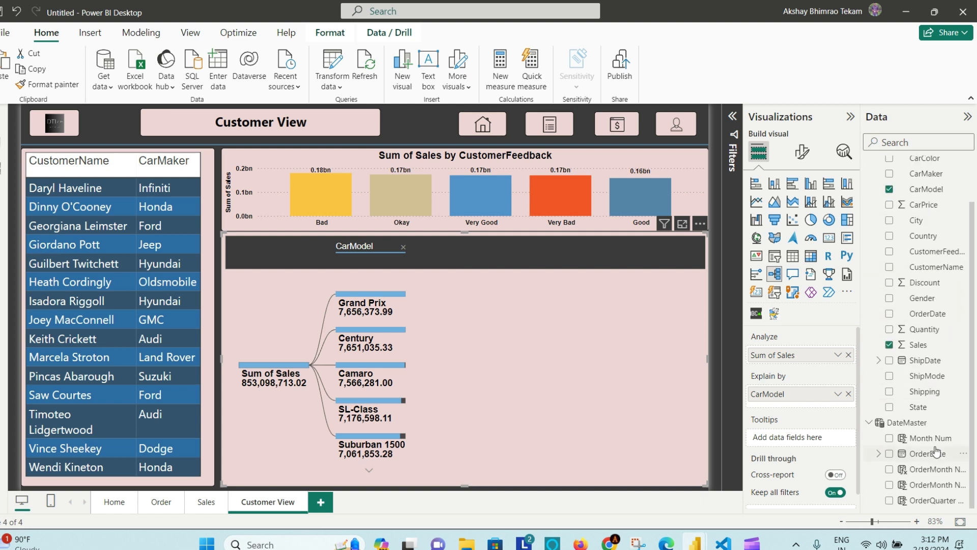
{"action": "scroll", "coordinate": [948, 448], "scroll_direction": "down", "scroll_amount": 1}
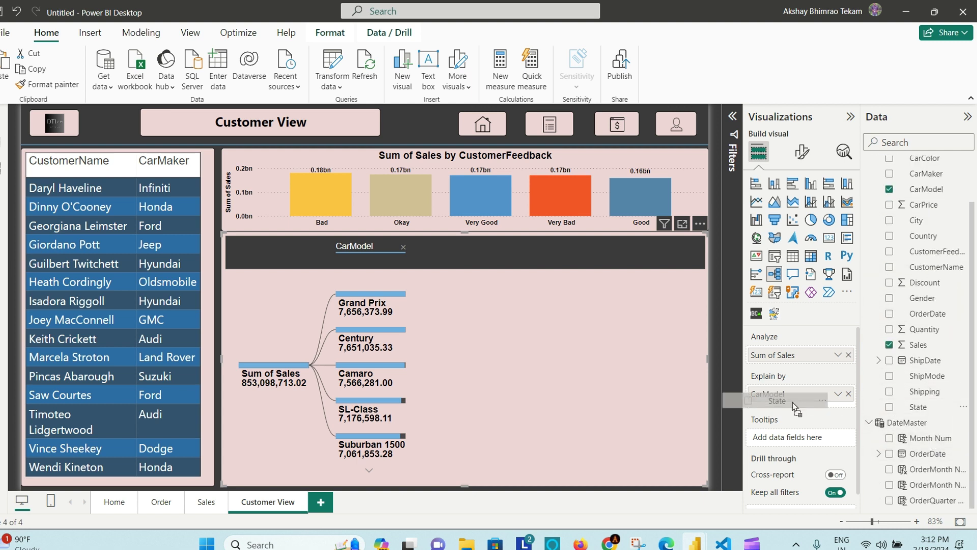
{"action": "left_click", "coordinate": [914, 406]}
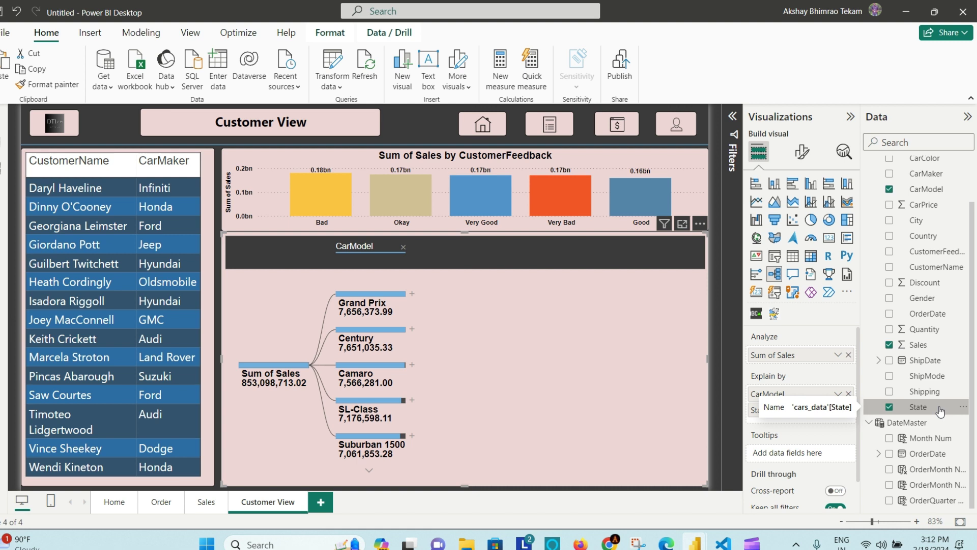
Add CustomerName, CarColor and ShipMode to the decomposition tree's Explain by fields
{"action": "scroll", "coordinate": [940, 411], "scroll_direction": "up", "scroll_amount": 2}
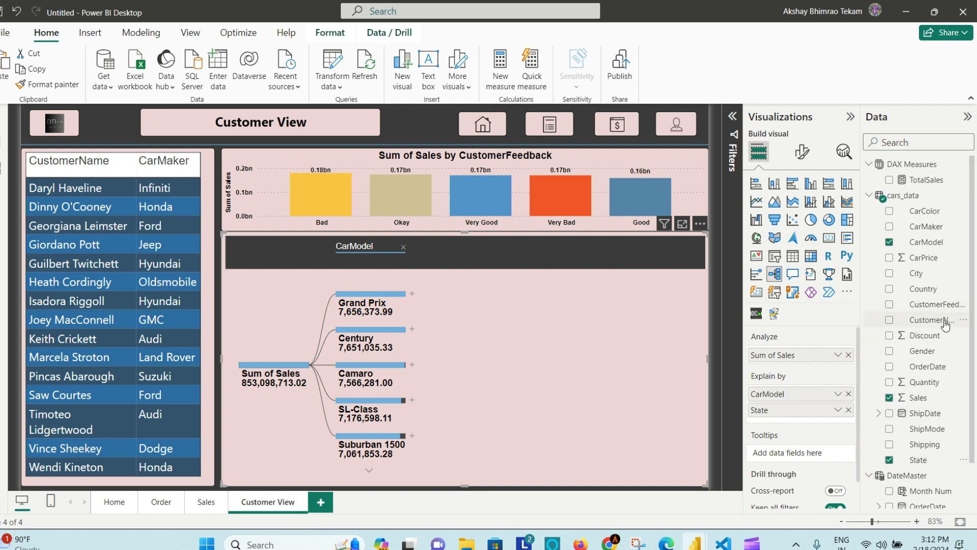
{"action": "left_click_drag", "start_coordinate": [944, 320], "coordinate": [812, 425]}
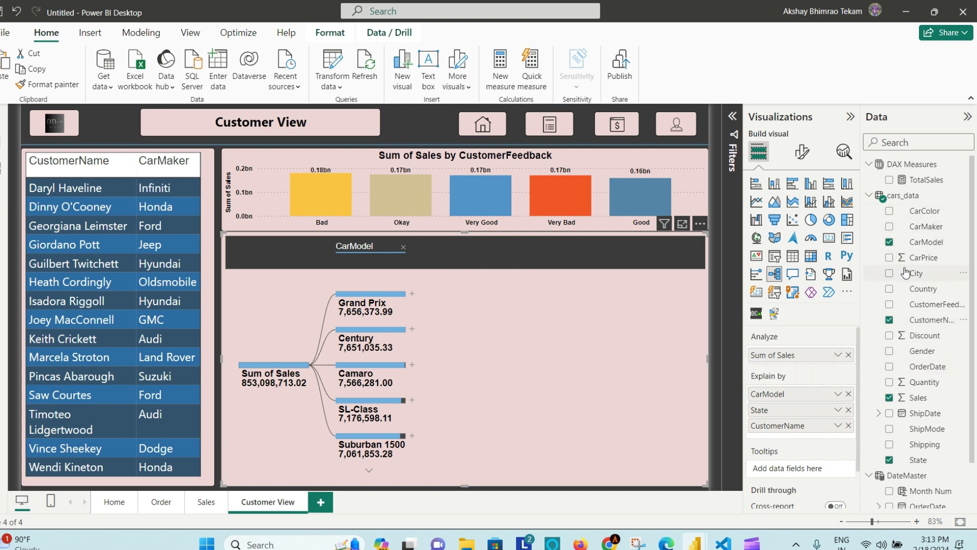
{"action": "scroll", "coordinate": [943, 401], "scroll_direction": "down", "scroll_amount": 1}
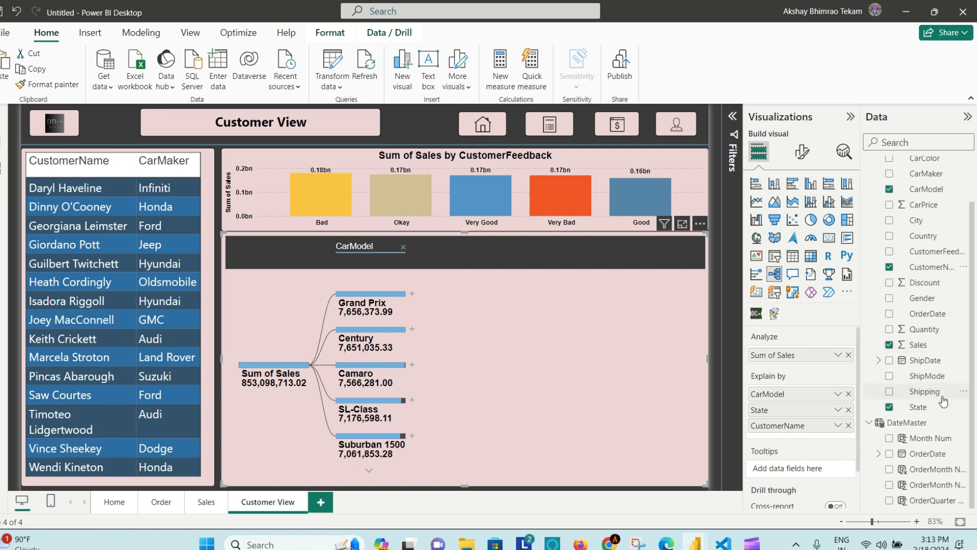
{"action": "scroll", "coordinate": [924, 415], "scroll_direction": "up", "scroll_amount": 1}
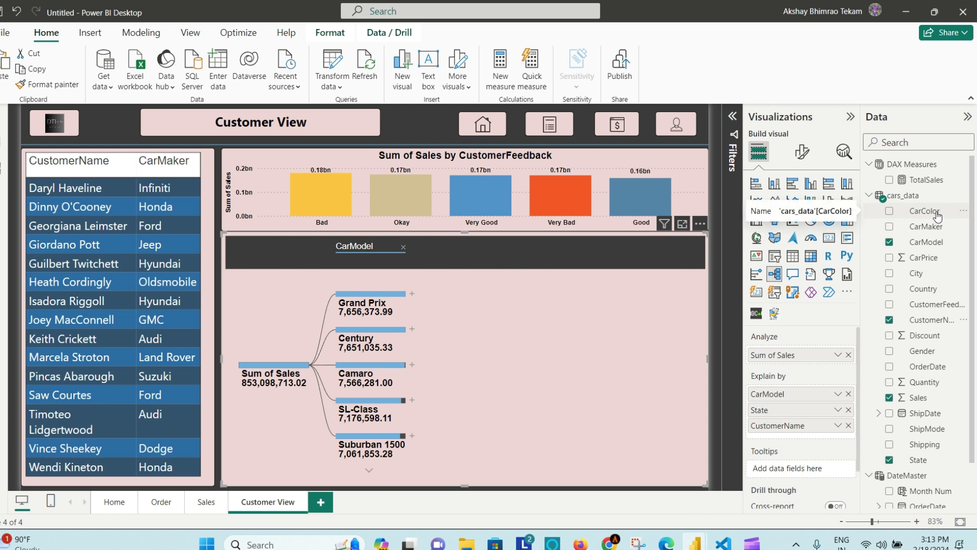
{"action": "left_click_drag", "start_coordinate": [936, 212], "coordinate": [825, 435]}
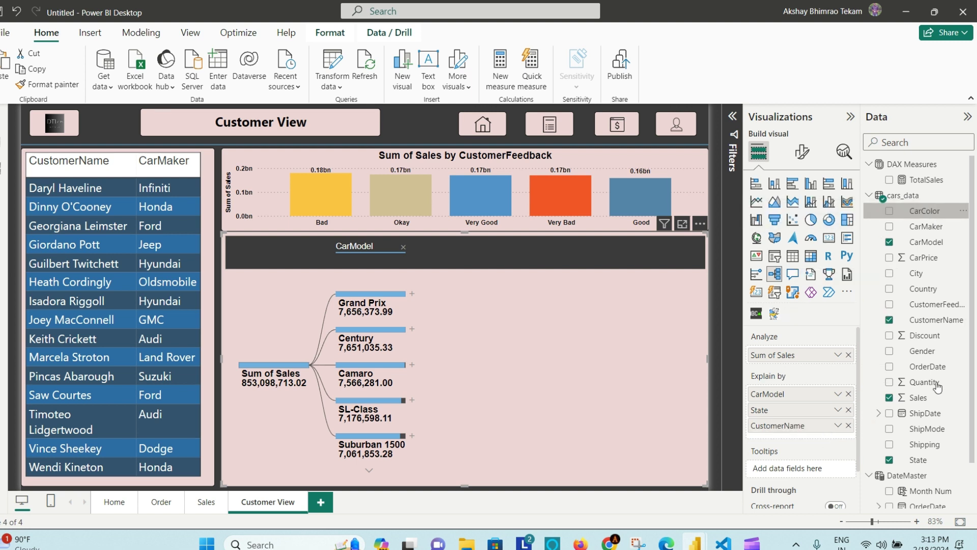
{"action": "scroll", "coordinate": [937, 387], "scroll_direction": "down", "scroll_amount": 1}
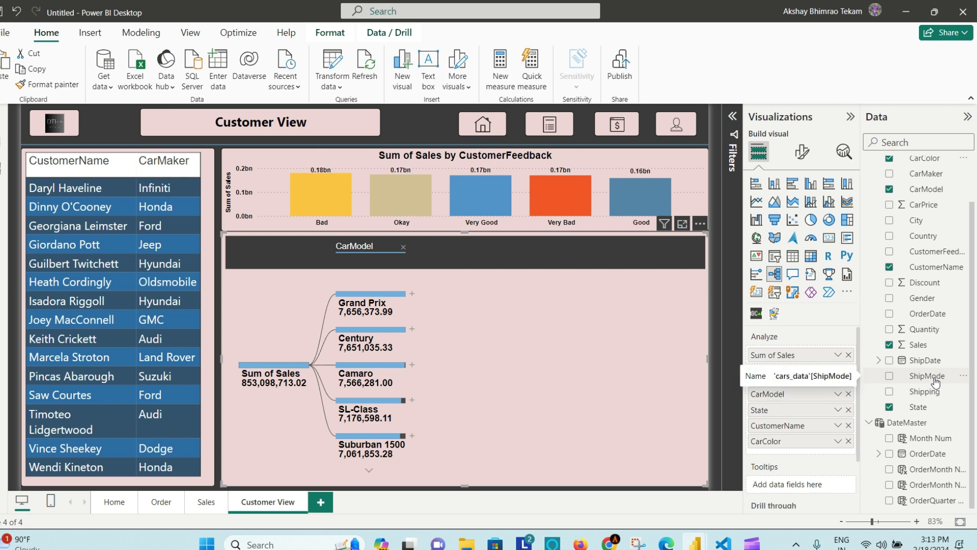
{"action": "left_click_drag", "start_coordinate": [935, 382], "coordinate": [823, 455]}
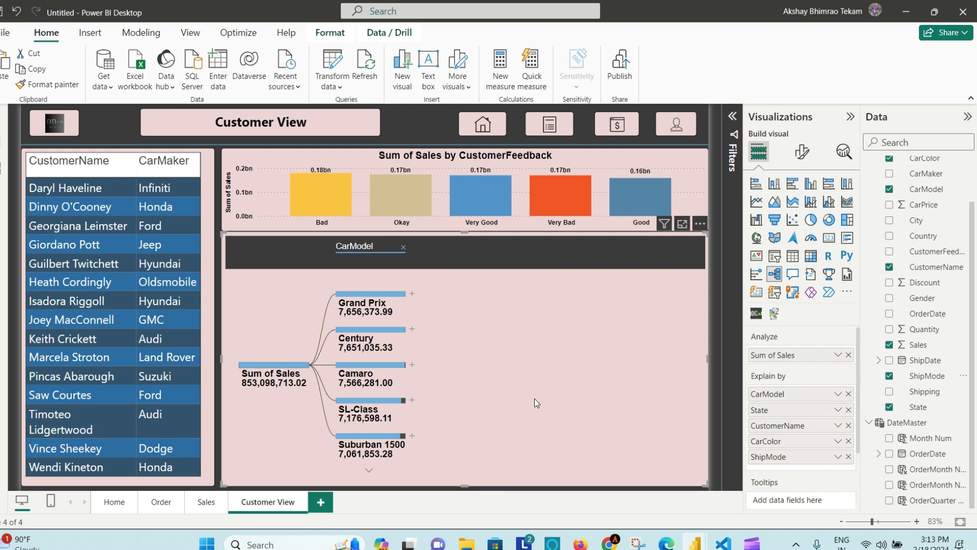
Expand the Grand Prix node by CustomerName, the fourth customer's node by State, and the California node by ShipMode
{"action": "left_click", "coordinate": [412, 299]}
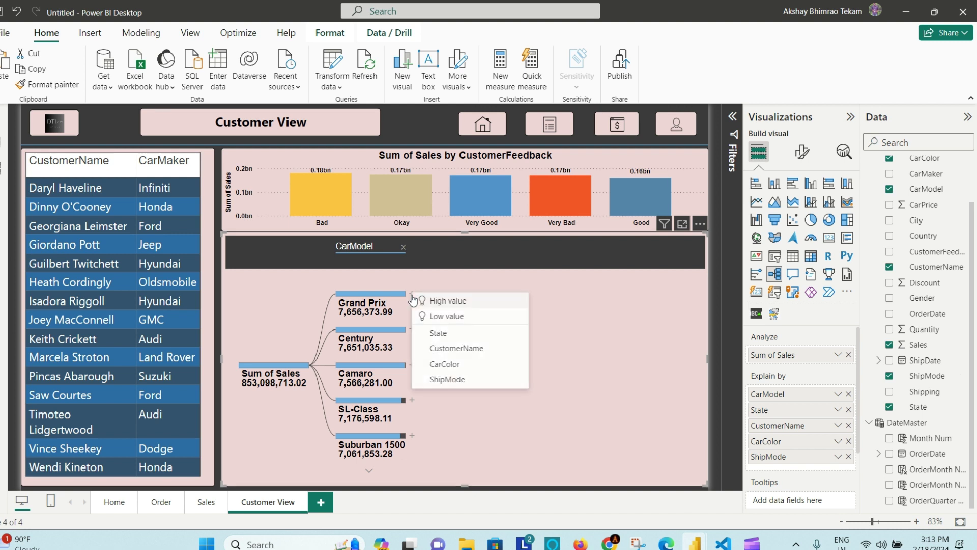
{"action": "left_click", "coordinate": [481, 351]}
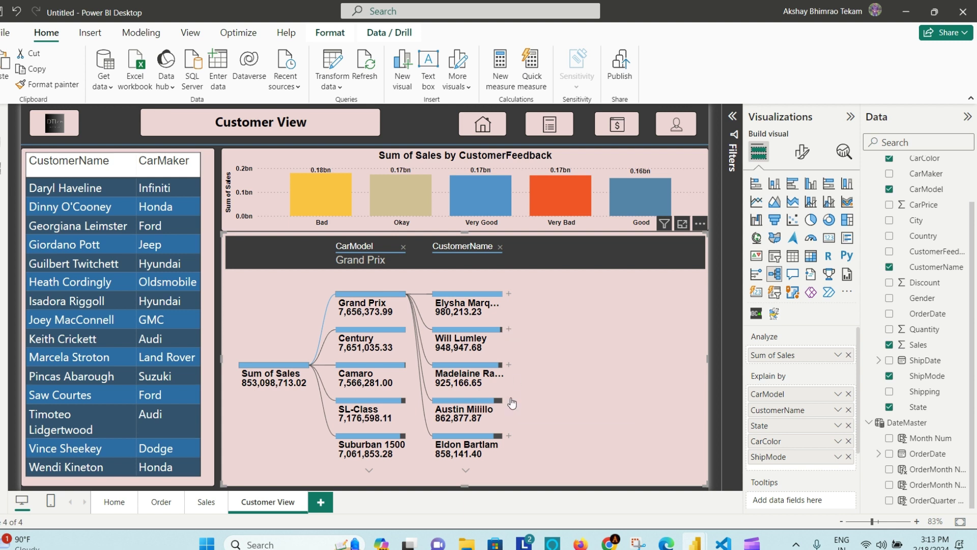
{"action": "left_click", "coordinate": [509, 400]}
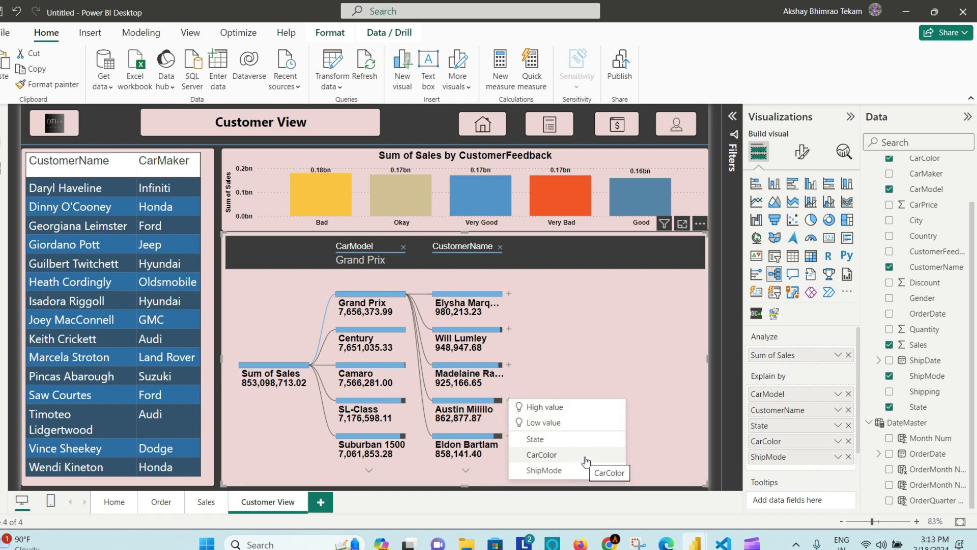
{"action": "left_click", "coordinate": [568, 440]}
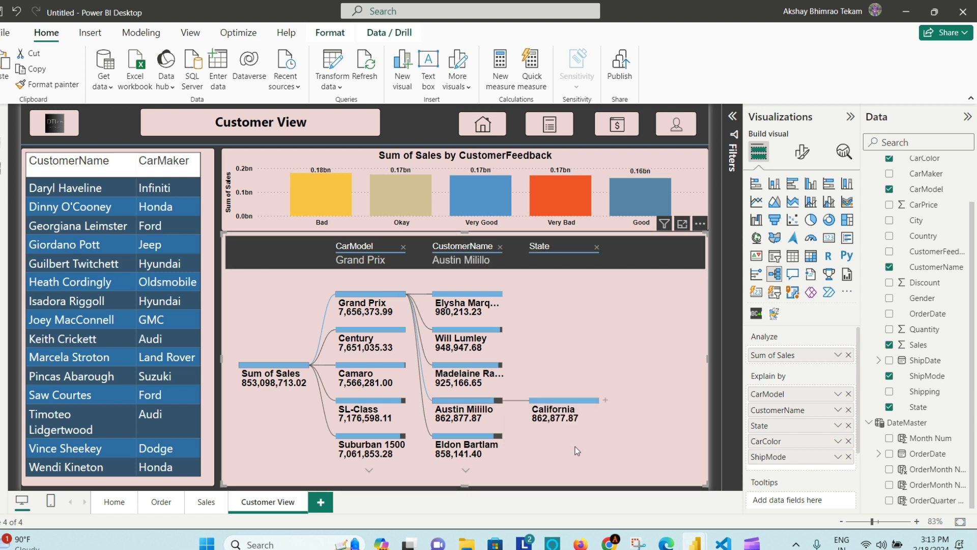
{"action": "left_click", "coordinate": [609, 405]}
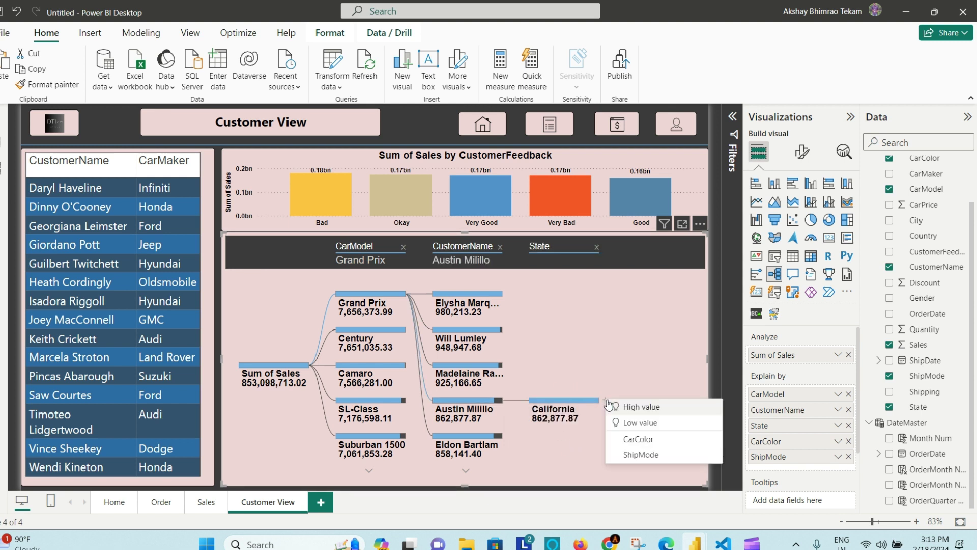
{"action": "left_click", "coordinate": [678, 456]}
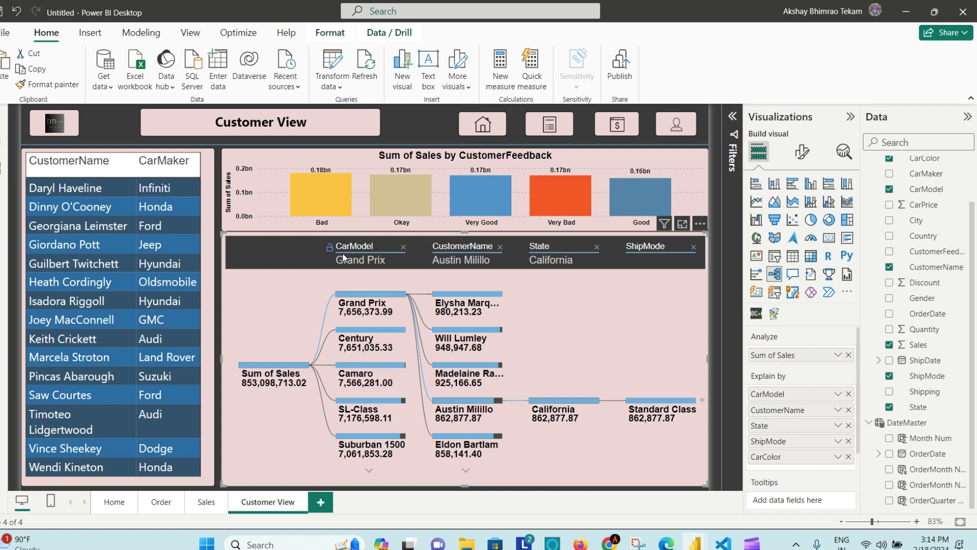
Remove the ShipMode, State and CustomerName levels from the decomposition tree, keeping only the CarModel level
{"action": "left_click", "coordinate": [329, 248]}
{"action": "left_click", "coordinate": [693, 247]}
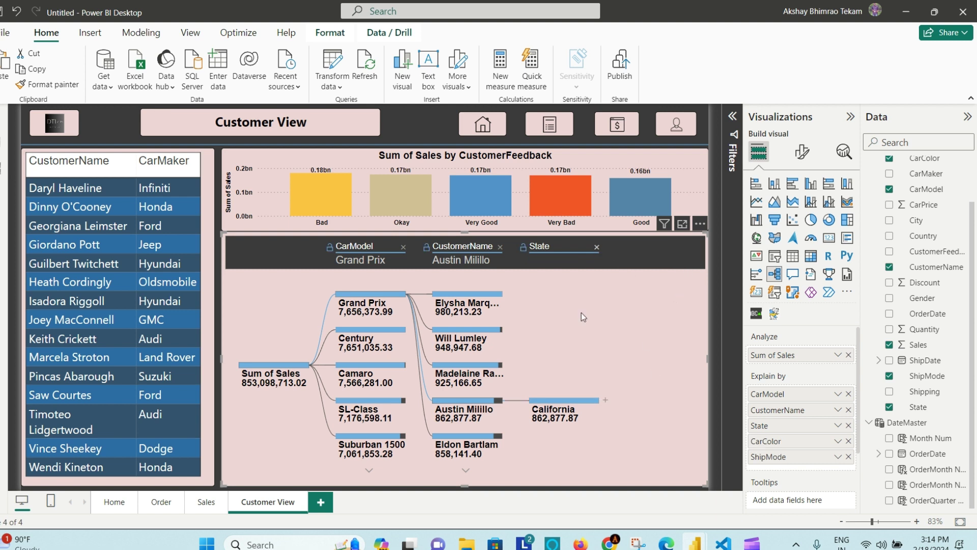
{"action": "left_click", "coordinate": [596, 246]}
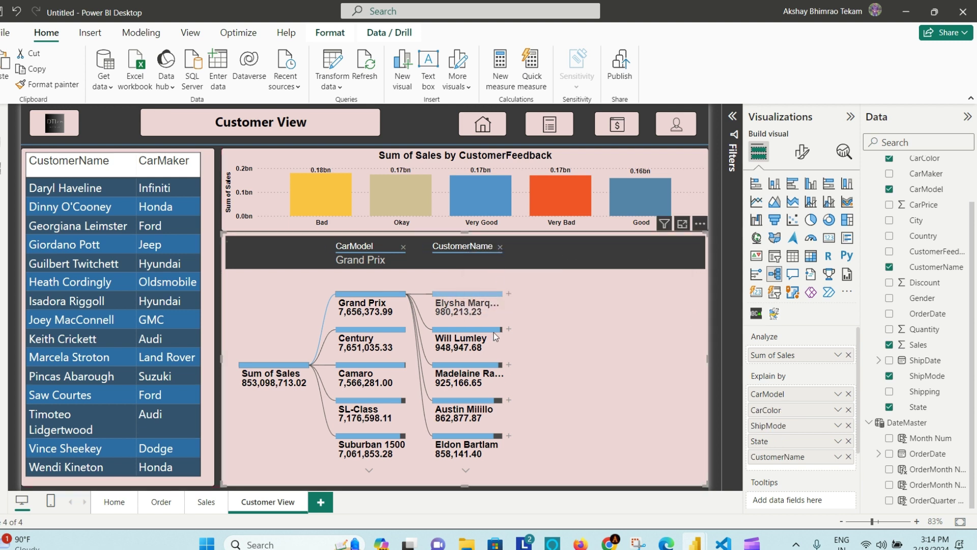
{"action": "left_click", "coordinate": [500, 247]}
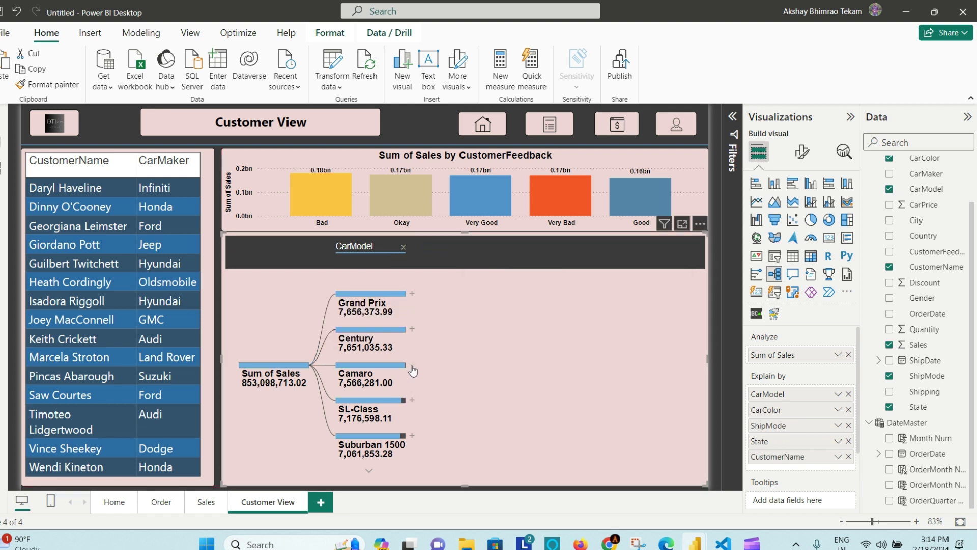
Expand the SL-Class node of the decomposition tree using the High value split
{"action": "left_click", "coordinate": [412, 401]}
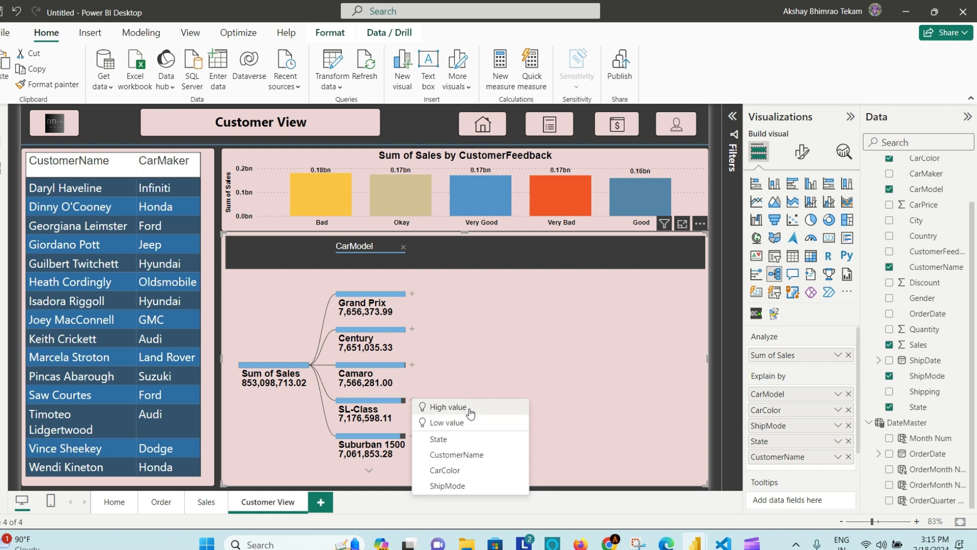
{"action": "left_click", "coordinate": [576, 378]}
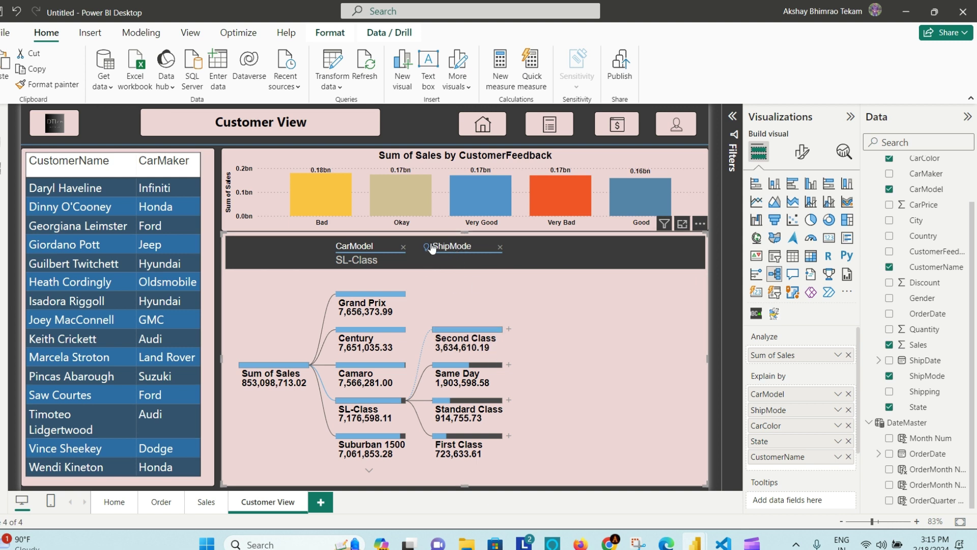
{"action": "mouse_move", "coordinate": [426, 251]}
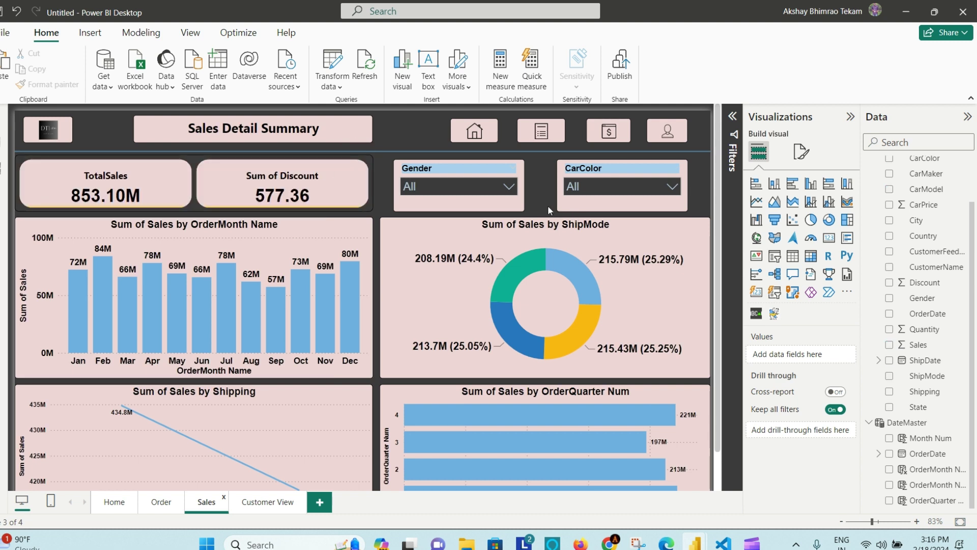
Test the Gender slicer on the Sales page by filtering to Male and switching to Female
{"action": "left_click", "coordinate": [510, 187]}
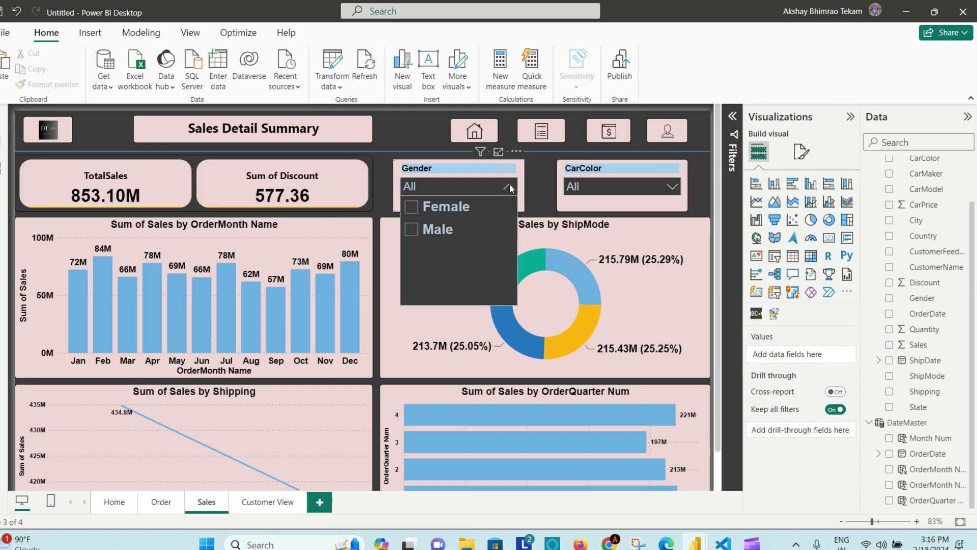
{"action": "left_click", "coordinate": [447, 229]}
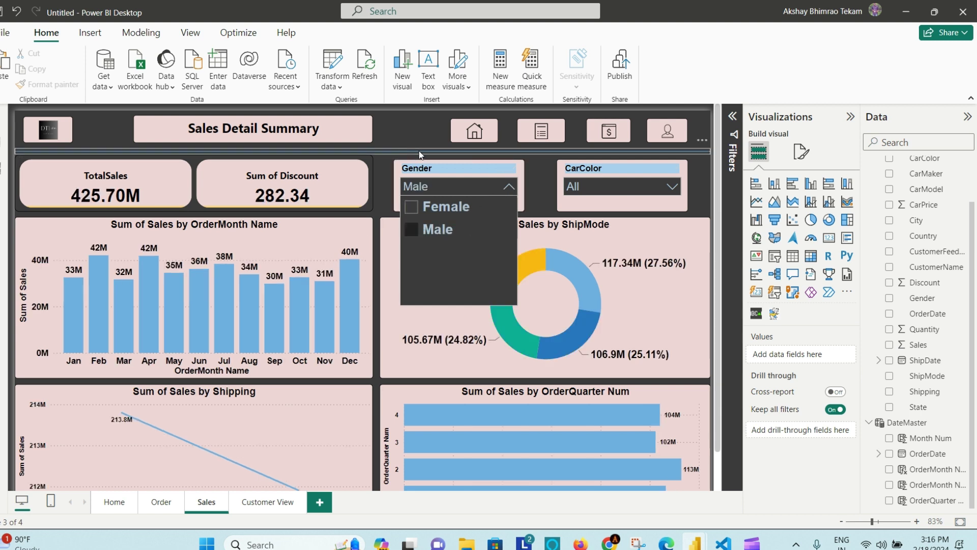
{"action": "left_click", "coordinate": [422, 206]}
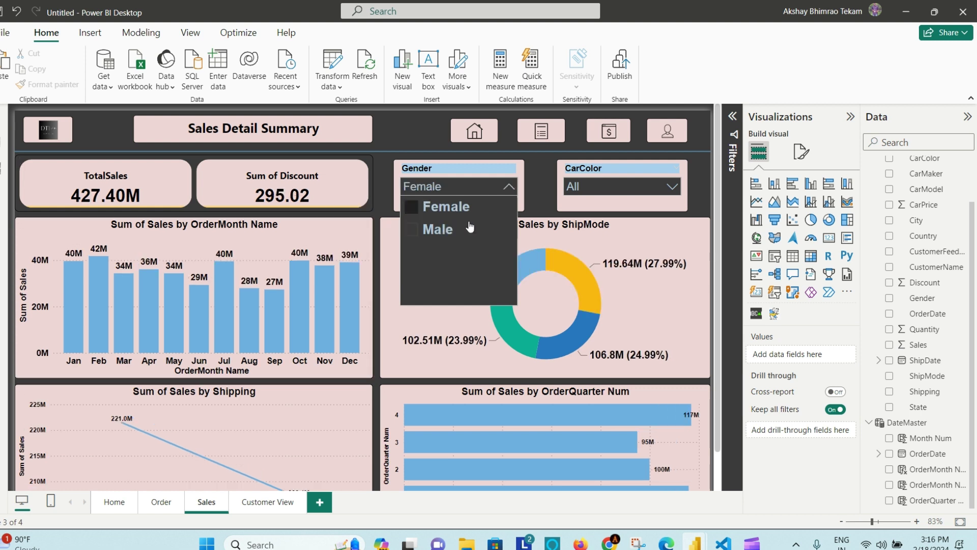
{"action": "left_click", "coordinate": [447, 158]}
Filter the Sales page to Crimson with the CarColor slicer
{"action": "left_click", "coordinate": [670, 187]}
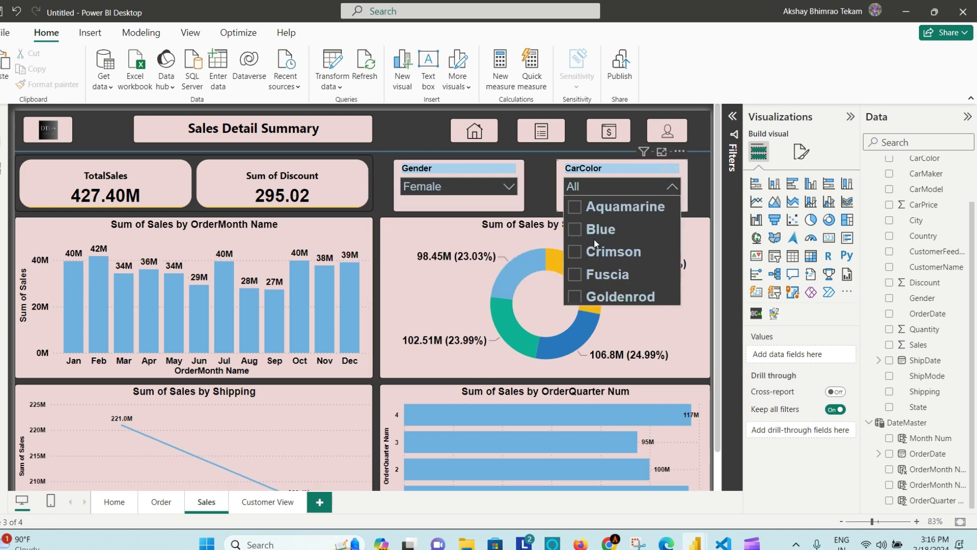
{"action": "left_click", "coordinate": [612, 246]}
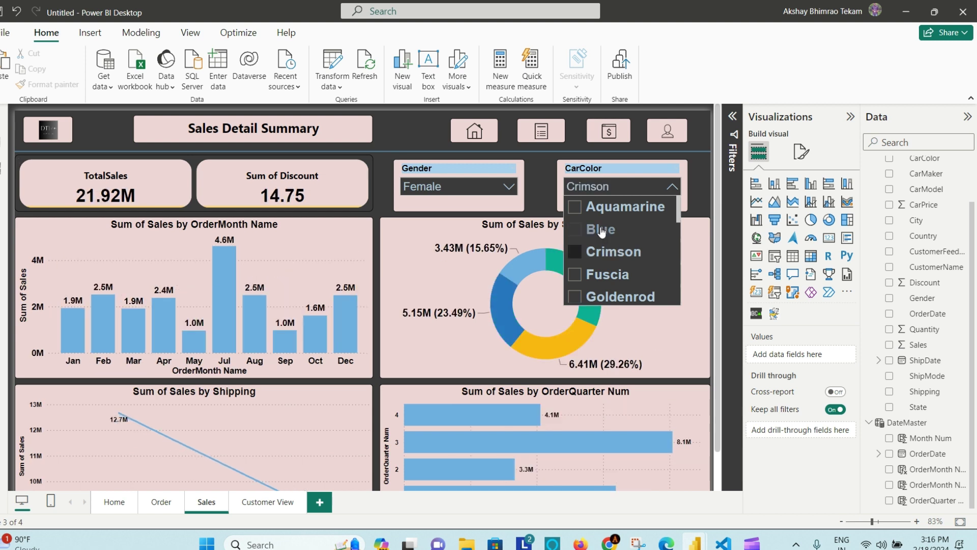
{"action": "left_click", "coordinate": [414, 130]}
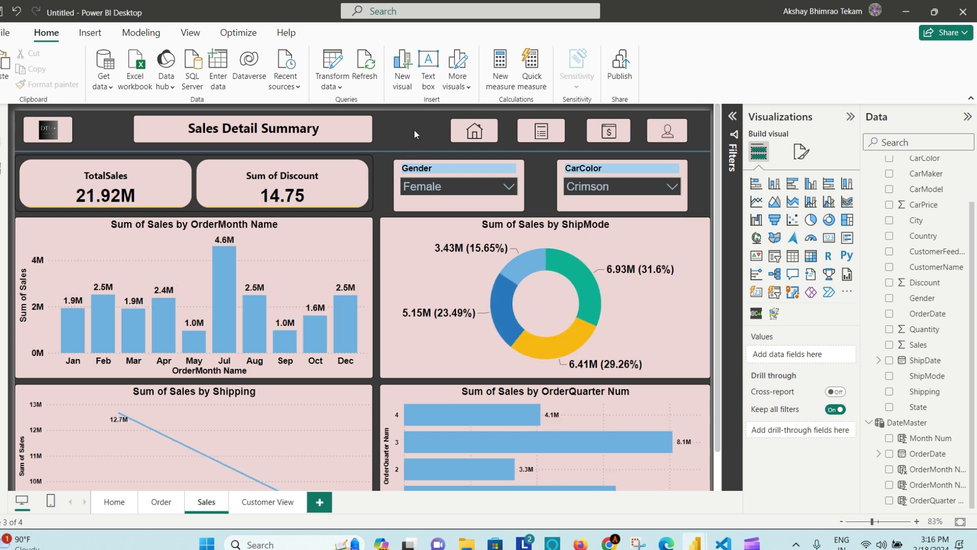
Clear the selections of the CarColor and Gender slicers on the Sales page
{"action": "right_click", "coordinate": [604, 166]}
{"action": "left_click", "coordinate": [644, 204]}
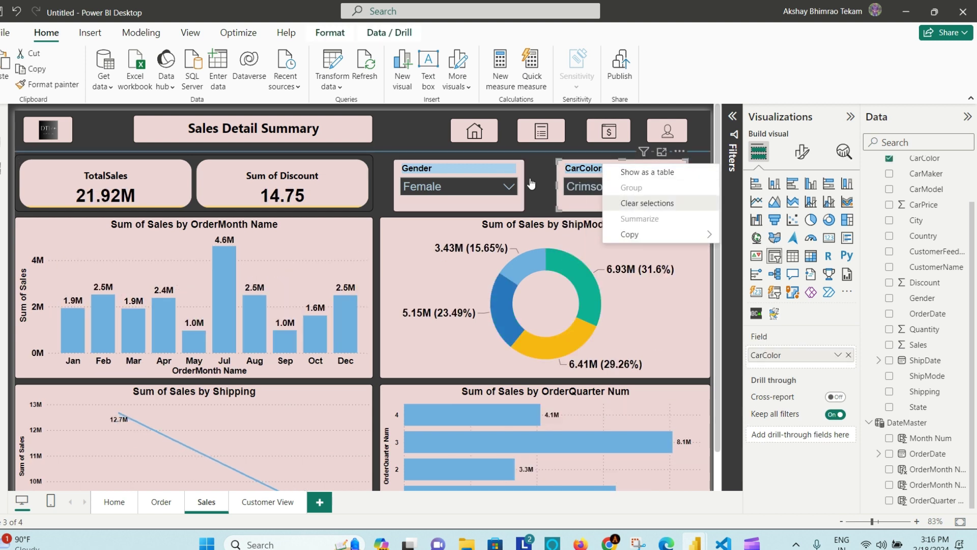
{"action": "right_click", "coordinate": [501, 172]}
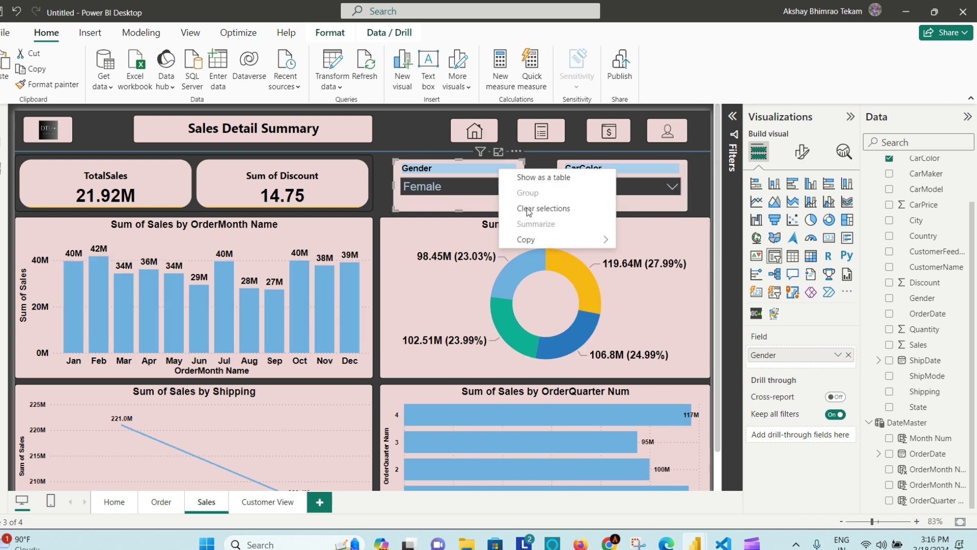
{"action": "left_click", "coordinate": [542, 206]}
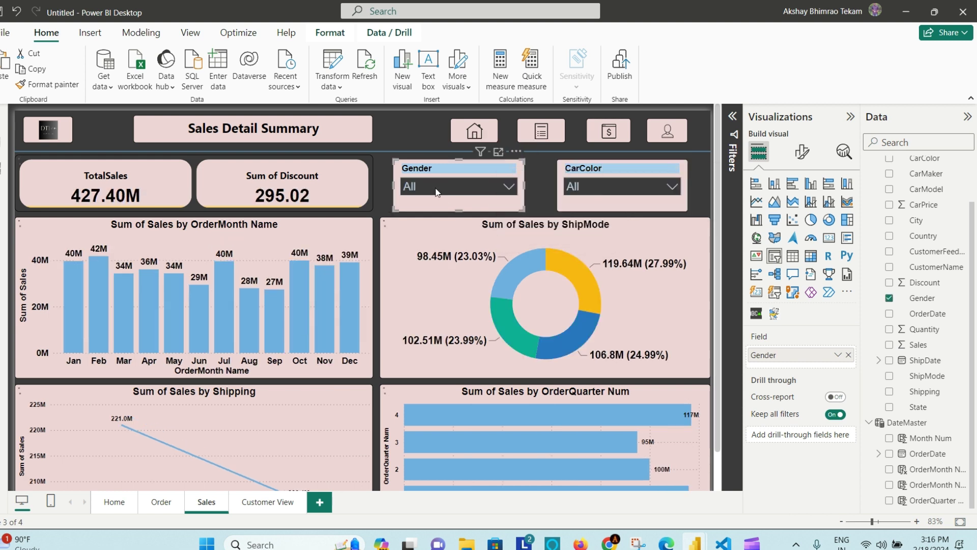
{"action": "left_click", "coordinate": [407, 128]}
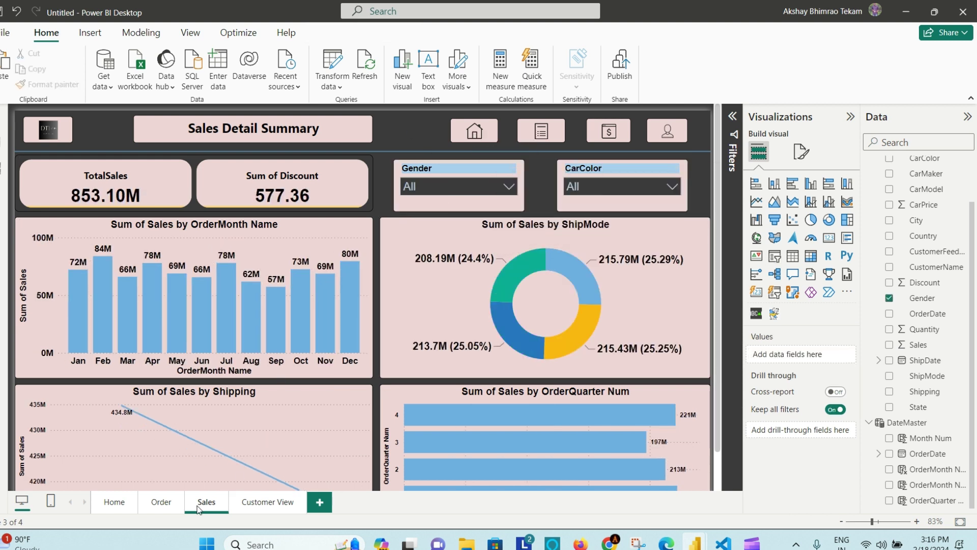
Check the report's page navigation by visiting the Order, Home, Customer View and Sales pages, finishing on Customer View
{"action": "left_click", "coordinate": [161, 502]}
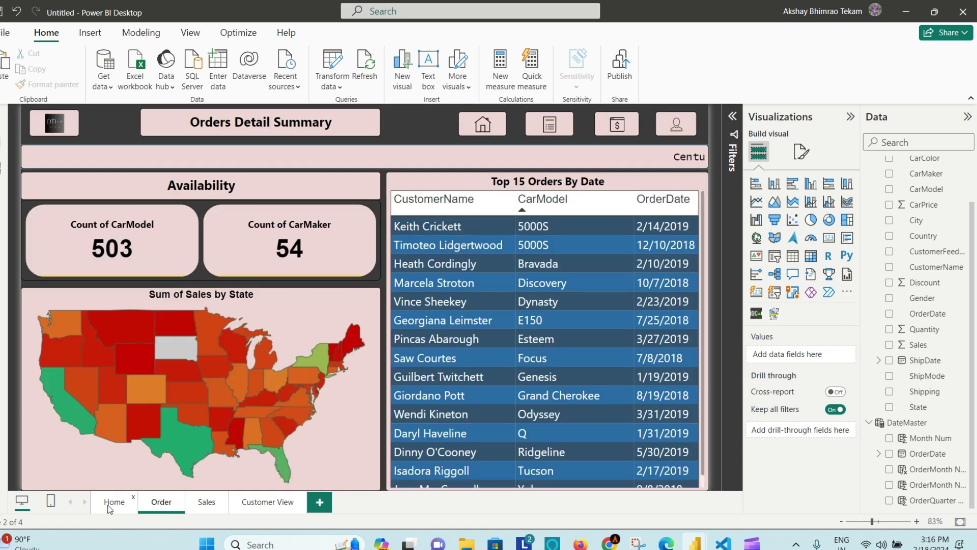
{"action": "left_click", "coordinate": [109, 506]}
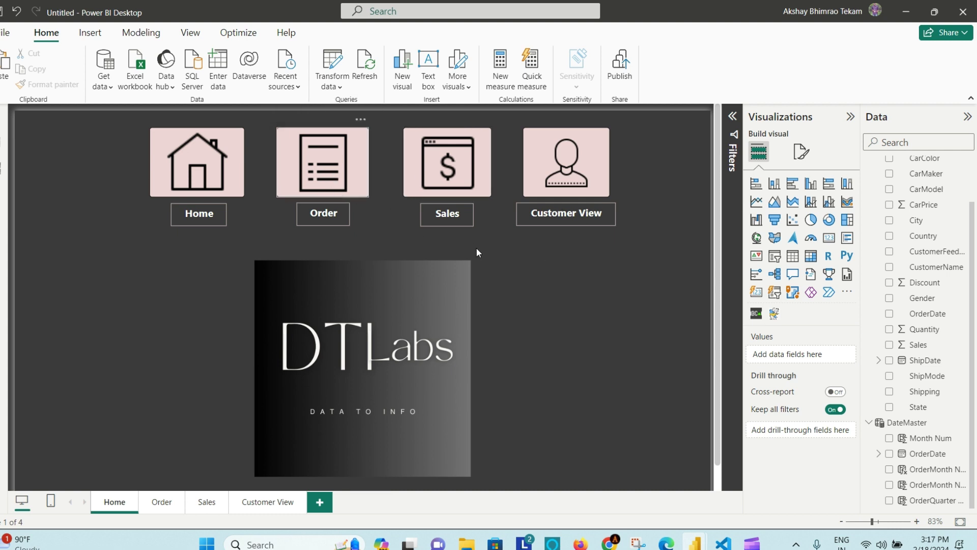
{"action": "key", "text": "ctrl+Page_Down"}
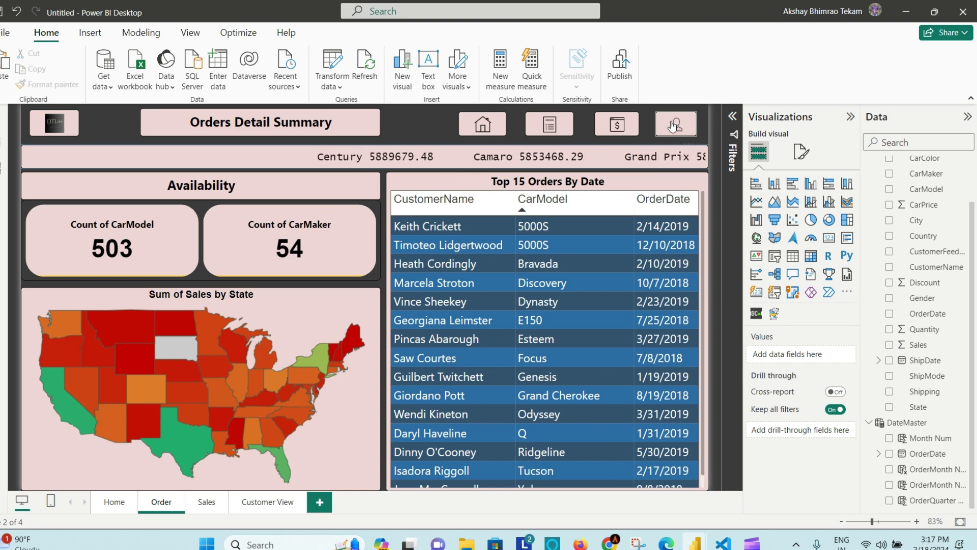
{"action": "left_click", "coordinate": [571, 131], "text": "ctrl"}
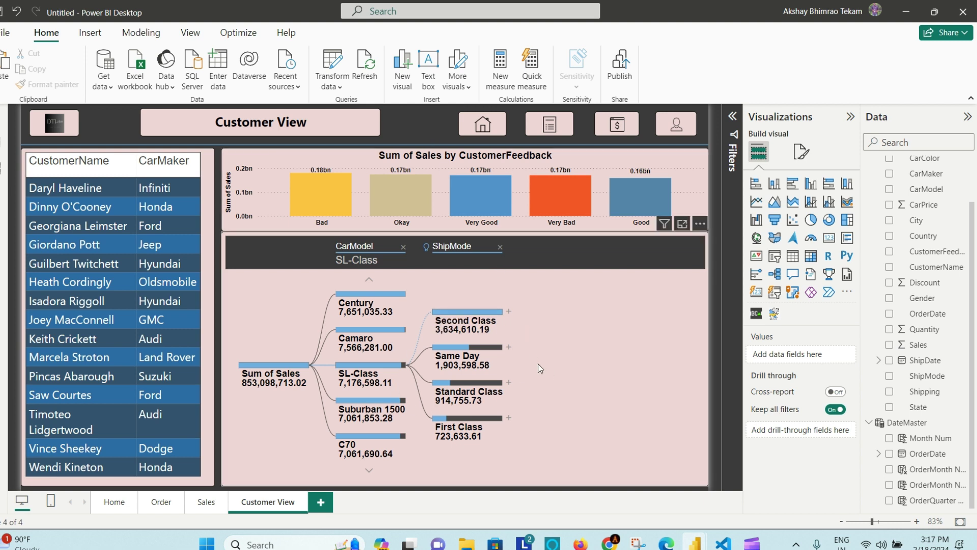
{"action": "left_click", "coordinate": [617, 125], "text": "ctrl"}
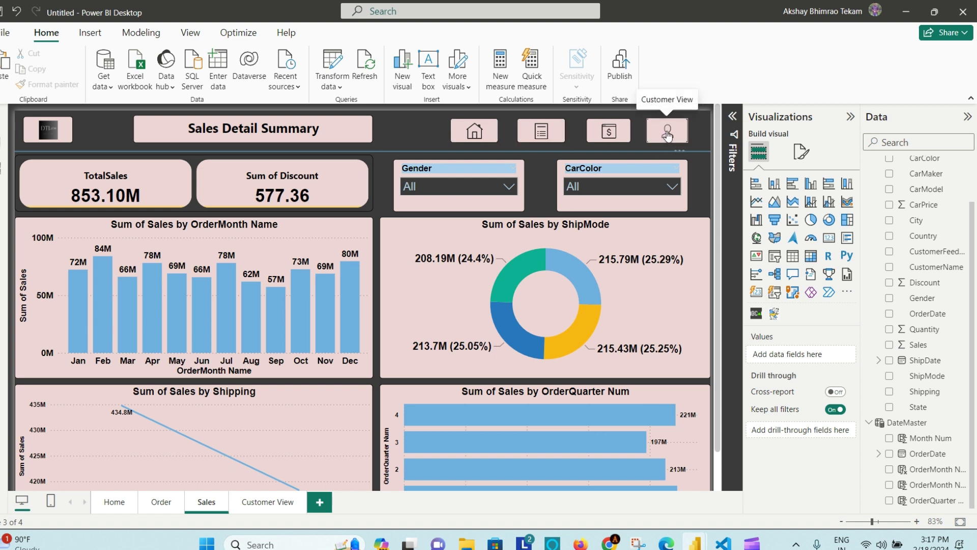
{"action": "left_click", "coordinate": [413, 133], "text": "ctrl"}
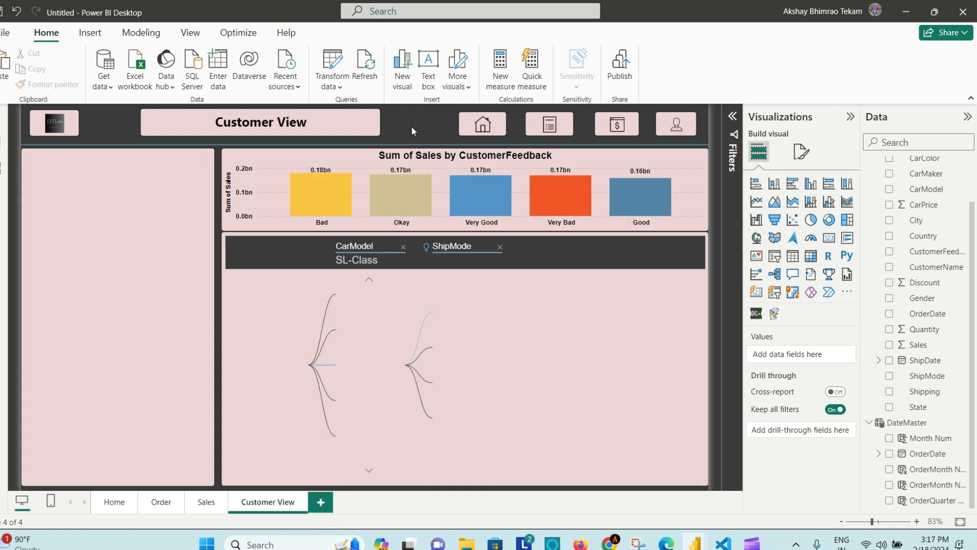